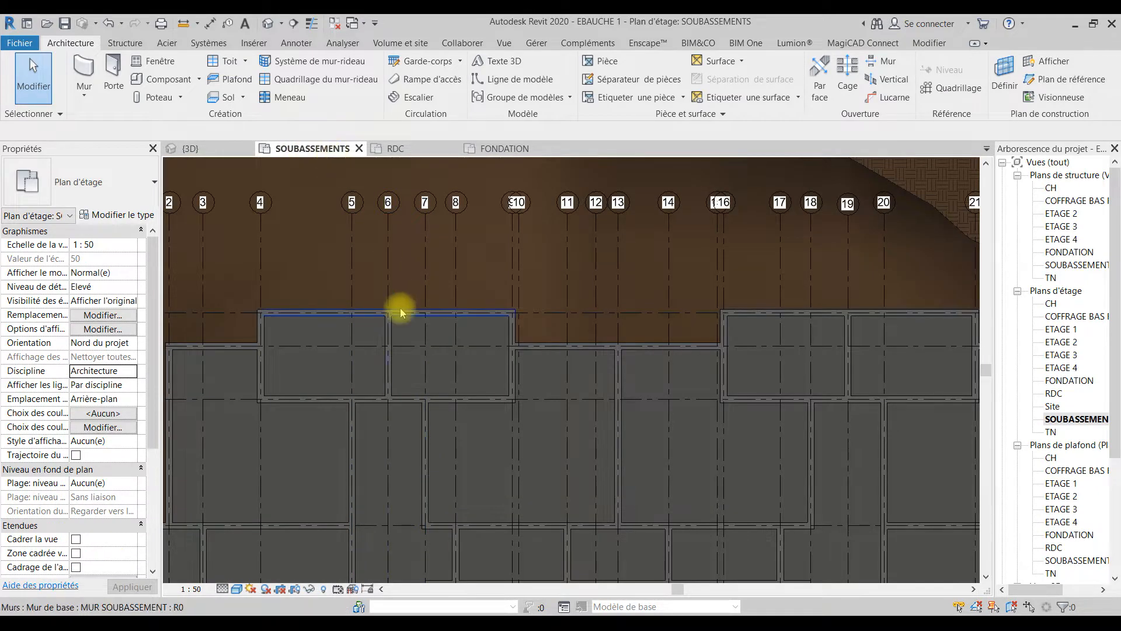
Step: Open the FONDATION floor plan and review the type properties of the 900 x 300 strip footing along grid line 2
scroll(400, 307, down, 3)
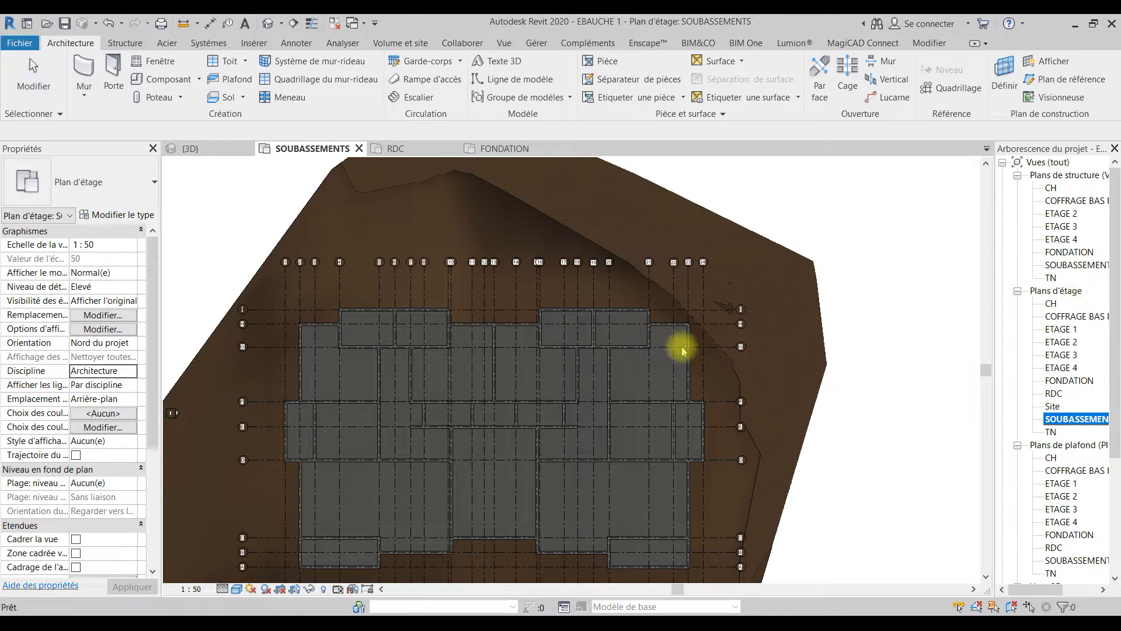
click(501, 147)
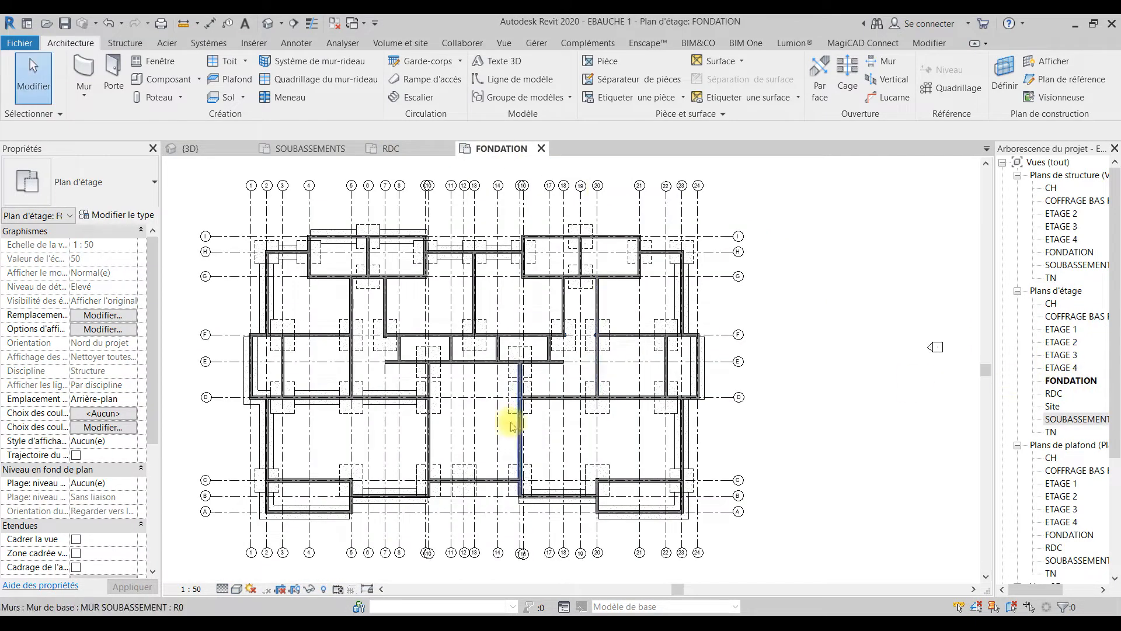
scroll(288, 530, up, 5)
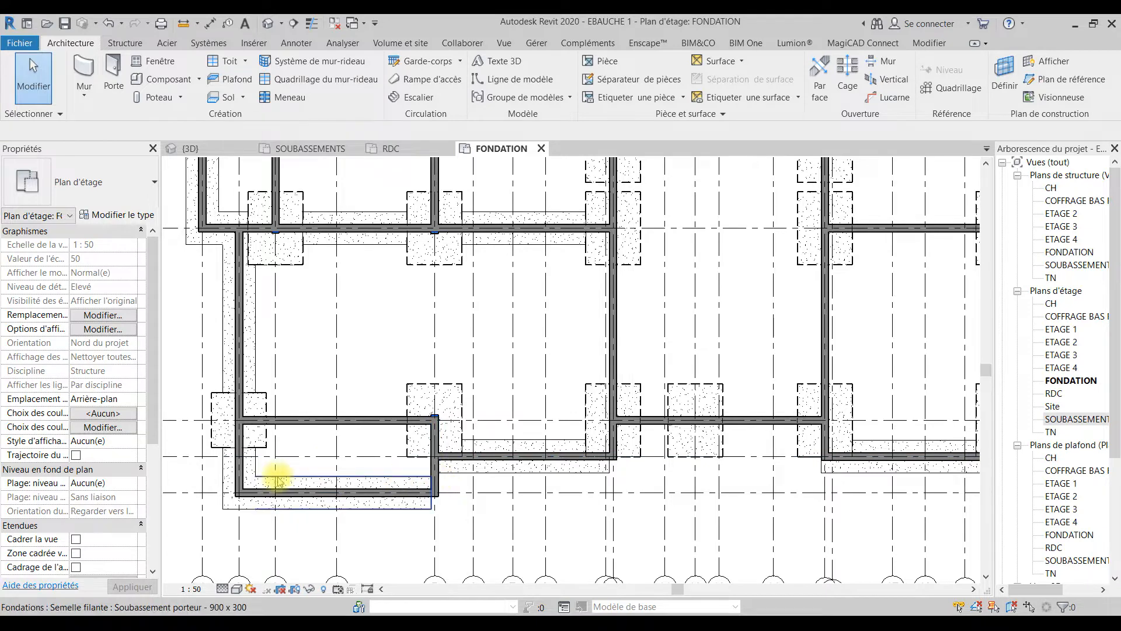
click(243, 354)
click(325, 321)
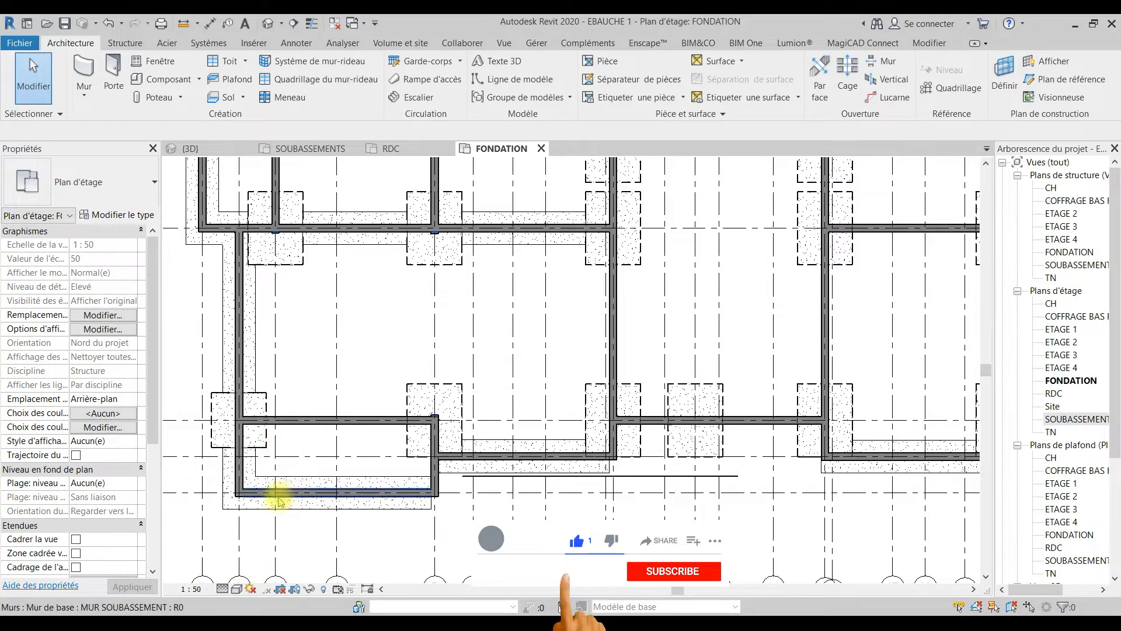
click(221, 480)
click(124, 215)
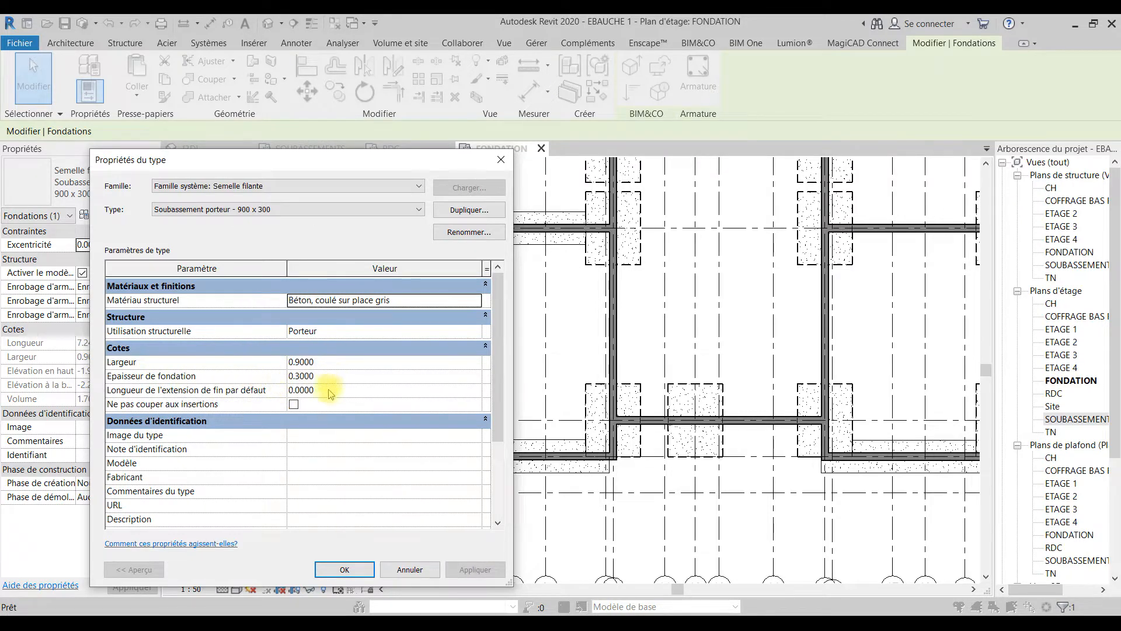
click(346, 571)
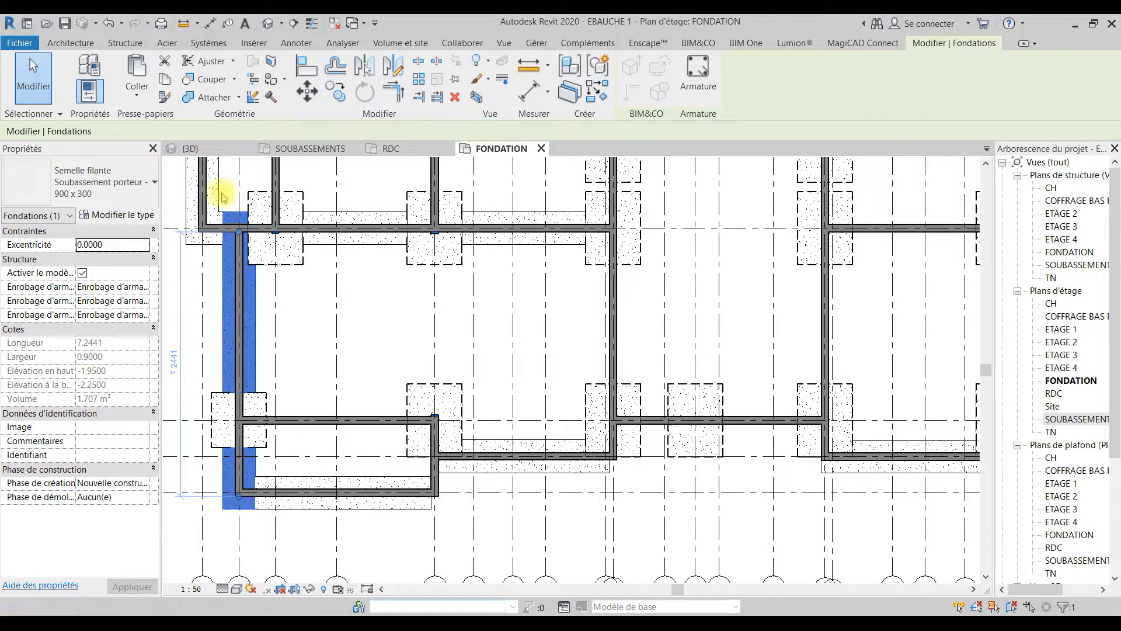
Step: In the 3D view, delete all visible strip footings of type Soubassement porteur - 900 x 300
click(191, 147)
shift+middle_drag(676, 513, 667, 297)
scroll(452, 431, up, 4)
middle_drag(455, 433, 482, 475)
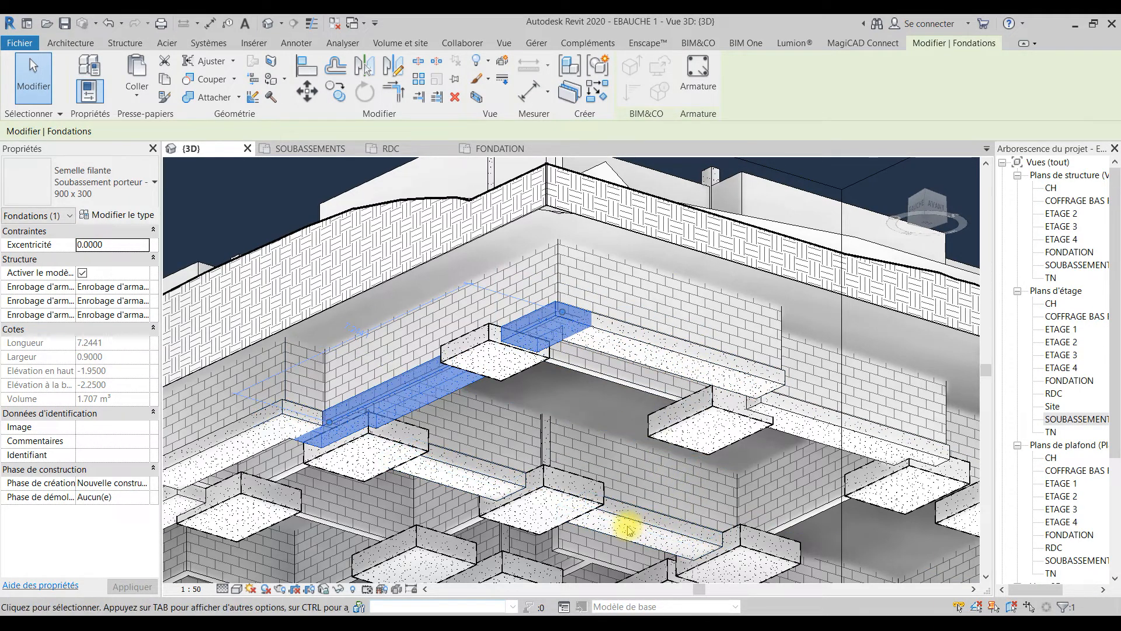
click(540, 296)
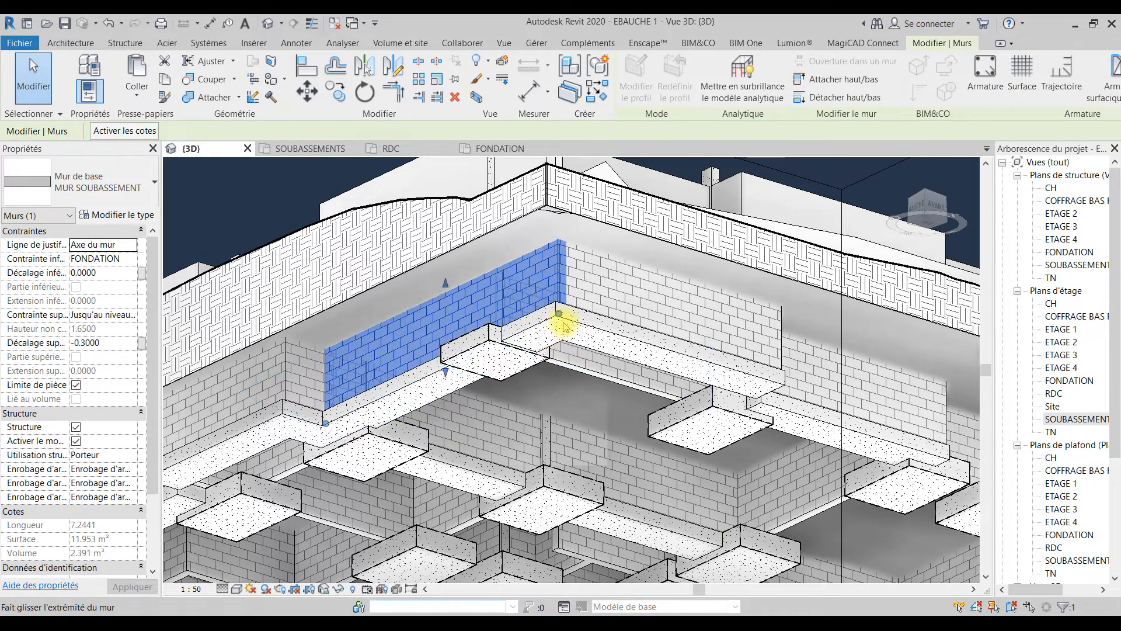
click(539, 323)
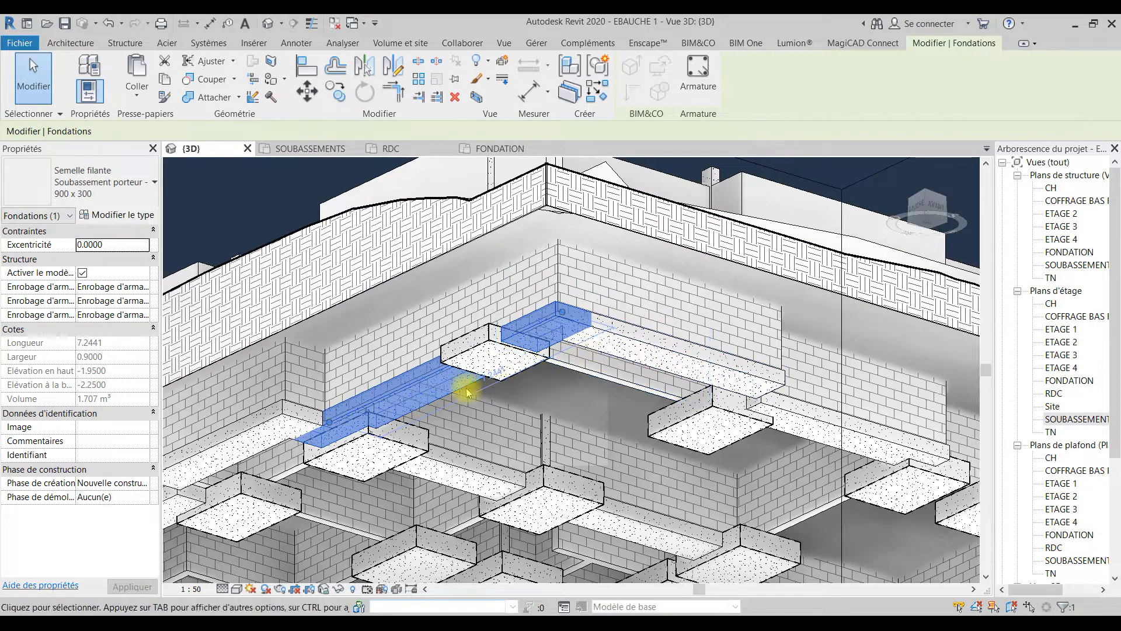
right_click(412, 390)
mouse_move(633, 209)
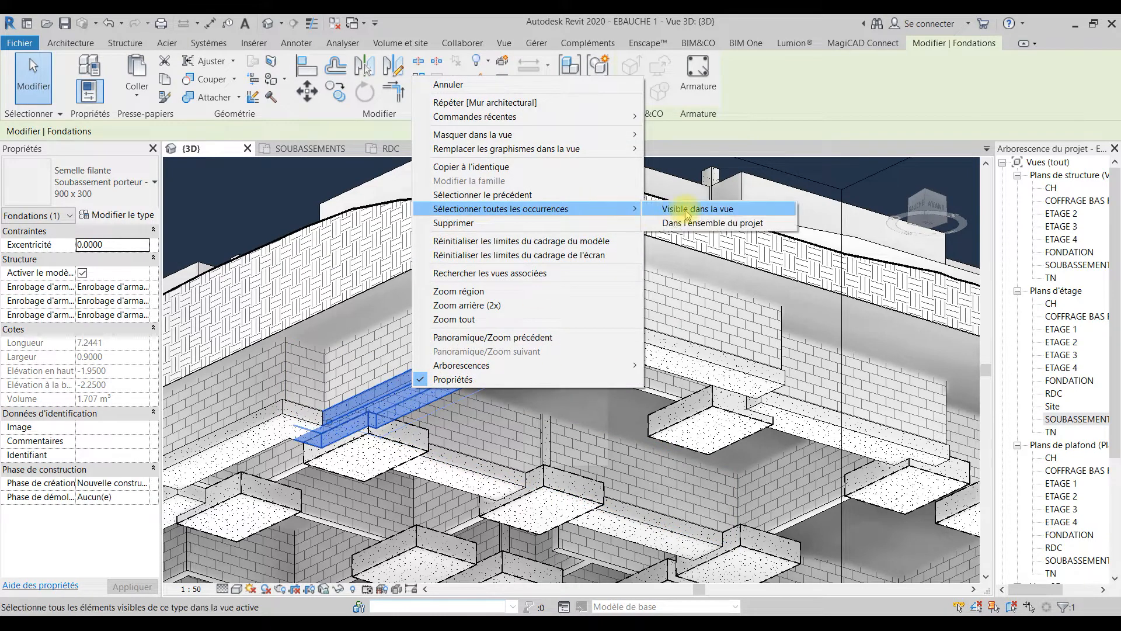
click(686, 209)
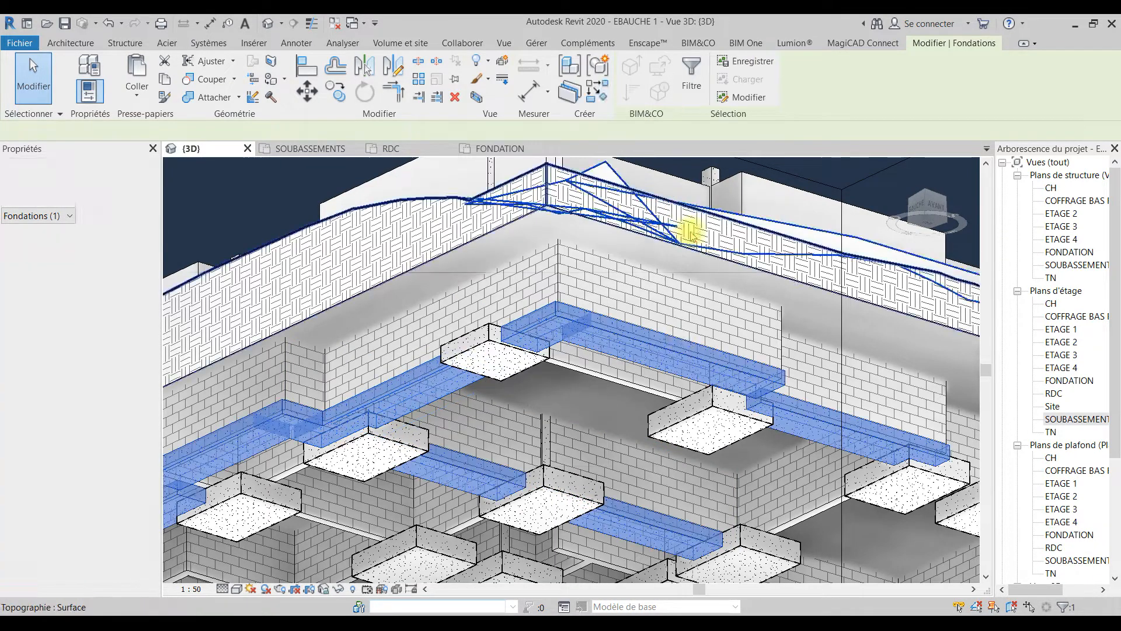
key(ctrl+x)
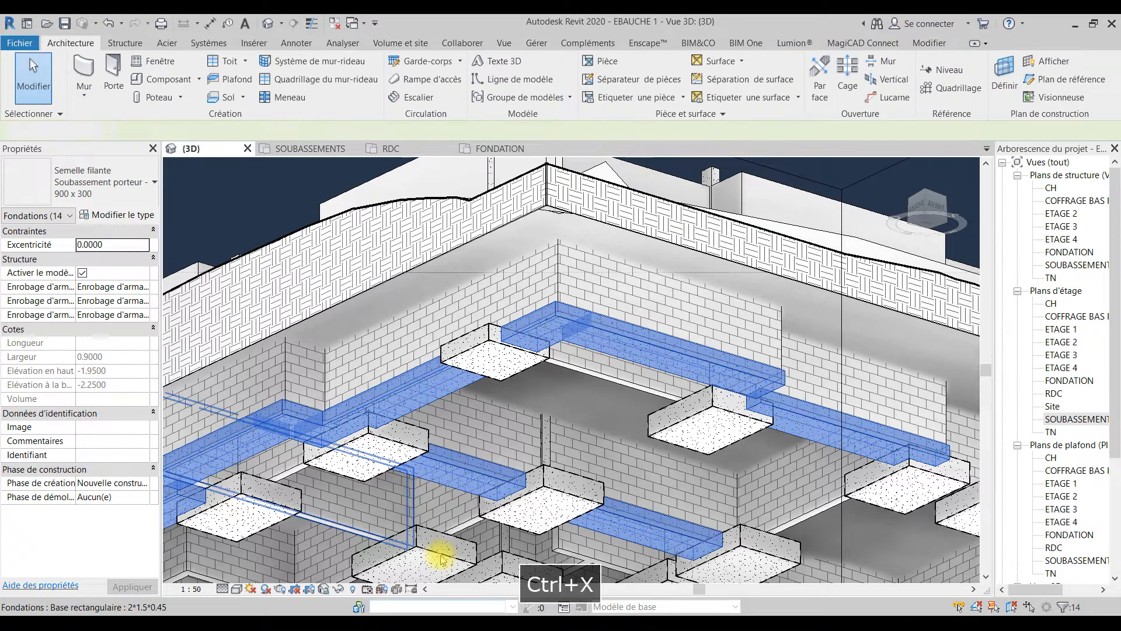
Step: Try to set the base constraint of all visible MUR SOUBASSEMENT walls to 0.3
right_click(533, 323)
mouse_move(722, 442)
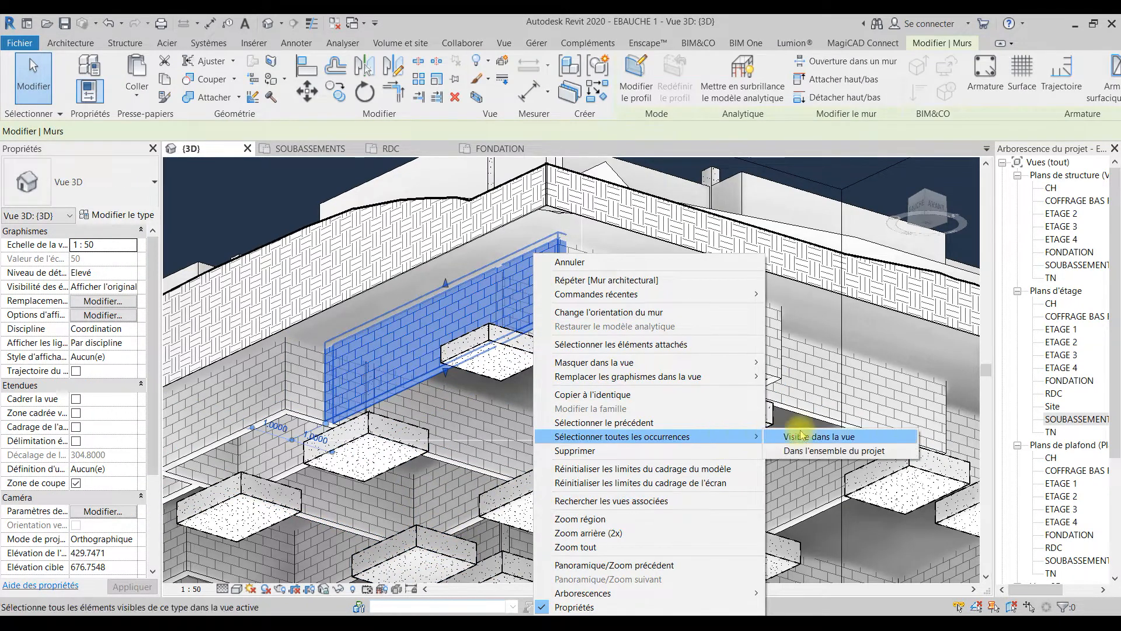
click(802, 437)
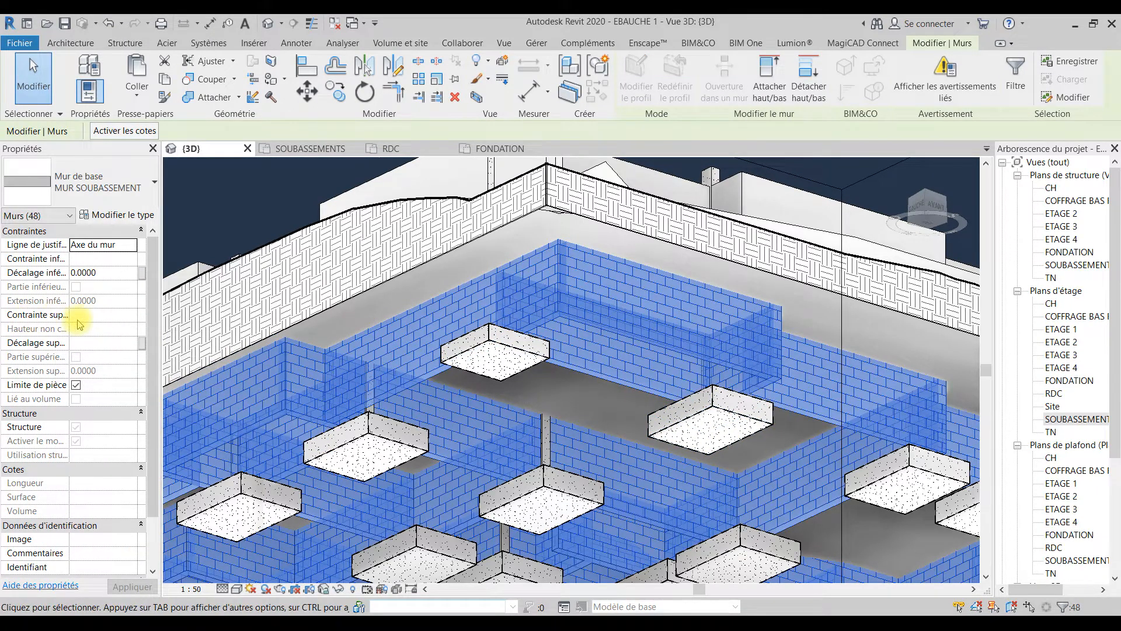
click(93, 259)
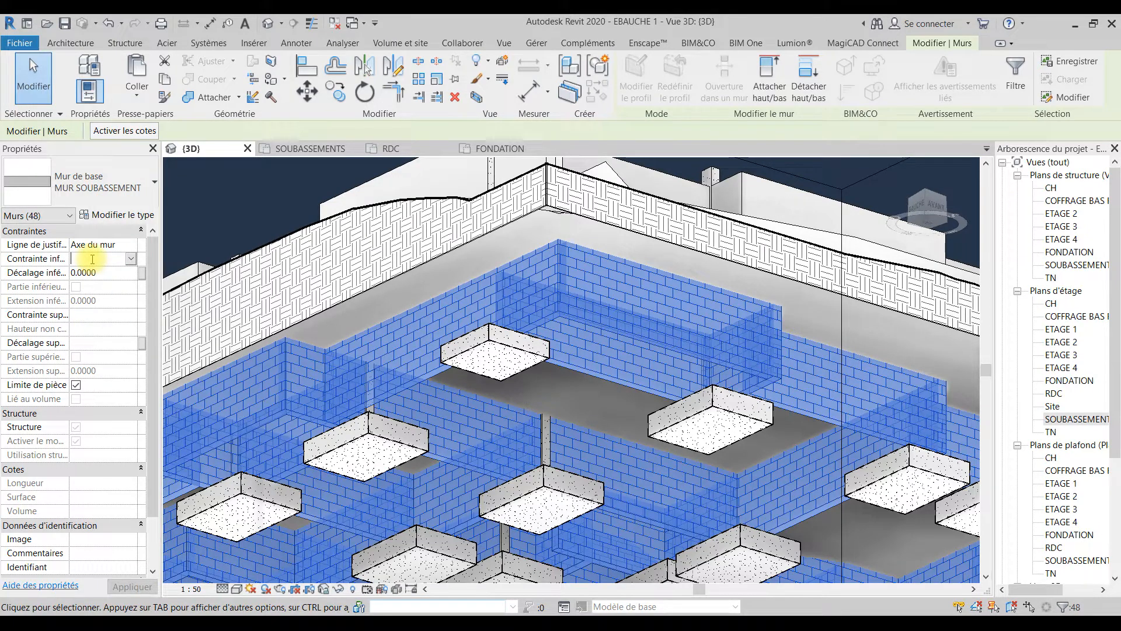
text(0.3)
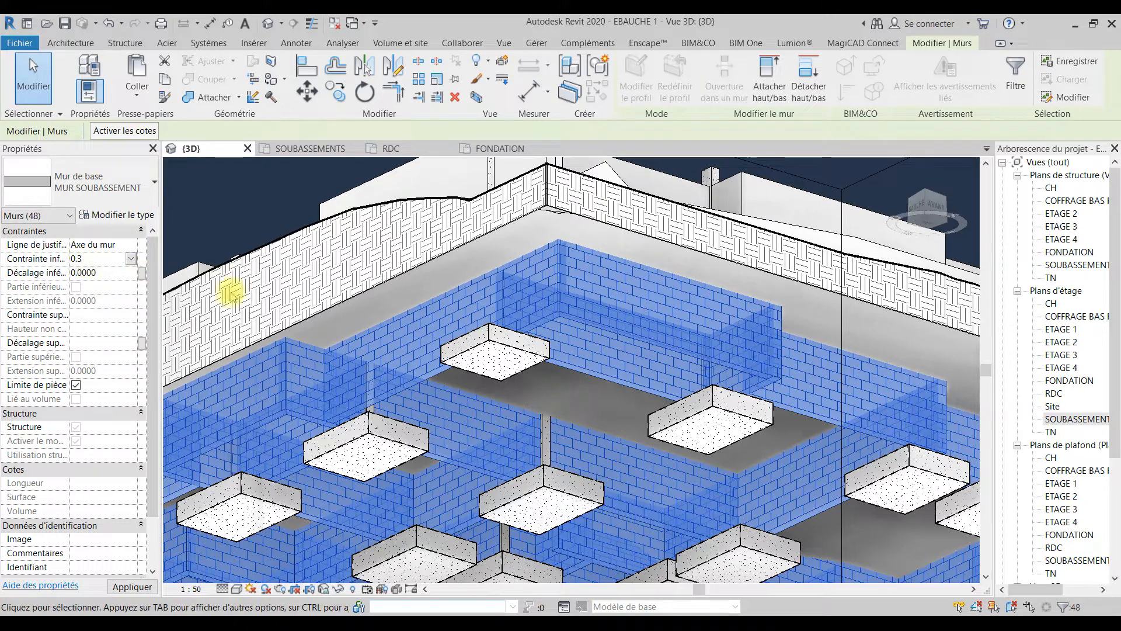
key(Return)
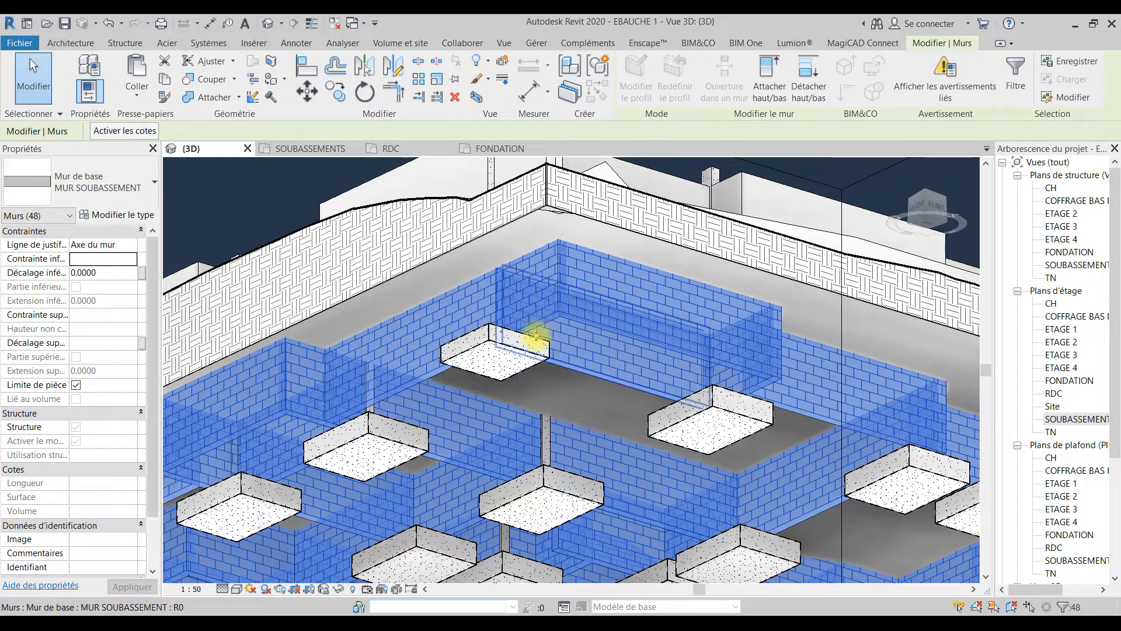
mouse_move(481, 373)
shift+middle_down()
mouse_move(428, 428)
mouse_move(446, 401)
mouse_move(527, 464)
shift+middle_up()
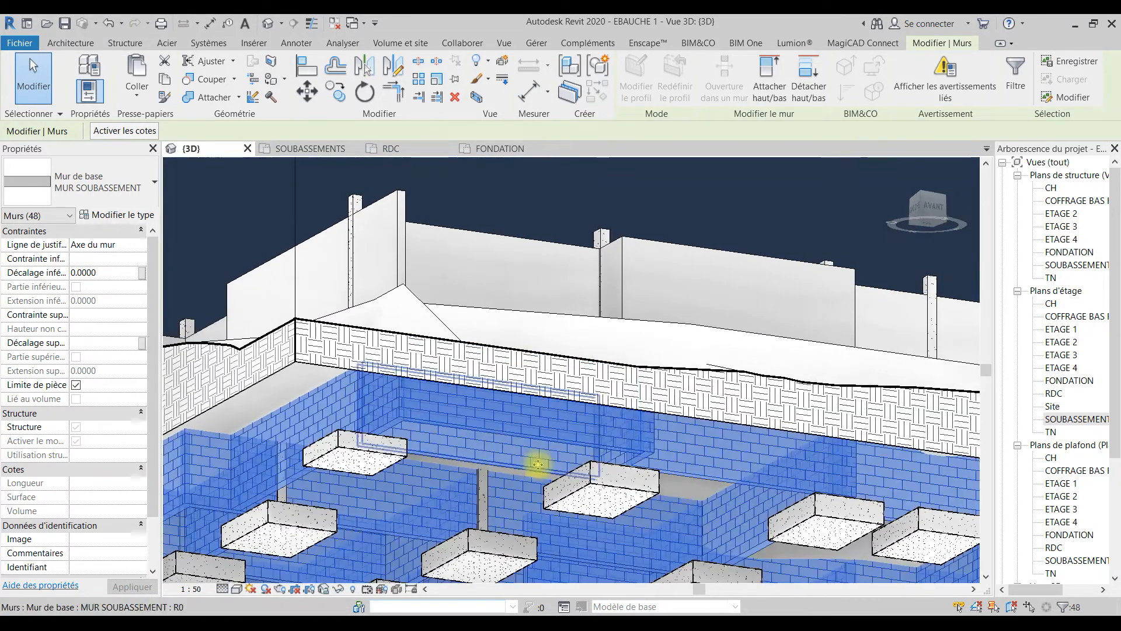
click(100, 261)
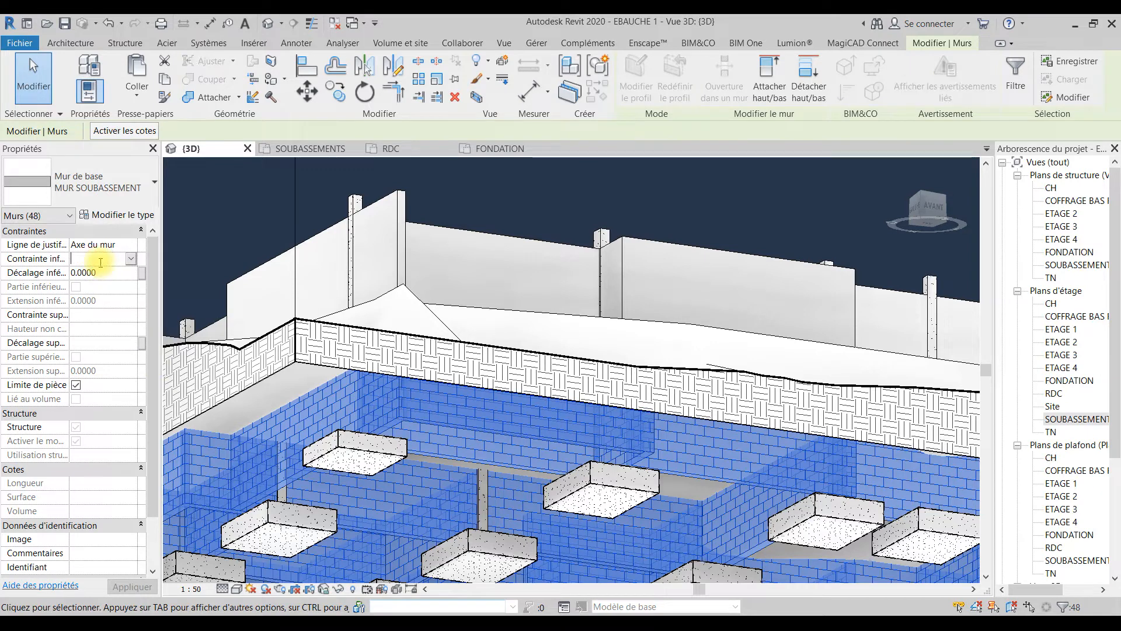
click(132, 259)
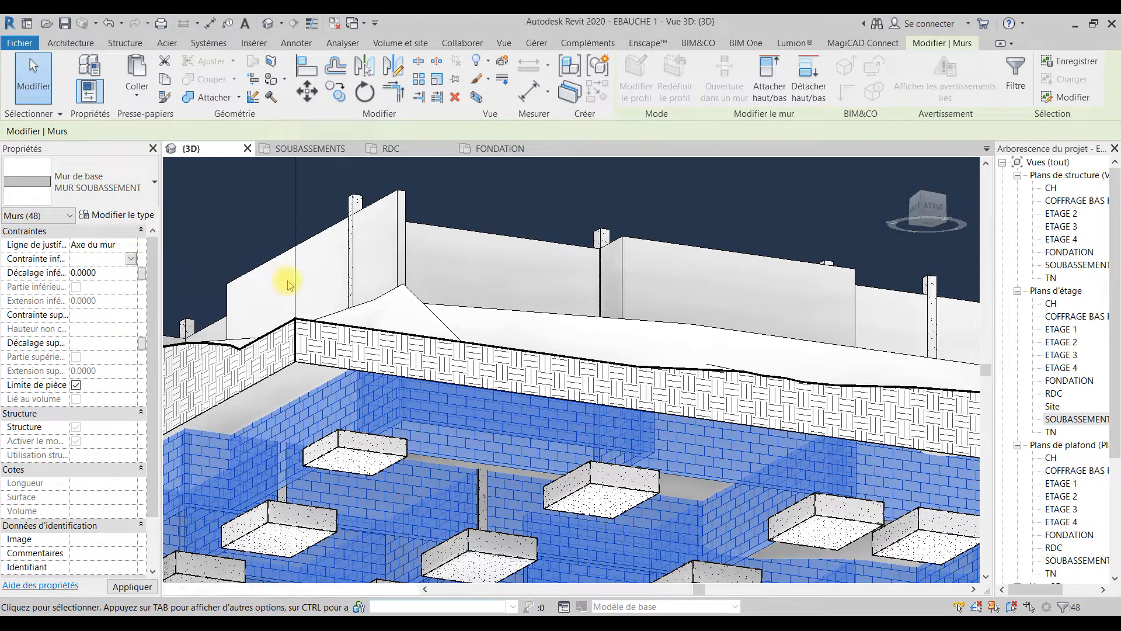
key(Escape)
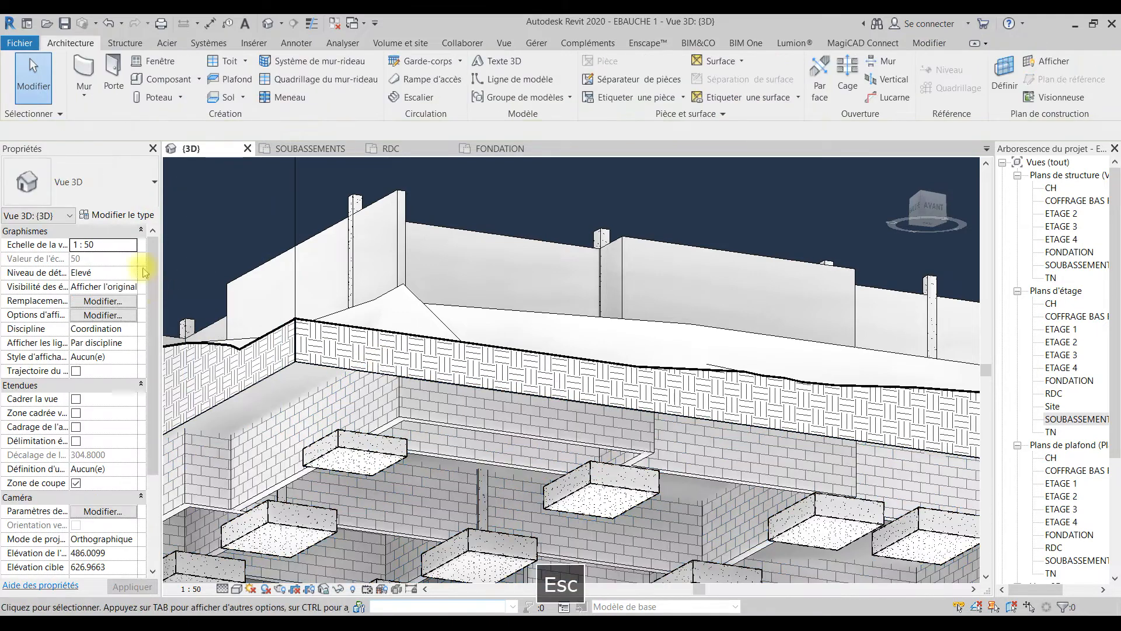
Step: Select all visible MUR SOUBASSEMENT walls and set their base offset to 0.3
click(401, 419)
right_click(400, 416)
mouse_move(565, 236)
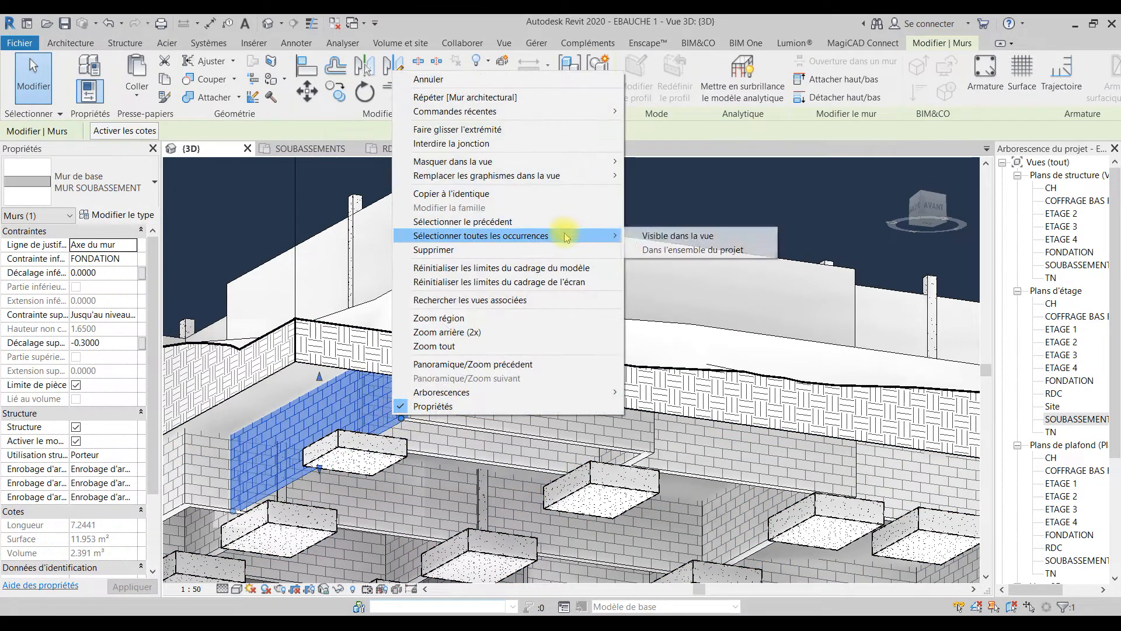
click(647, 232)
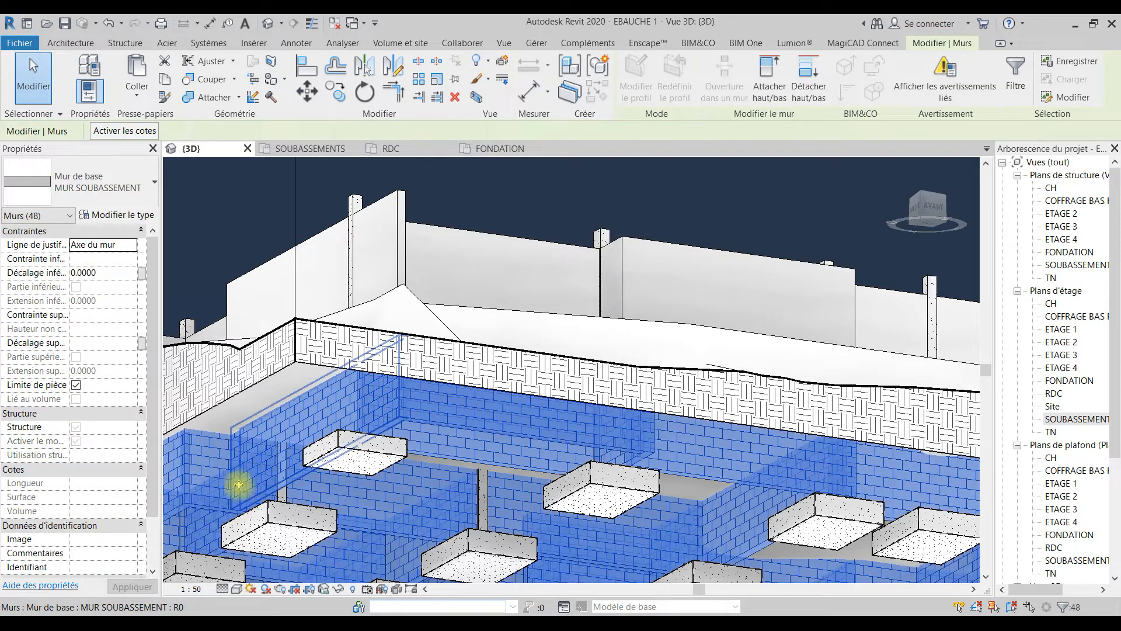
click(115, 273)
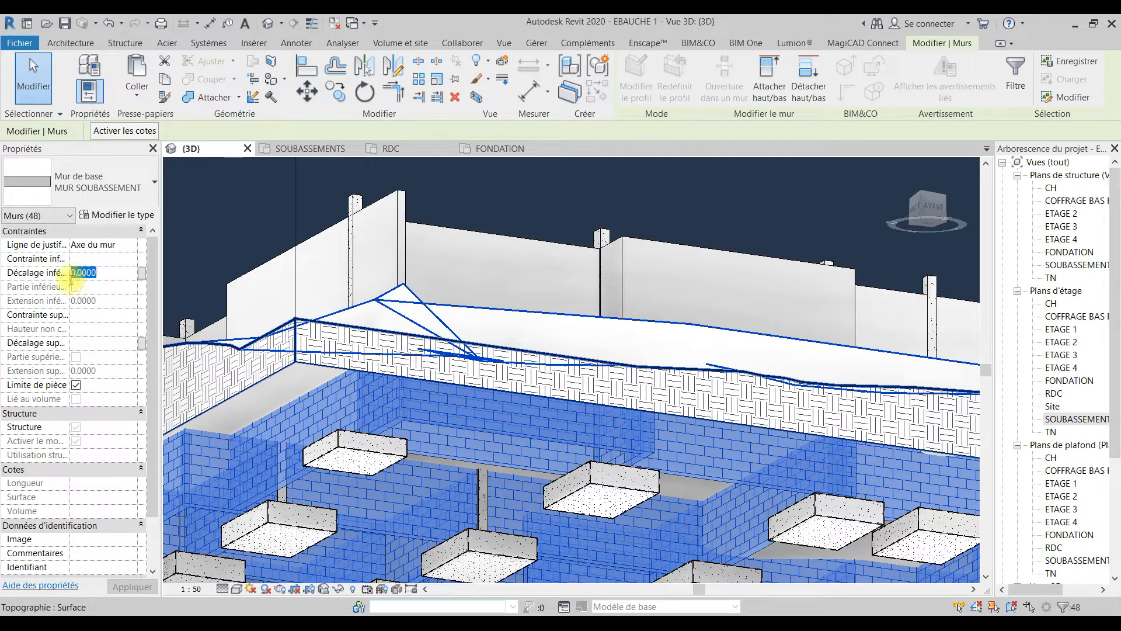
text(0.3)
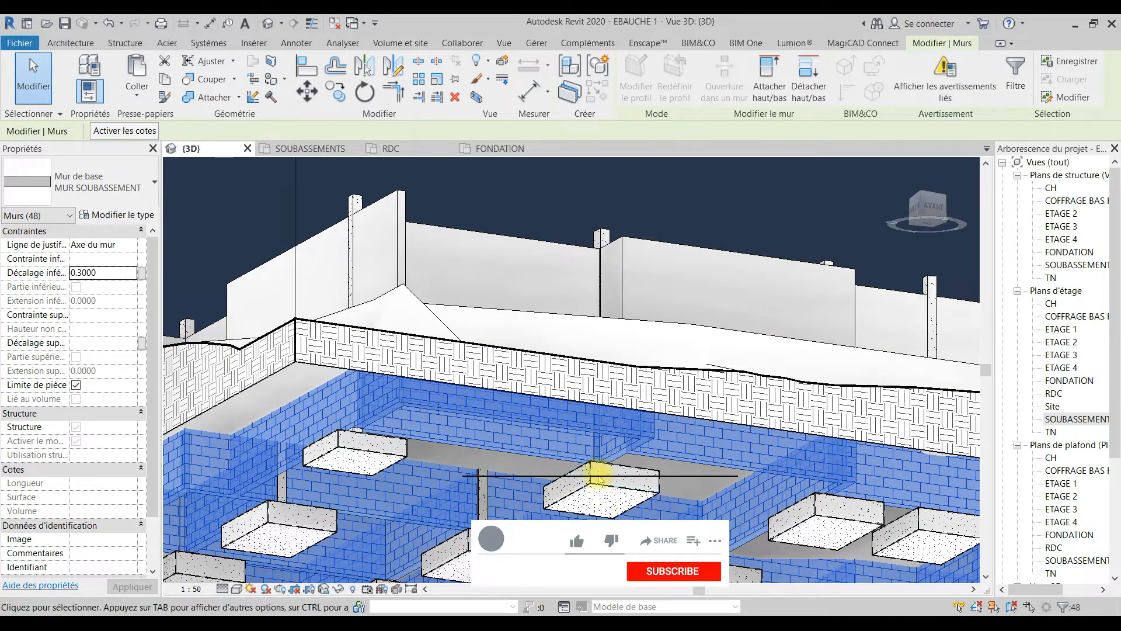
middle_drag(561, 502, 593, 350)
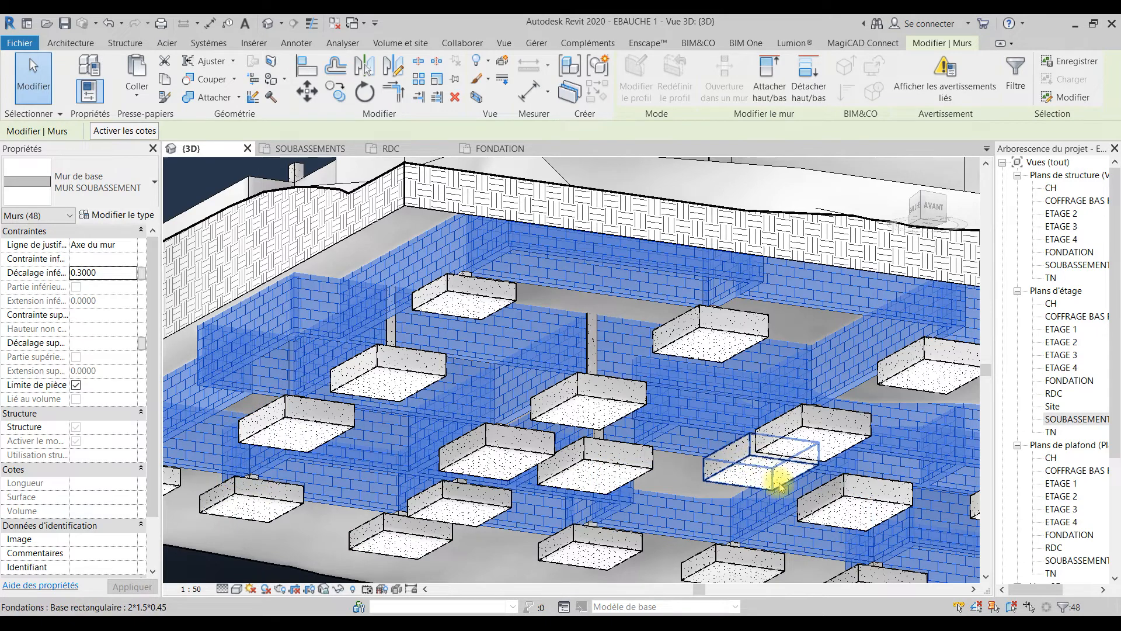
scroll(513, 370, down, 3)
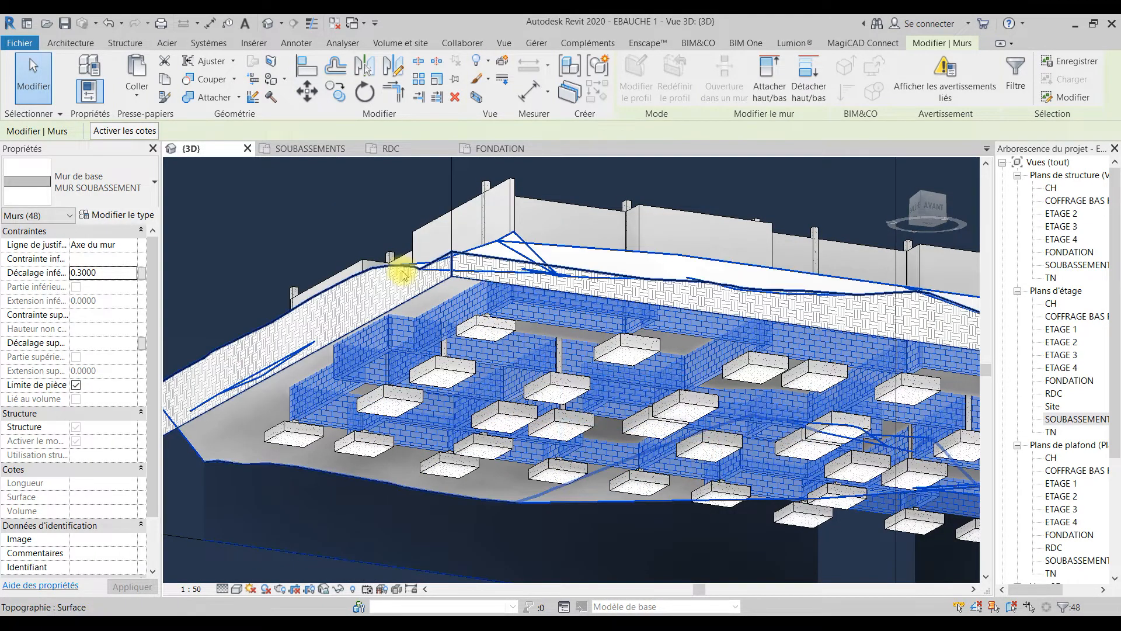
click(369, 245)
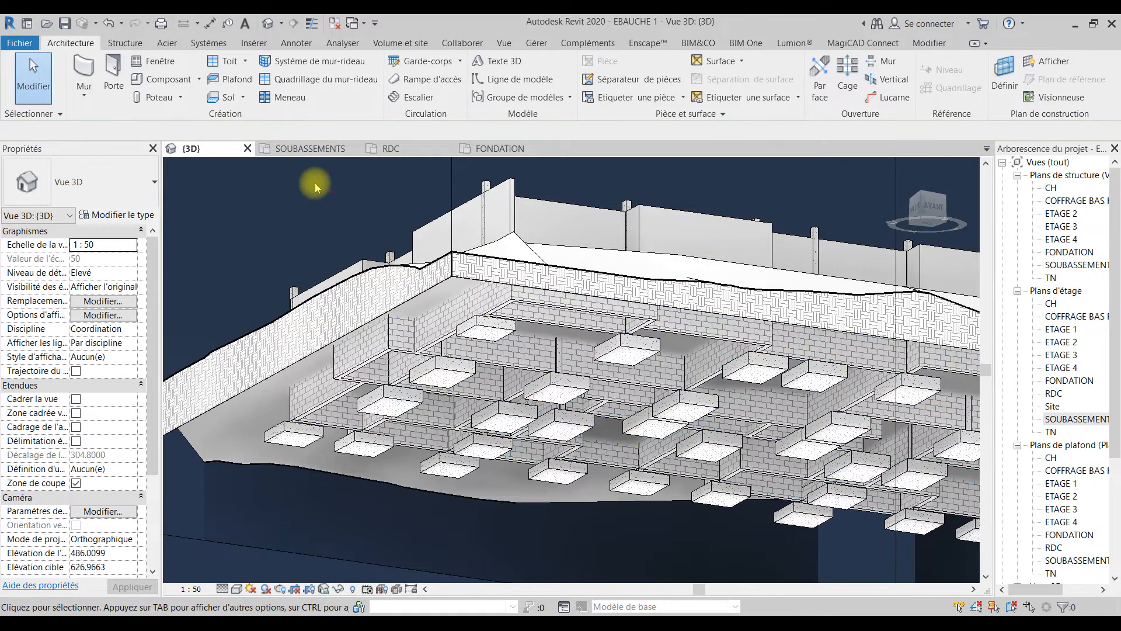
Step: In the SOUBASSEMENTS floor plan, place Soubassement porteur - 900 x 300 strip footings under the walls on grid line A and grid line 2
click(310, 149)
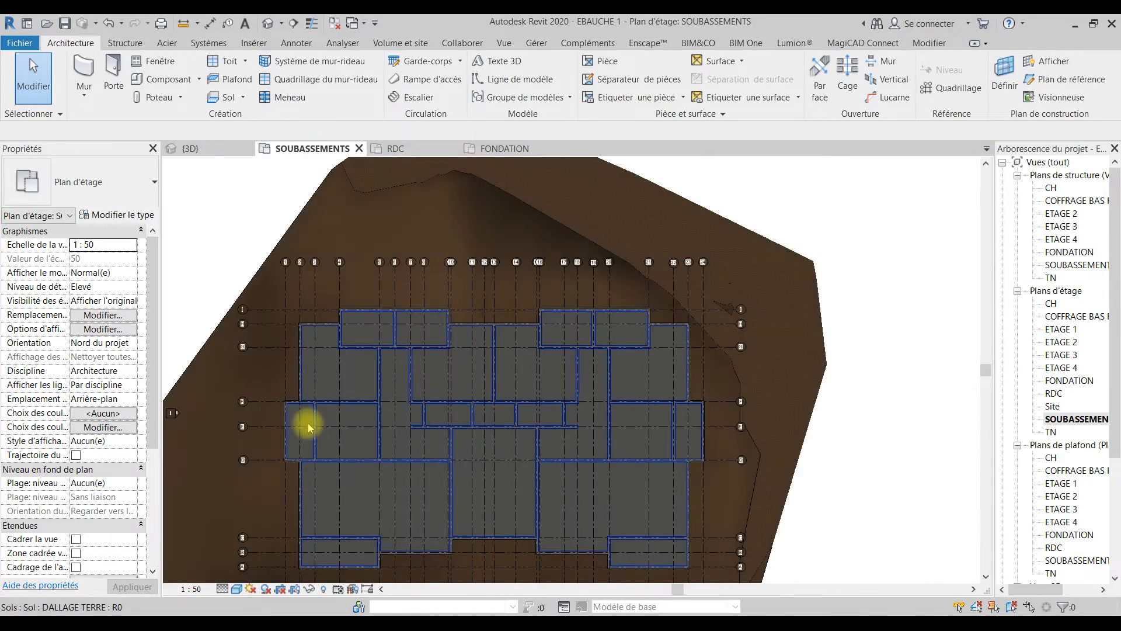
middle_drag(399, 556, 411, 408)
scroll(318, 411, up, 3)
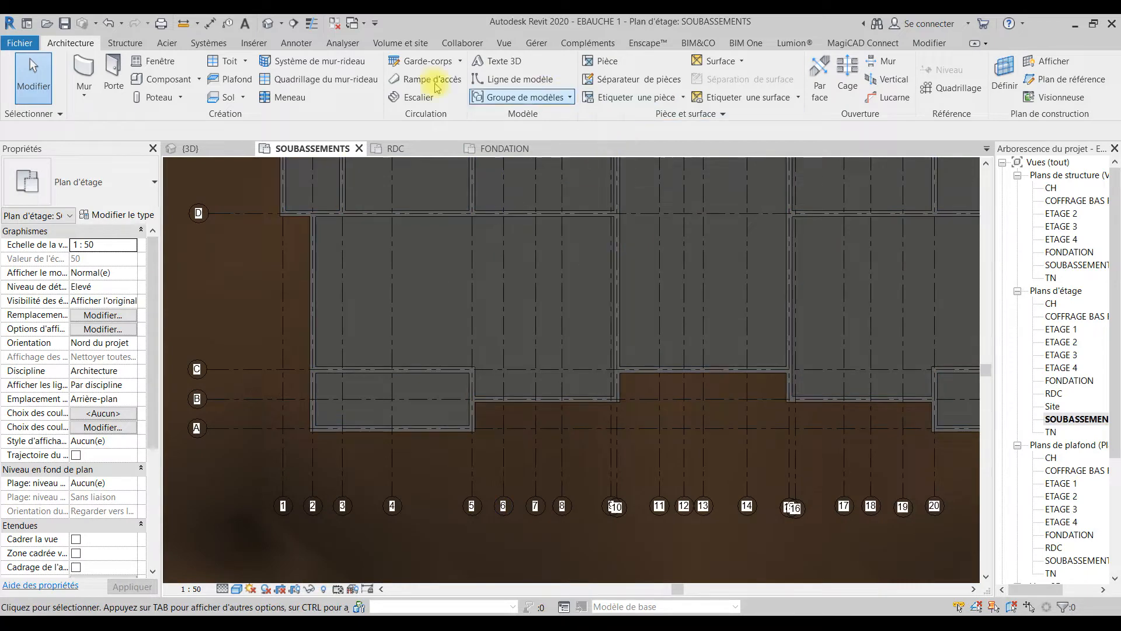
click(121, 45)
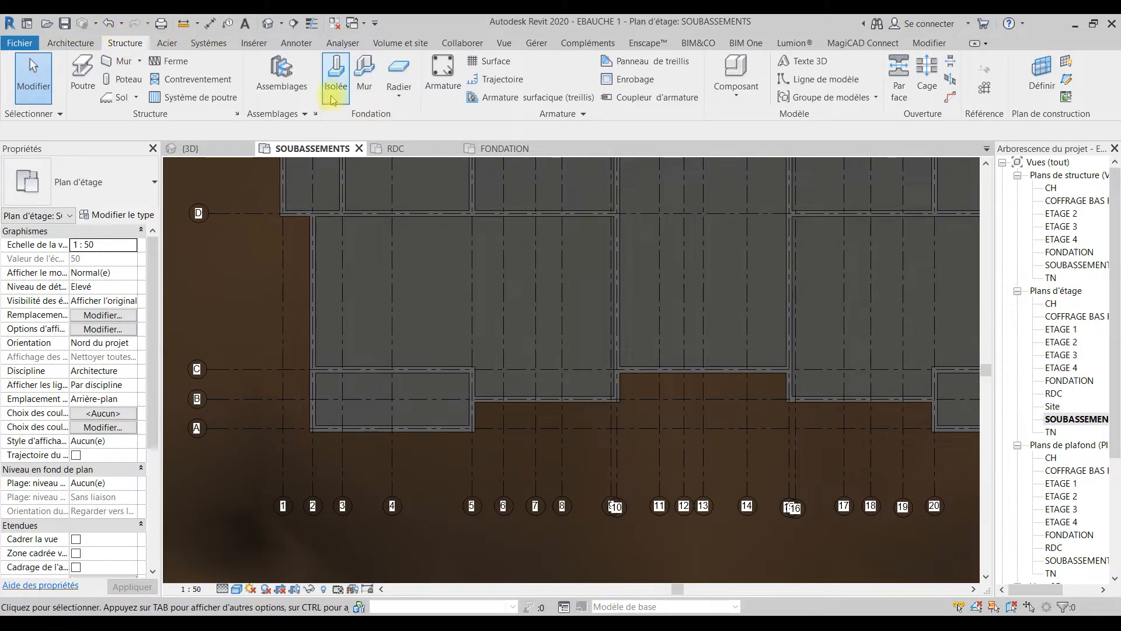
click(365, 90)
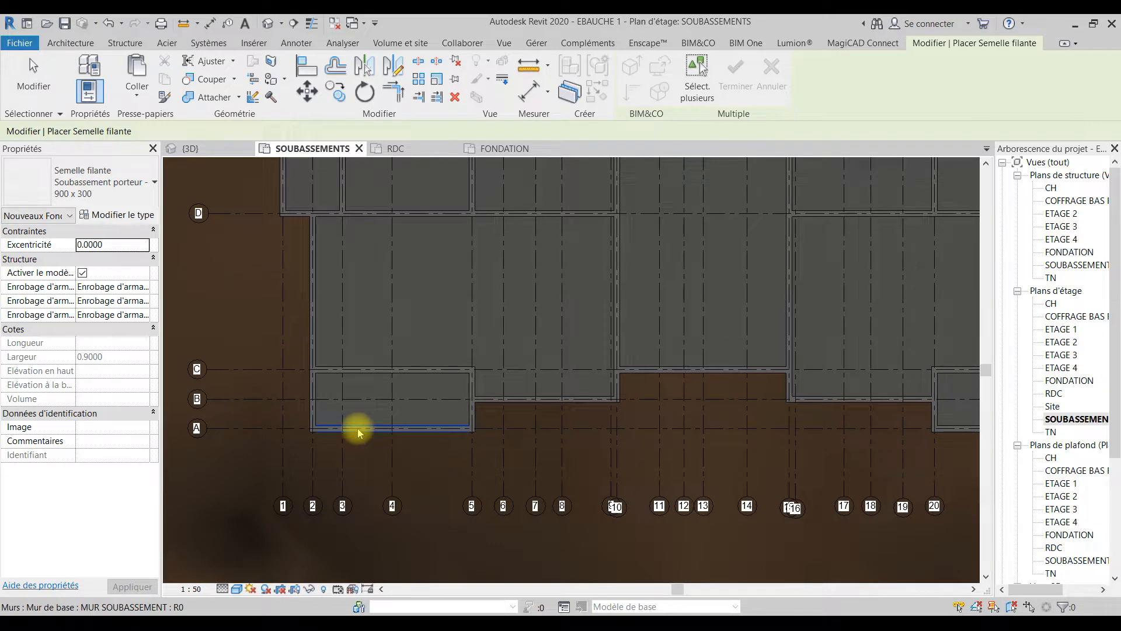
click(320, 428)
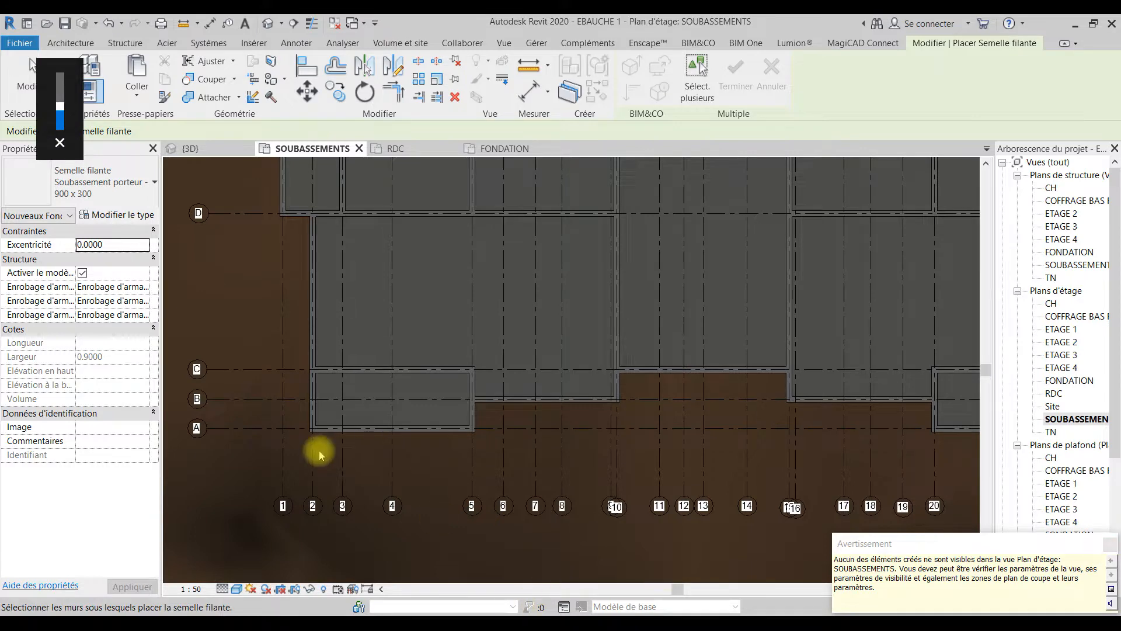
click(309, 401)
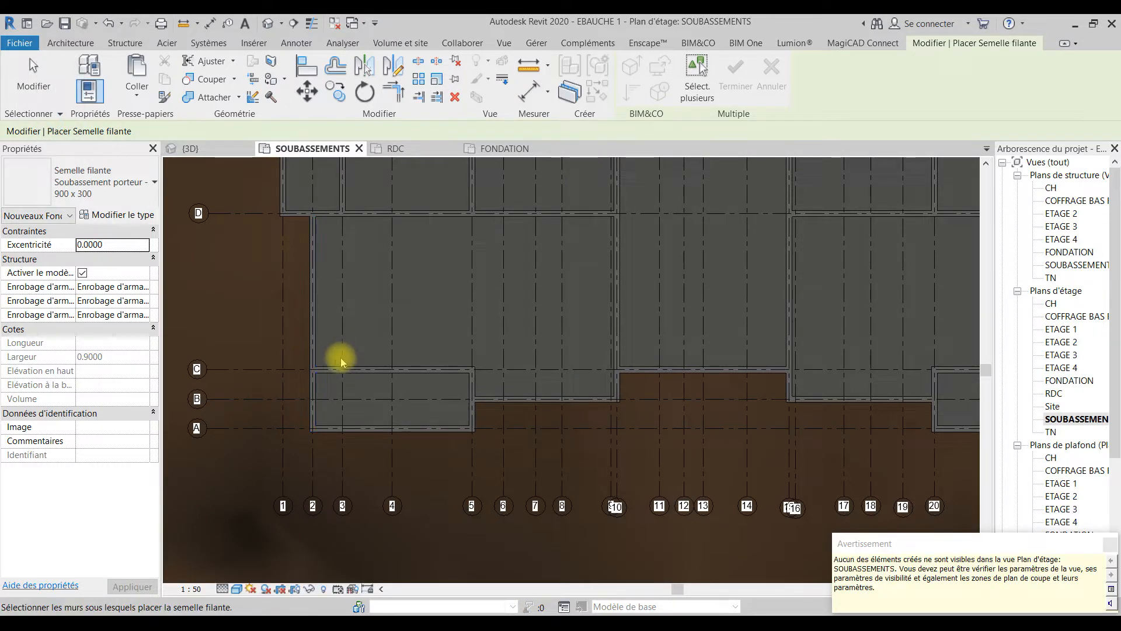
Step: Place 900 x 300 strip footings under the walls on grid lines D, 1 and F at the building's west projection
middle_drag(313, 257, 349, 459)
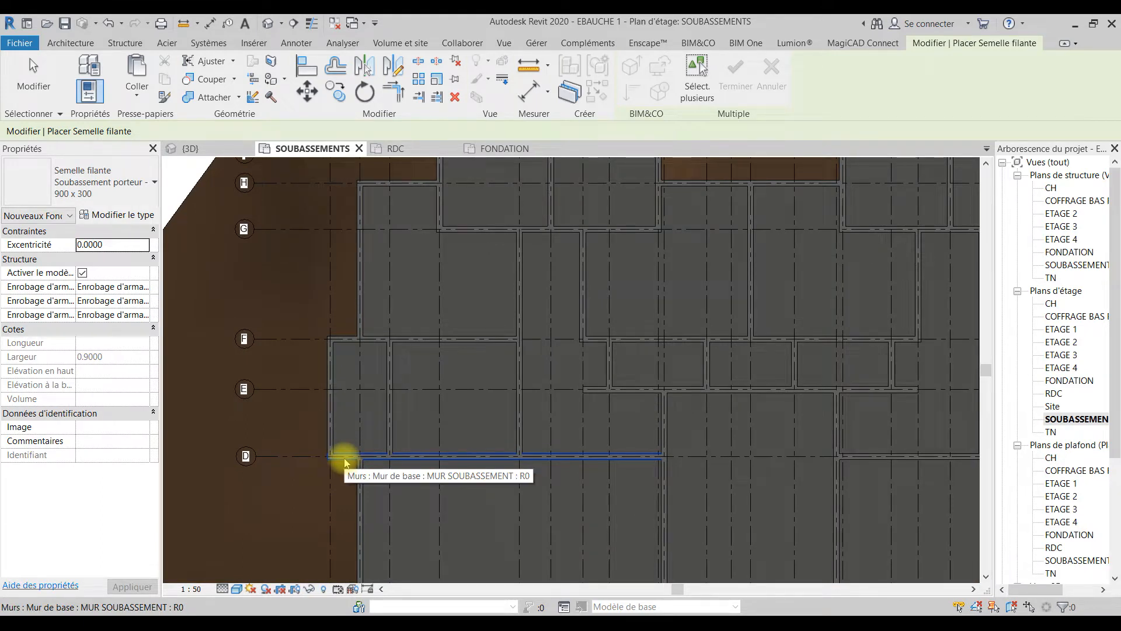
click(344, 456)
click(334, 388)
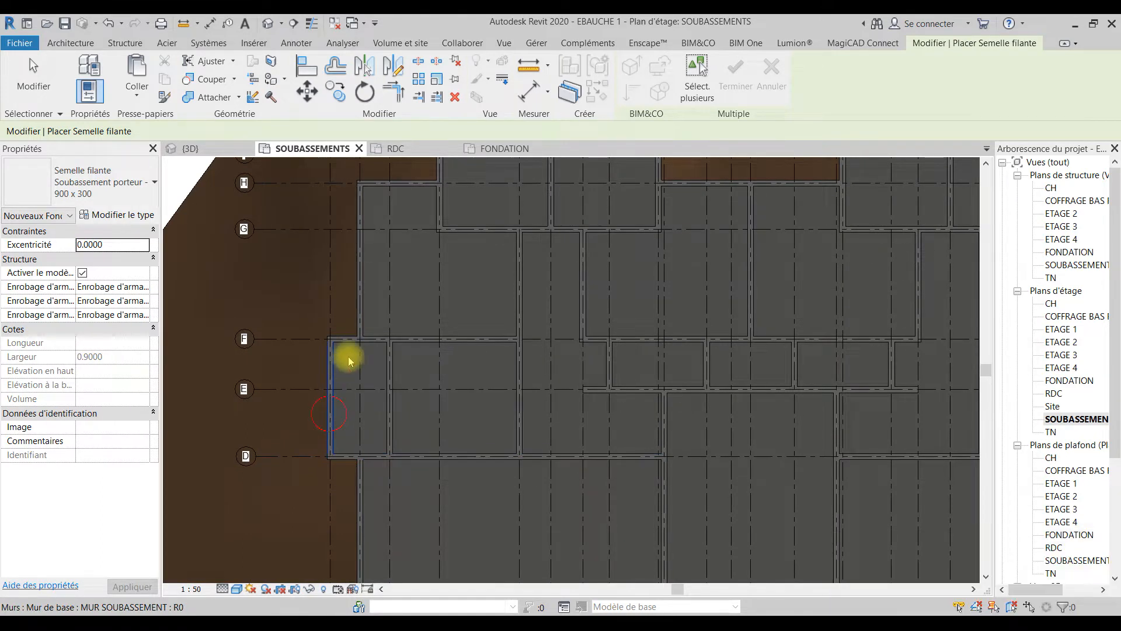
click(344, 338)
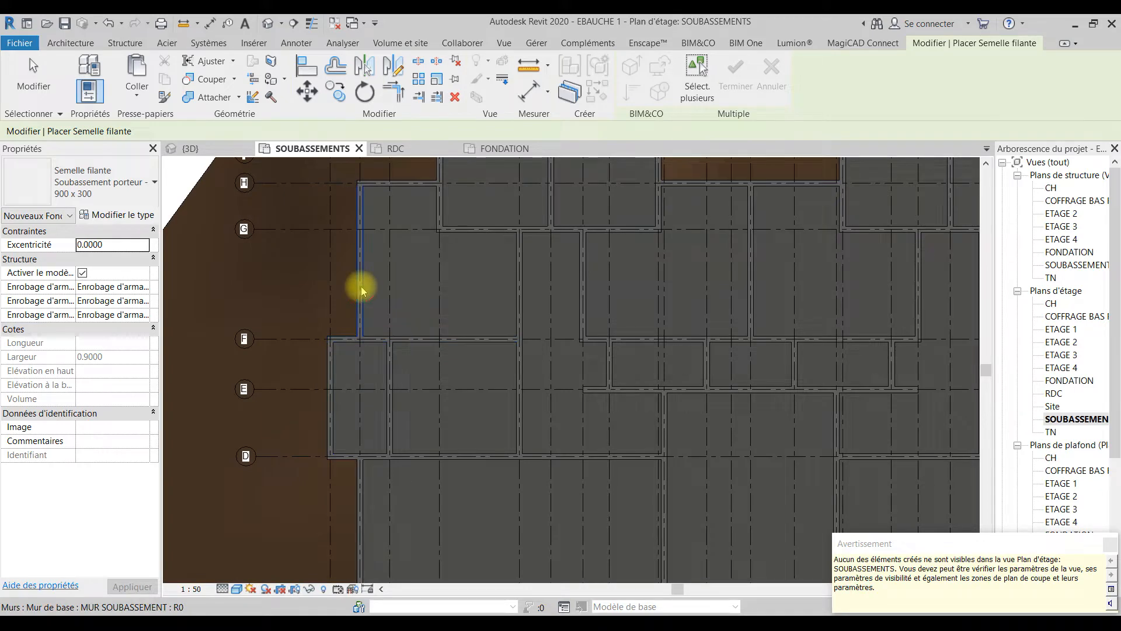
Step: Place strip footings under the stepped north walls along grid lines H and I, between grid lines 2 and 16
middle_drag(389, 275, 348, 477)
click(334, 397)
click(418, 374)
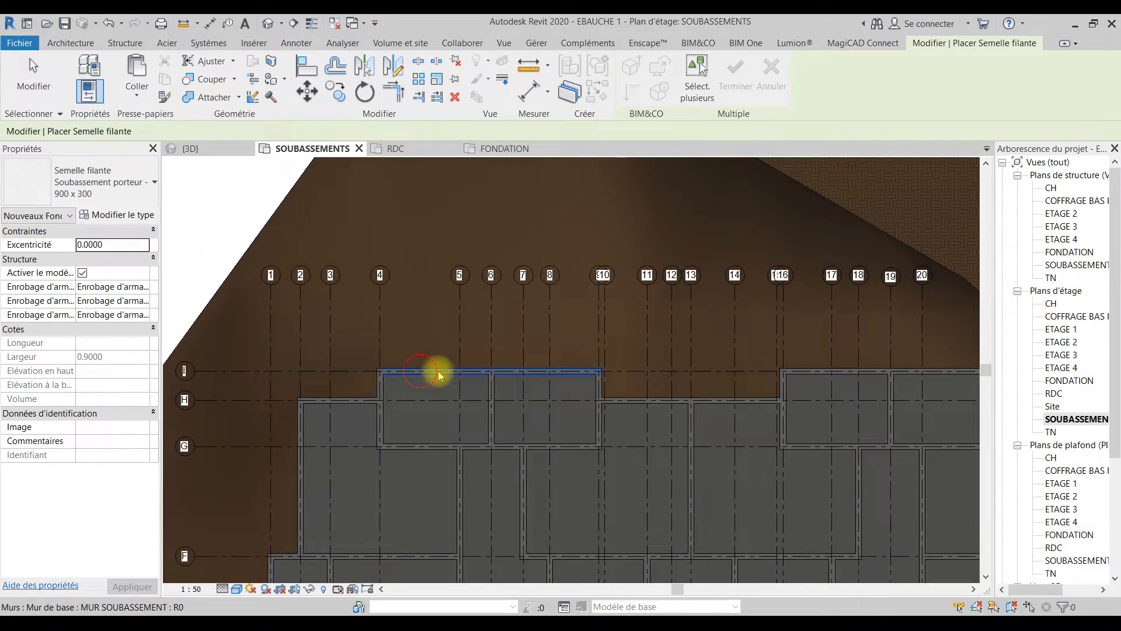
click(596, 389)
click(621, 400)
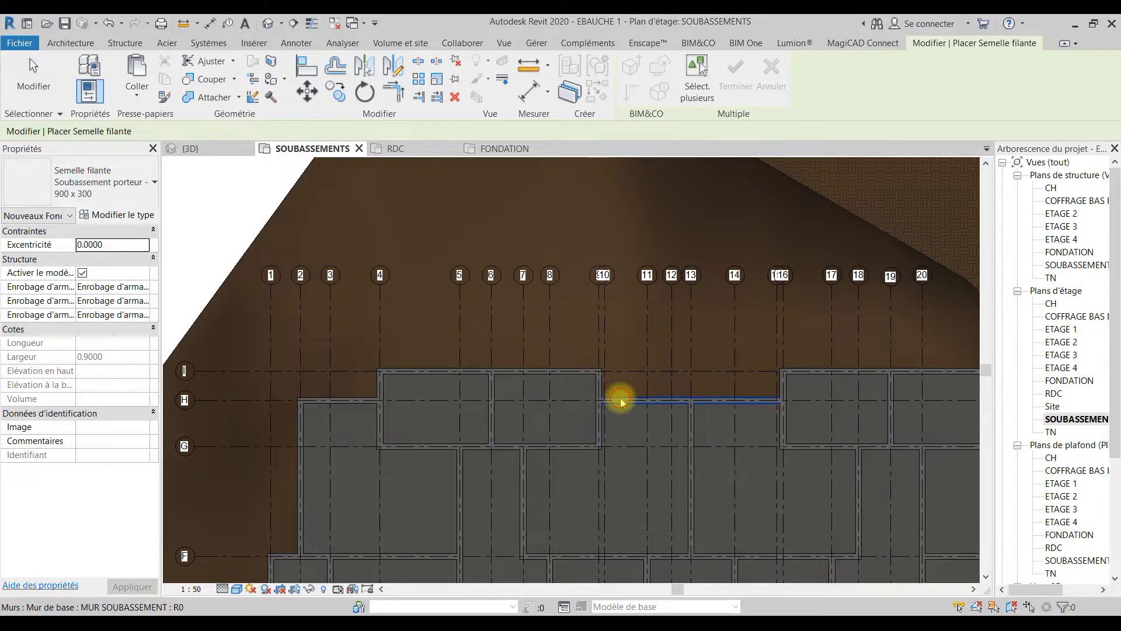
click(782, 384)
Step: Place strip footings under the northeast outer walls on grid lines I, 21 and H, and on grid line 23 between F and H
middle_drag(773, 429, 348, 467)
click(404, 410)
click(581, 428)
click(614, 441)
click(666, 481)
Step: Place strip footings under the east projection's walls on grid lines 24 and D, and on grid line 23 south of D
middle_drag(684, 517, 608, 327)
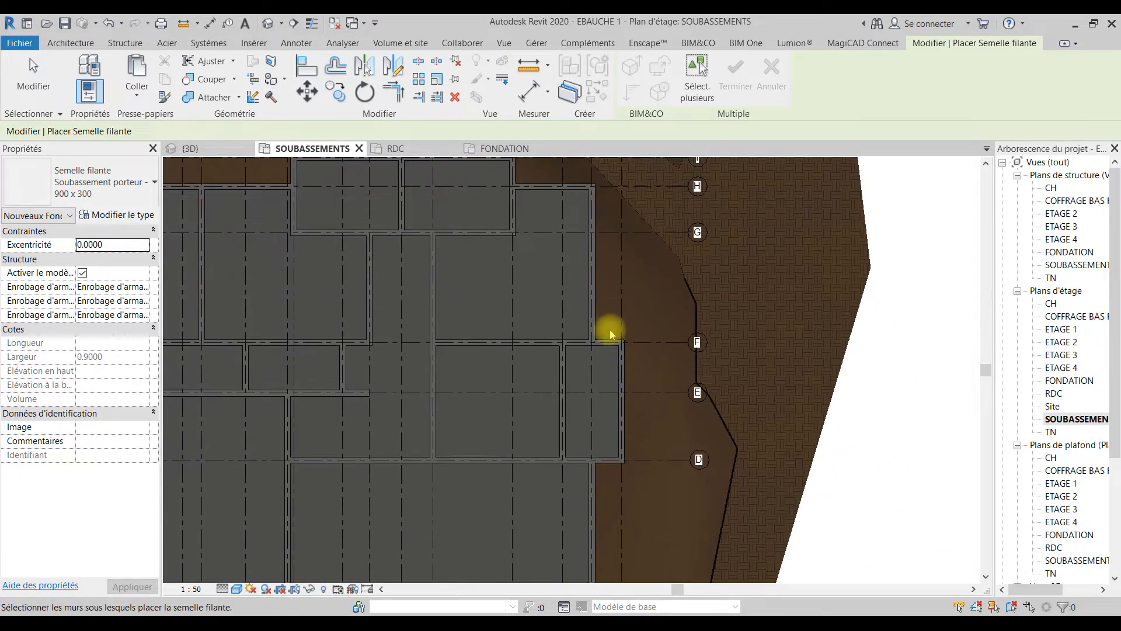
click(624, 380)
click(601, 455)
click(590, 509)
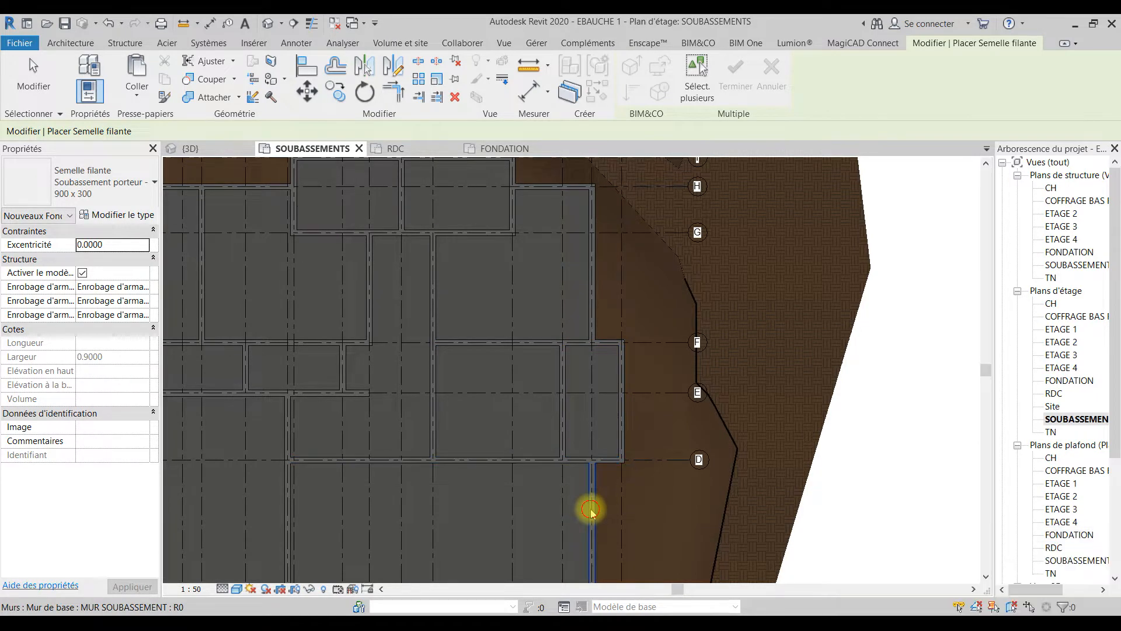
Step: Place strip footings under the southeast outer walls on grid lines A and 20, and on grid line B between 16 and 20
middle_drag(610, 502, 612, 278)
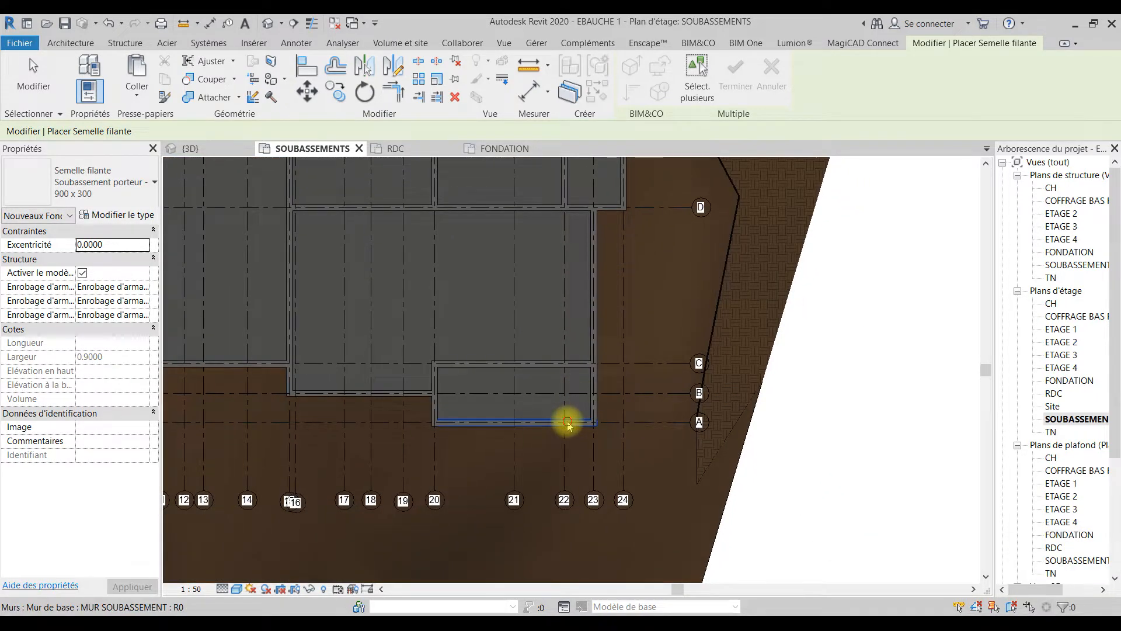
click(443, 402)
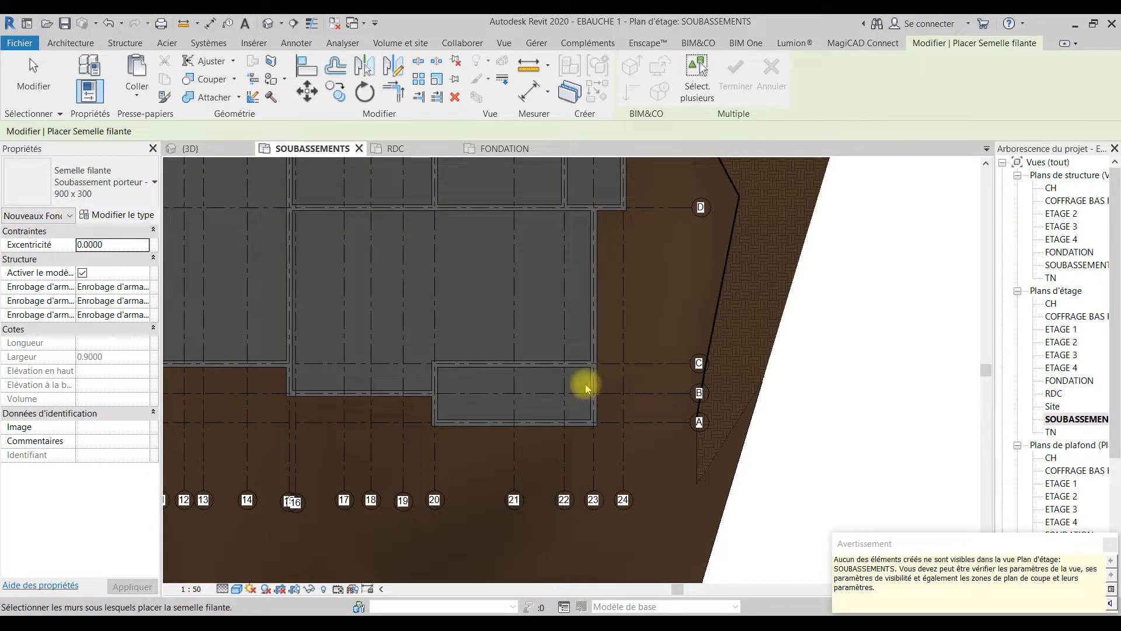
click(432, 404)
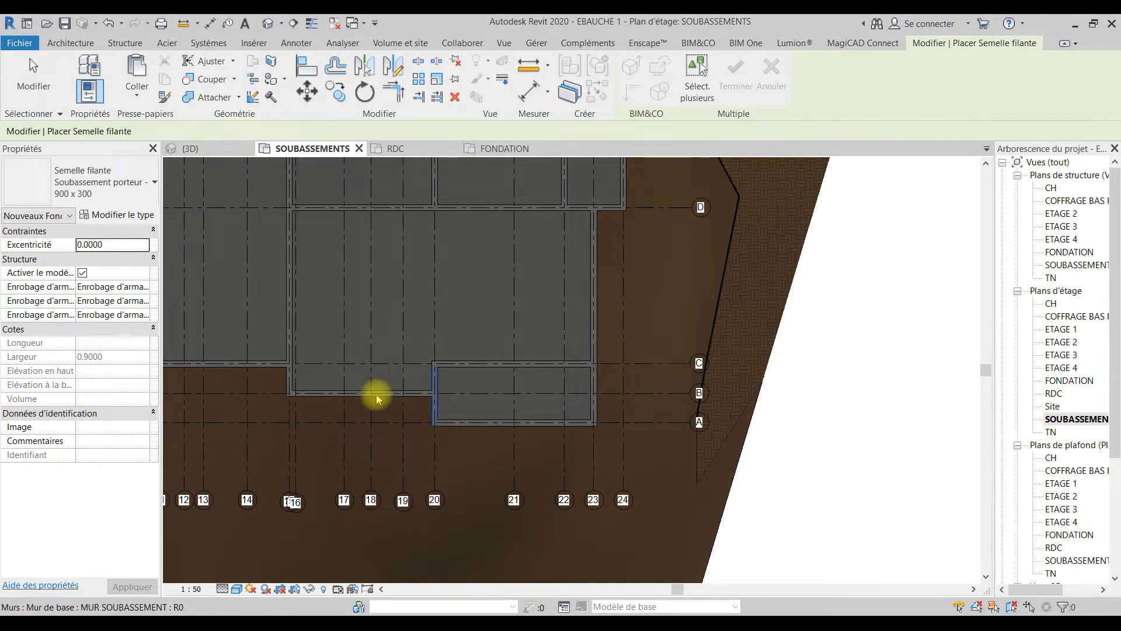
click(377, 397)
Step: Place strip footings under the remaining south walls between grid lines 16 and 5, including grid lines C and 10 and the short wall on 5
middle_drag(387, 415, 678, 464)
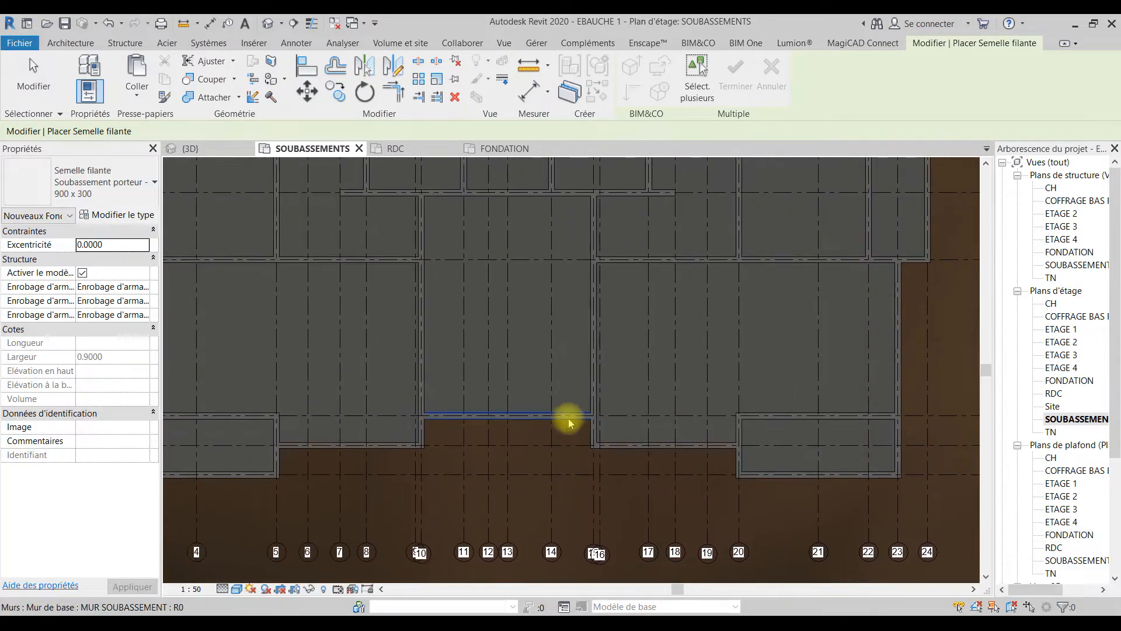
click(576, 420)
click(545, 415)
click(422, 435)
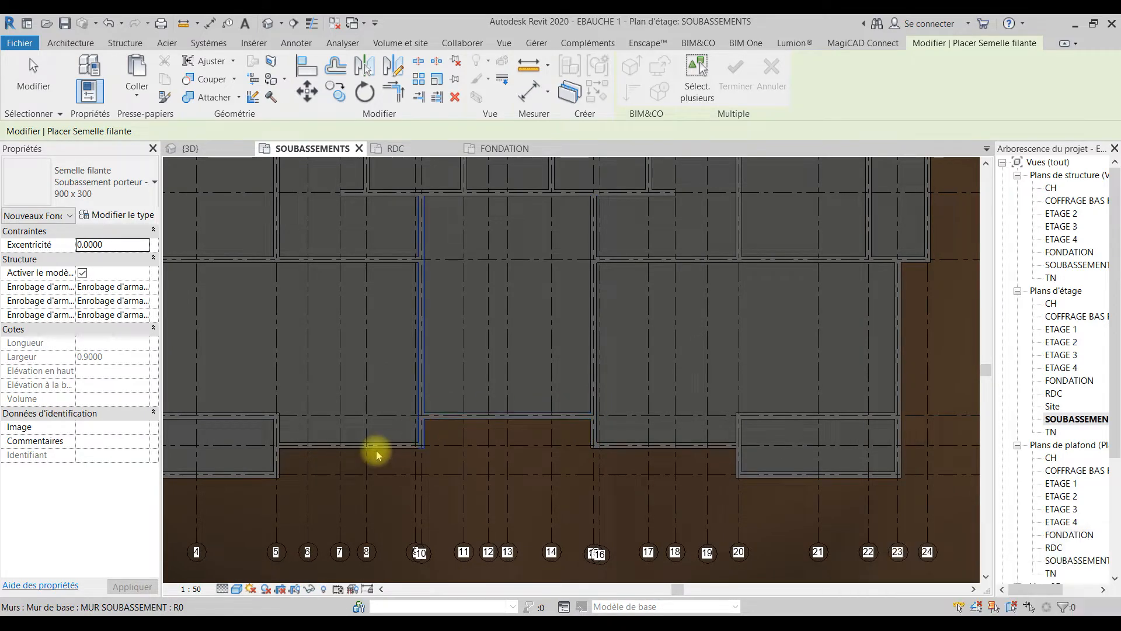
middle_drag(426, 471, 671, 477)
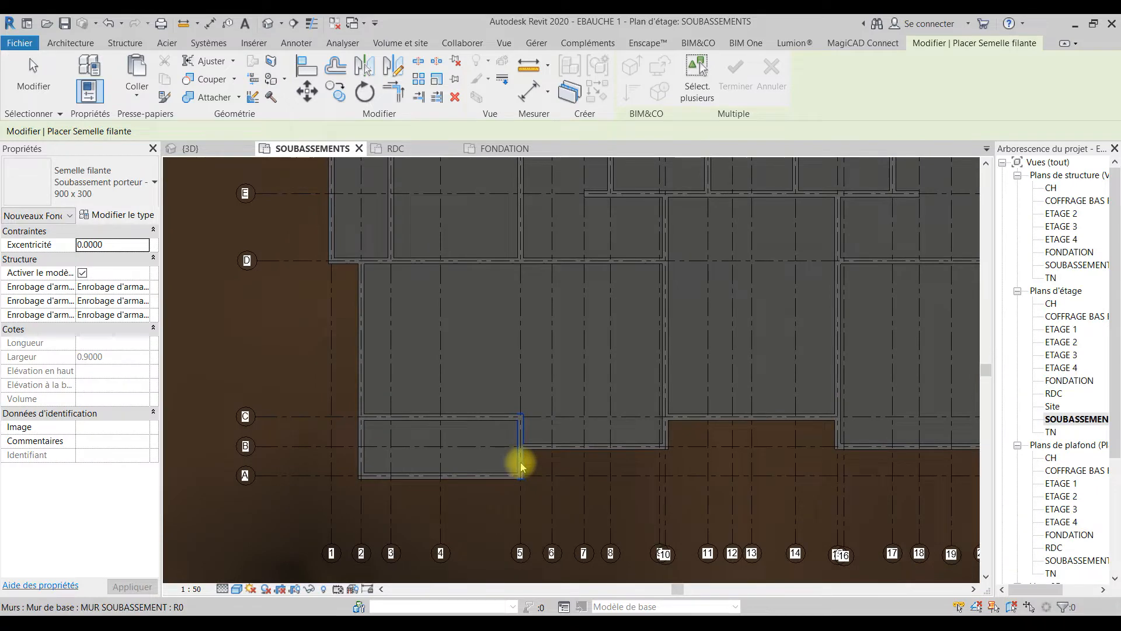
click(521, 465)
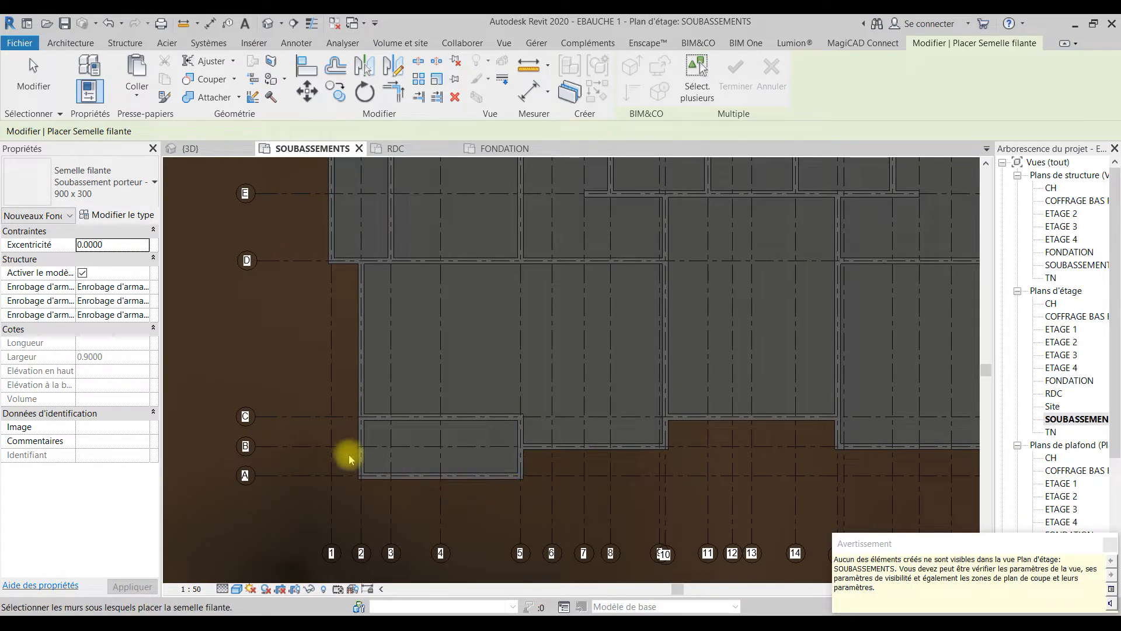
Step: Open the FONDATION floor plan and end the strip footing placement
click(504, 148)
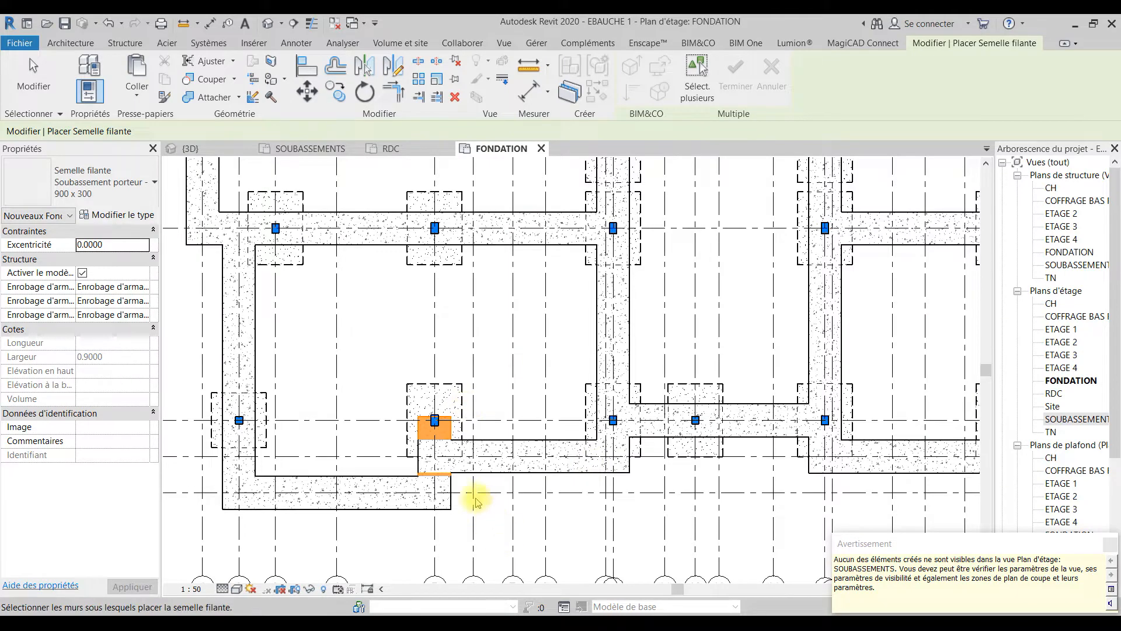
key(Escape)
click(447, 494)
key(Escape)
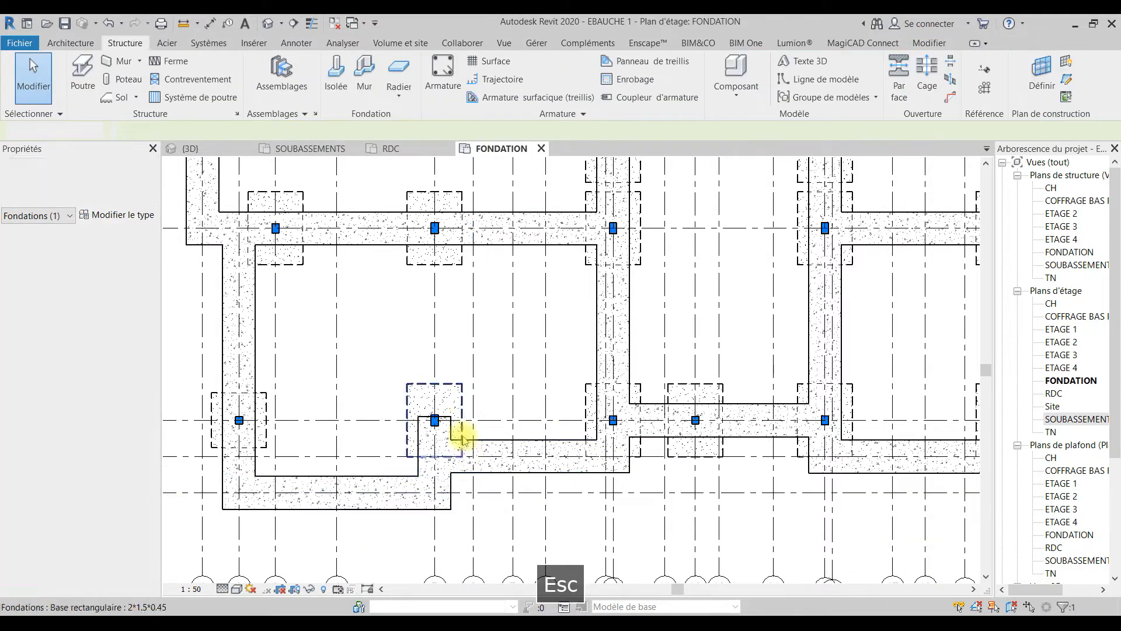
Step: Try to shorten the short strip footing on grid line 5, at its end near grid line C
click(445, 433)
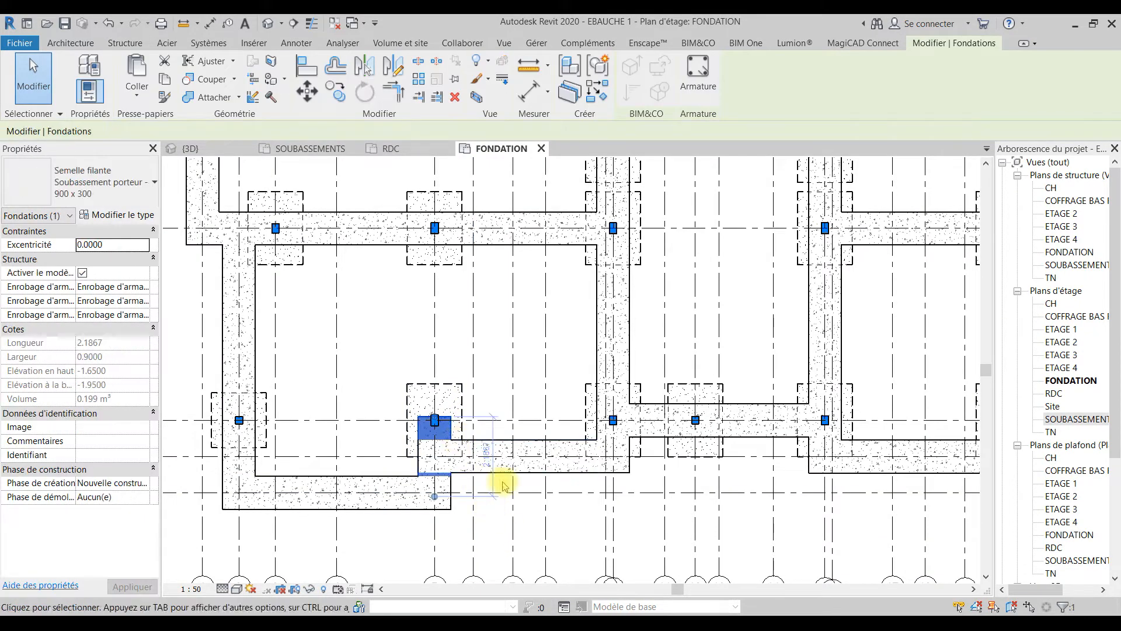
scroll(455, 435, up, 2)
drag(415, 444, 424, 465)
key(Escape)
click(449, 431)
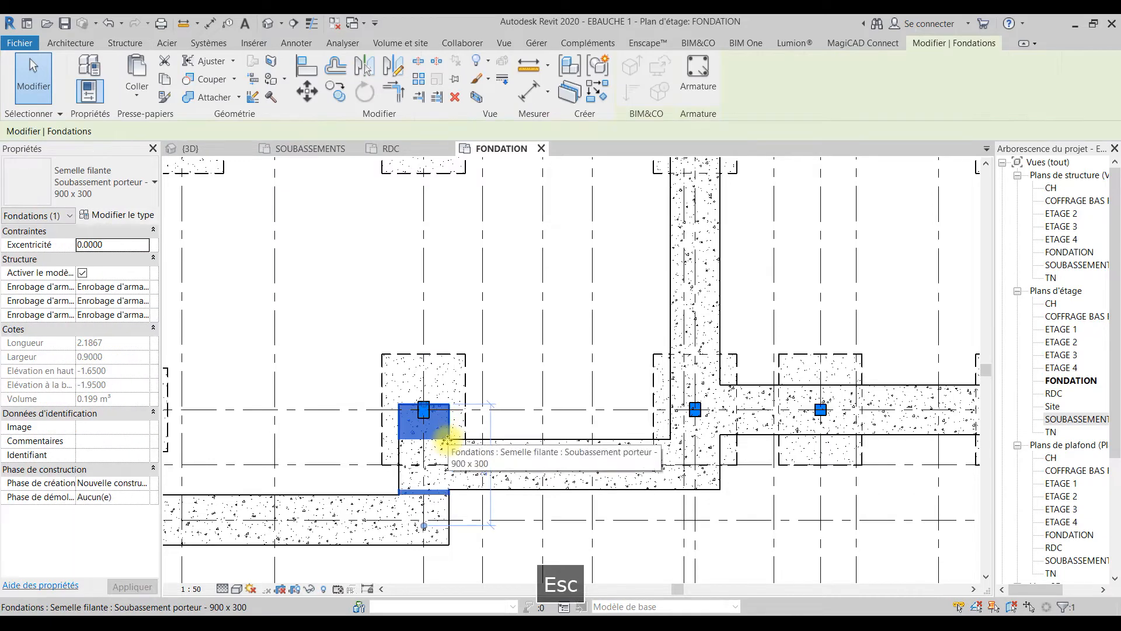
Step: Cut the short strip footing on grid line 5 and undo the cut
key(ctrl+x)
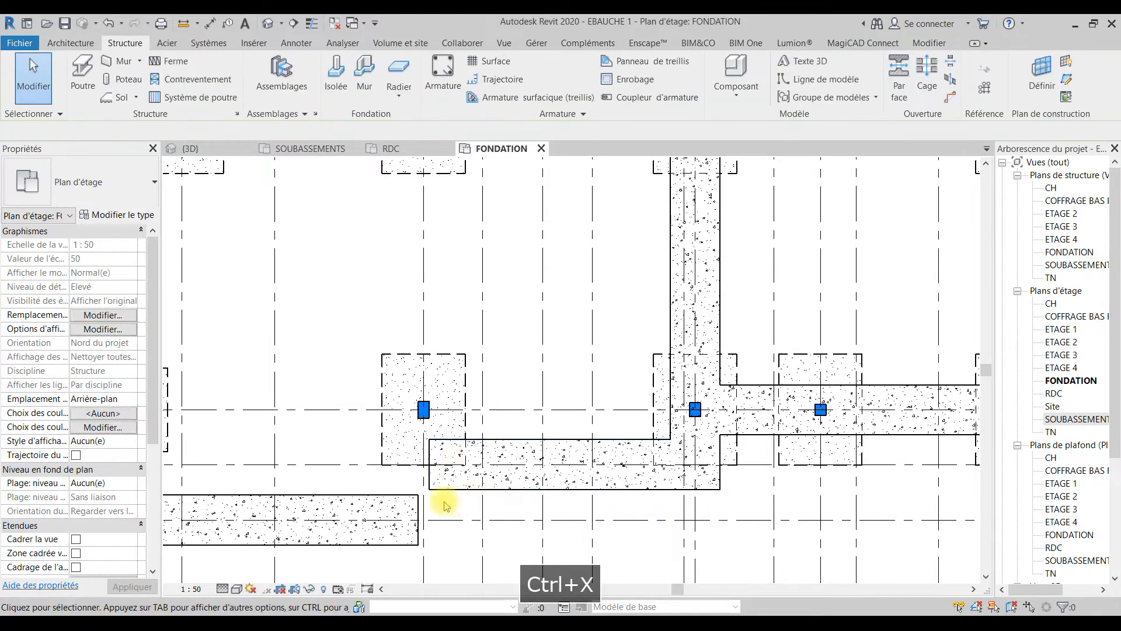
click(110, 24)
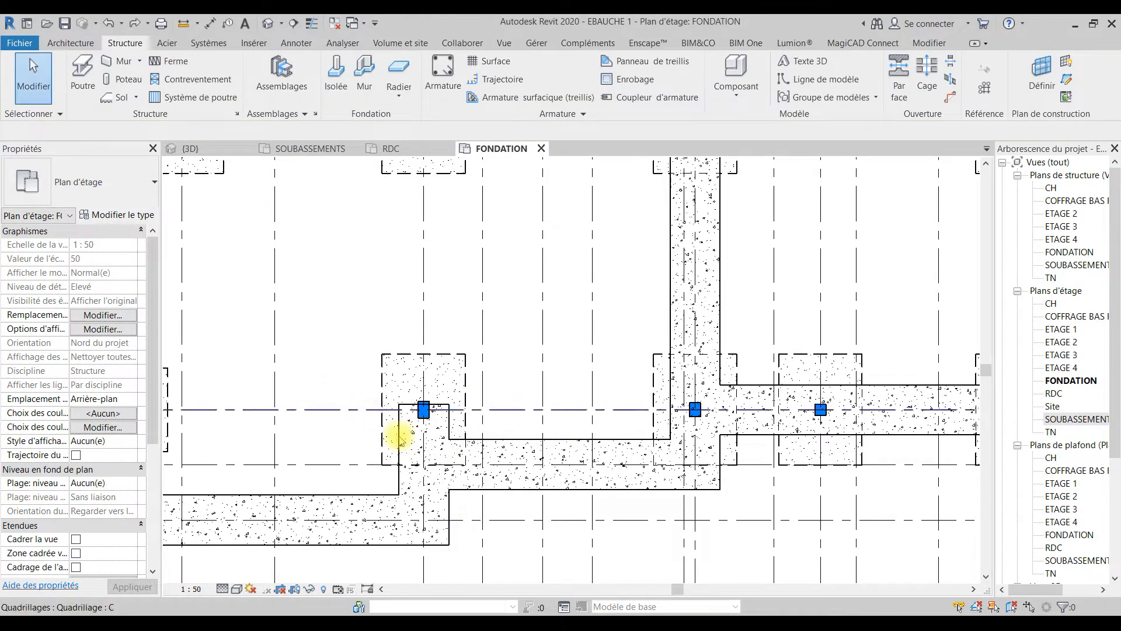
click(446, 427)
click(508, 442)
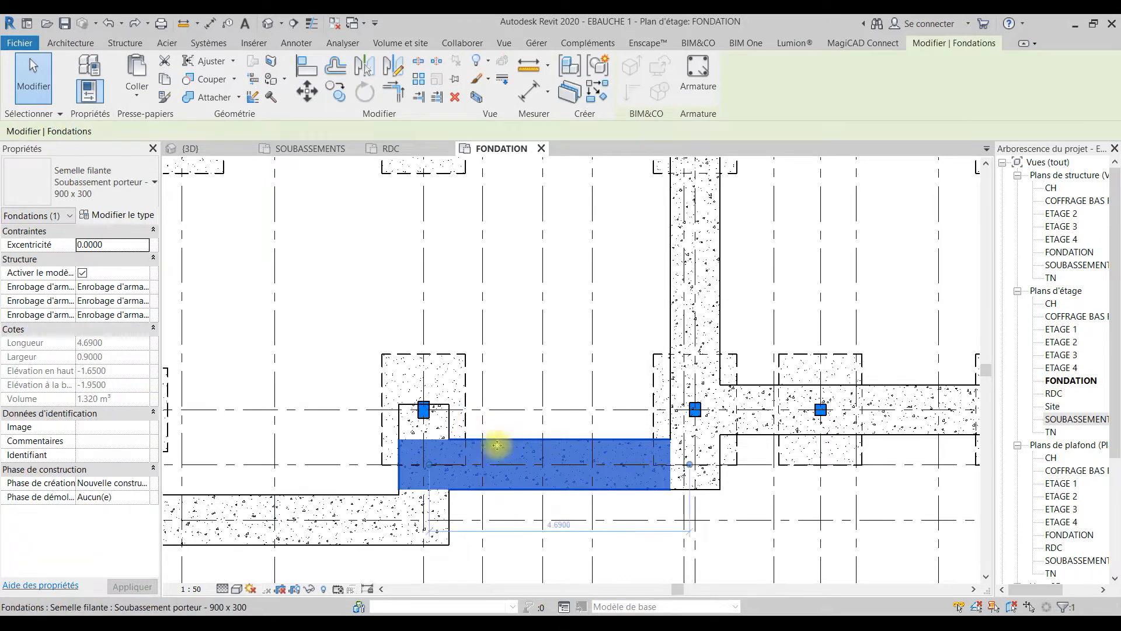
Step: Try to pull the upper end of the grid line 5 strip footing back from grid line C toward grid line B
click(448, 418)
drag(419, 447, 424, 464)
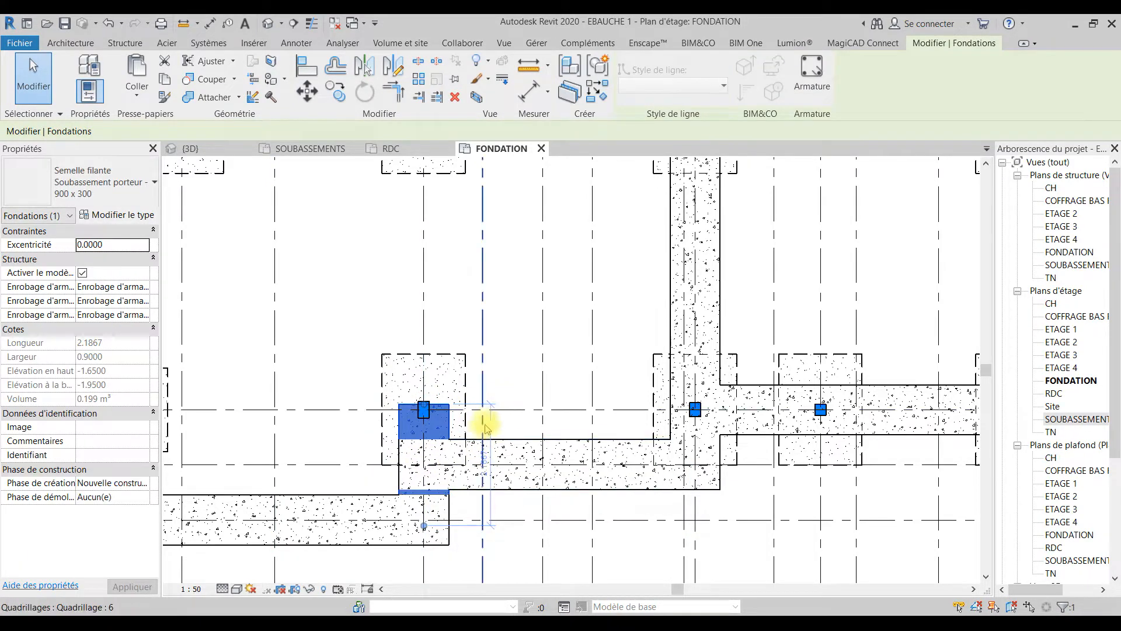
drag(425, 453, 425, 463)
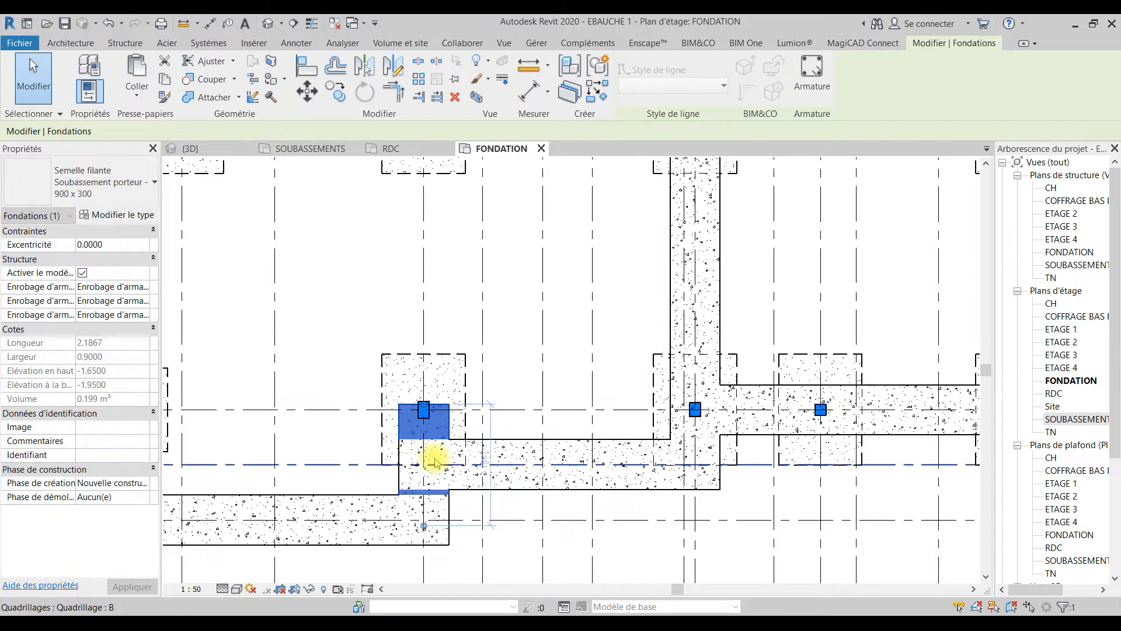
click(527, 351)
click(448, 421)
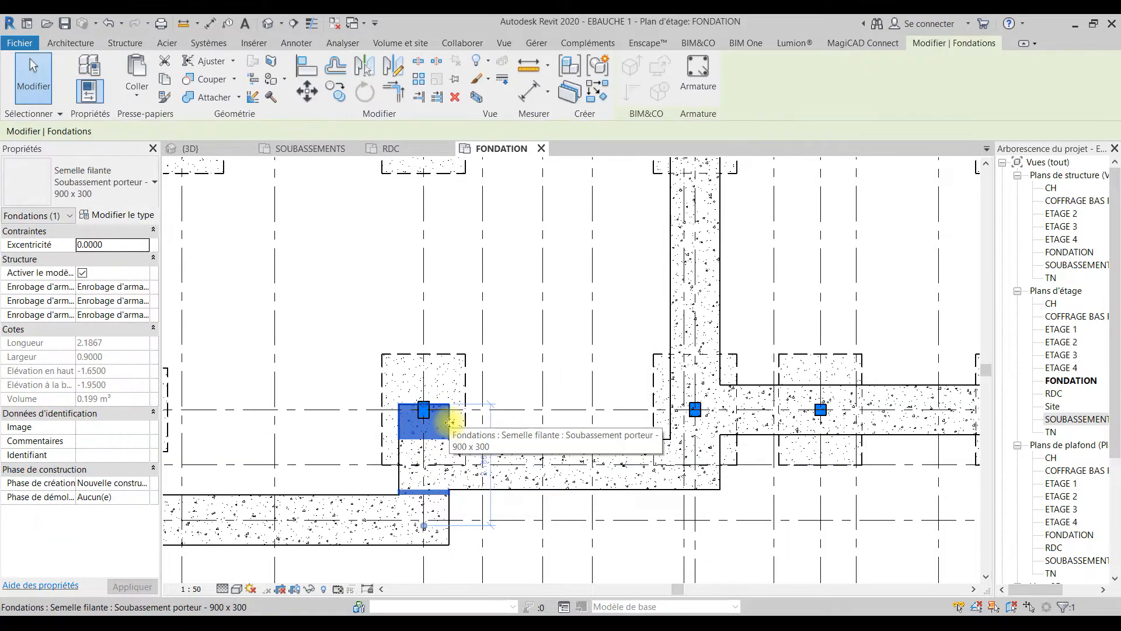
drag(424, 406, 343, 432)
drag(425, 409, 431, 438)
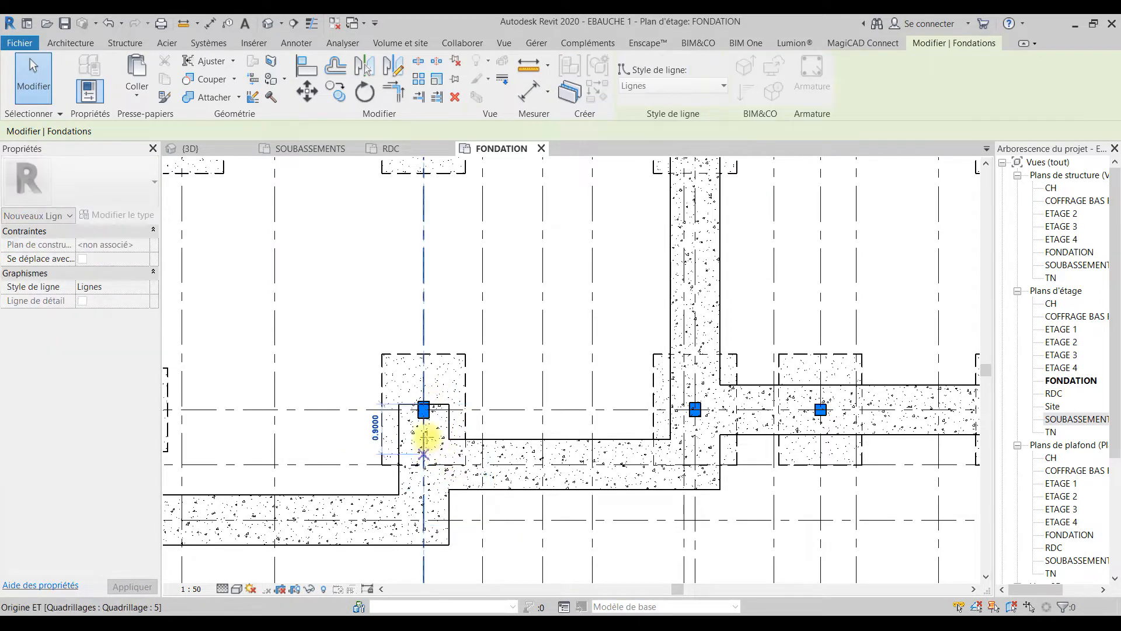
click(524, 342)
Step: Examine the strip footing layout in the FONDATION plan, especially the footing ends along grid lines C to F
scroll(601, 426, down, 4)
middle_drag(583, 463, 673, 519)
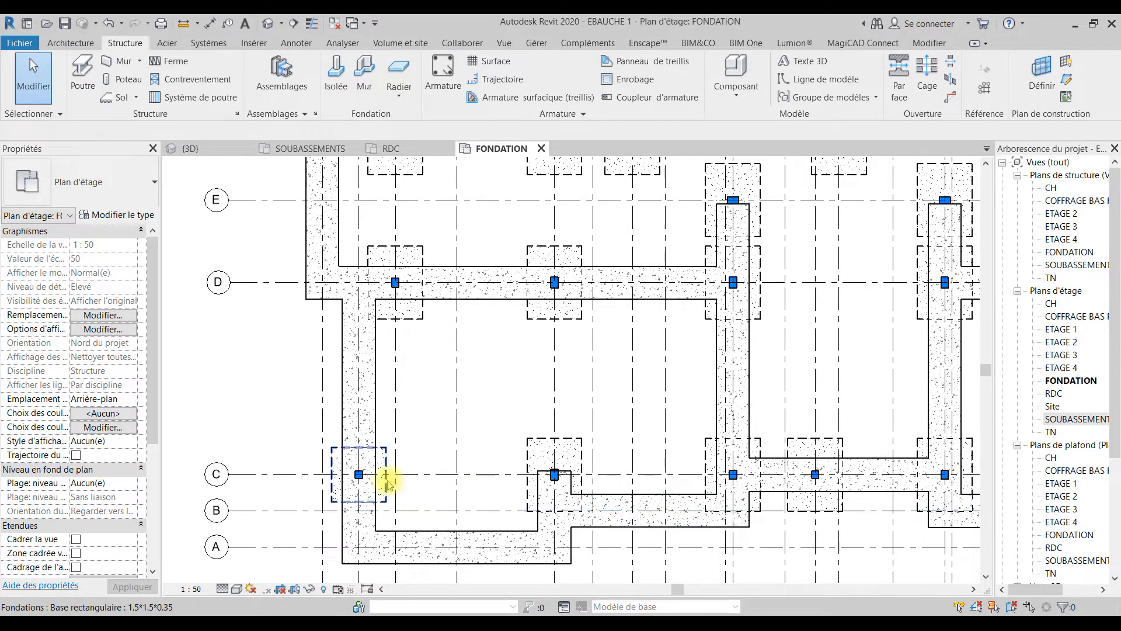
middle_drag(410, 360, 413, 522)
scroll(401, 393, down, 8)
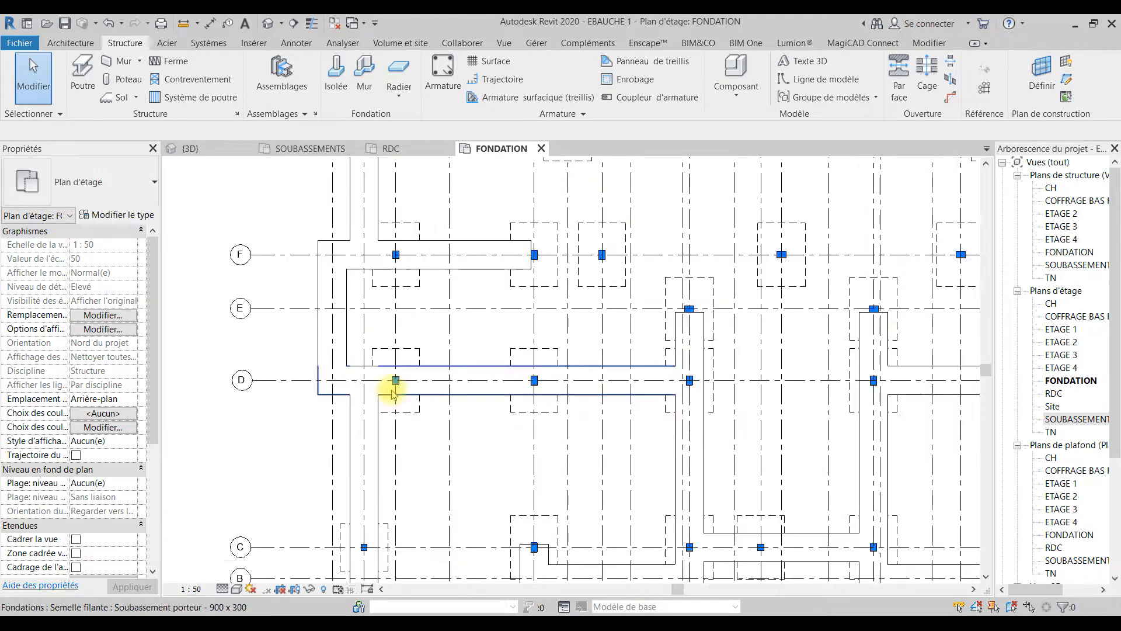
scroll(440, 511, up, 1)
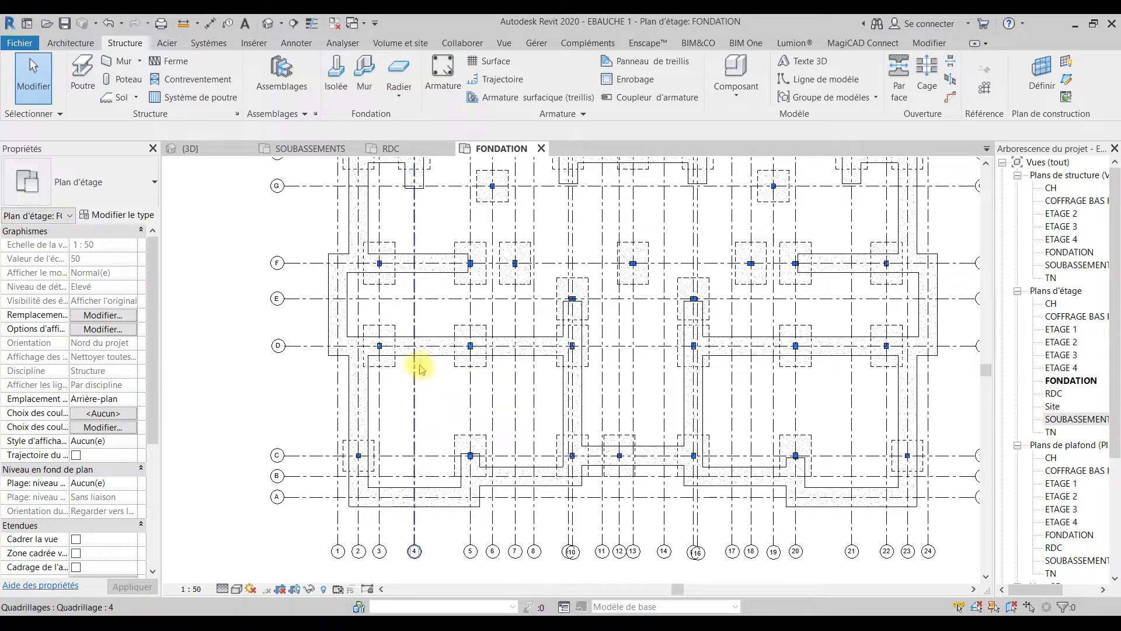
middle_drag(393, 320, 366, 490)
scroll(367, 491, up, 3)
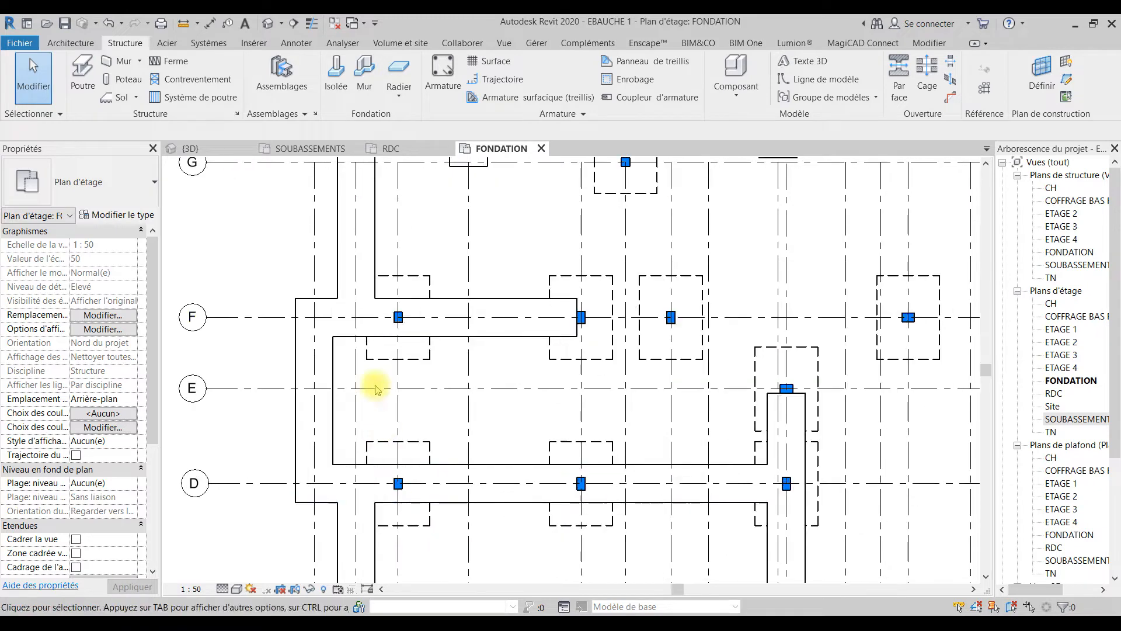
Step: Try to shorten the strip footing on grid line F from its east end near grid line 5
click(503, 325)
drag(575, 318, 398, 316)
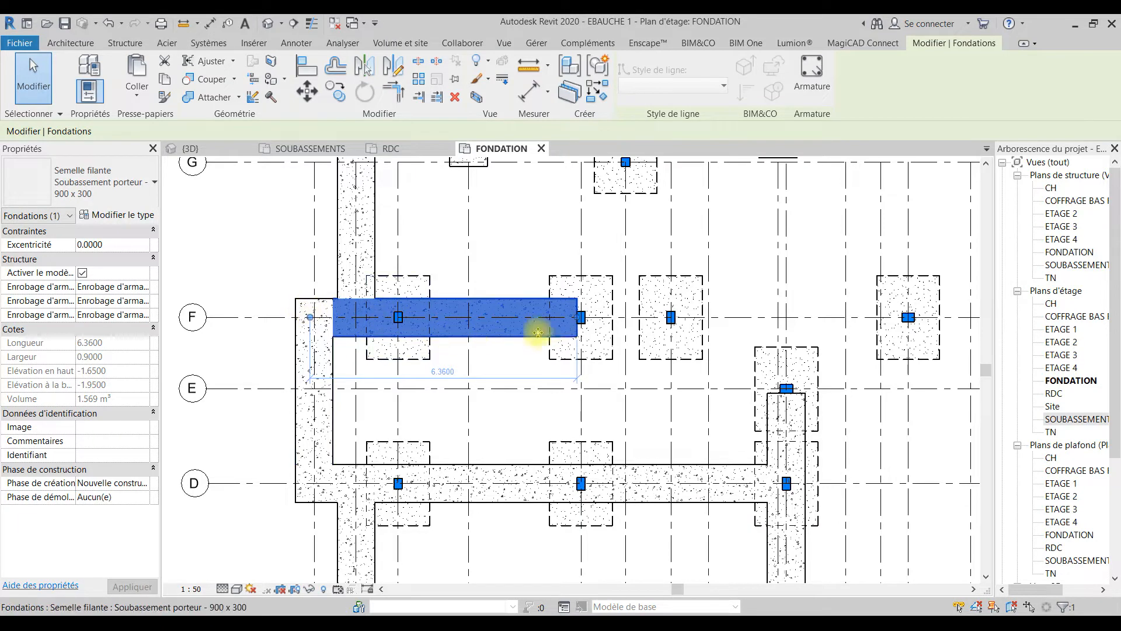
click(439, 371)
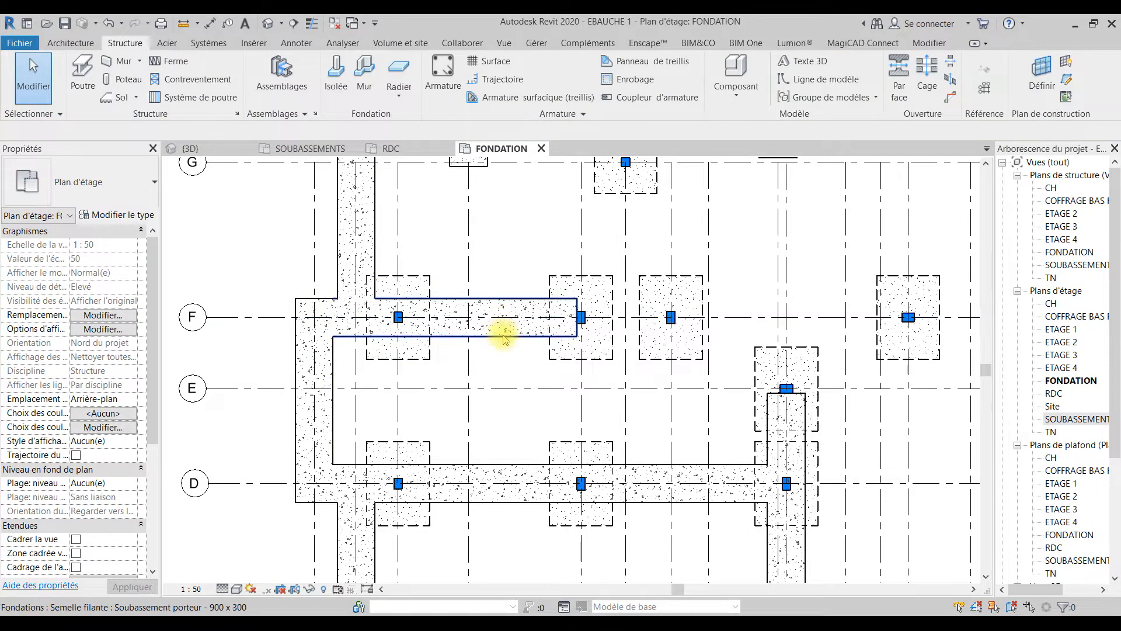
click(504, 334)
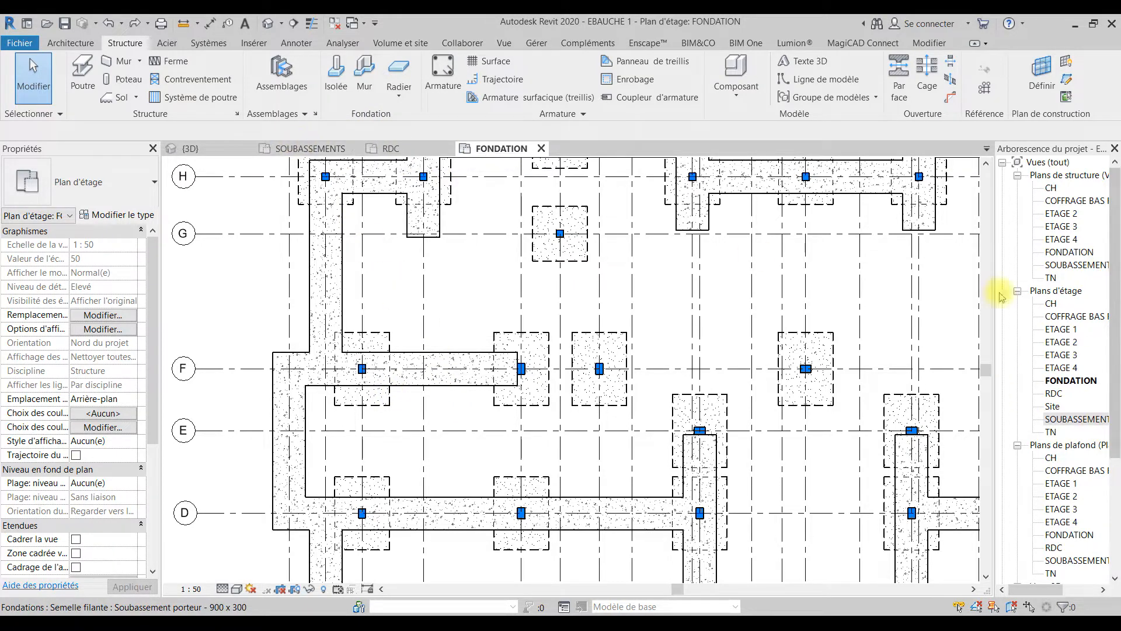
Step: Switch to the SOUBASSEMENTS floor plan and temporarily hide the DALLAGE TERRE slab to expose the foundation walls
click(324, 148)
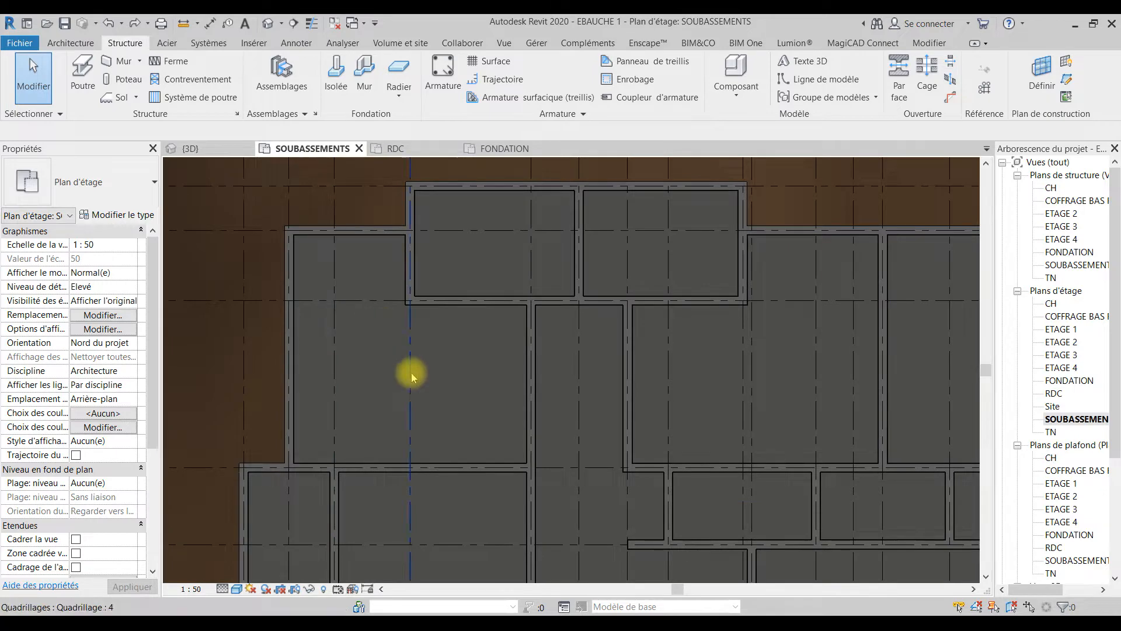
scroll(411, 373, down, 2)
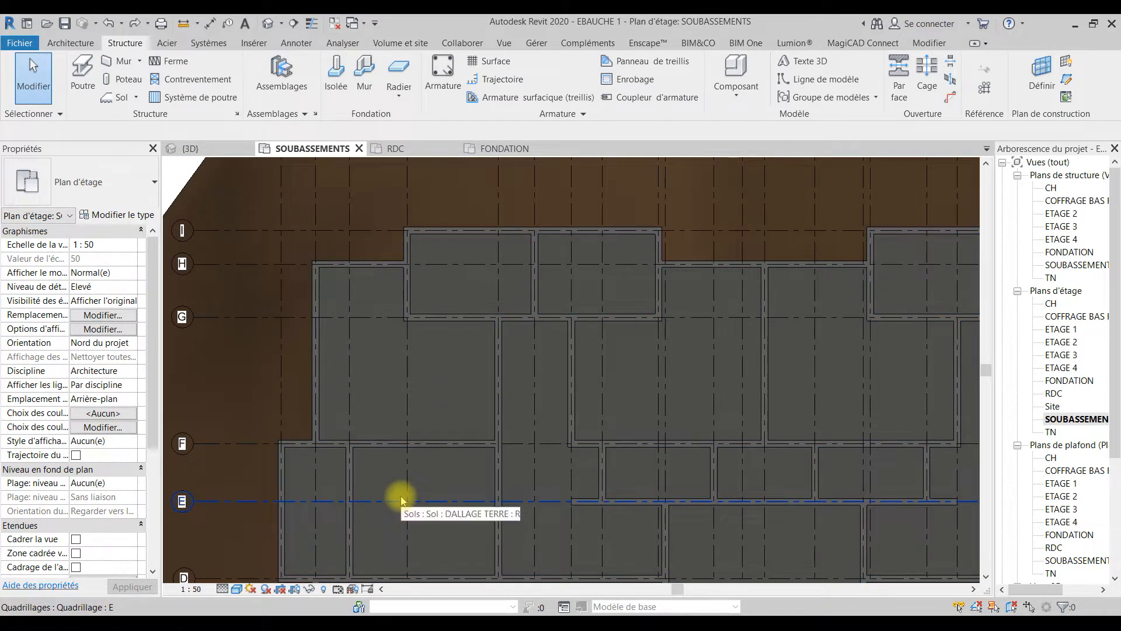
scroll(365, 285, up, 1)
scroll(365, 285, up, 2)
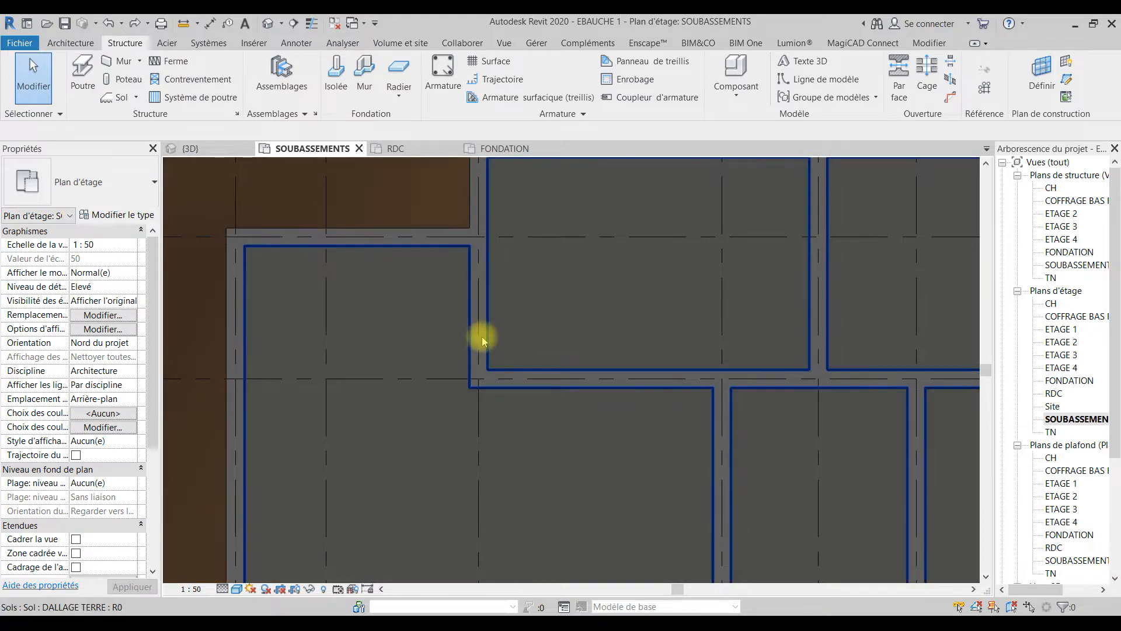
click(528, 285)
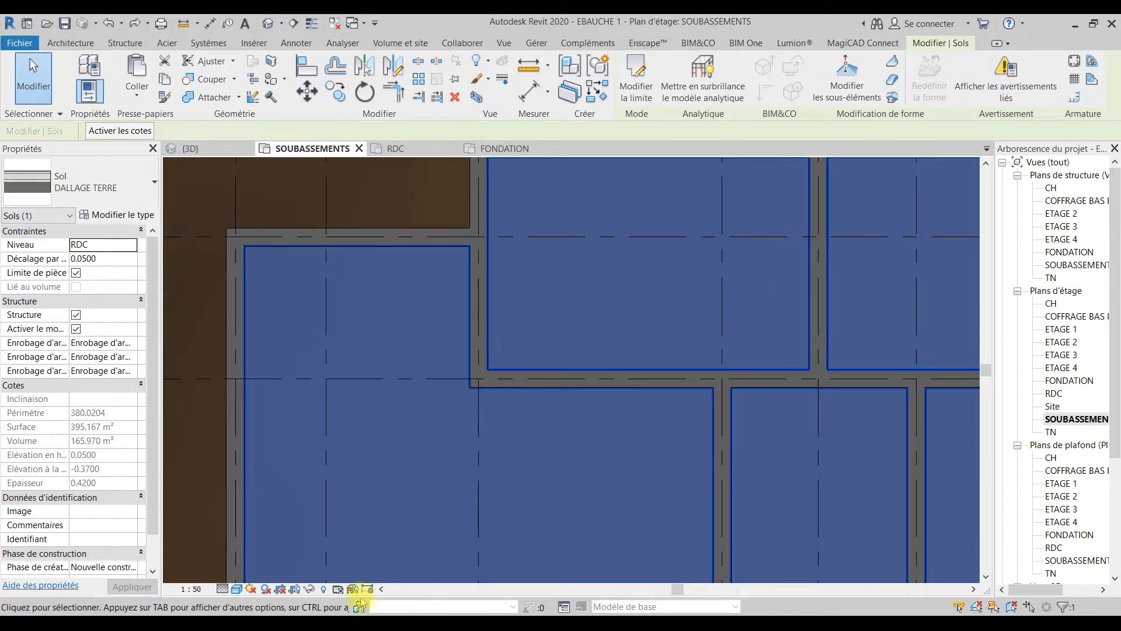
click(310, 591)
click(350, 551)
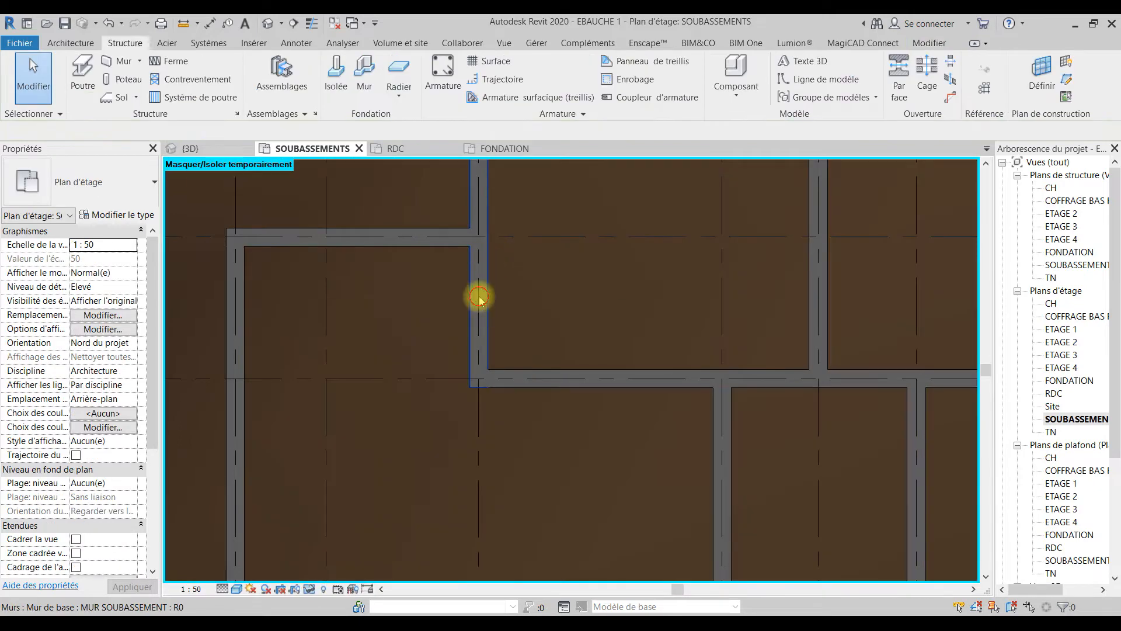
Step: Shorten the wall on grid line 4 so it runs only from grid line I to H, detaching the joined elements
click(479, 299)
middle_drag(508, 378, 468, 475)
drag(466, 384, 465, 338)
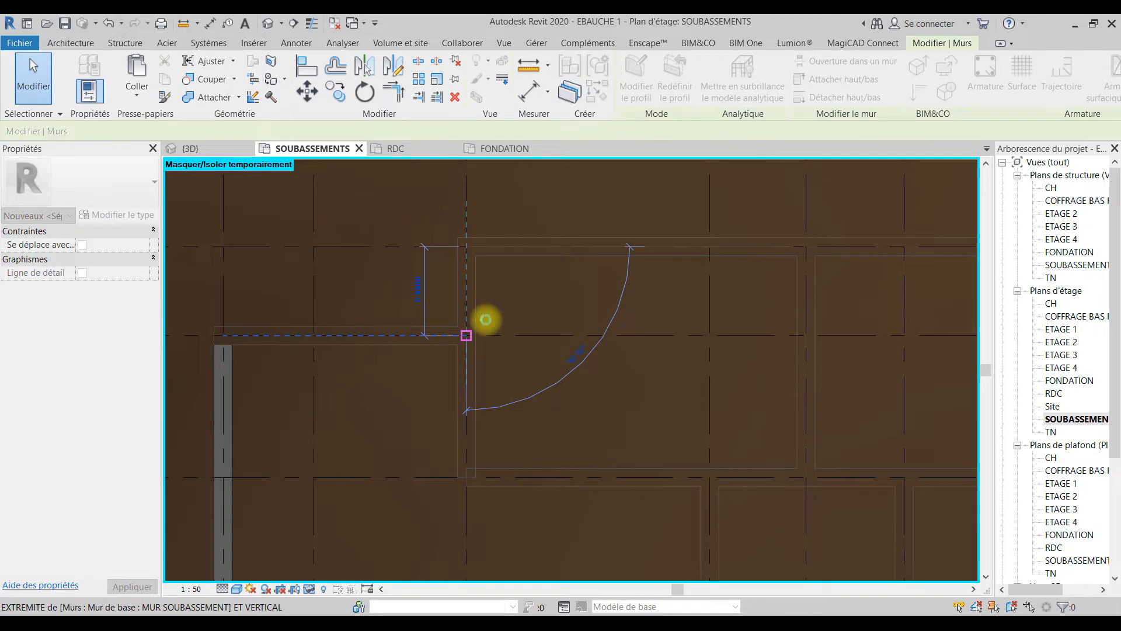
drag(485, 319, 486, 320)
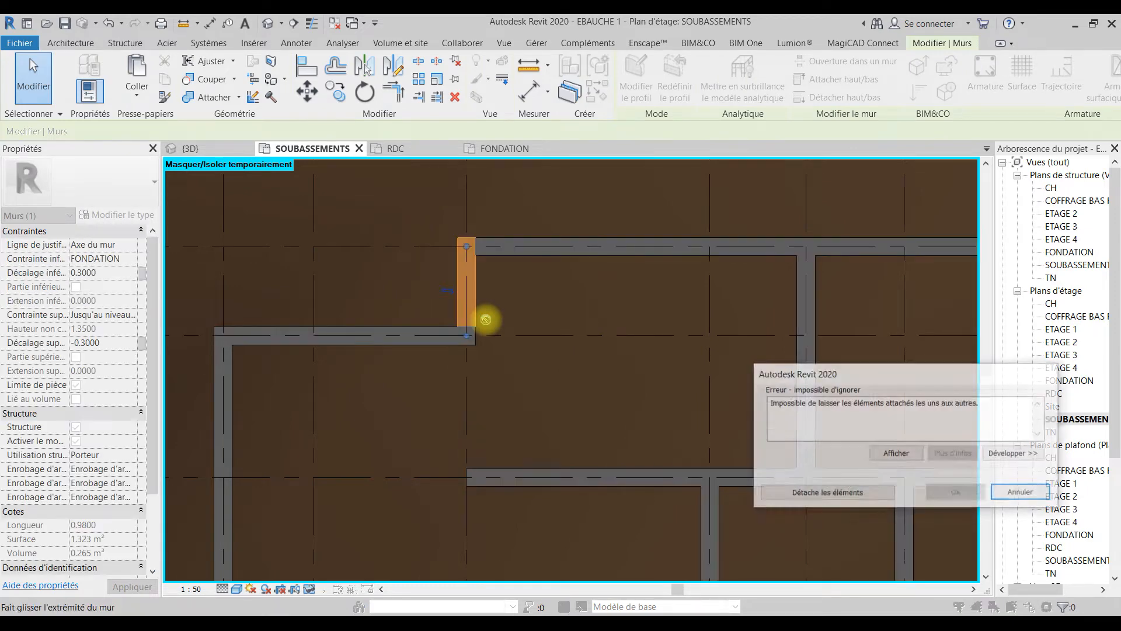
click(847, 496)
key(Escape)
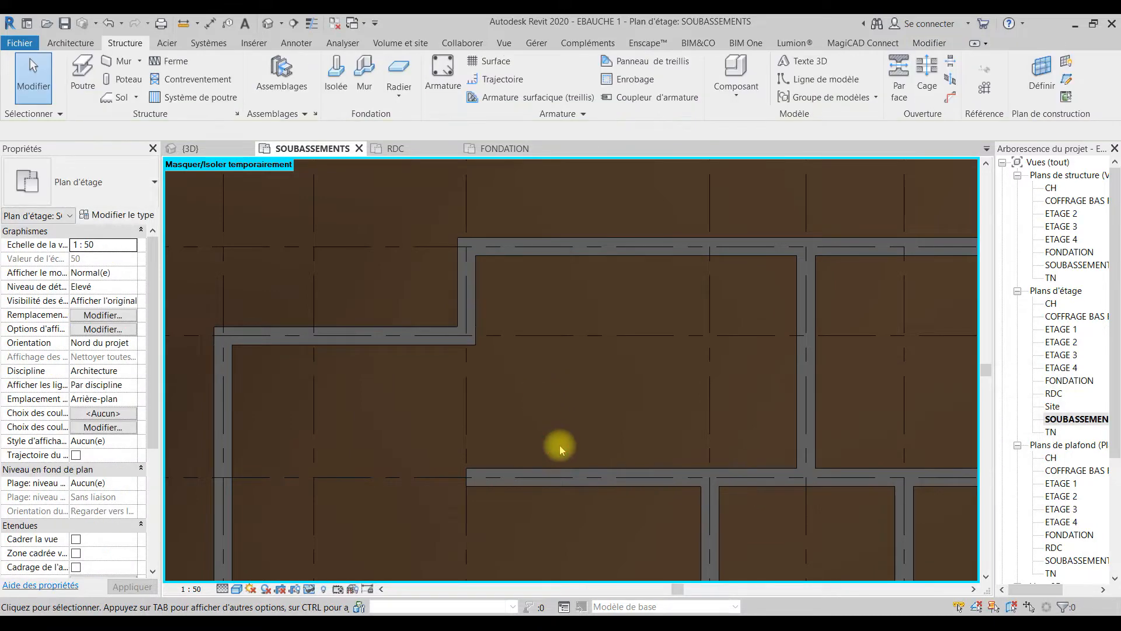
Step: Delete the foundation wall running along grid line G eastward from grid line 4
scroll(686, 450, down, 2)
middle_drag(685, 449, 404, 299)
scroll(404, 303, down, 3)
click(445, 309)
key(BackSpace)
click(444, 308)
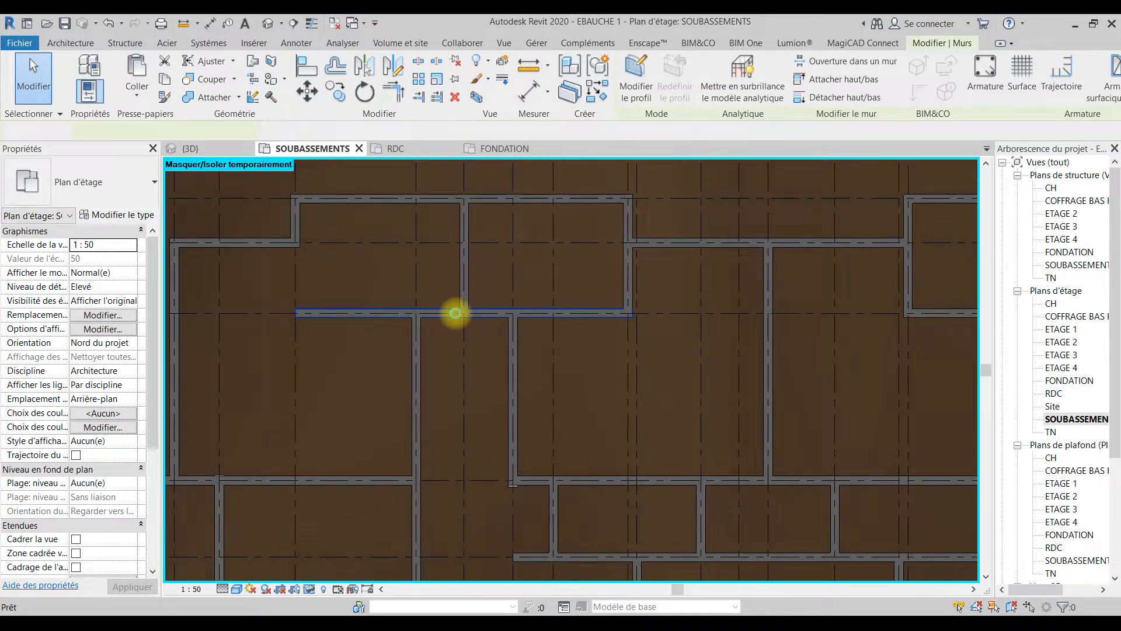
key(Delete)
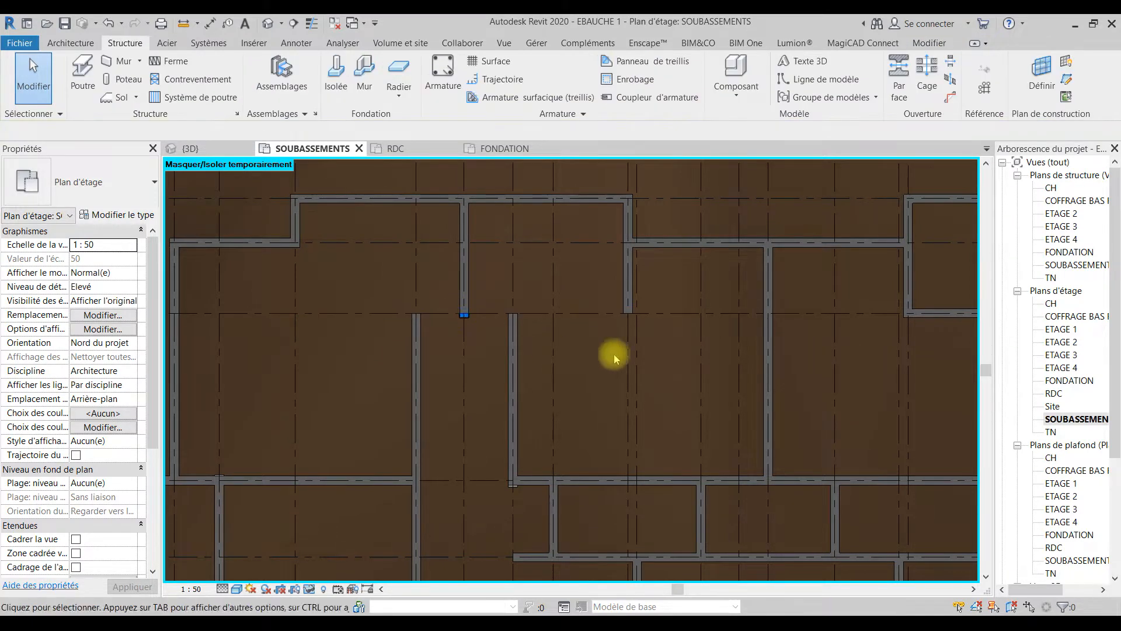
Step: Delete the interior walls on grid line 6 between I and G and on grid line 5 running from G to D
click(470, 300)
key(BackSpace)
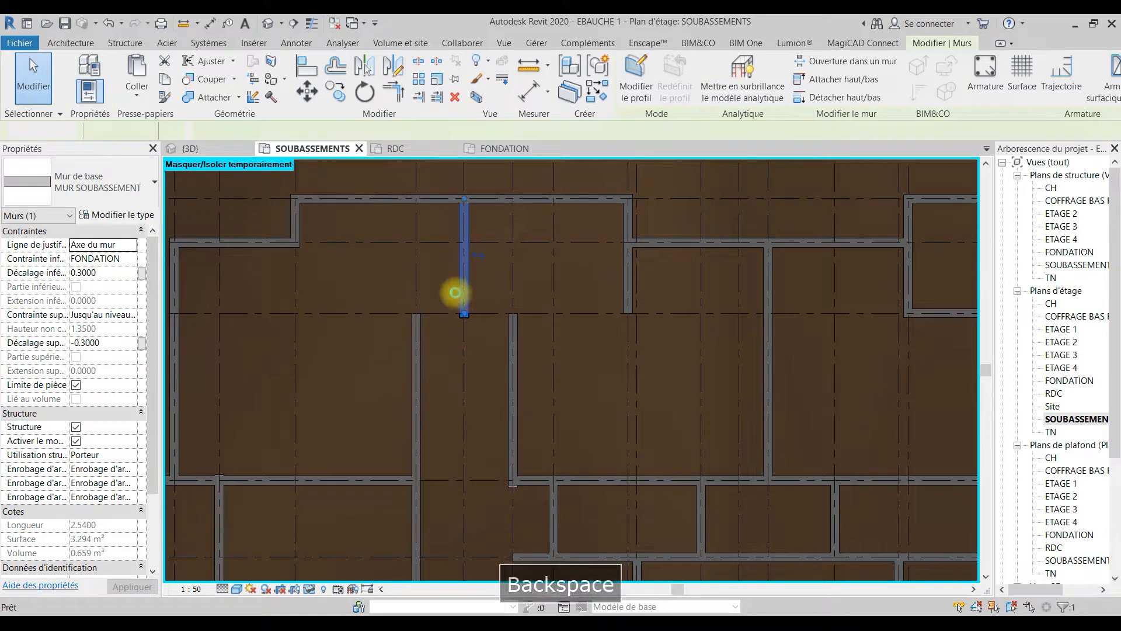
key(BackSpace)
scroll(504, 323, down, 4)
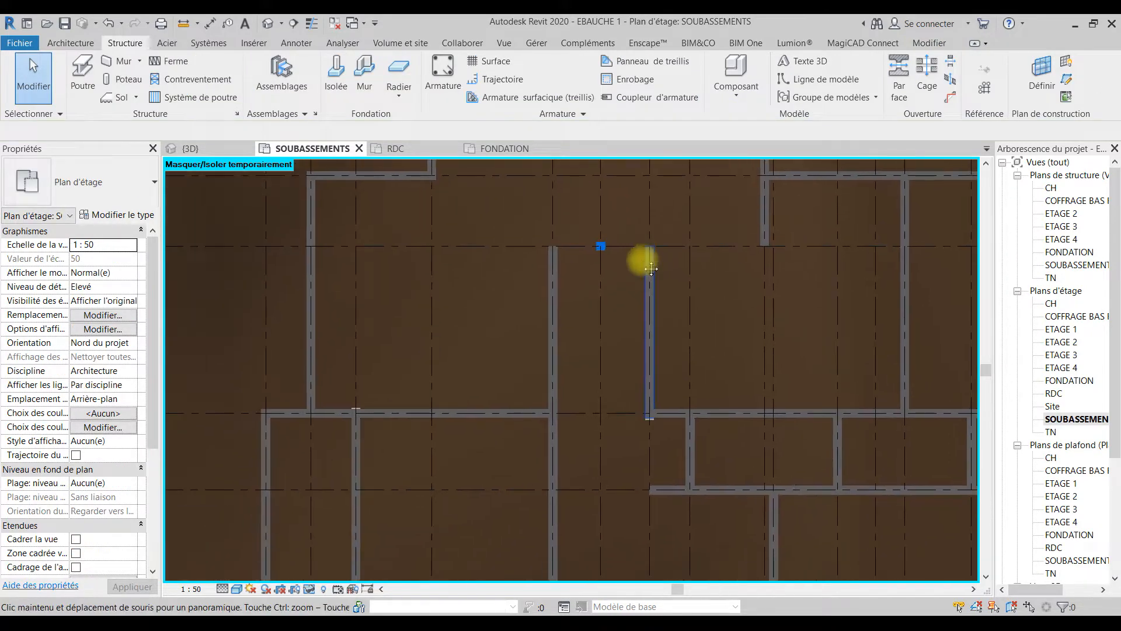
click(588, 310)
key(BackSpace)
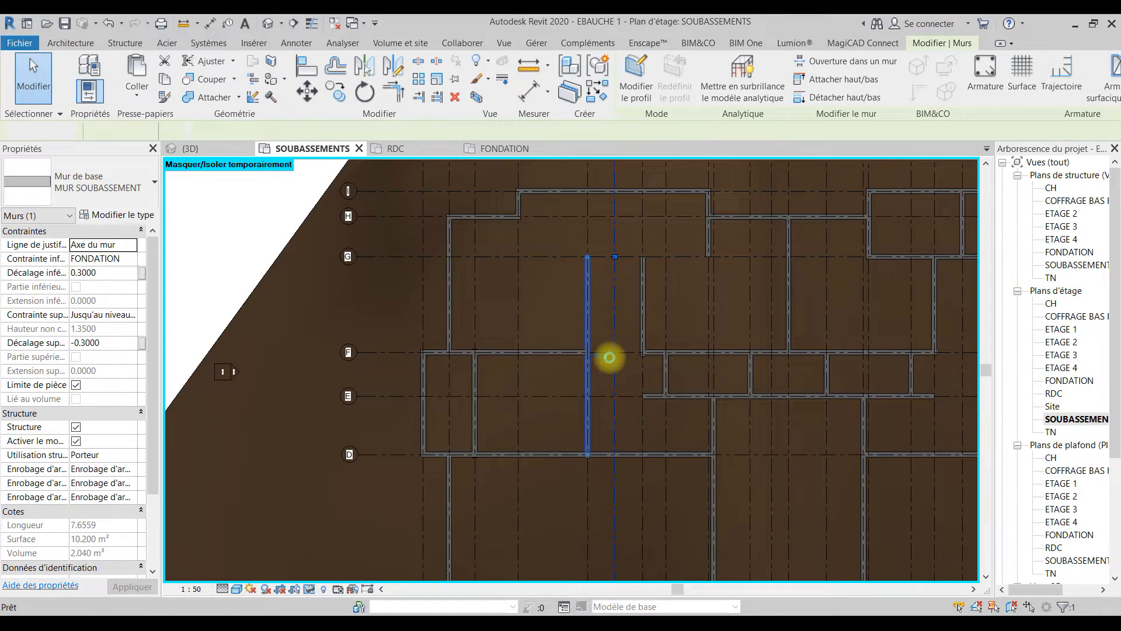
Step: Shorten the wall on grid line F so it ends at grid line 2, detaching the joined elements
click(548, 354)
scroll(555, 352, up, 2)
drag(587, 352, 397, 351)
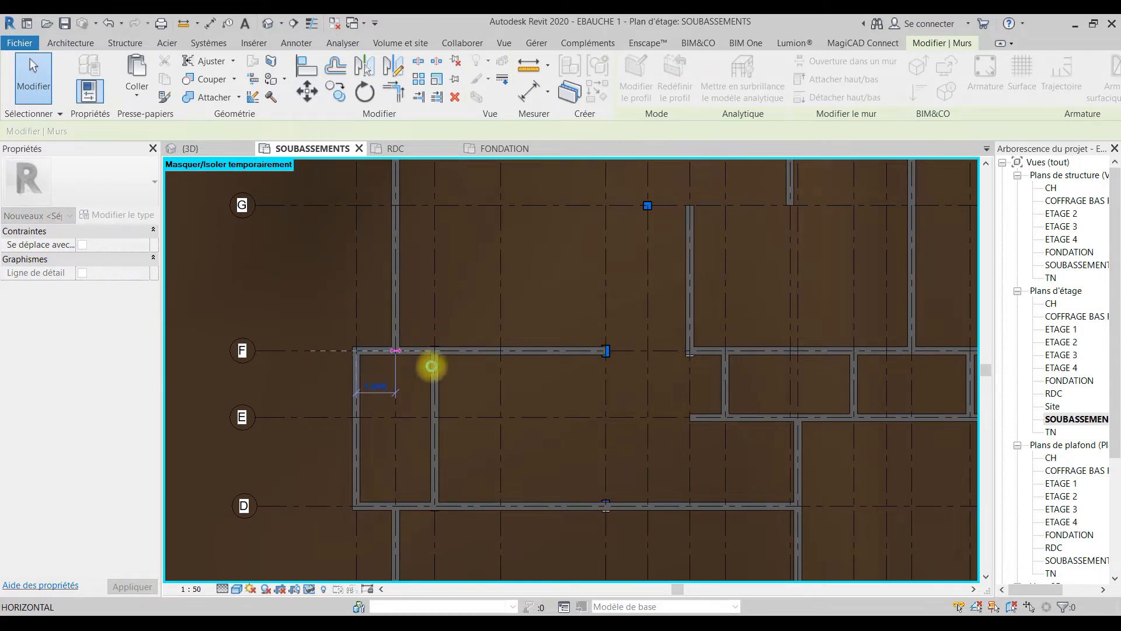
drag(396, 354, 394, 350)
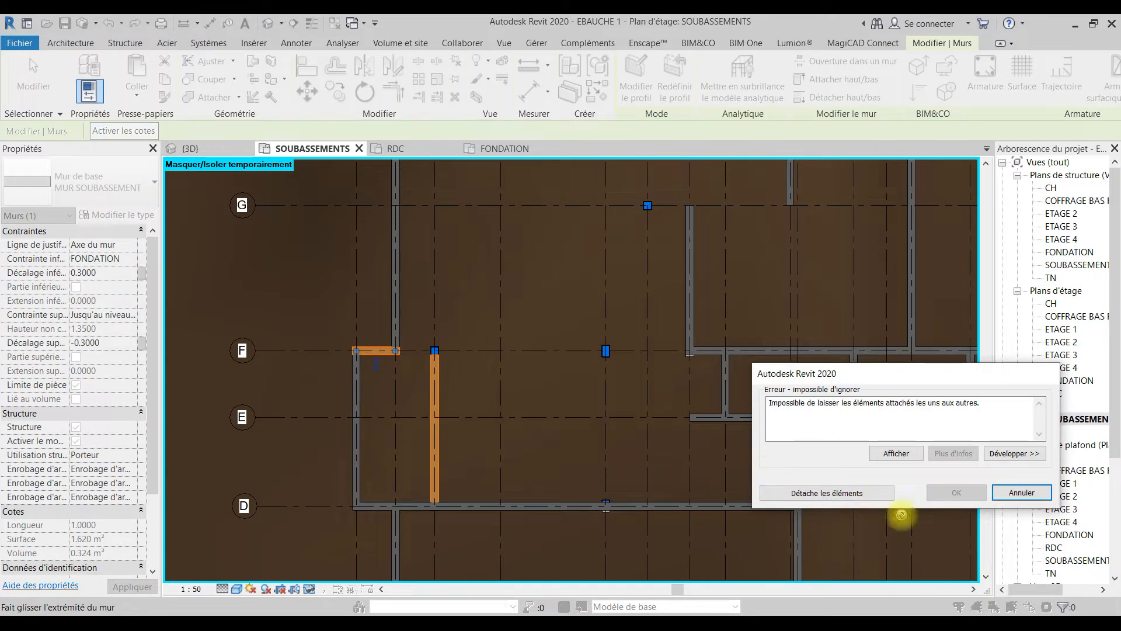
click(850, 493)
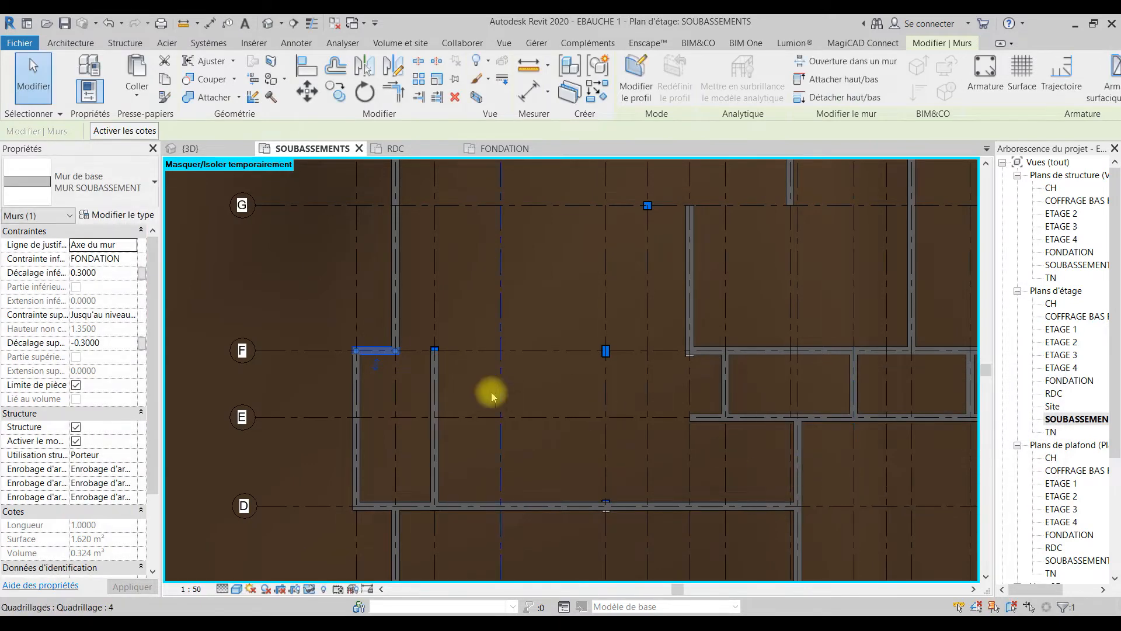
Step: Delete the wall on grid line 3 between grid lines F and D
click(449, 400)
click(448, 401)
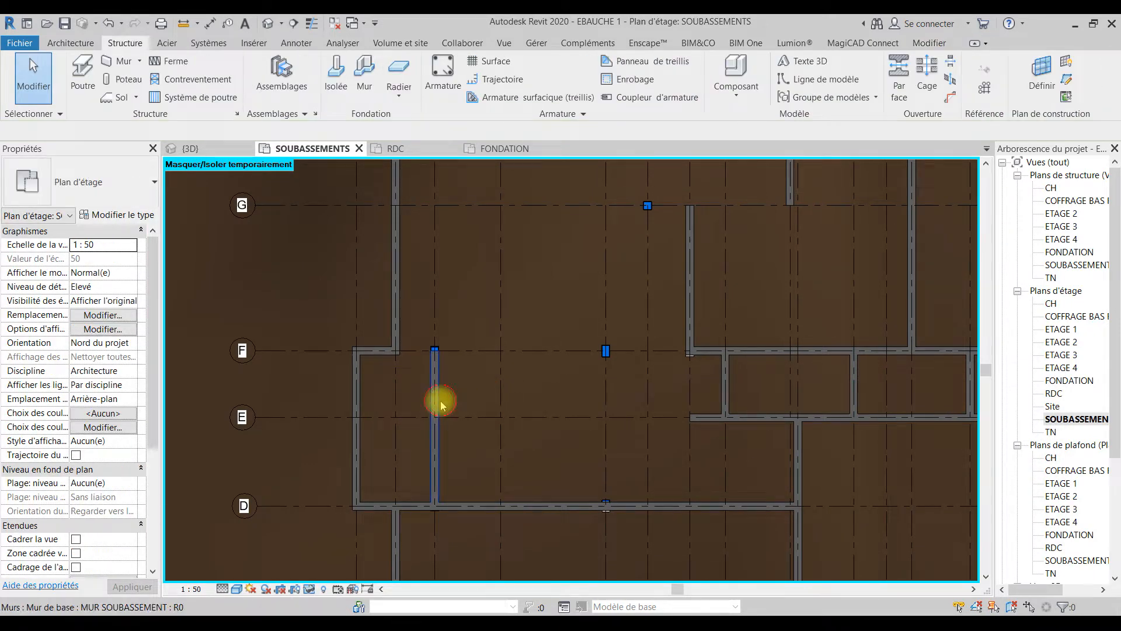
key(BackSpace)
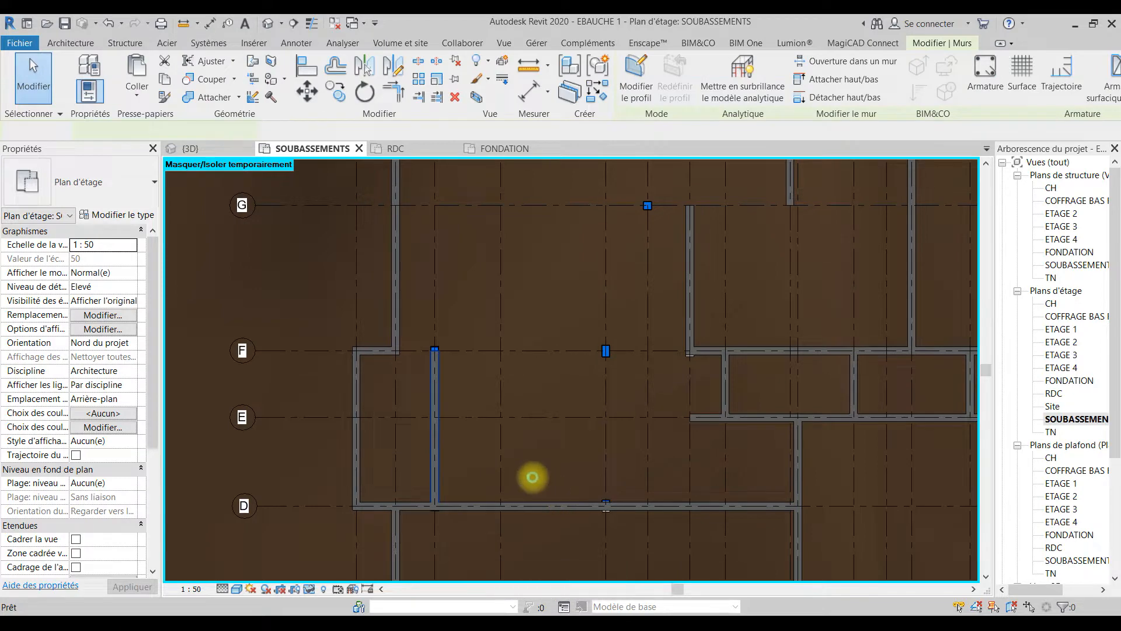
Step: Shorten the wall on grid line D so its east end stops at the wall on grid line 2
click(532, 477)
middle_drag(533, 480, 478, 307)
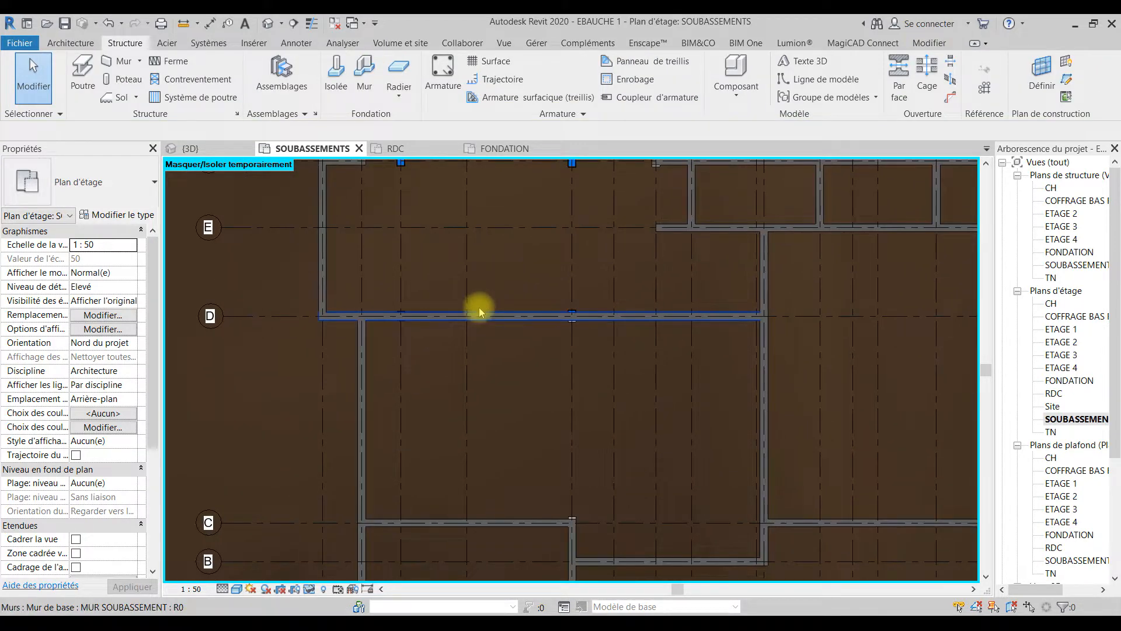
click(762, 316)
drag(762, 316, 401, 285)
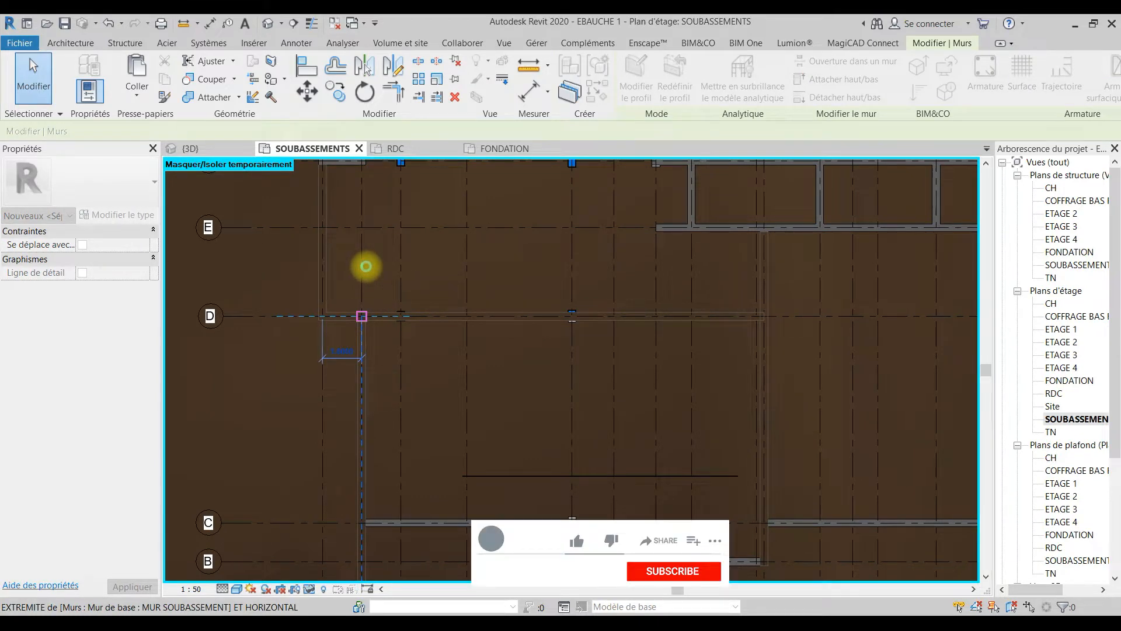
drag(365, 266, 367, 265)
key(Escape)
scroll(449, 365, down, 3)
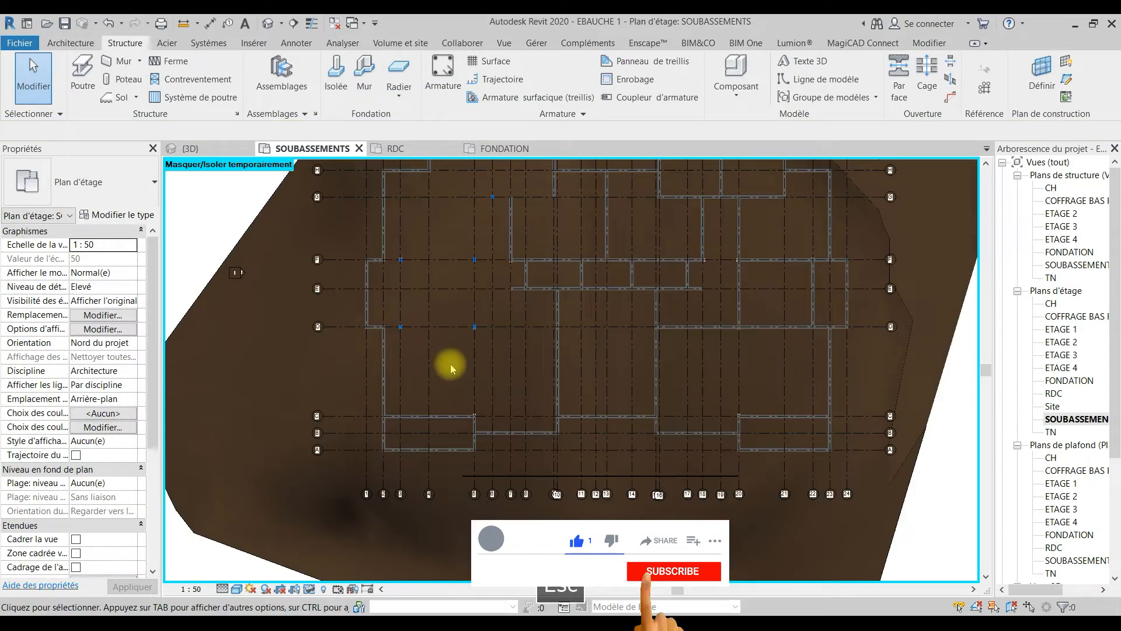
Step: Delete the wall on grid line C between grid lines 2 and 5
scroll(406, 418, up, 3)
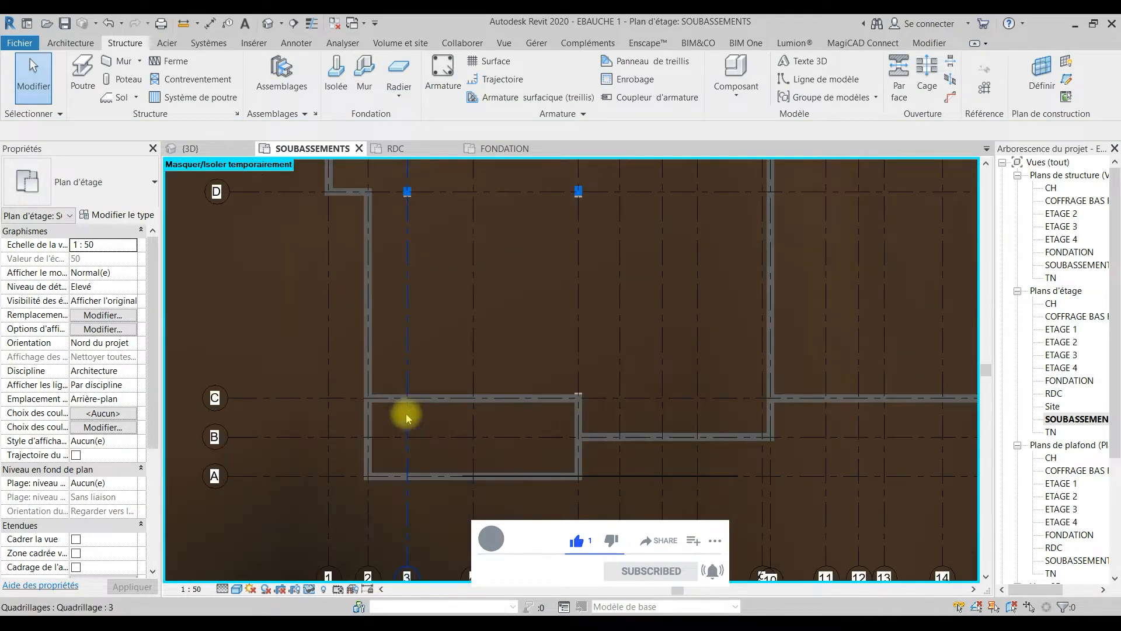
click(413, 408)
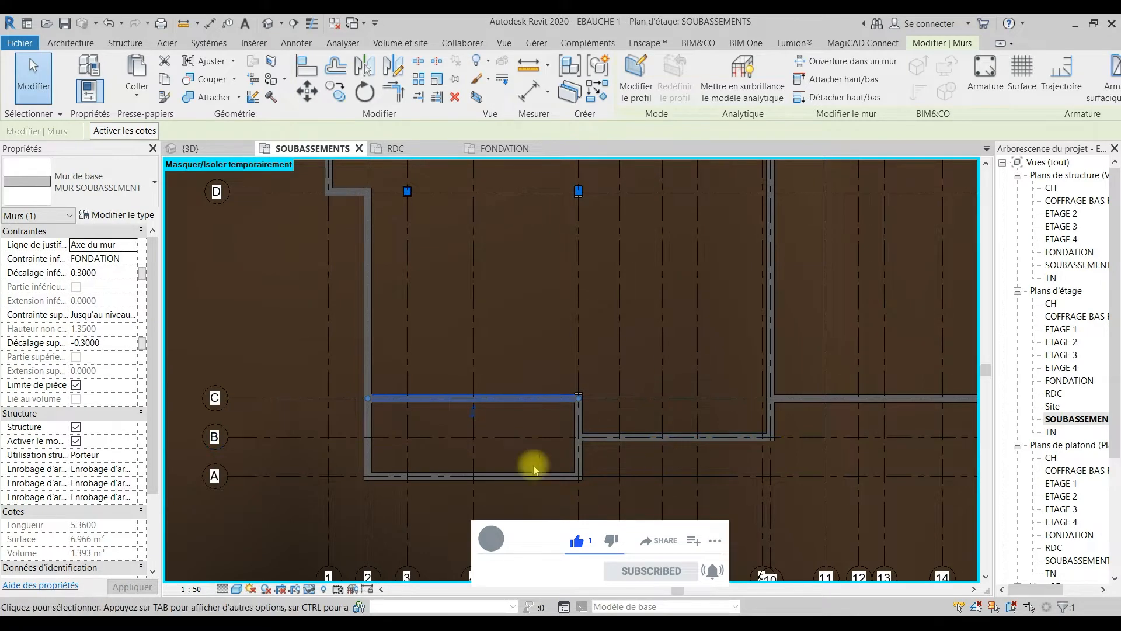
key(BackSpace)
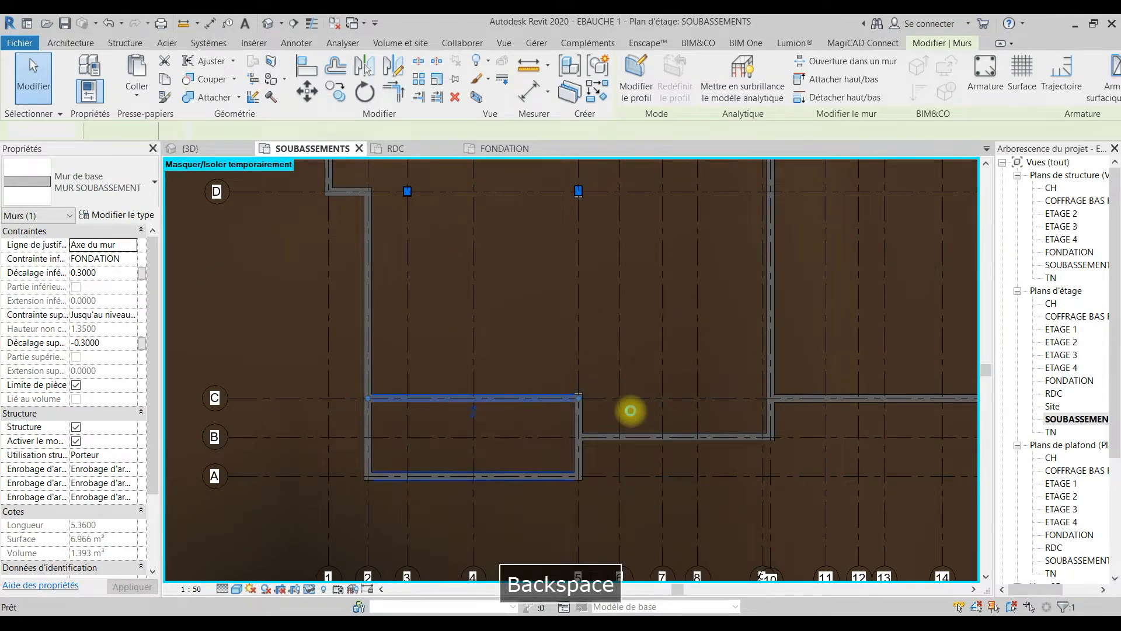
Step: Shorten the wall on grid line 5 so its upper end stops at grid line B
click(582, 418)
scroll(581, 417, up, 2)
drag(575, 384, 576, 452)
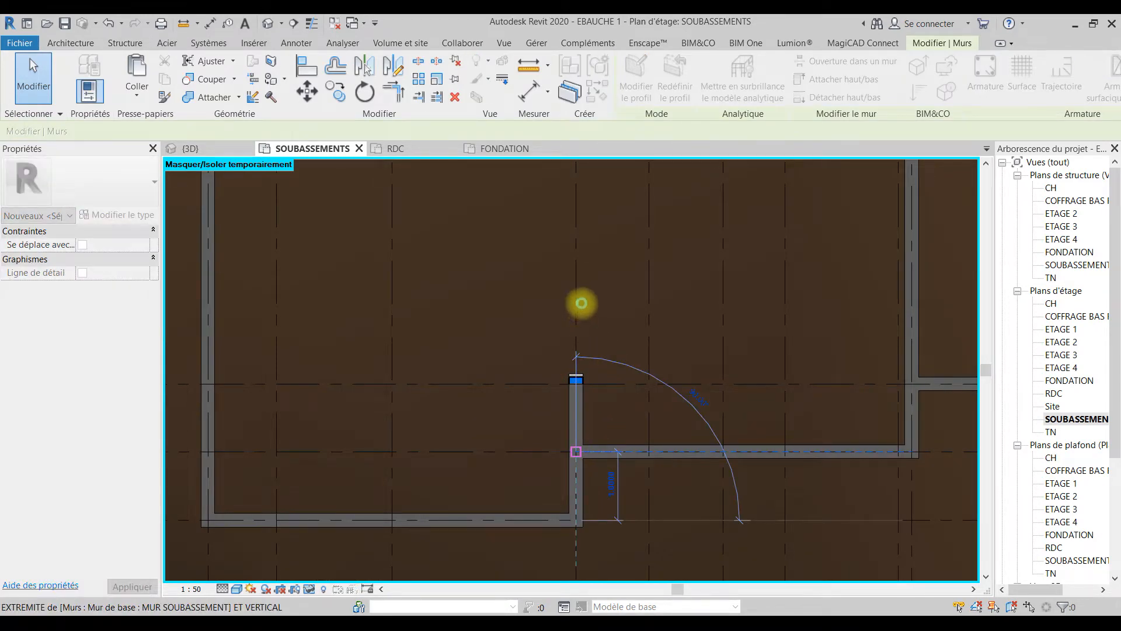
click(581, 303)
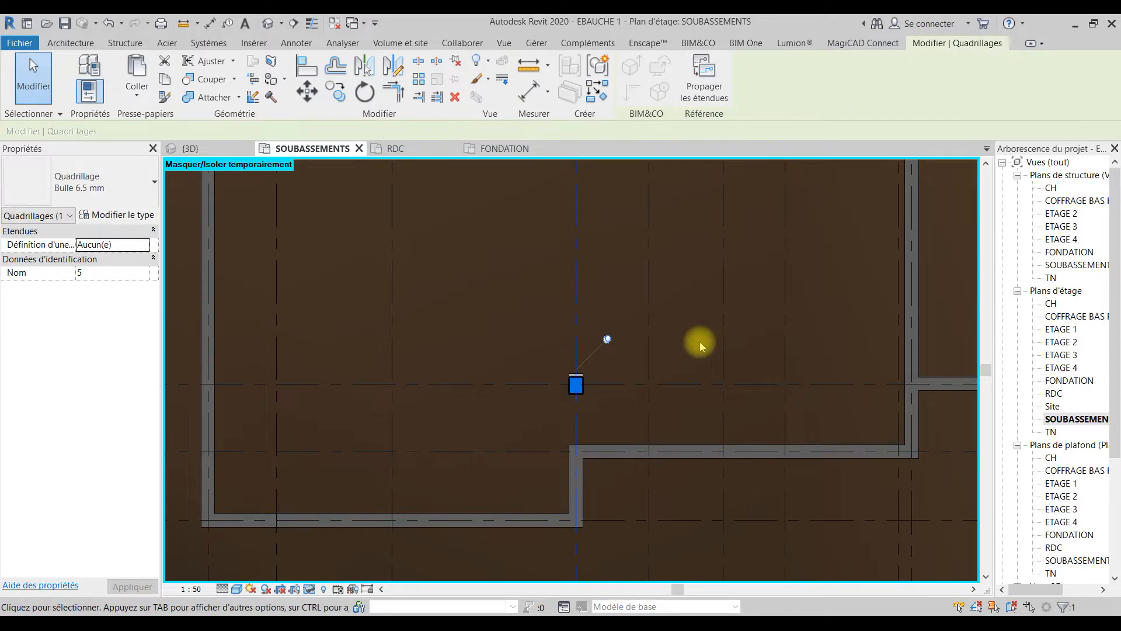
Step: Shorten the long wall on grid line 10 so it runs only between grid lines C and B
scroll(701, 342, down, 3)
middle_drag(567, 362, 437, 448)
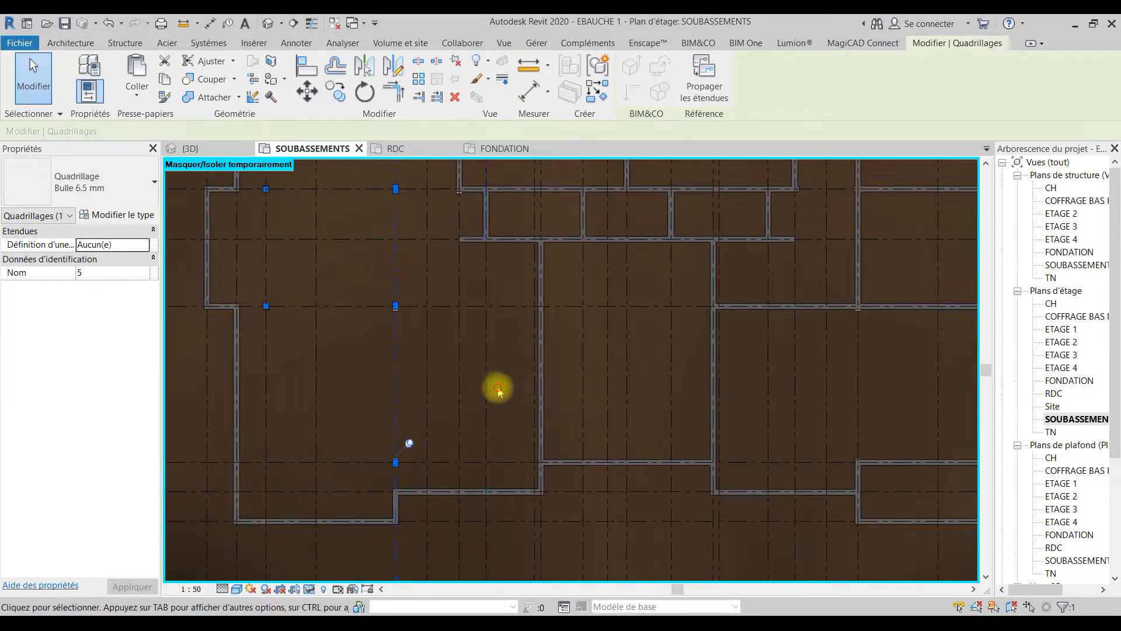
click(495, 388)
click(541, 244)
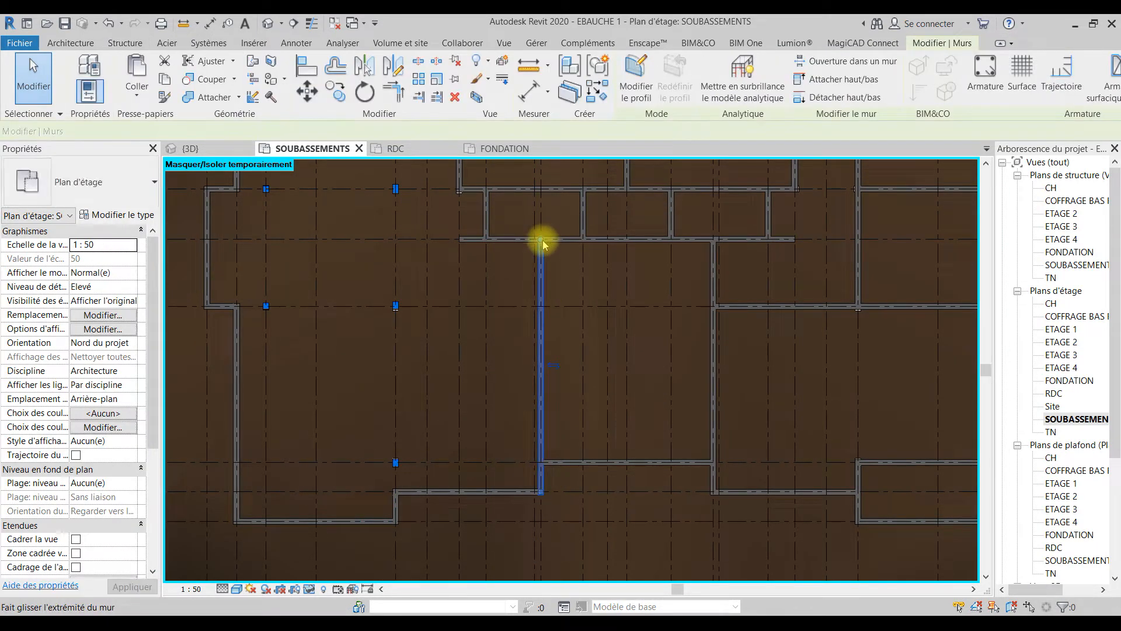
drag(532, 379, 540, 463)
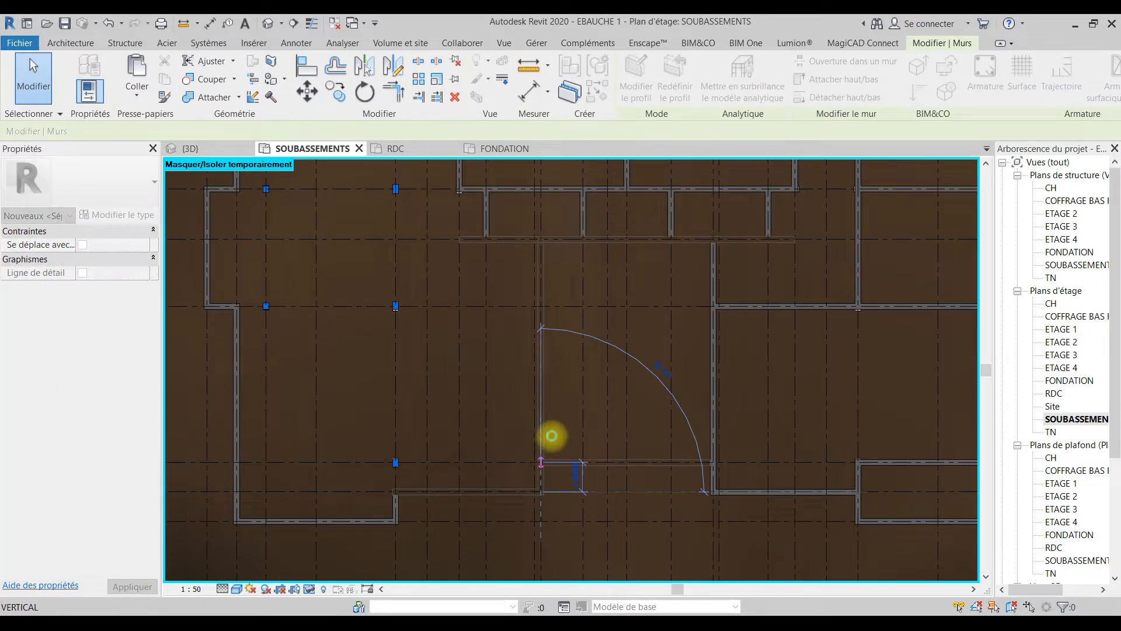
drag(551, 436, 549, 436)
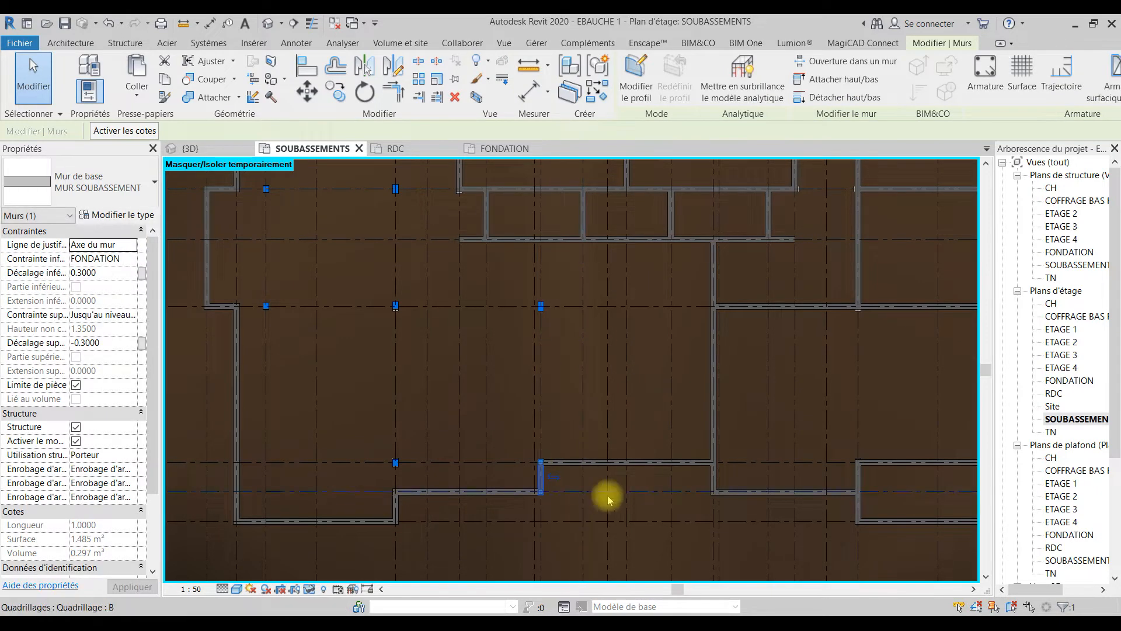
Step: Shorten the long wall on grid line 15 so it runs only between grid lines C and B
middle_drag(755, 485, 506, 406)
click(505, 405)
drag(508, 238, 507, 457)
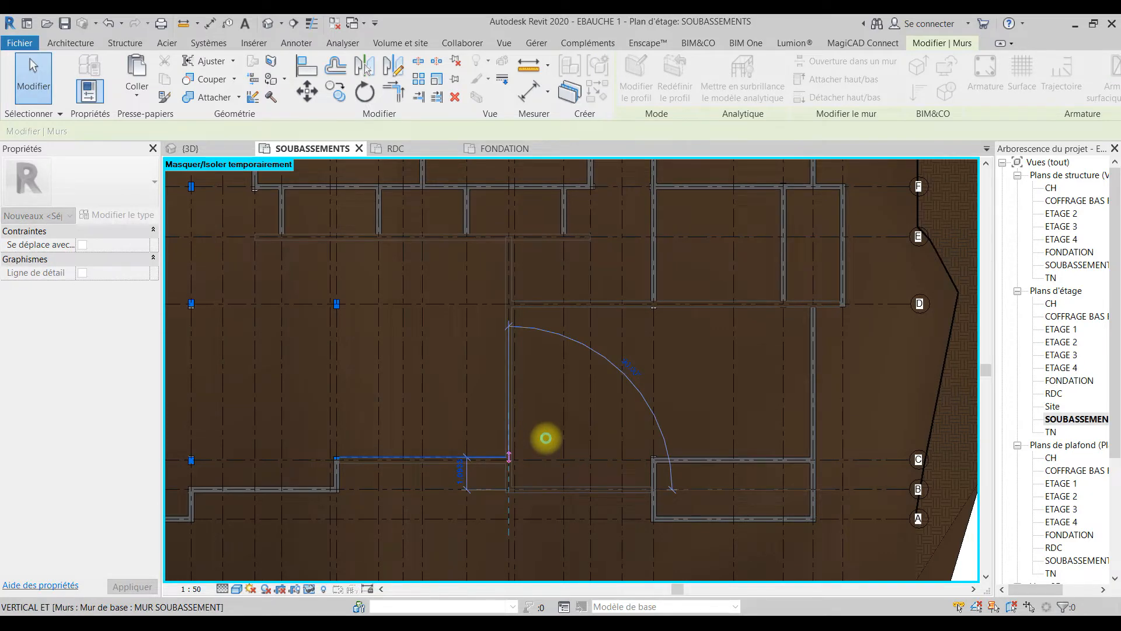
drag(545, 437, 545, 437)
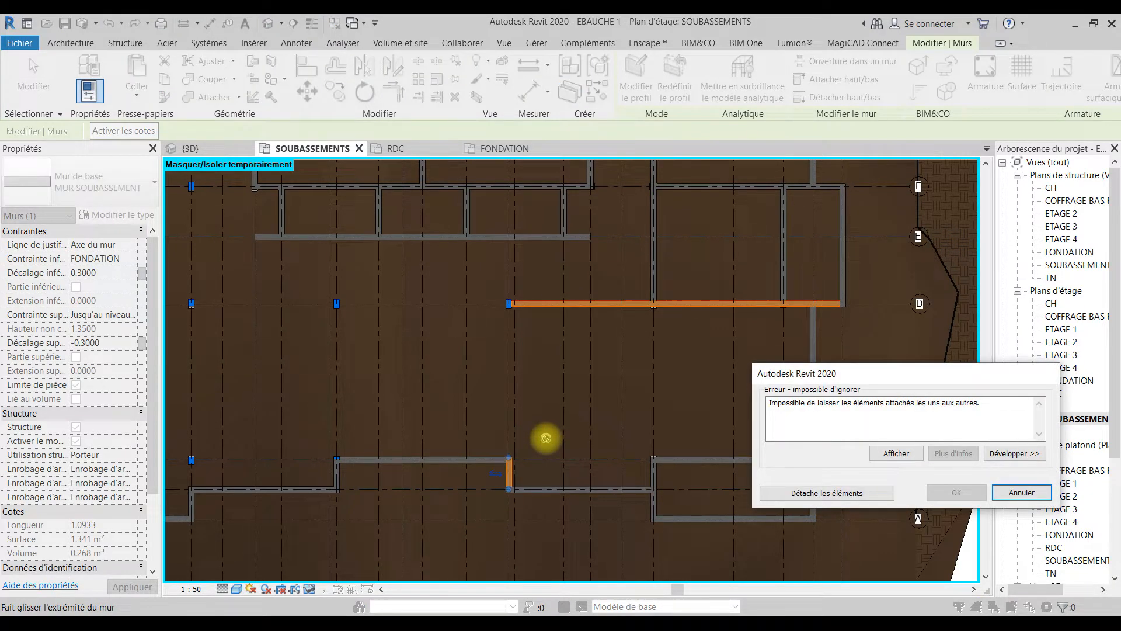
key(Escape)
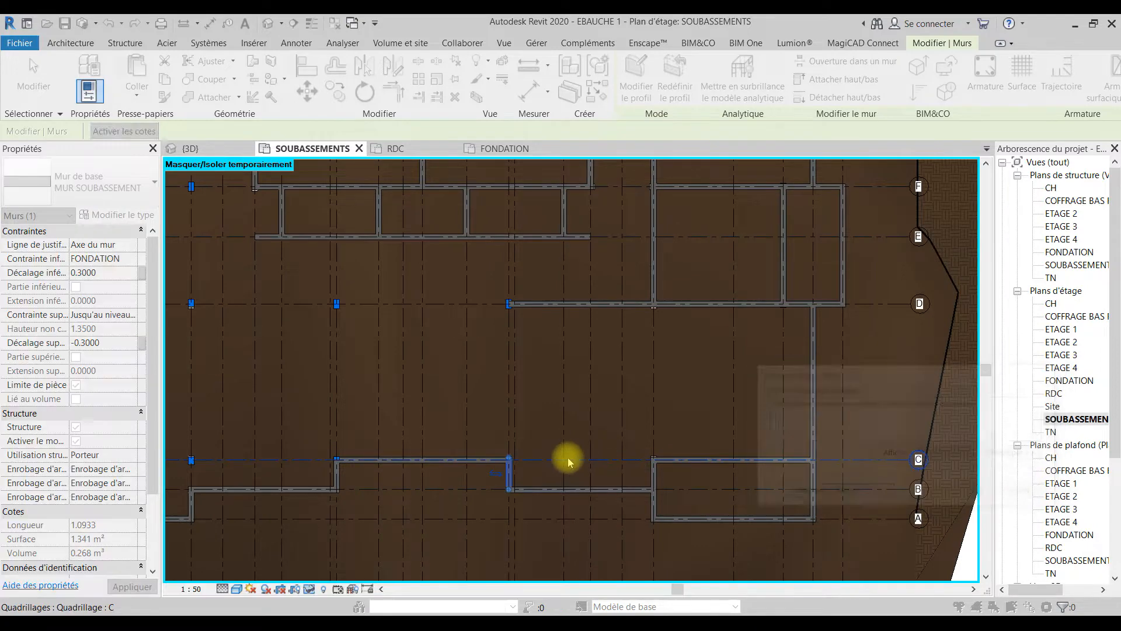
Step: Shorten the wall on grid line D so its west end stops at grid line 23, detaching the joined elements
click(522, 304)
drag(796, 317, 812, 304)
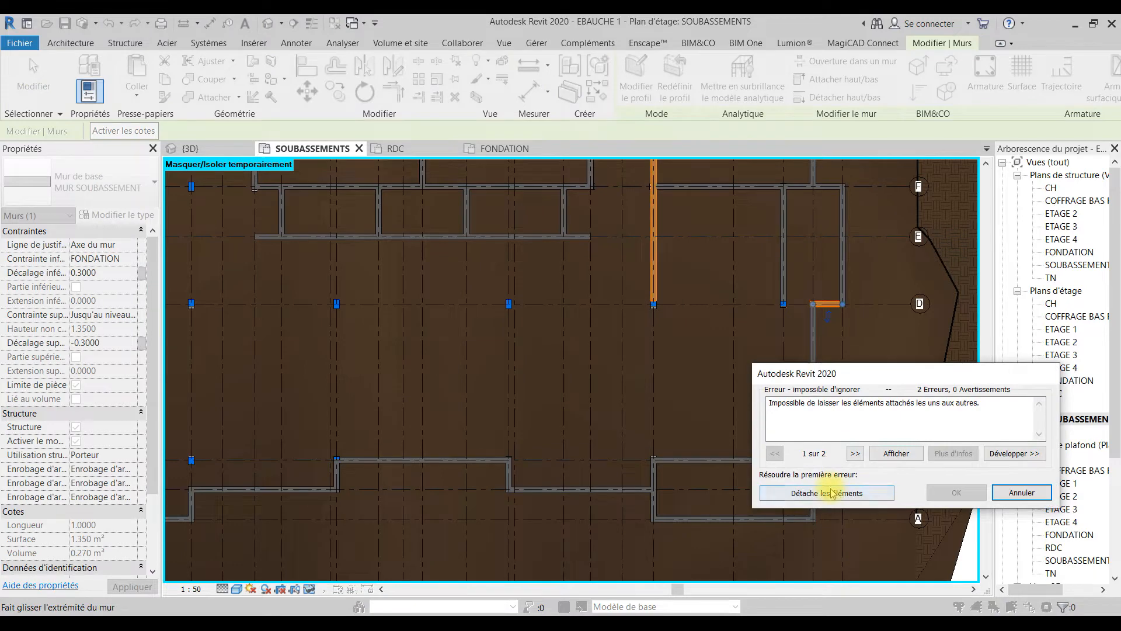
click(855, 493)
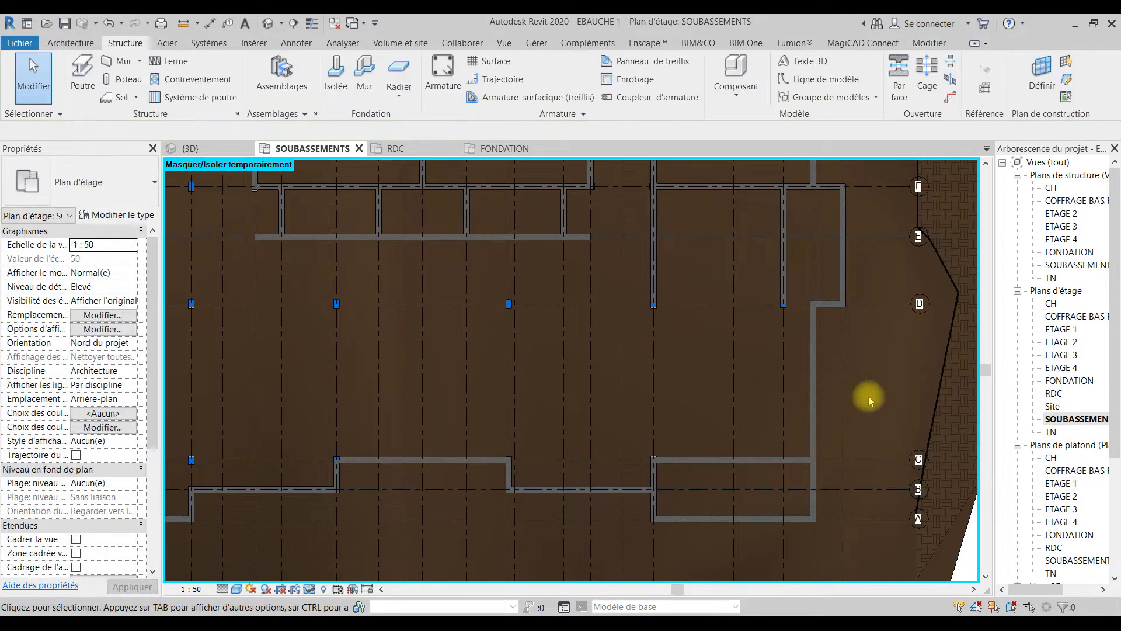
Step: Delete the wall on grid line C between grid lines 20 and 23, and shorten the adjoining grid line 20 wall to stop at grid line B
key(BackSpace)
click(705, 461)
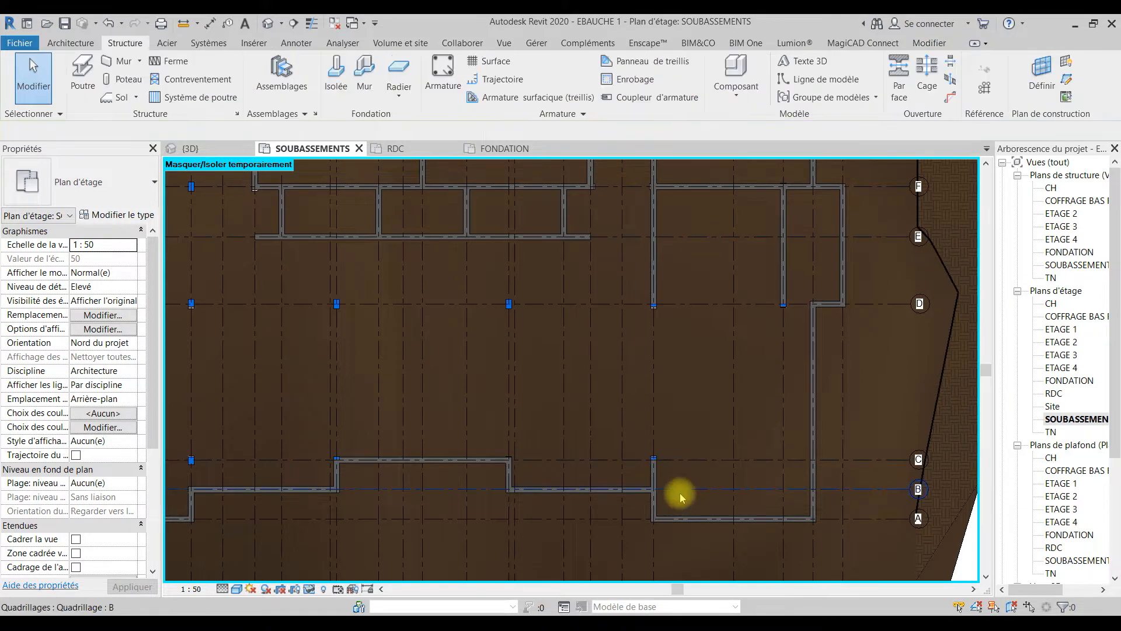
middle_drag(755, 379, 847, 293)
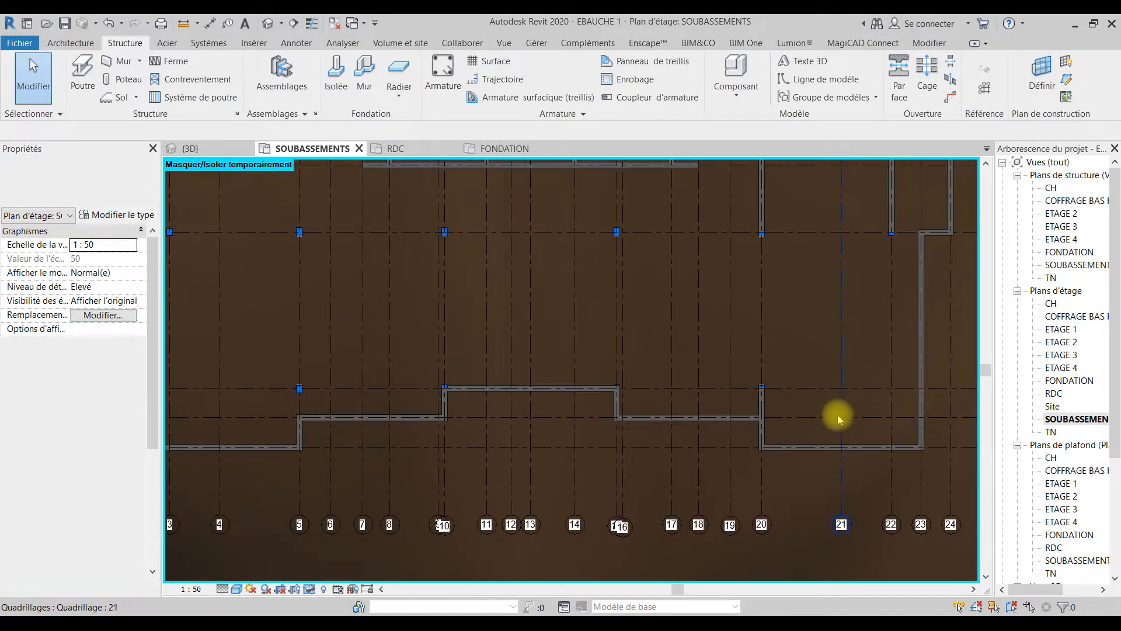
scroll(757, 386, up, 3)
click(766, 397)
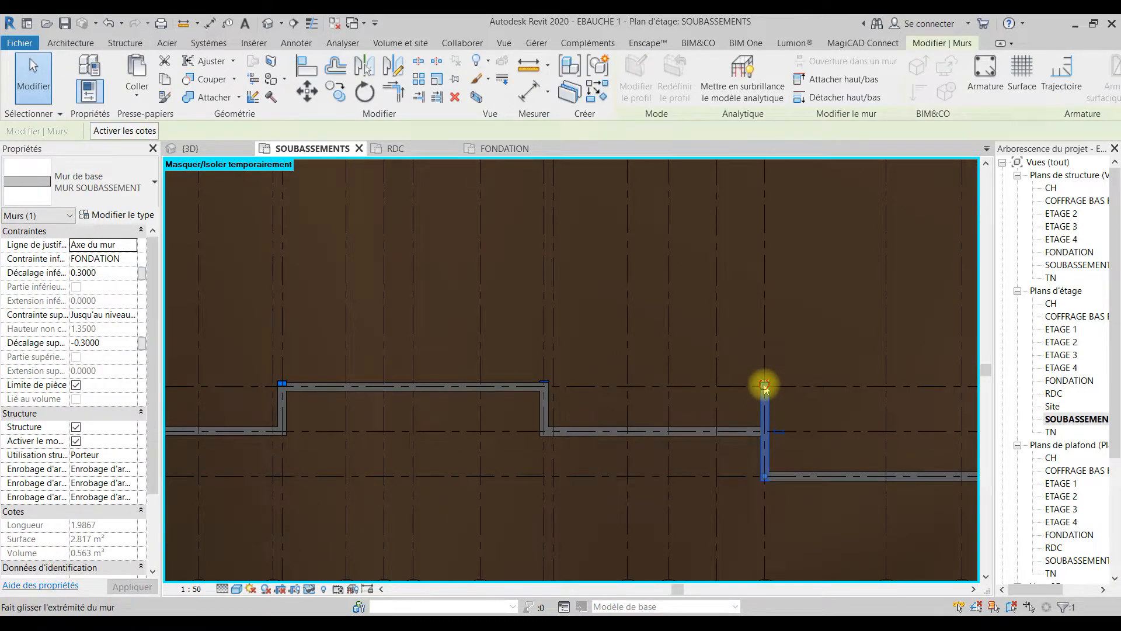
drag(764, 427, 763, 432)
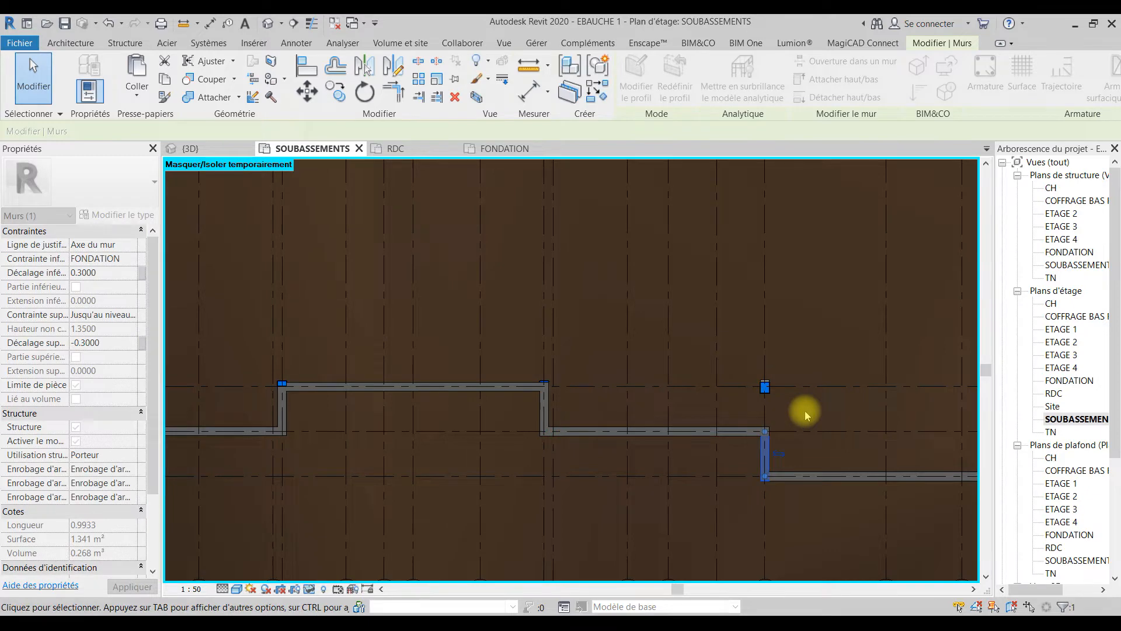
click(804, 411)
Step: Delete the long wall on grid line 20 that runs north from grid line D
scroll(805, 411, down, 1)
scroll(842, 260, down, 1)
middle_drag(841, 260, 822, 450)
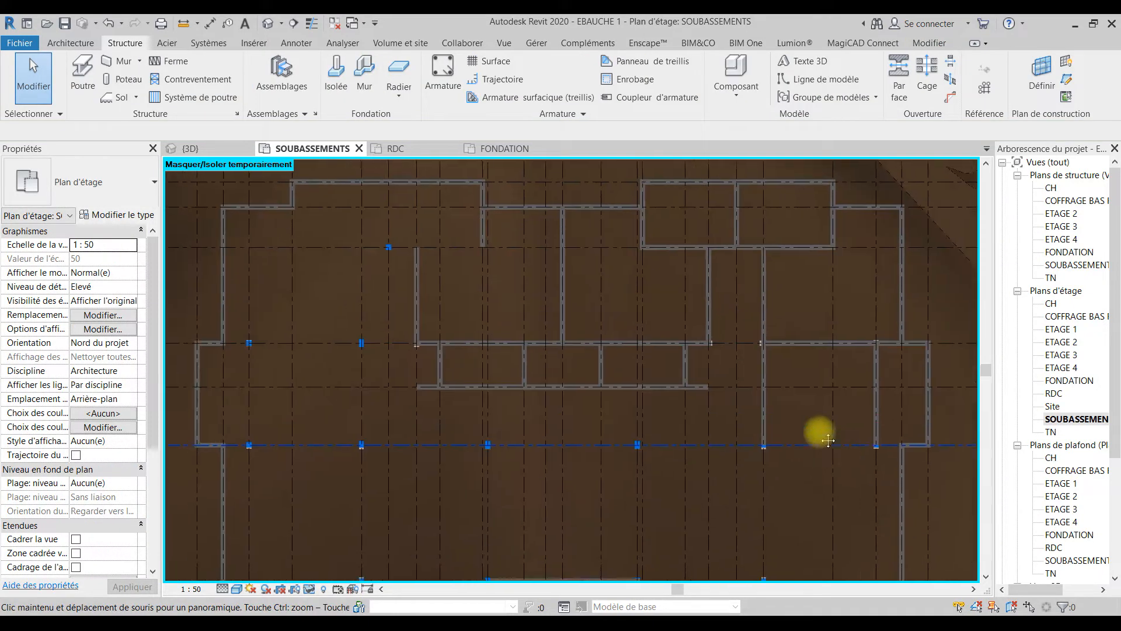
click(767, 401)
key(BackSpace)
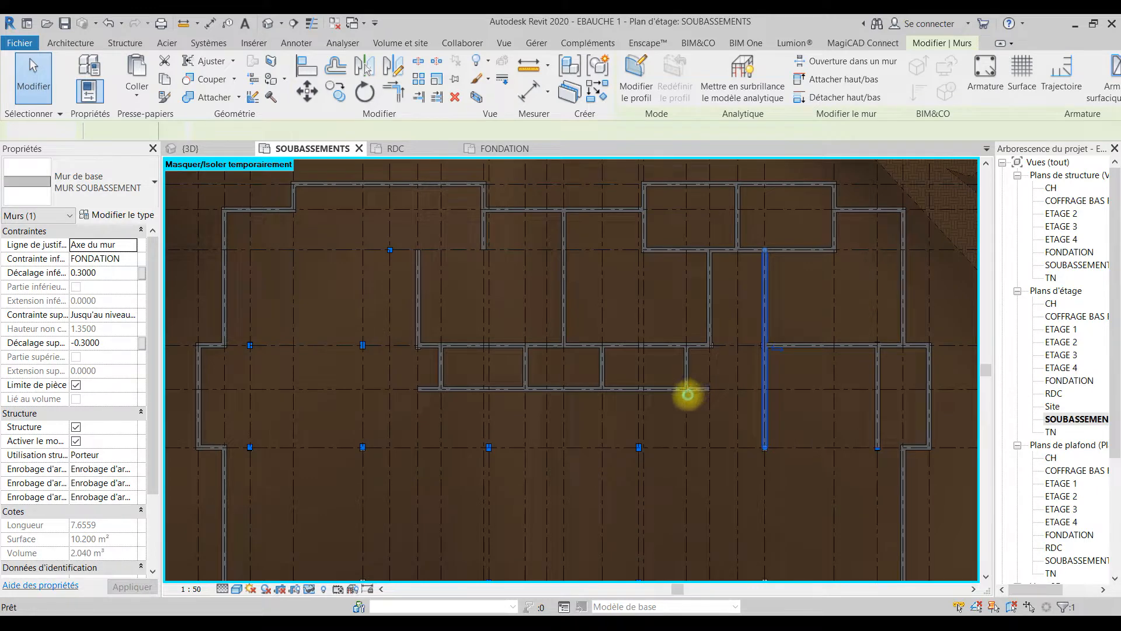
Step: Delete the two horizontal walls on grid lines E and F between grid lines 7 and 18
click(670, 390)
key(BackSpace)
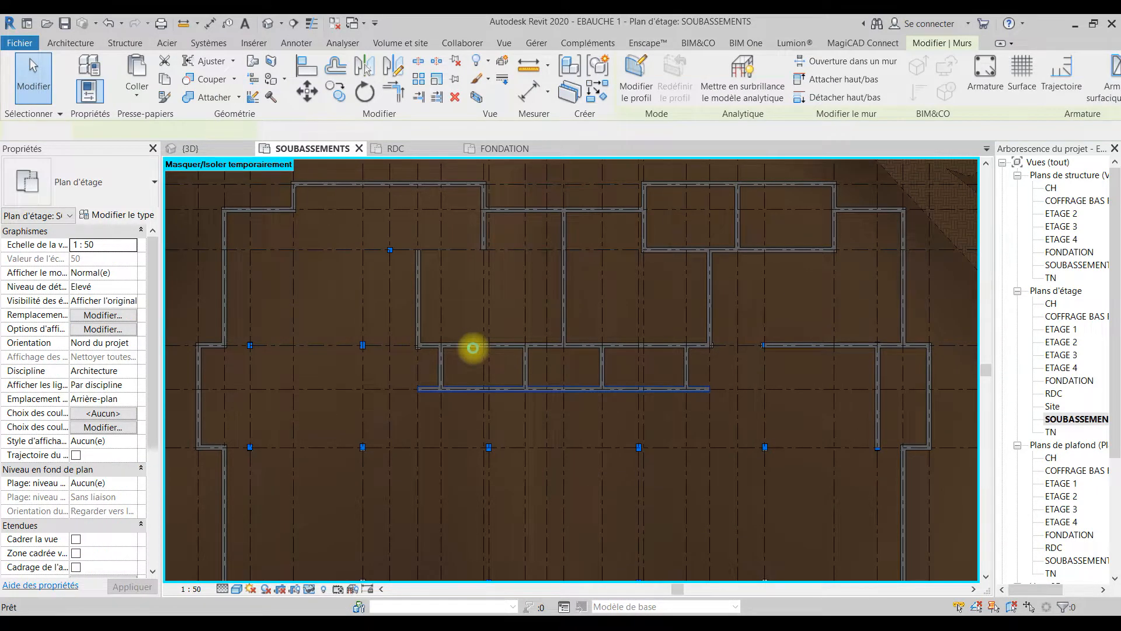
click(480, 349)
key(BackSpace)
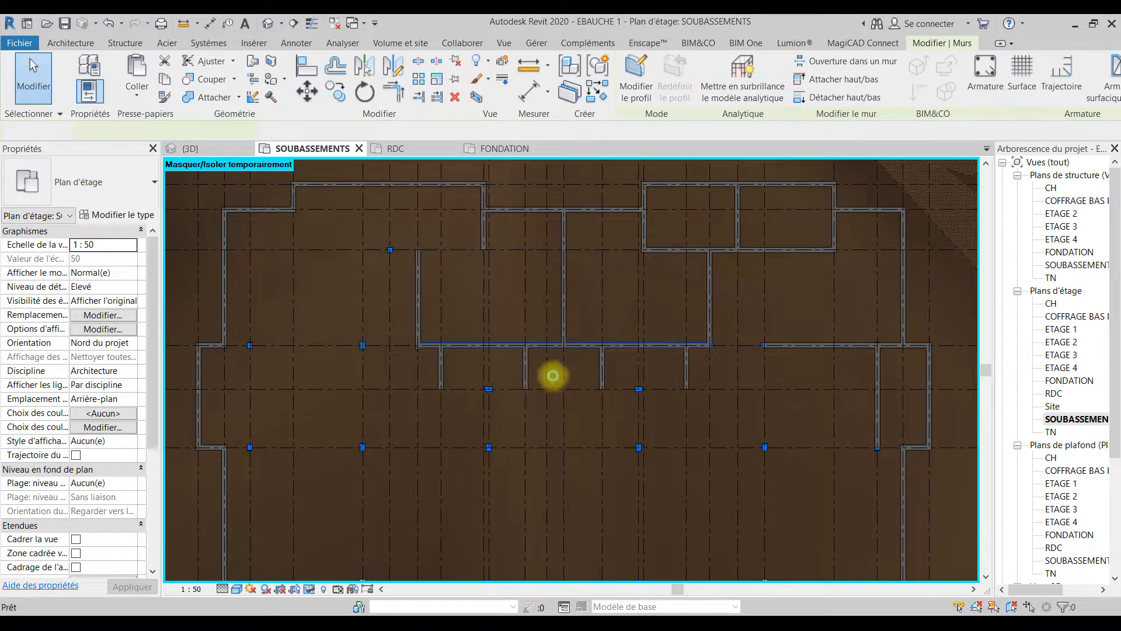
Step: Delete the wall on grid line 7 north of grid line F and the short walls on grid lines 11 and 8
click(424, 324)
key(BackSpace)
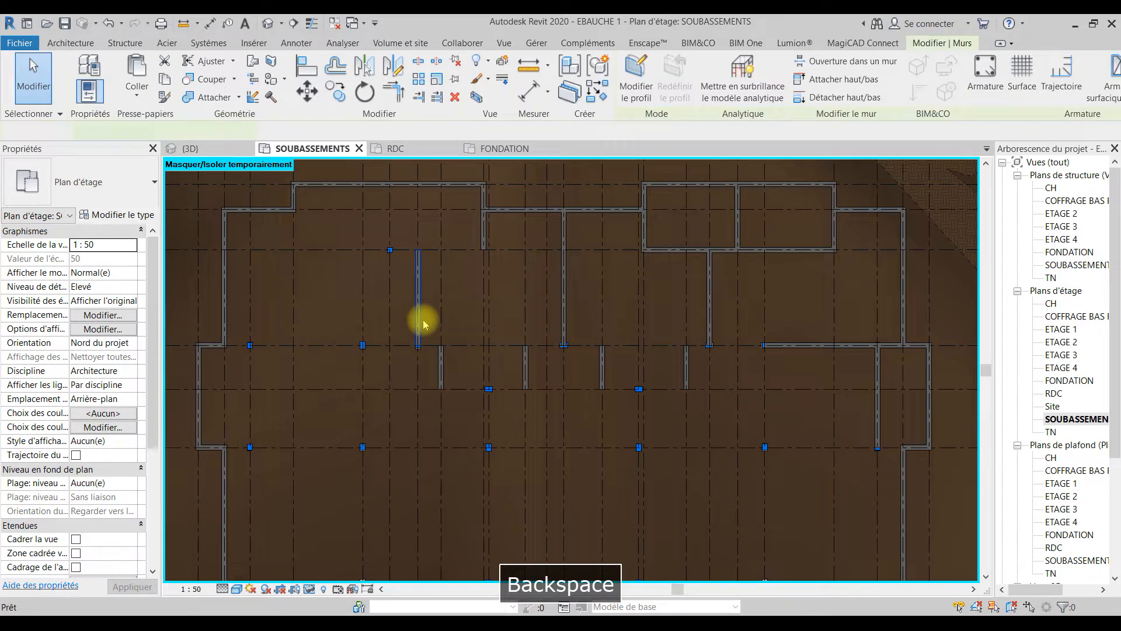
click(527, 372)
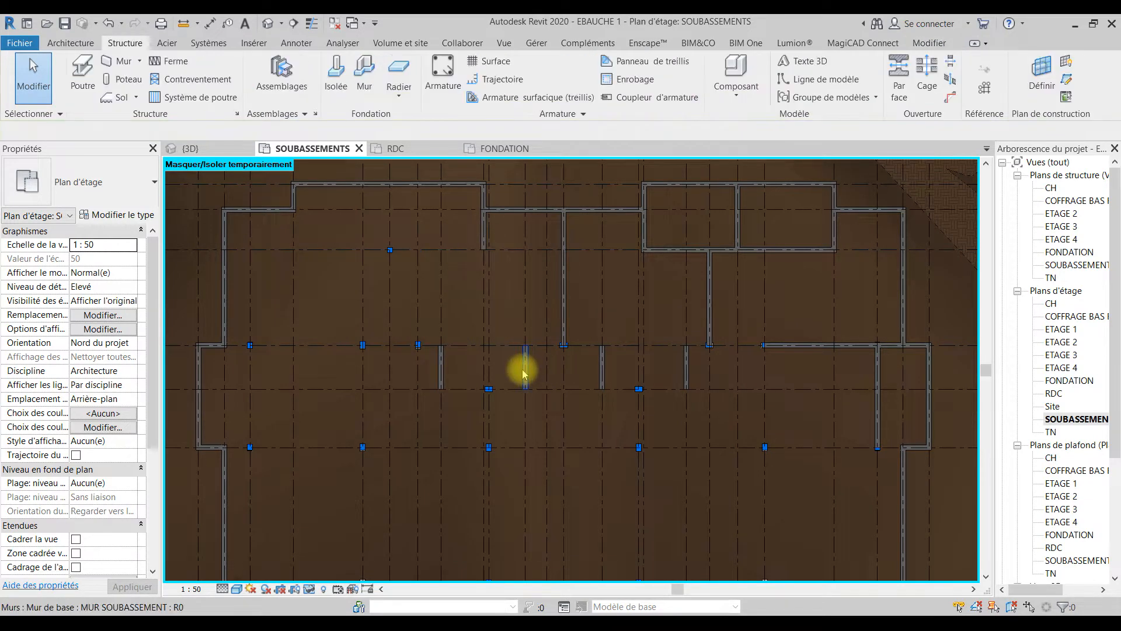
key(BackSpace)
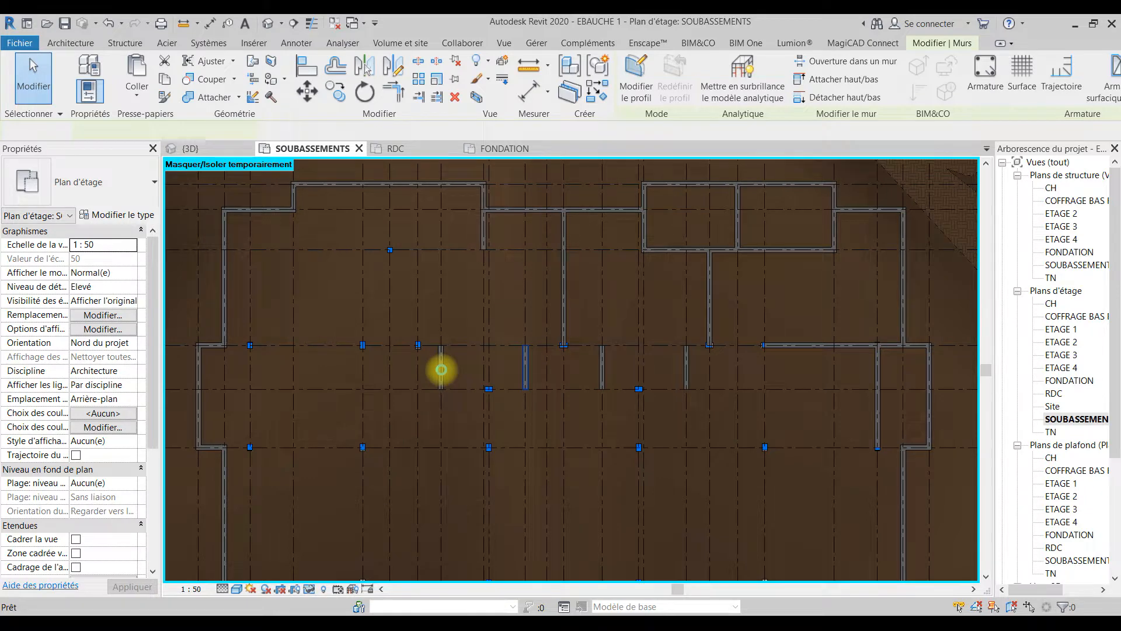
click(440, 370)
key(BackSpace)
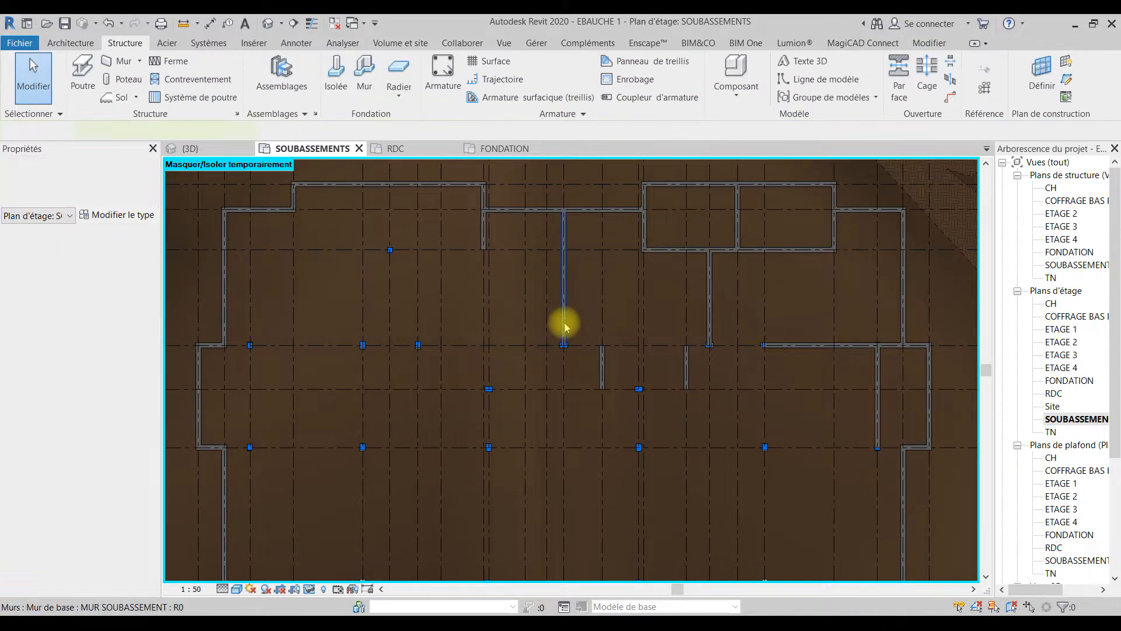
Step: Delete the walls on grid lines 13 and 18 north of grid line F and the short walls on grid lines 14 and 17
click(563, 322)
key(BackSpace)
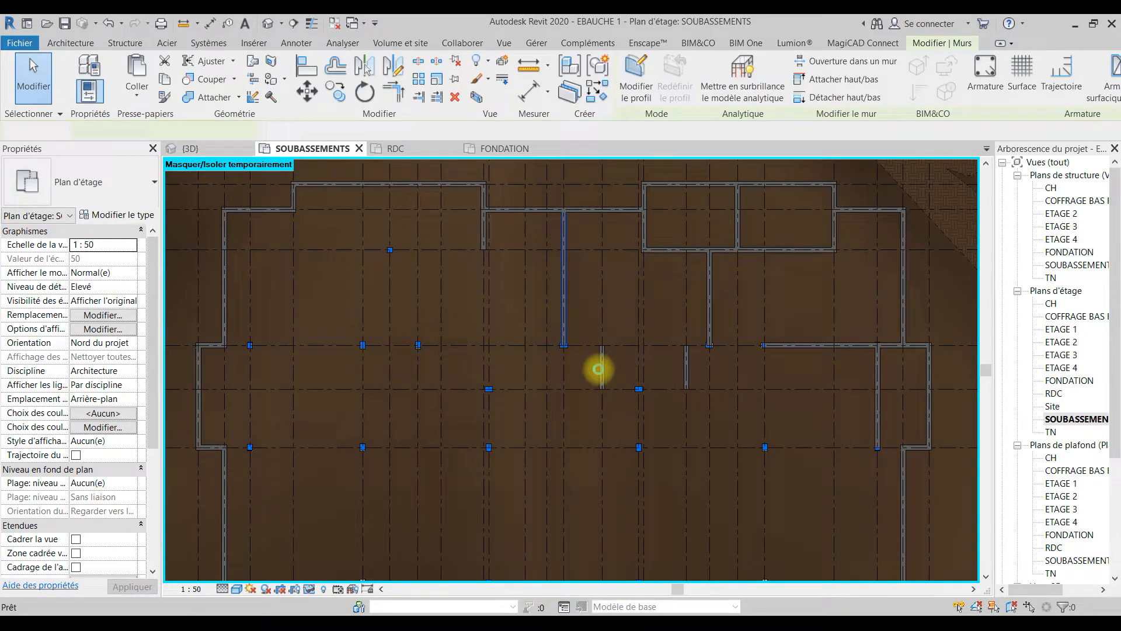
click(601, 372)
key(BackSpace)
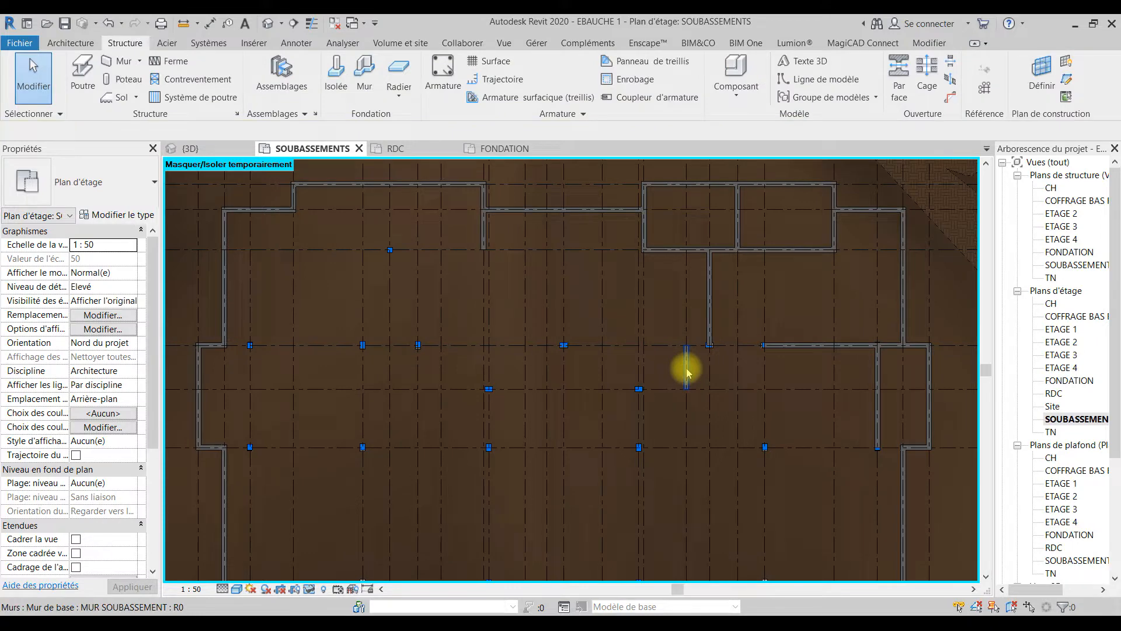
click(687, 372)
key(BackSpace)
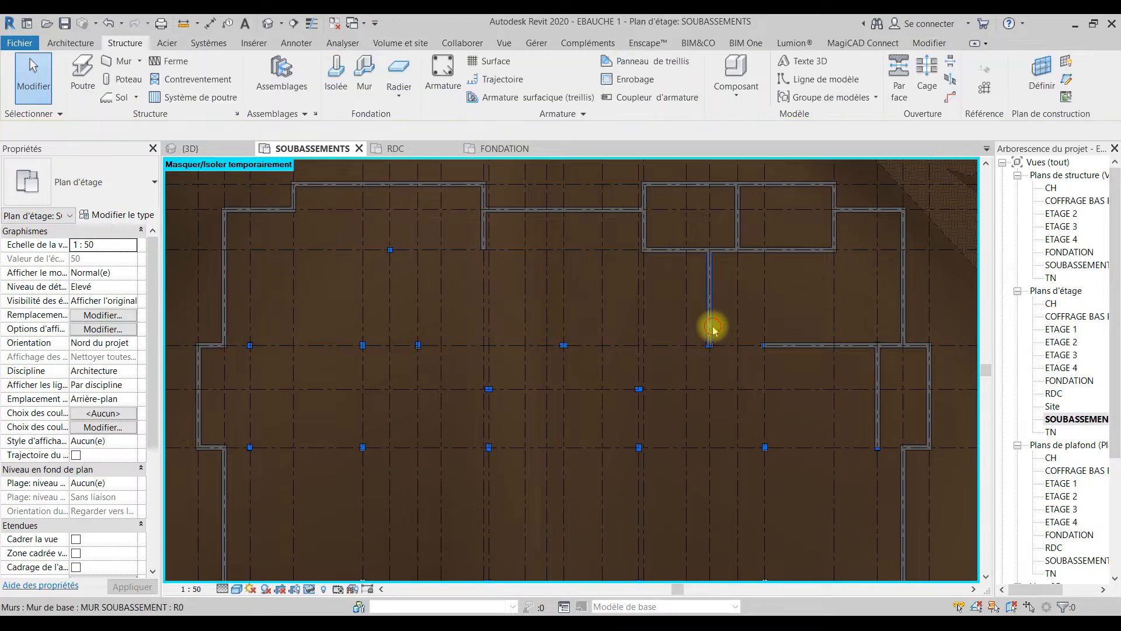
click(711, 329)
key(BackSpace)
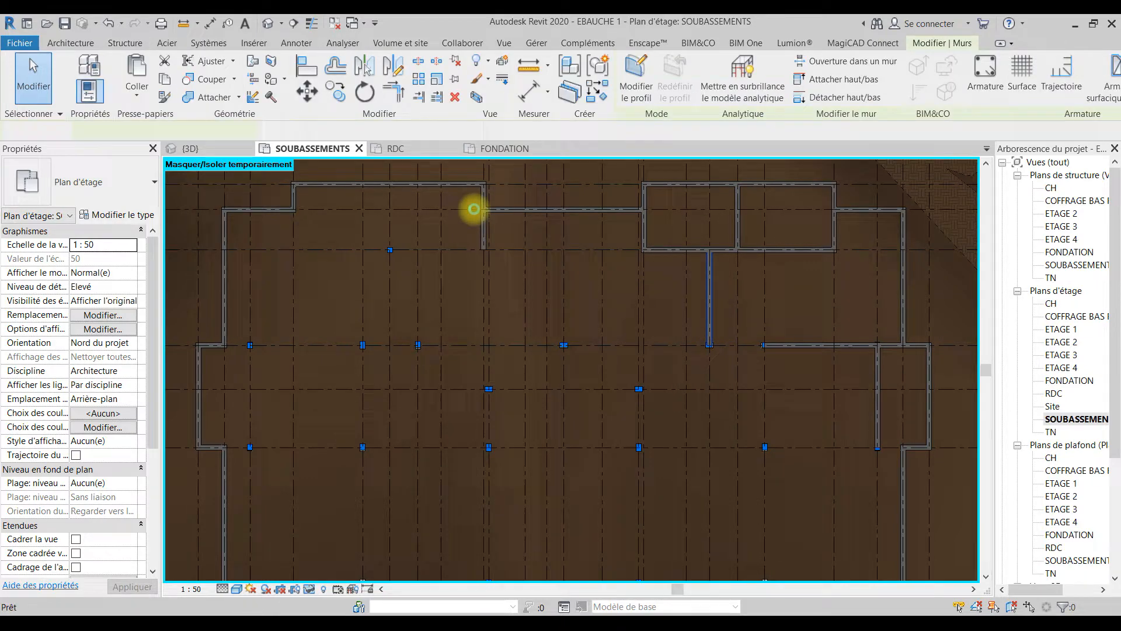
Step: Shorten the walls on grid lines 9 and 16 so their lower ends stop at the exterior wall between them, detaching the joined elements
click(482, 248)
drag(483, 249, 483, 209)
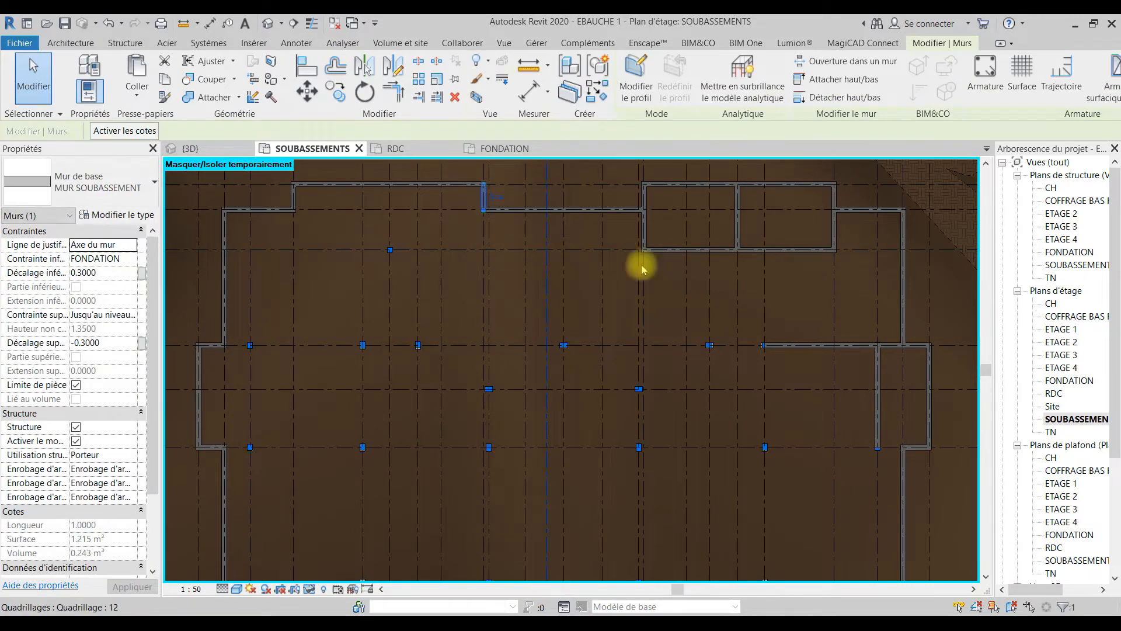
click(644, 245)
drag(642, 212, 644, 209)
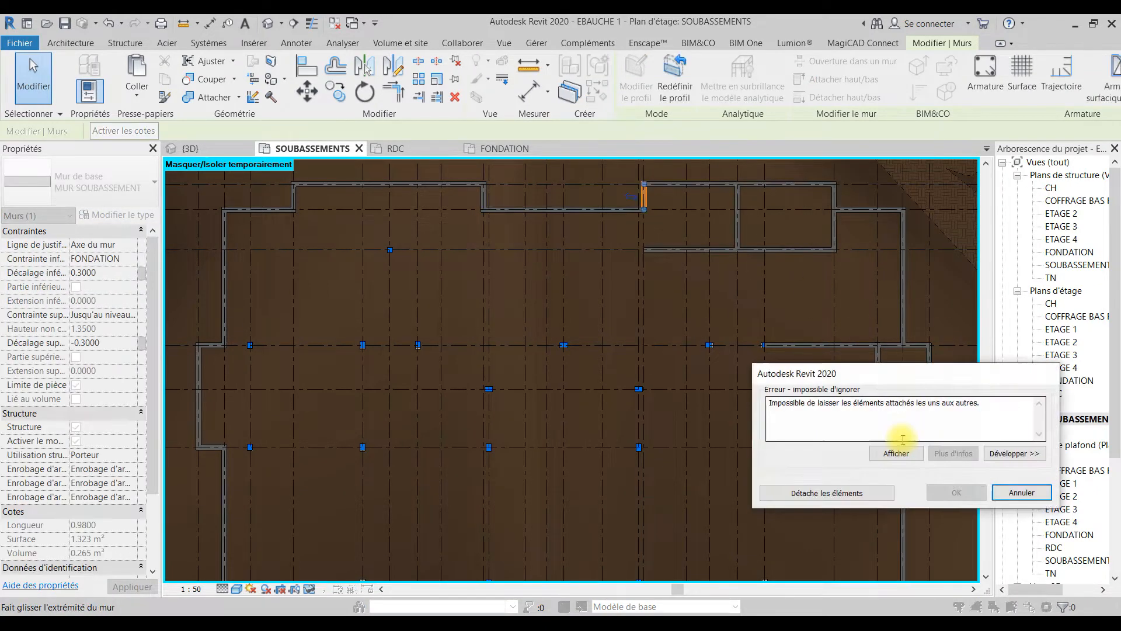
click(832, 482)
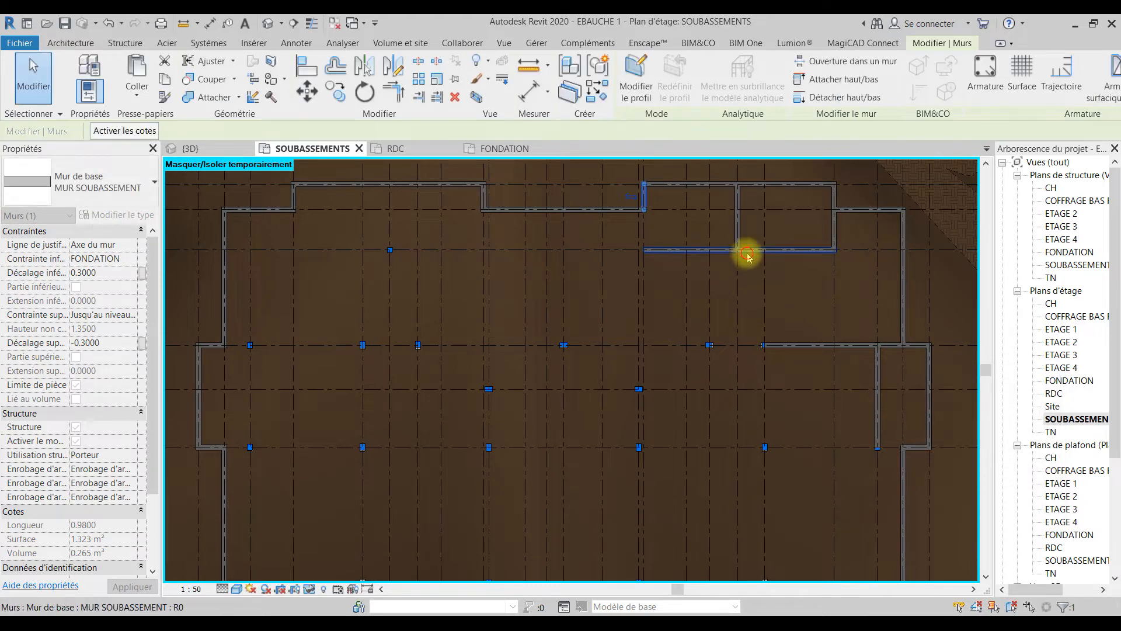
Step: Delete the horizontal interior wall between grid lines 16 and 21 and the partition wall on grid line 19
key(BackSpace)
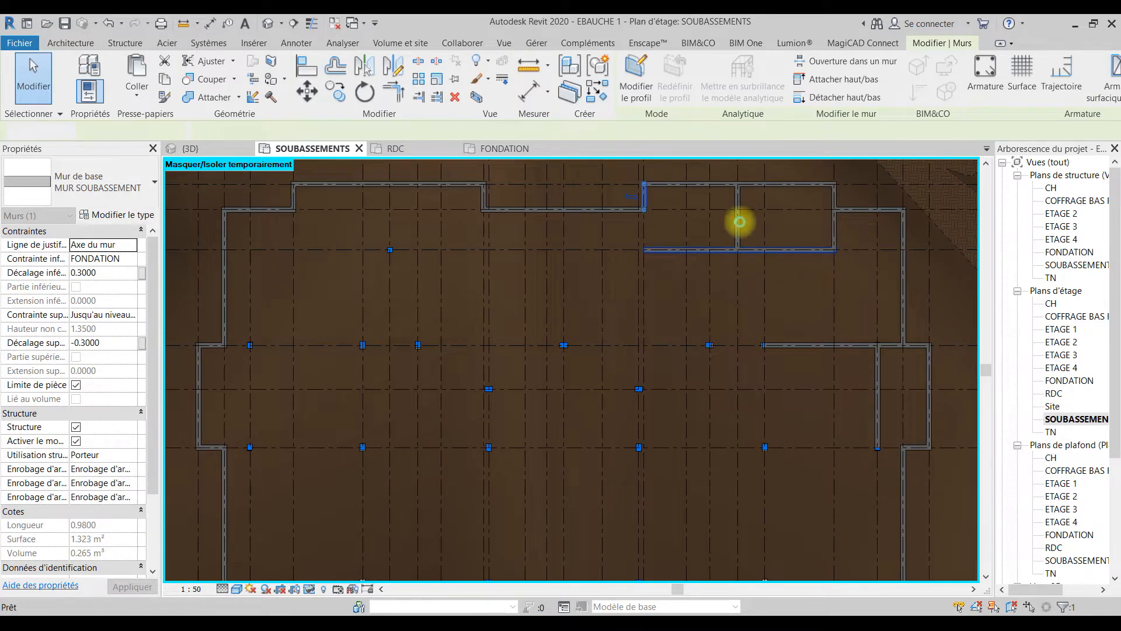
key(BackSpace)
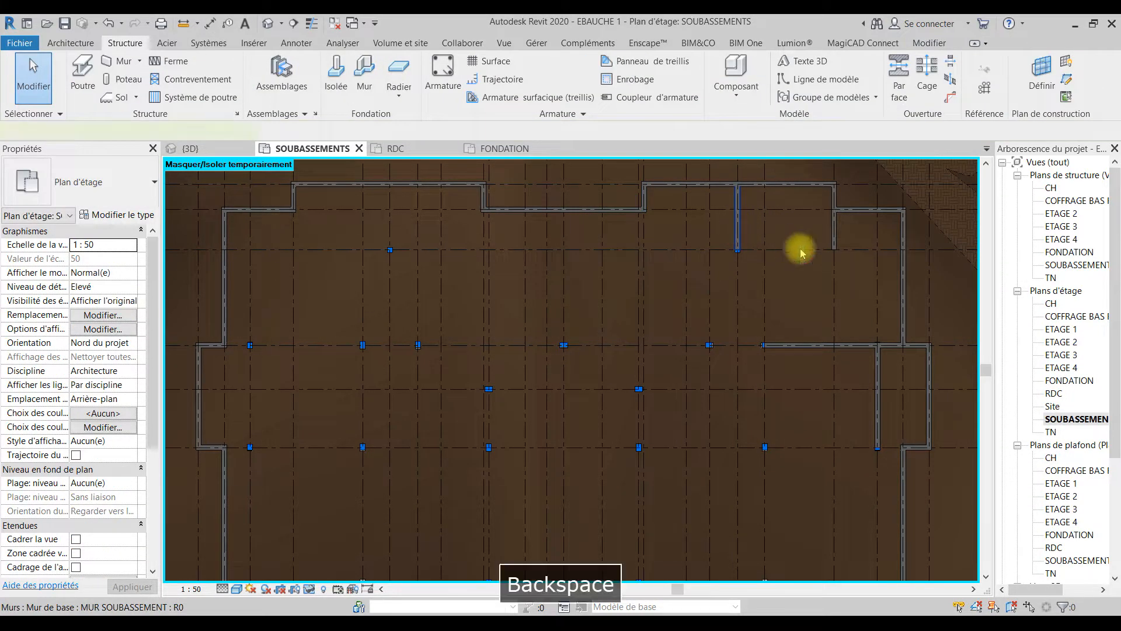
Step: Shorten the wall on grid line 21 so its lower end stops at the exterior wall running east to grid line 23
click(834, 247)
drag(834, 248, 834, 208)
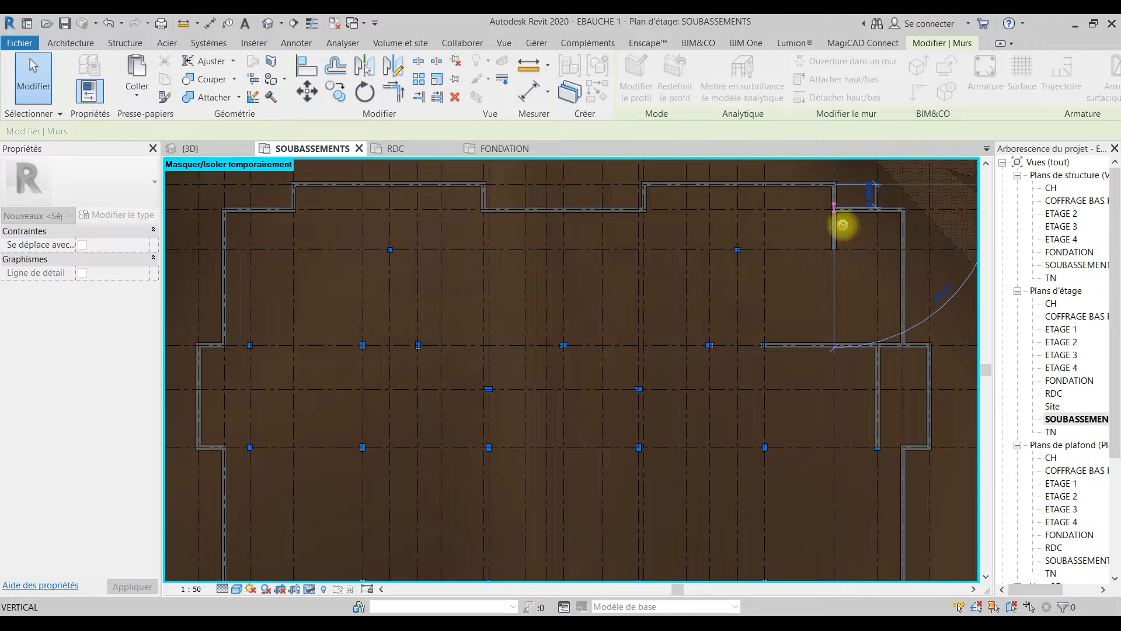
drag(842, 225, 843, 220)
key(Return)
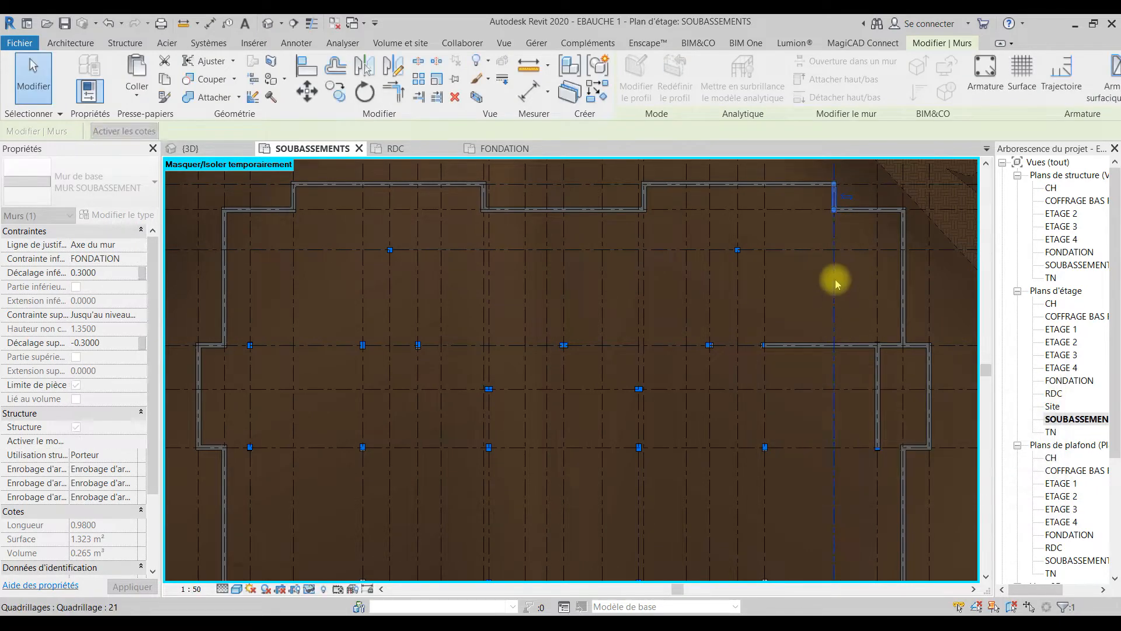
key(Escape)
Step: Delete the wall on grid line 22 between grid lines F and D
key(BackSpace)
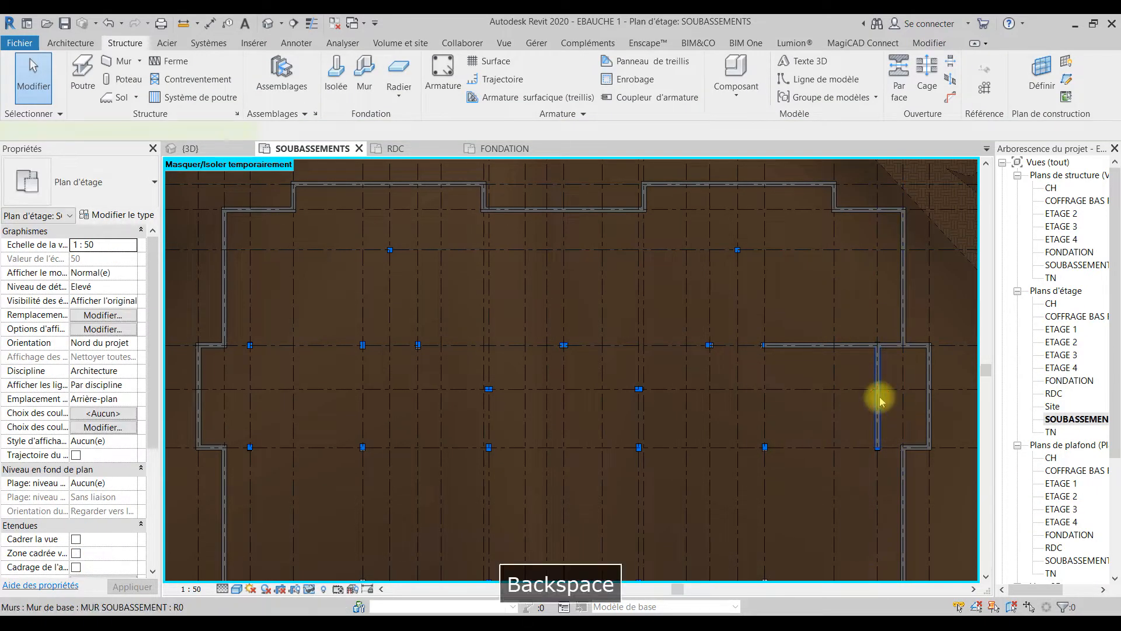
click(878, 402)
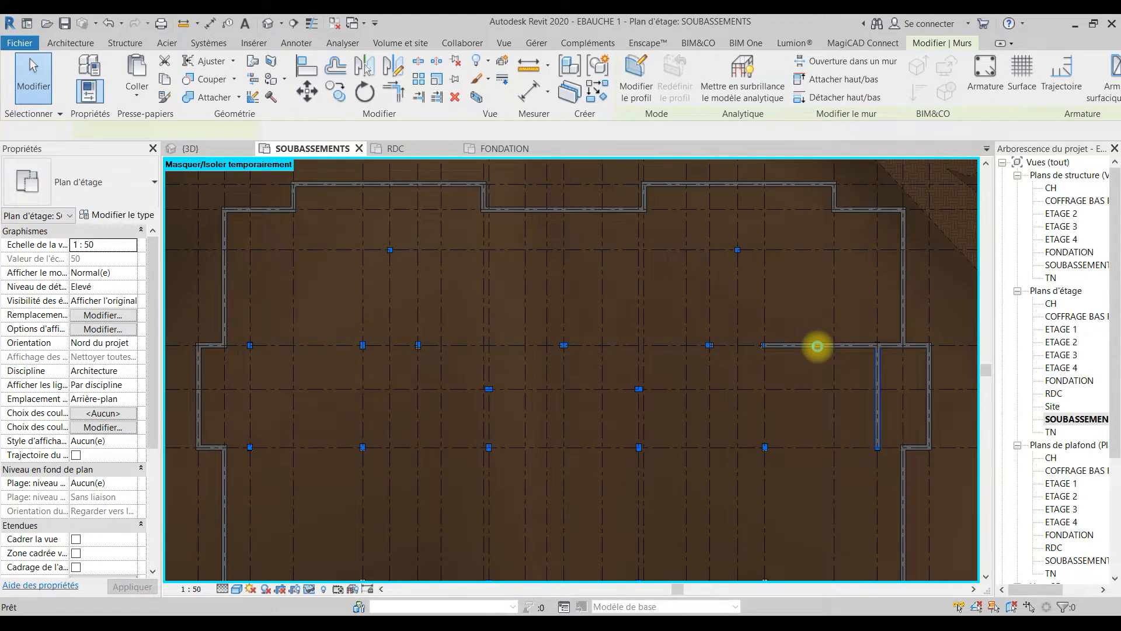
key(Delete)
key(BackSpace)
Step: Try to delete the wall on grid line F between grid lines 20 and 24, and undo the deletion
click(819, 348)
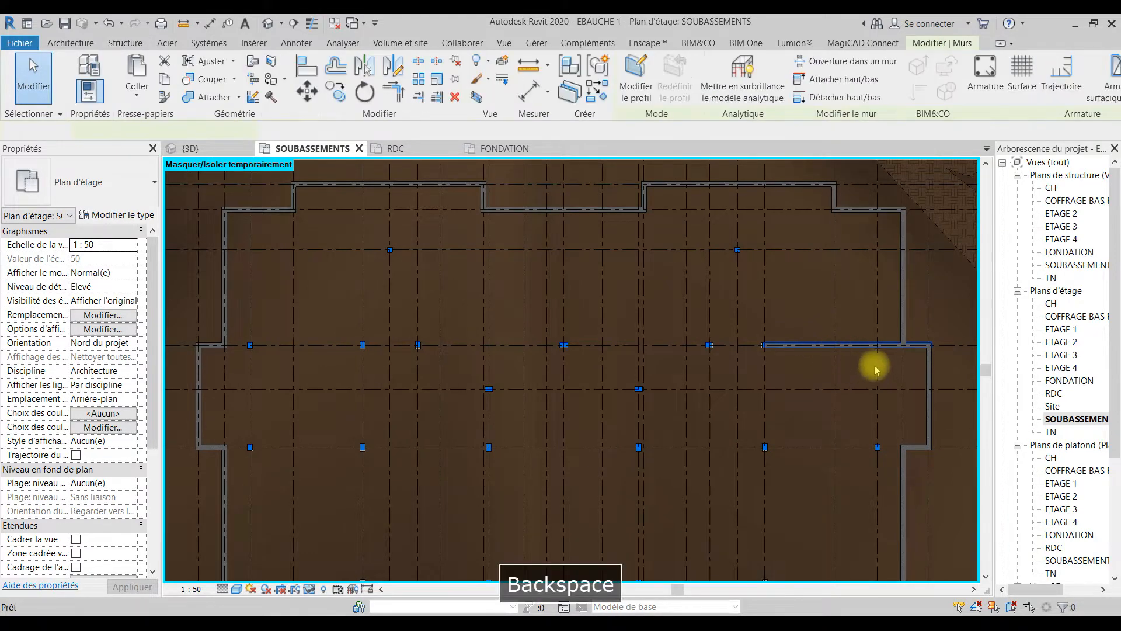
click(870, 350)
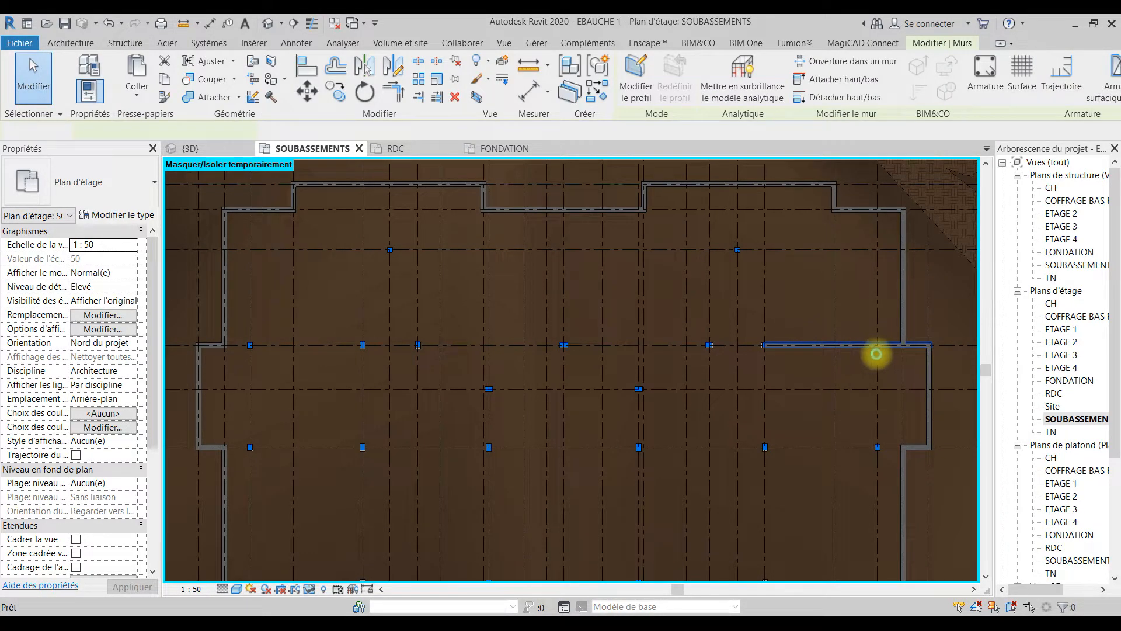
key(Delete)
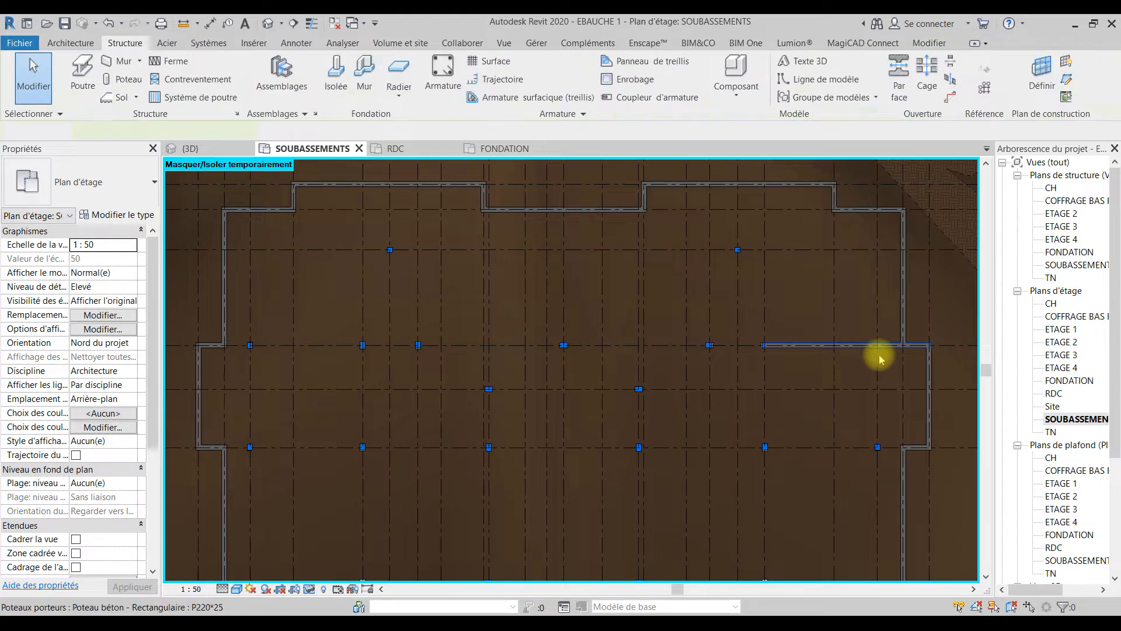
key(ctrl+z)
Step: Shorten the interior wall on grid line F so it starts at the exterior wall on grid line 23 instead of grid line 20
click(764, 345)
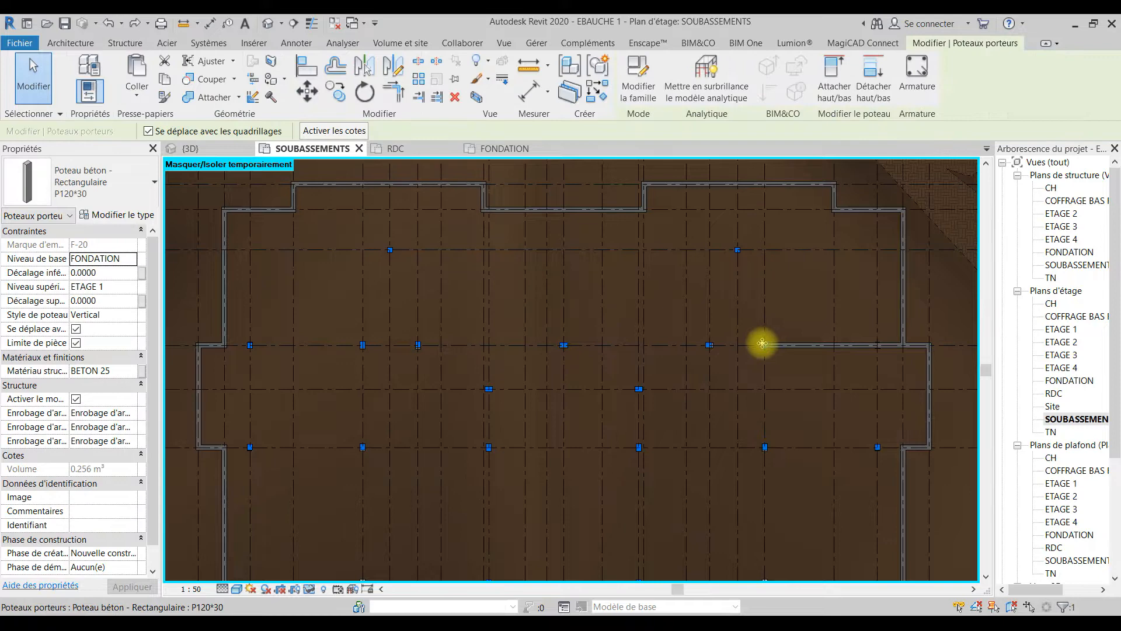
scroll(833, 347, up, 3)
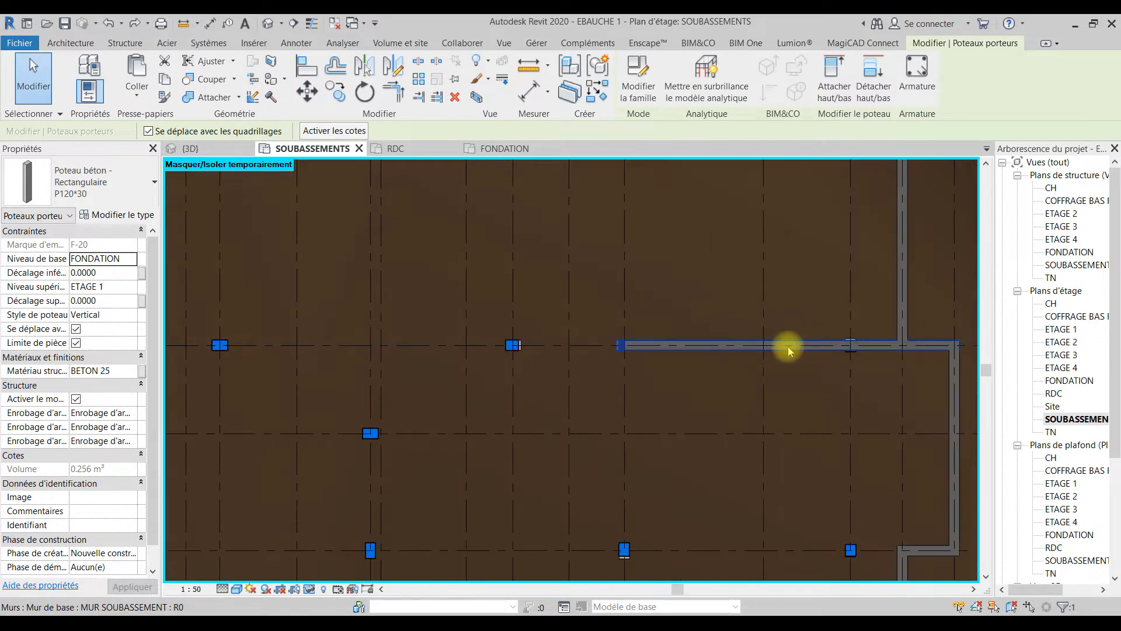
click(619, 346)
drag(623, 346, 897, 346)
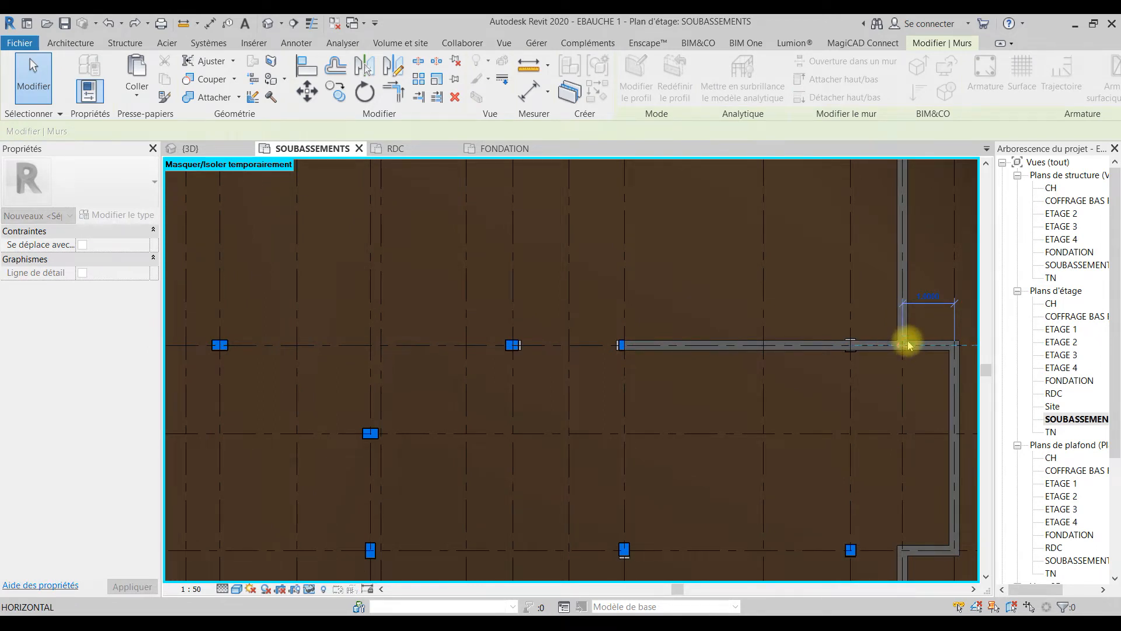
drag(907, 345, 906, 343)
click(781, 353)
scroll(779, 355, down, 10)
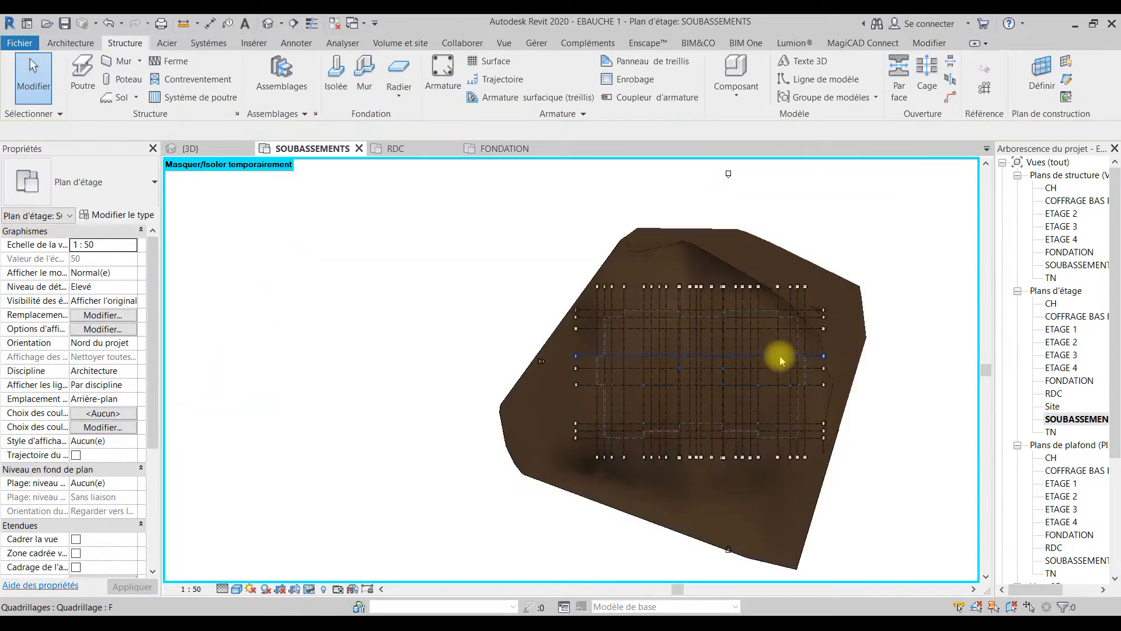
scroll(779, 356, up, 6)
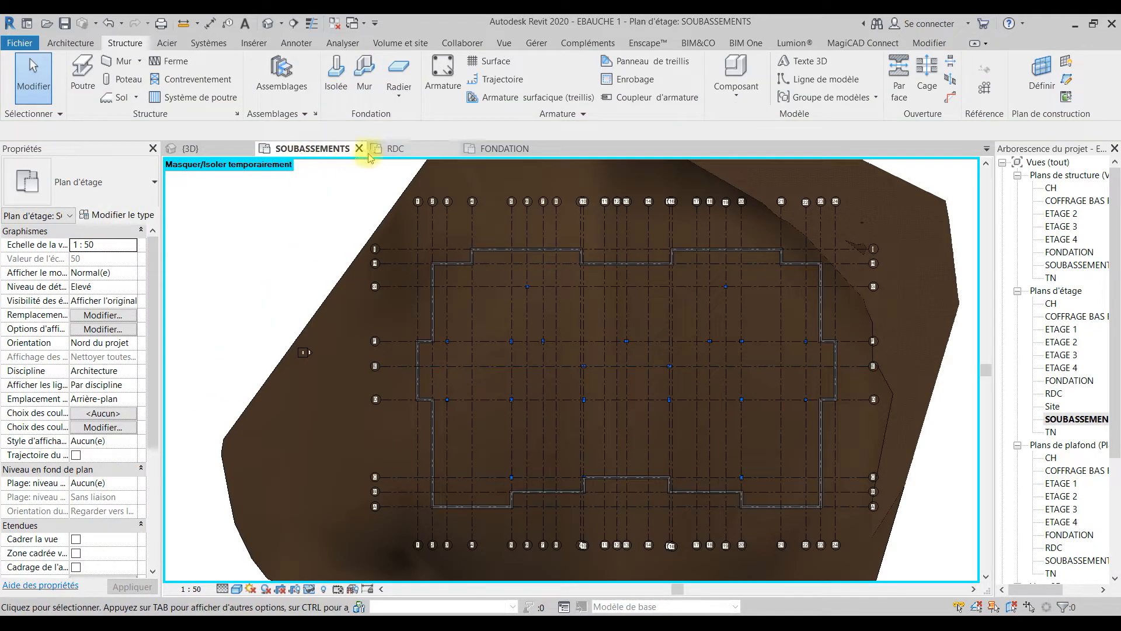
Step: Examine the strip footings, isolated footings and walls in the 3D view from below and from above
click(198, 151)
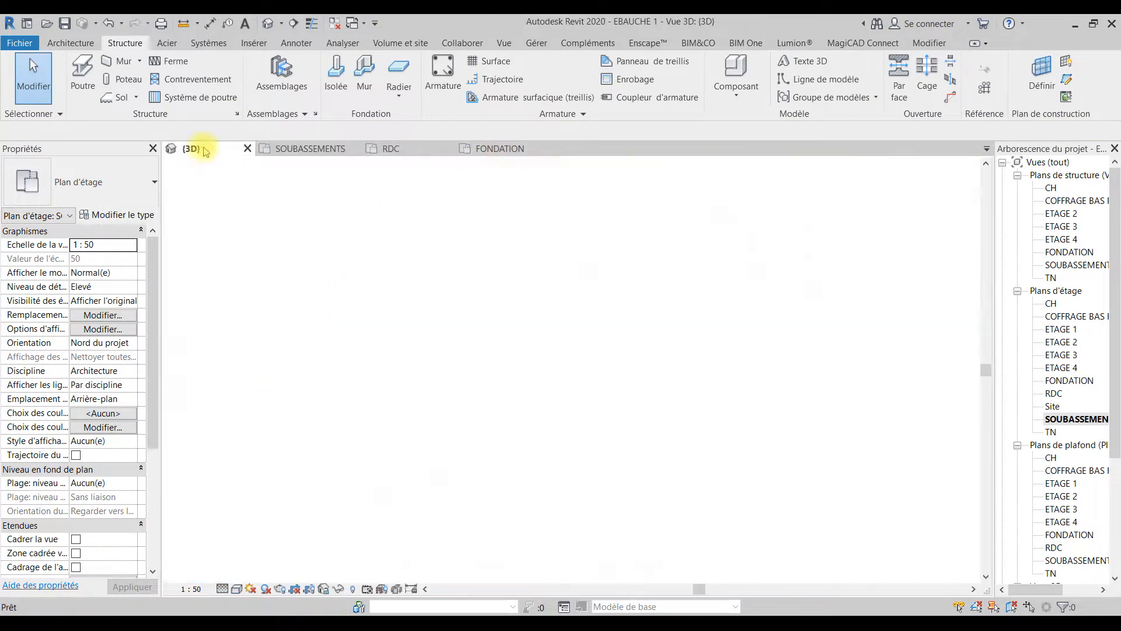
middle_drag(776, 400, 445, 383)
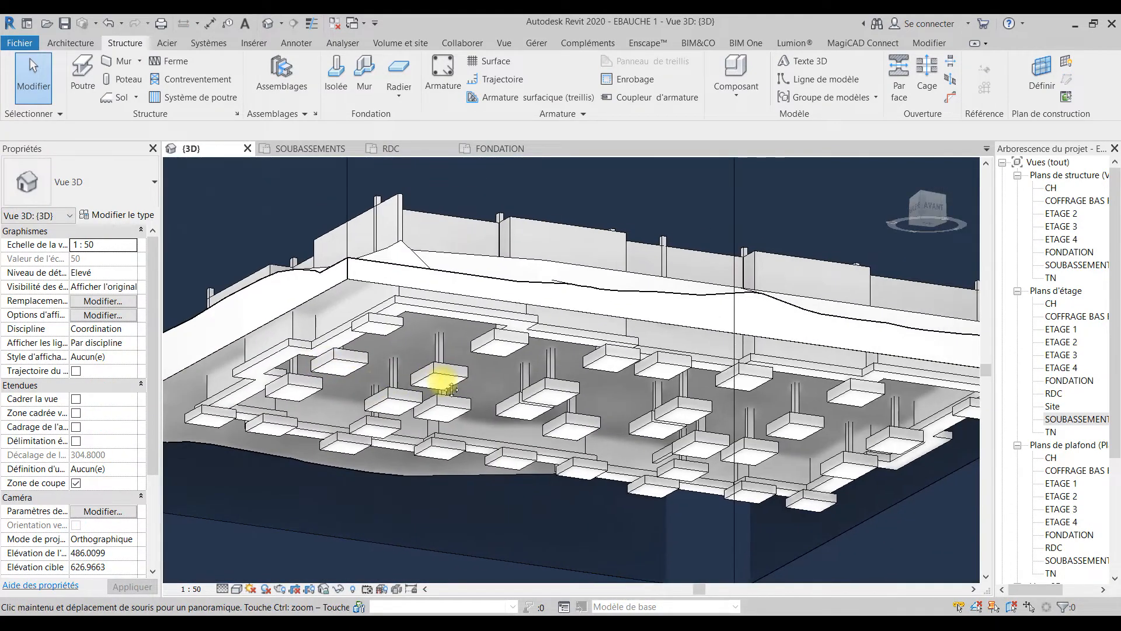
scroll(551, 423, down, 1)
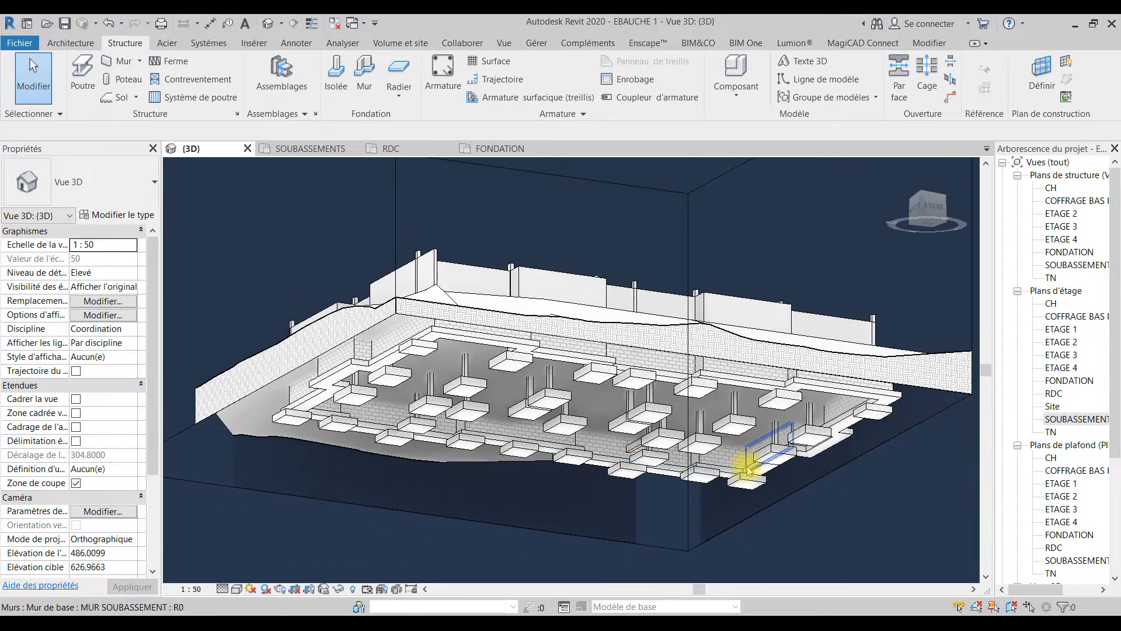
shift+middle_drag(711, 453, 723, 395)
shift+middle_drag(587, 295, 593, 352)
shift+middle_drag(747, 456, 706, 380)
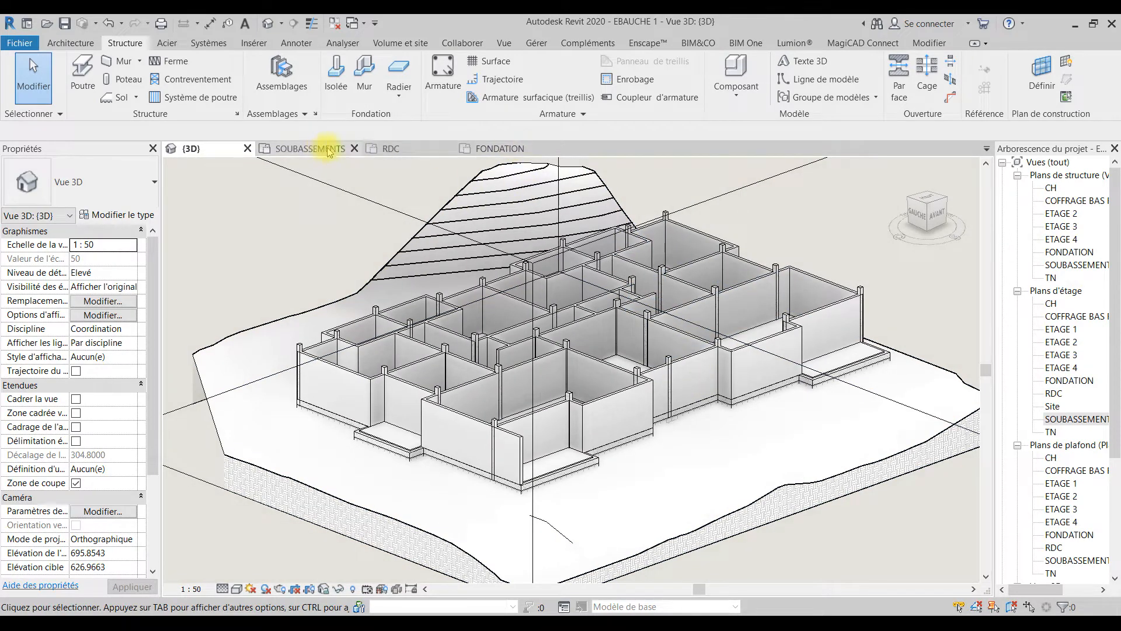
Step: Review the footing layout in the FONDATION plan and check the 900 x 300 strip footing type from the SOUBASSEMENTS plan
click(310, 148)
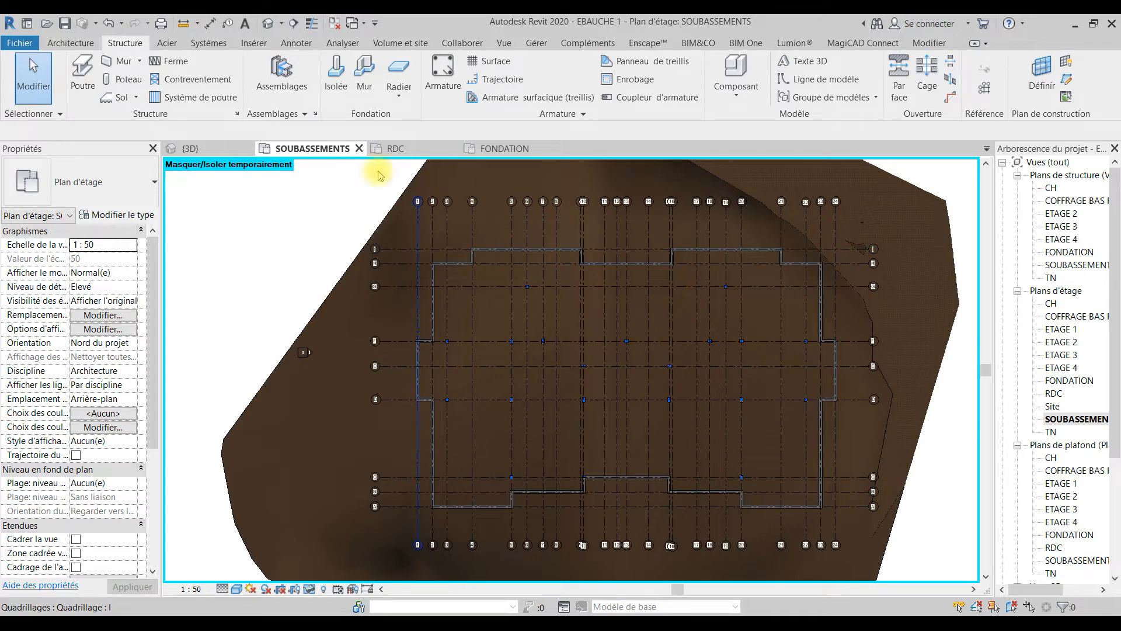
click(496, 149)
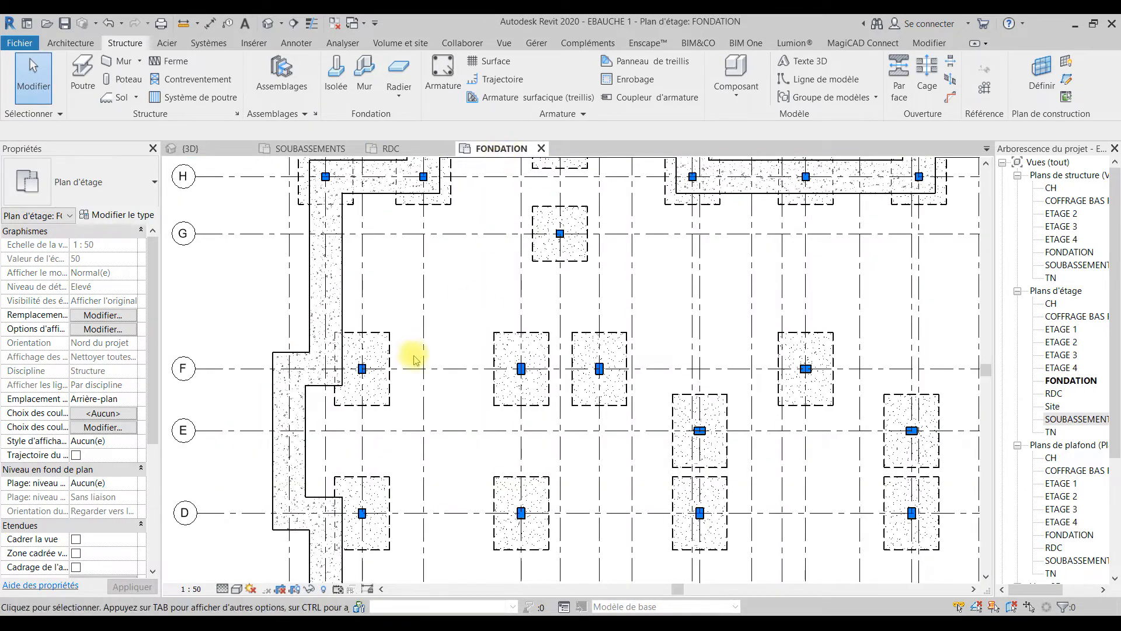
scroll(414, 359, down, 3)
click(319, 145)
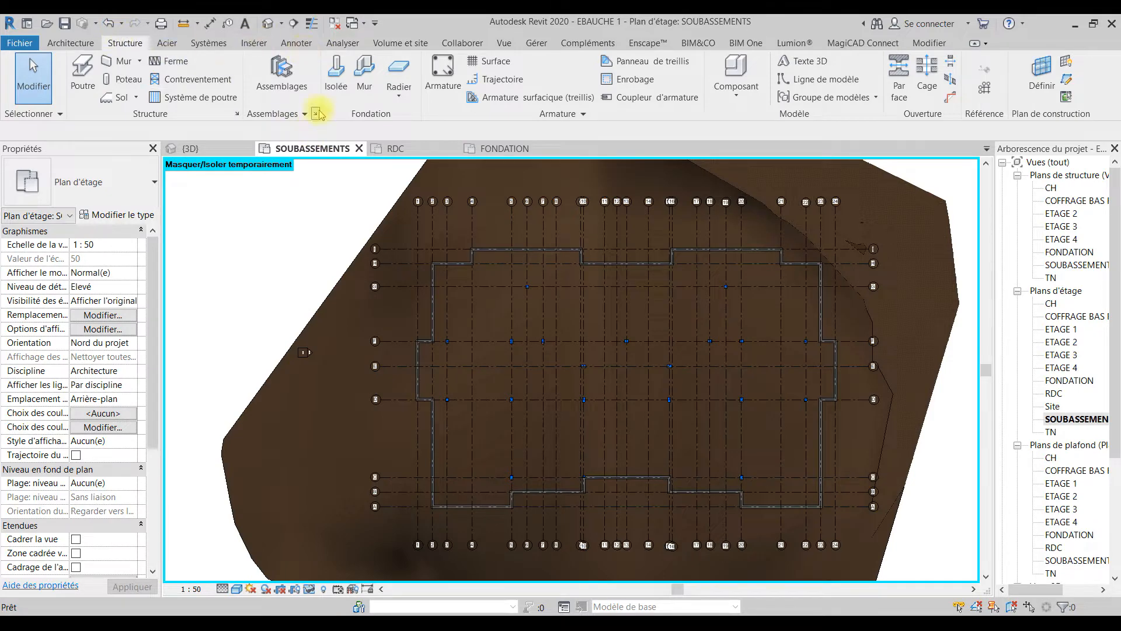
click(364, 72)
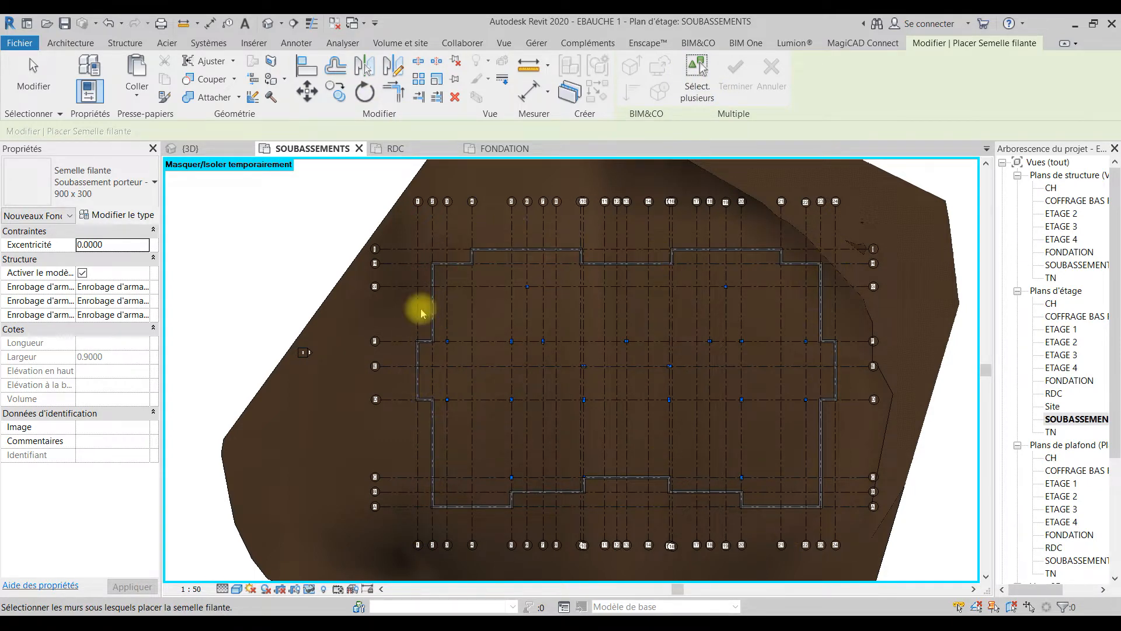
key(Escape)
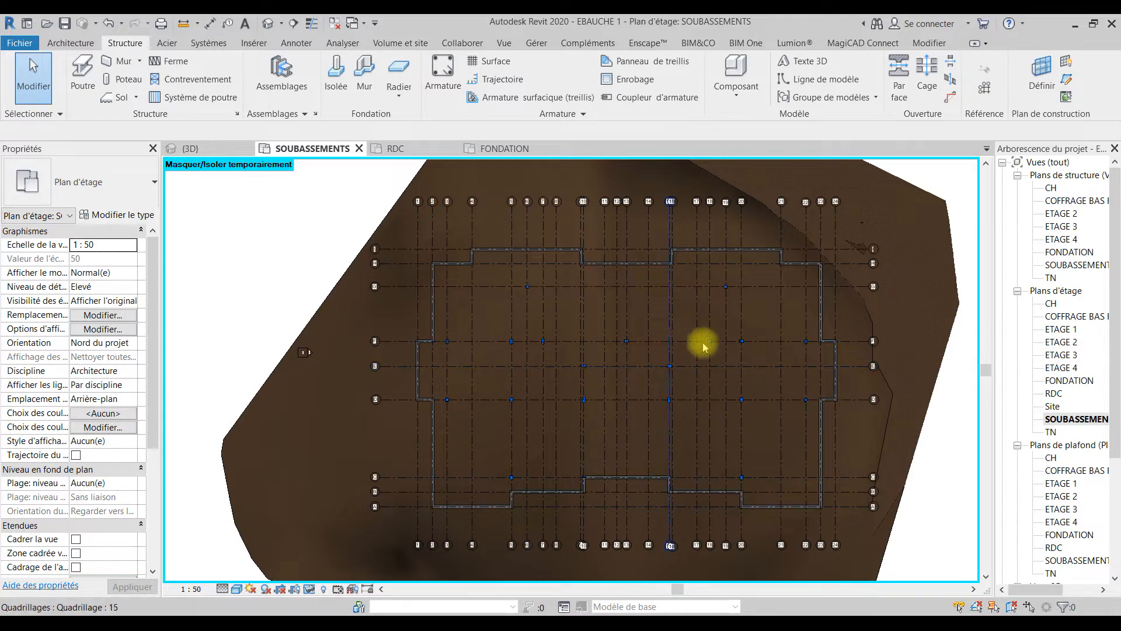
Step: Examine the ground-floor walls in the 3D view and the RDC plan, including the terrace corner near grid lines A and 2
click(204, 153)
mouse_move(788, 475)
shift+middle_down()
mouse_move(718, 275)
mouse_move(654, 220)
mouse_move(641, 191)
shift+middle_up()
shift+middle_drag(953, 387, 533, 493)
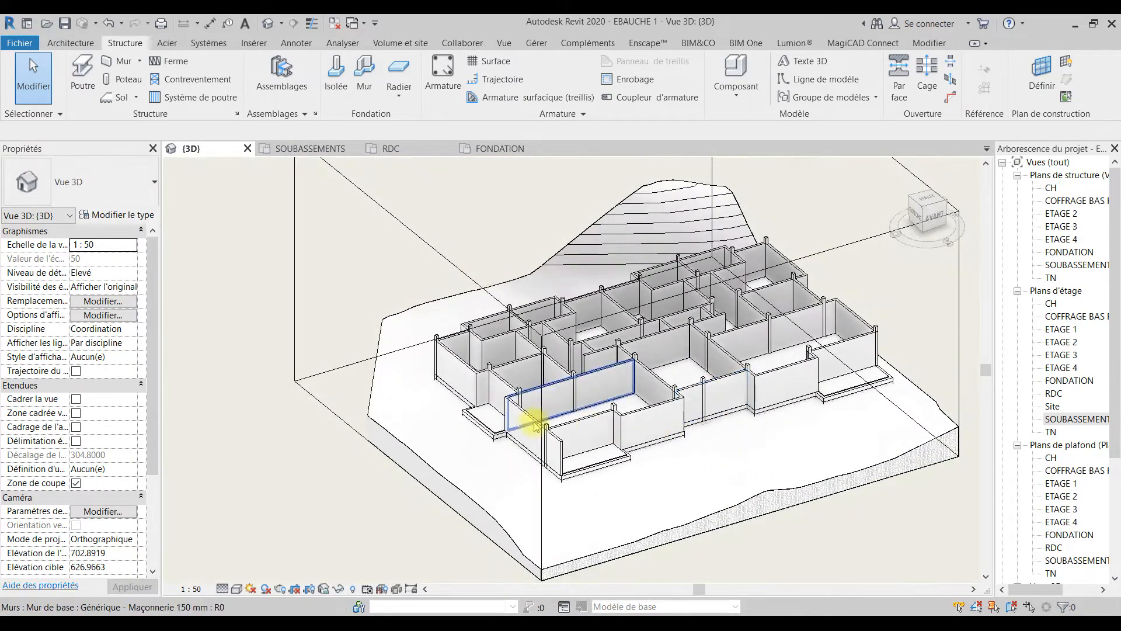
click(403, 152)
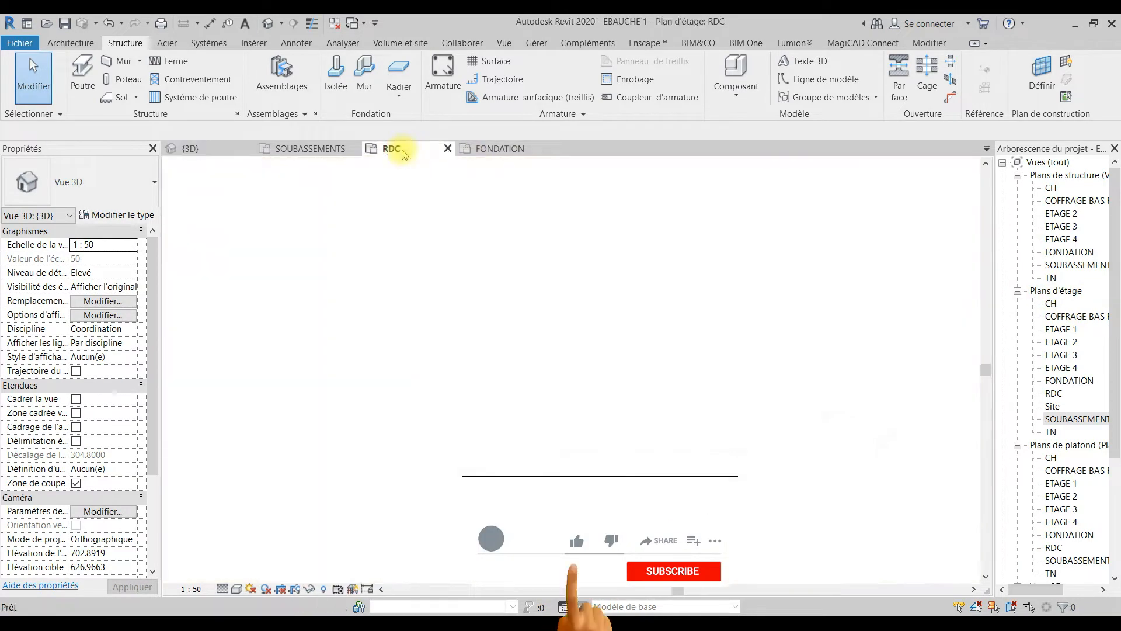
scroll(543, 328, down, 5)
middle_drag(583, 417, 706, 264)
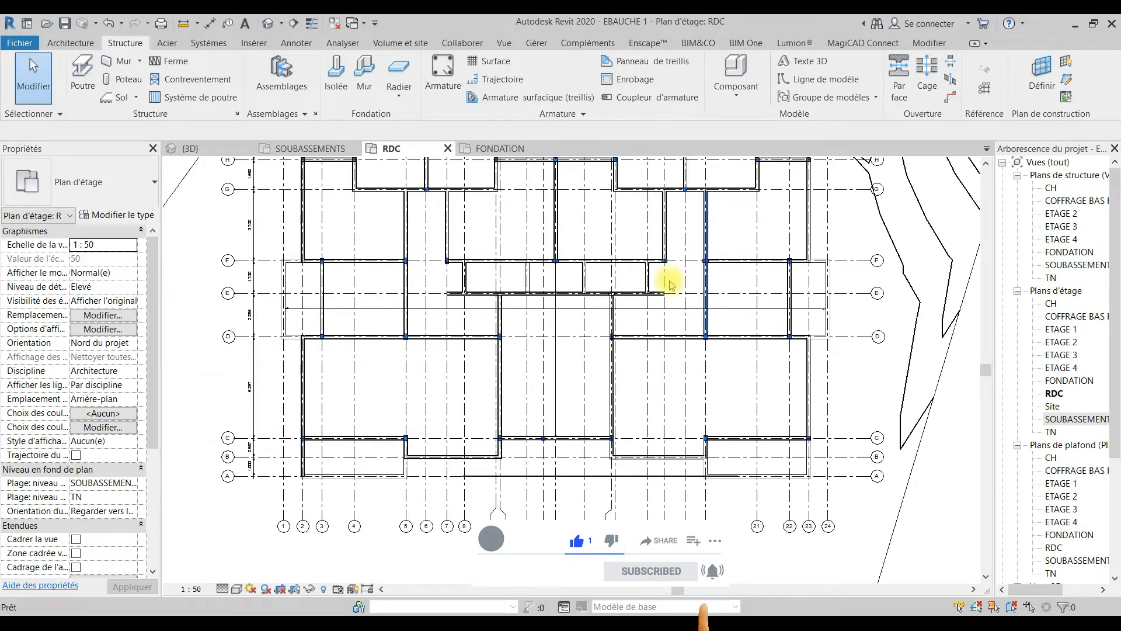
scroll(450, 250, up, 2)
scroll(543, 400, down, 2)
scroll(576, 430, up, 2)
scroll(570, 426, down, 2)
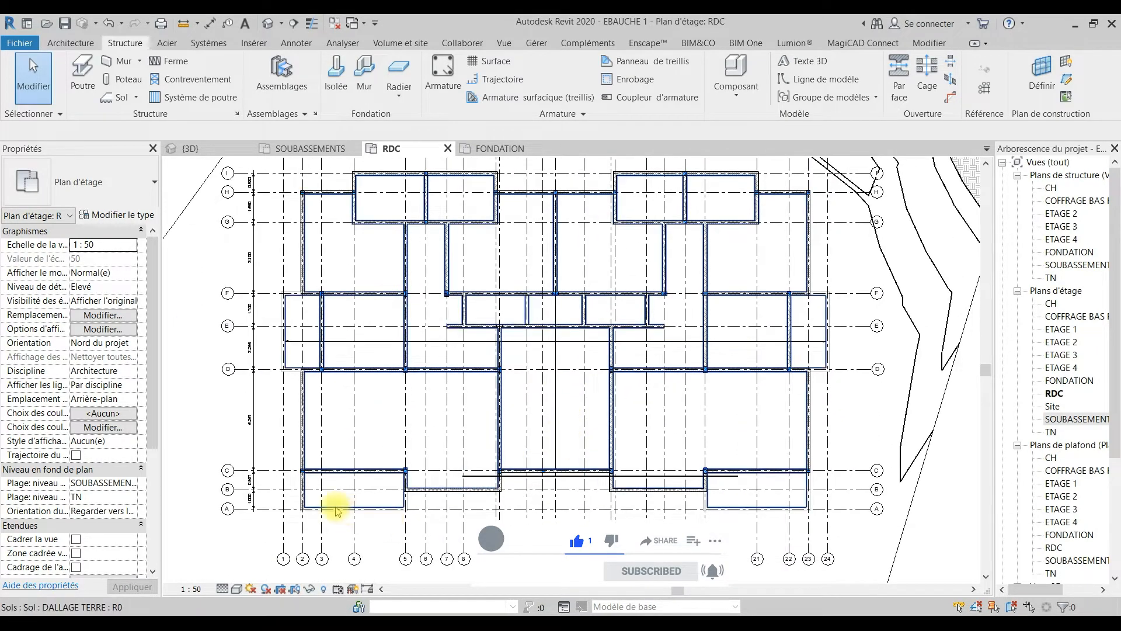
scroll(336, 510, up, 5)
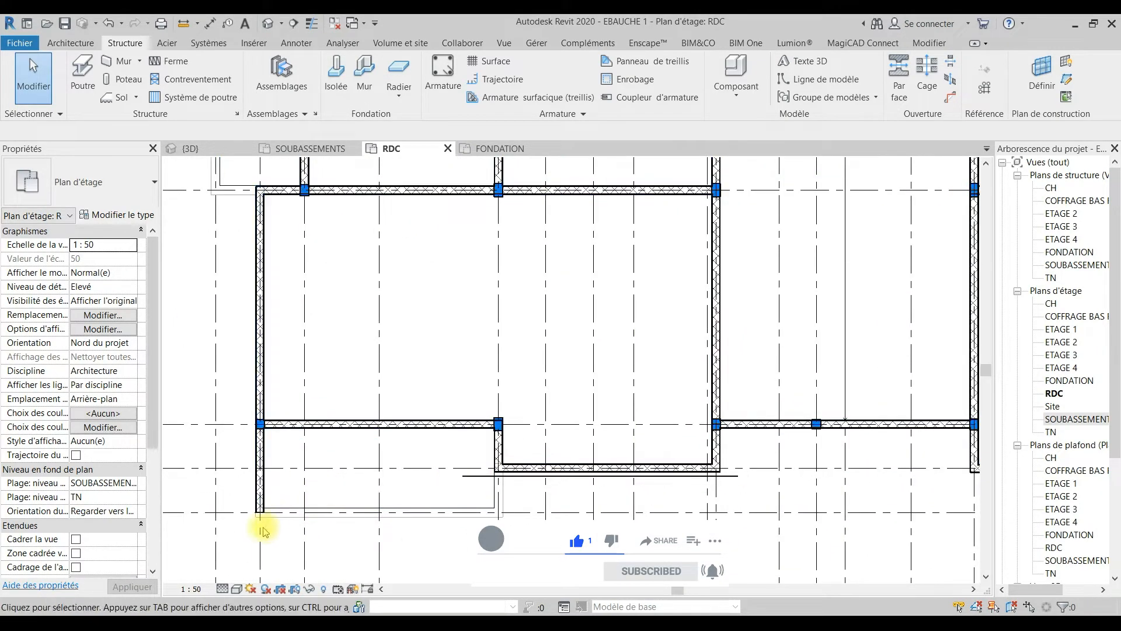
Step: Draw a Générique - Maçonnerie 150 mm wall 0.6 m long along grid line A, starting from the wall end on grid line 2
click(68, 44)
click(83, 65)
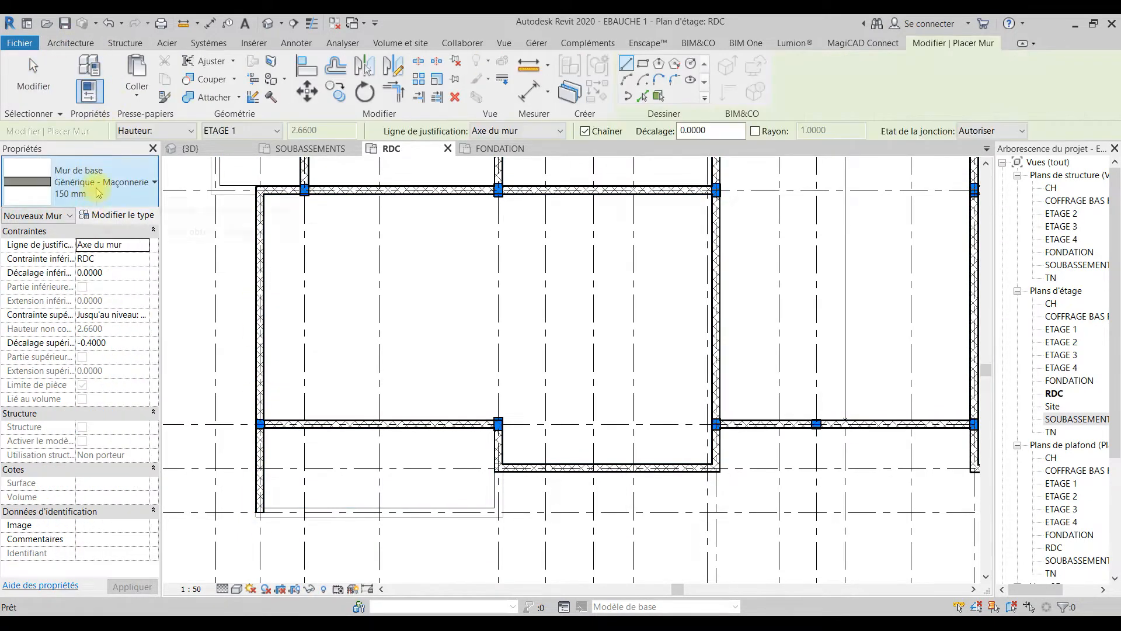
scroll(271, 511, up, 4)
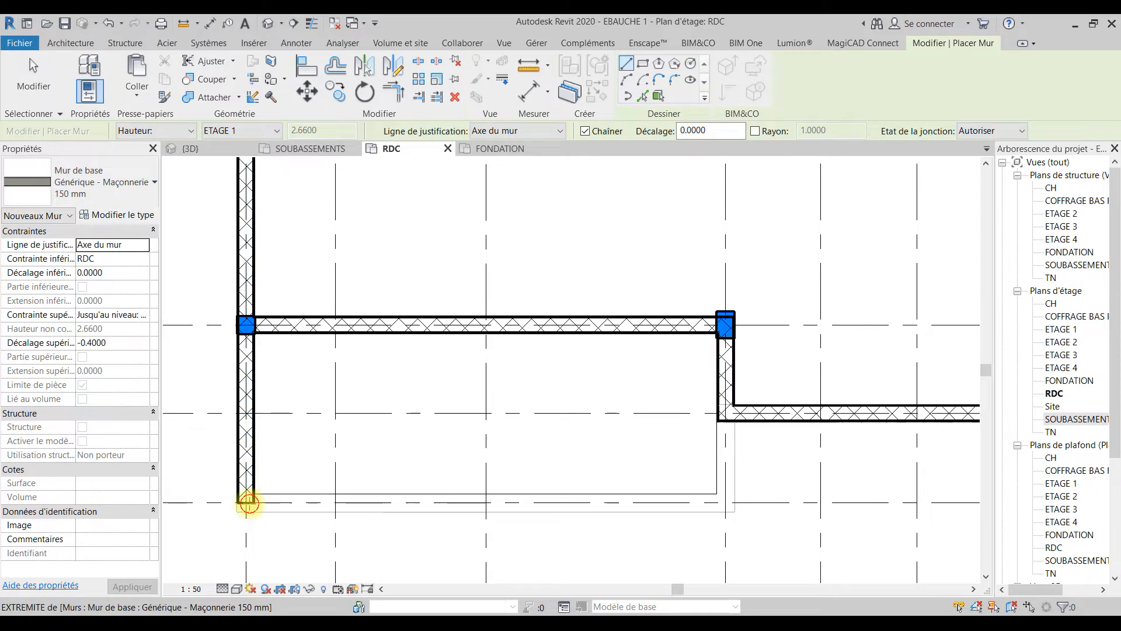
click(248, 502)
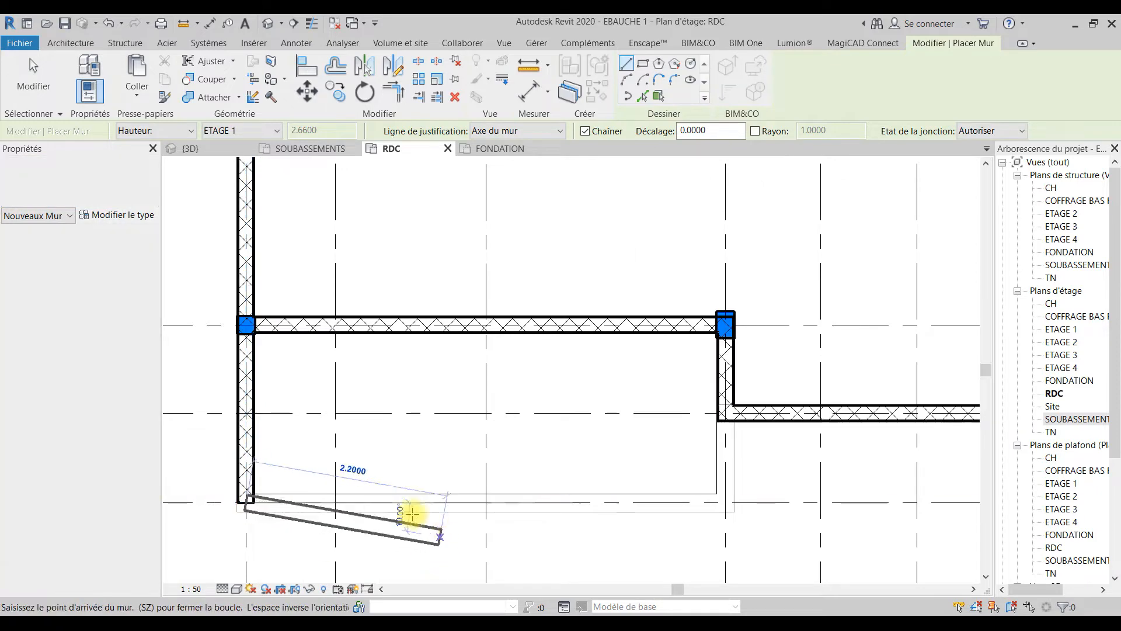
click(297, 501)
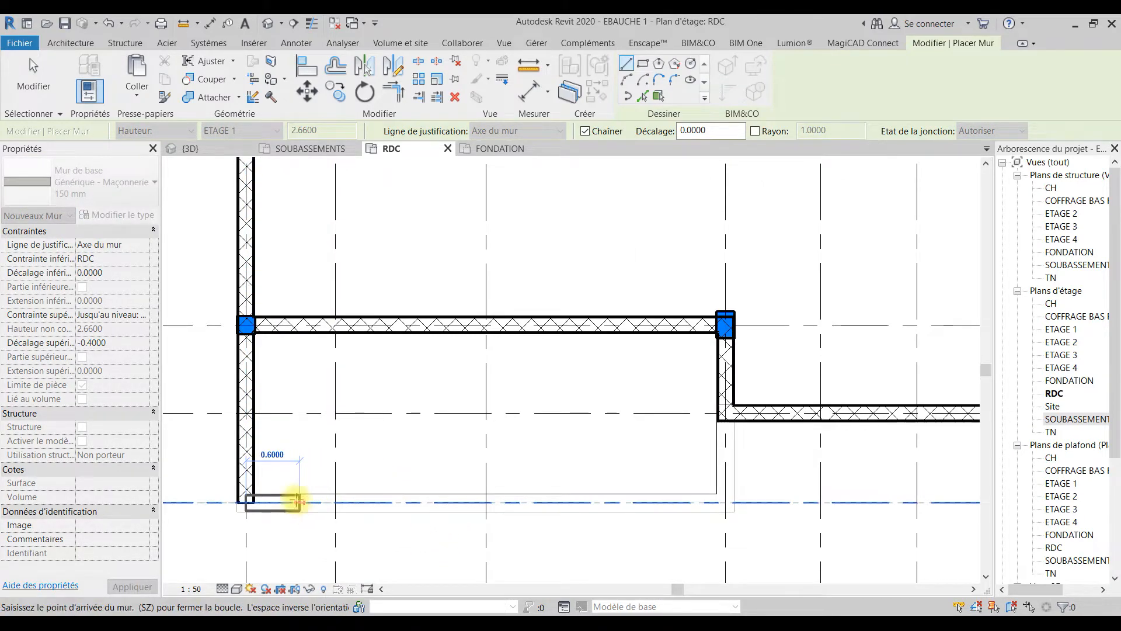
scroll(296, 501, down, 5)
key(Escape)
Step: Draw a masonry wall on grid line 23 from grid line C to A, with a short return along grid line A towards grid line 22
middle_drag(745, 414, 371, 367)
scroll(667, 463, up, 3)
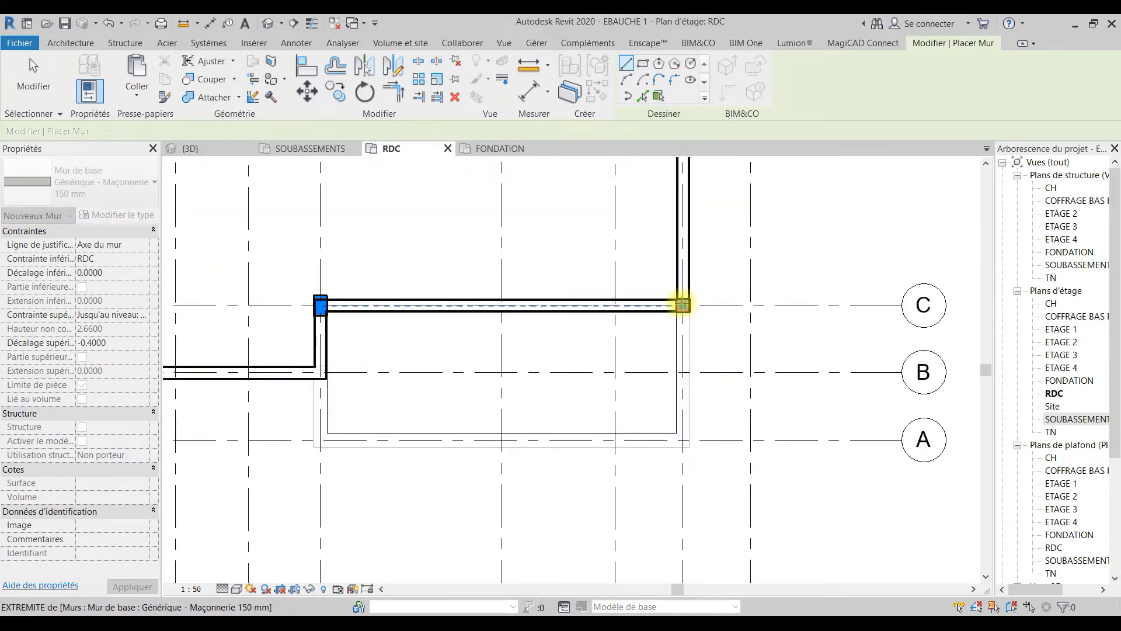
click(682, 304)
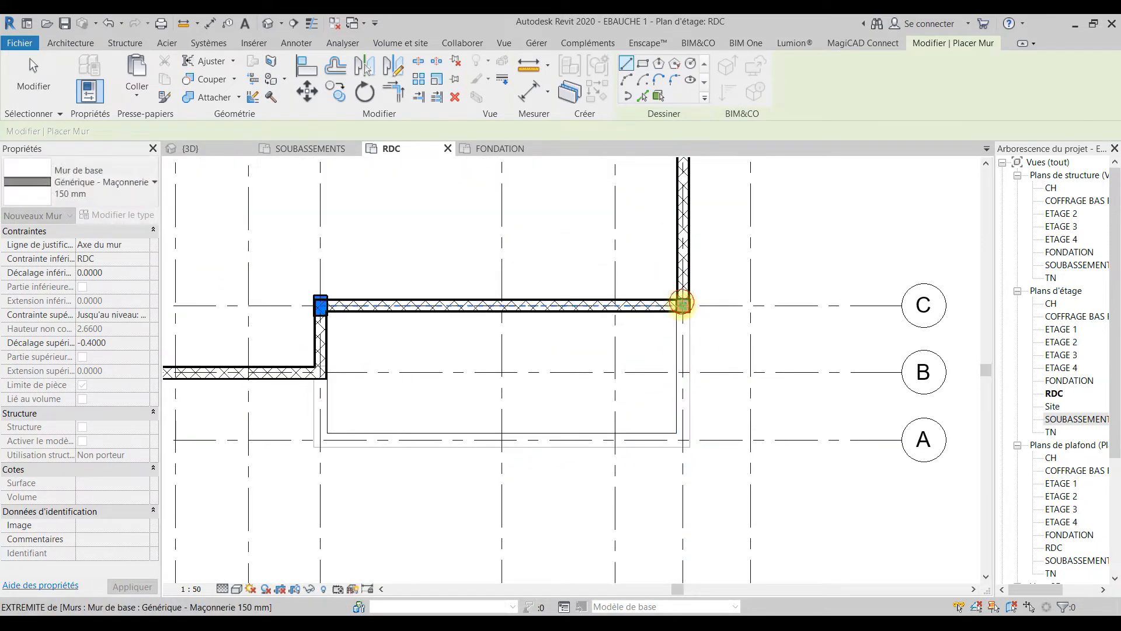
click(623, 437)
click(642, 438)
scroll(646, 432, down, 4)
key(Escape)
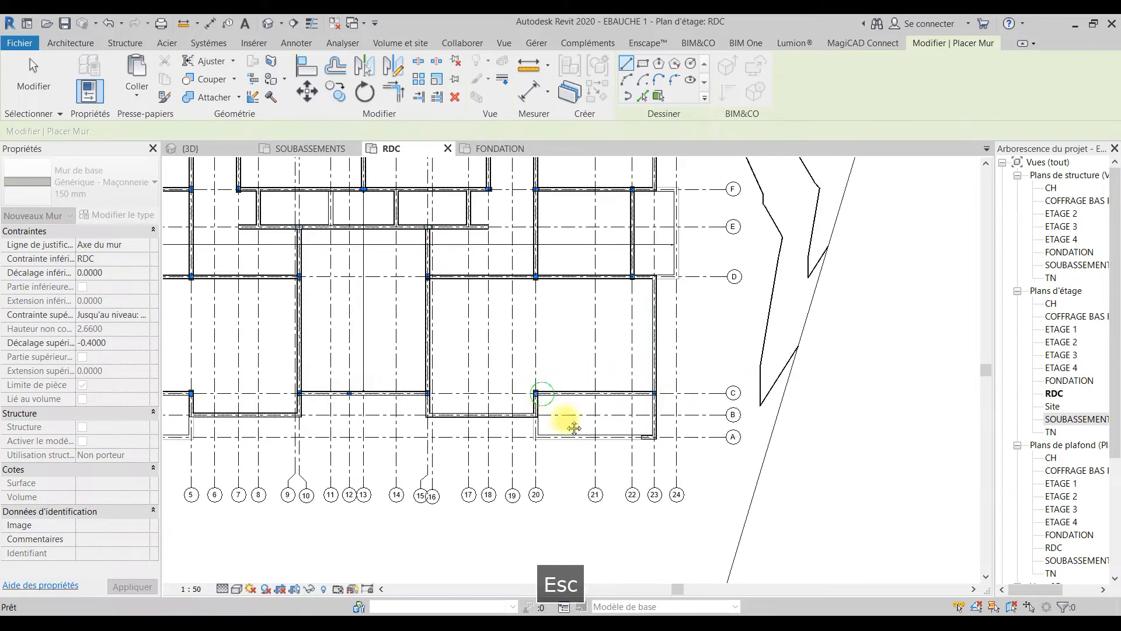
middle_drag(546, 401, 681, 463)
middle_drag(602, 364, 671, 445)
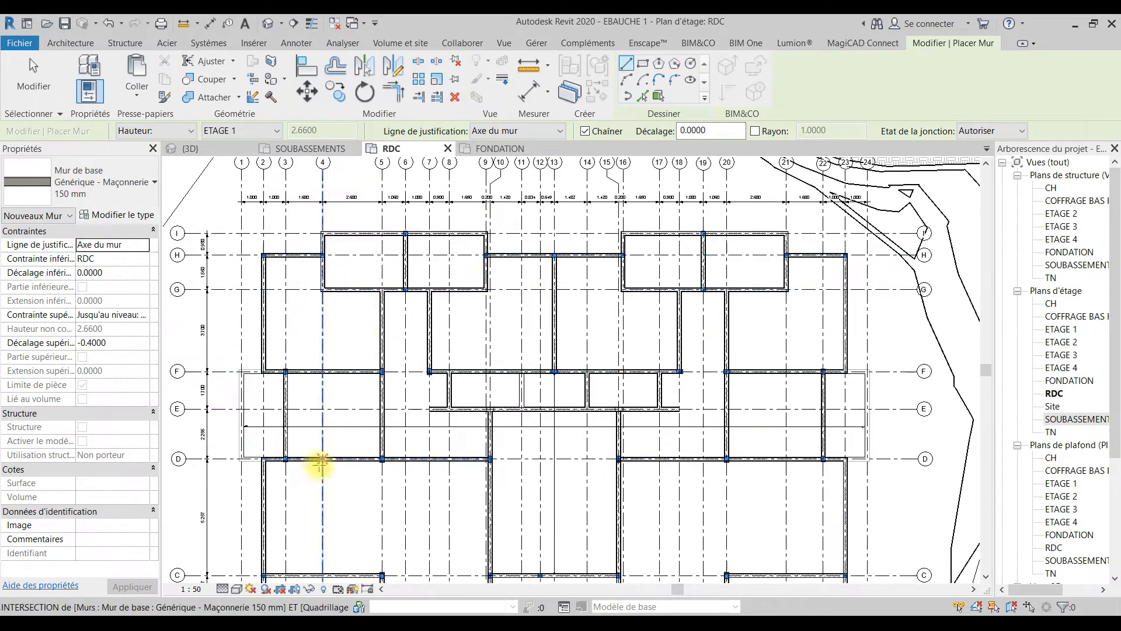
key(Escape)
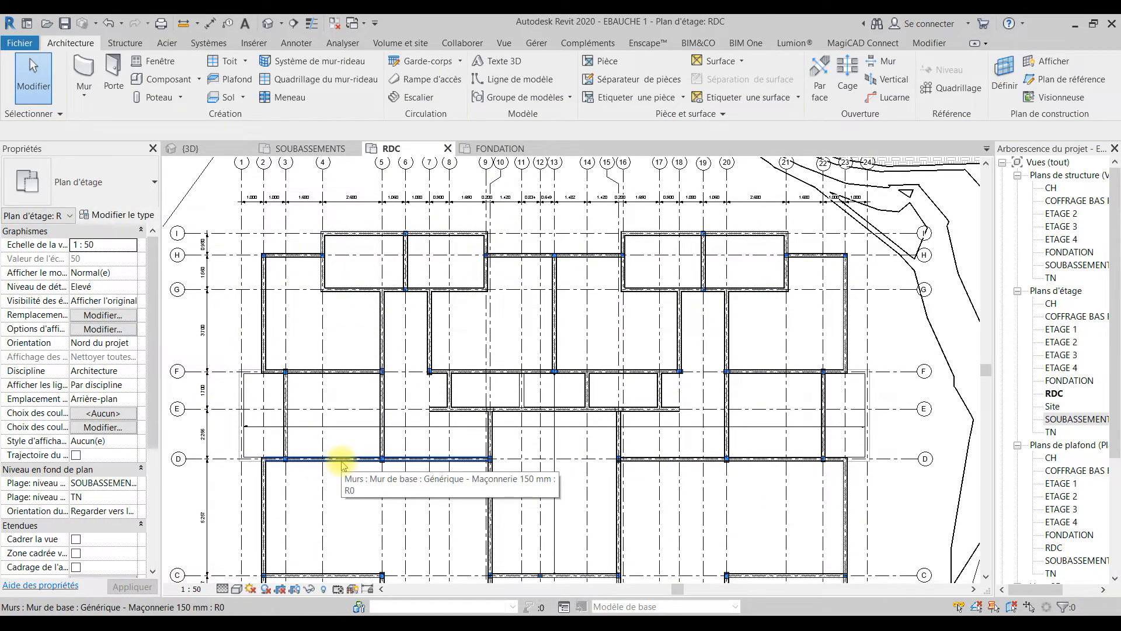
Step: Select all instances of the Générique - Maçonnerie 150 mm wall type visible in the RDC plan
right_click(341, 461)
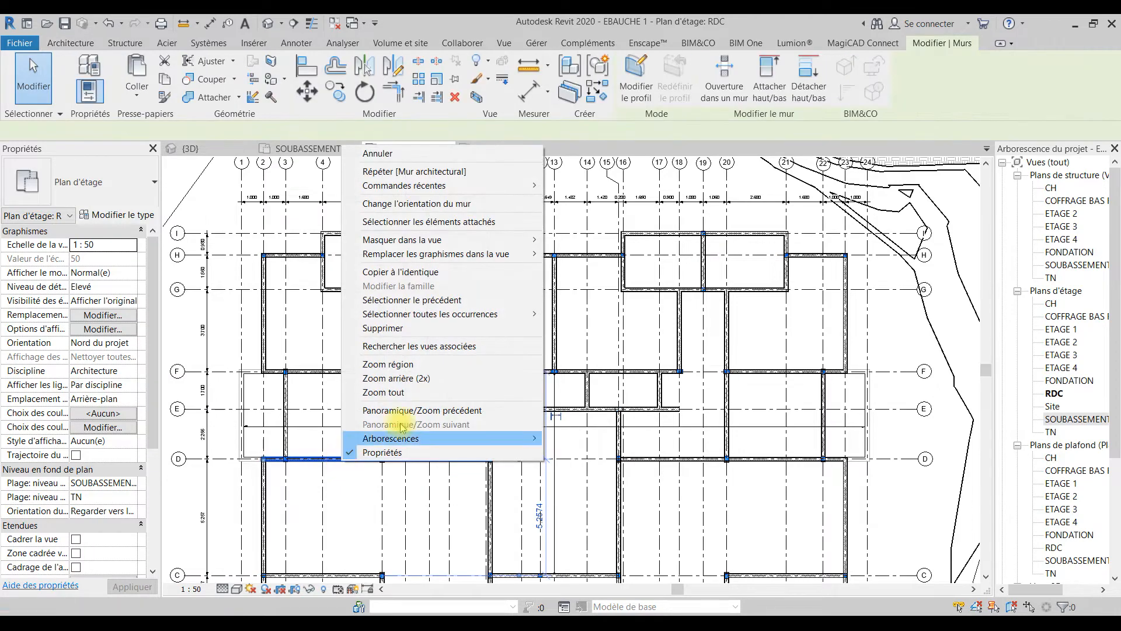
key(Escape)
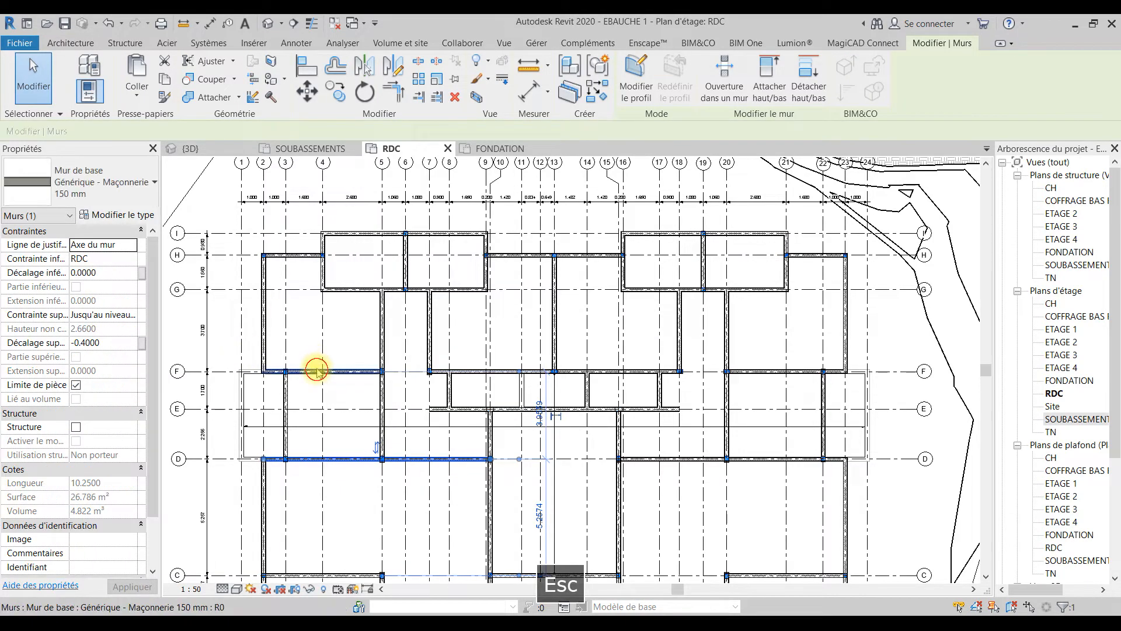
click(318, 370)
key(Escape)
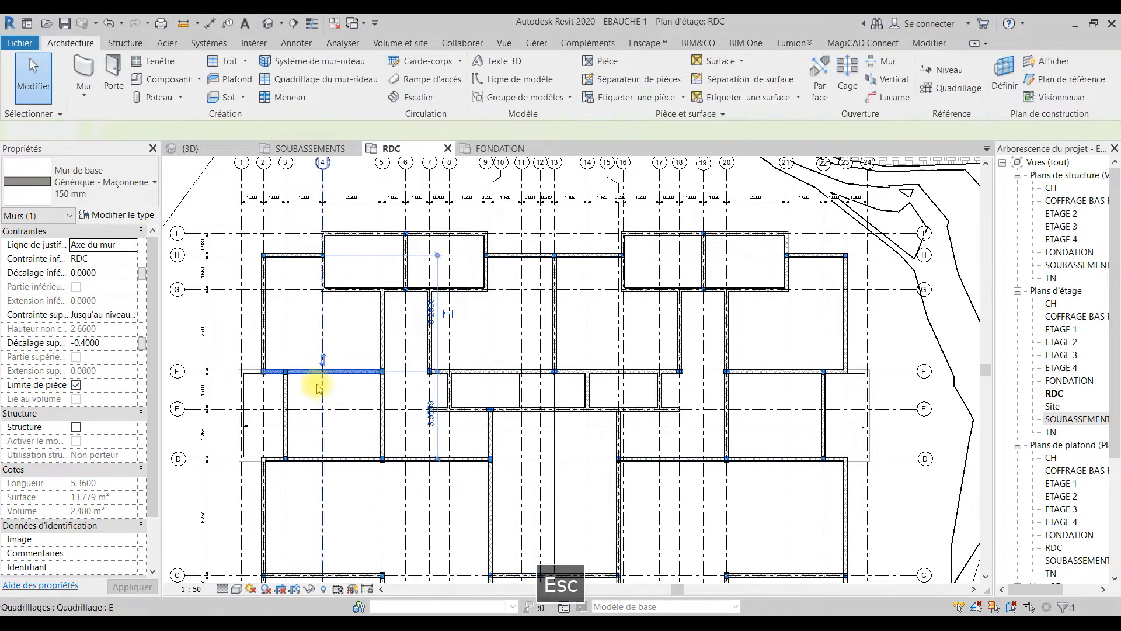
right_click(313, 372)
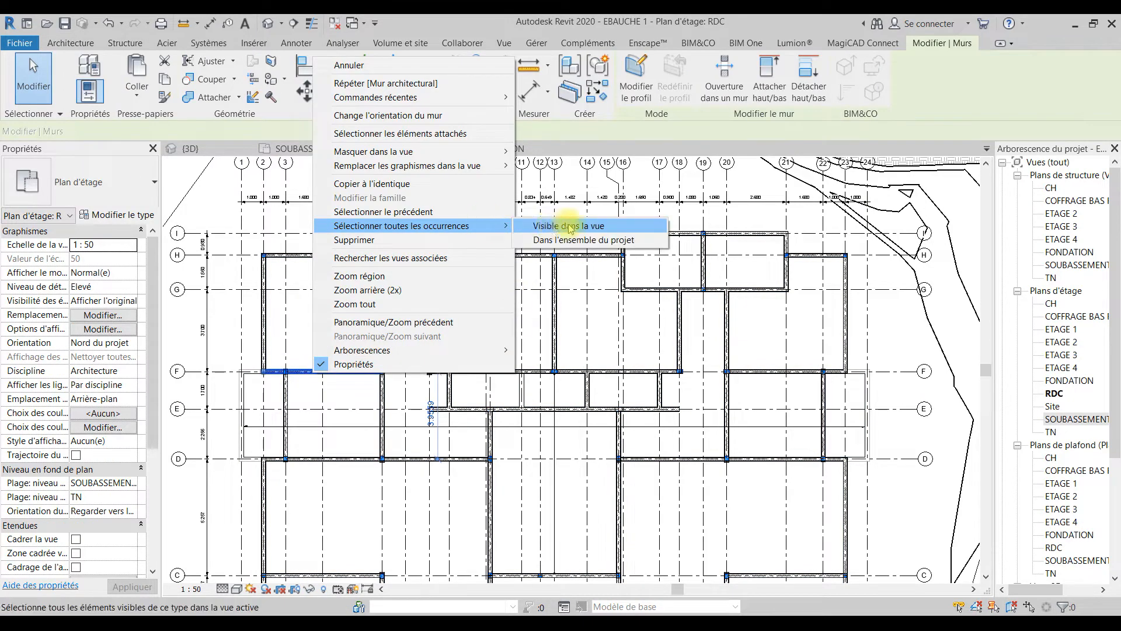
click(570, 226)
Step: Duplicate the selected masonry walls' type under the name Générique - Maçonnerie 200 mm
click(117, 215)
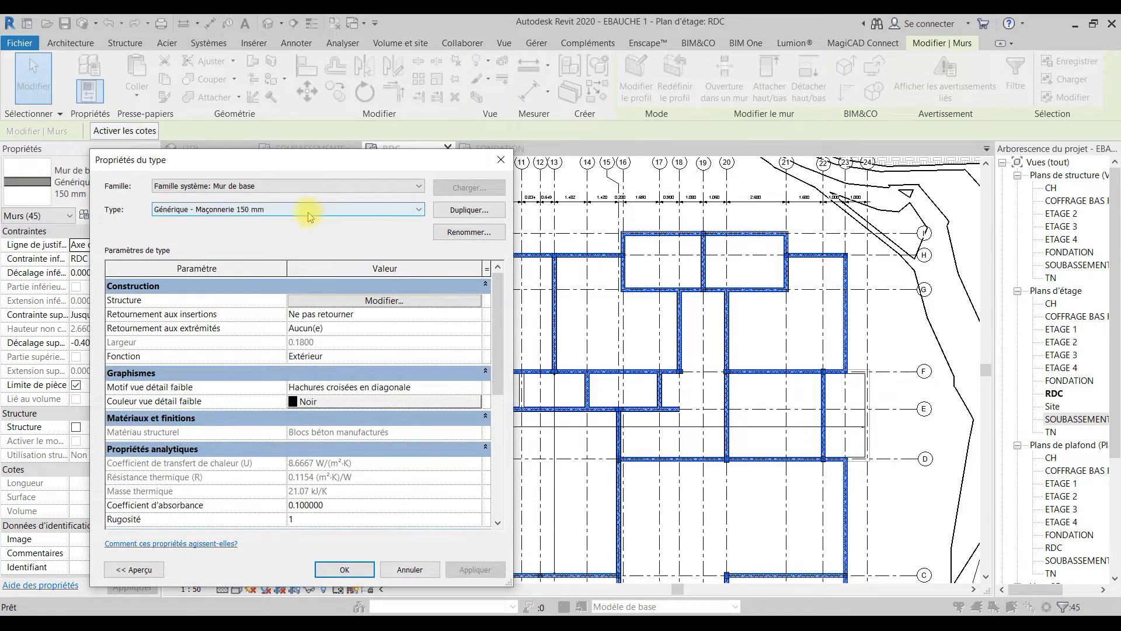
click(445, 229)
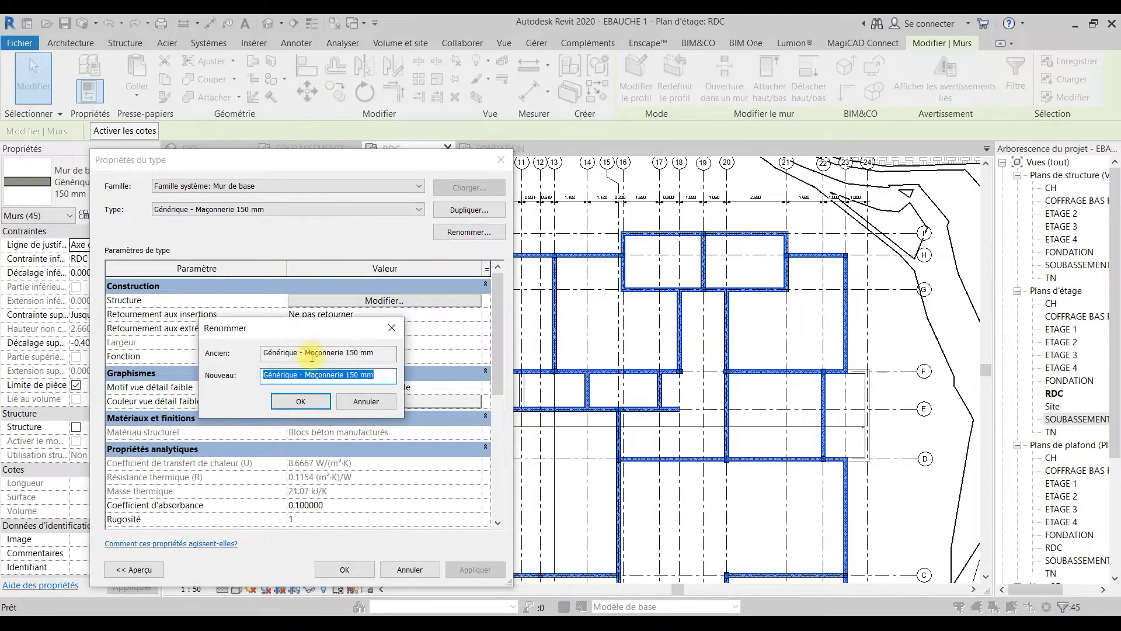
click(391, 327)
click(469, 210)
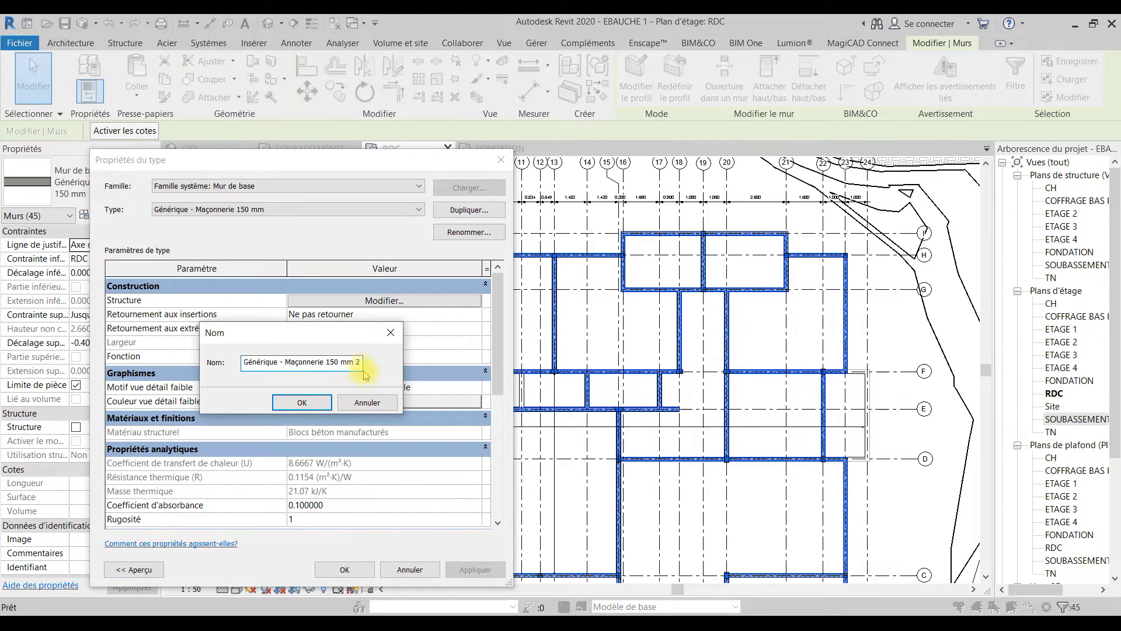
key(BackSpace)
drag(338, 362, 326, 366)
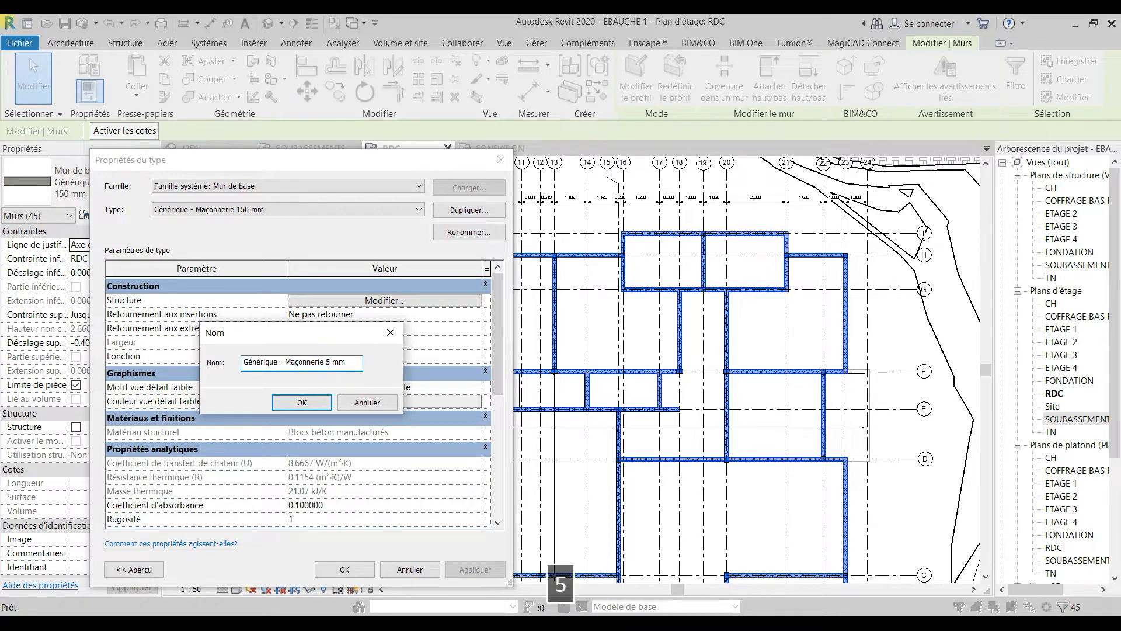
text(5)
key(BackSpace)
text(00)
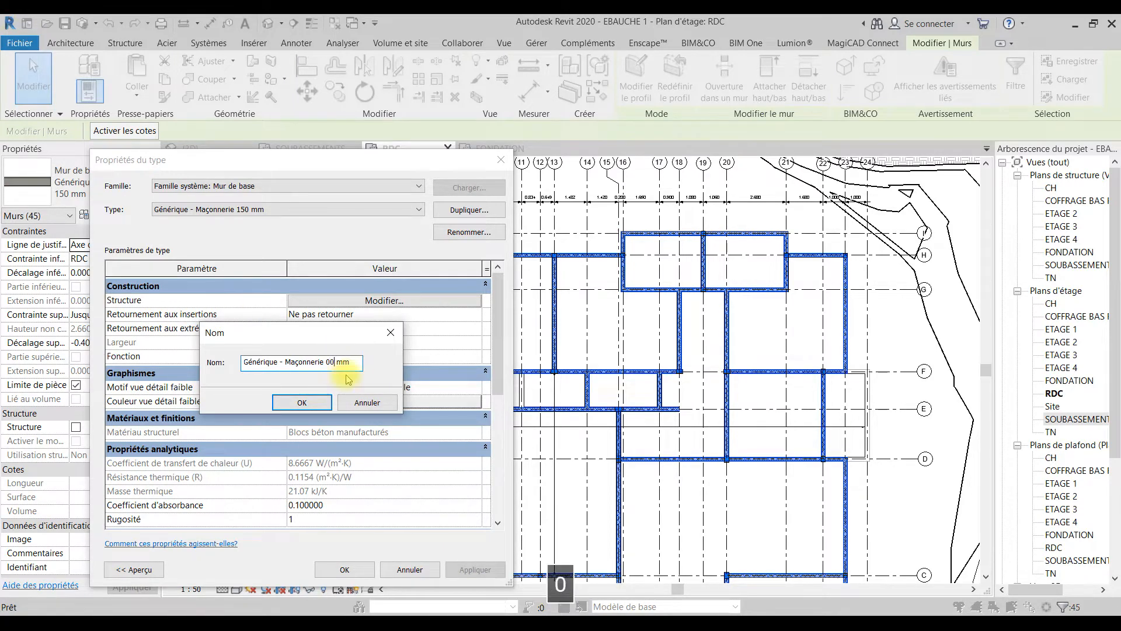
key(BackSpace)
key(BackSpace)
text(2)
click(315, 404)
Step: Set the Blocs béton structural layer of the Générique - Maçonnerie 200 mm type to 0.2 thick and apply it to the selected walls
click(353, 302)
click(308, 326)
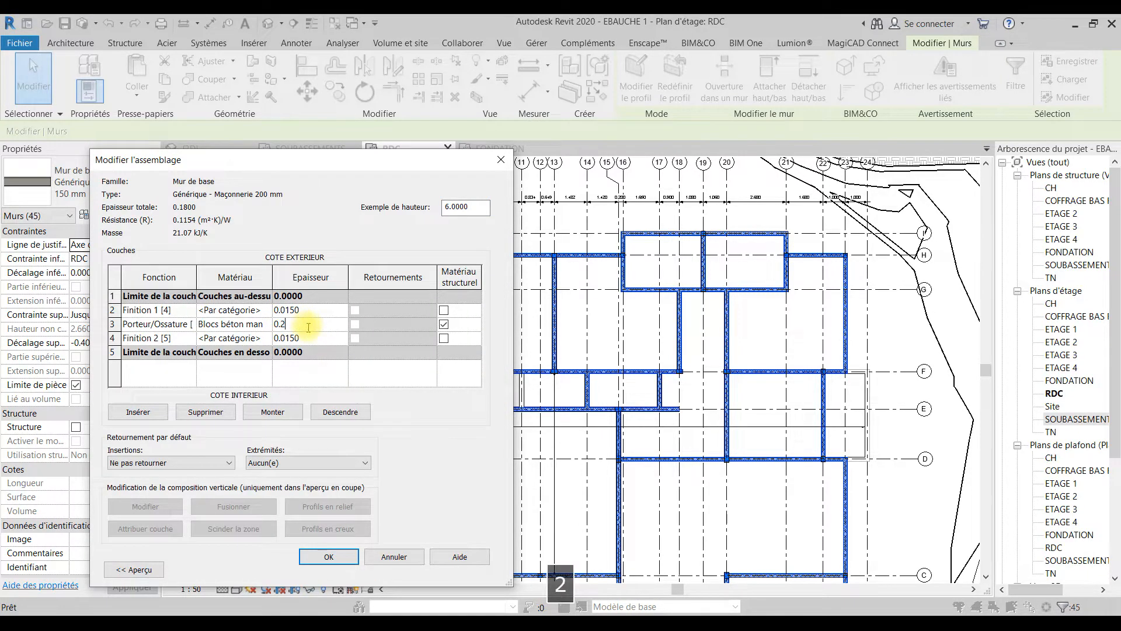
click(330, 555)
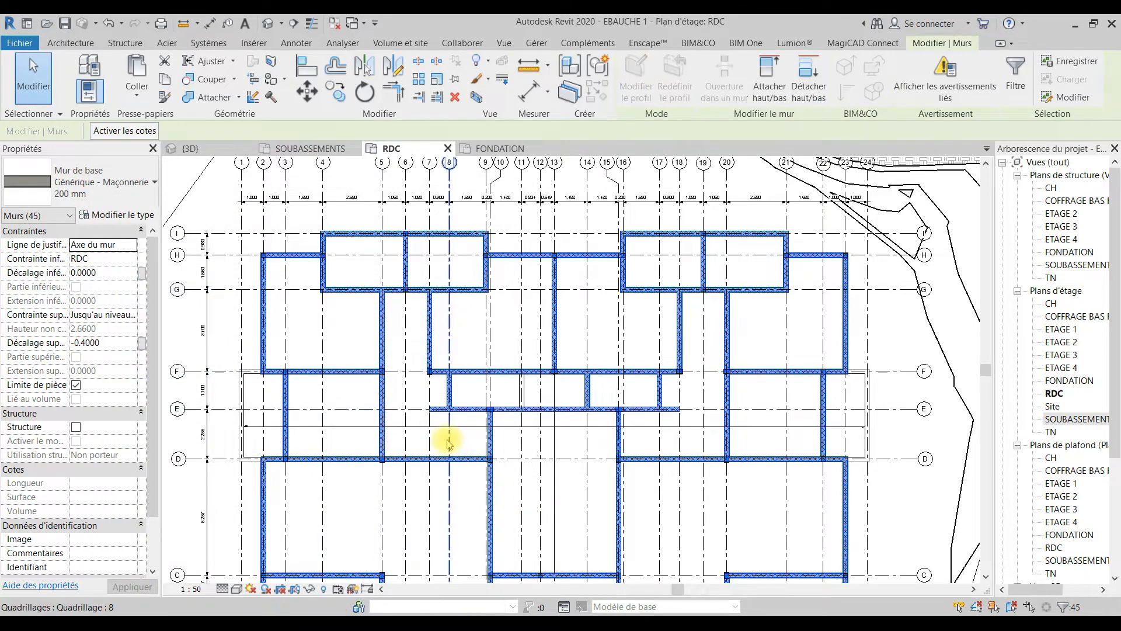
click(441, 446)
Step: Shorten the wall on grid line D so that its grid line 2 end stops at grid line 3
middle_drag(555, 488, 579, 390)
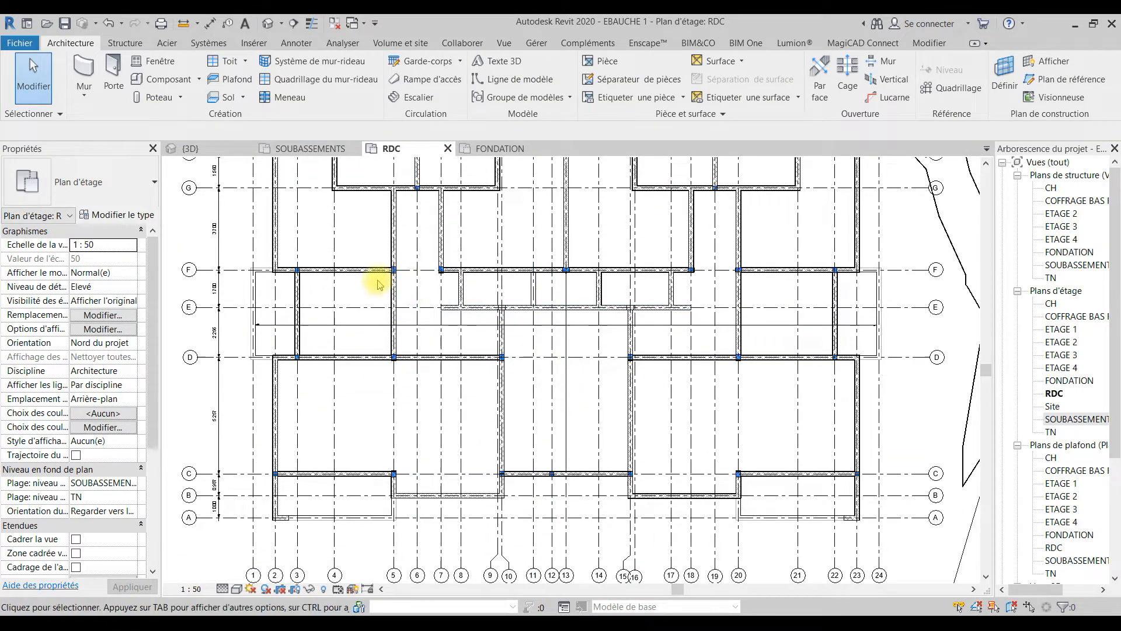
middle_drag(441, 399, 430, 405)
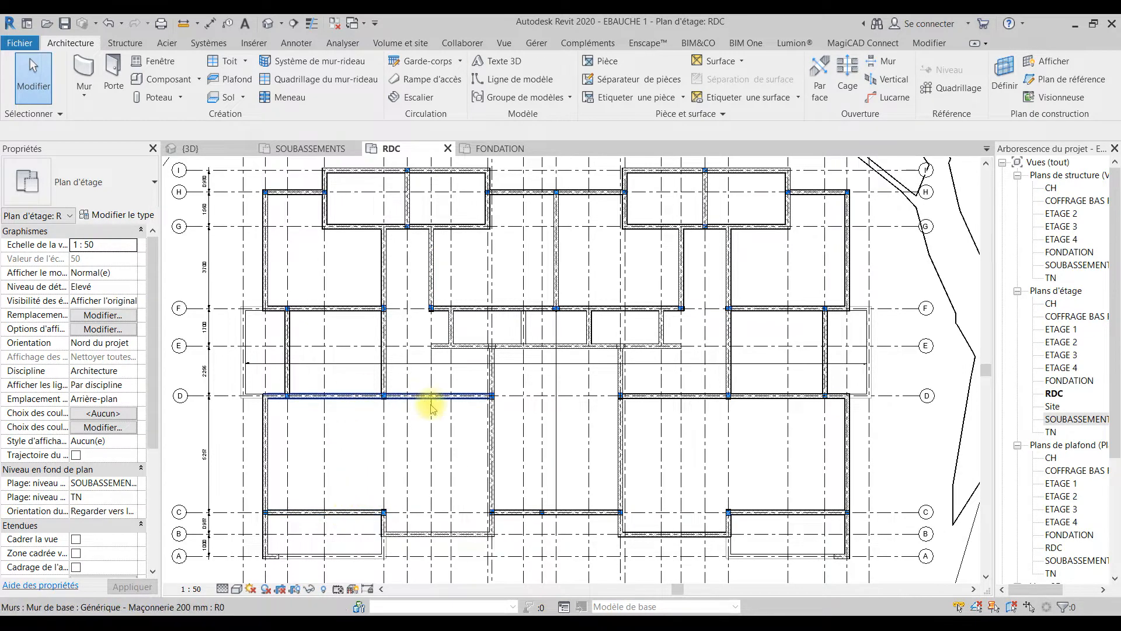
scroll(274, 396, up, 4)
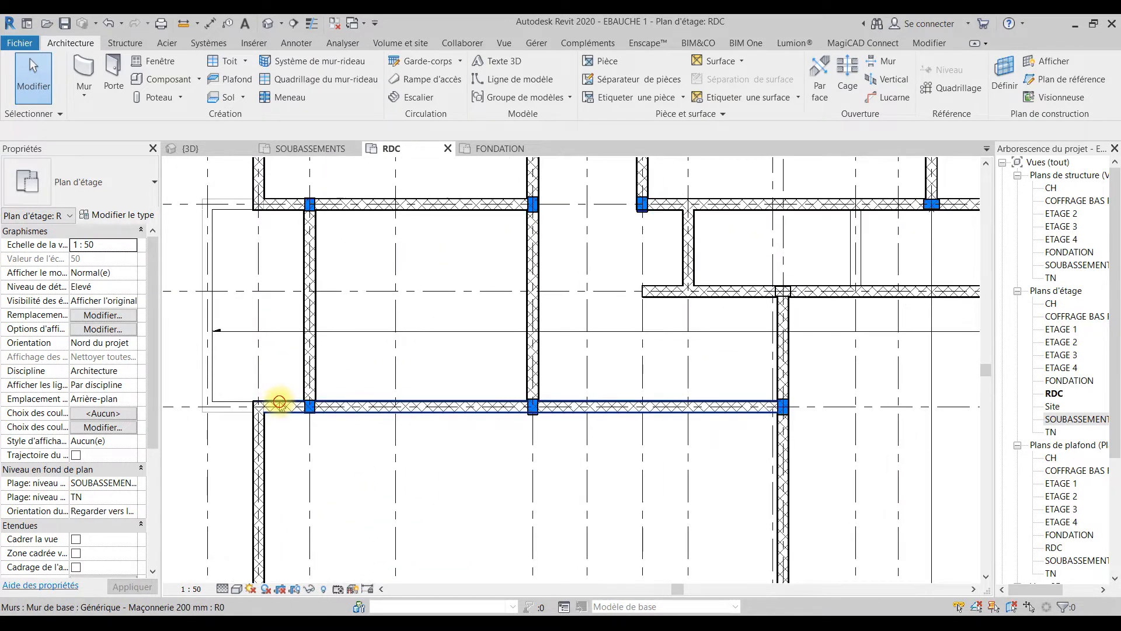
click(260, 406)
drag(261, 405, 309, 405)
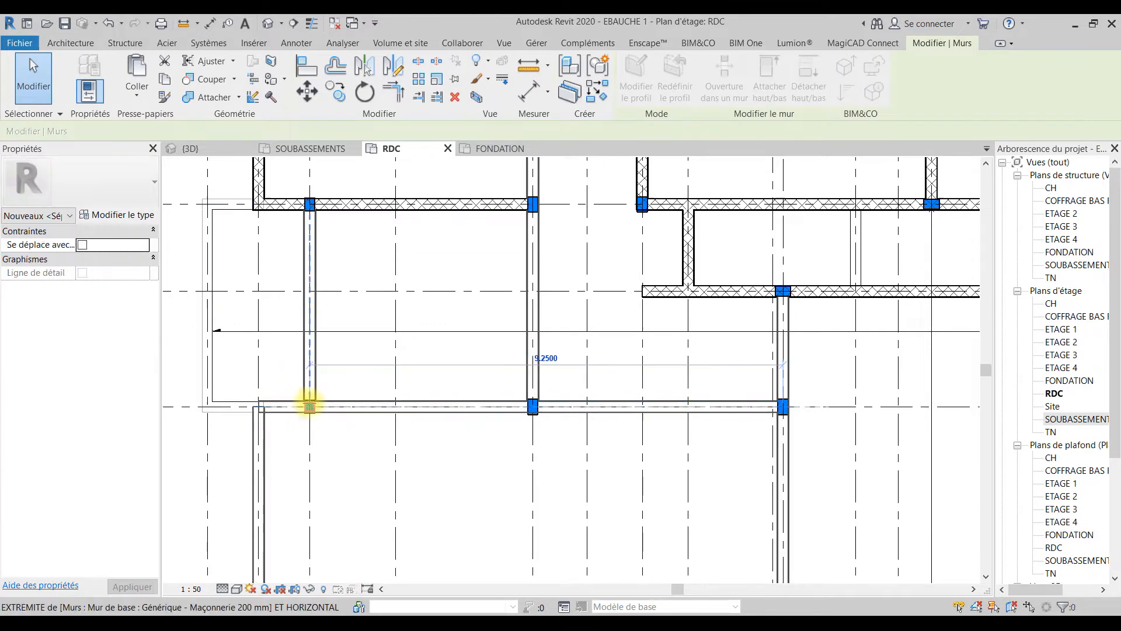
click(341, 461)
Step: Change the grid line D wall between grid lines 3 and 10 to Générique - Maçonnerie 150 mm
scroll(343, 441, down, 2)
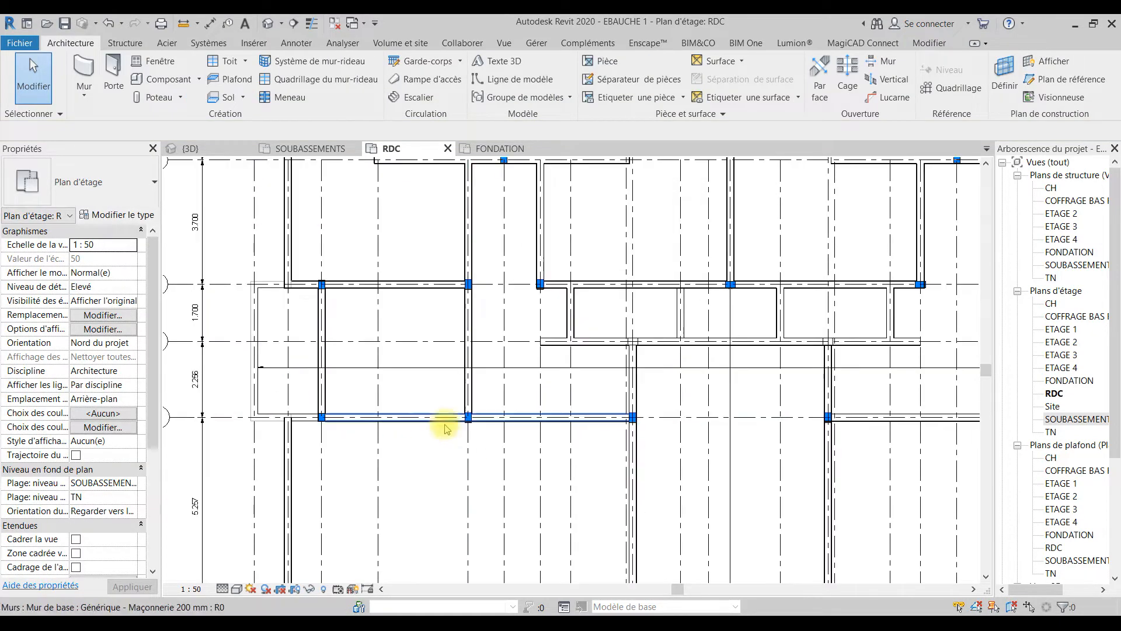
click(425, 418)
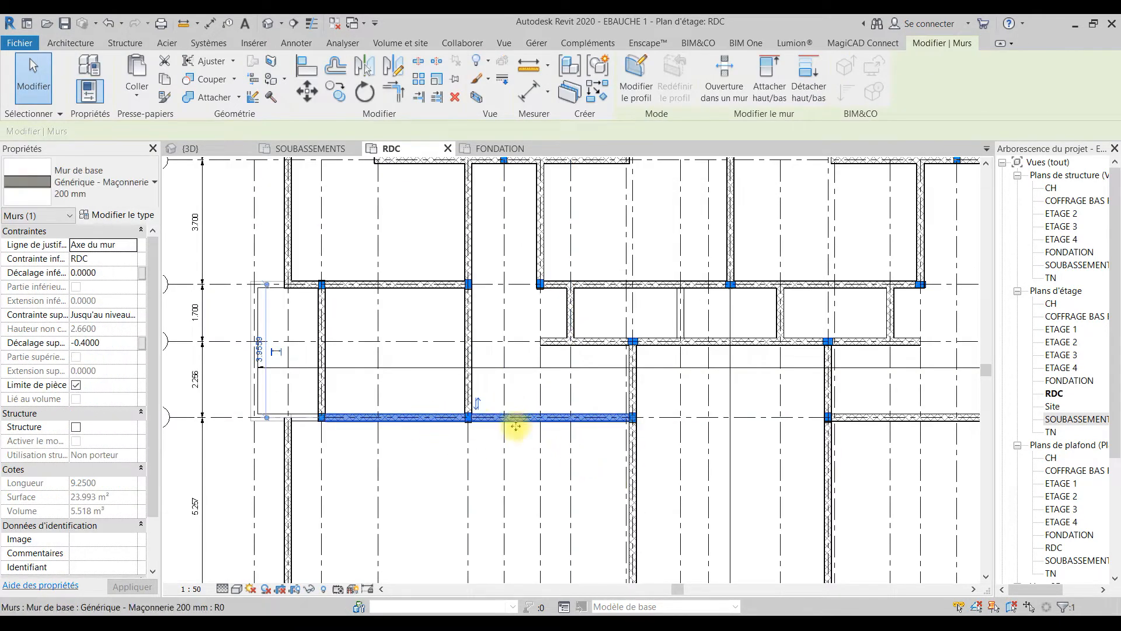
click(114, 192)
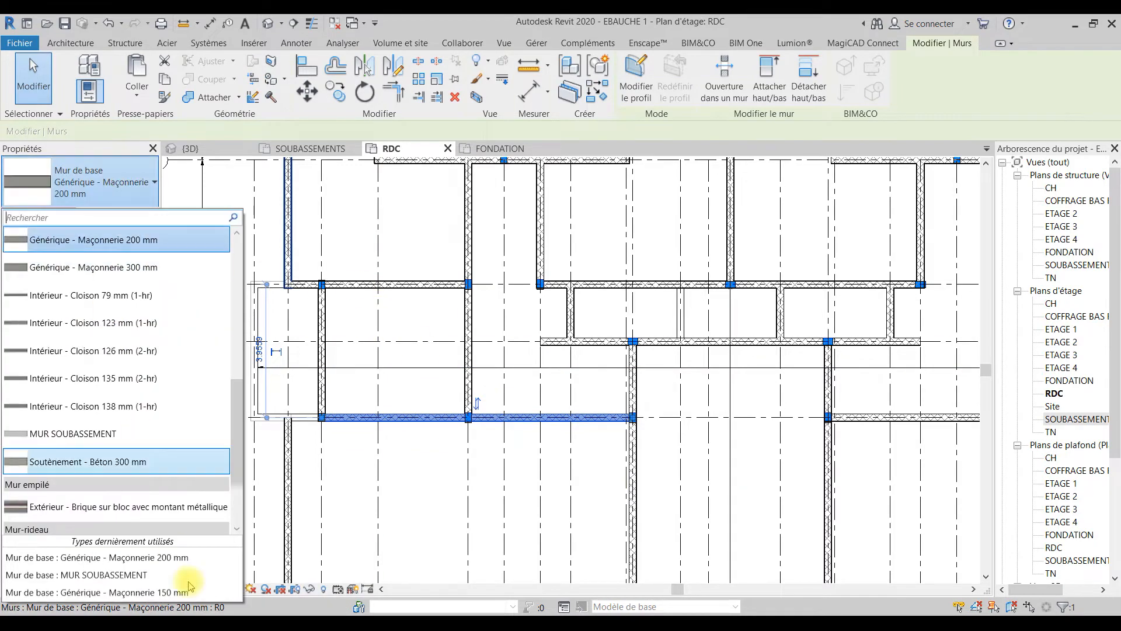
click(173, 591)
click(439, 463)
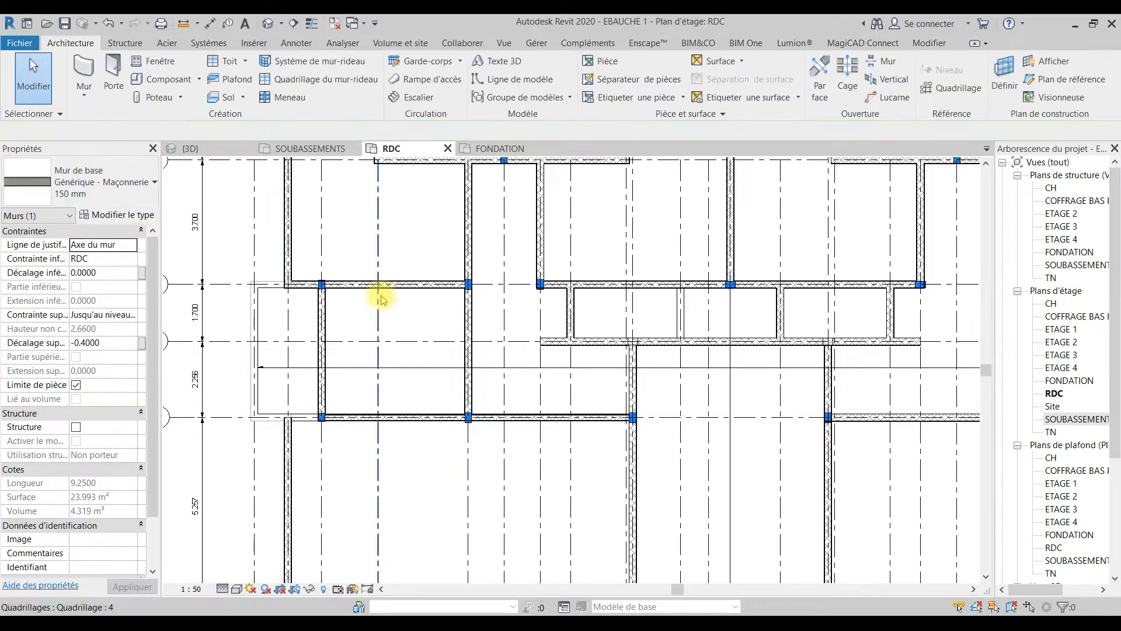
Step: Shorten the grid line F wall from grid line 2 to grid line 3 and change its type to Générique - Maçonnerie 150 mm
click(317, 279)
scroll(317, 277, up, 3)
drag(263, 290, 324, 290)
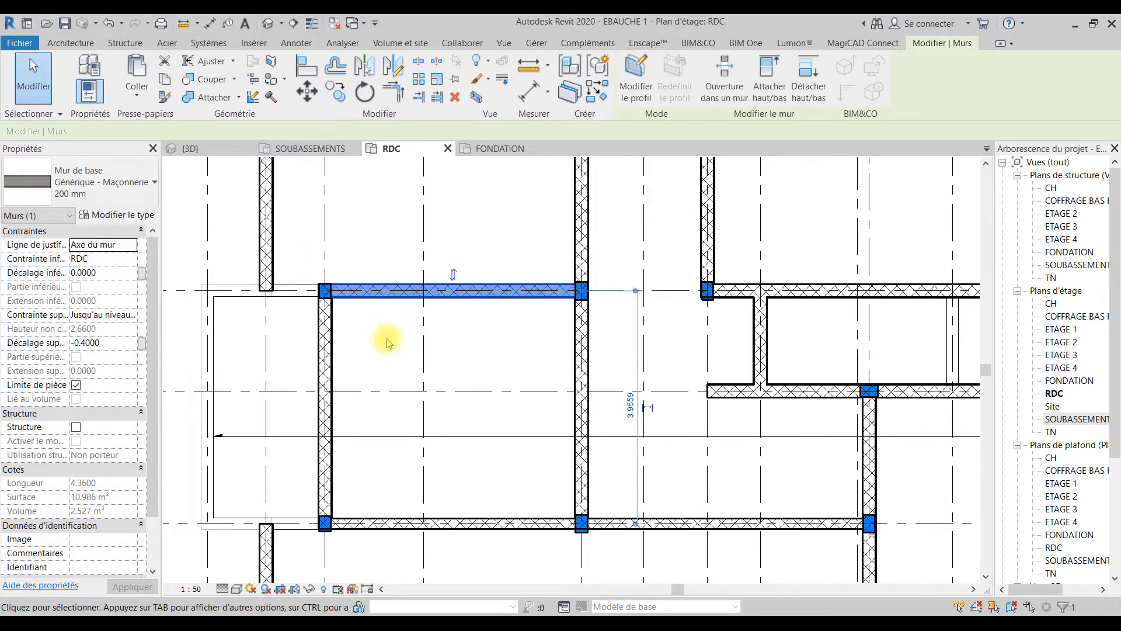
scroll(386, 344, down, 3)
click(116, 187)
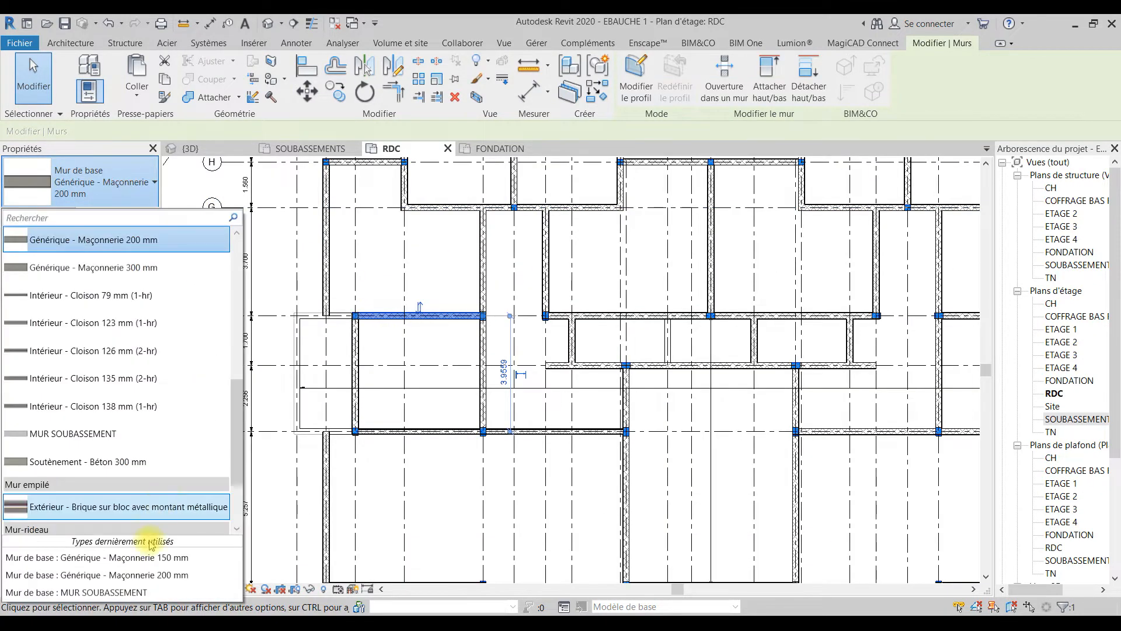
click(144, 561)
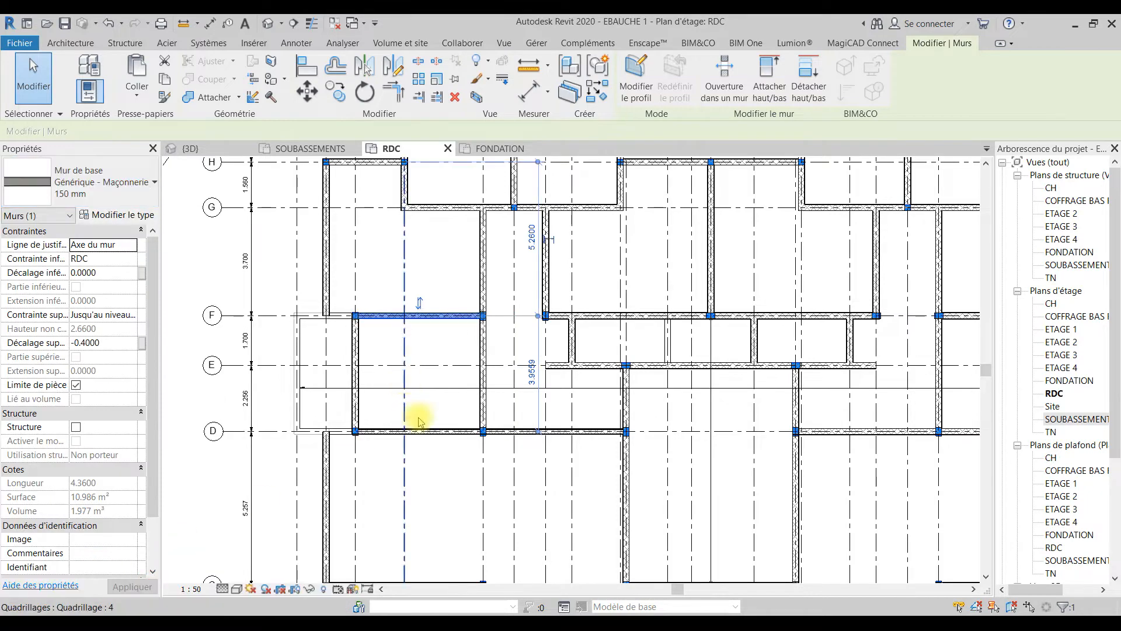
click(428, 502)
Step: Change the walls on grid lines 5 and 7 and the grid line G wall joining them to Générique - Maçonnerie 150 mm
click(487, 273)
middle_drag(515, 348, 380, 414)
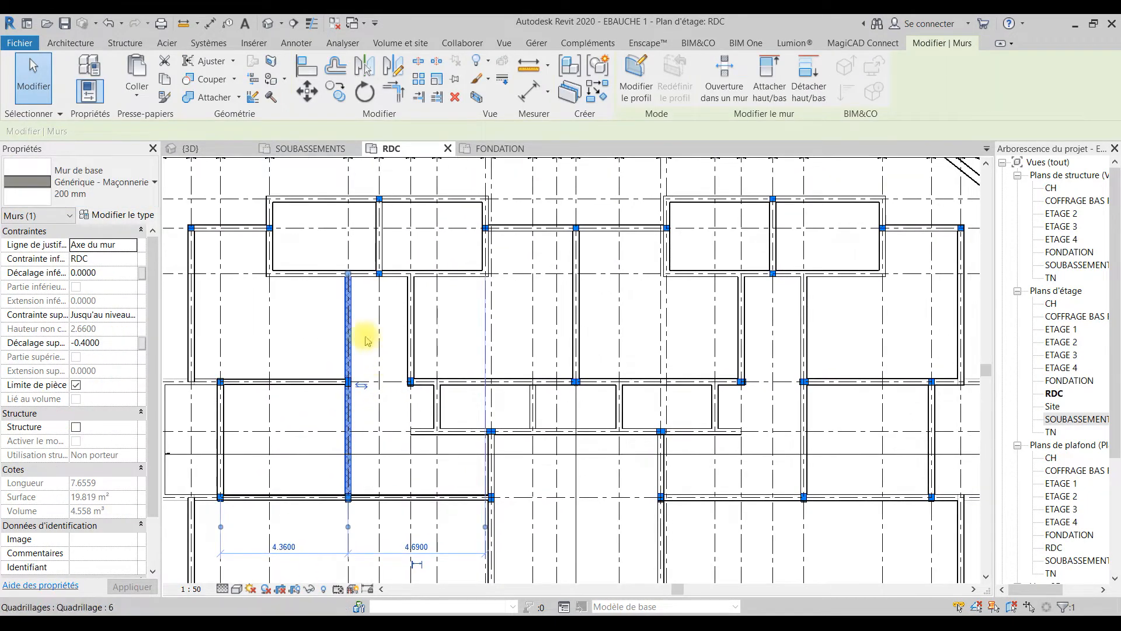
ctrl+click(300, 274)
ctrl+click(409, 321)
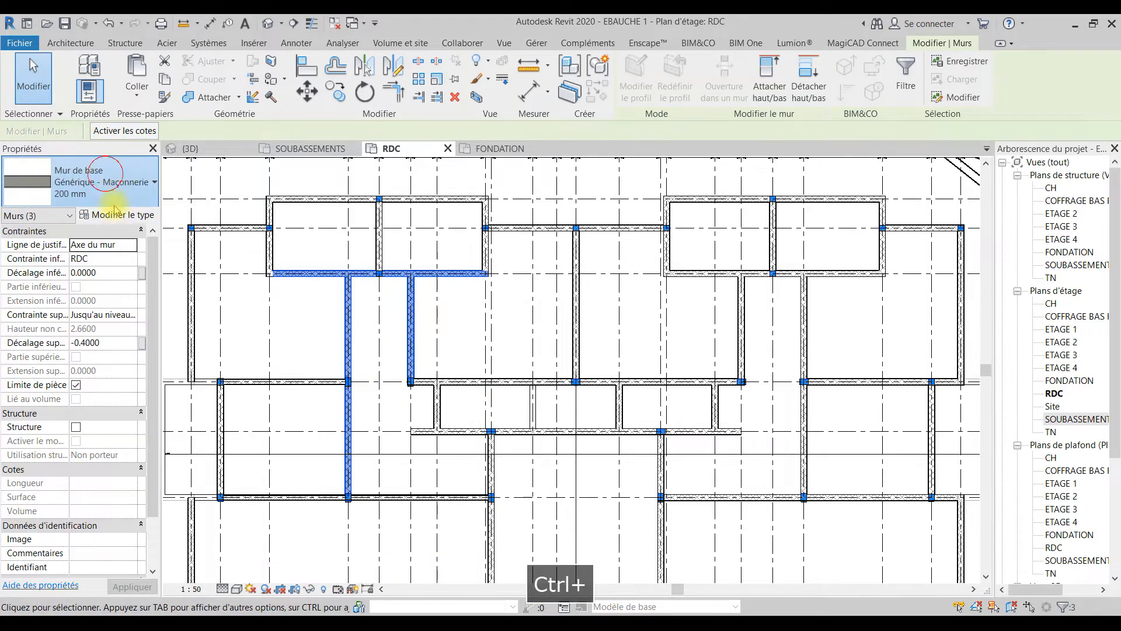
click(105, 174)
click(121, 556)
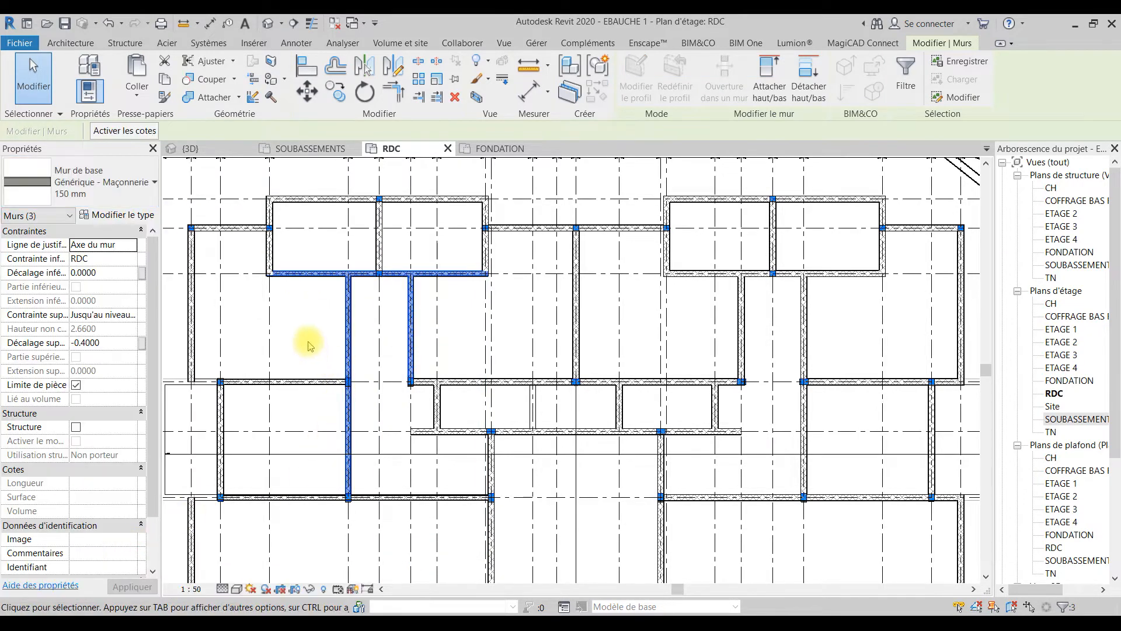
click(287, 243)
Step: Shorten the wall on grid line 4 so that its grid line I end stops at grid line H
scroll(272, 251, up, 1)
click(272, 251)
scroll(272, 251, up, 2)
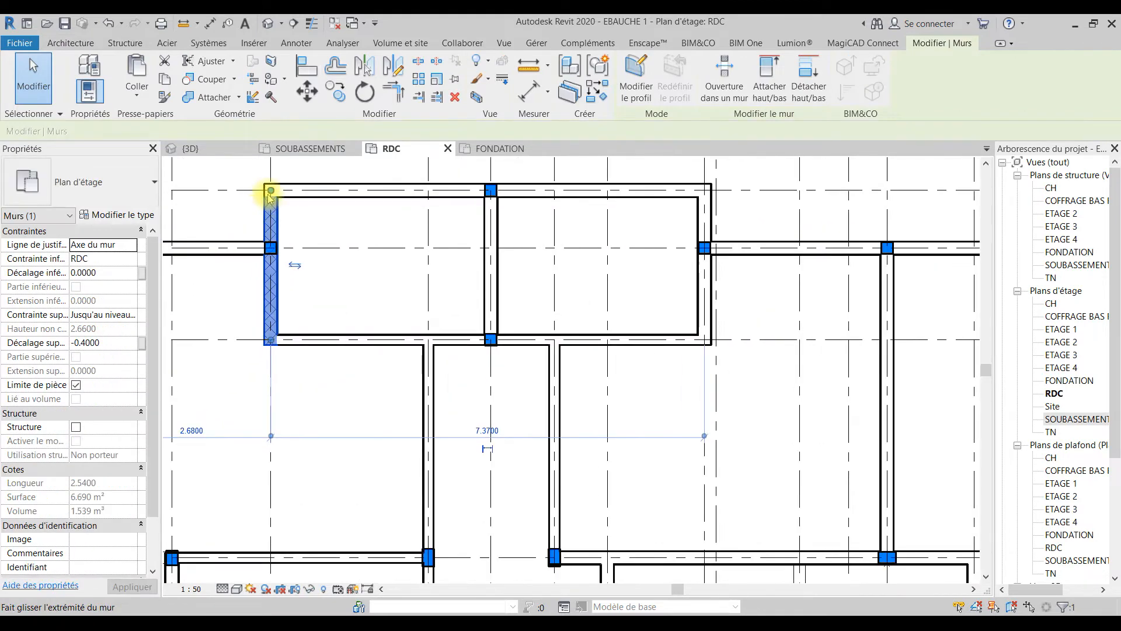
drag(271, 237, 269, 245)
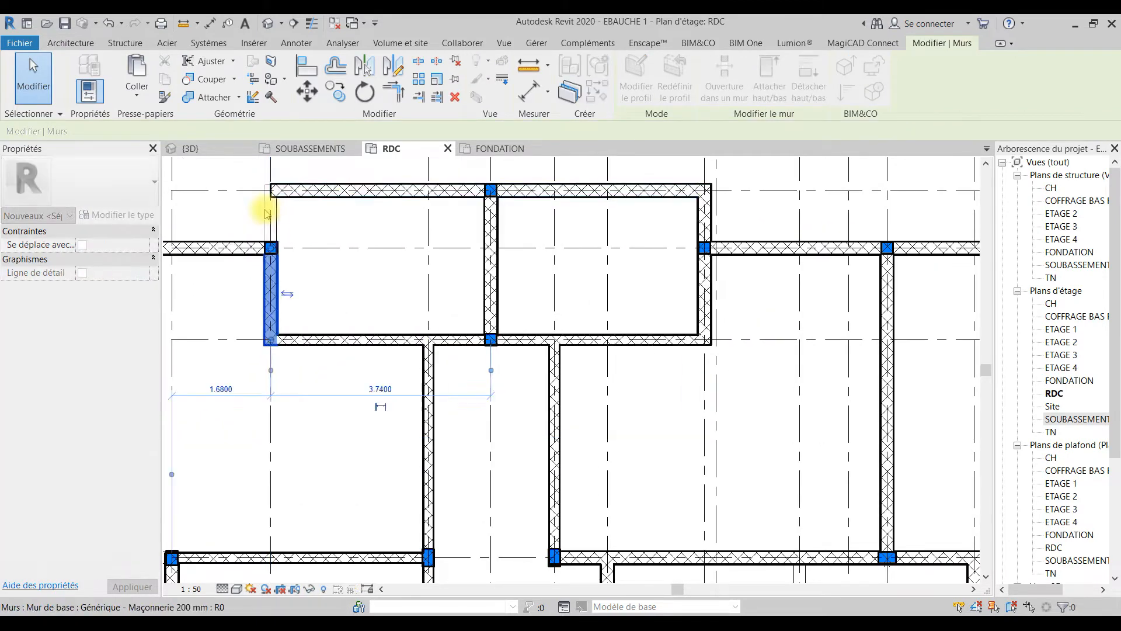
Step: Change the shortened grid line 4 wall and the grid line 6 wall between G and I to Générique - Maçonnerie 150 mm
click(492, 256)
mouse_move(492, 191)
mouse_down()
mouse_move(488, 253)
mouse_move(491, 190)
mouse_up()
click(271, 289)
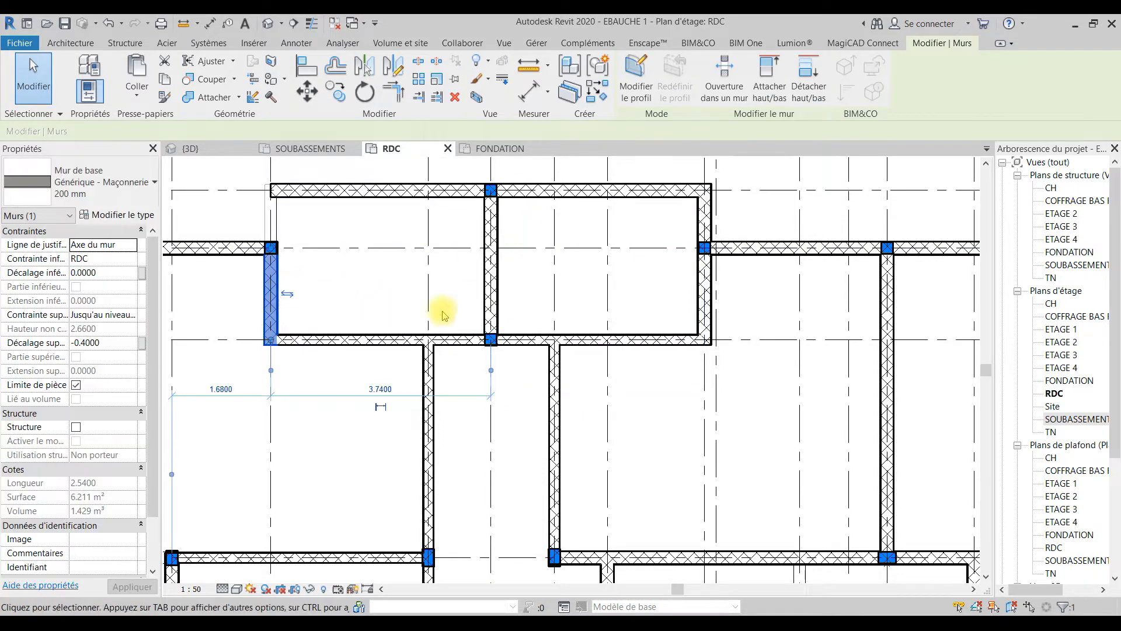
ctrl+click(496, 298)
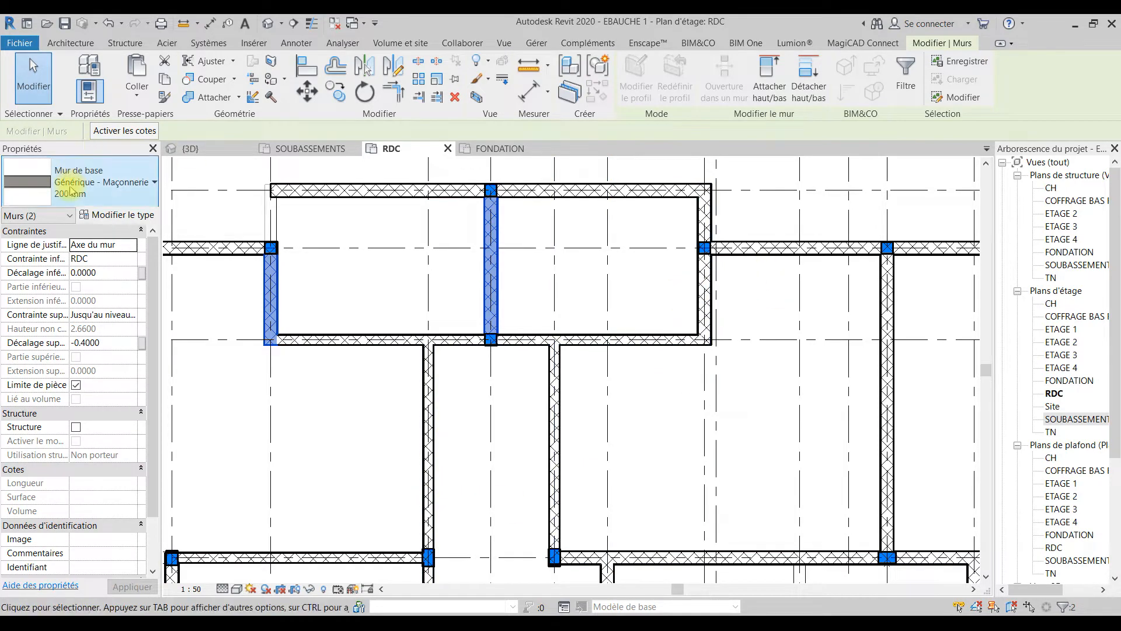
click(63, 170)
click(154, 558)
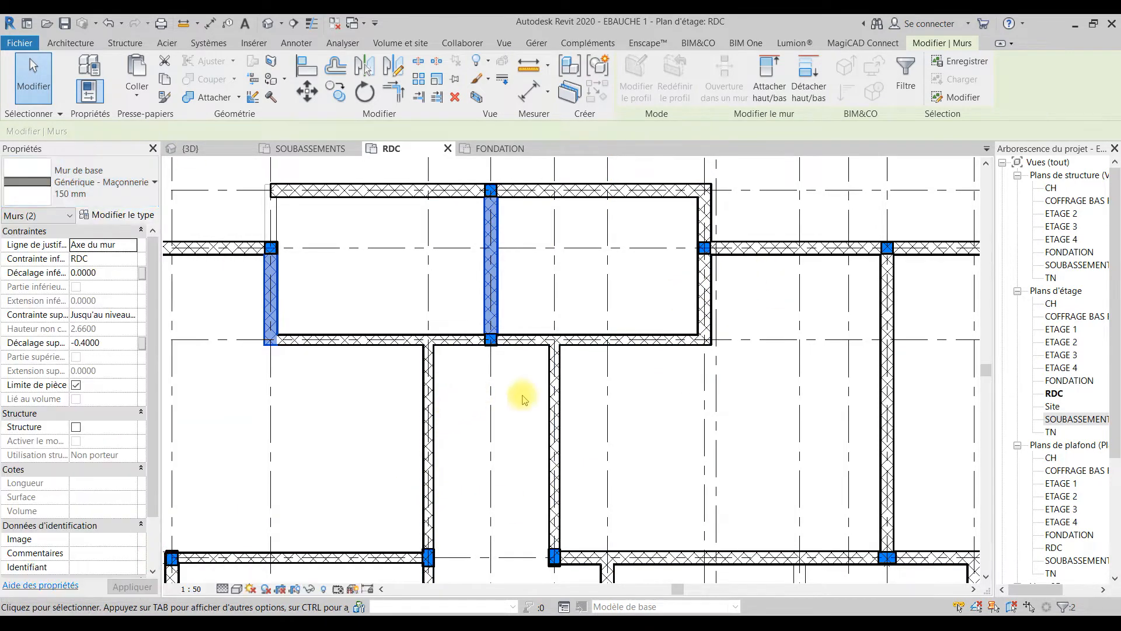
click(753, 408)
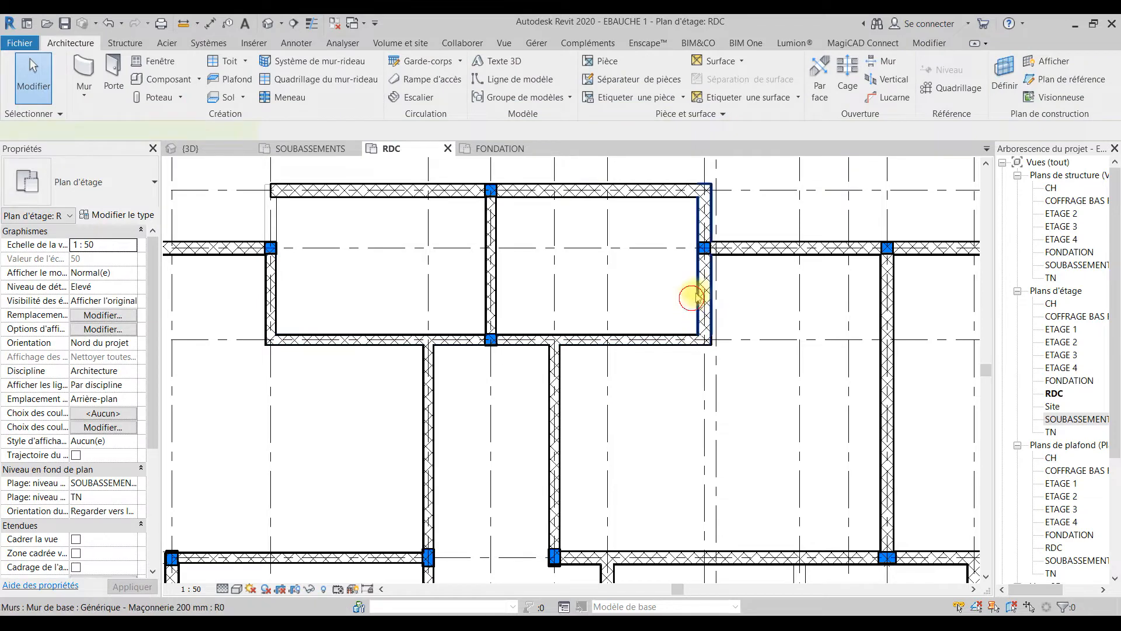
Step: Shorten the grid line 9 wall from grid line I to grid line H and change its type to Générique - Maçonnerie 150 mm
click(703, 188)
drag(704, 191, 705, 246)
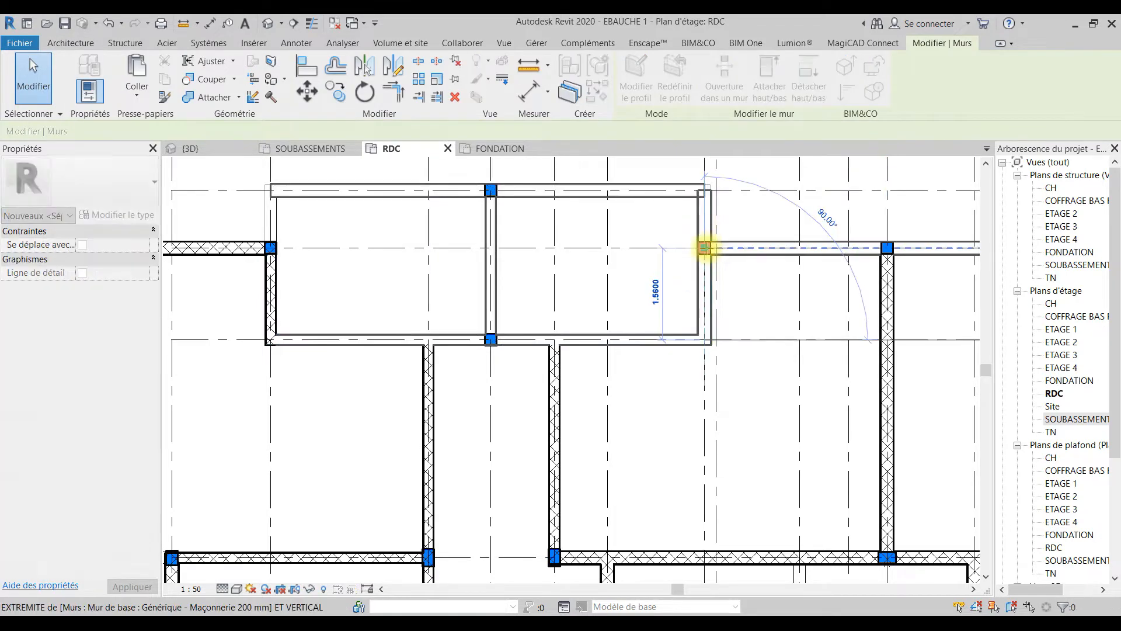
click(106, 177)
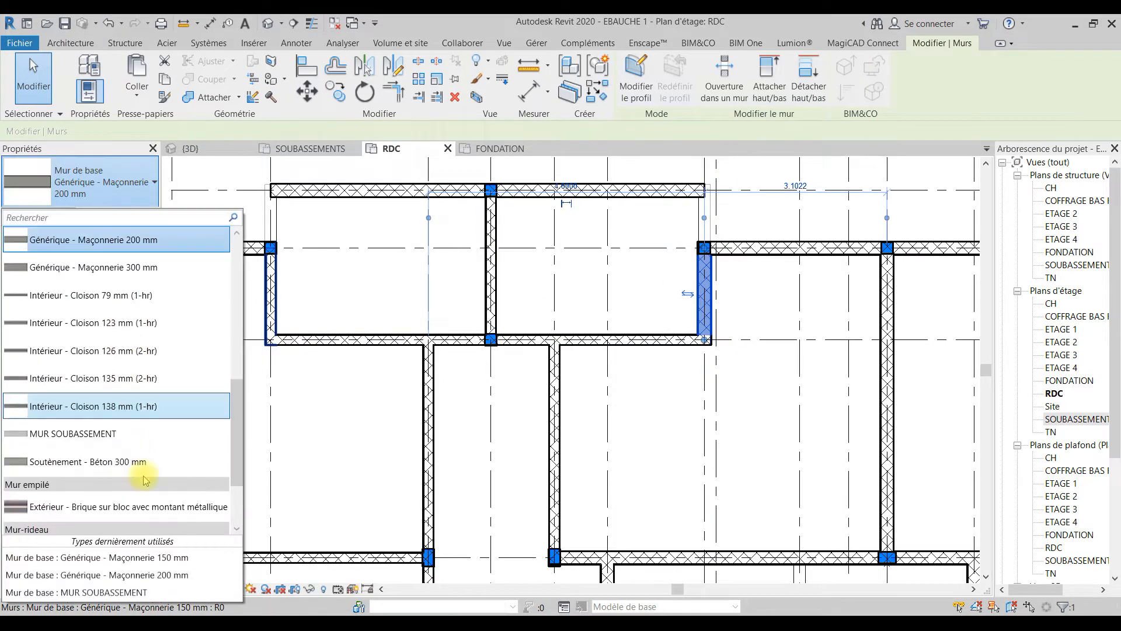
click(146, 558)
scroll(456, 275, down, 2)
middle_drag(538, 348, 392, 233)
click(422, 255)
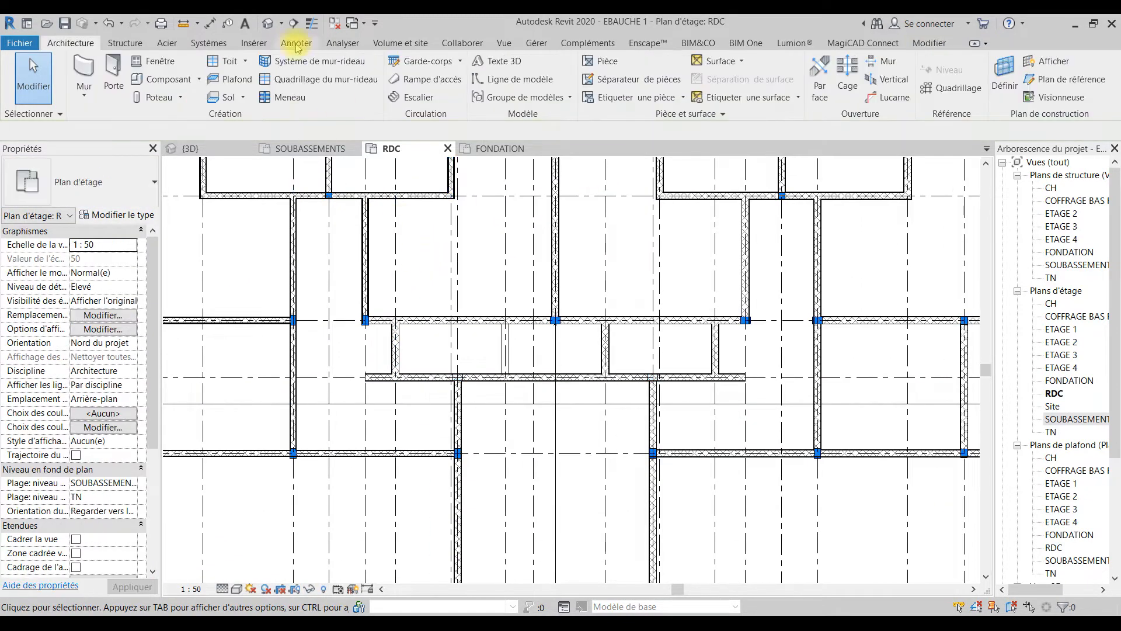
scroll(370, 213, up, 3)
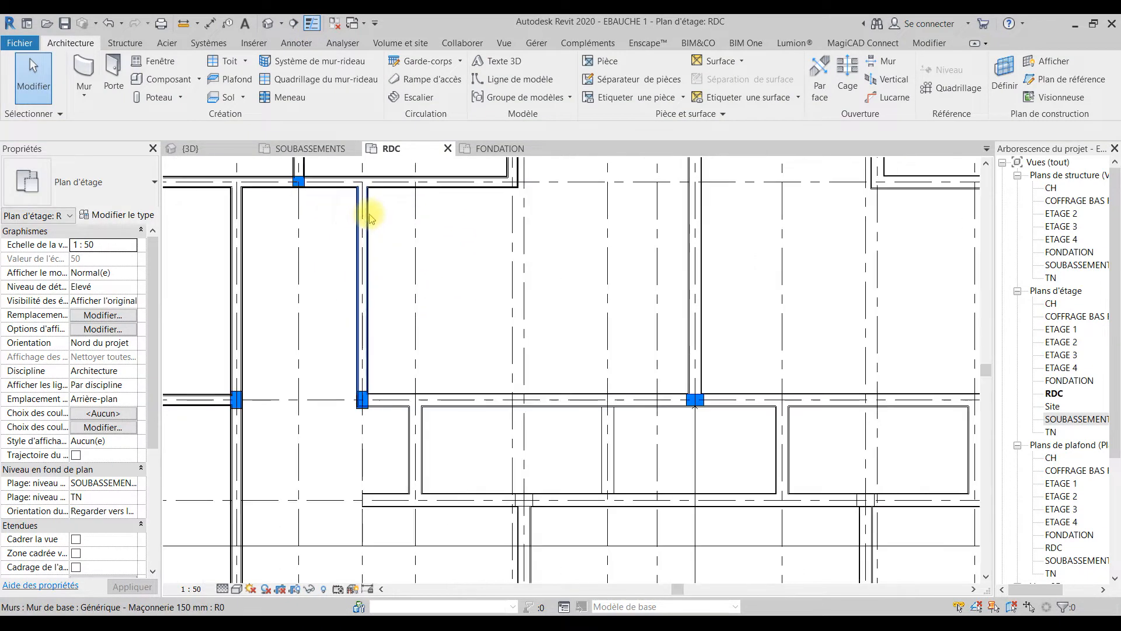
click(312, 23)
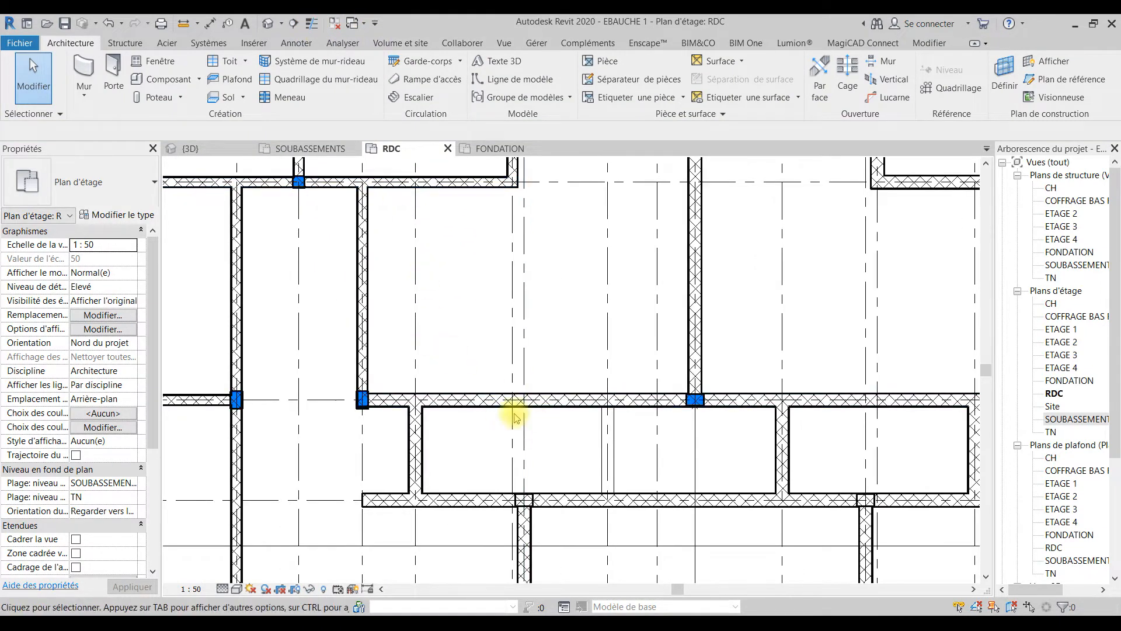
scroll(503, 424, down, 4)
middle_drag(514, 422, 595, 419)
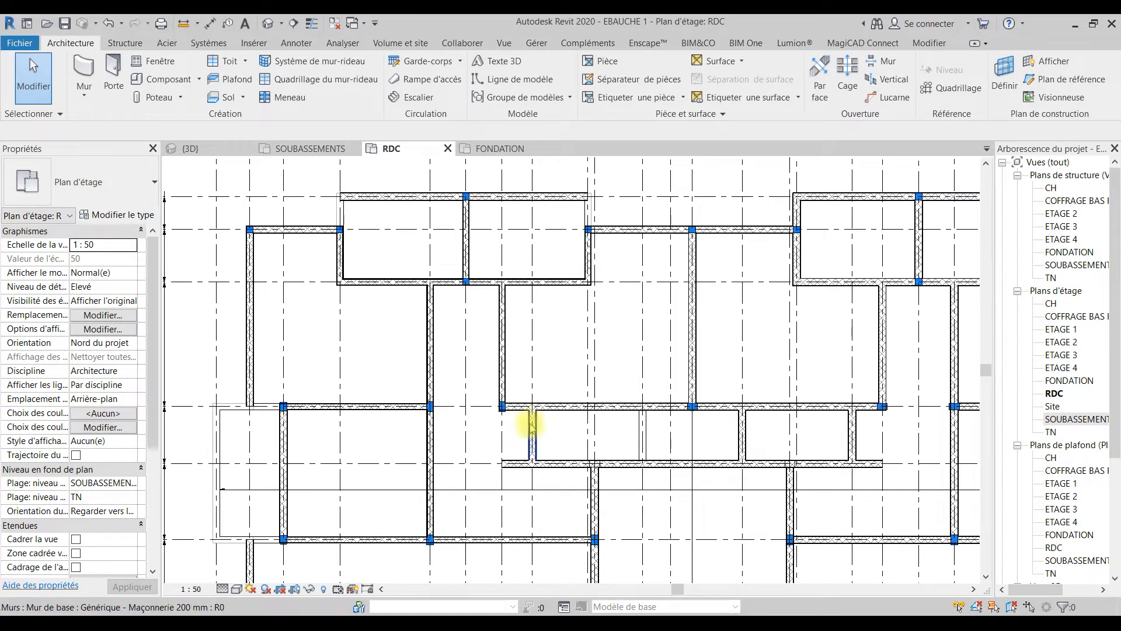
click(545, 408)
ctrl+click(514, 465)
ctrl+click(596, 488)
middle_drag(663, 518, 594, 315)
middle_drag(619, 271, 628, 419)
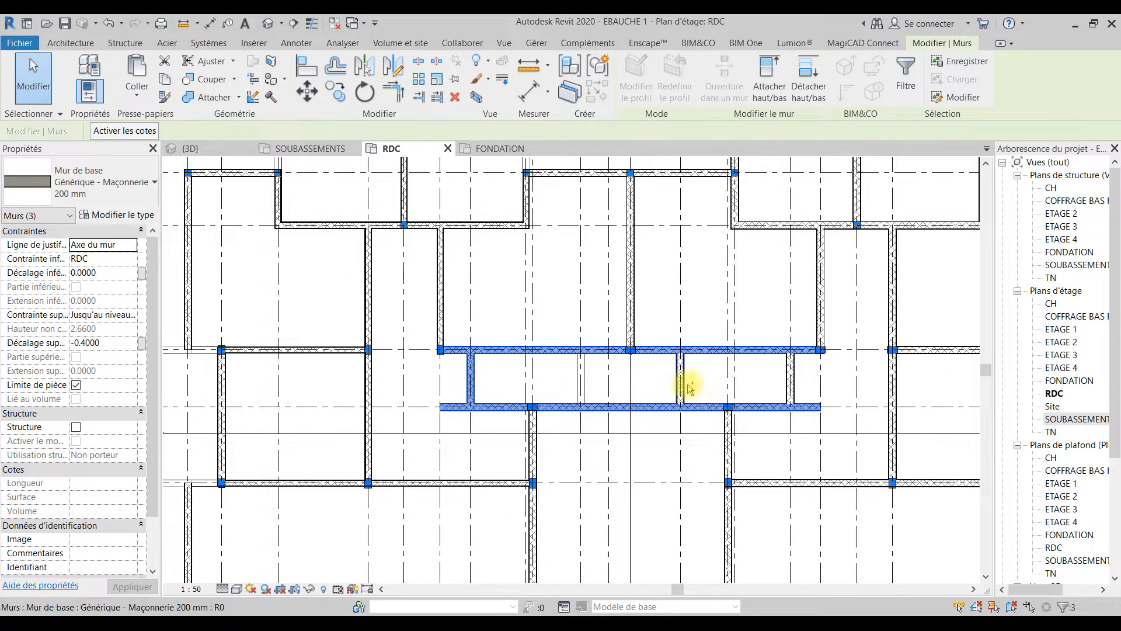
ctrl+click(589, 380)
key(Escape)
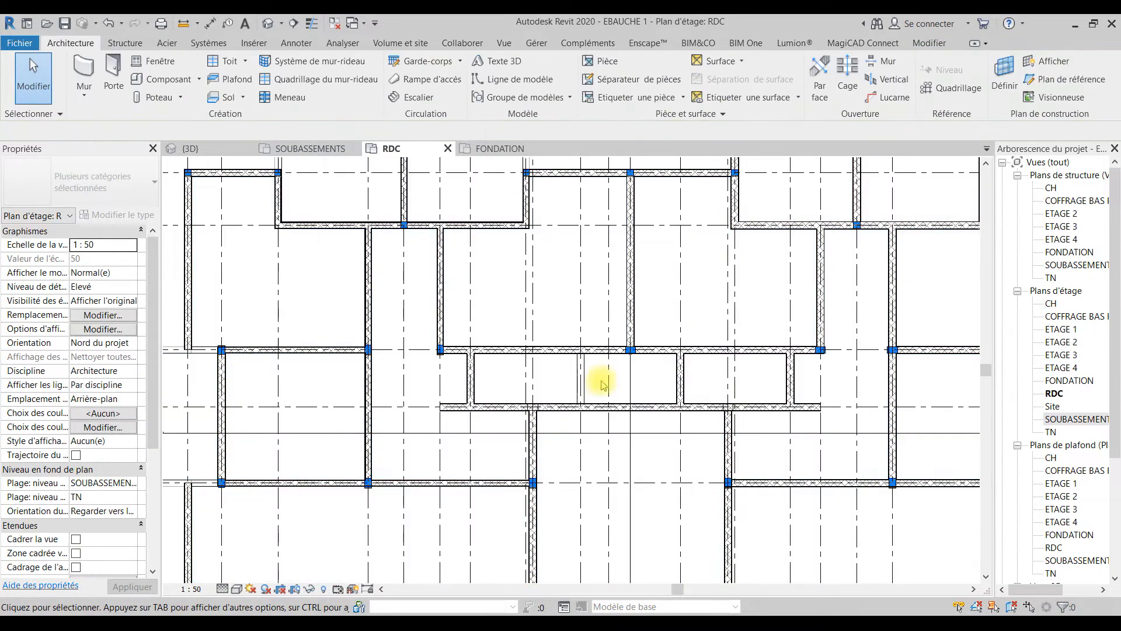
Step: Draw a Générique - Maçonnerie 150 mm wall on grid line 11 from grid line F to grid line E
scroll(601, 380, up, 4)
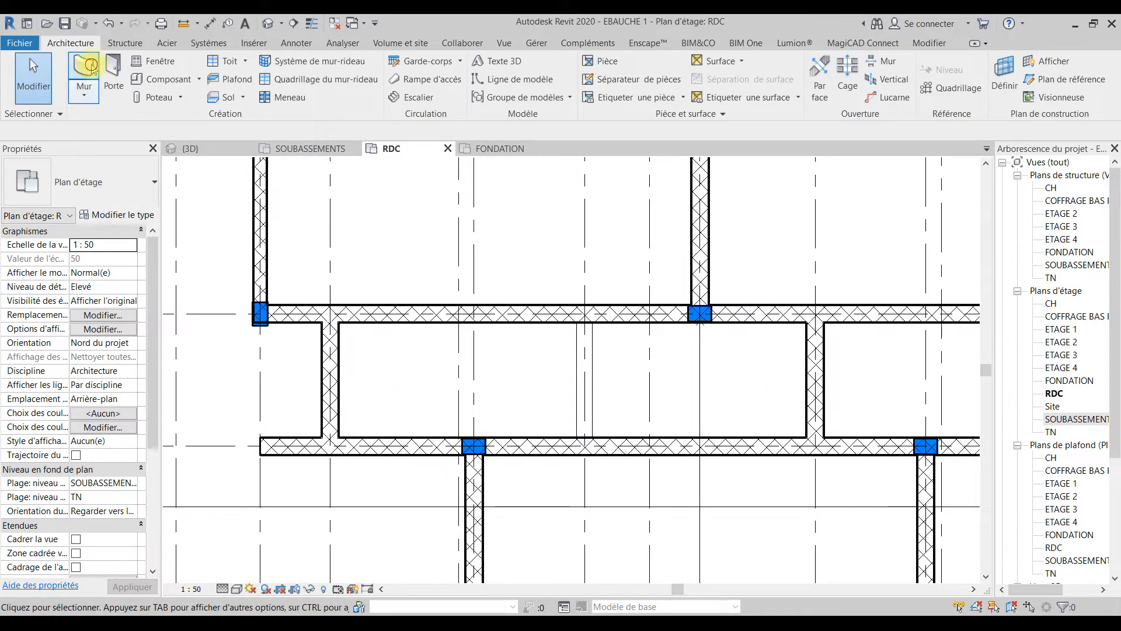
key(w)
key(a)
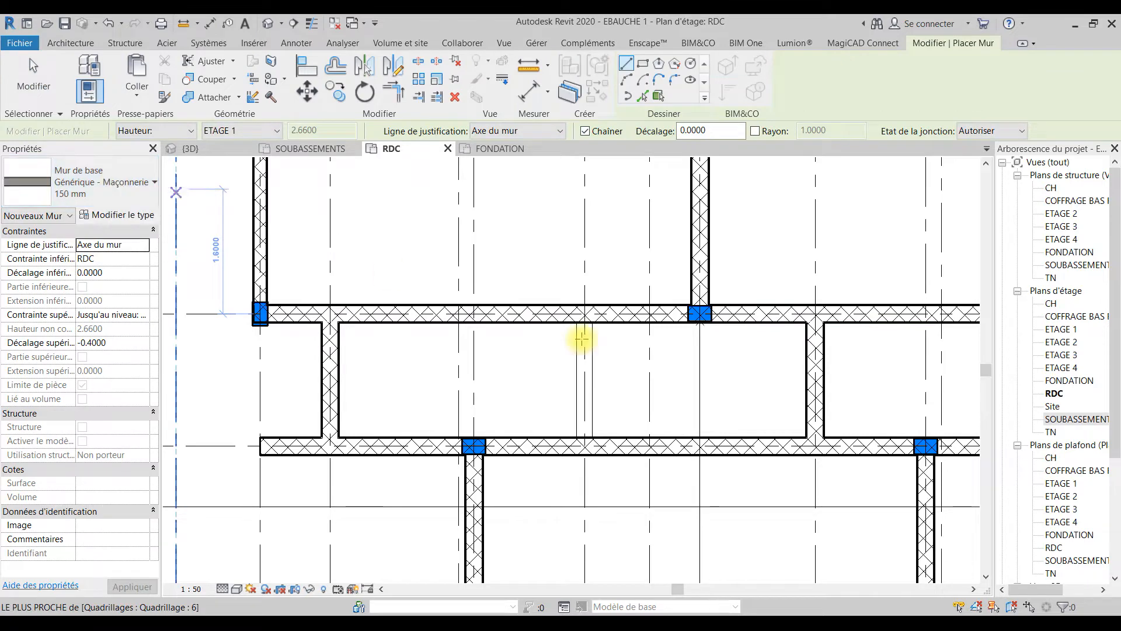
click(584, 314)
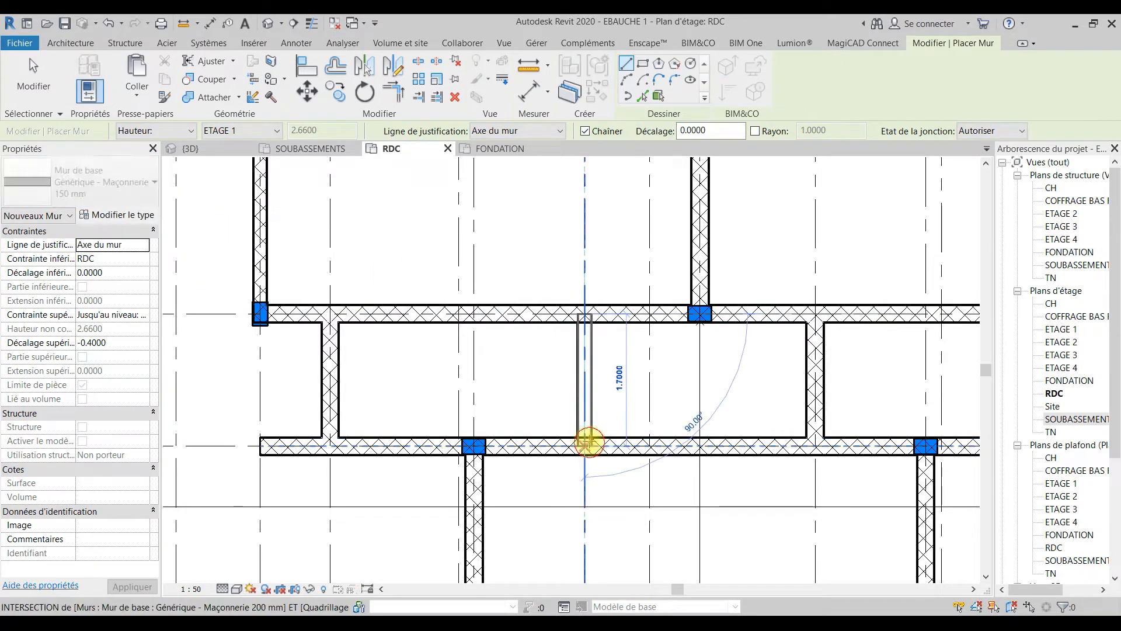
click(585, 437)
scroll(598, 446, down, 2)
key(Escape)
key(Escape)
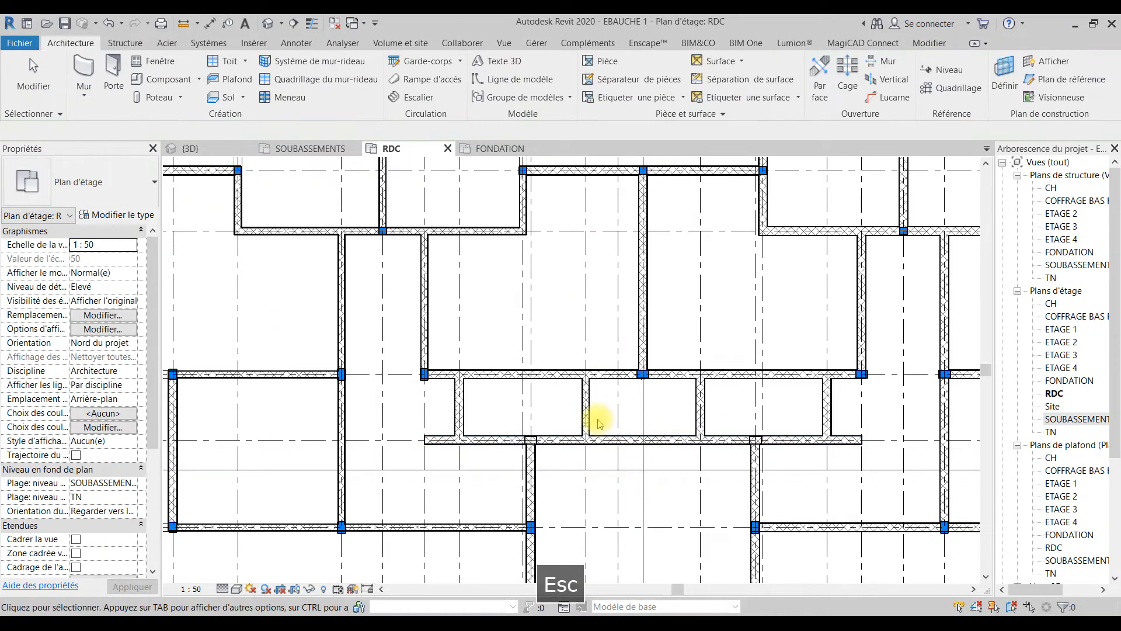
Step: Change the walls on and between E and F, the grid line 10, 13 and 15 walls, and interior walls from 15 to 23 to Générique - Maçonnerie 150 mm
click(595, 418)
ctrl+click(432, 375)
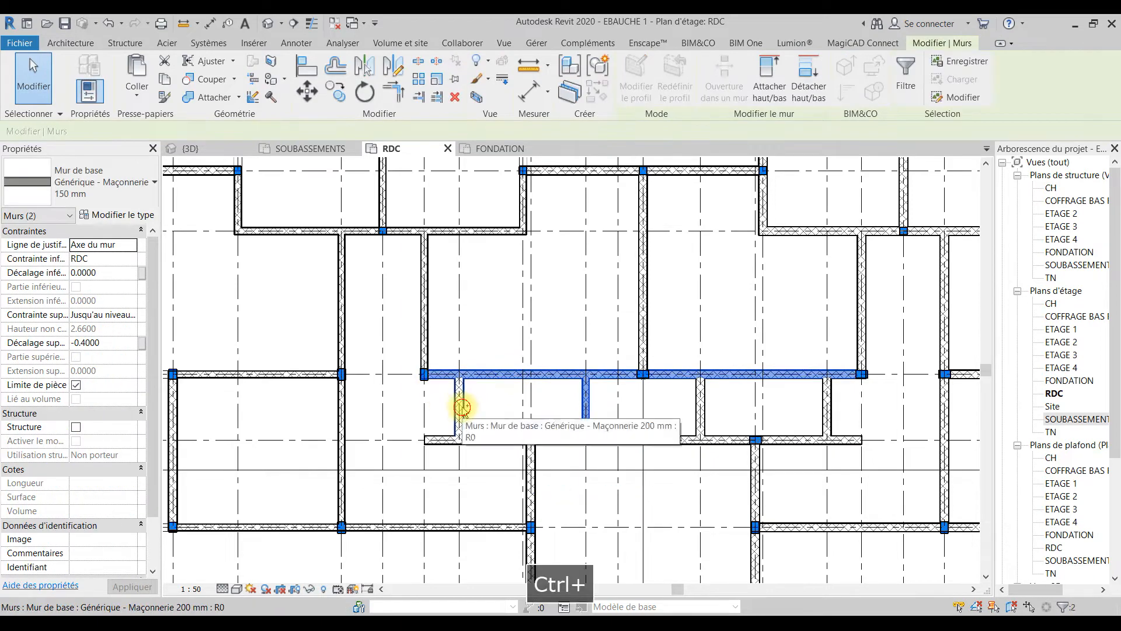
ctrl+click(458, 409)
ctrl+click(440, 444)
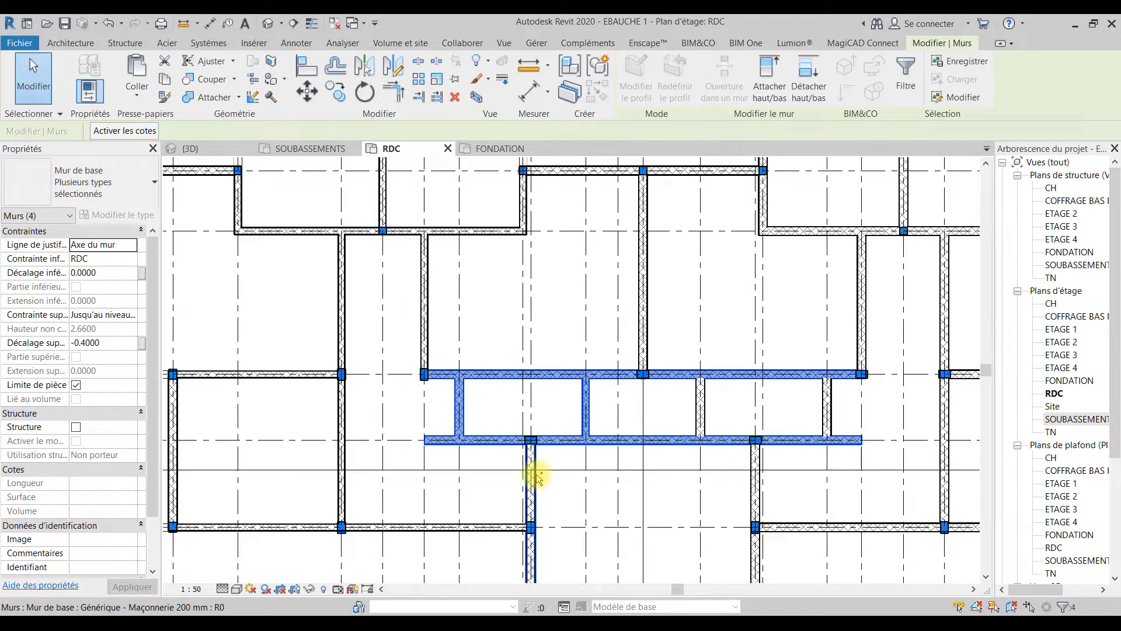
ctrl+click(700, 415)
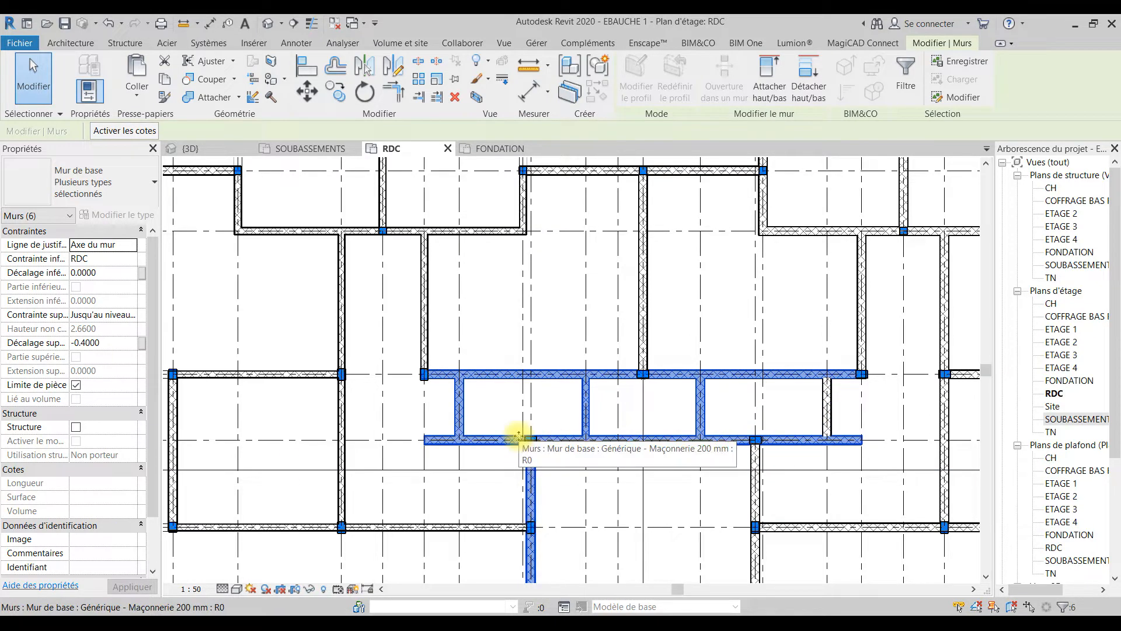
shift+click(536, 477)
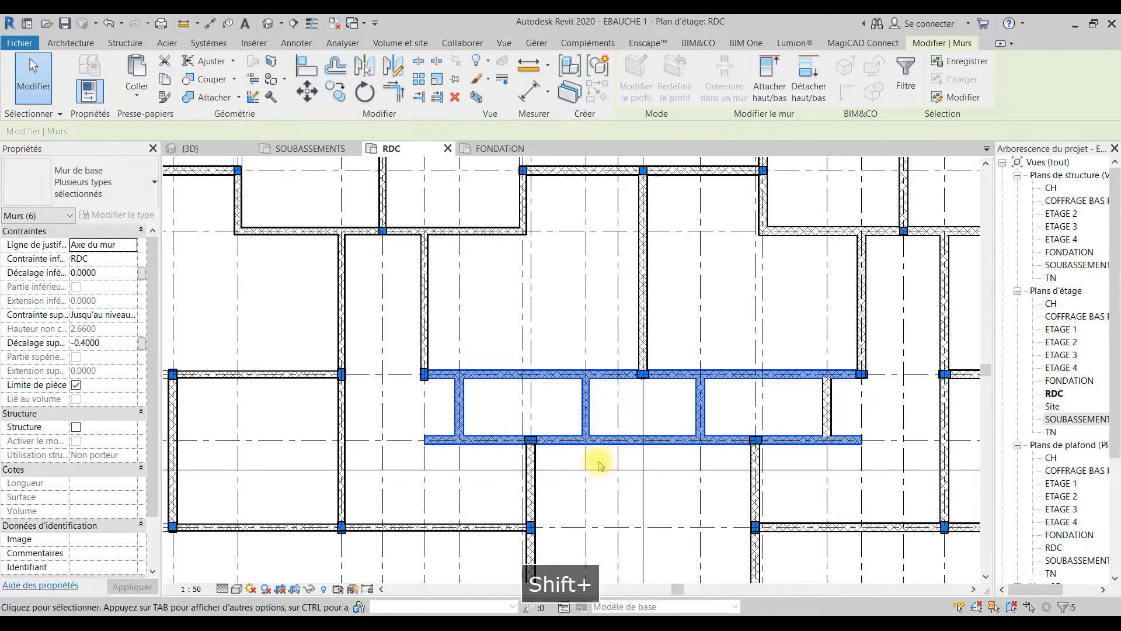
ctrl+click(826, 417)
scroll(774, 455, down, 2)
scroll(735, 431, down, 2)
middle_drag(735, 430, 635, 332)
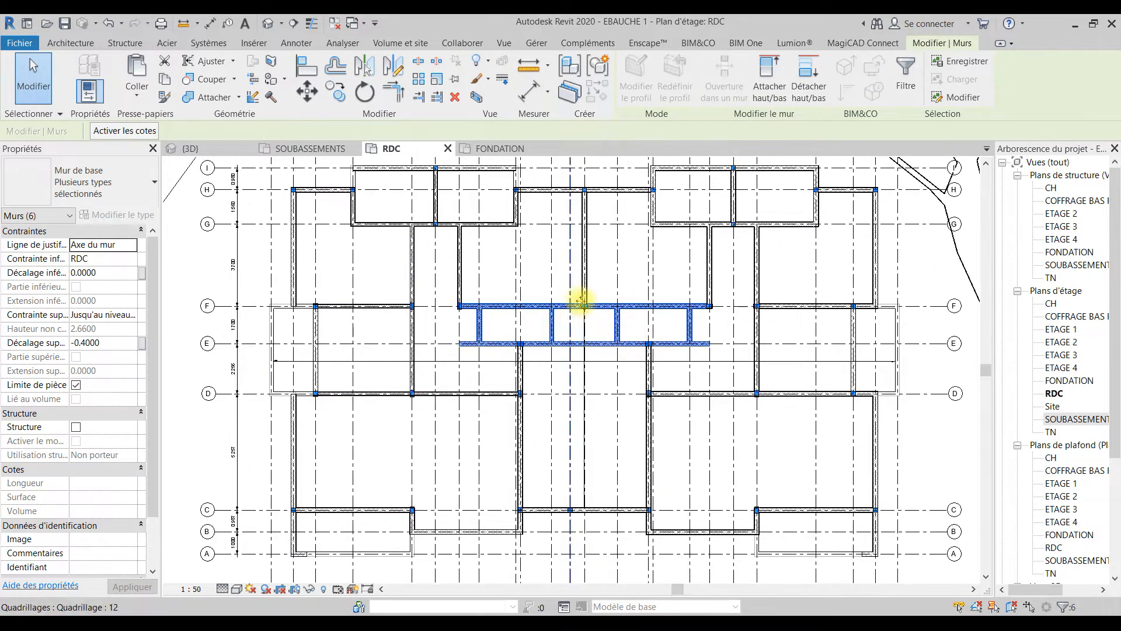
ctrl+click(621, 269)
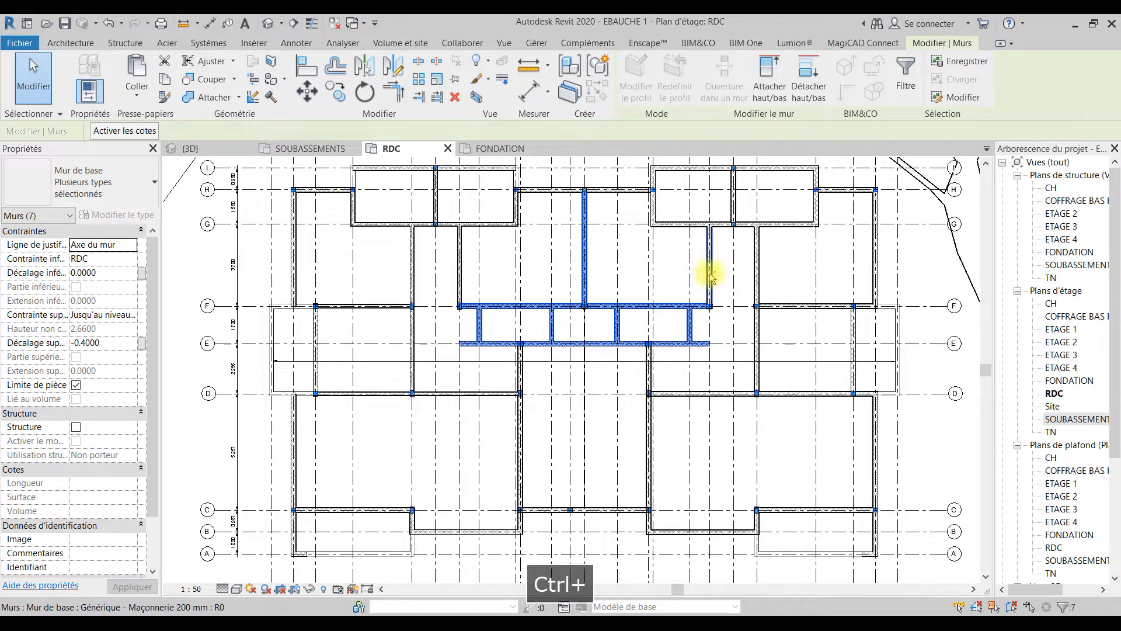
ctrl+click(670, 224)
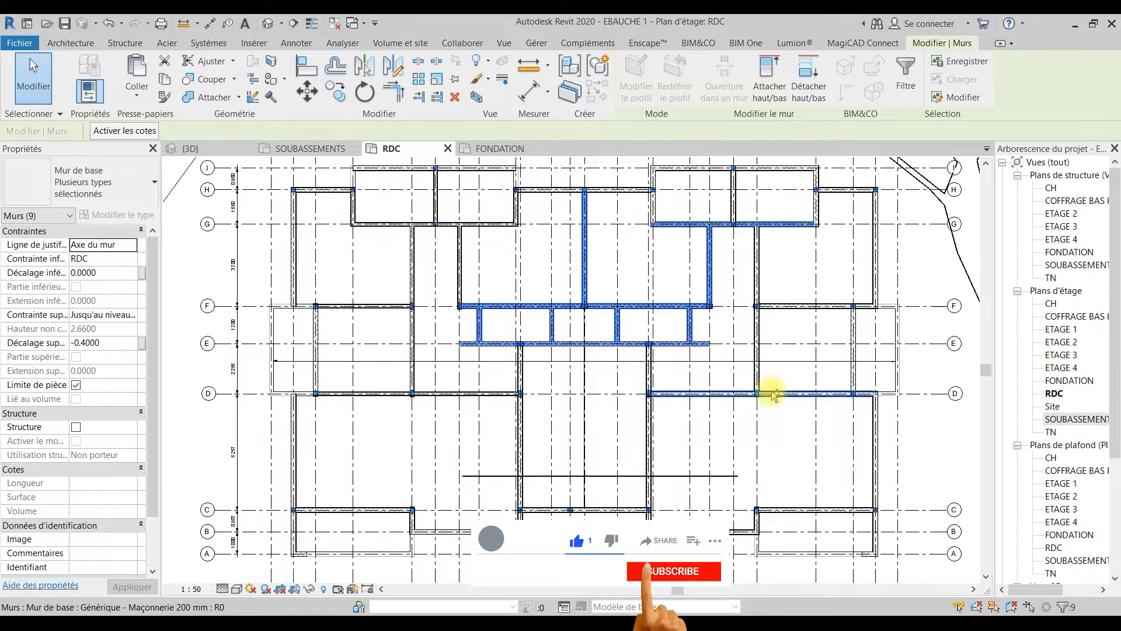
ctrl+click(705, 395)
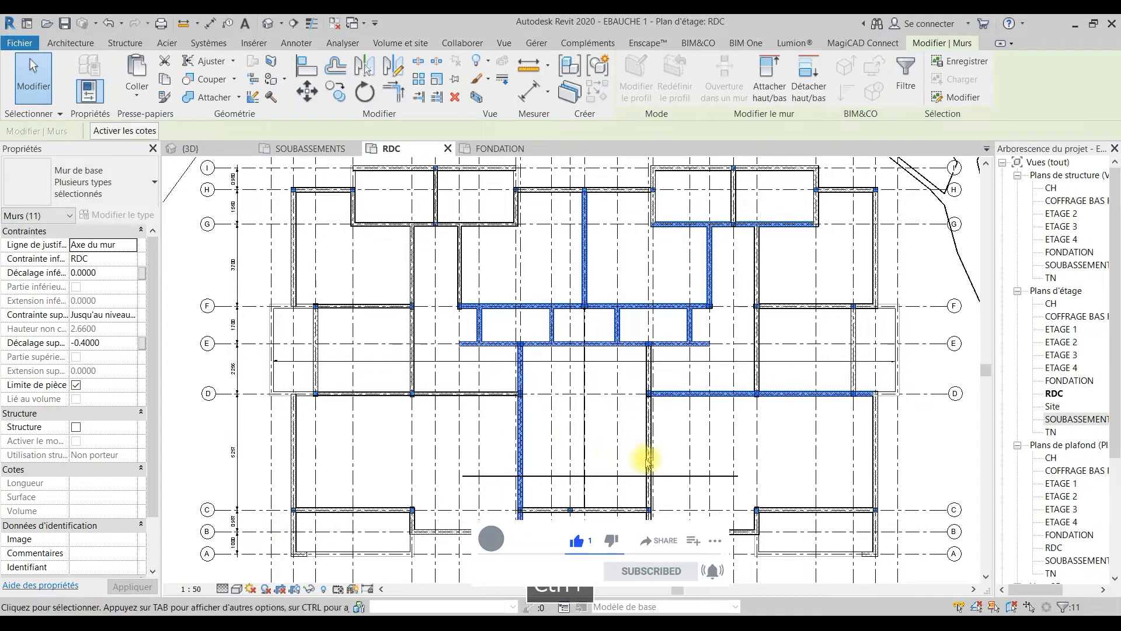
ctrl+click(796, 306)
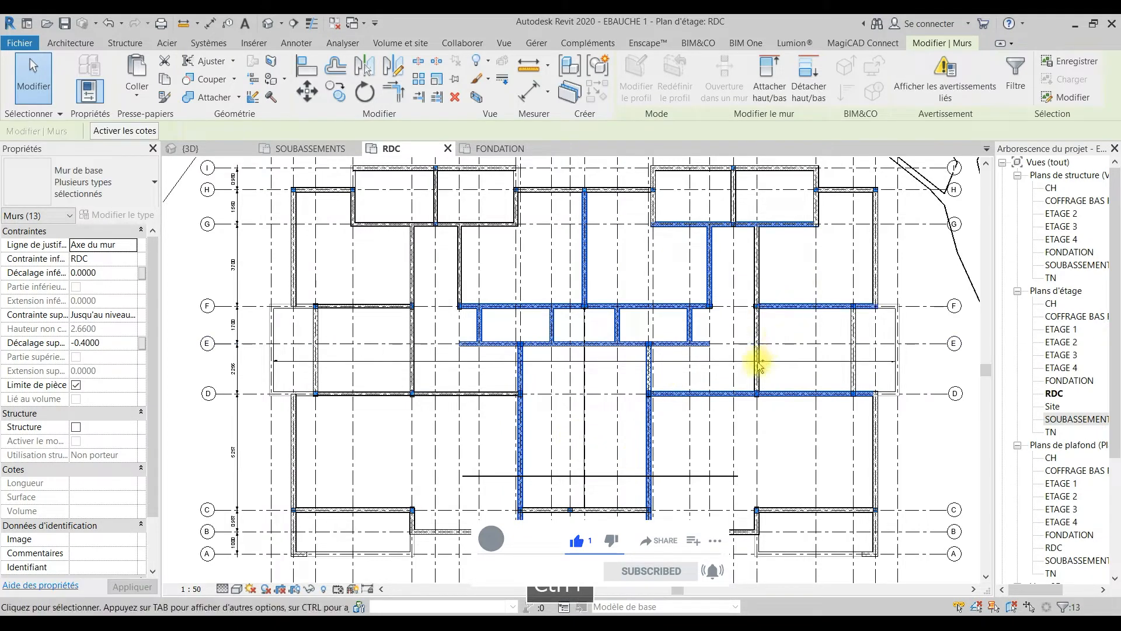
ctrl+click(818, 212)
ctrl+click(655, 208)
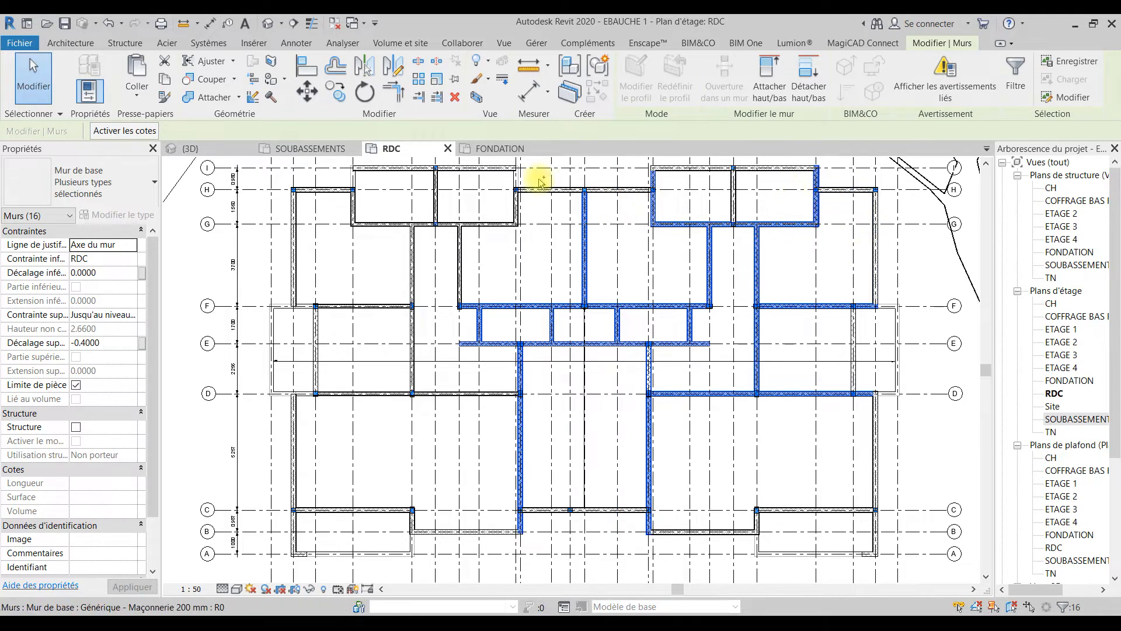
click(120, 181)
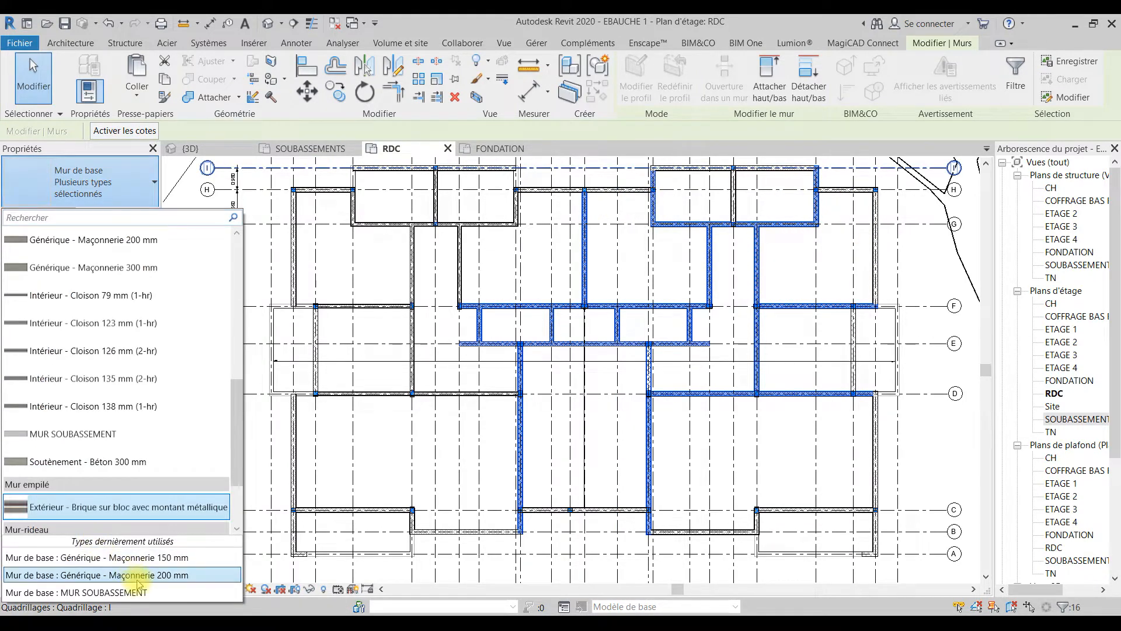
click(151, 559)
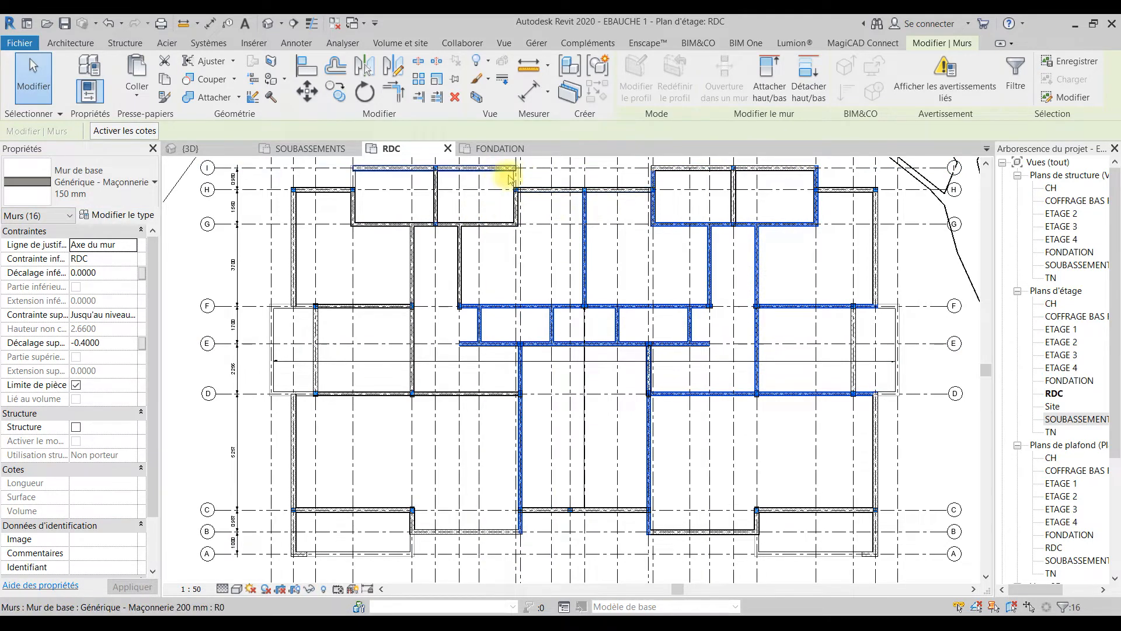
scroll(244, 391, up, 5)
key(Escape)
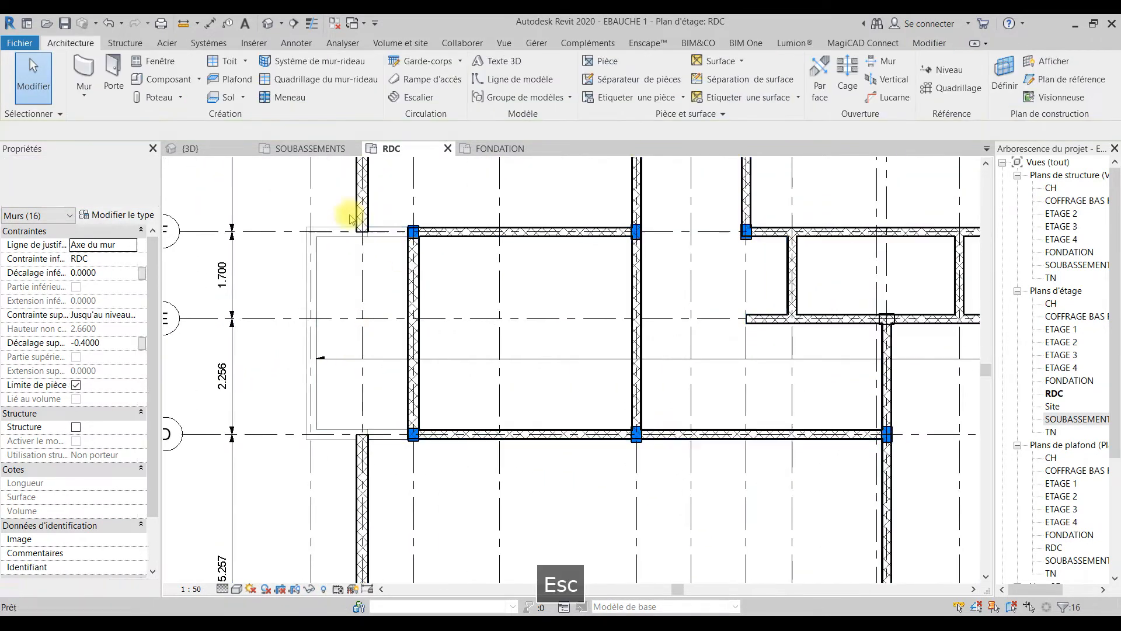
Step: Draw a Générique - Maçonnerie 200 mm wall along grid line D from grid line 3 to 1, with a short return towards grid line E
click(84, 67)
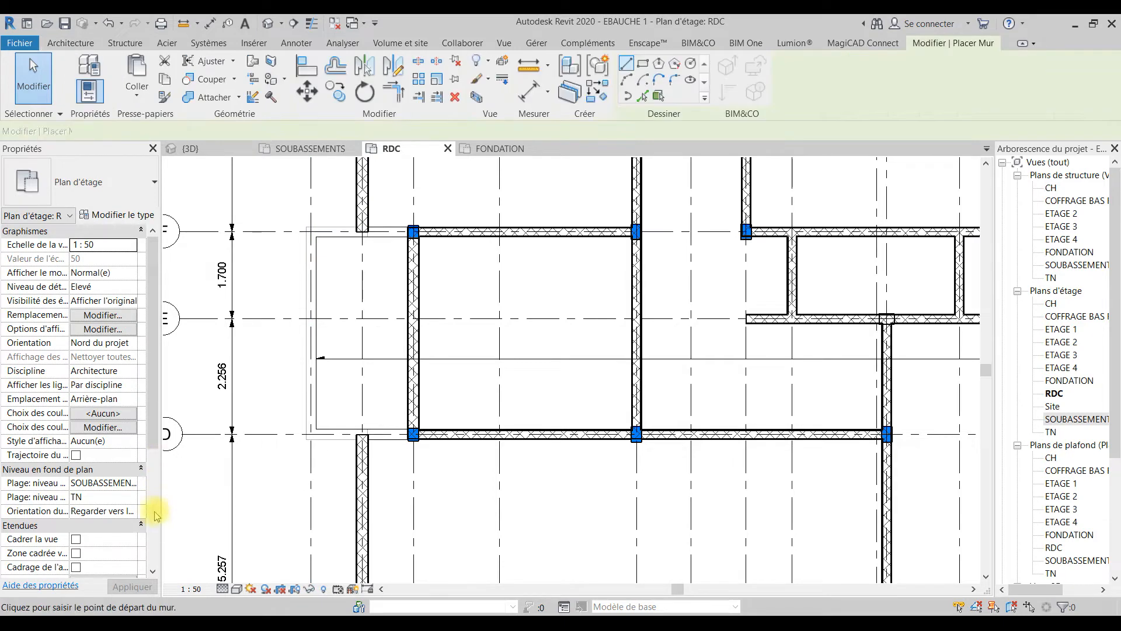
click(105, 182)
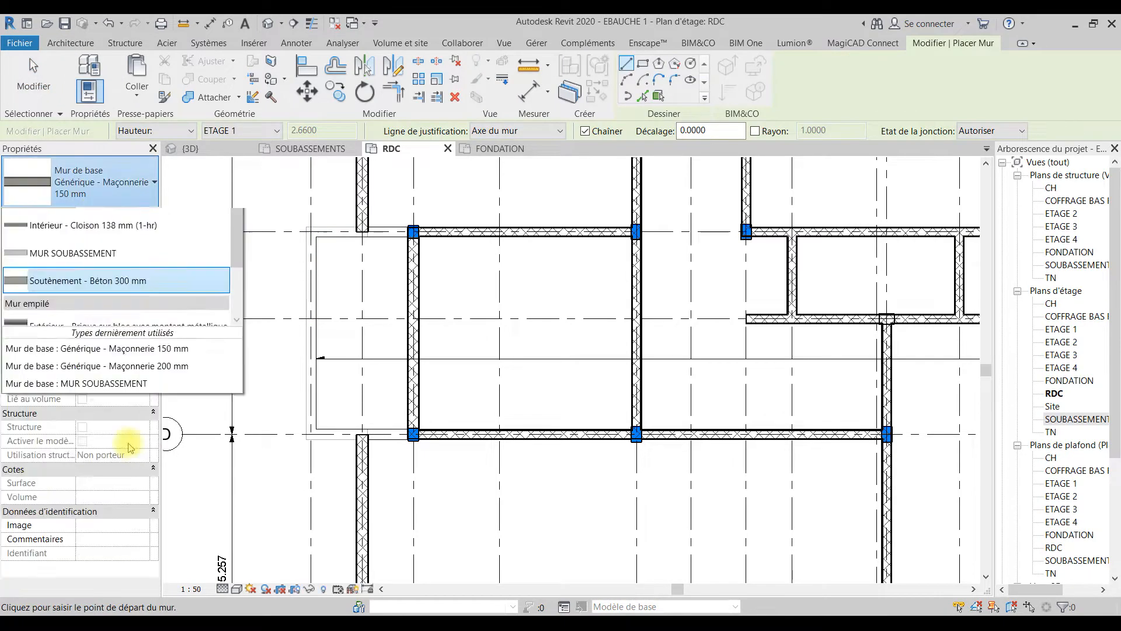
click(163, 575)
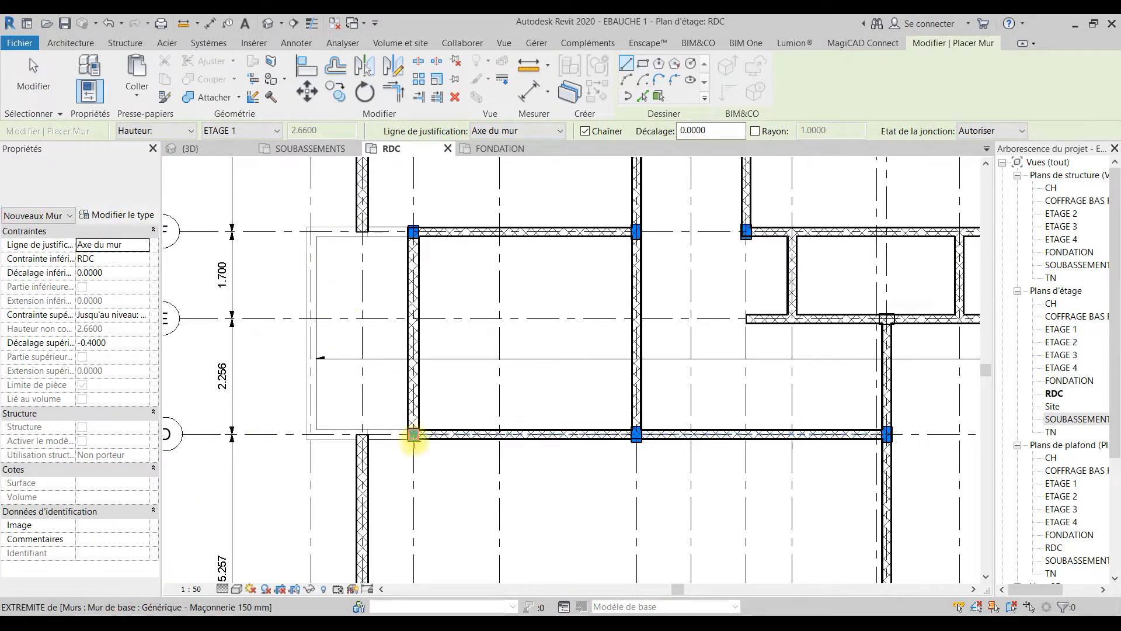
click(308, 433)
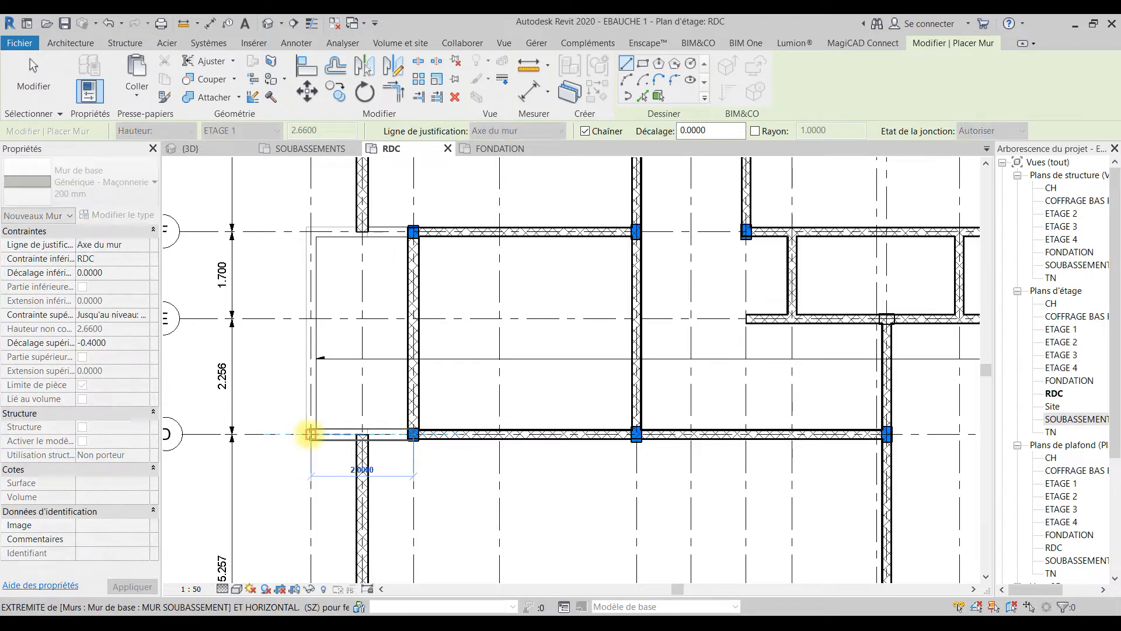
scroll(310, 401, up, 3)
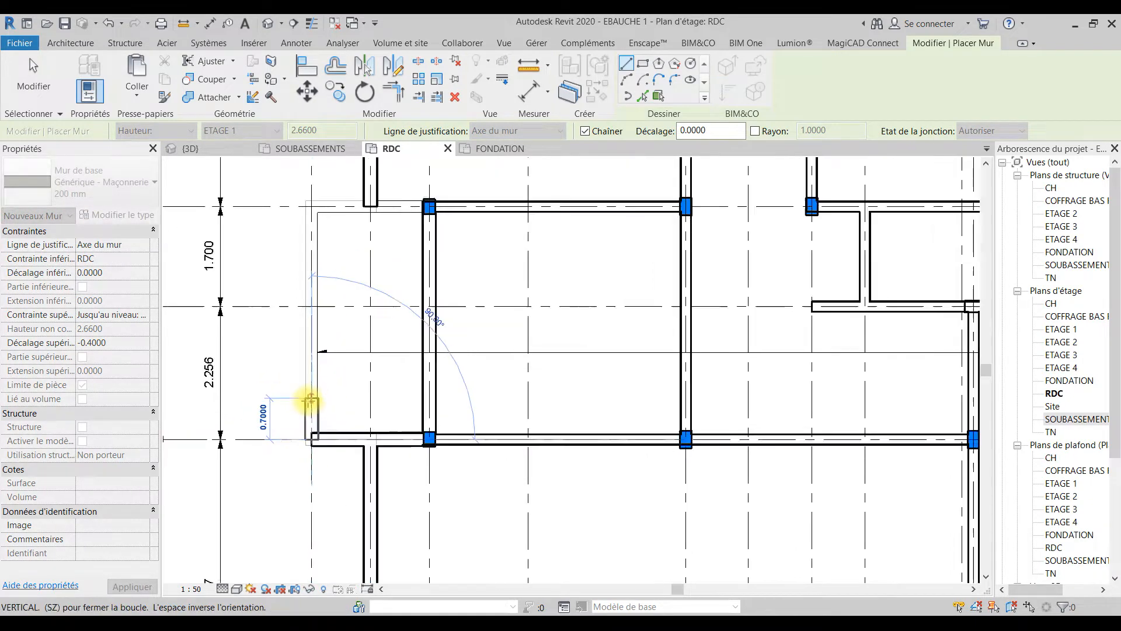
click(324, 424)
scroll(325, 431, down, 2)
middle_drag(326, 431, 336, 529)
key(Escape)
Step: Draw the matching 200 mm wall along grid line F from grid line 3 to 1, with a short return towards grid line E
click(439, 317)
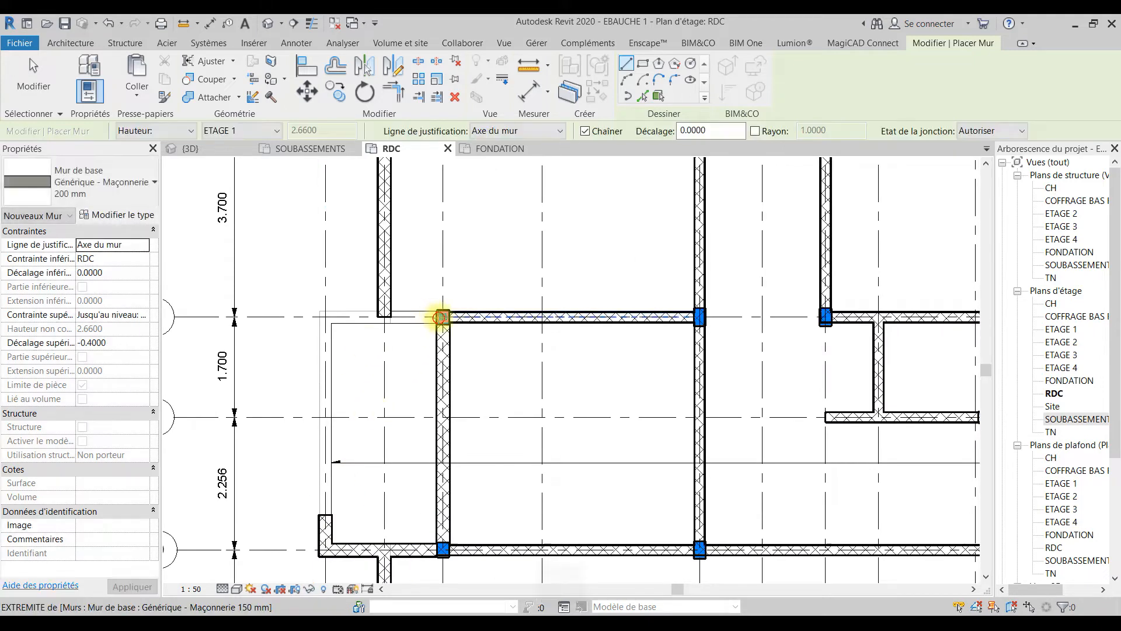
click(326, 317)
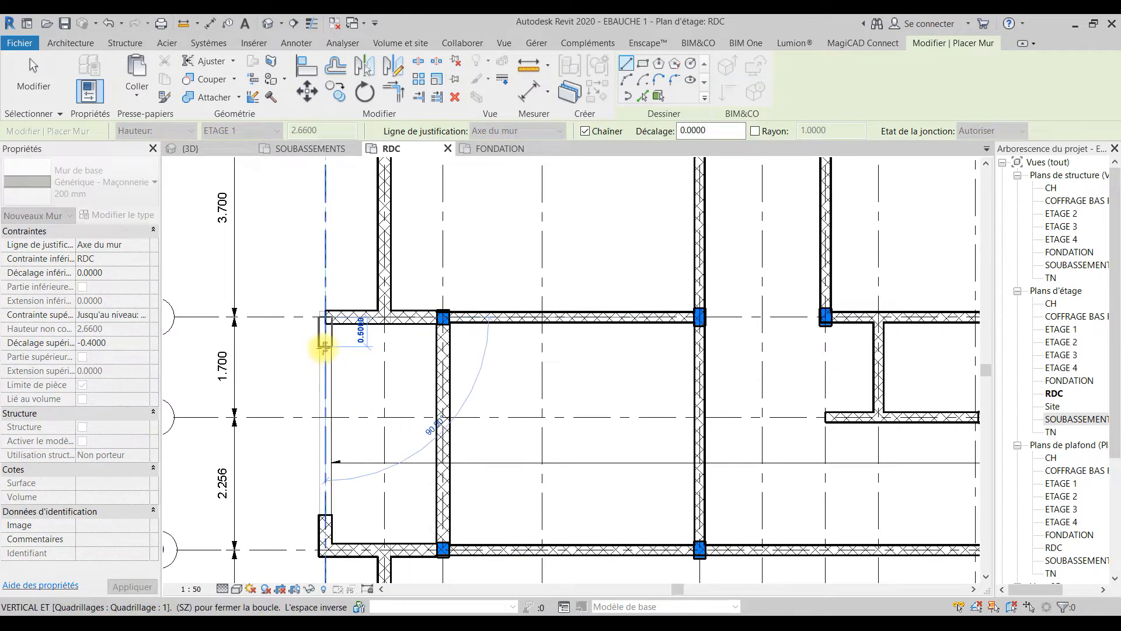
key(Escape)
scroll(324, 349, down, 5)
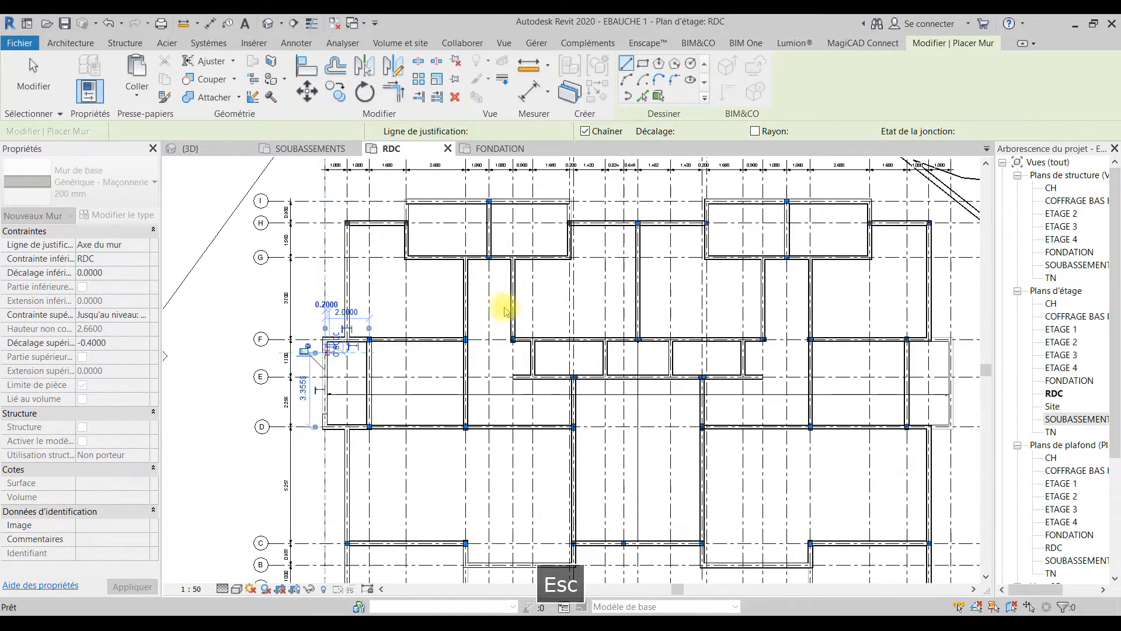
Step: Draw Générique - Maçonnerie 200 mm walls between grid lines H and I on grid lines 4 and 9
middle_drag(457, 283, 459, 472)
scroll(401, 362, up, 3)
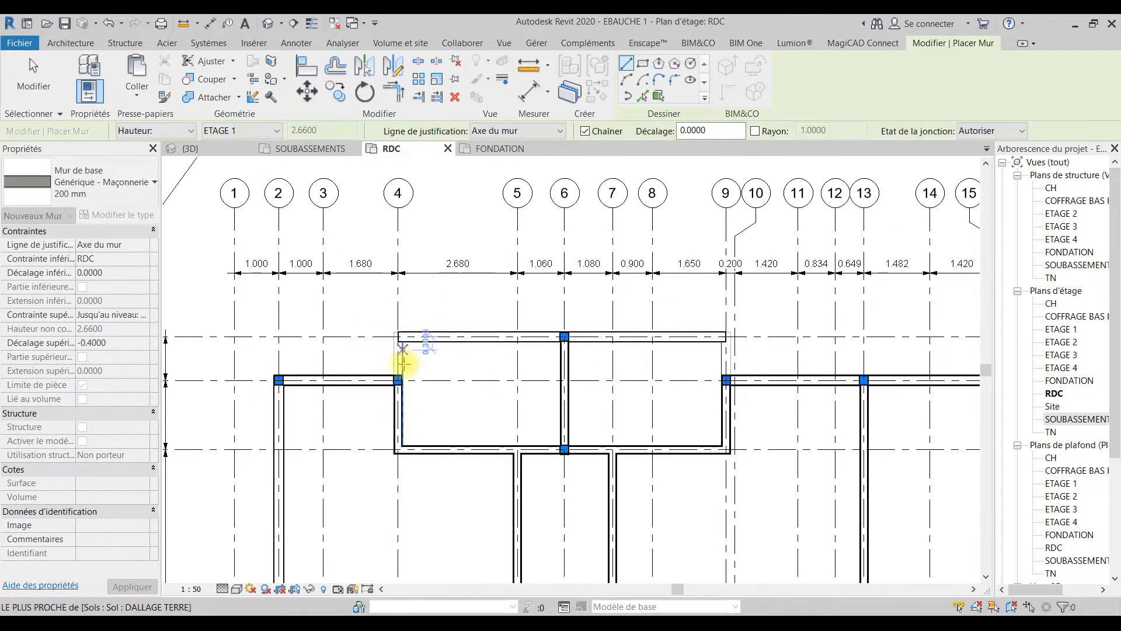
click(398, 376)
click(398, 336)
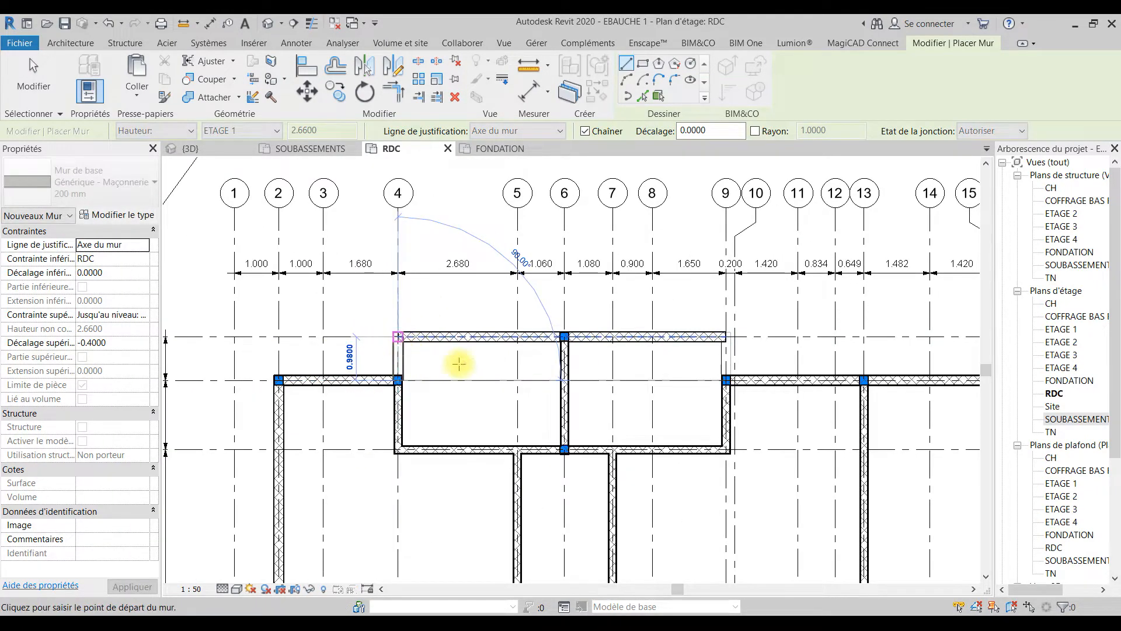
key(Escape)
click(725, 337)
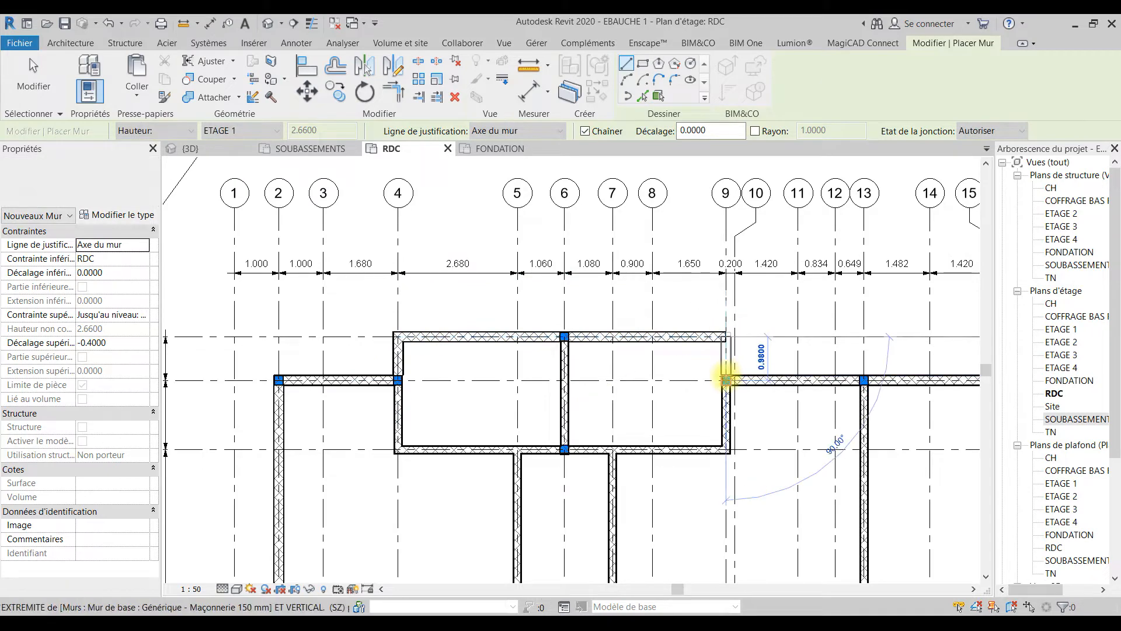
click(726, 380)
Step: Shorten the wall on grid line 16 so that its grid line I end stops at grid line H
scroll(668, 368, down, 1)
middle_drag(668, 369, 400, 358)
scroll(401, 358, down, 2)
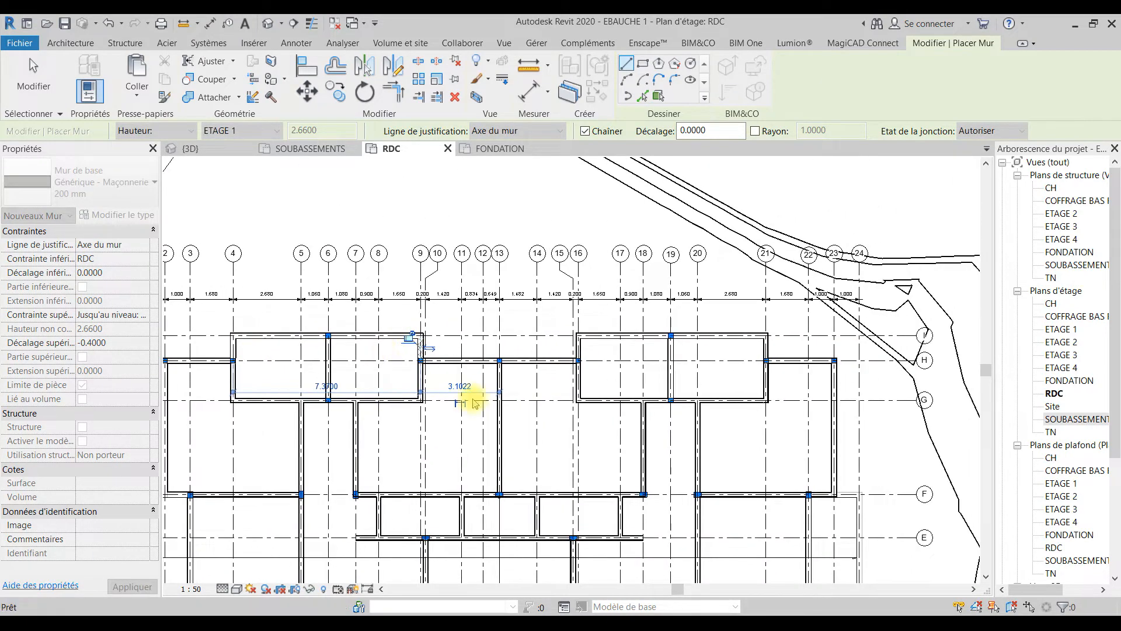
click(577, 360)
scroll(603, 339, up, 5)
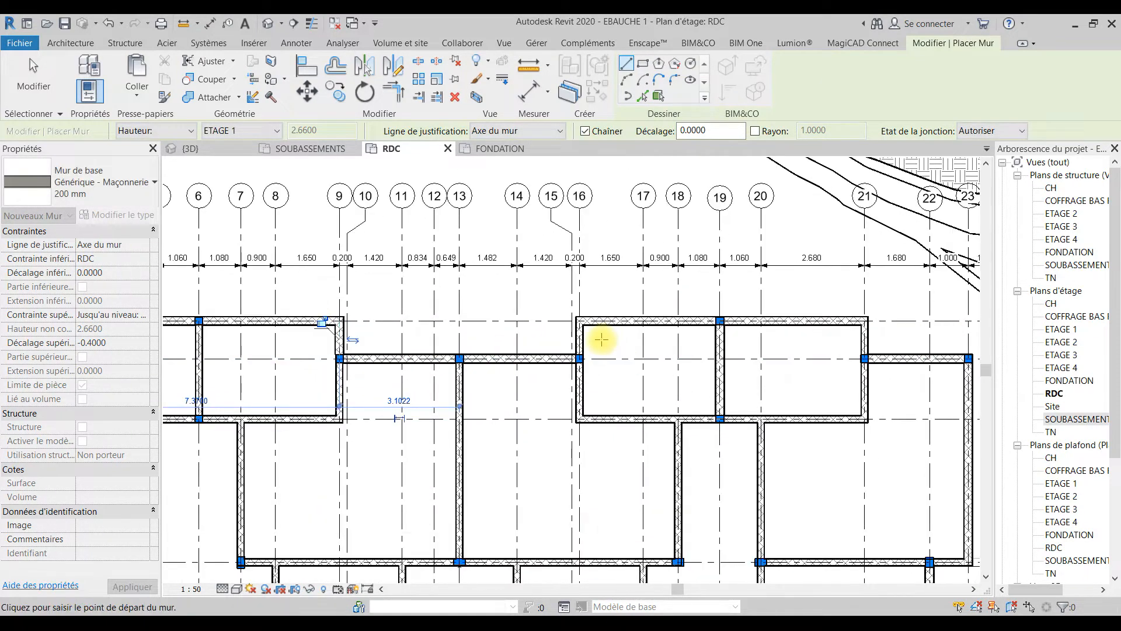
key(Escape)
key(Escape)
click(564, 330)
drag(563, 305, 563, 372)
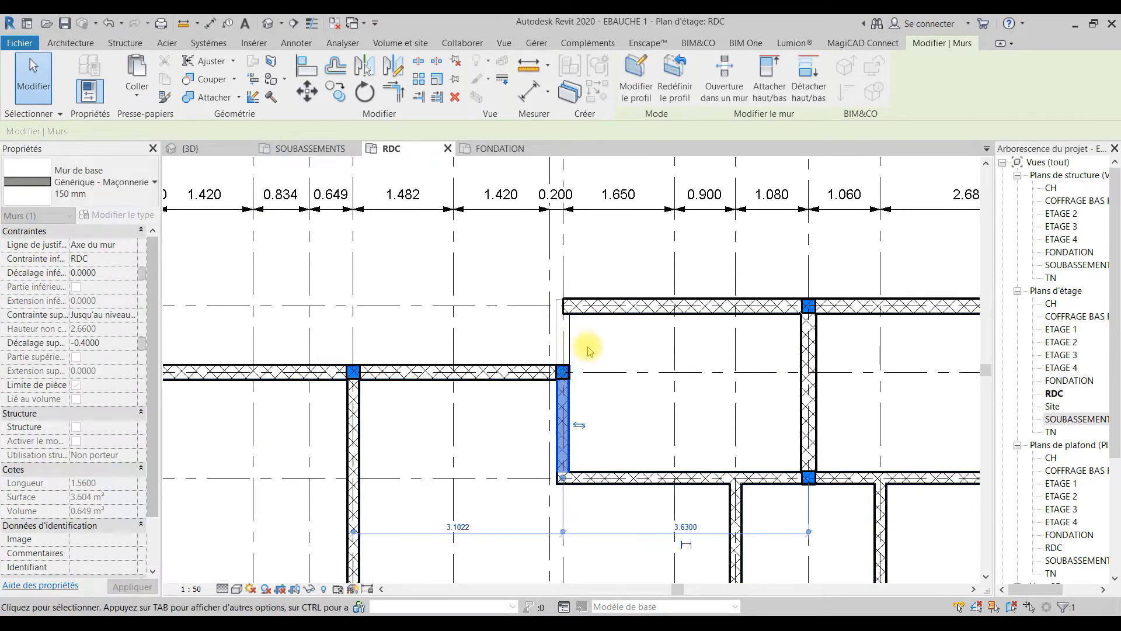
key(Escape)
Step: Shorten the wall on grid line 21 so that its grid line I end stops at grid line H
middle_drag(648, 352, 350, 370)
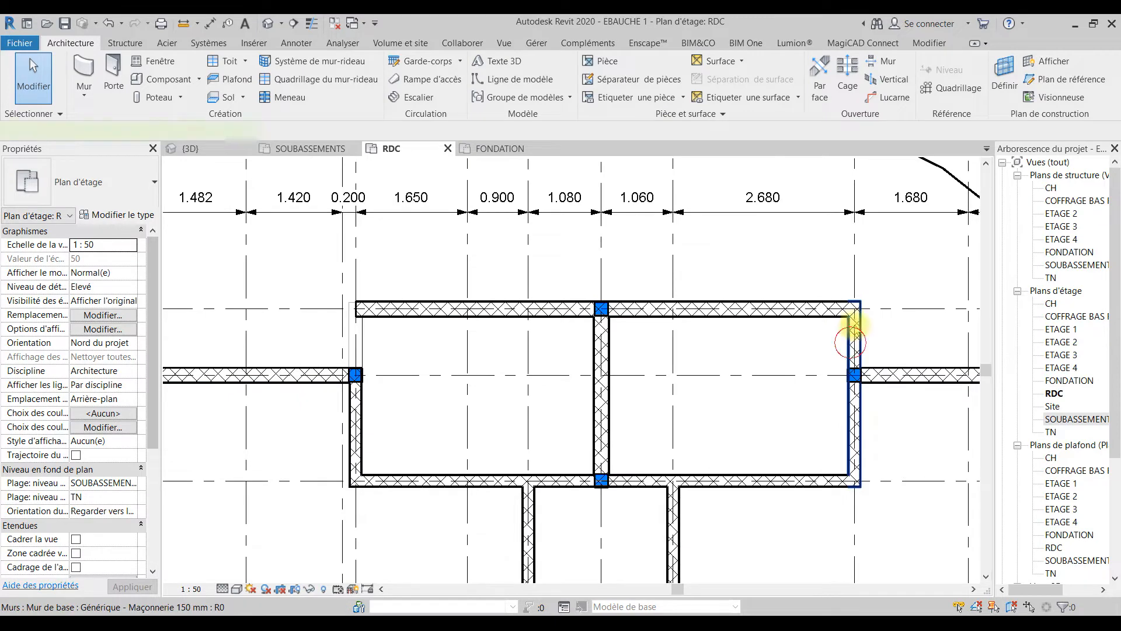
click(852, 341)
drag(854, 308, 854, 374)
key(Escape)
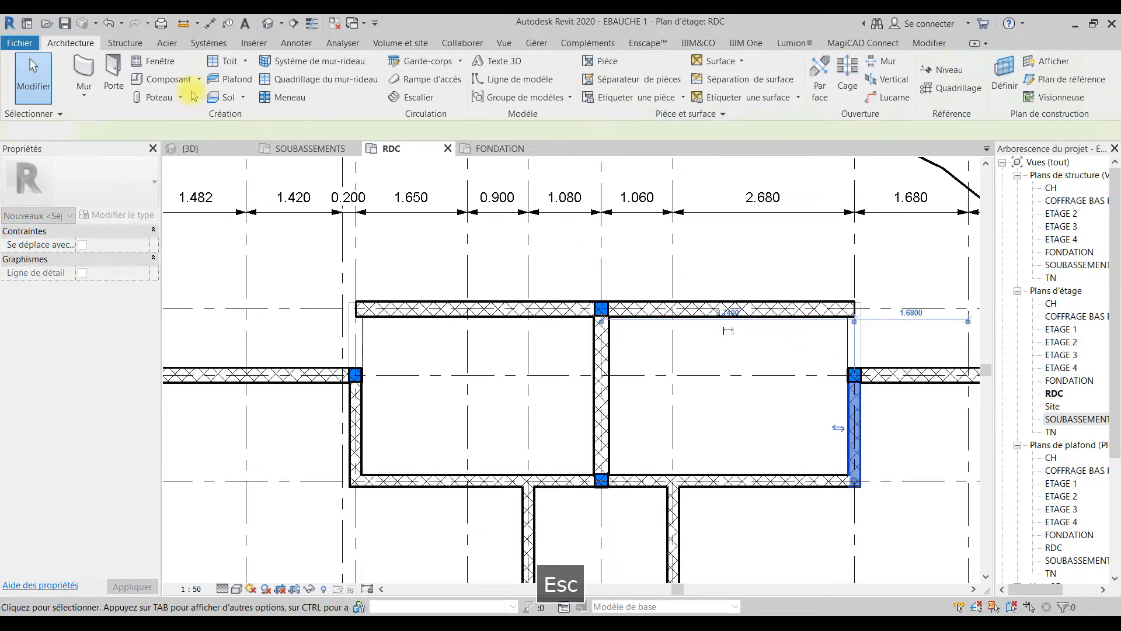
Step: Draw a Générique - Maçonnerie 200 mm wall on grid line 16 from grid line H to grid line I
key(w)
key(a)
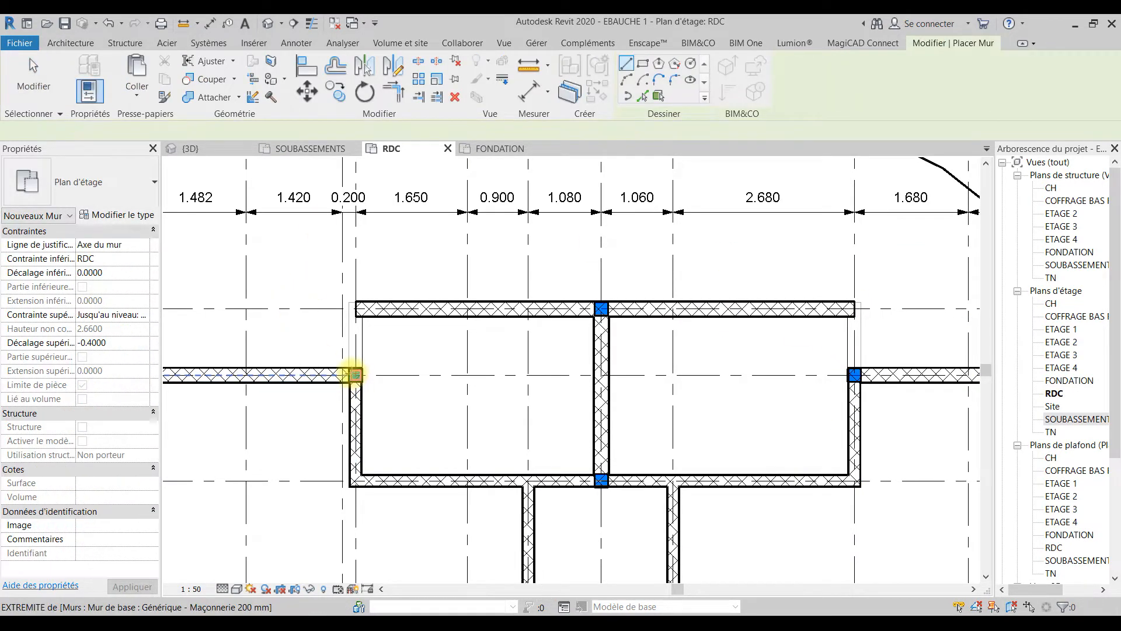
click(354, 374)
click(358, 308)
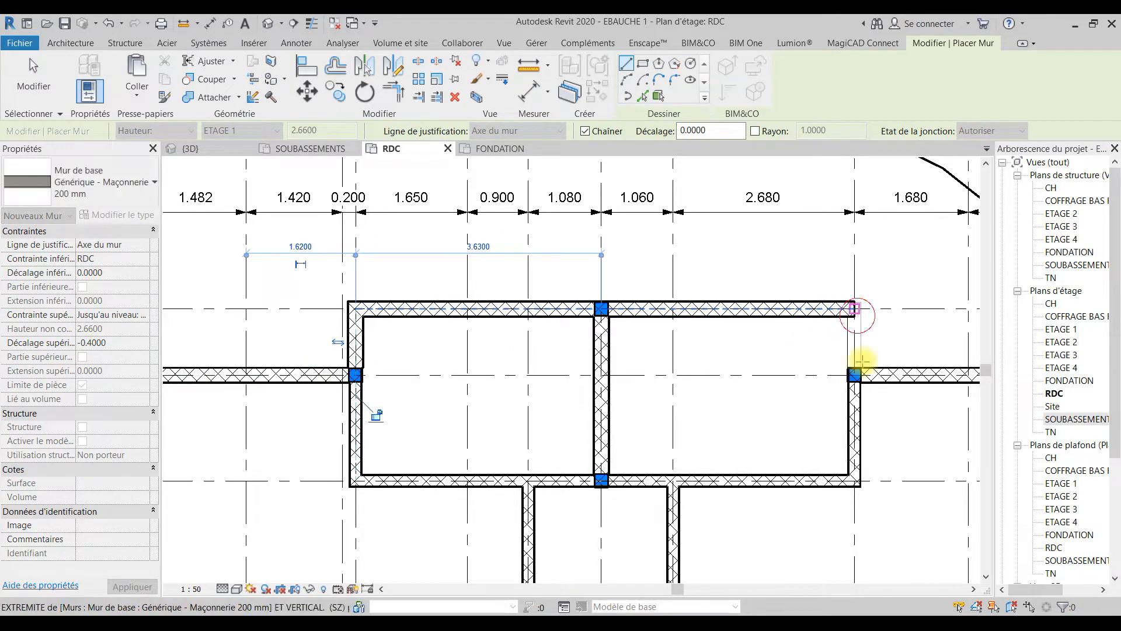
Step: Draw a Générique - Maçonnerie 200 mm wall on grid line 21 between grid lines I and H
click(856, 309)
scroll(854, 374, down, 2)
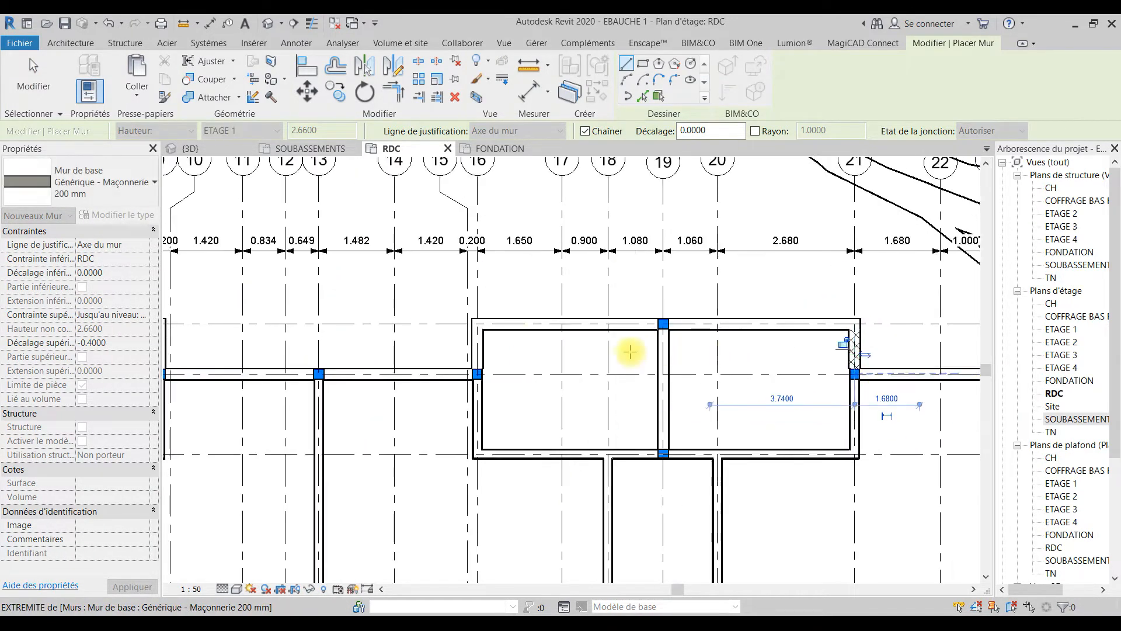
middle_drag(861, 310, 561, 359)
key(Escape)
key(Escape)
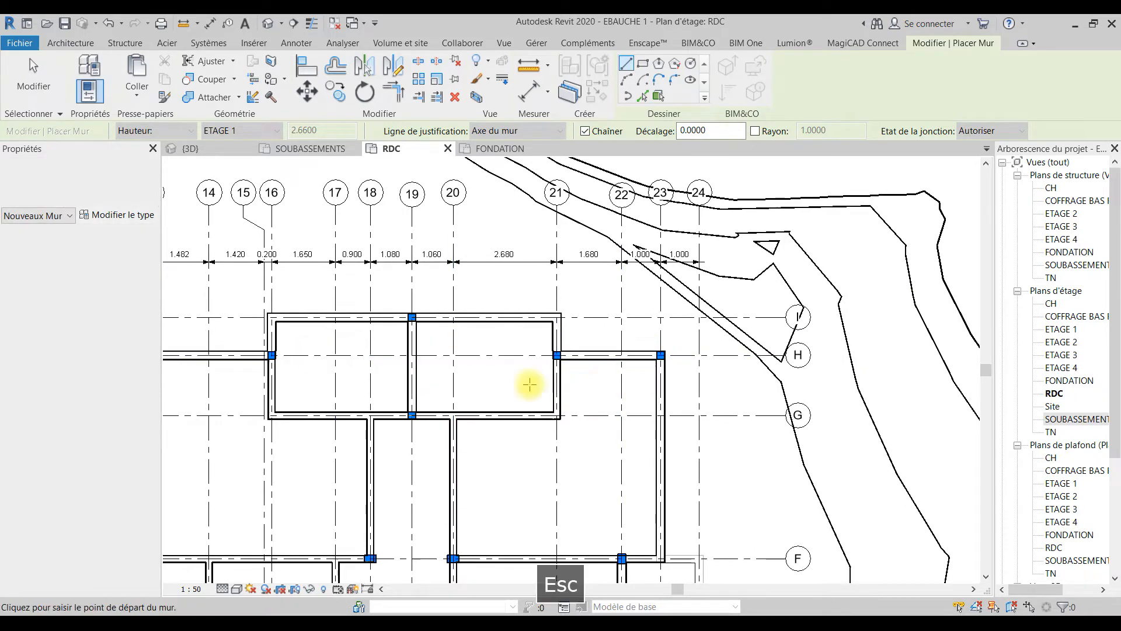
Step: Change the wall on grid line 19 between grid lines G and I to Générique - Maçonnerie 150 mm
click(416, 379)
click(117, 182)
click(165, 559)
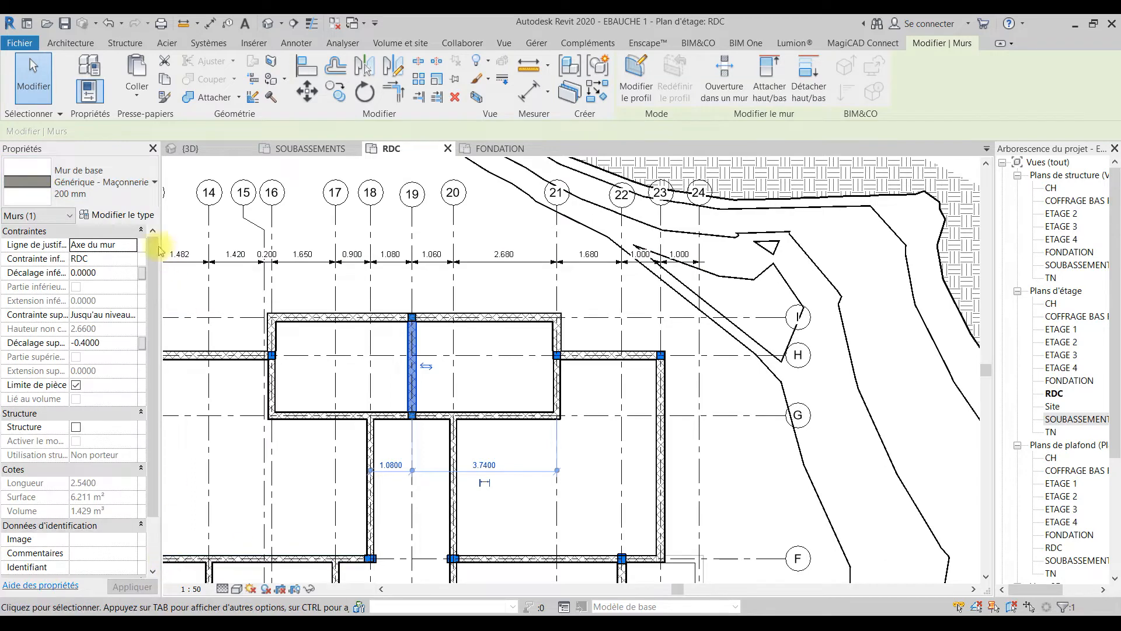
click(126, 182)
click(169, 573)
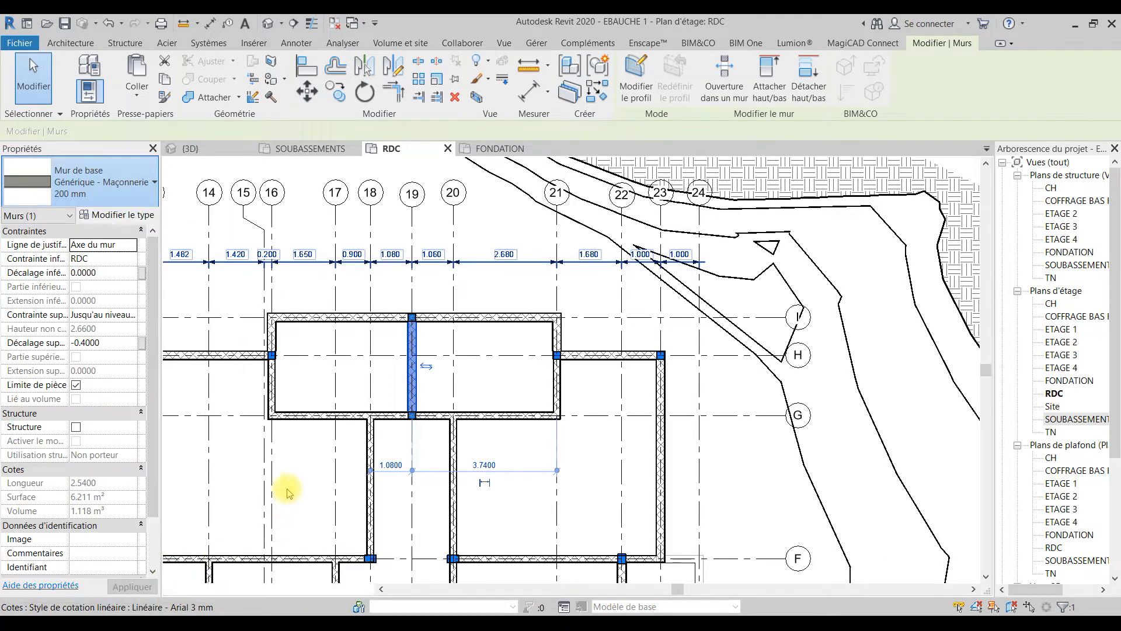
key(Escape)
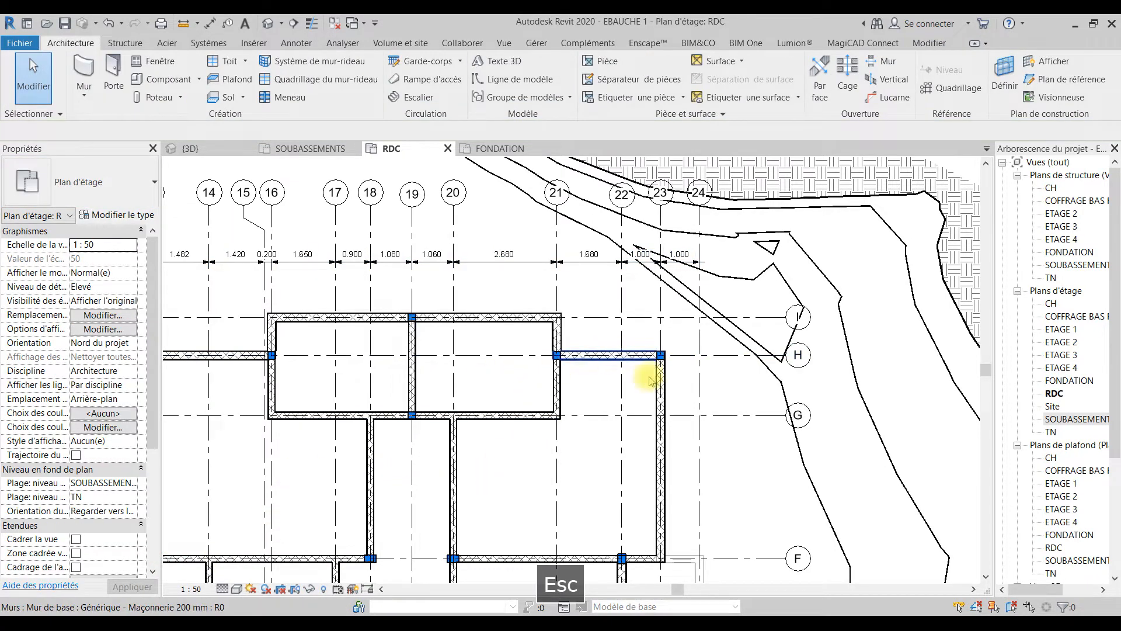
Step: Change the wall on grid line 15 between grid lines E and D to Générique - Maçonnerie 150 mm
middle_drag(676, 459, 728, 132)
click(669, 310)
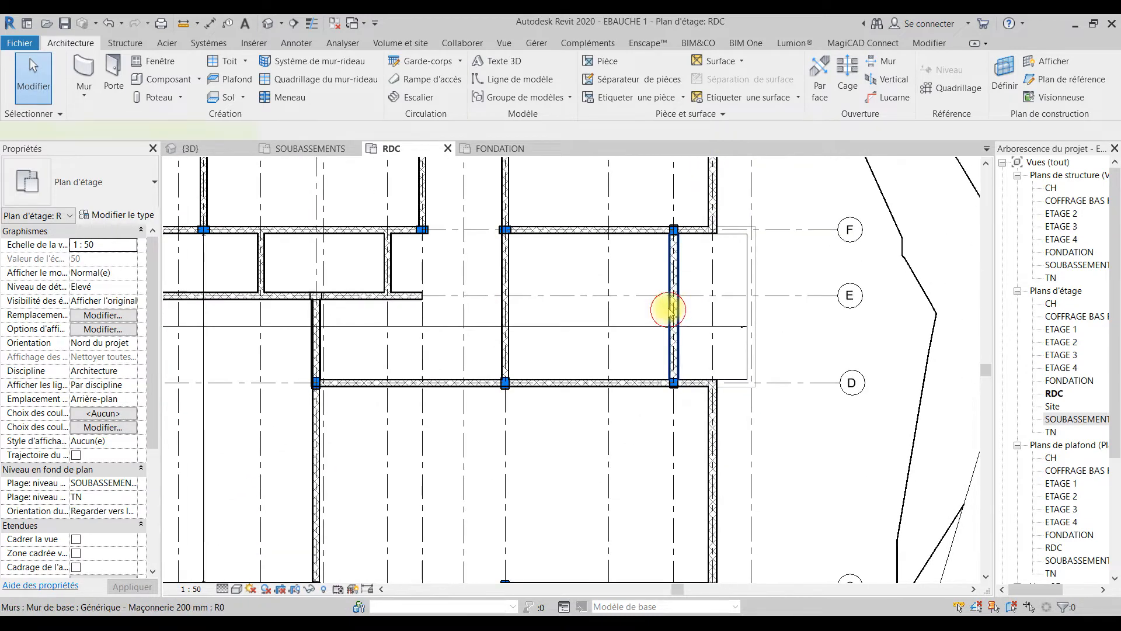
key(Escape)
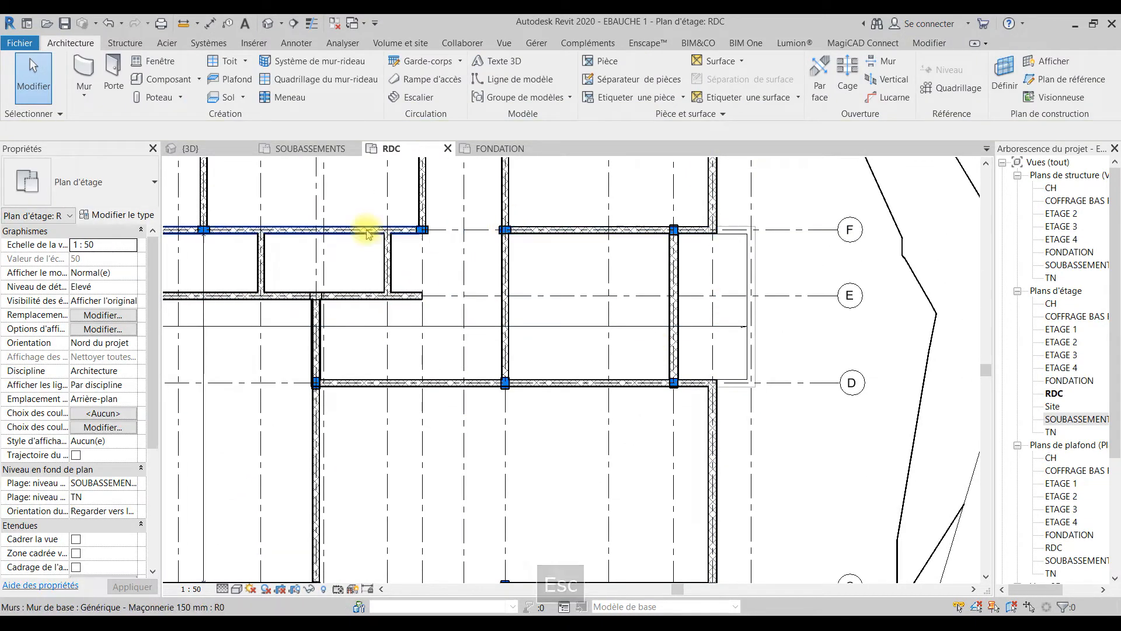
middle_drag(555, 461, 708, 300)
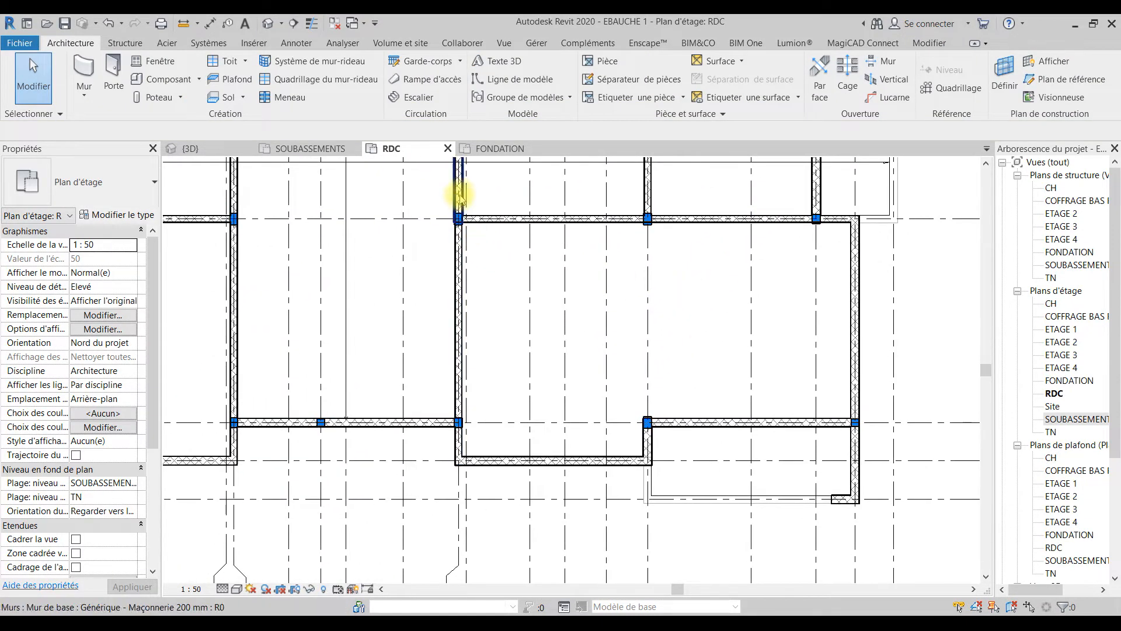
middle_drag(586, 434, 717, 442)
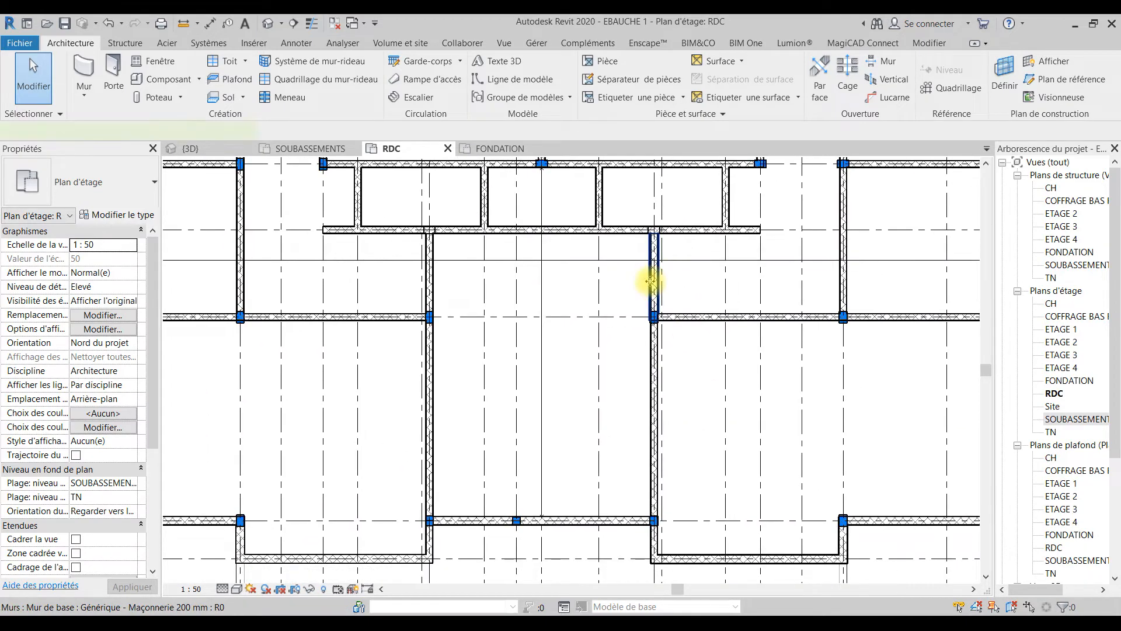
click(650, 282)
click(107, 180)
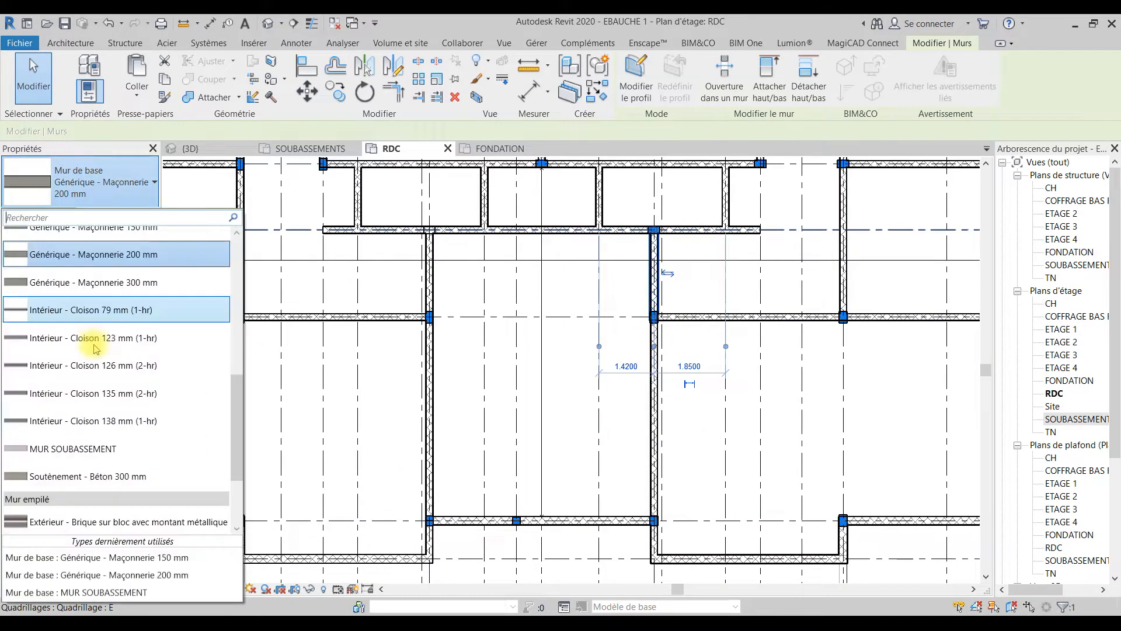
click(111, 558)
key(Escape)
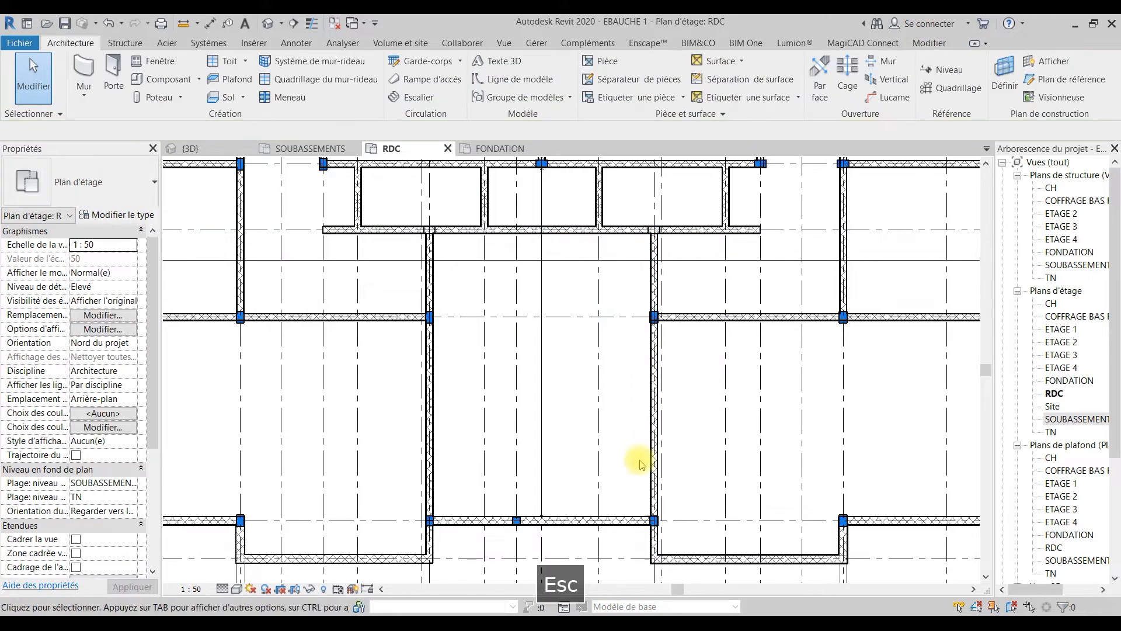
Step: Shorten the walls on grid lines 15 and 10 so that their grid line B ends stop at grid line C
click(656, 549)
drag(654, 558, 653, 526)
click(430, 546)
drag(427, 559, 429, 521)
key(Escape)
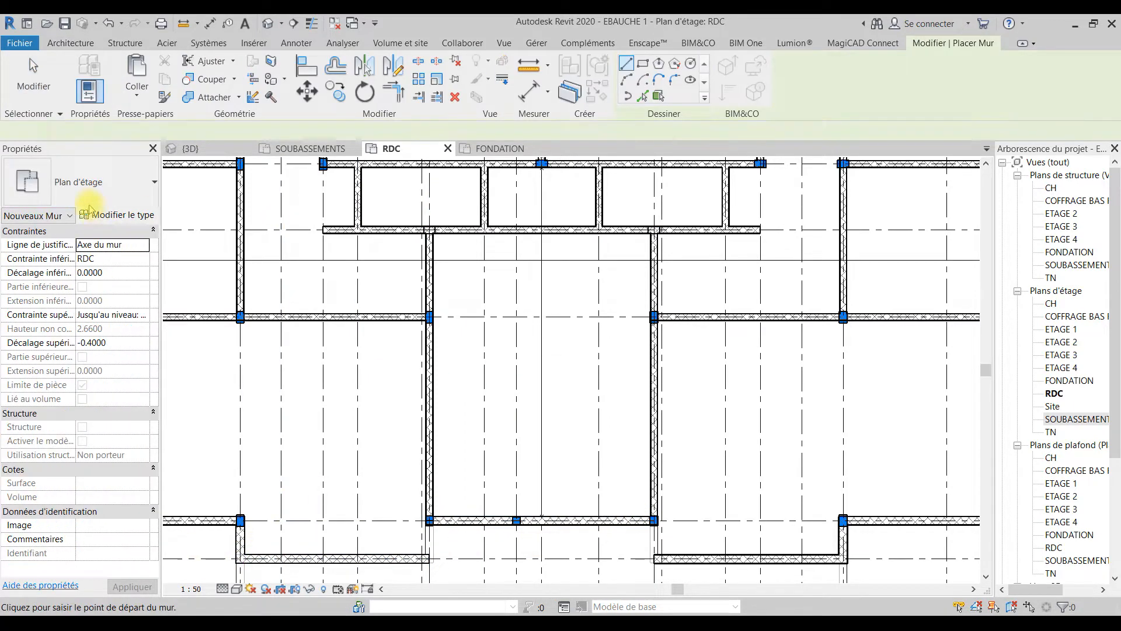
Step: Draw Générique - Maçonnerie 200 mm walls on grid lines 10 and 15 between grid lines C and B
scroll(421, 554, up, 3)
click(440, 485)
click(440, 563)
key(Escape)
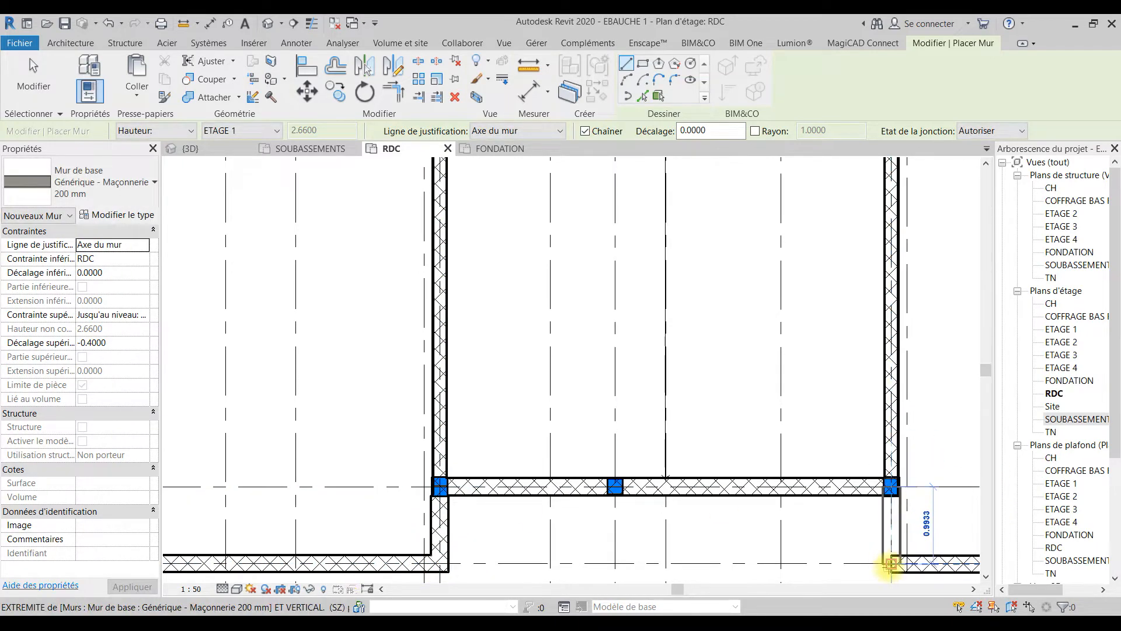
scroll(859, 520, down, 3)
key(Escape)
key(Escape)
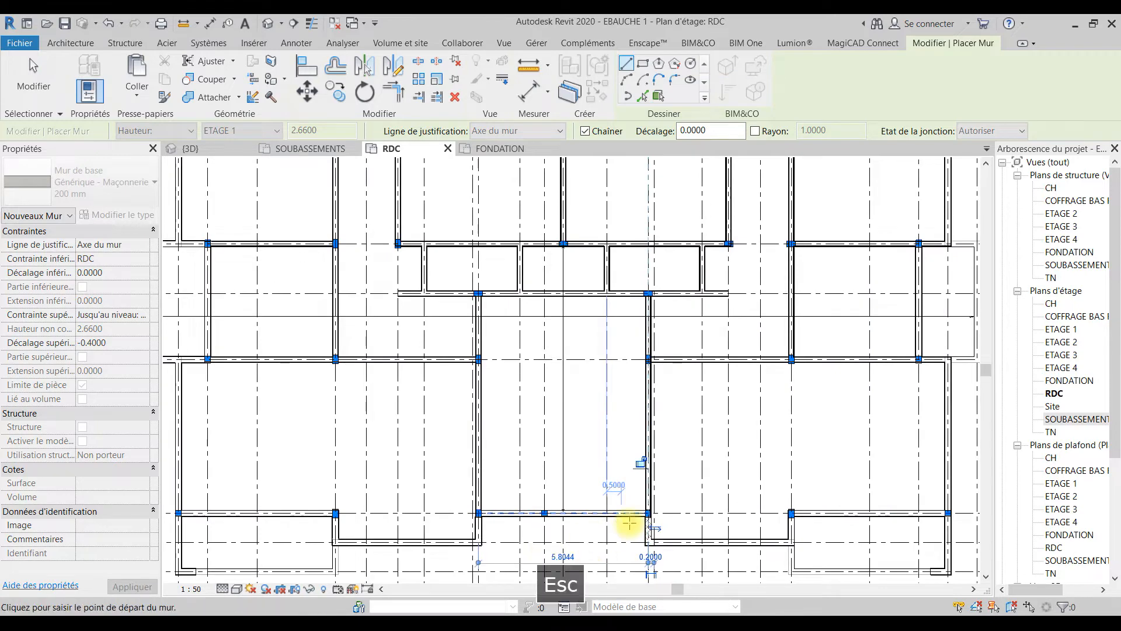
scroll(791, 528, up, 3)
click(790, 528)
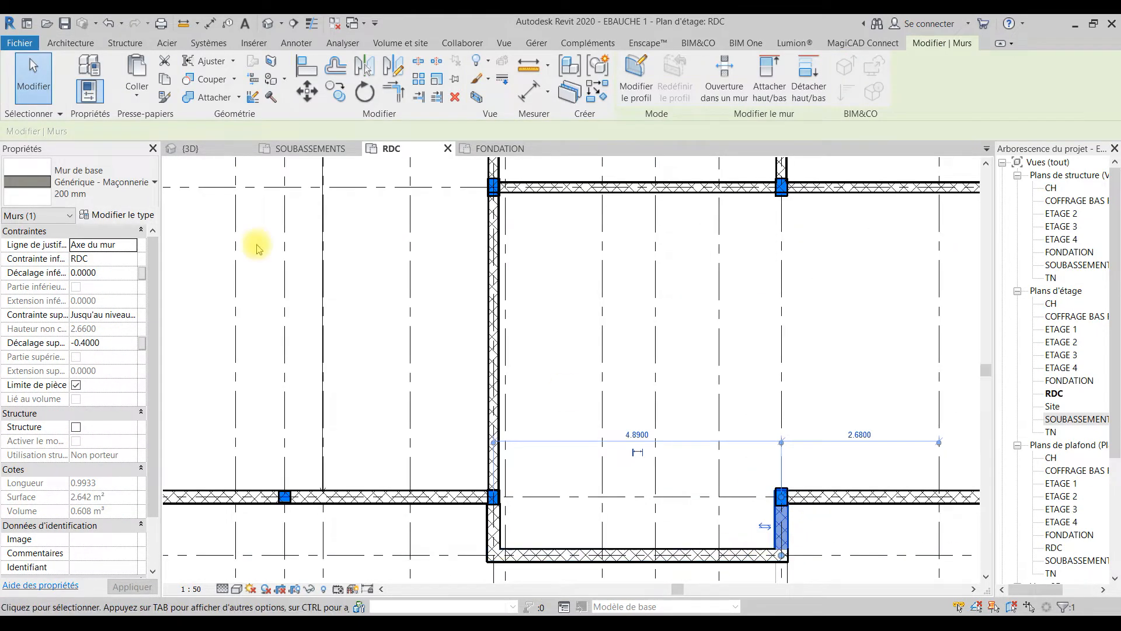
click(112, 183)
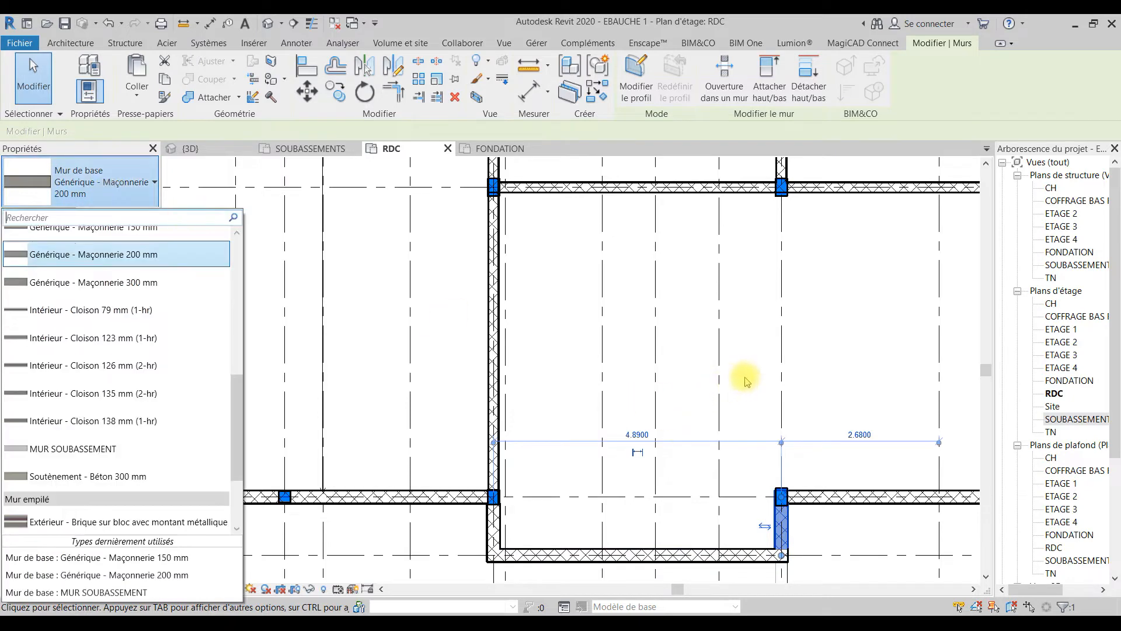
key(Escape)
key(Escape)
Step: Draw 200 mm masonry walls along grid lines F and D from grid line 23 to 24, with an about 0.6 m return from F along 24
middle_drag(726, 475, 528, 391)
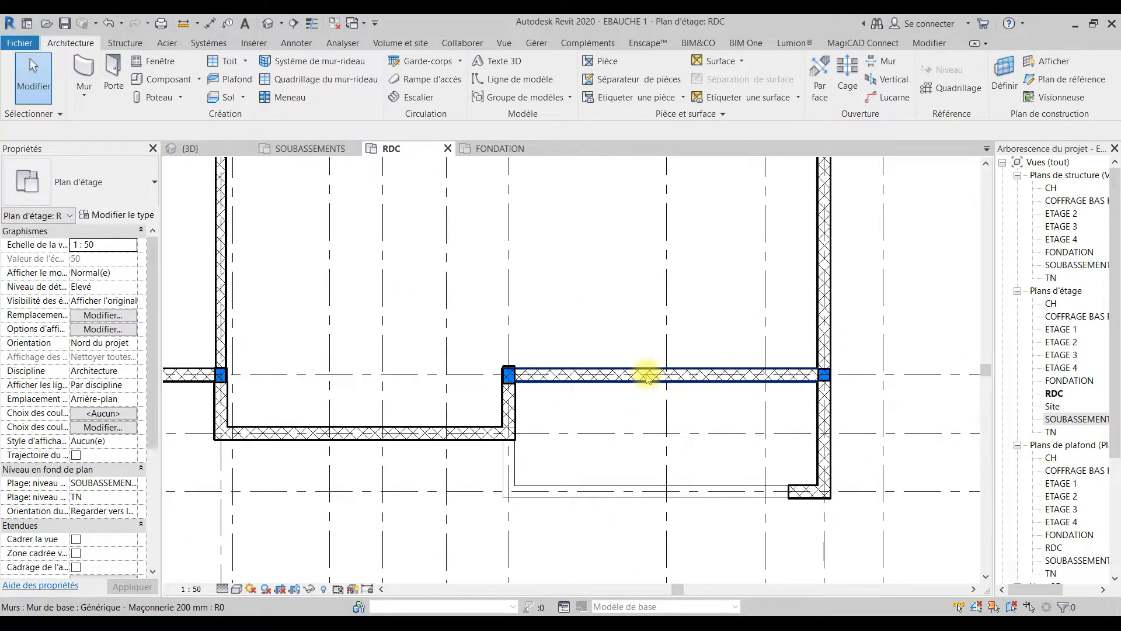
scroll(813, 494, down, 4)
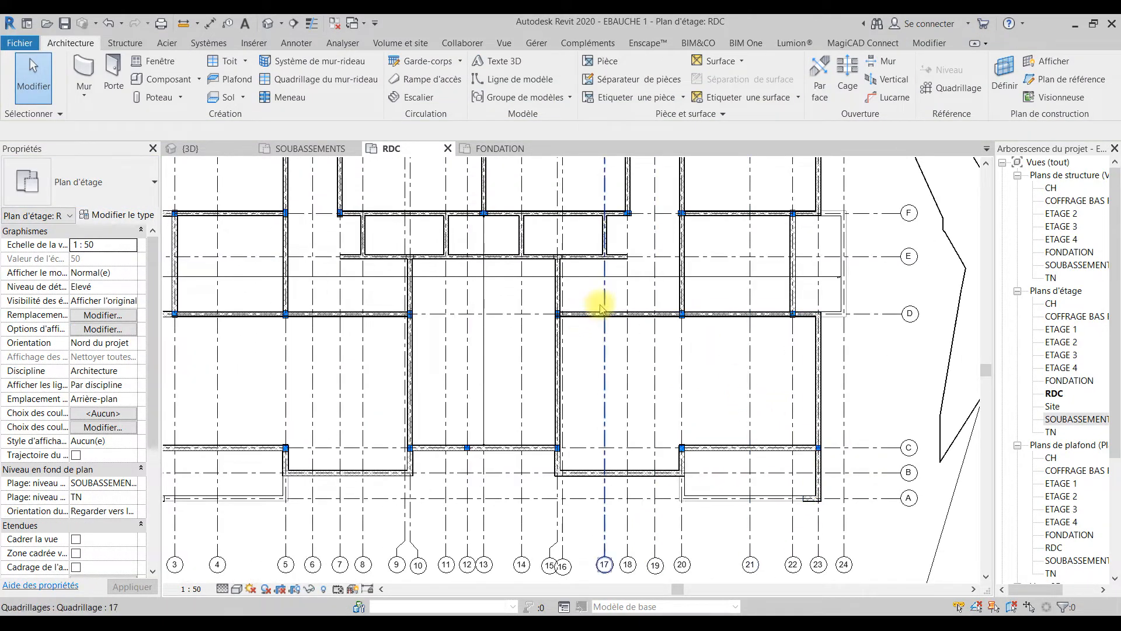
middle_drag(440, 409, 541, 483)
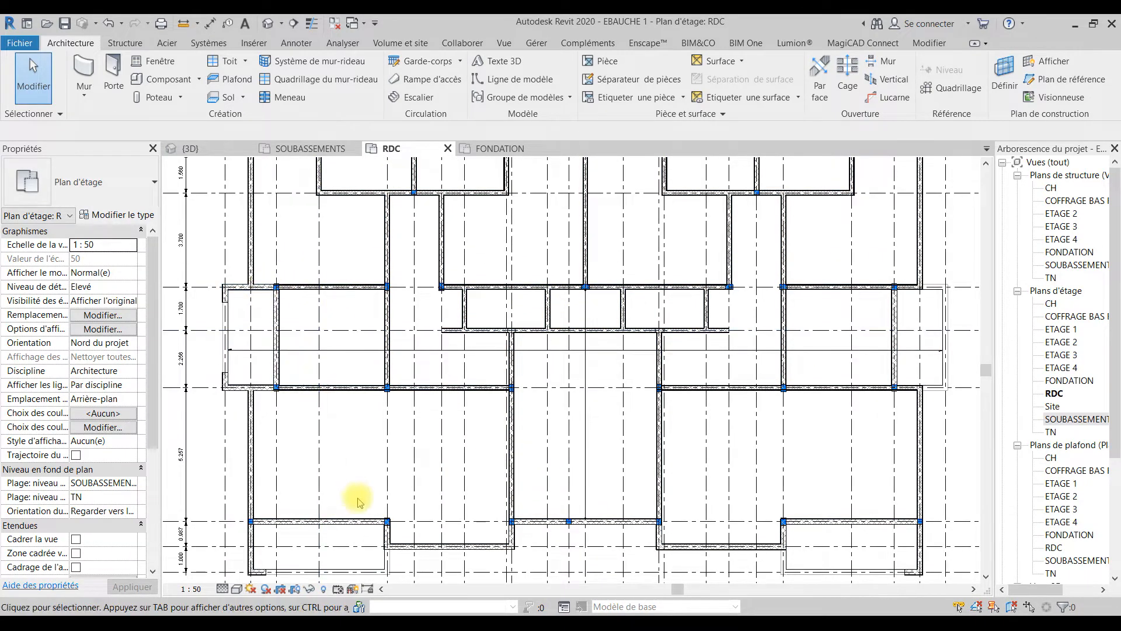
scroll(726, 533, down, 5)
scroll(863, 372, up, 8)
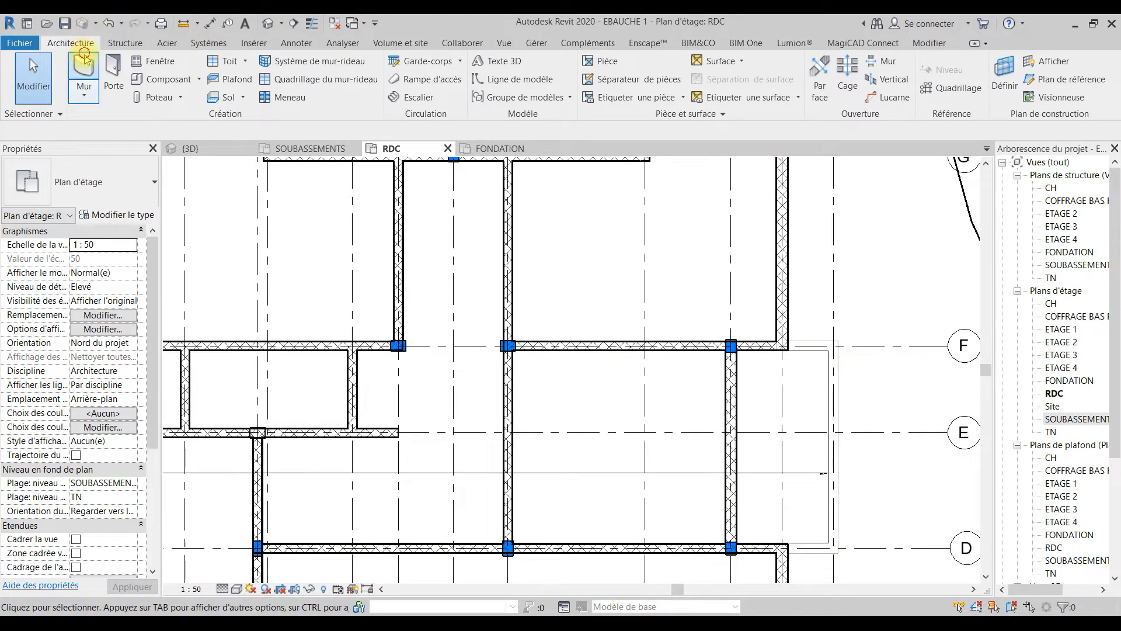
key(w)
key(a)
click(783, 345)
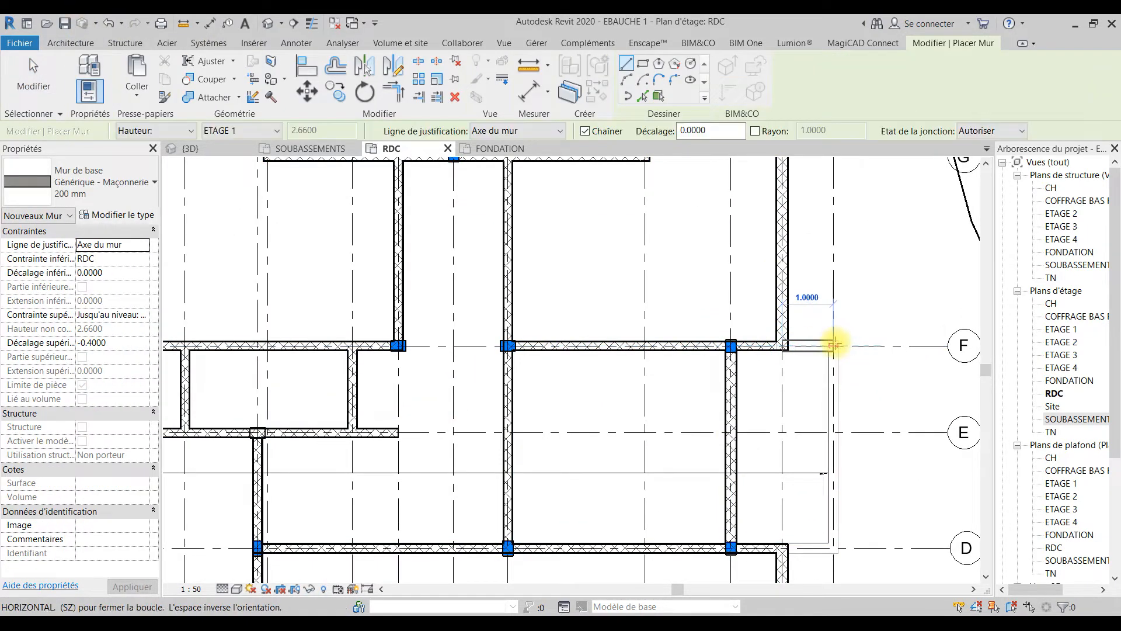
click(833, 376)
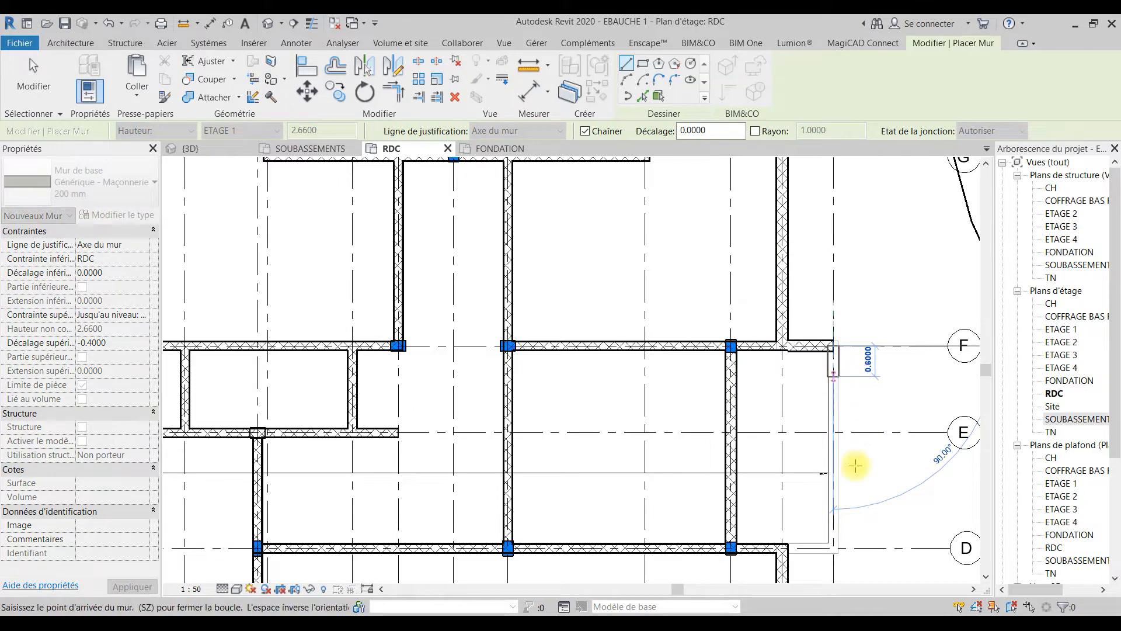
key(Escape)
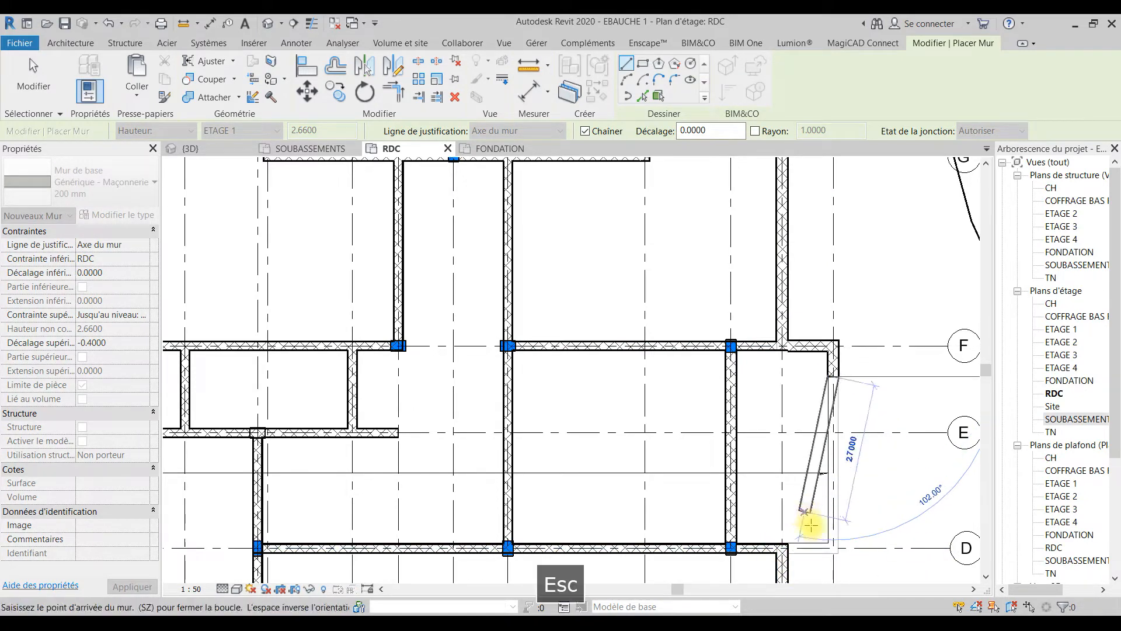
click(833, 547)
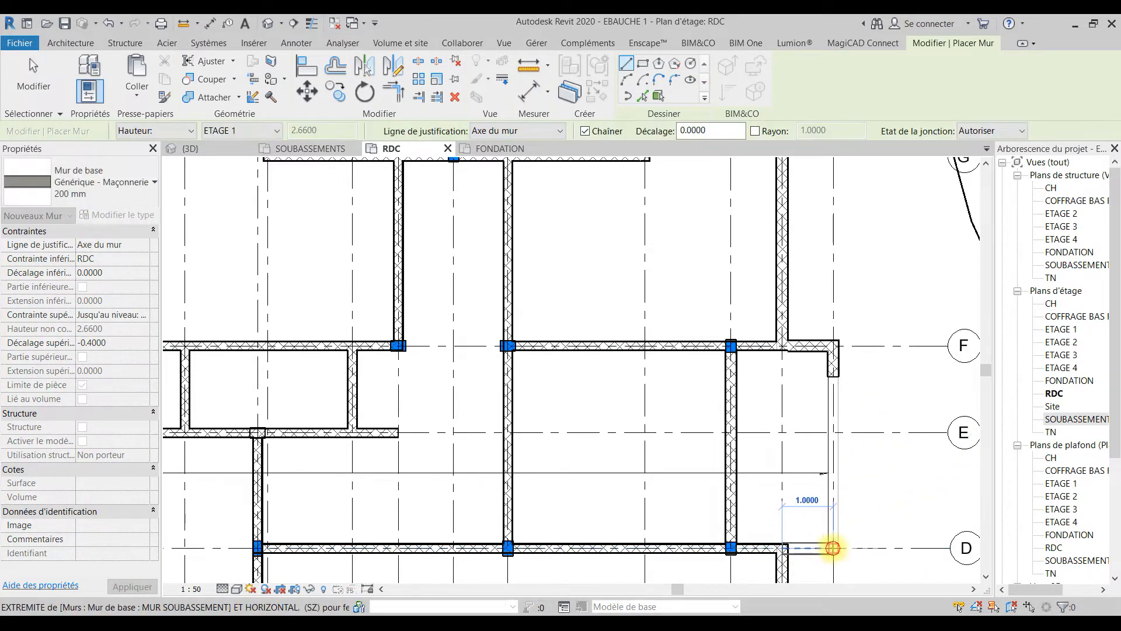
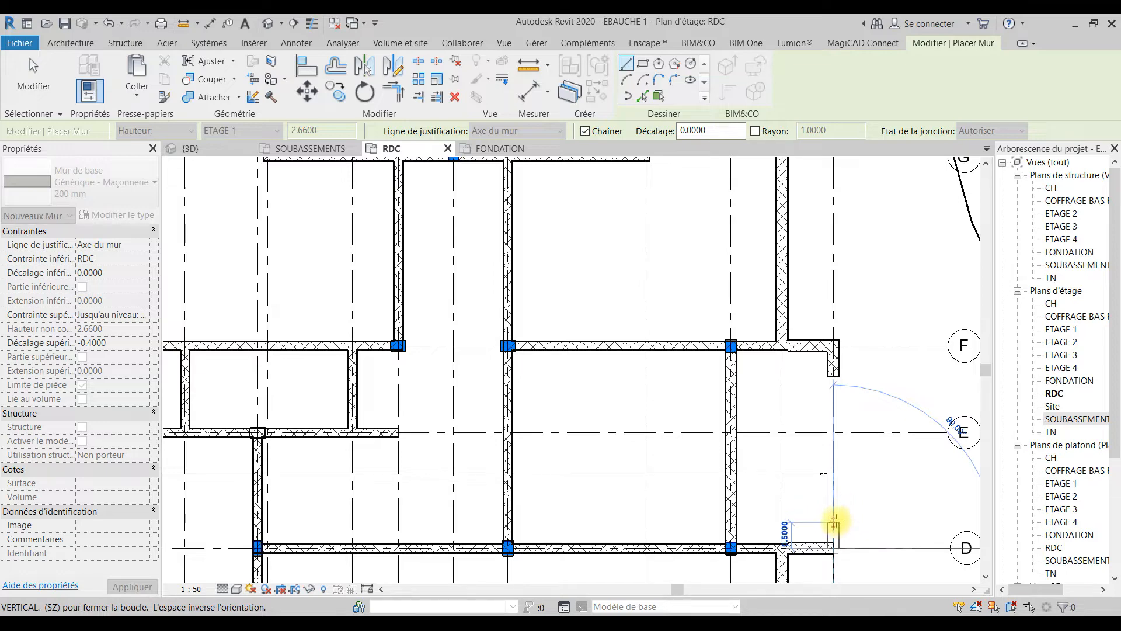
Step: Finish the 200 mm masonry wall with an about 0.5 m return from grid line D along grid line 24
click(834, 519)
scroll(858, 494, down, 3)
key(Escape)
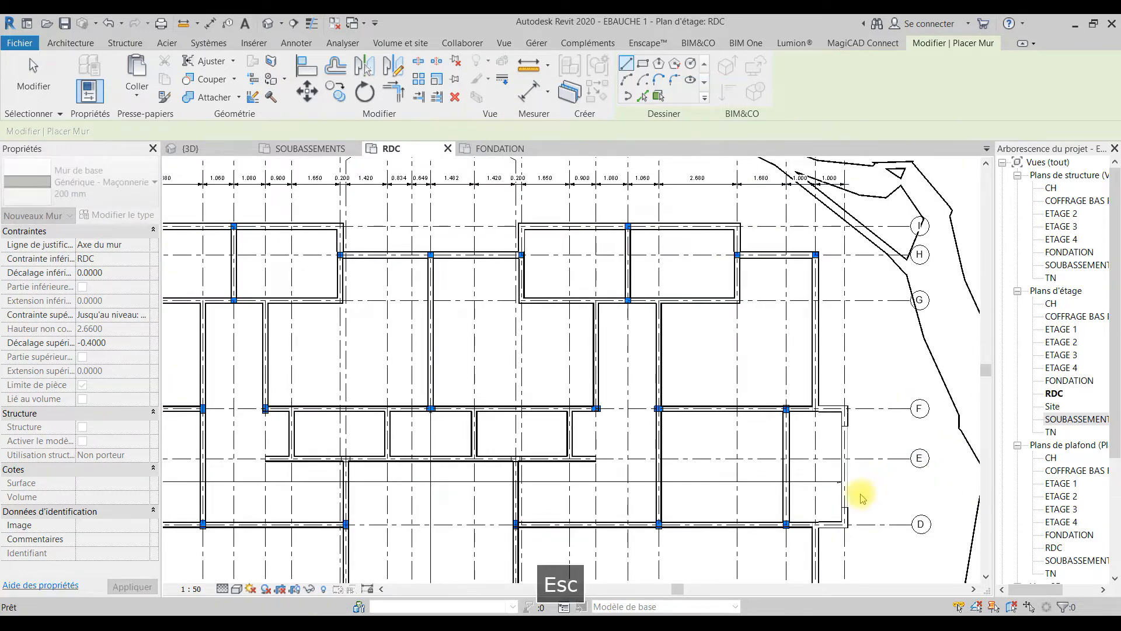
key(Escape)
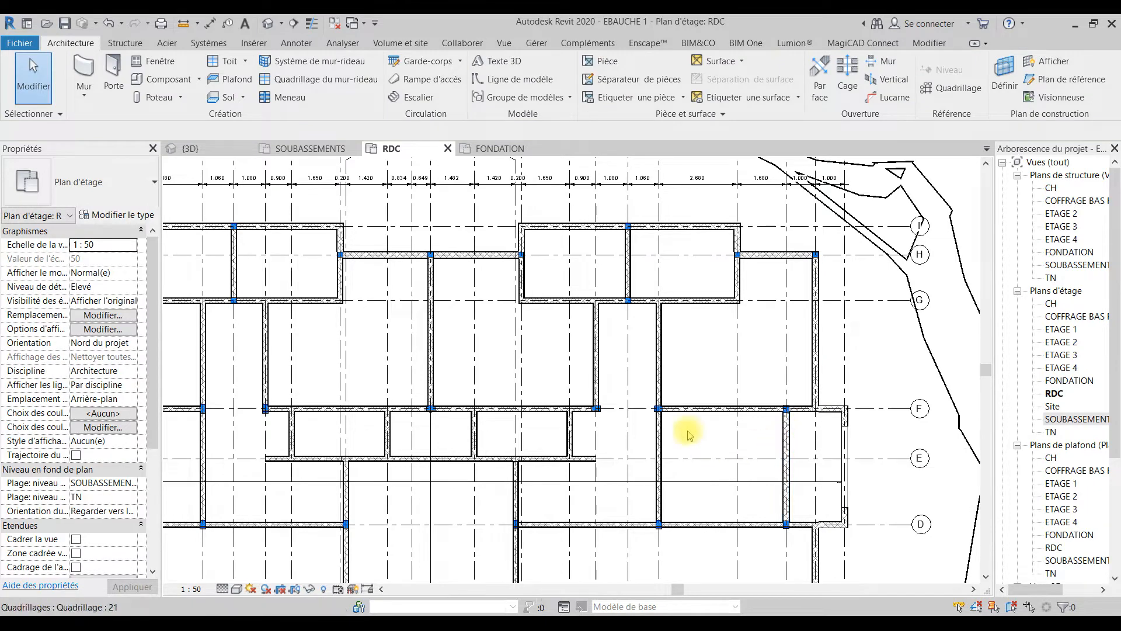
Step: Open the Blocs béton manufacturés material from the Porteur/Ossature layer of the Générique - Maçonnerie 200 mm wall type
middle_drag(596, 410, 701, 294)
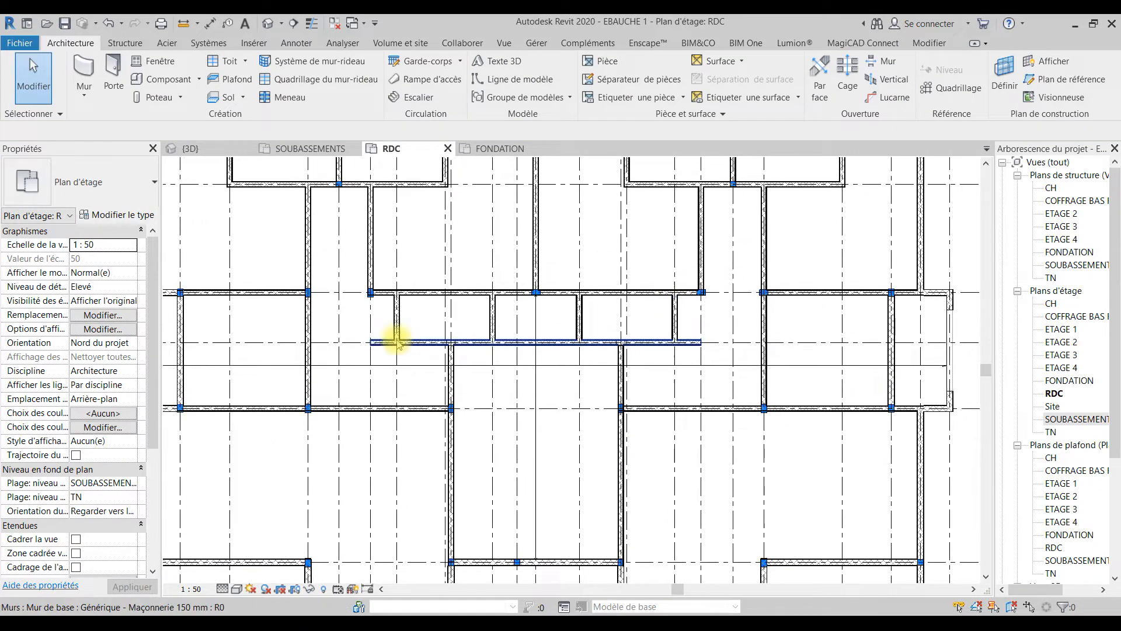
scroll(297, 394, up, 3)
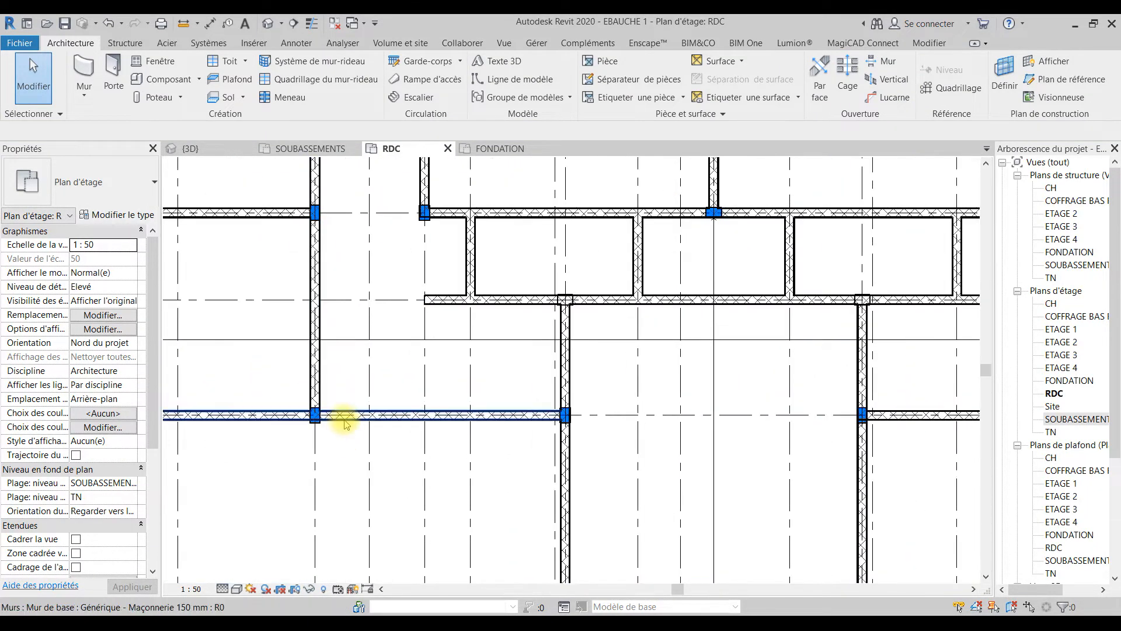
scroll(683, 275, down, 3)
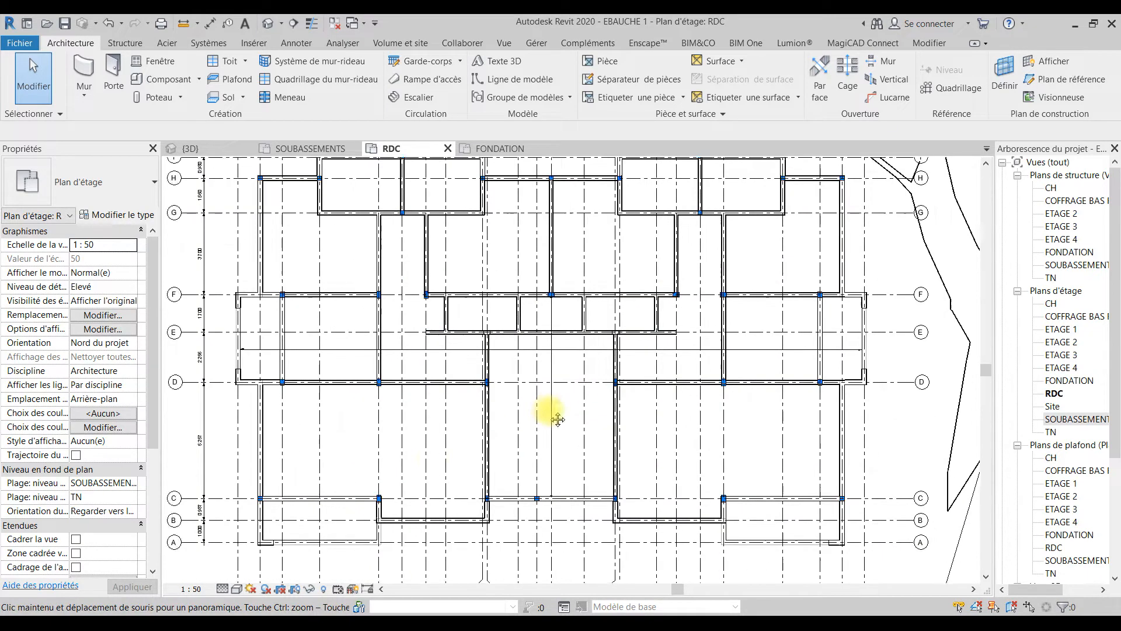
scroll(226, 403, up, 3)
scroll(227, 408, up, 1)
click(226, 403)
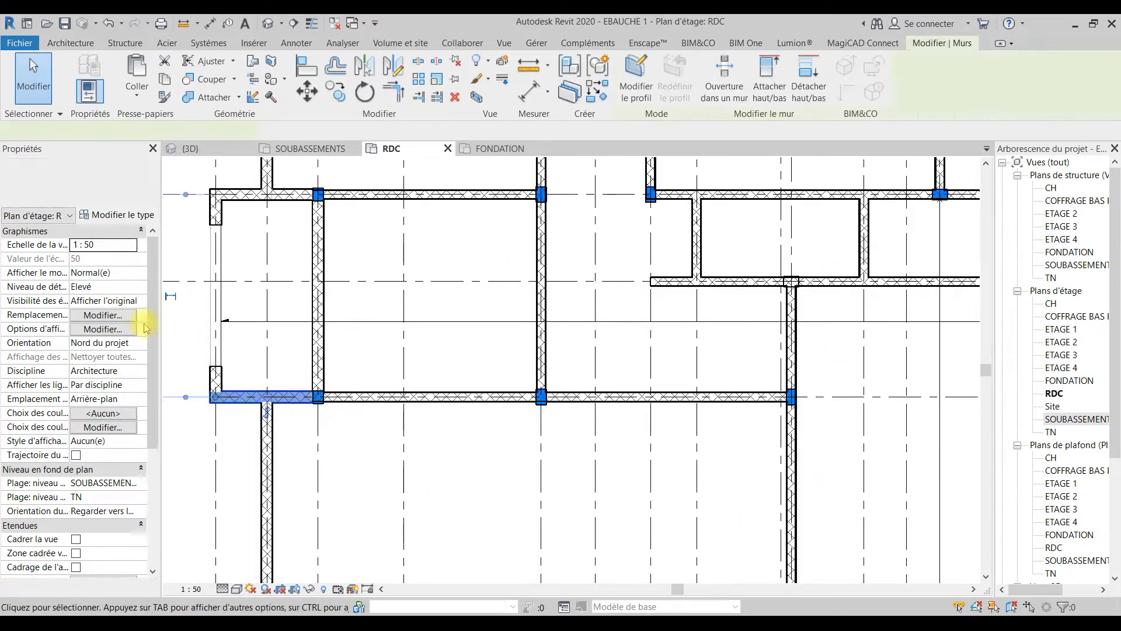
click(102, 216)
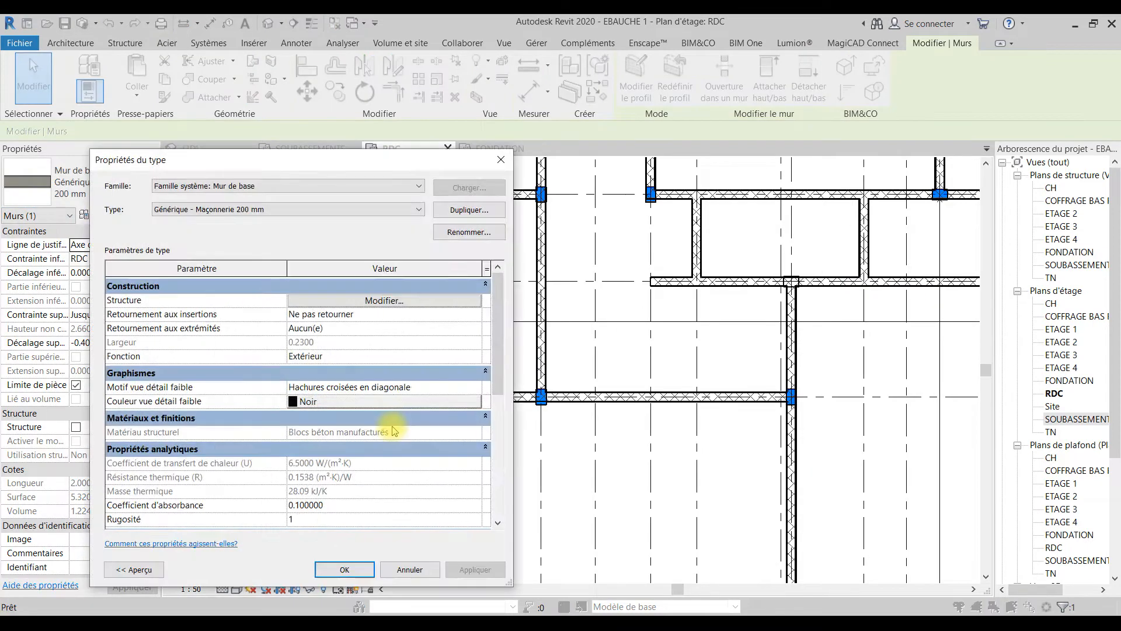
click(395, 301)
click(249, 325)
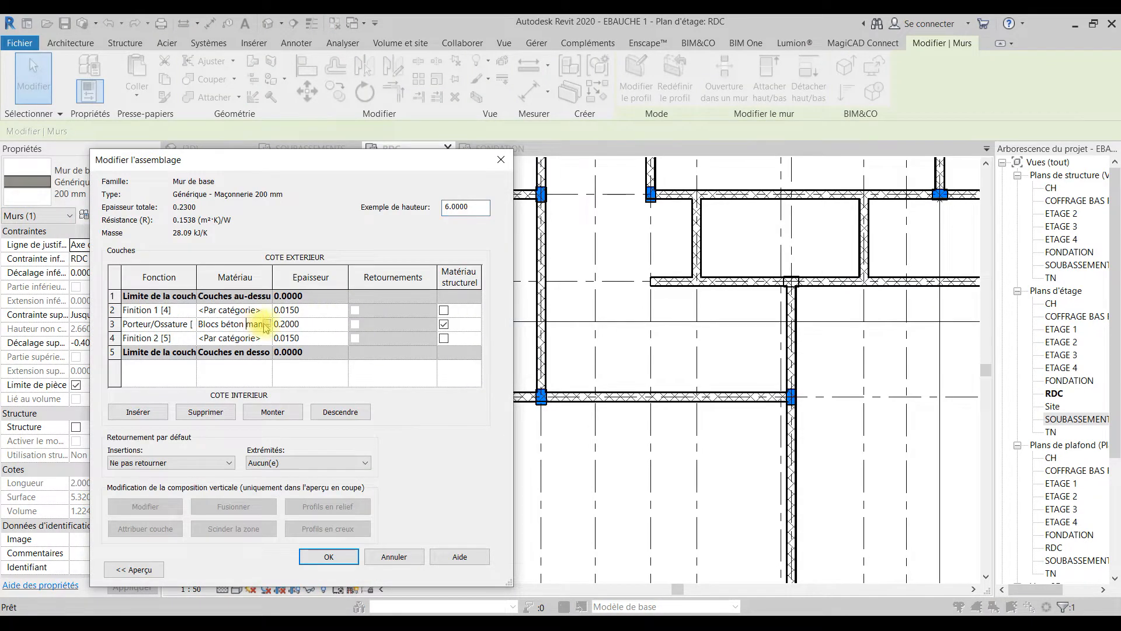
click(266, 324)
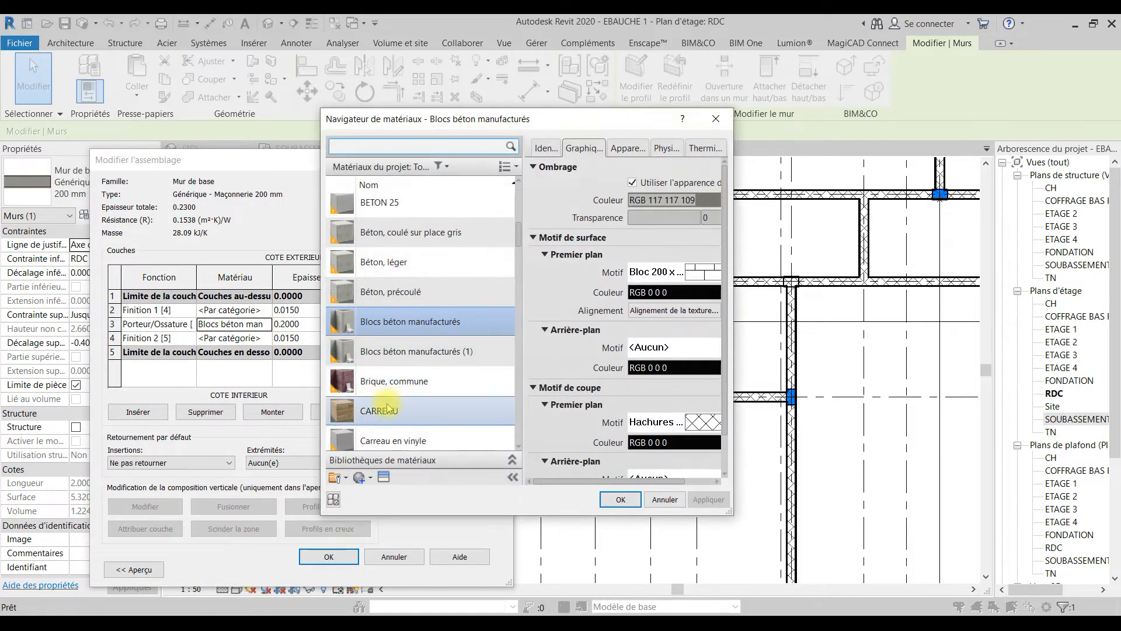
Step: Give the material a solid-fill foreground cut pattern in grey RGB 128-128-128 and apply it to the wall type
click(703, 422)
scroll(584, 270, up, 5)
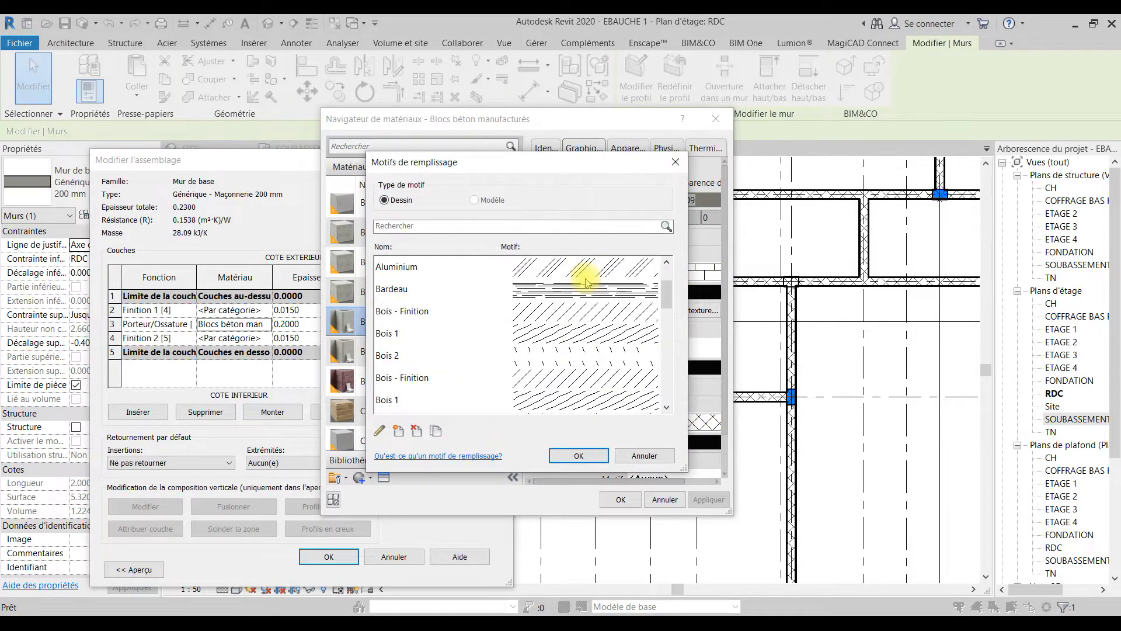
click(553, 287)
click(573, 456)
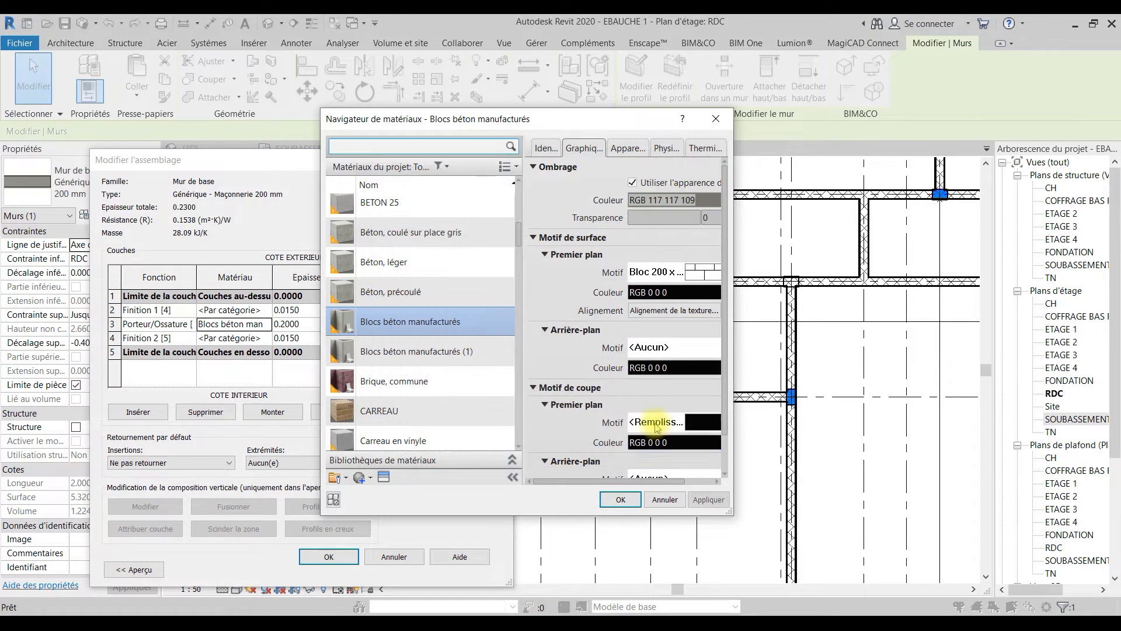
click(704, 442)
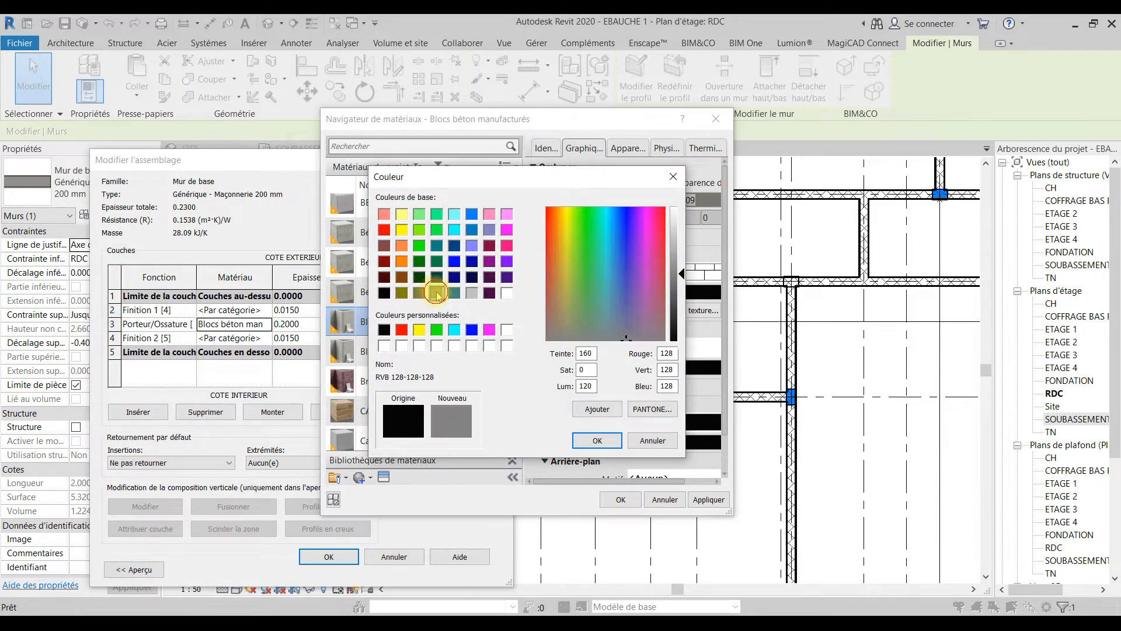
click(596, 437)
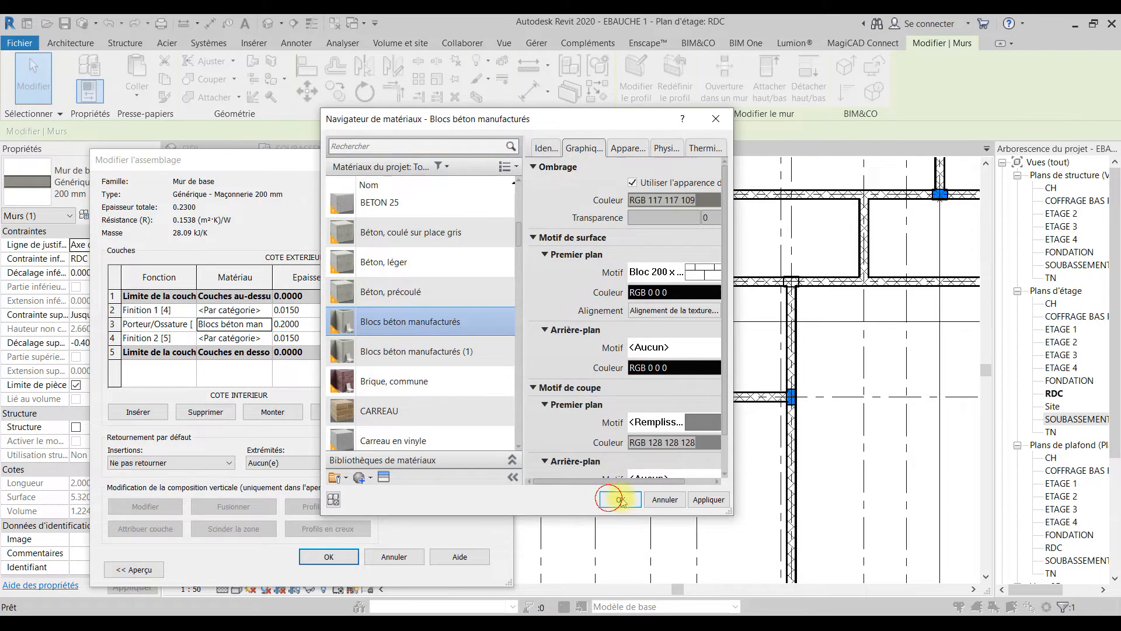
click(618, 499)
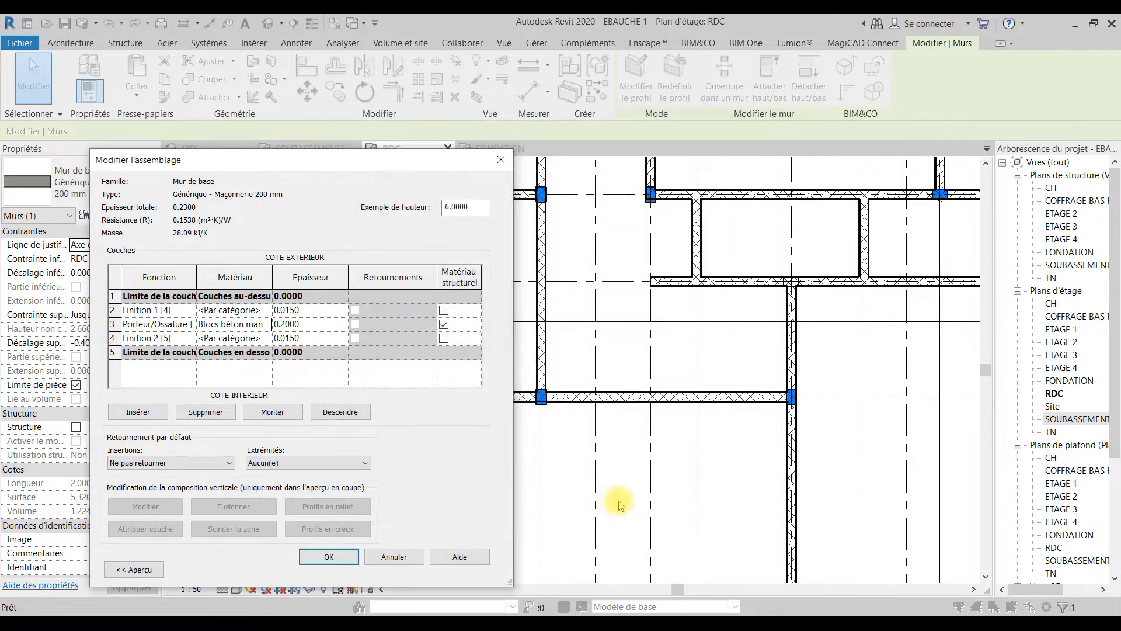
click(329, 557)
click(347, 569)
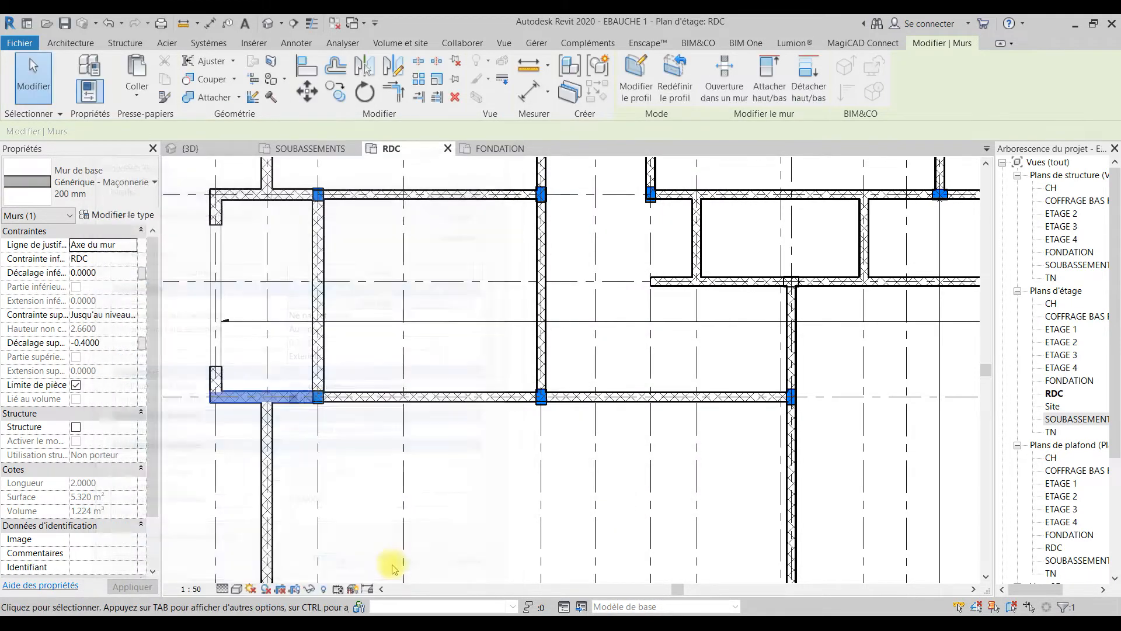
click(467, 477)
Step: Examine the filled walls and the enclosed spaces across the RDC floor plan
scroll(467, 478, down, 5)
middle_drag(689, 520, 621, 462)
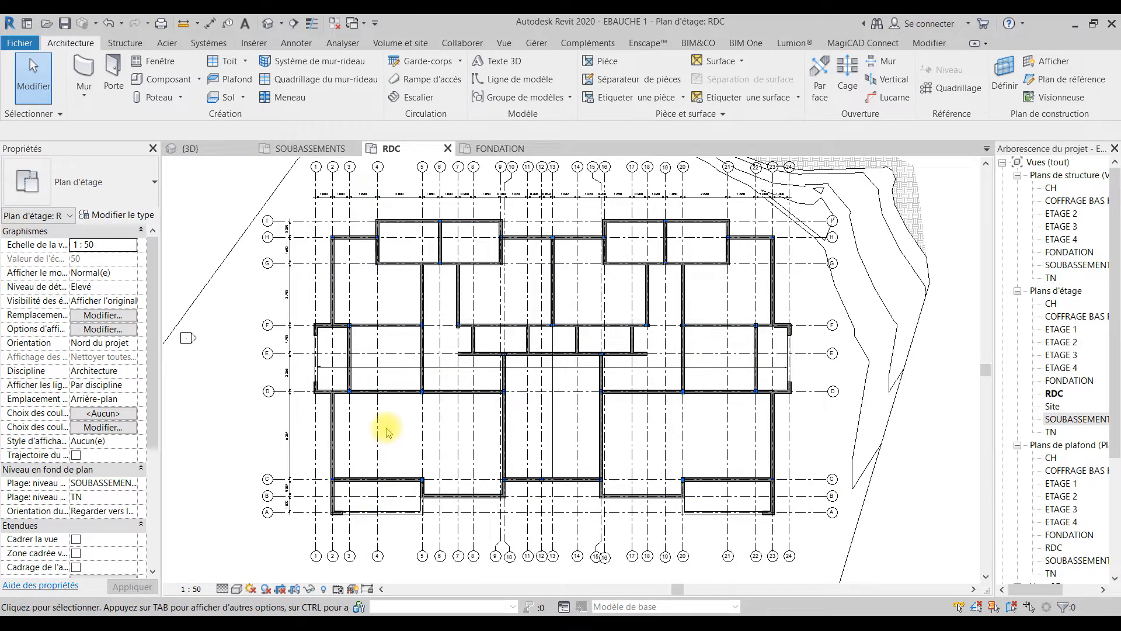
scroll(396, 463, up, 2)
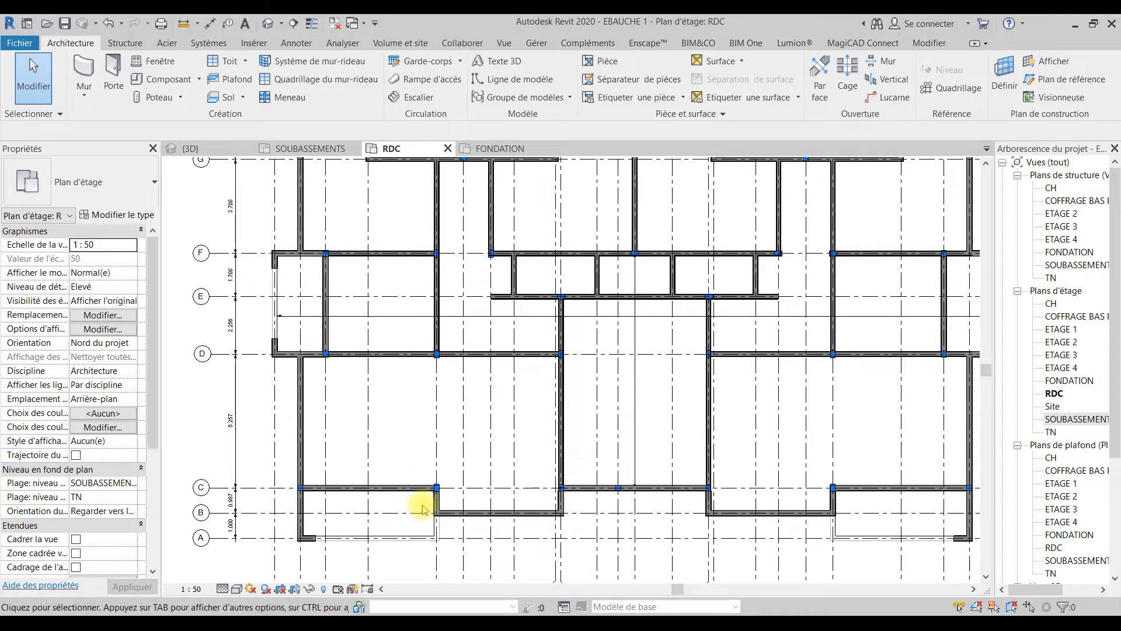
scroll(675, 458, up, 1)
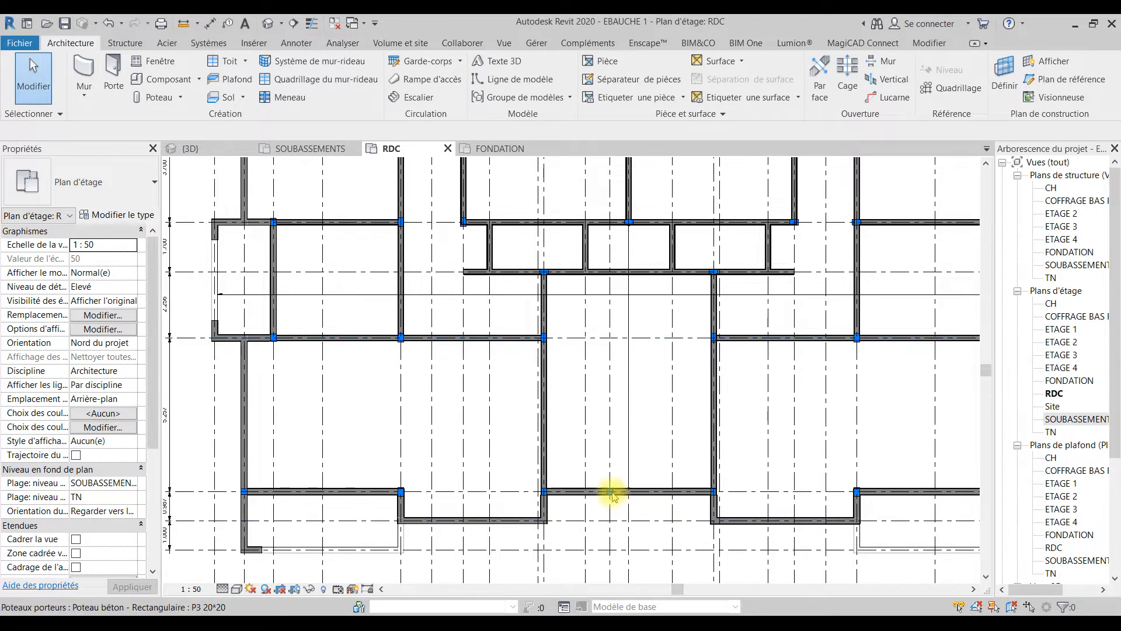
scroll(645, 482, up, 1)
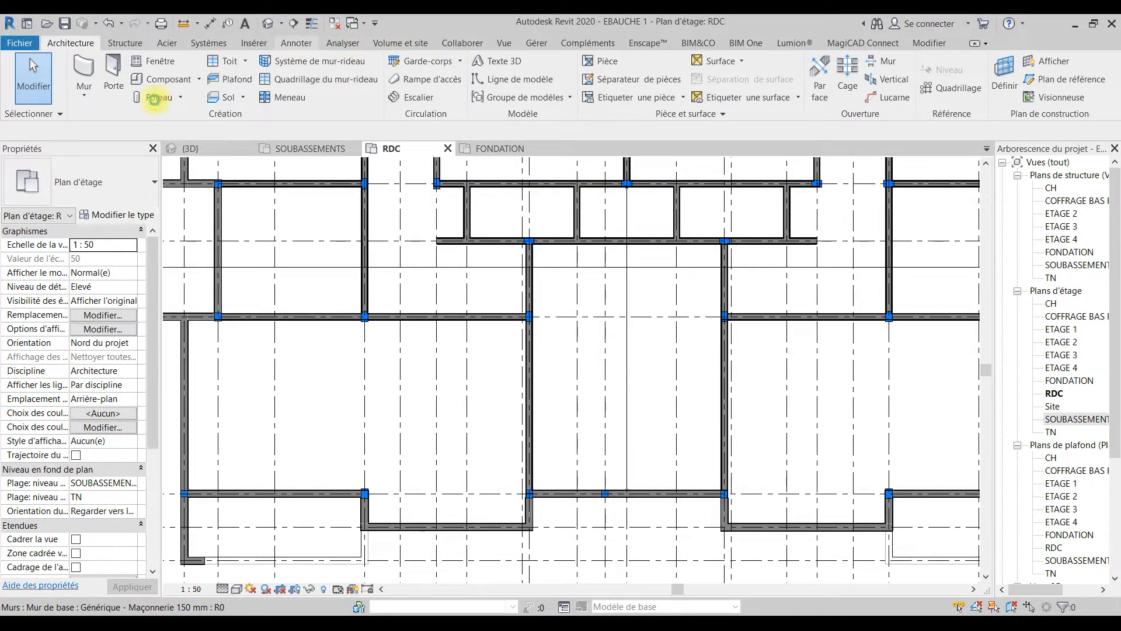
click(297, 43)
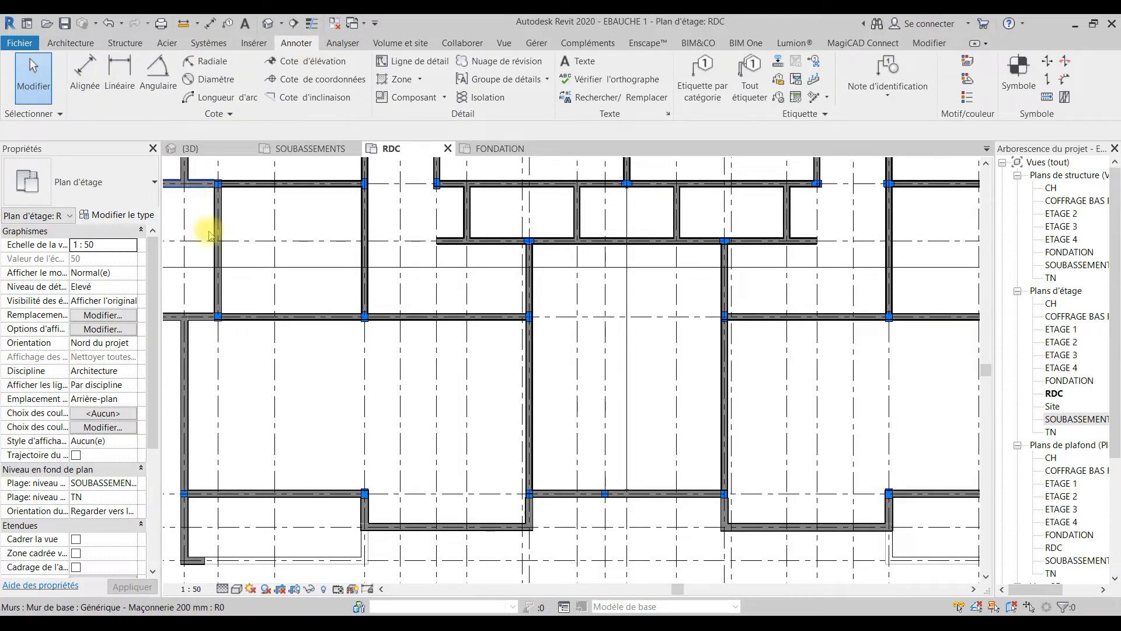
scroll(394, 391, down, 2)
middle_drag(397, 396, 432, 406)
key(Escape)
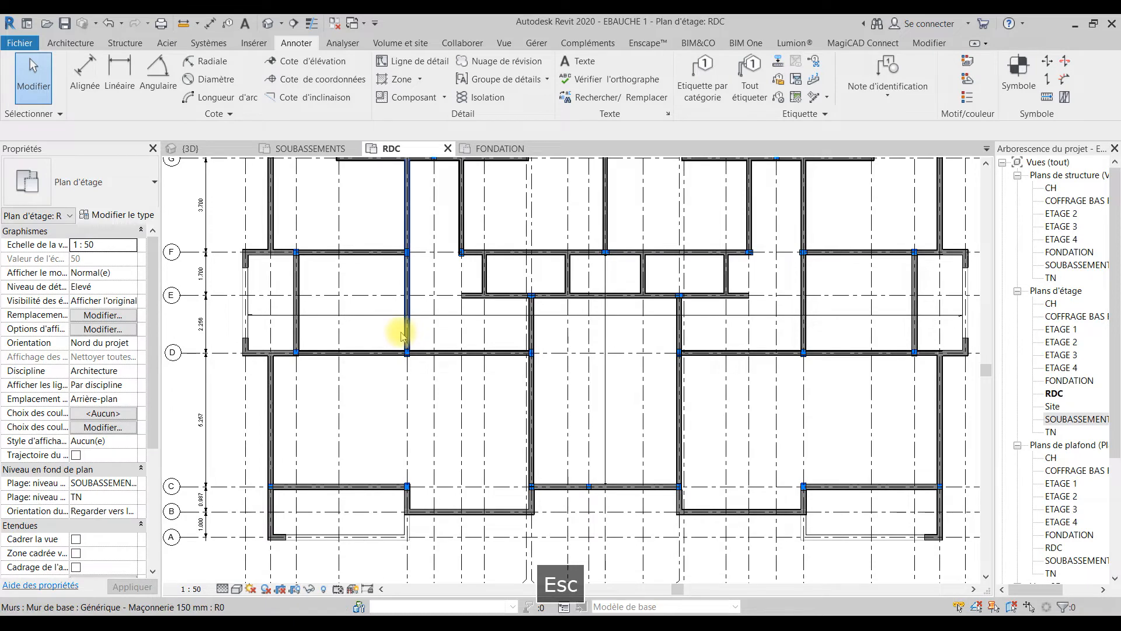
scroll(401, 333, down, 3)
middle_drag(401, 333, 388, 374)
scroll(390, 371, up, 1)
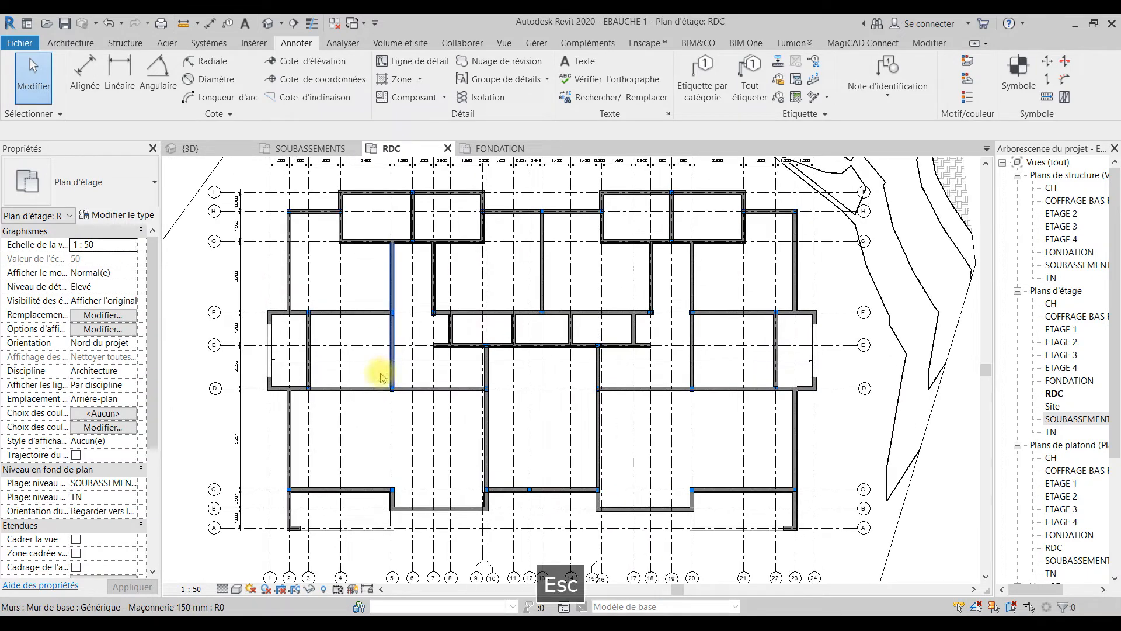
Step: Place tagged rooms in the eight spaces between grid lines F and I, leaving out the two corridors
click(71, 47)
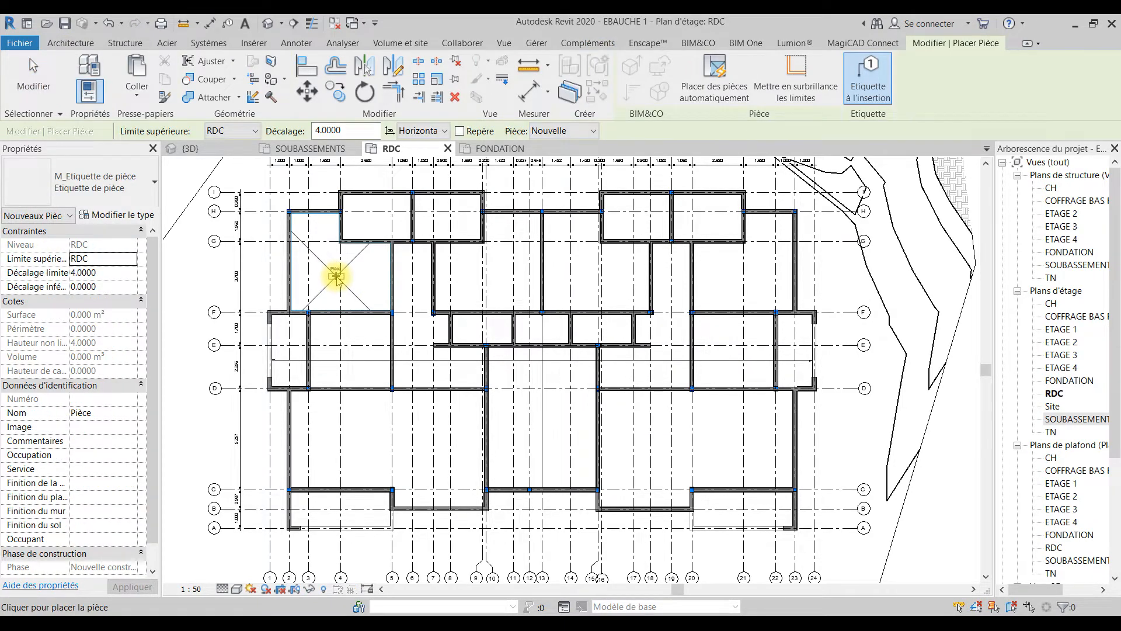
click(352, 341)
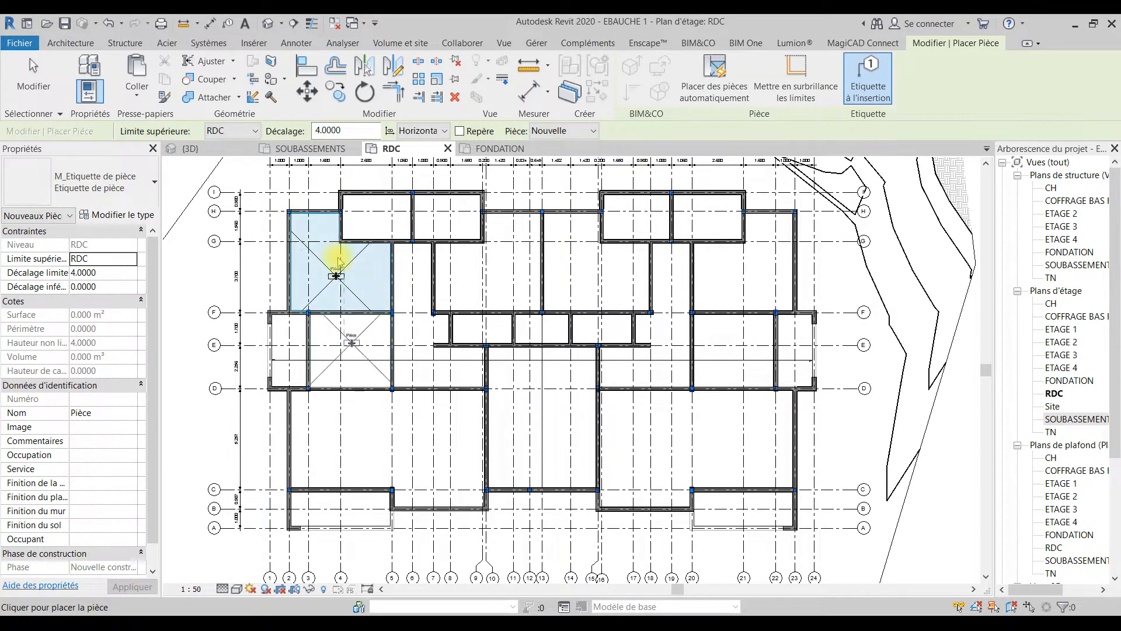
click(379, 217)
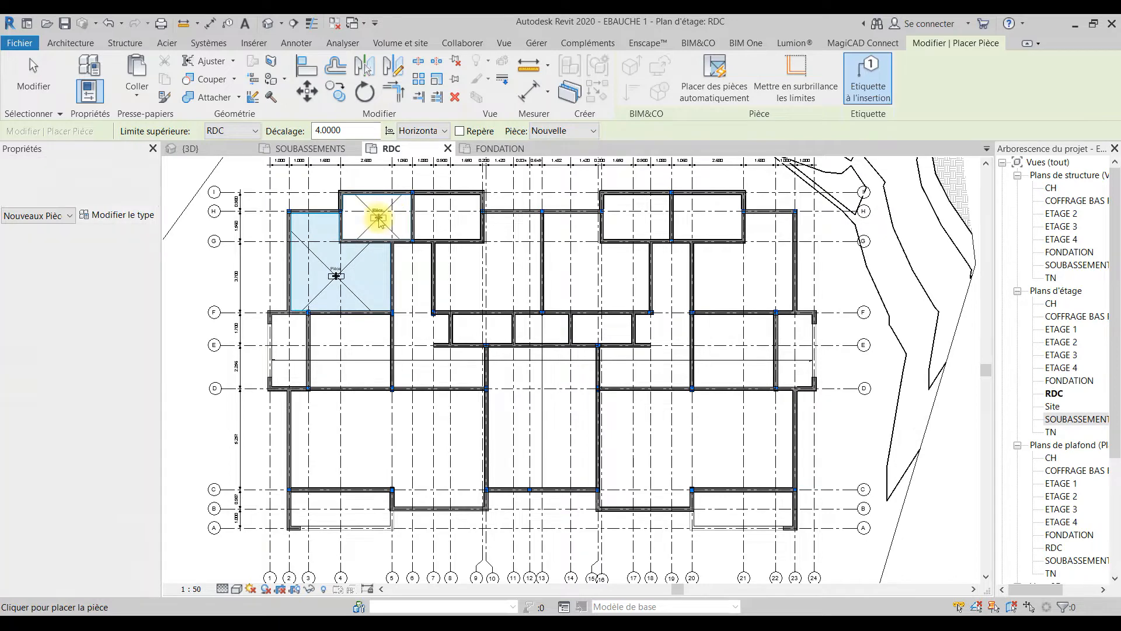
click(445, 215)
click(501, 272)
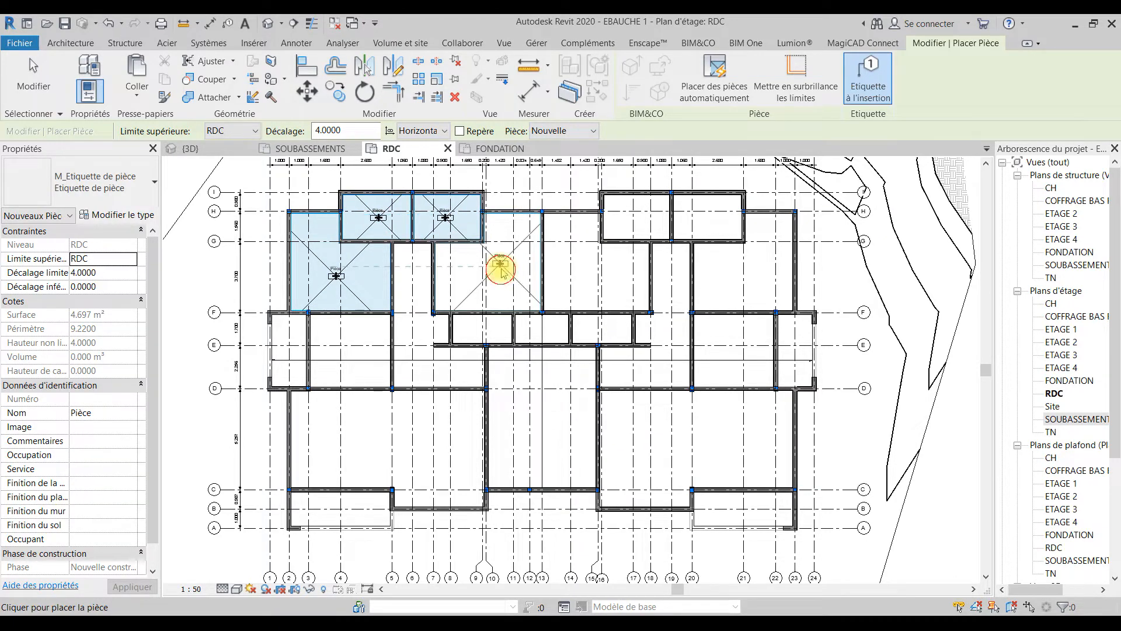
click(589, 275)
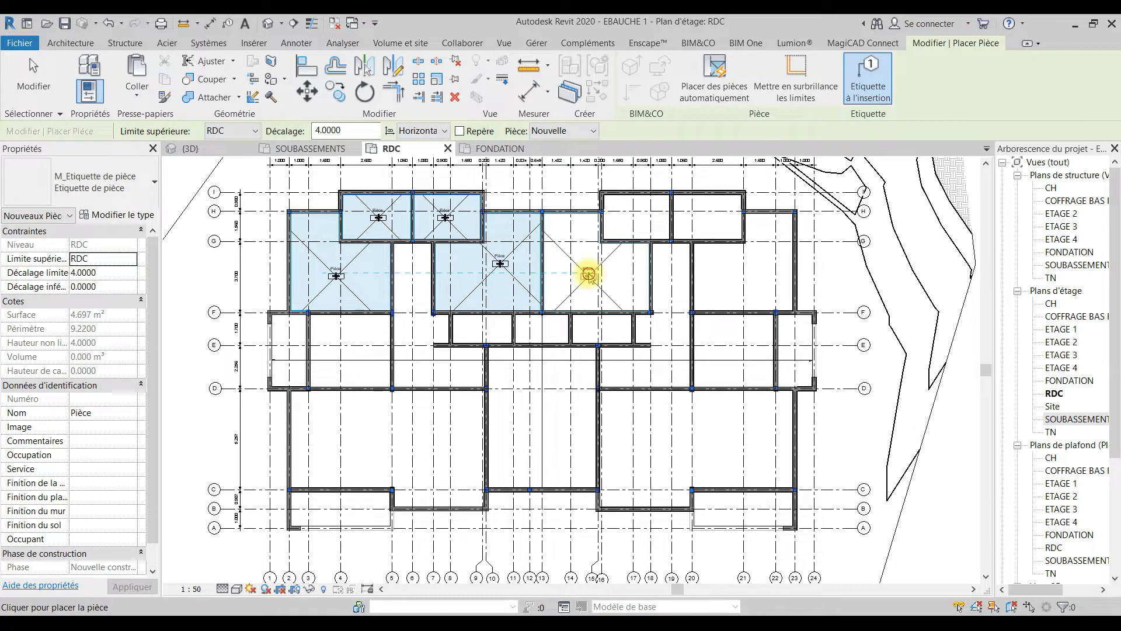
click(634, 228)
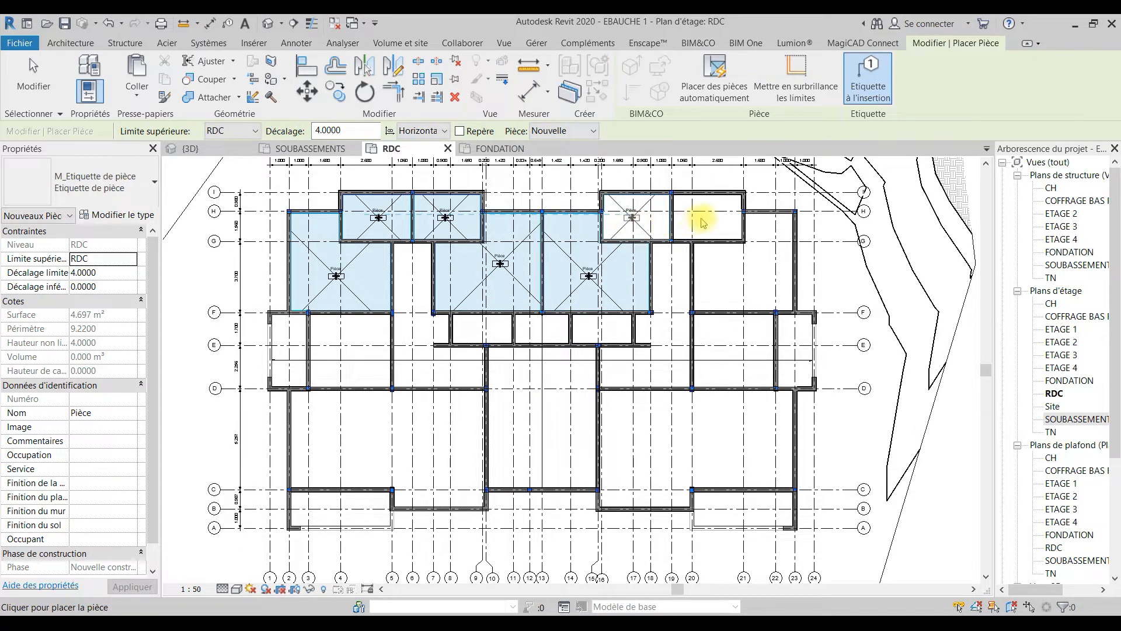
click(739, 278)
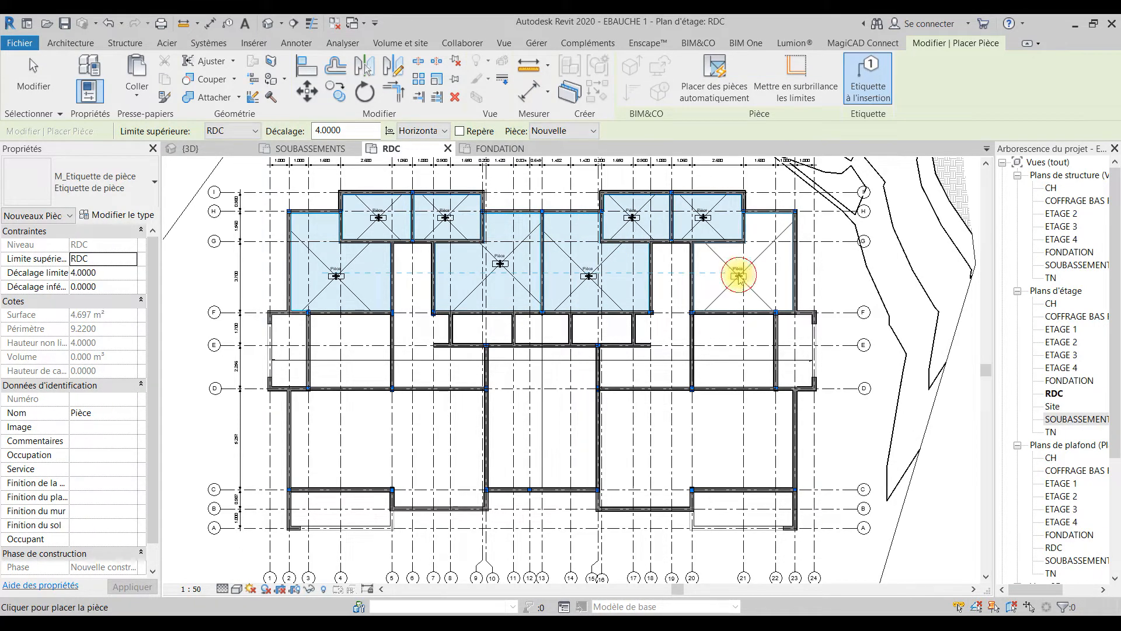
Step: Place tagged rooms in the two outer spaces between grid lines D and F and in the two large spaces south of D
click(347, 353)
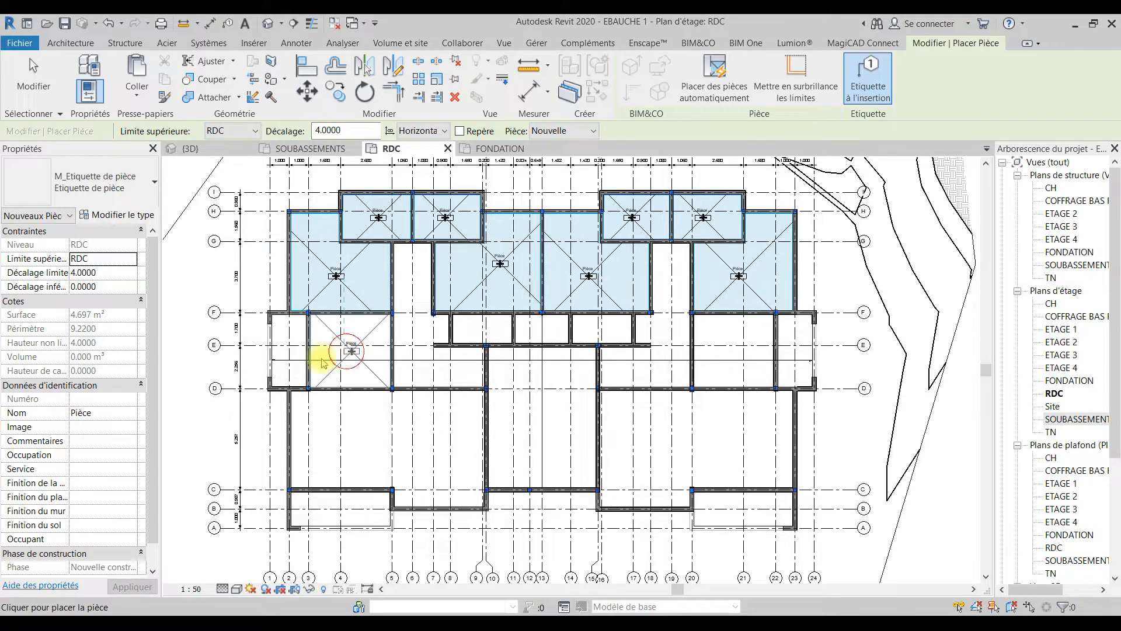
click(345, 449)
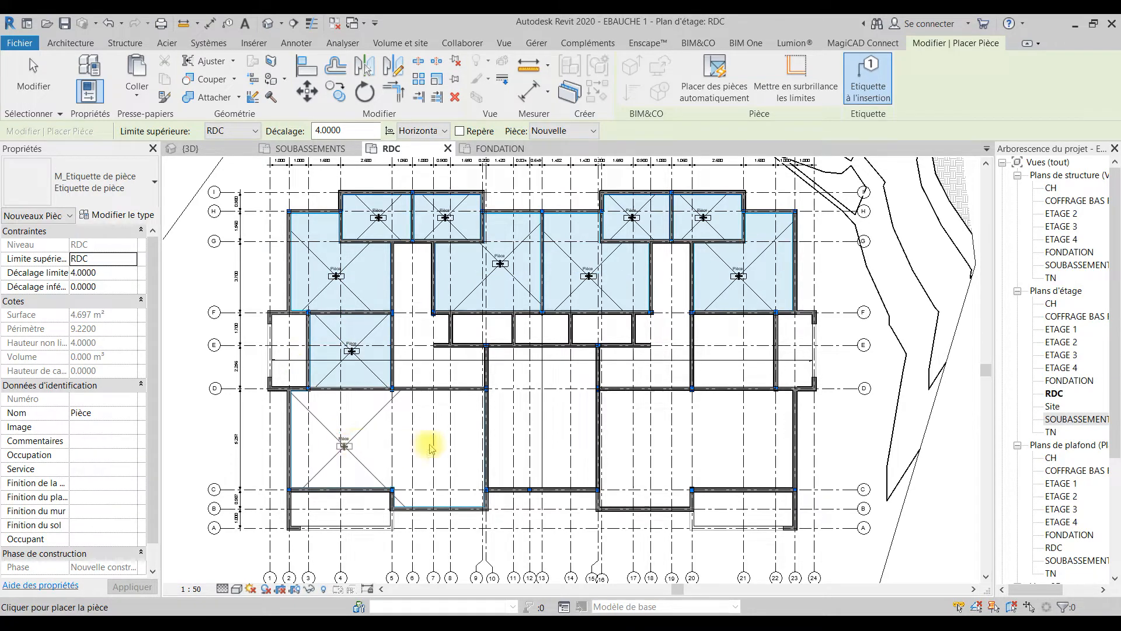
click(654, 450)
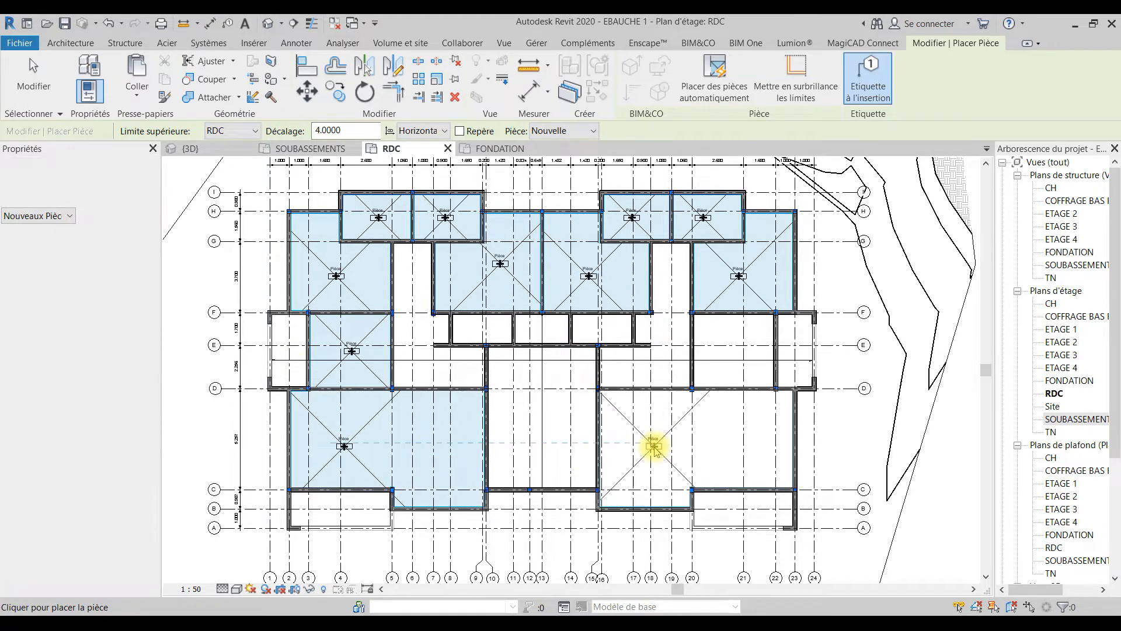
click(726, 353)
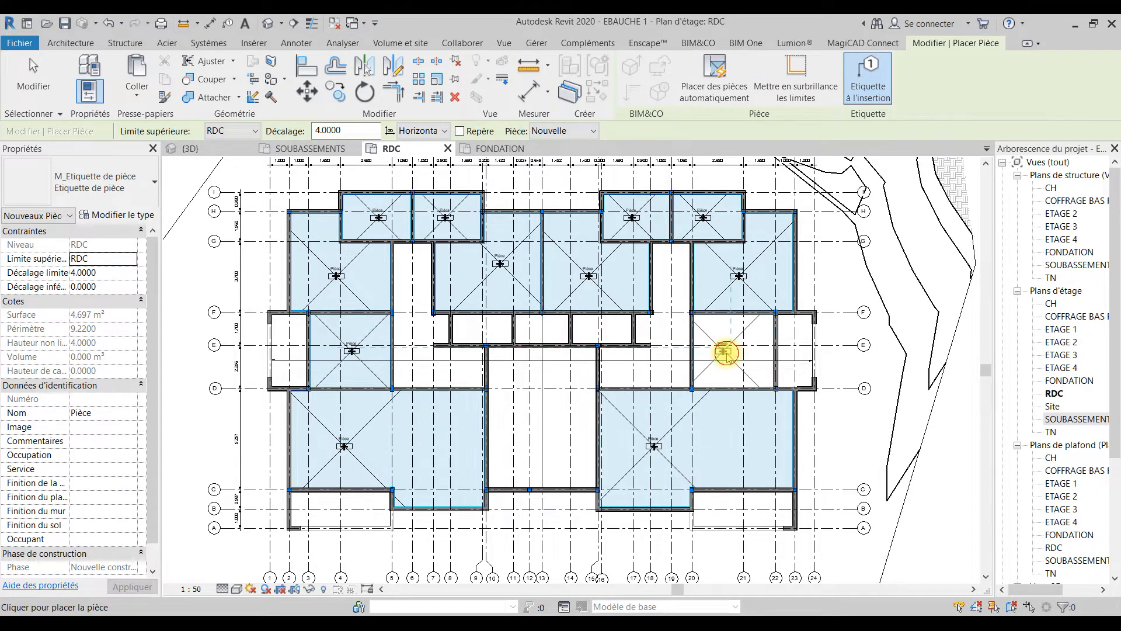
click(336, 521)
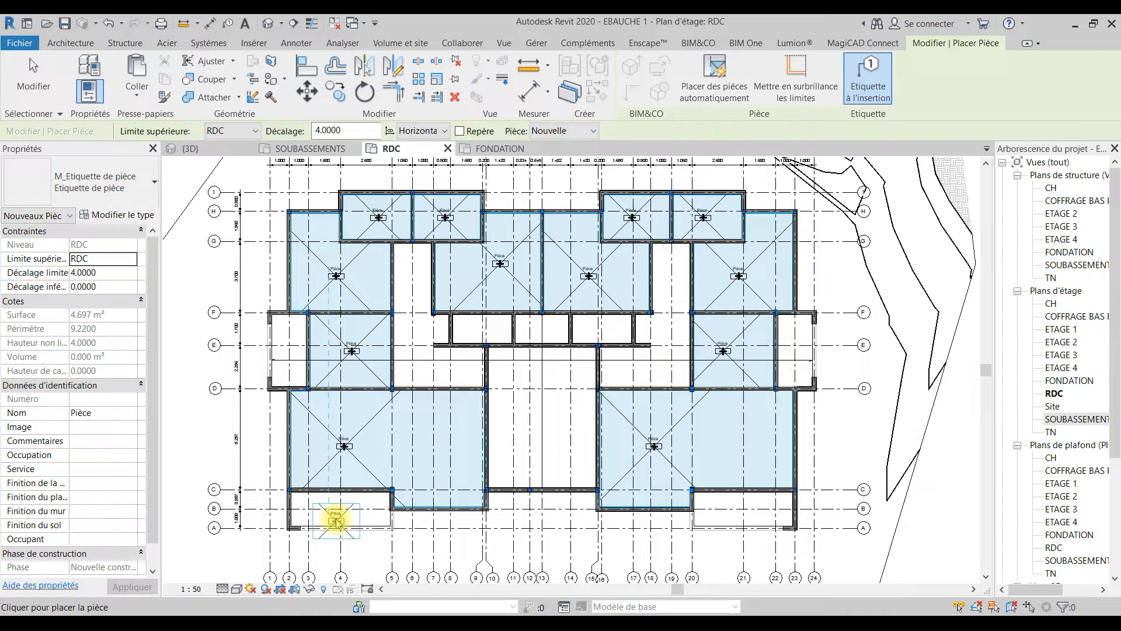
Step: Place tagged rooms in the two corridors, the outer two of the three small spaces between E and F, and the central hall
click(419, 352)
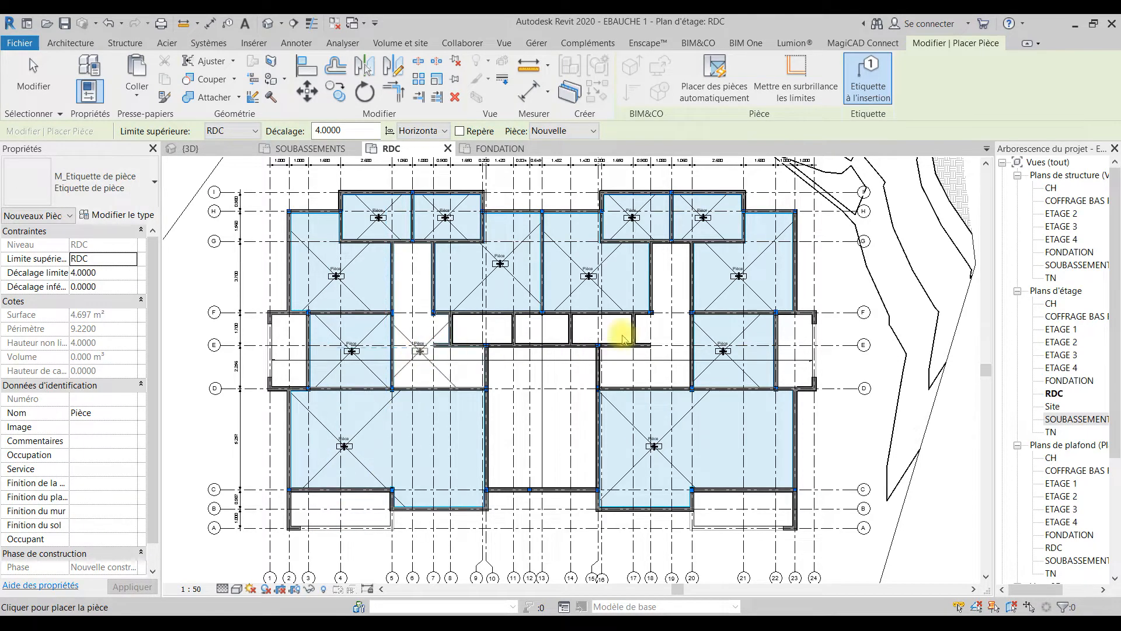
click(669, 344)
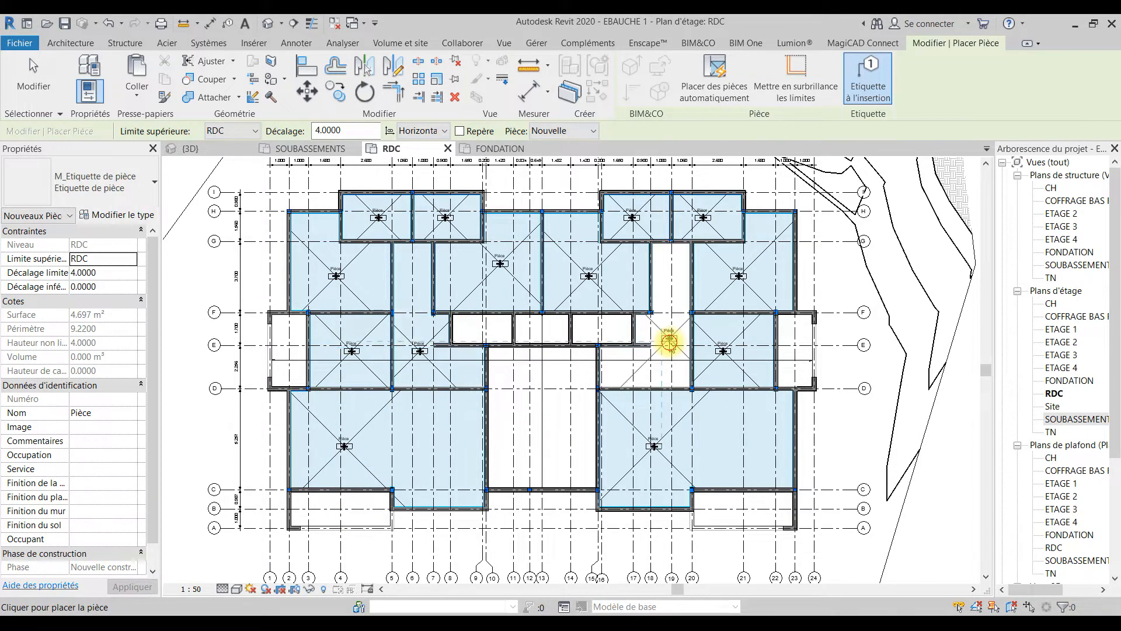
click(598, 333)
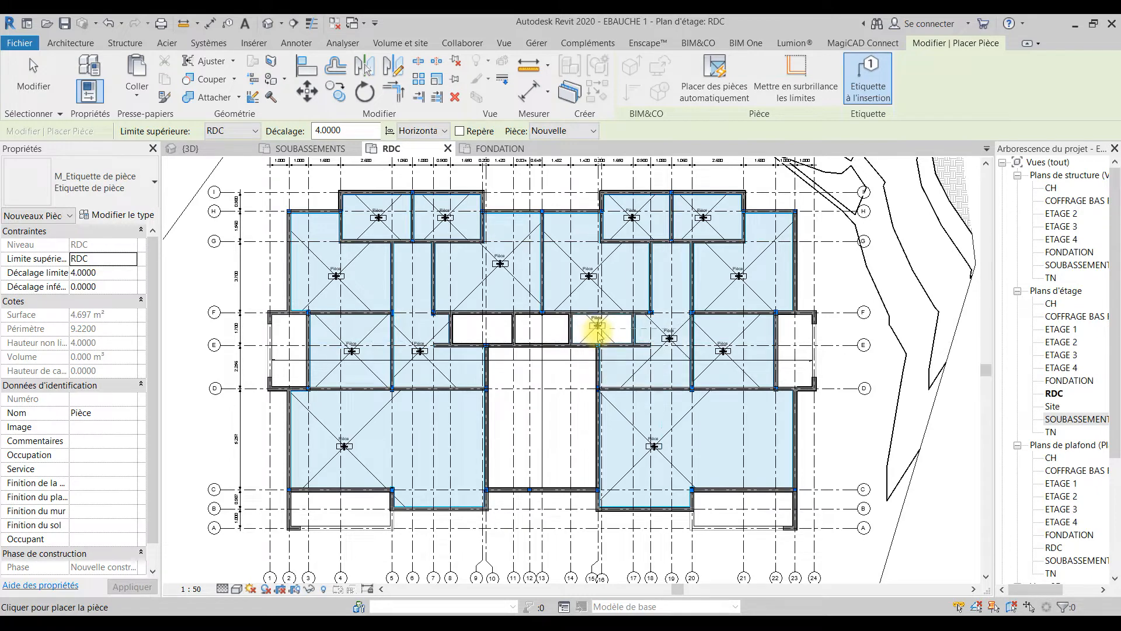
click(484, 330)
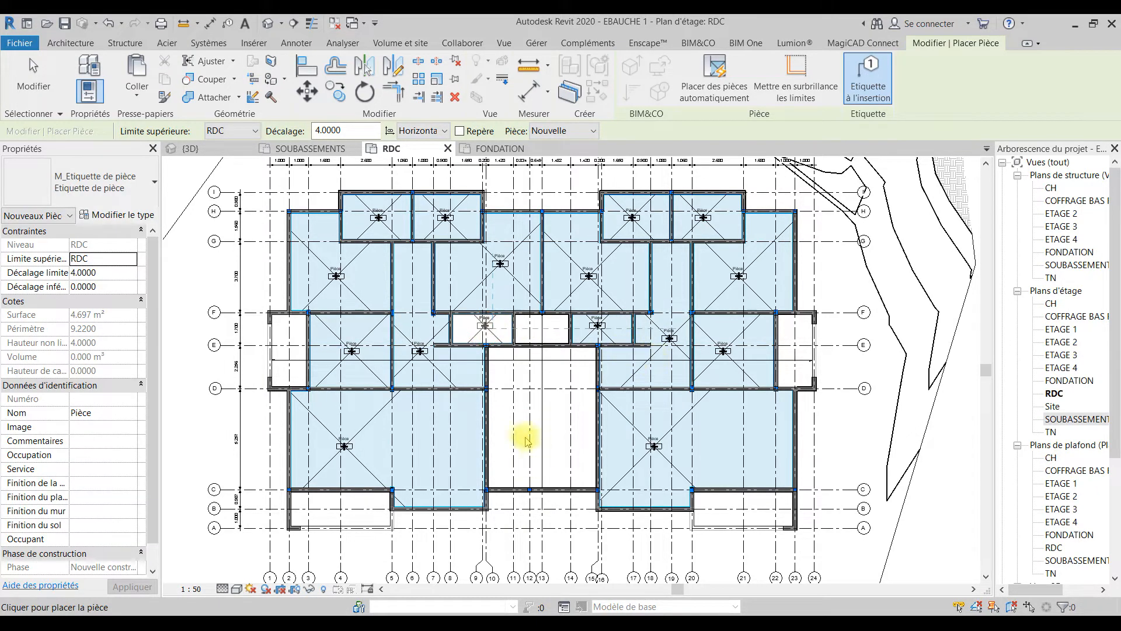
click(542, 409)
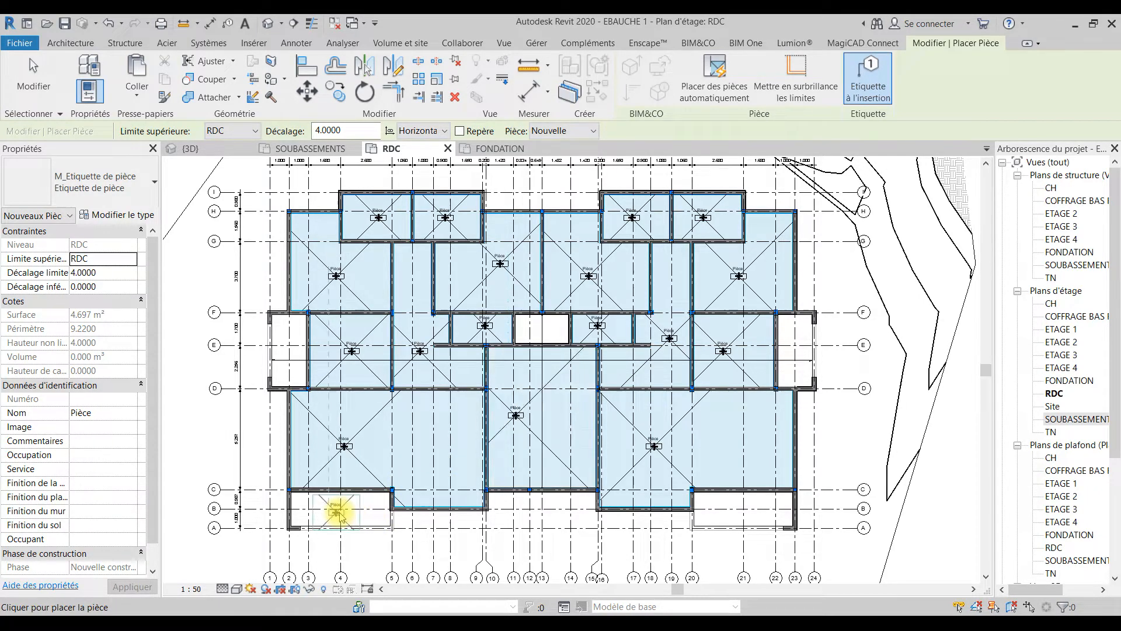
key(Escape)
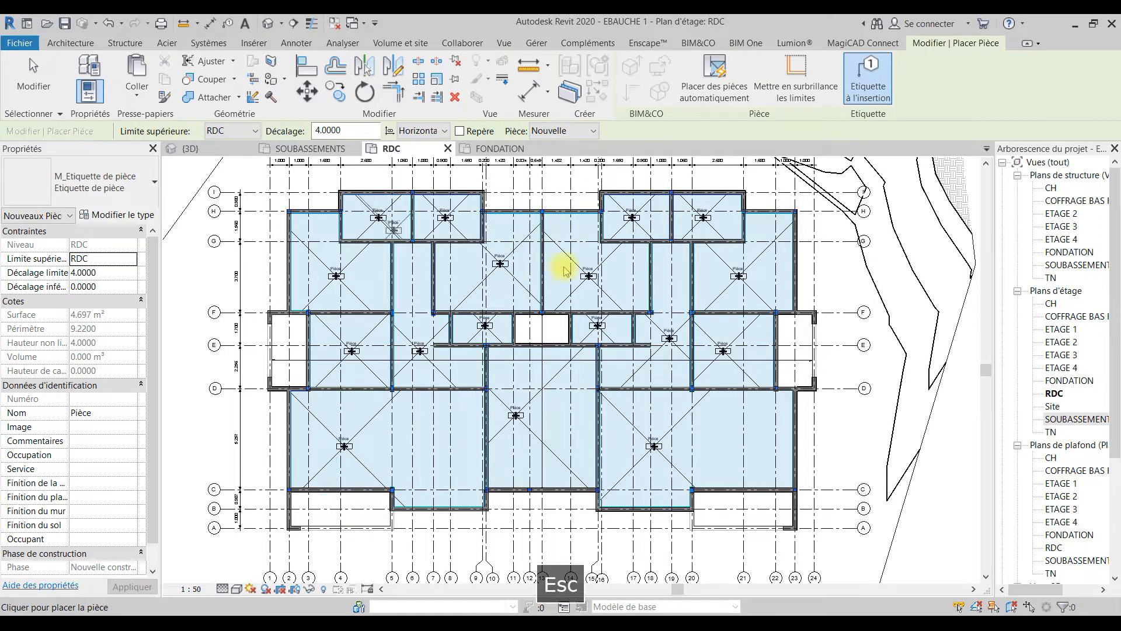
key(Escape)
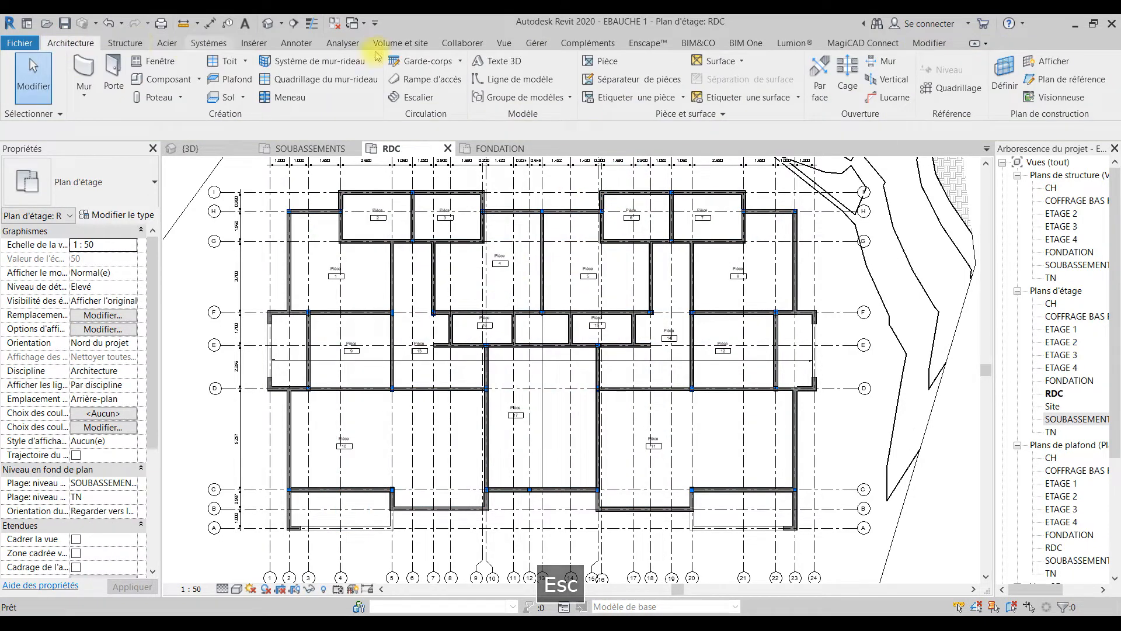
Step: Draw a room separation line along grid line 5 from C to D, splitting room 10
click(609, 80)
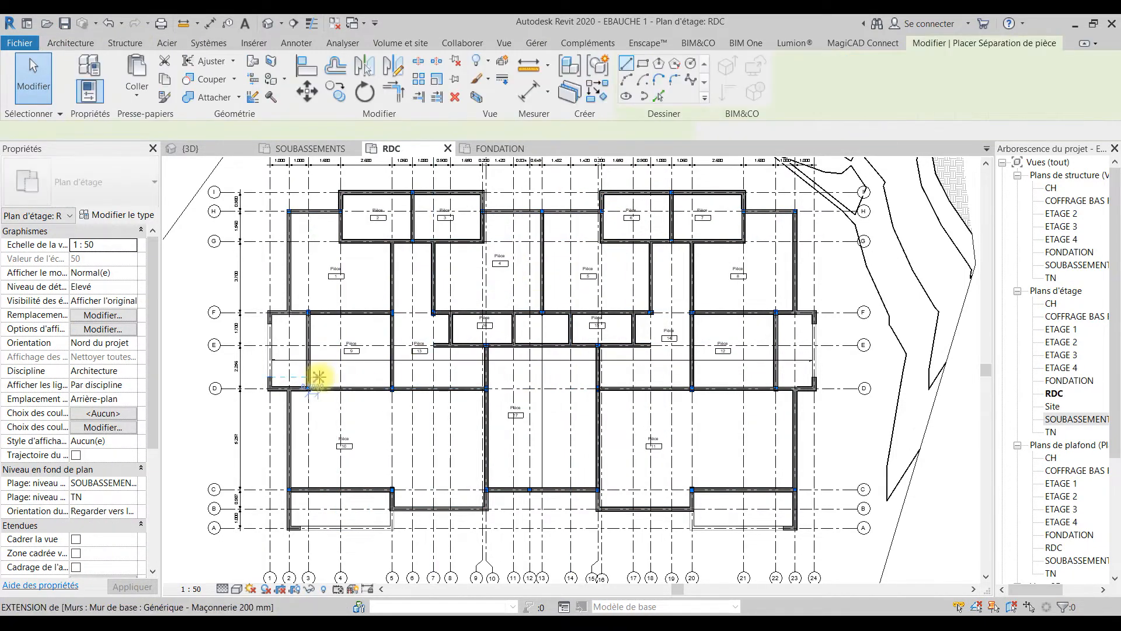
scroll(411, 521, up, 5)
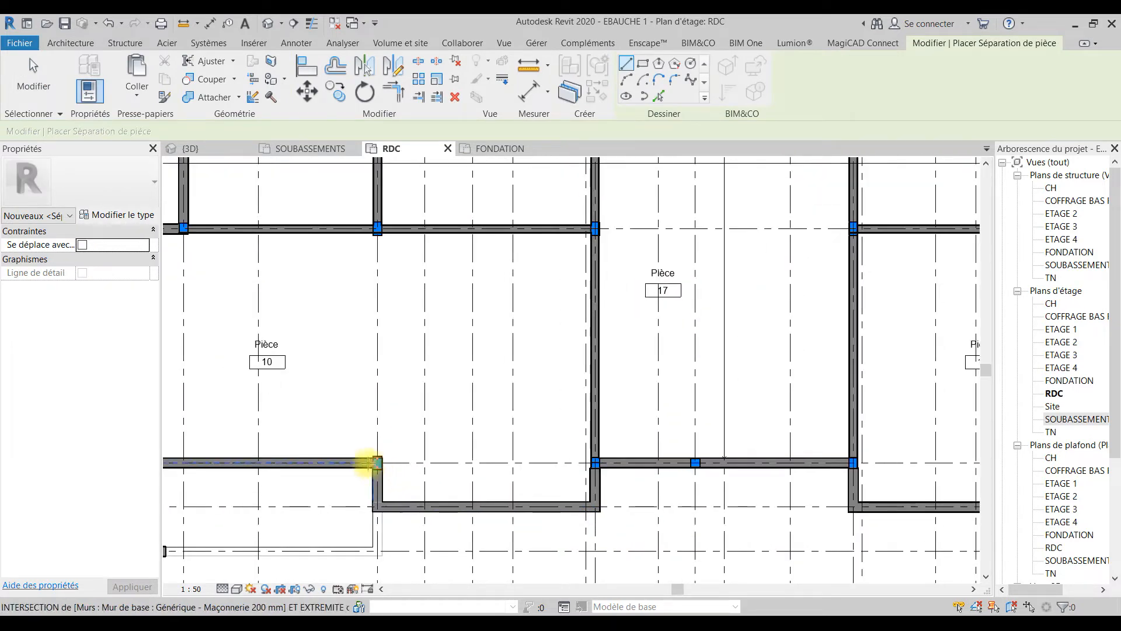
click(375, 461)
click(374, 229)
key(Escape)
scroll(382, 435, down, 3)
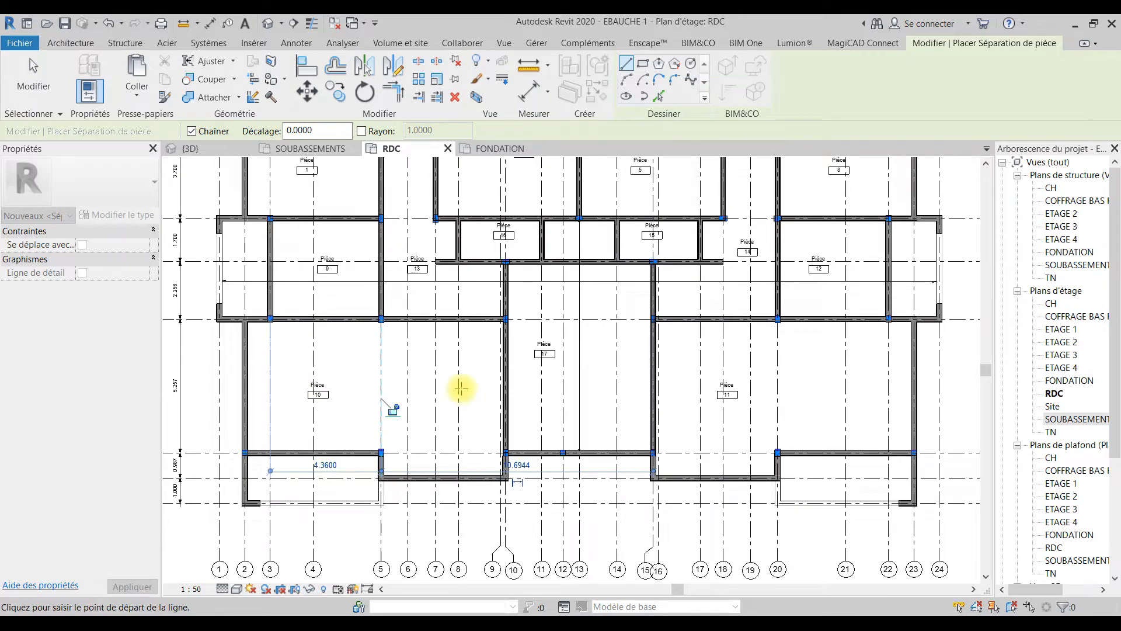
Step: Draw a chained room separation in room 17, along grid line 12 from C to D and along D to the wall near grid line 16
scroll(571, 418, up, 2)
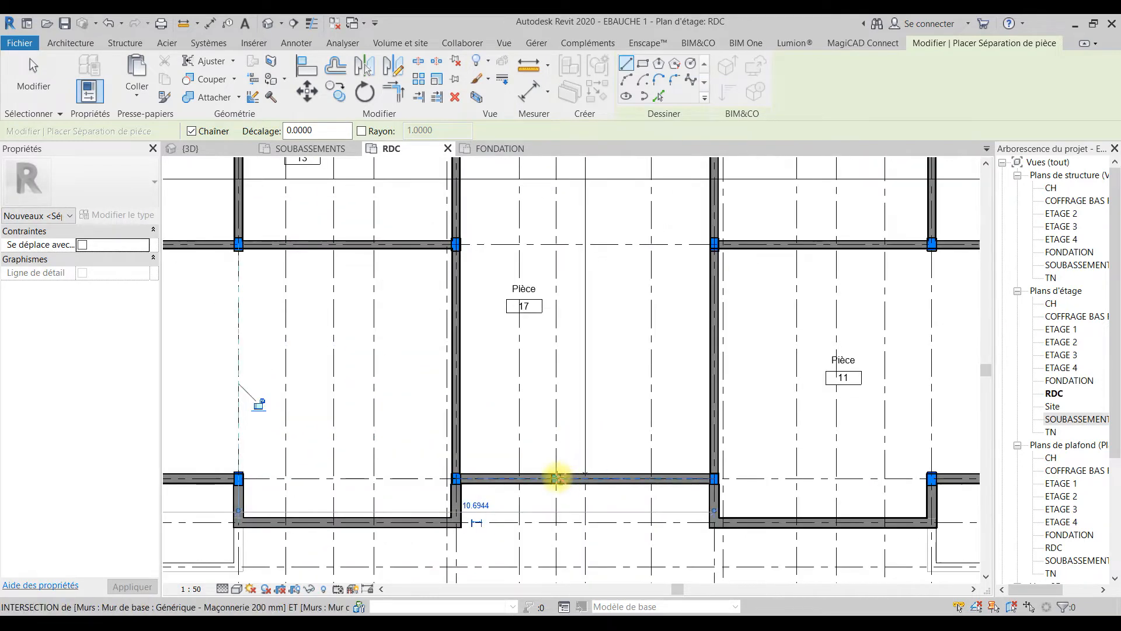
scroll(555, 478, up, 3)
click(552, 474)
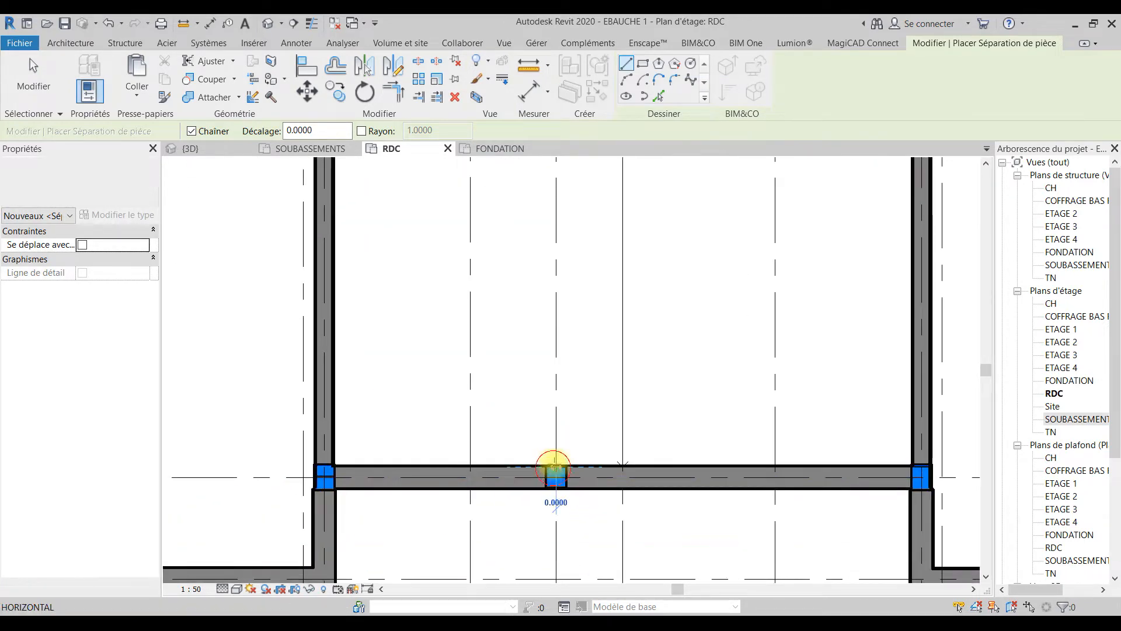
scroll(553, 474, down, 3)
scroll(566, 306, down, 3)
scroll(548, 300, up, 4)
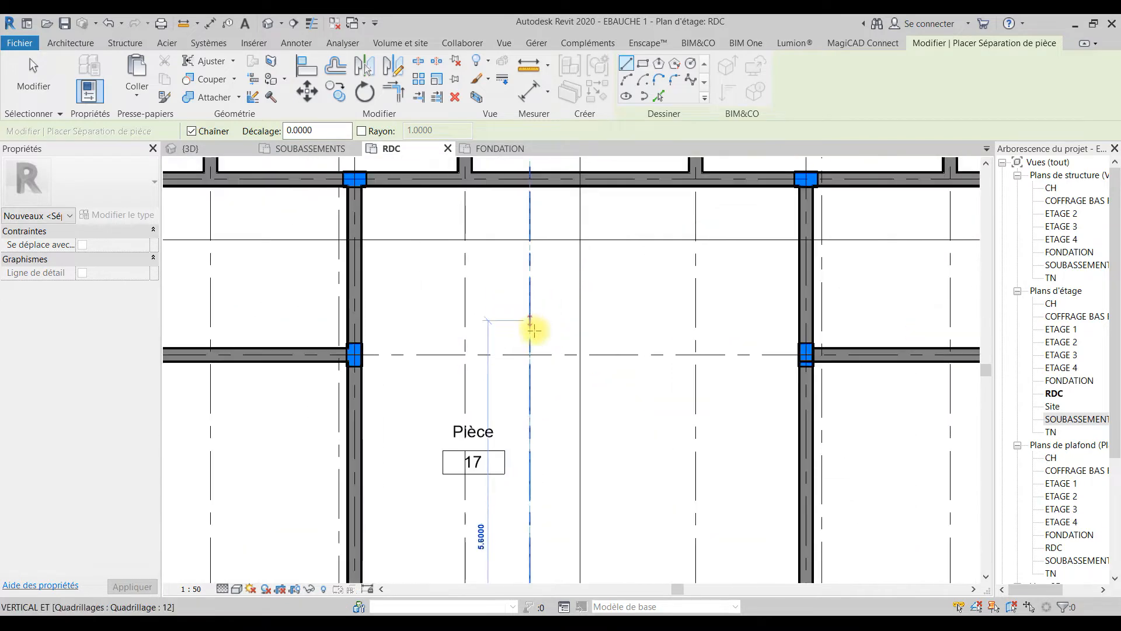
click(530, 353)
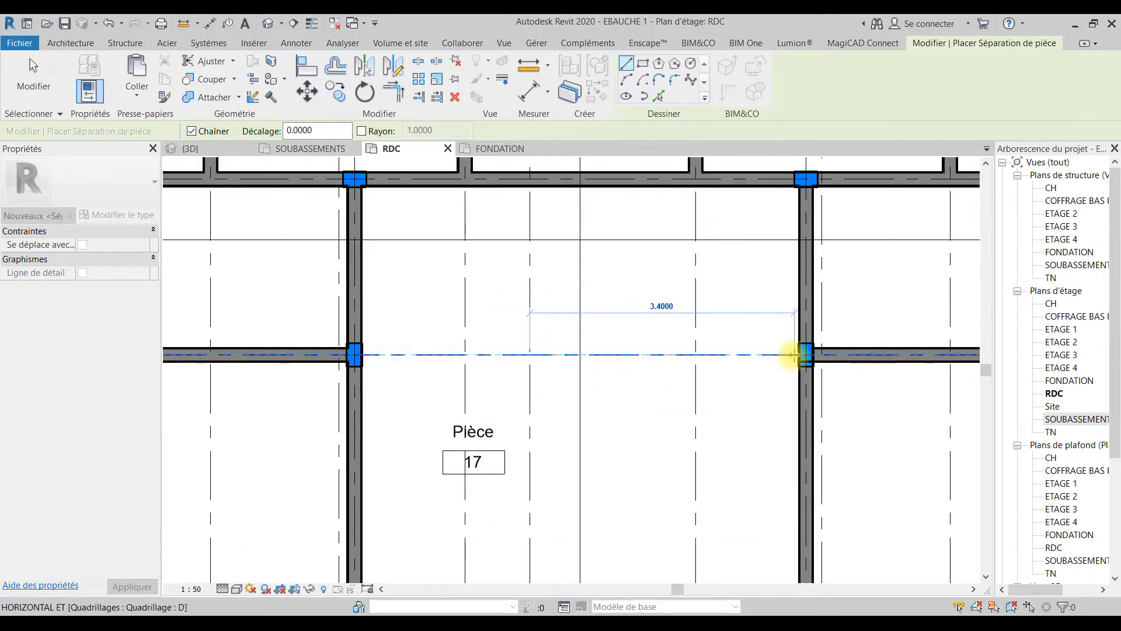
click(802, 353)
scroll(768, 362, down, 4)
scroll(741, 445, up, 5)
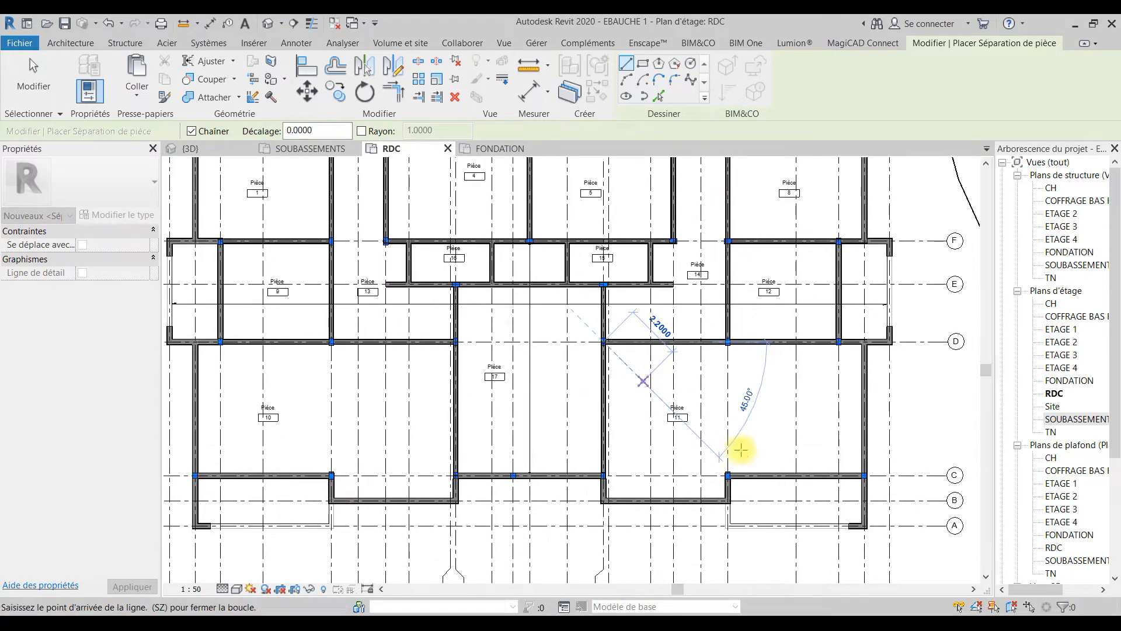
key(Escape)
Step: Draw a room separation line along grid line 20 between C and D, splitting room 11
click(707, 507)
click(707, 169)
scroll(713, 305, down, 5)
key(Escape)
key(Escape)
Step: Place tagged rooms in the untagged halves of split rooms 10 and 11 and in the middle small space between E and F
click(606, 61)
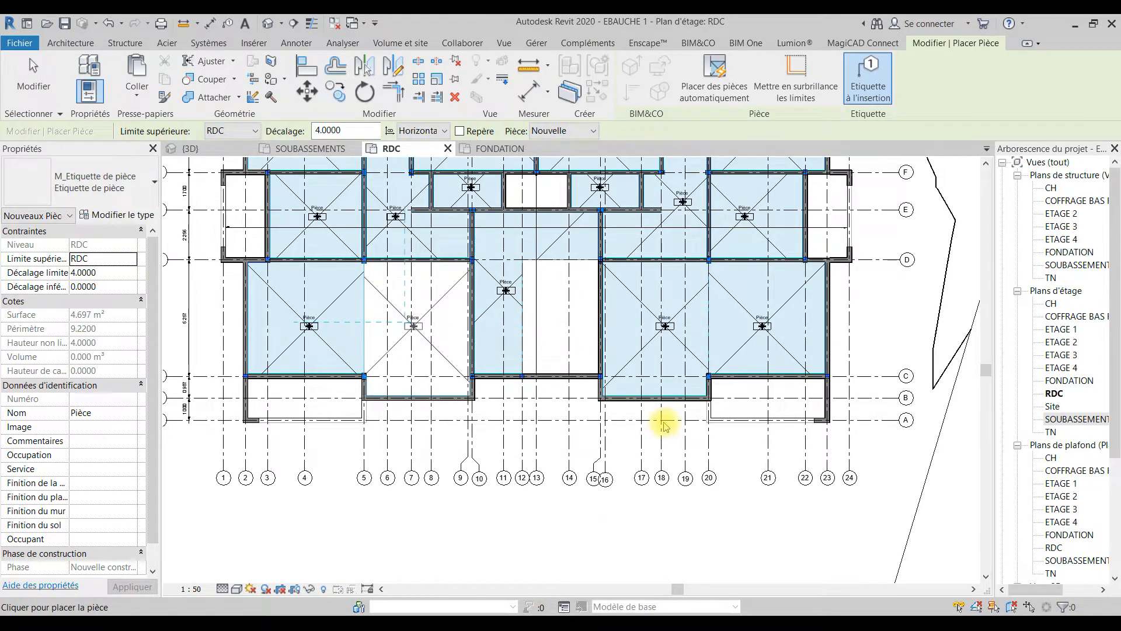
middle_drag(622, 326, 626, 429)
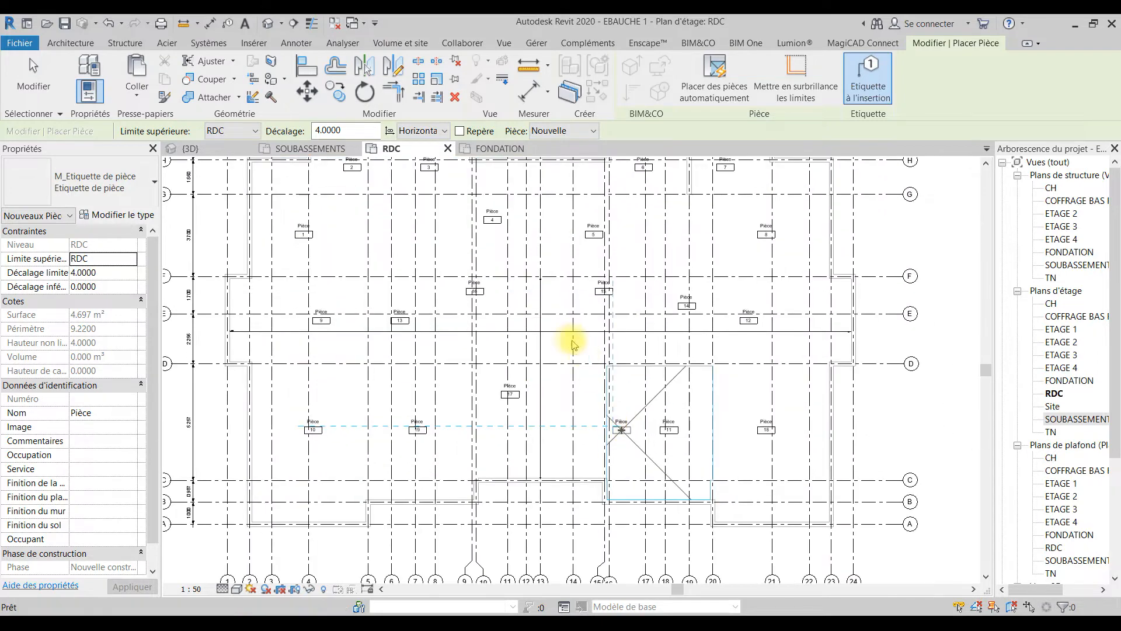
scroll(562, 360, up, 2)
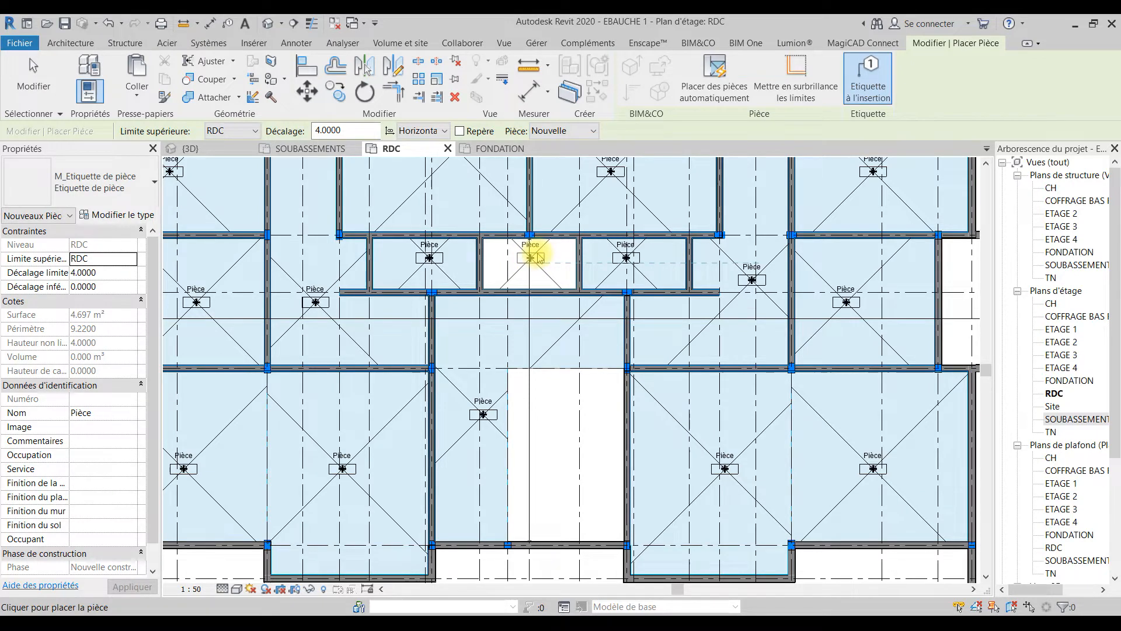
key(Escape)
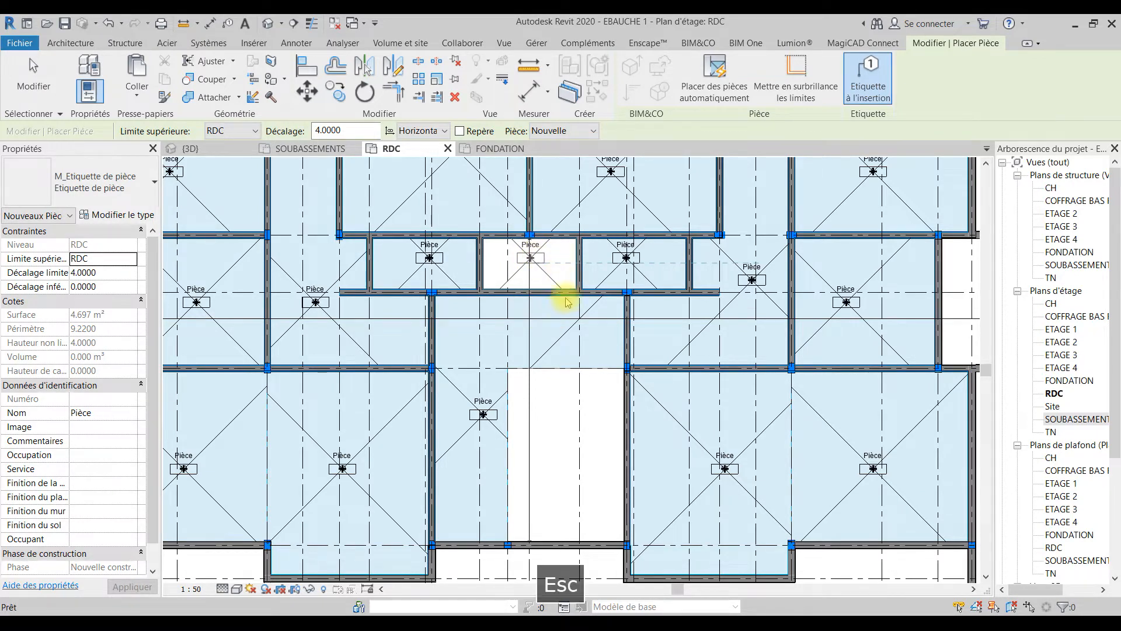
key(Escape)
Step: Rename room 10 as SEJOUR through its tag
scroll(566, 315, down, 1)
middle_drag(443, 443, 641, 453)
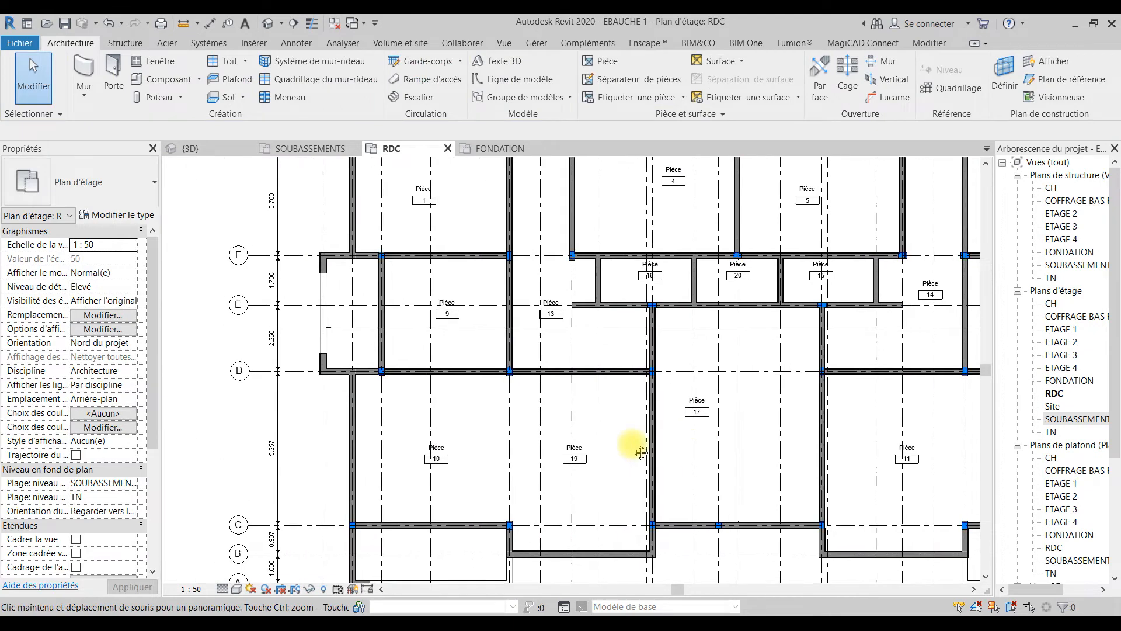
scroll(455, 444, up, 3)
click(439, 439)
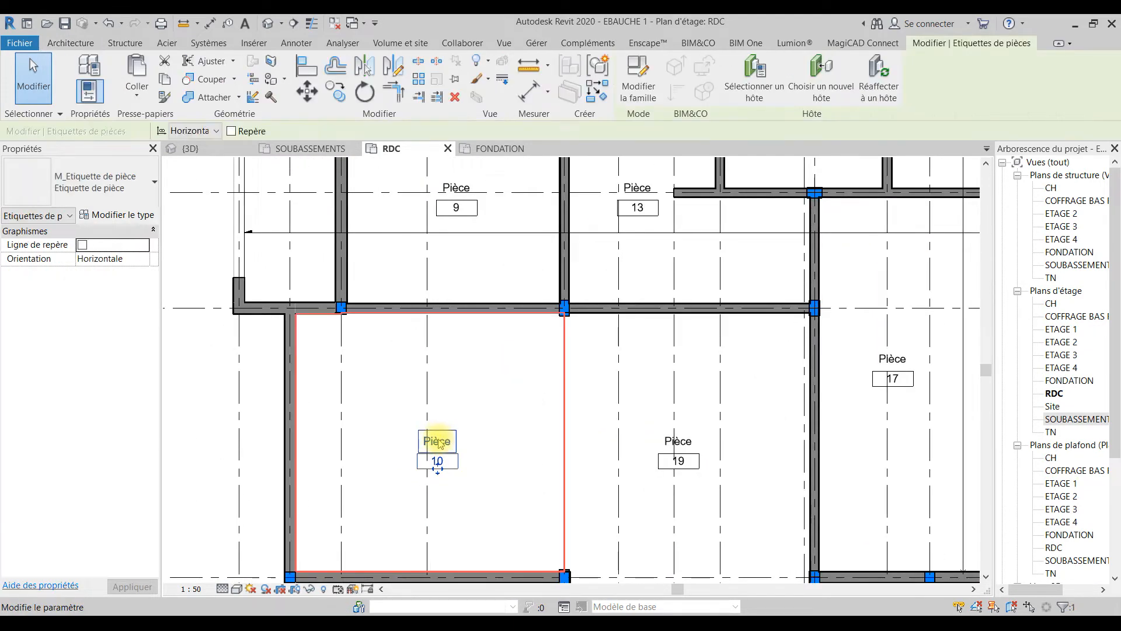
click(439, 438)
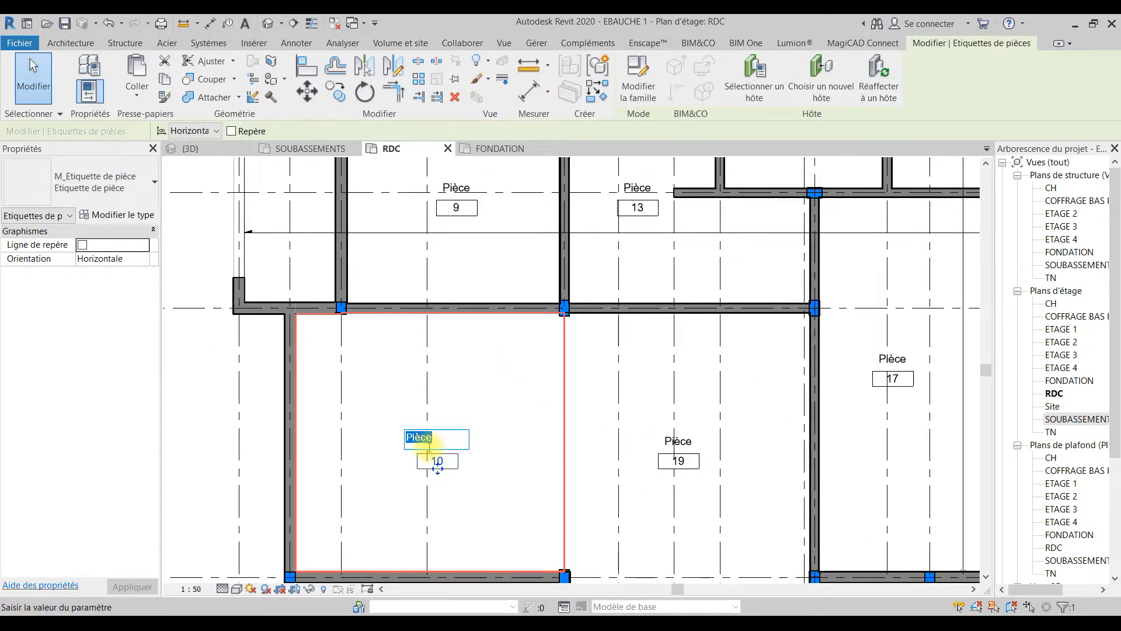
text(SE)
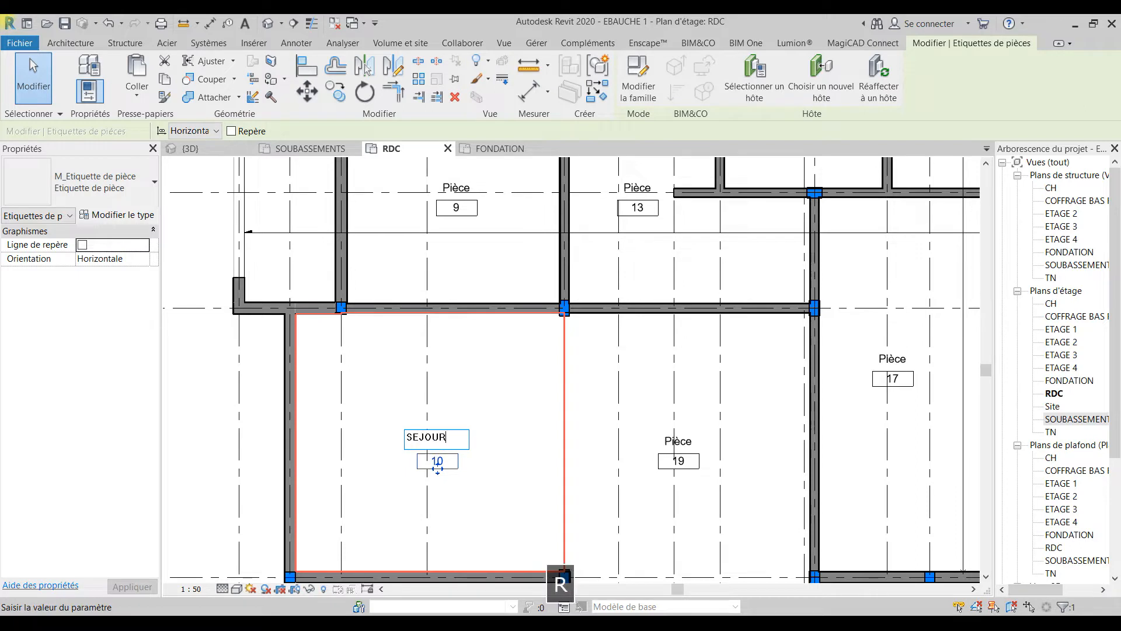
text(JOUR)
key(Return)
Step: Rename room 19, beside the SEJOUR, as SAM
click(686, 443)
click(687, 442)
text(SAM)
key(Return)
Step: Rename room 9 between grid lines D and F as CUISINE
middle_drag(525, 303, 529, 481)
double_click(466, 362)
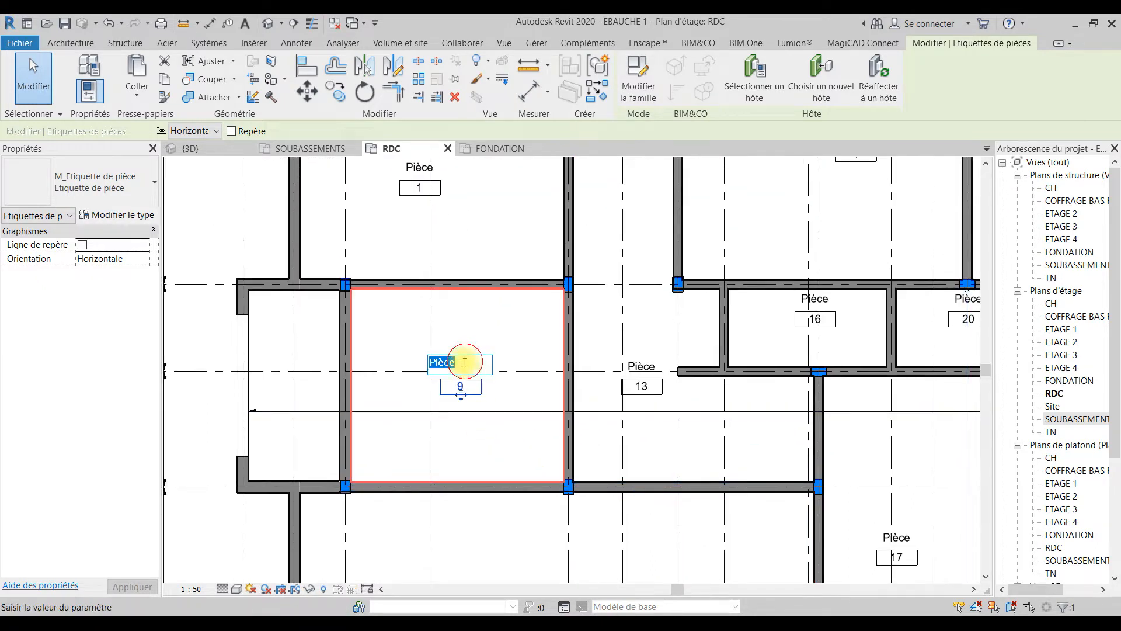
text(CUISINE)
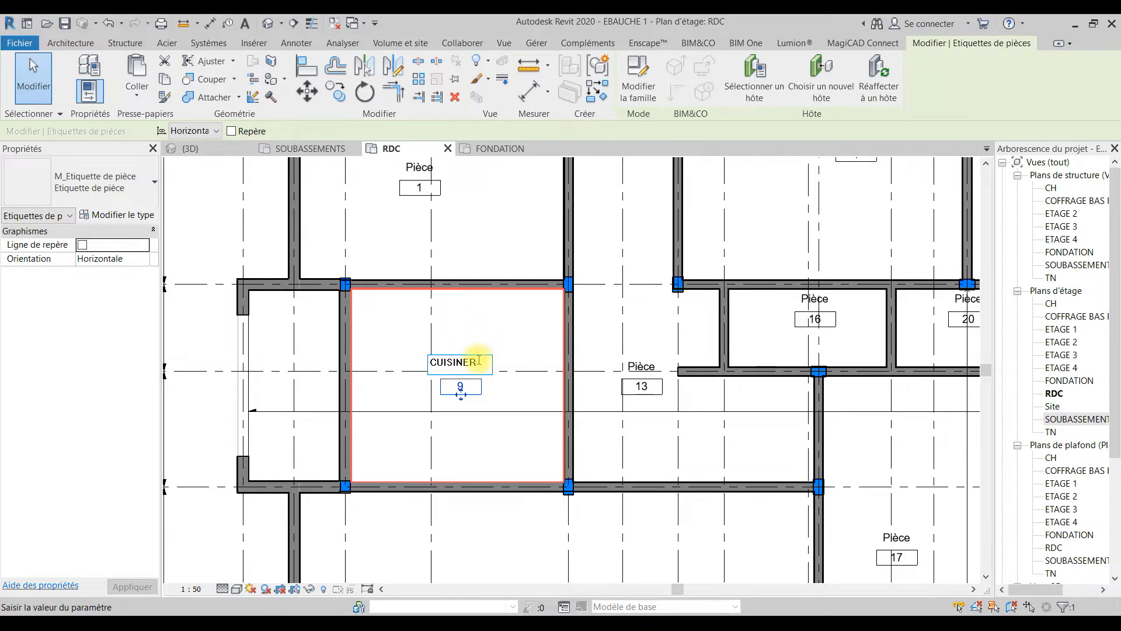
text(R)
key(BackSpace)
click(625, 370)
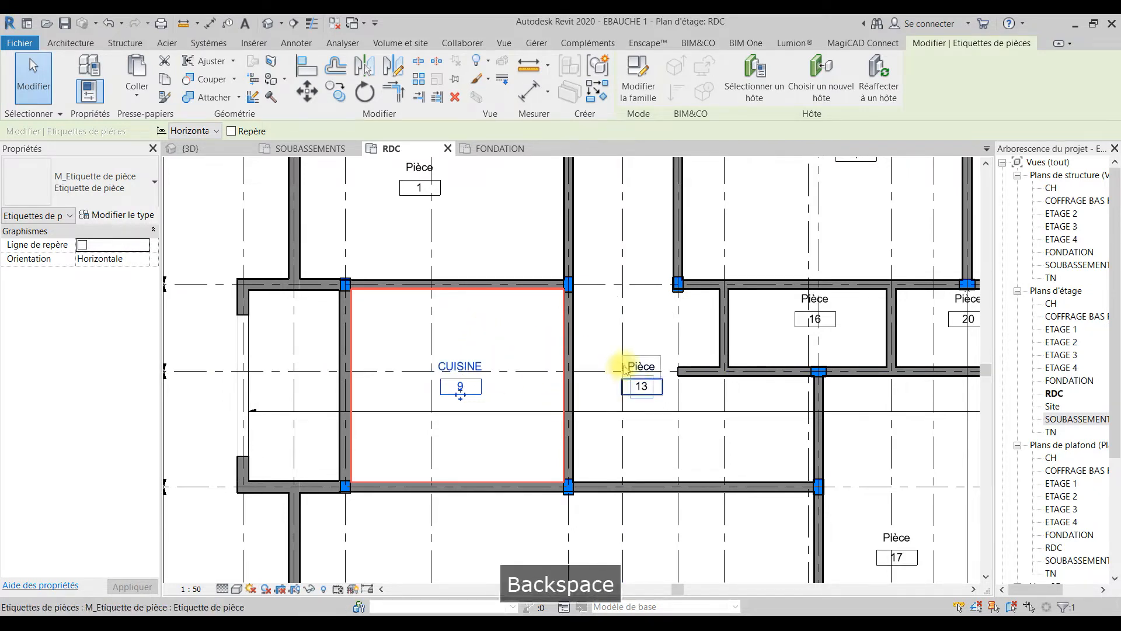
Step: Rename corridor room 13 as HALL
click(641, 366)
click(645, 364)
text(HALL)
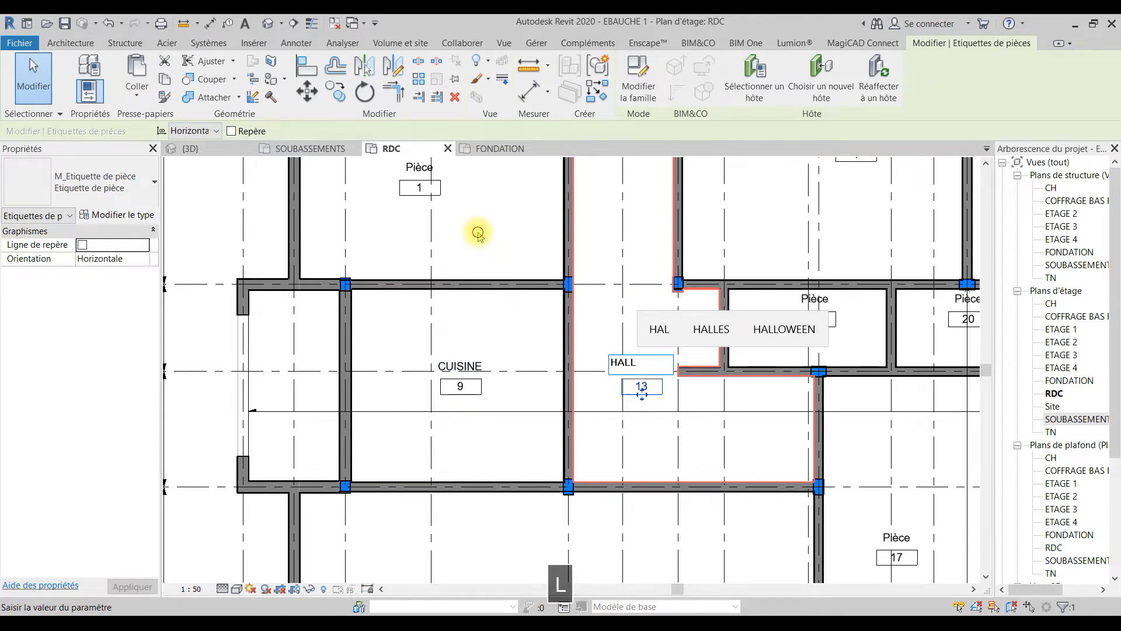
click(478, 233)
Step: Rename corridor room 13, beside the CUISINE, as COULOIR
middle_drag(520, 304, 526, 343)
click(659, 405)
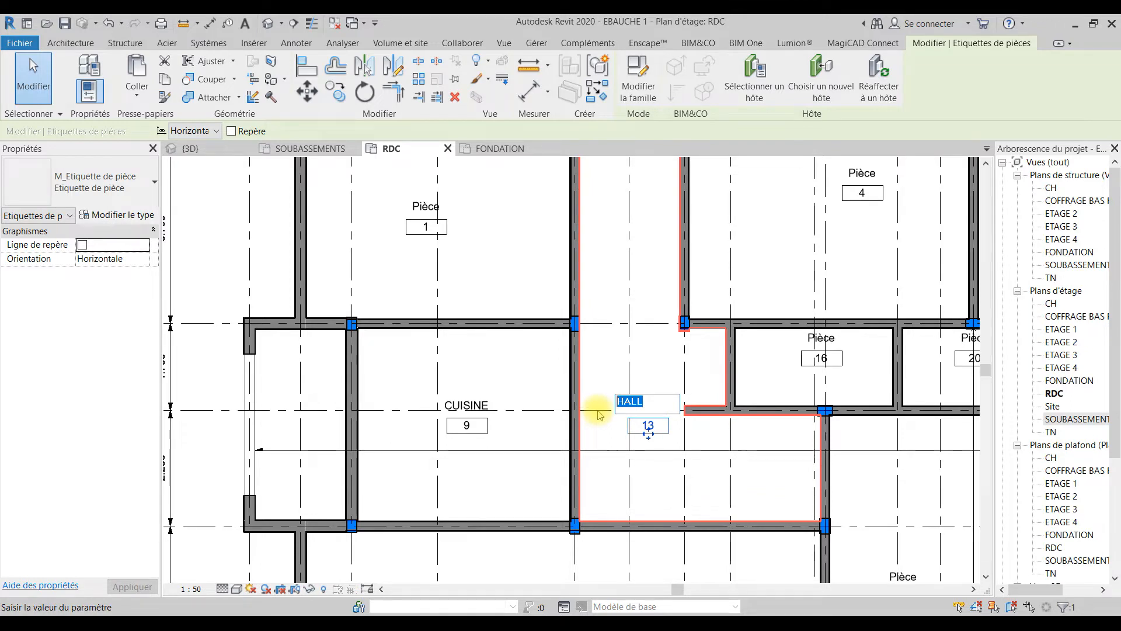
text(COULOIR)
click(482, 262)
Step: Rename room 1, the large room above the CUISINE, as CHAMBRE
click(421, 205)
click(422, 206)
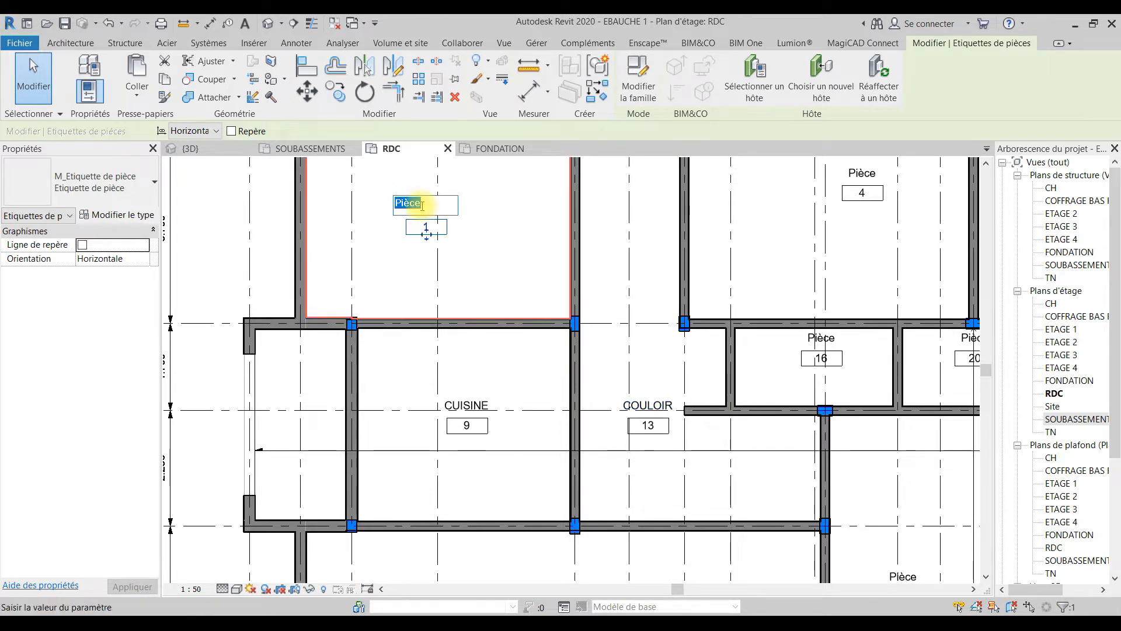
text(CHAMBRE)
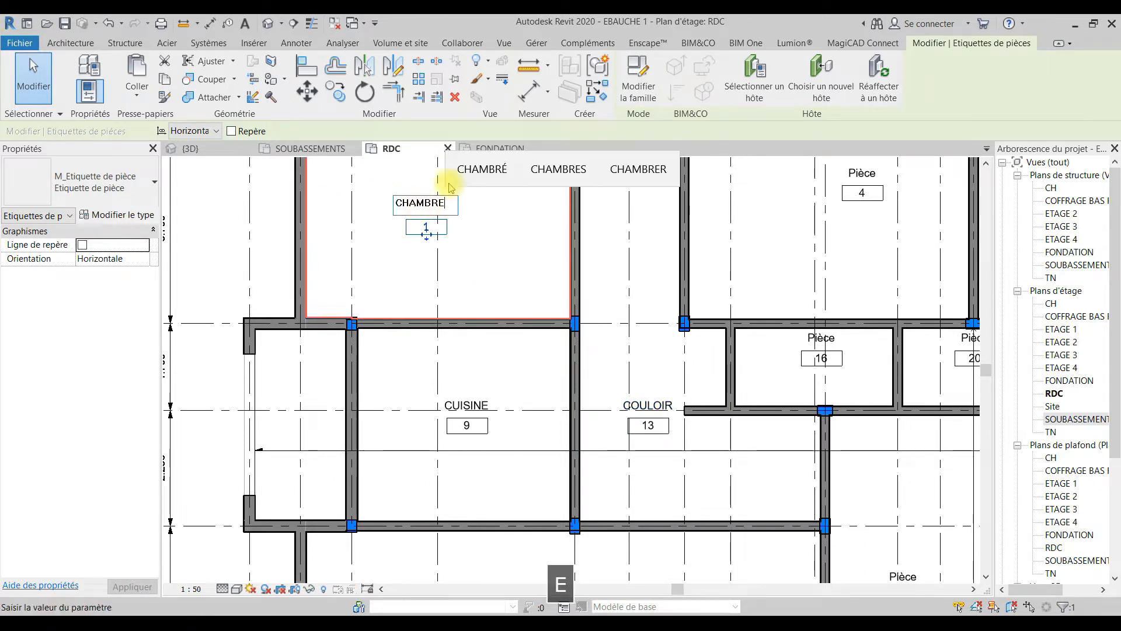
click(478, 258)
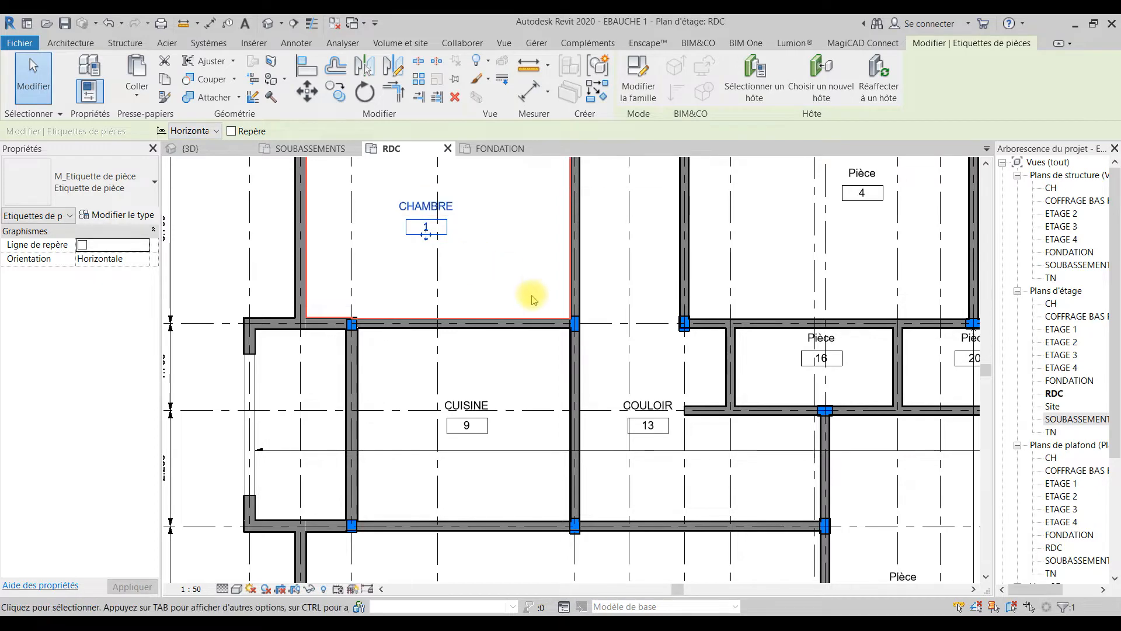
Step: Rename room 2, in the small block above the CHAMBRE, as TOILETTE
middle_drag(459, 377, 308, 556)
click(379, 228)
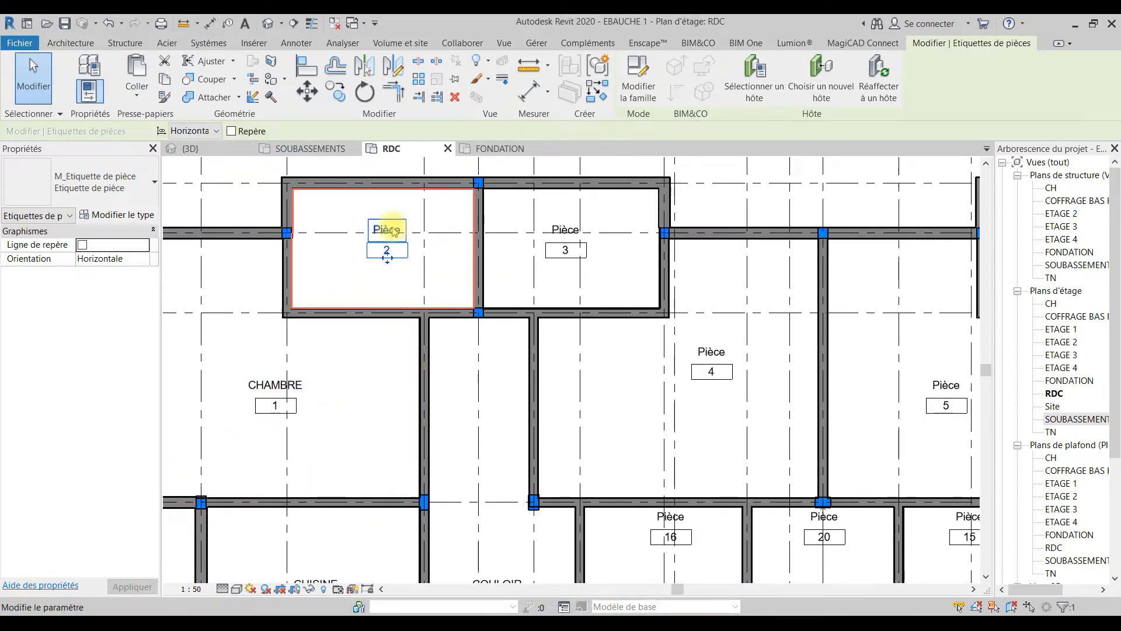
click(393, 227)
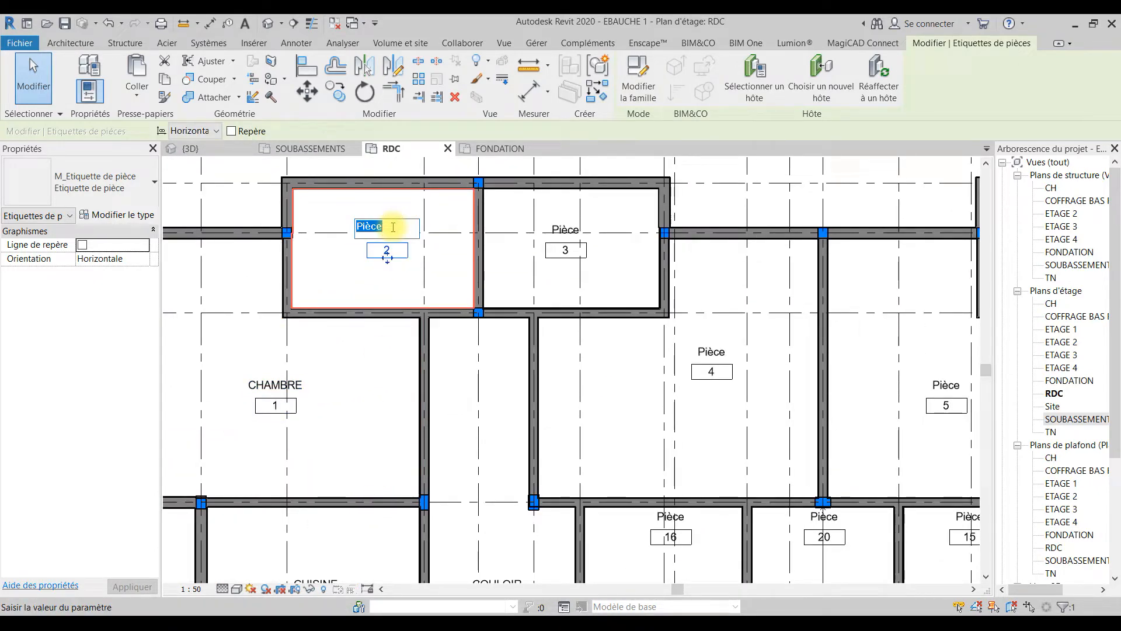
text(TOILETTE)
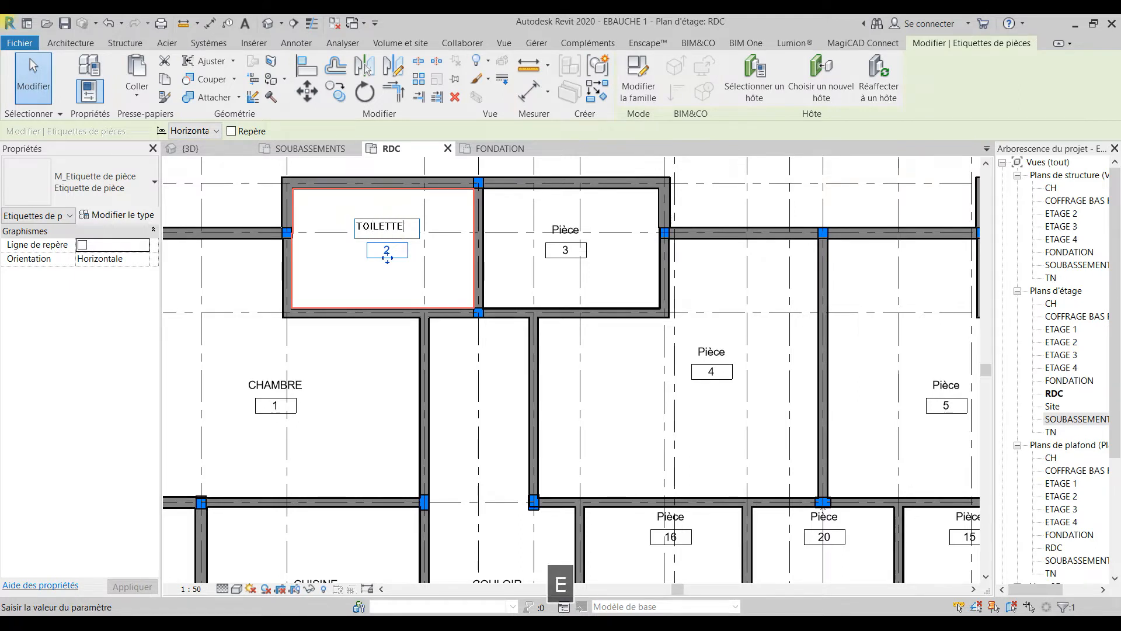
Step: Rename room 3, adjoining the first TOILETTE, as TOILETTE
click(563, 229)
click(565, 229)
click(569, 228)
text(TOIT)
key(BackSpace)
text(LETTE)
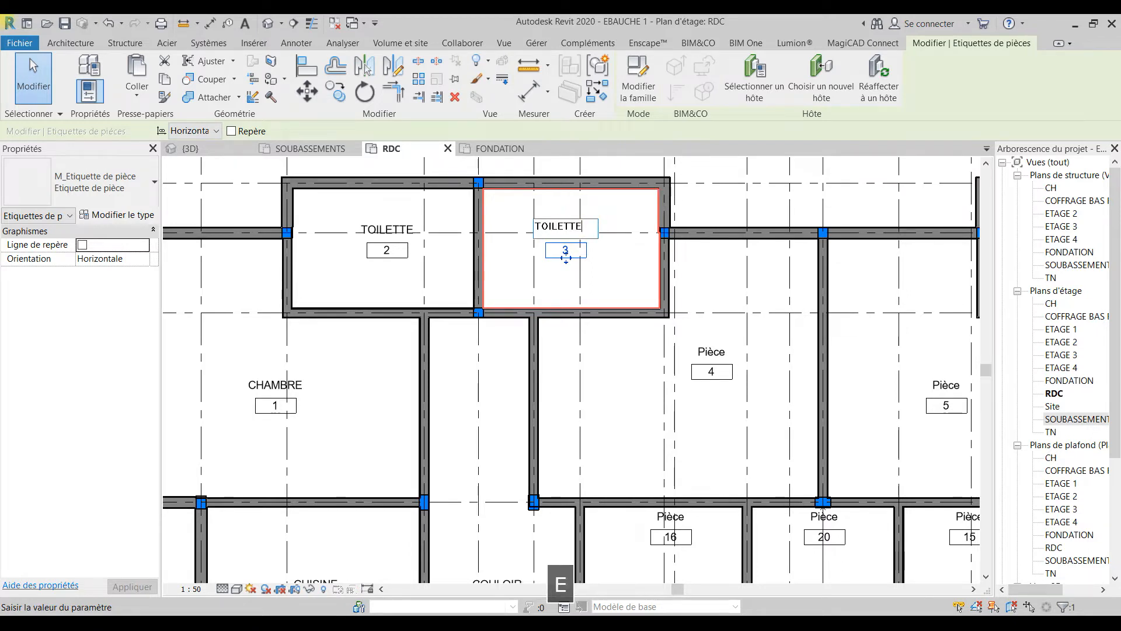
Step: Rename room 4, the large room next to the second TOILETTE, as CHAMBRE
click(709, 351)
click(709, 353)
text(CHA)
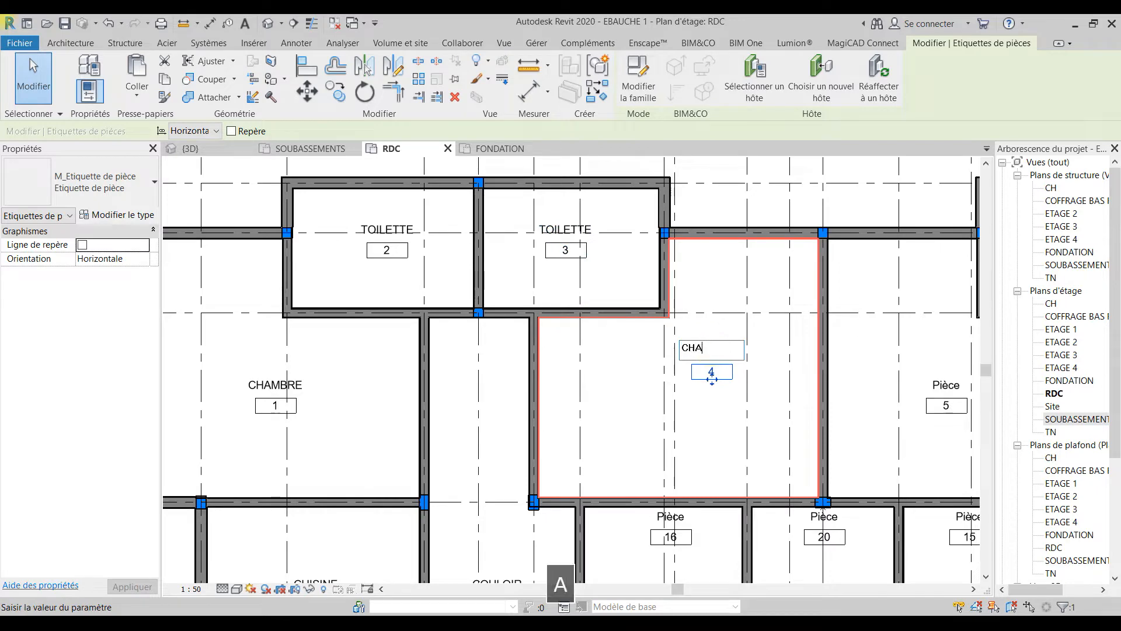
text(MBRE)
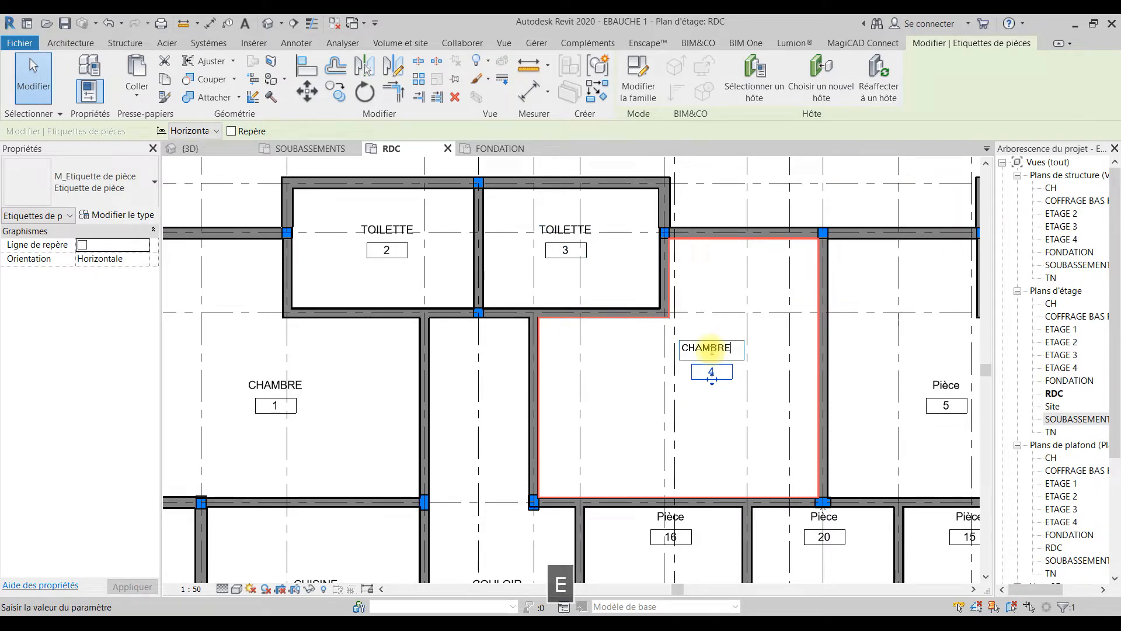
click(635, 388)
Step: Rename room 16, the small room beside the COULOIR, as WC
middle_drag(770, 486, 701, 216)
click(593, 244)
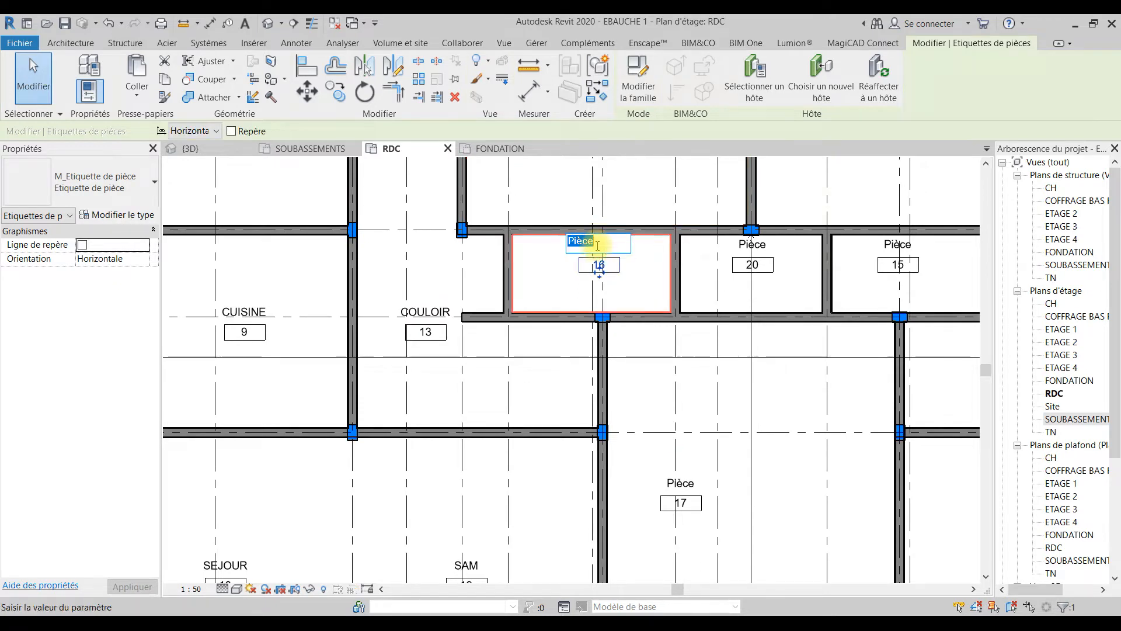
text(WC)
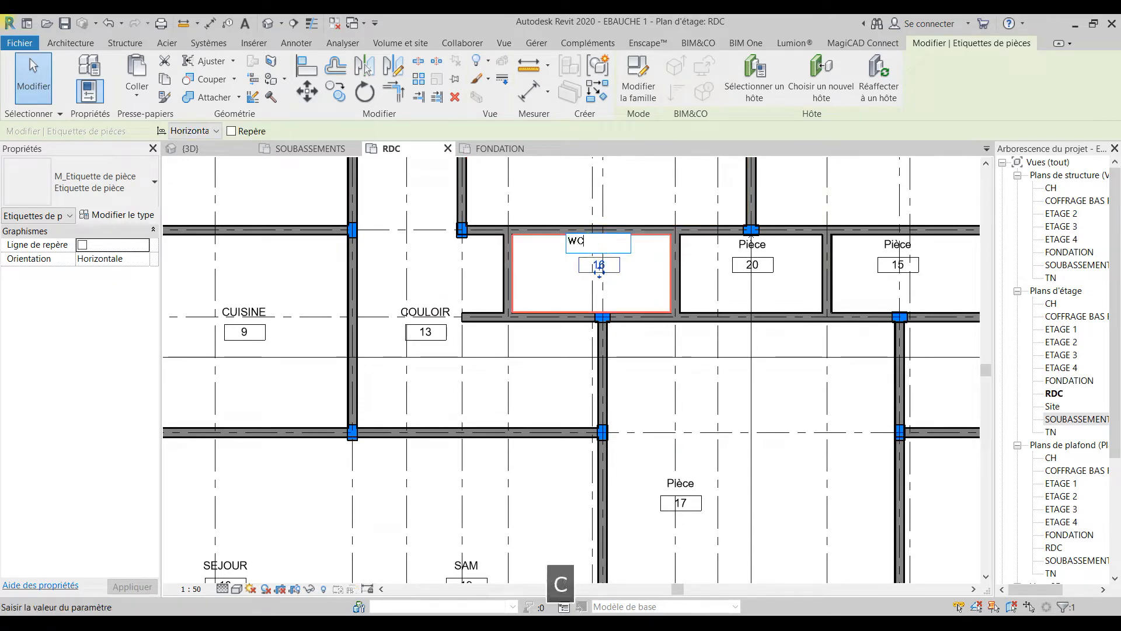
click(565, 316)
Step: Rename room 17, the central space beside the SAM, as HALL
scroll(578, 327, down, 2)
middle_drag(593, 337, 607, 237)
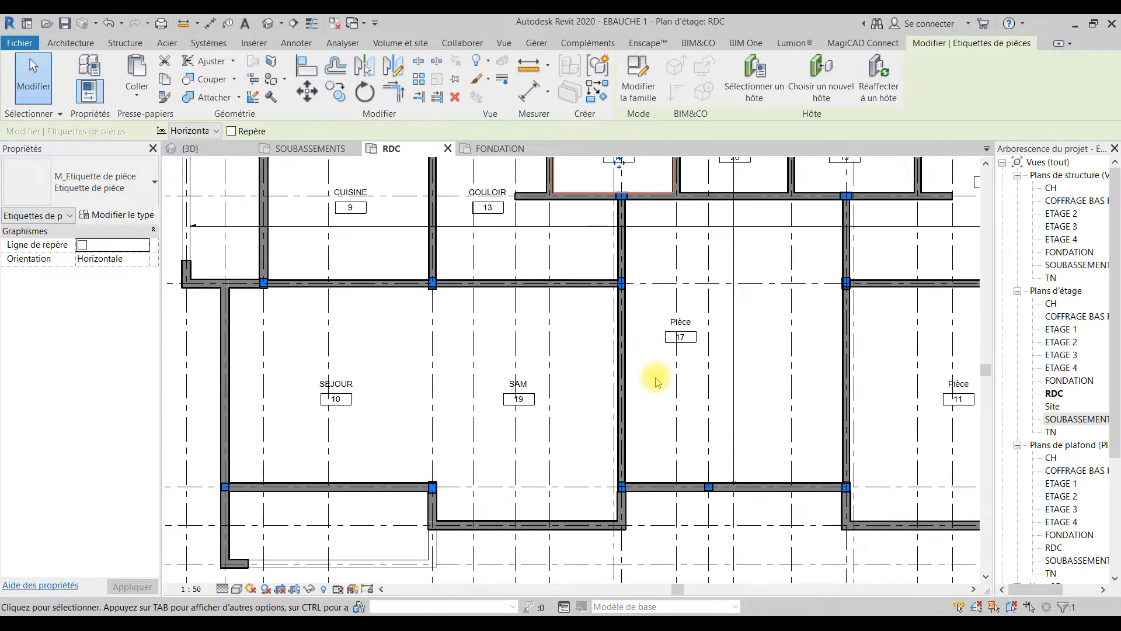
scroll(656, 376, down, 1)
scroll(640, 394, up, 2)
click(638, 392)
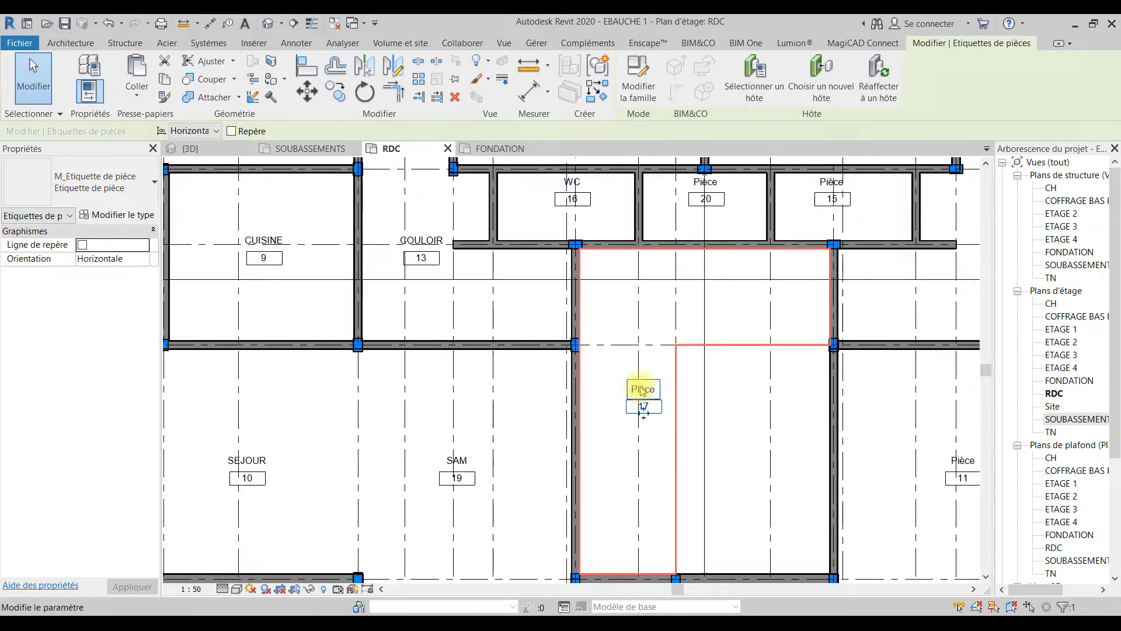
click(641, 387)
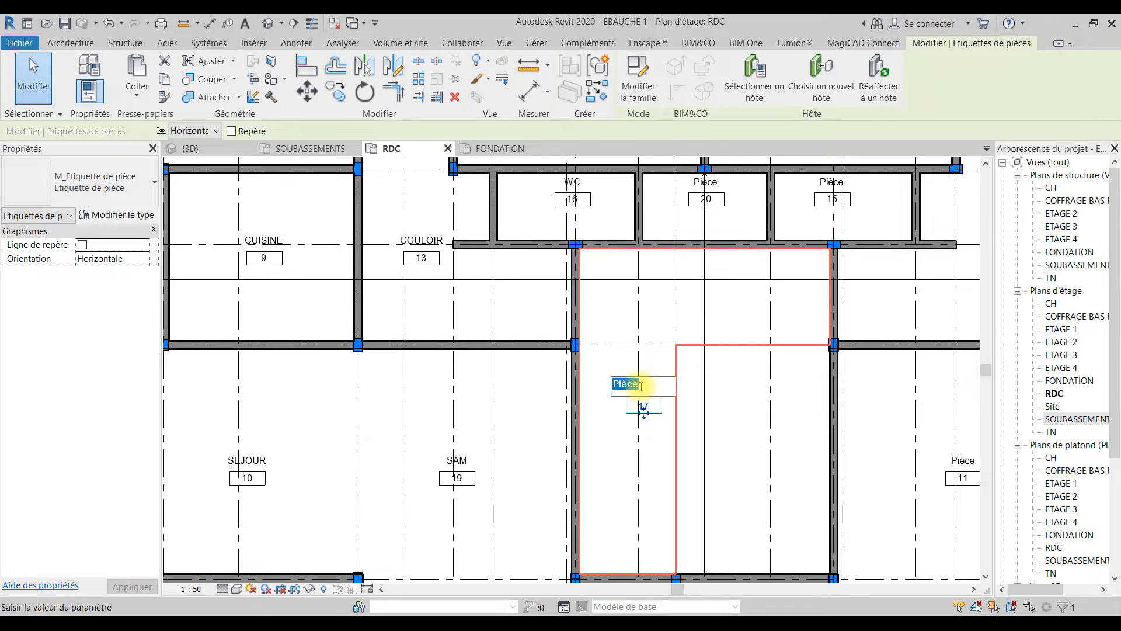
text(HALL)
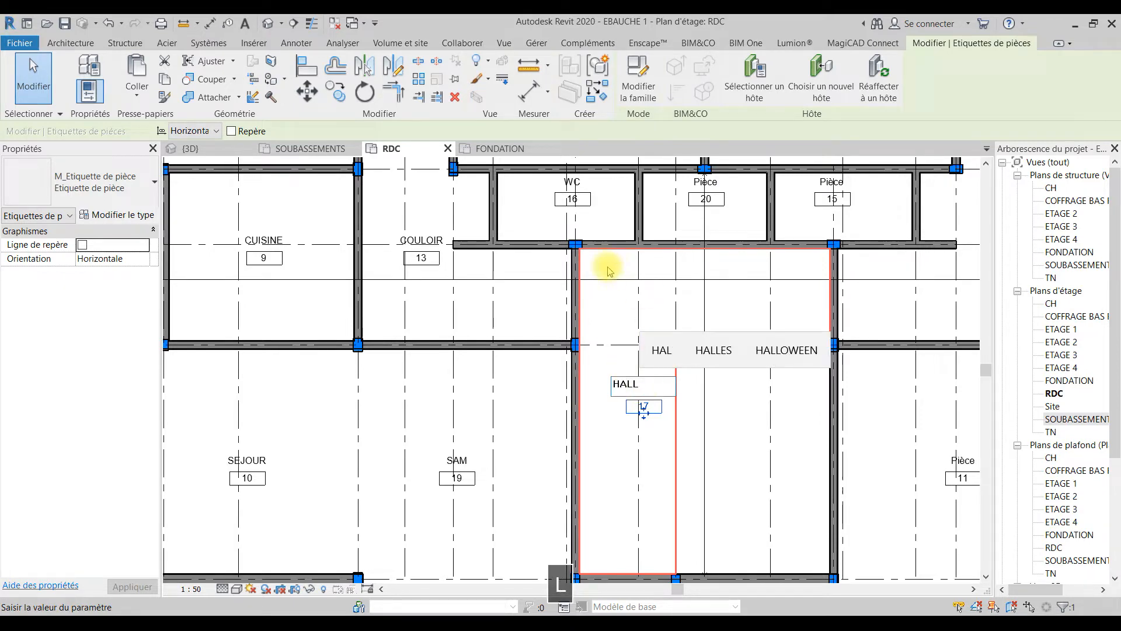
click(608, 304)
Step: Rename room 20, between the WC and room 15, as GAINE TECHNIQUE and clear the selection
middle_drag(676, 301, 590, 460)
click(614, 353)
click(617, 343)
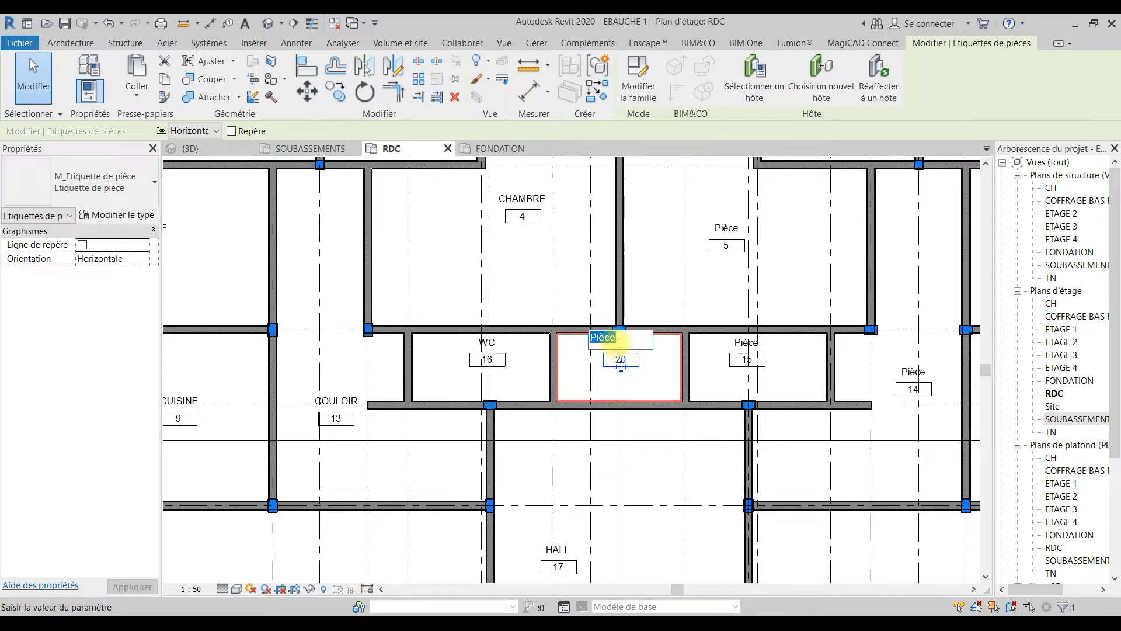
text(GAINE )
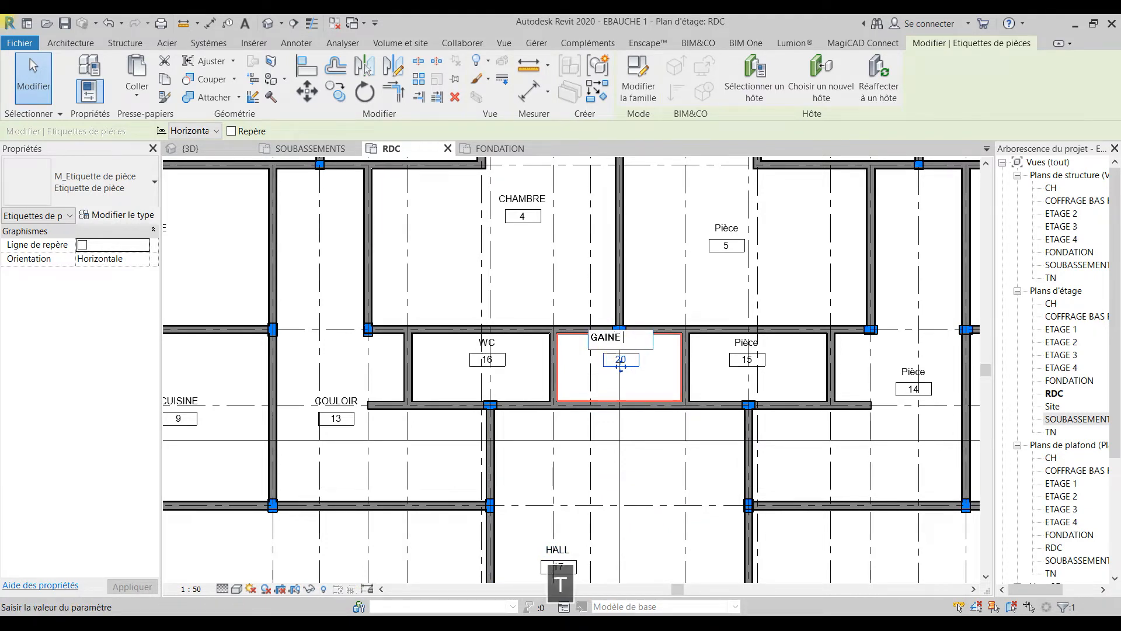
text(TECHNIAUE)
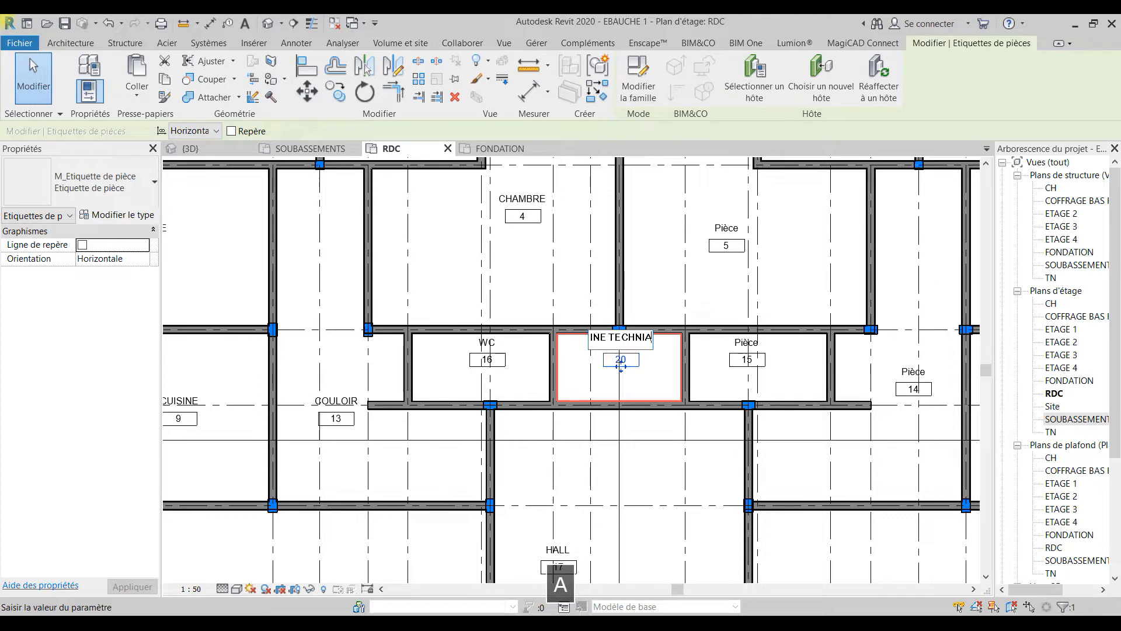
click(701, 303)
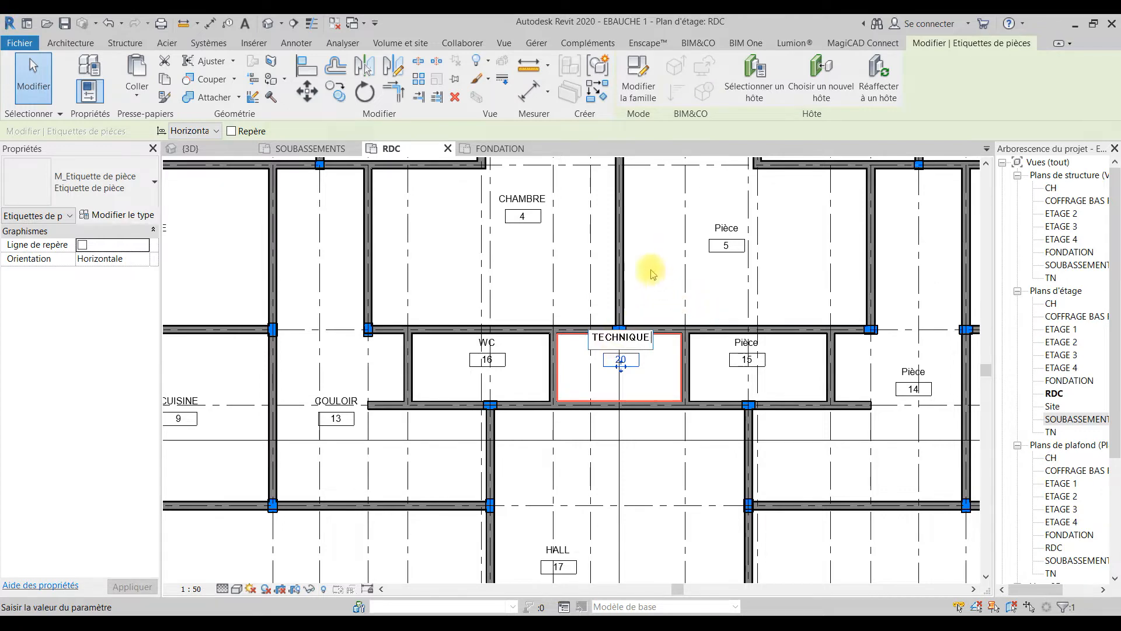
click(654, 275)
key(Escape)
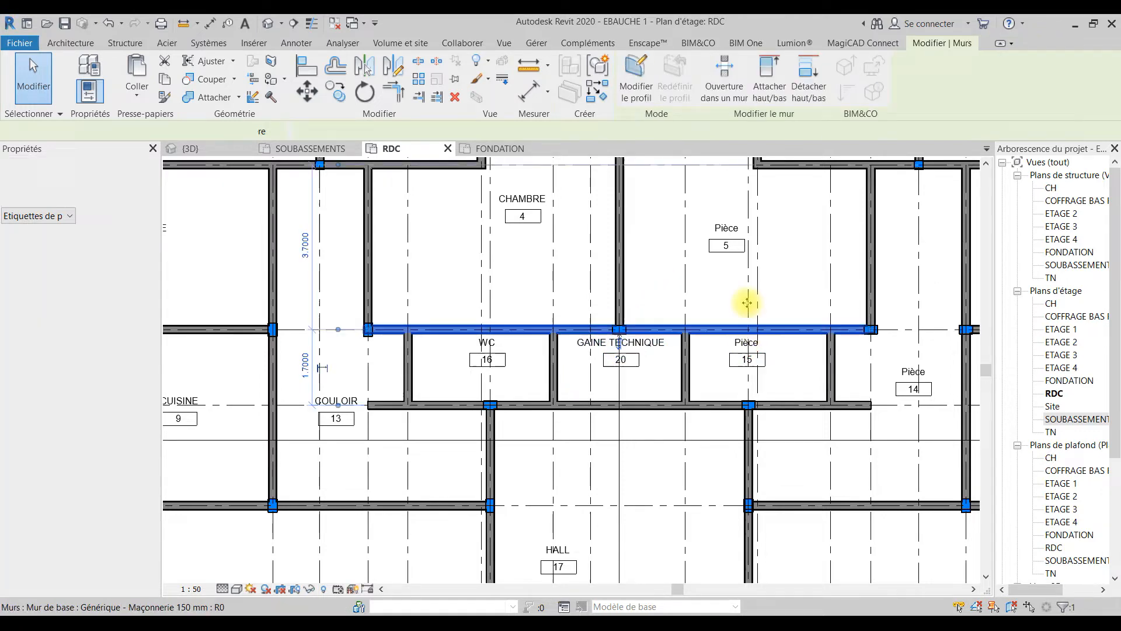
click(746, 328)
scroll(683, 289, down, 3)
key(Escape)
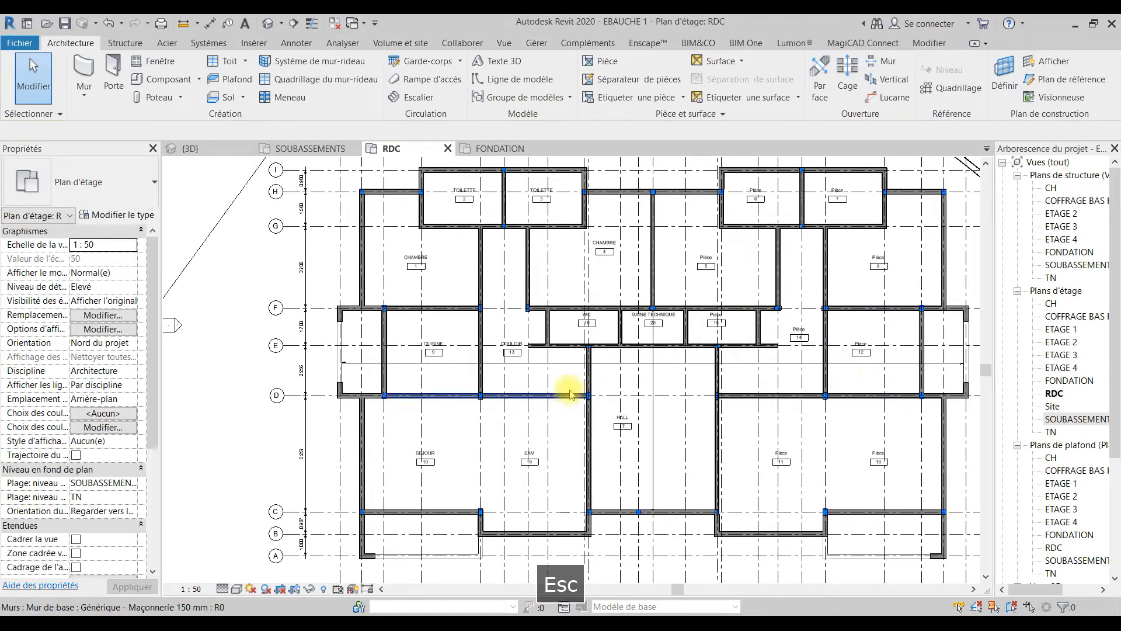
Step: Turn on the surface display (Afficher la surface) in the type properties of the SEJOUR's room tag
scroll(453, 365, up, 3)
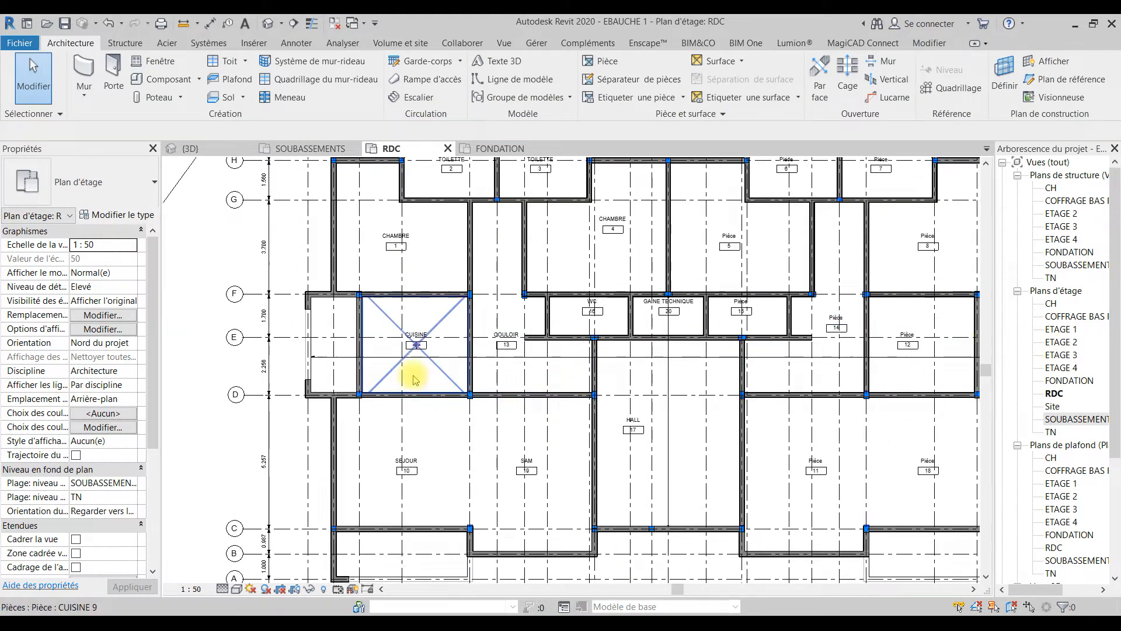
click(439, 372)
key(Escape)
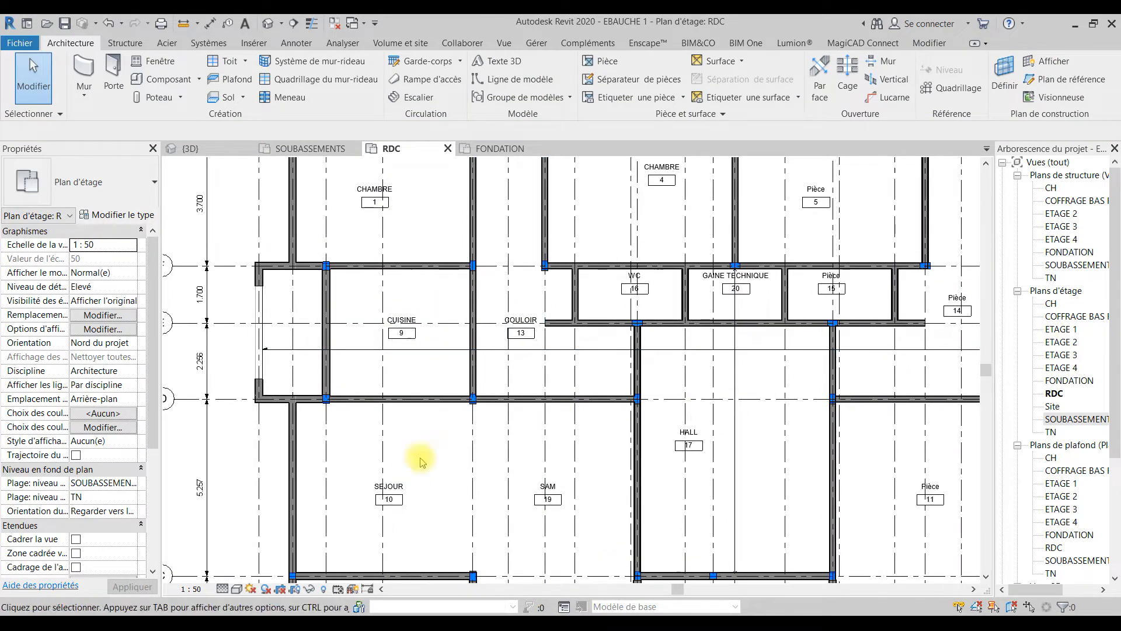
click(390, 485)
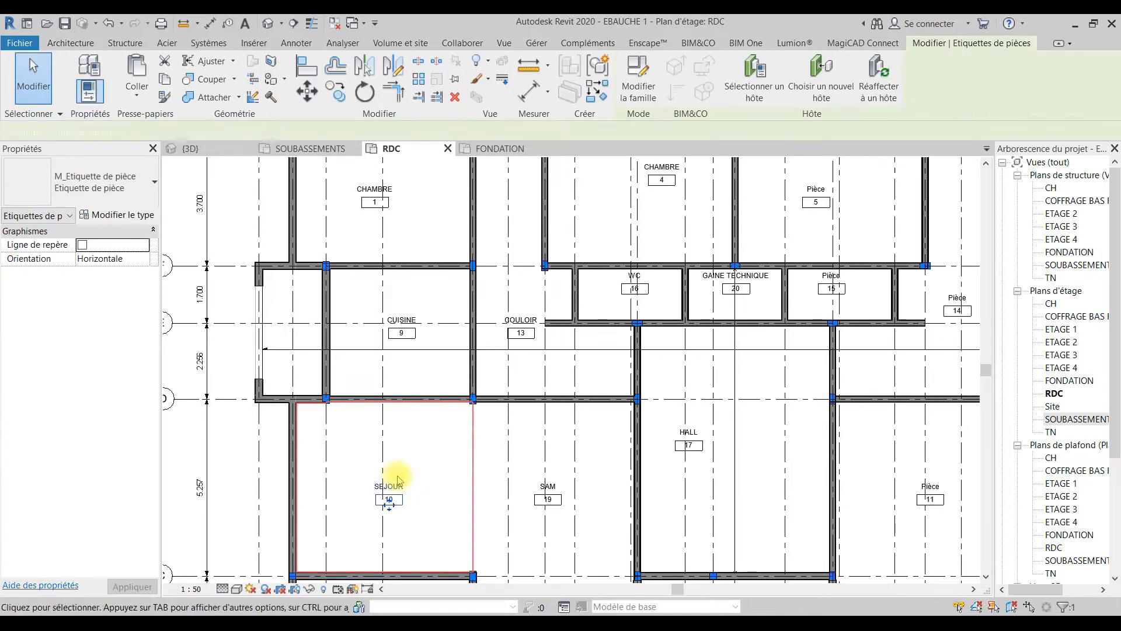
click(111, 215)
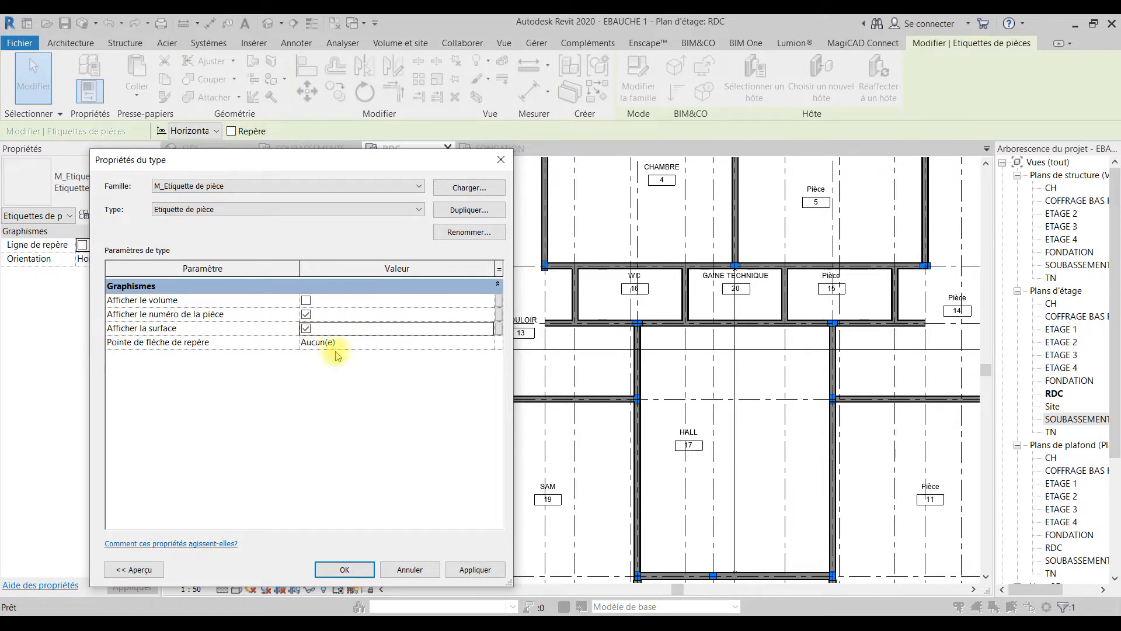
key(Return)
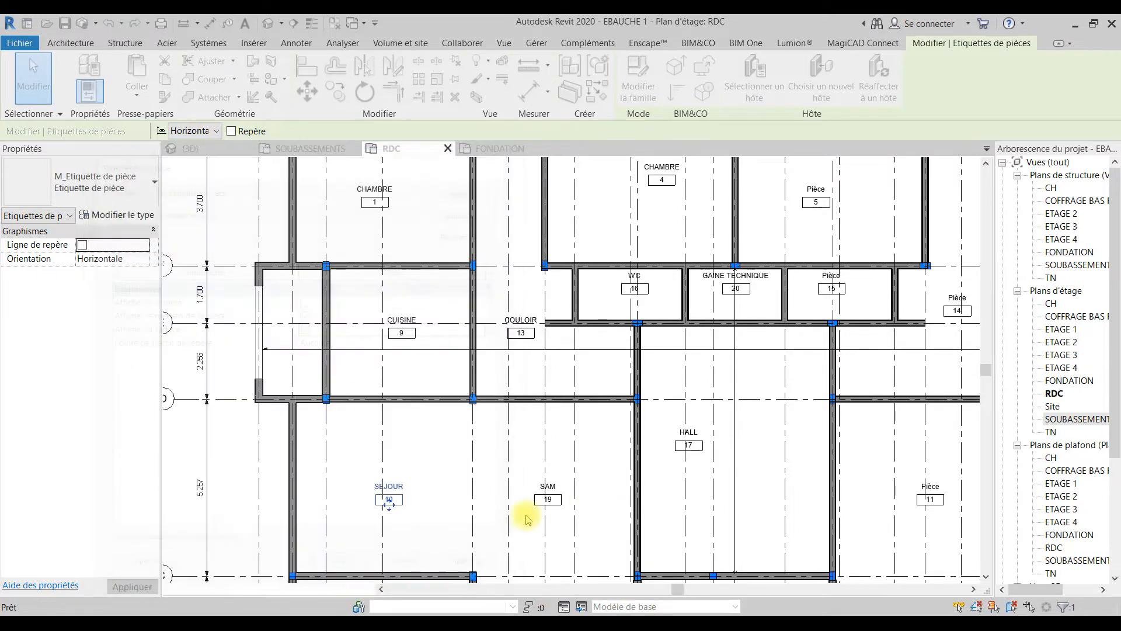
Step: Turn off the room number display (Afficher le numéro de la pièce) in the room tag type, keeping the leader arrowhead at Aucun(e)
click(114, 215)
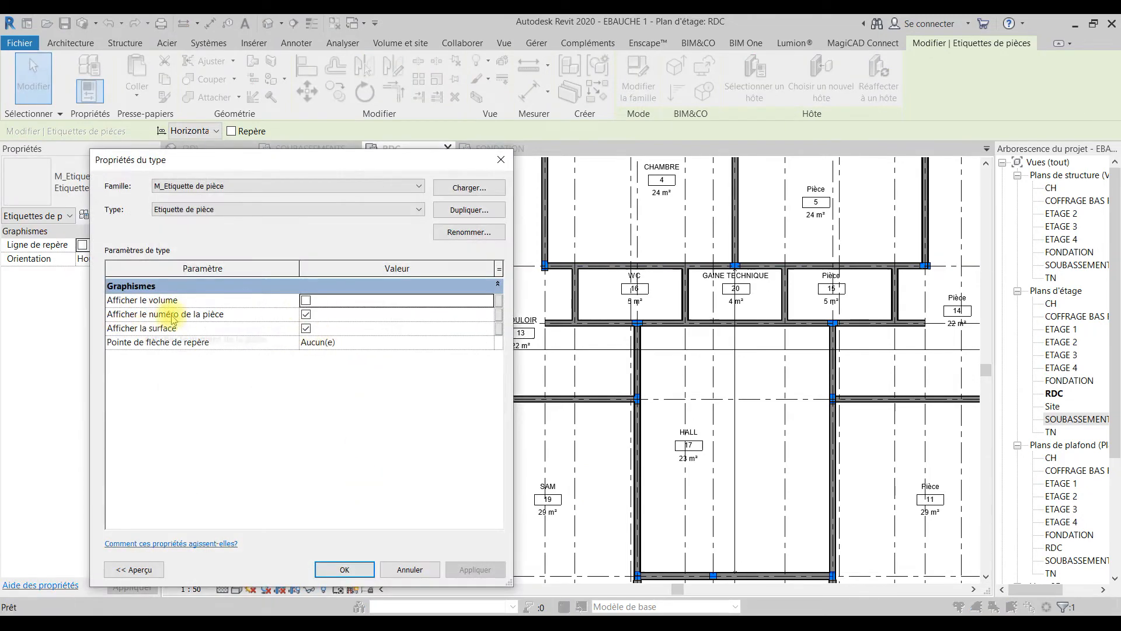
click(306, 314)
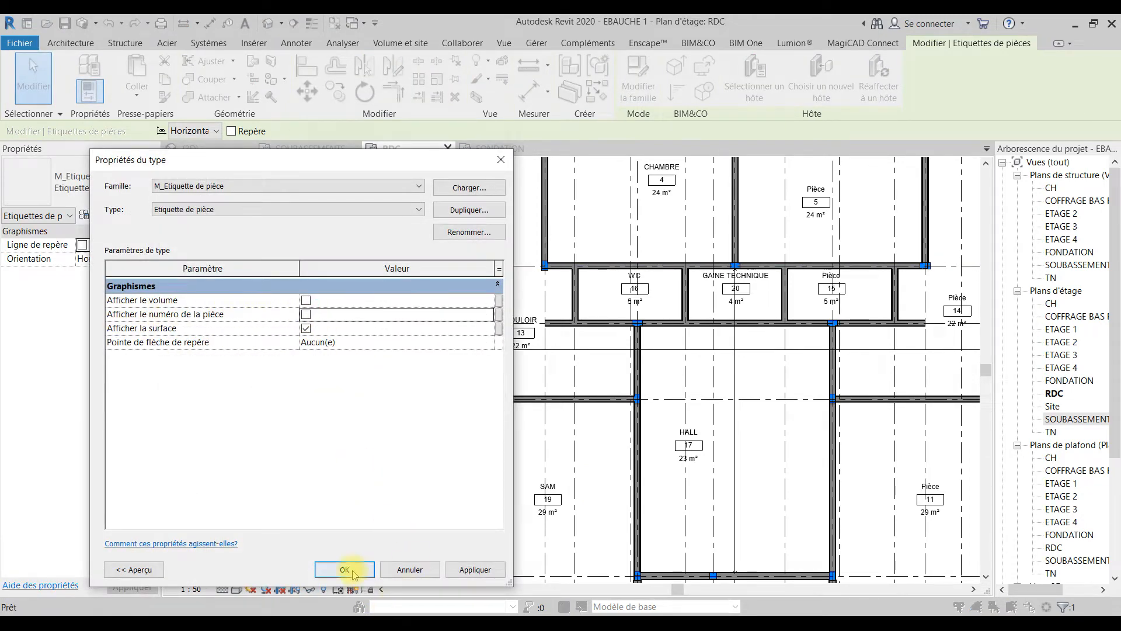
click(488, 342)
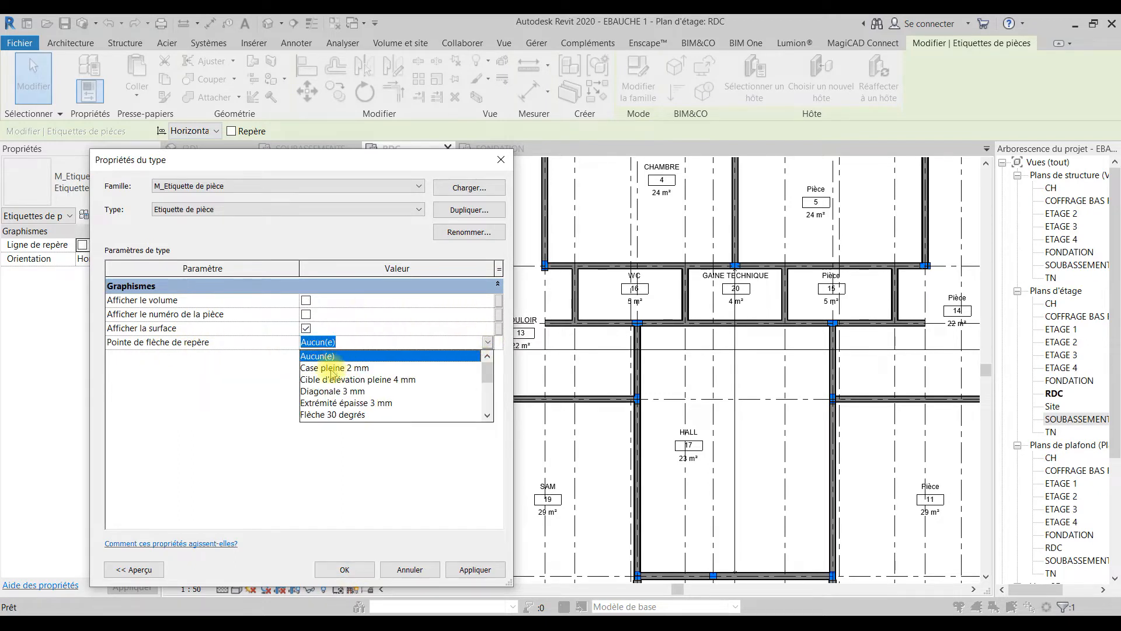
scroll(327, 394, down, 3)
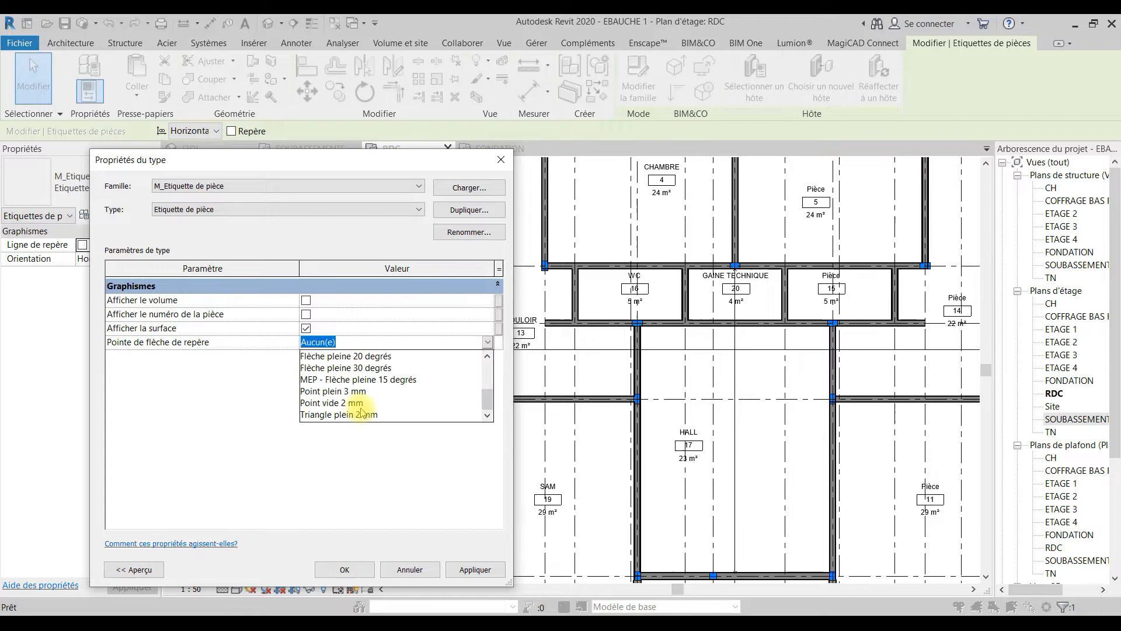
click(270, 435)
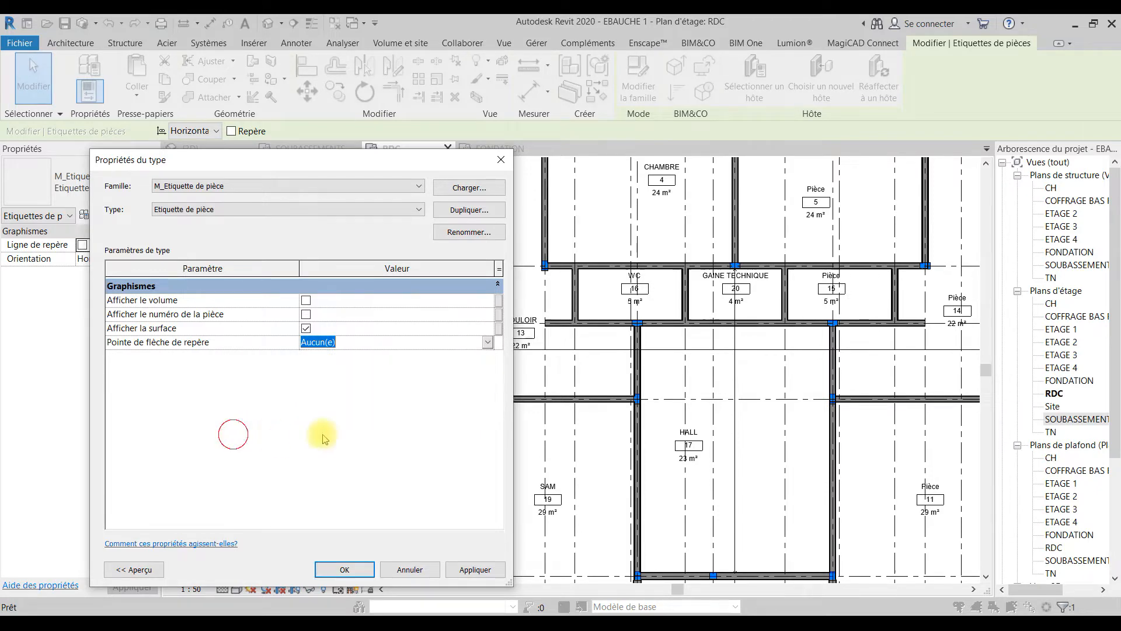
key(Return)
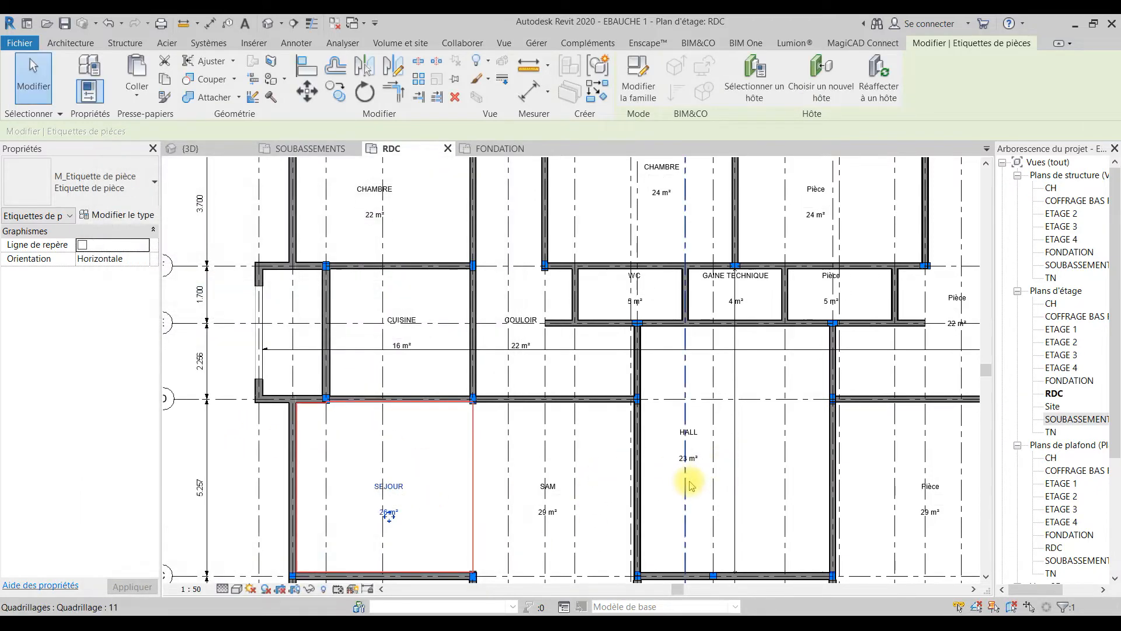
click(420, 449)
scroll(546, 481, down, 1)
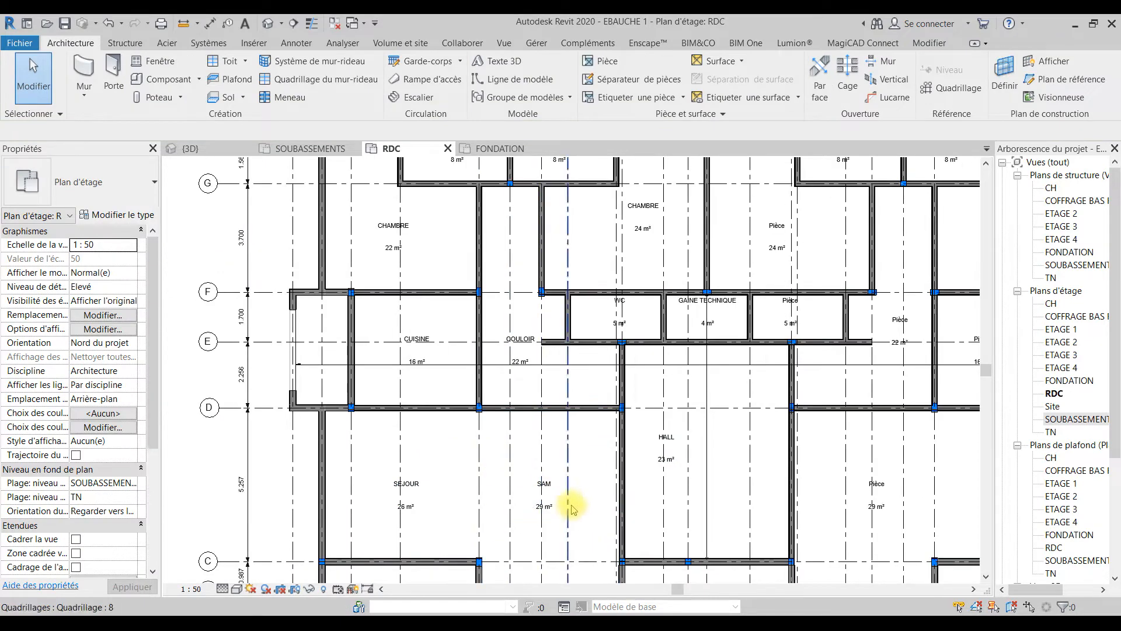
middle_drag(596, 526, 479, 420)
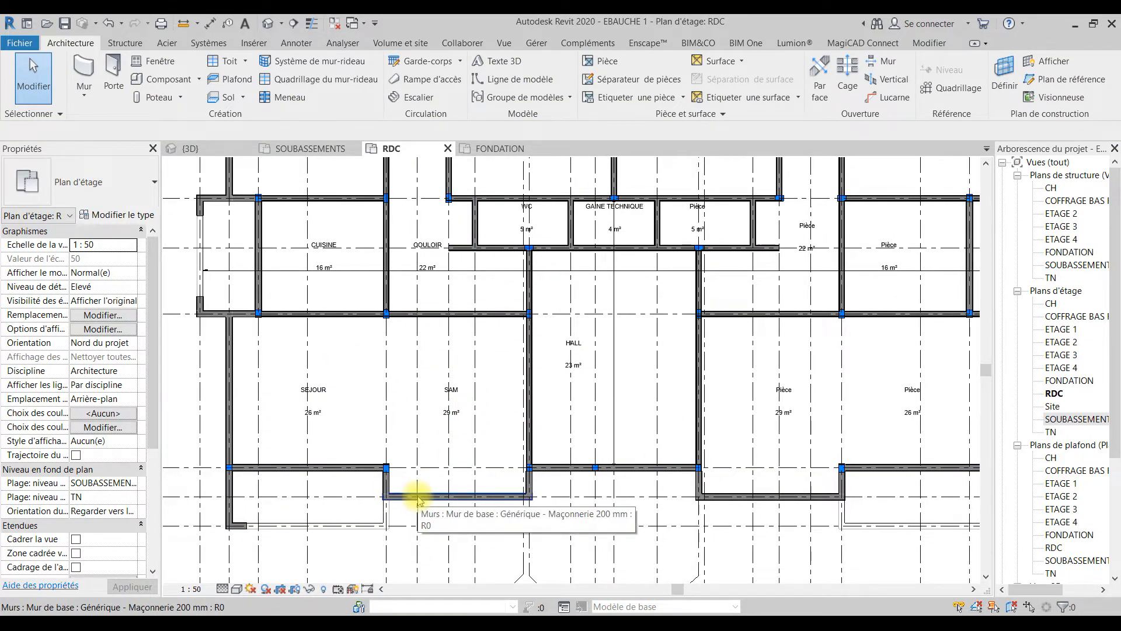
scroll(418, 496, up, 3)
scroll(417, 497, down, 3)
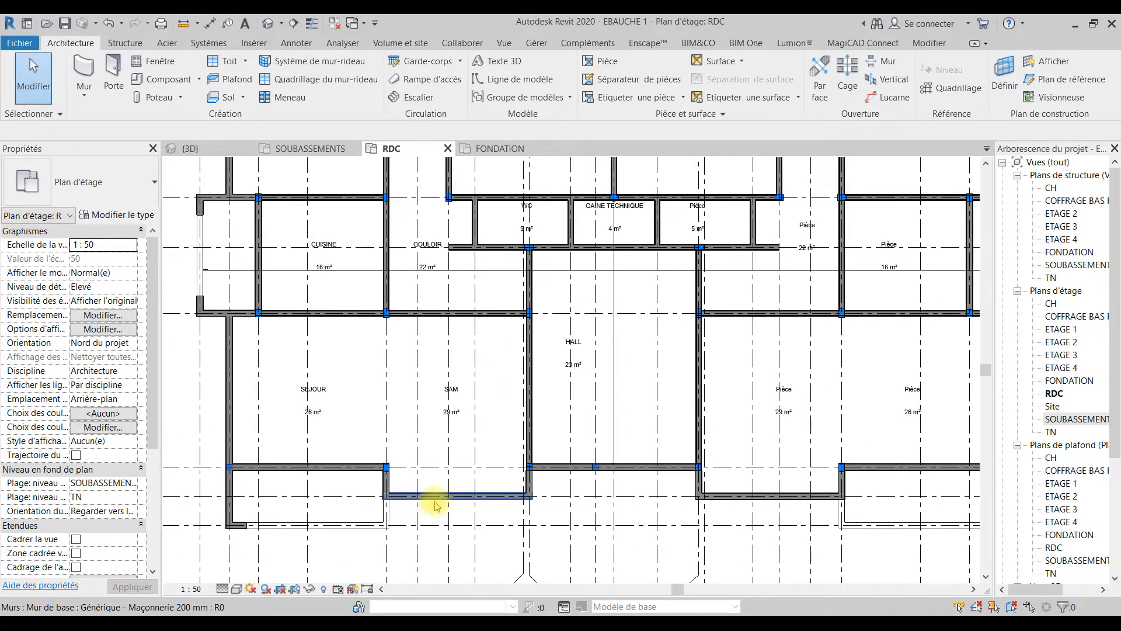
Step: Extend the wall on grid C below SEJOUR across the SAM to the HALL wall on grid 10
click(371, 467)
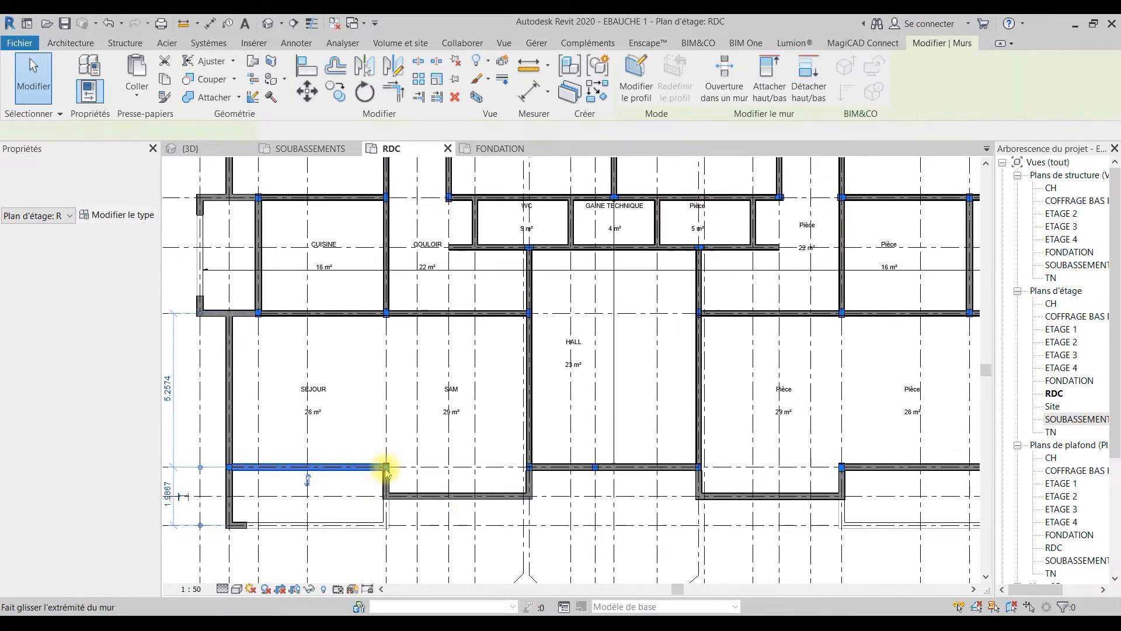
drag(386, 467, 528, 467)
drag(509, 511, 509, 512)
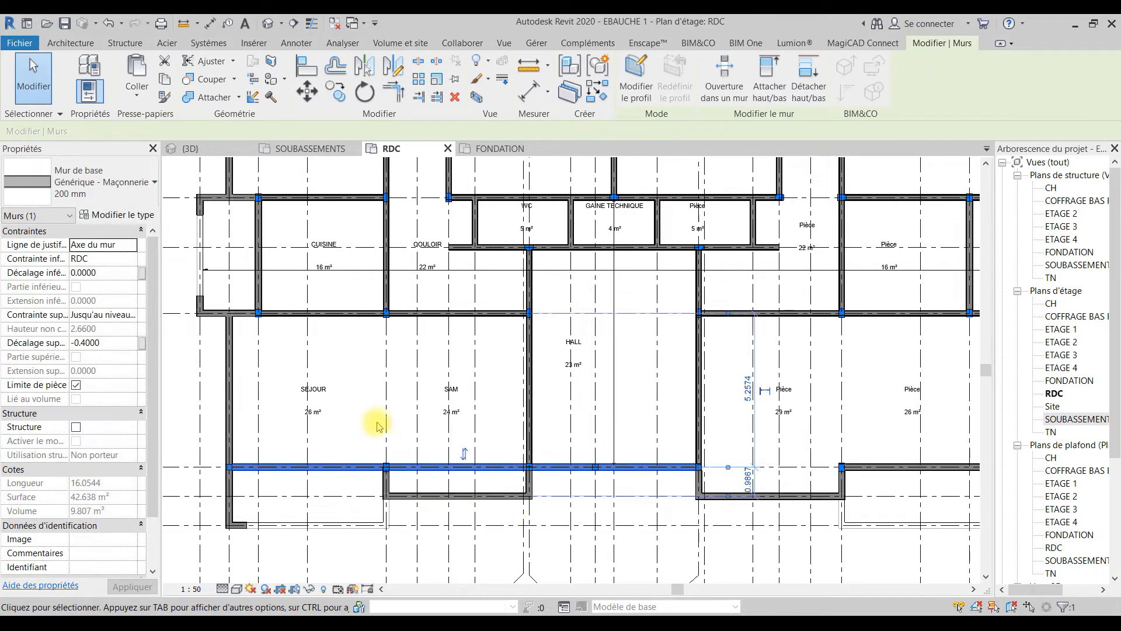
key(Escape)
Step: Delete the projecting wall on grid B below the SAM and its short return wall on grid 10
middle_drag(555, 520, 532, 513)
scroll(395, 501, up, 2)
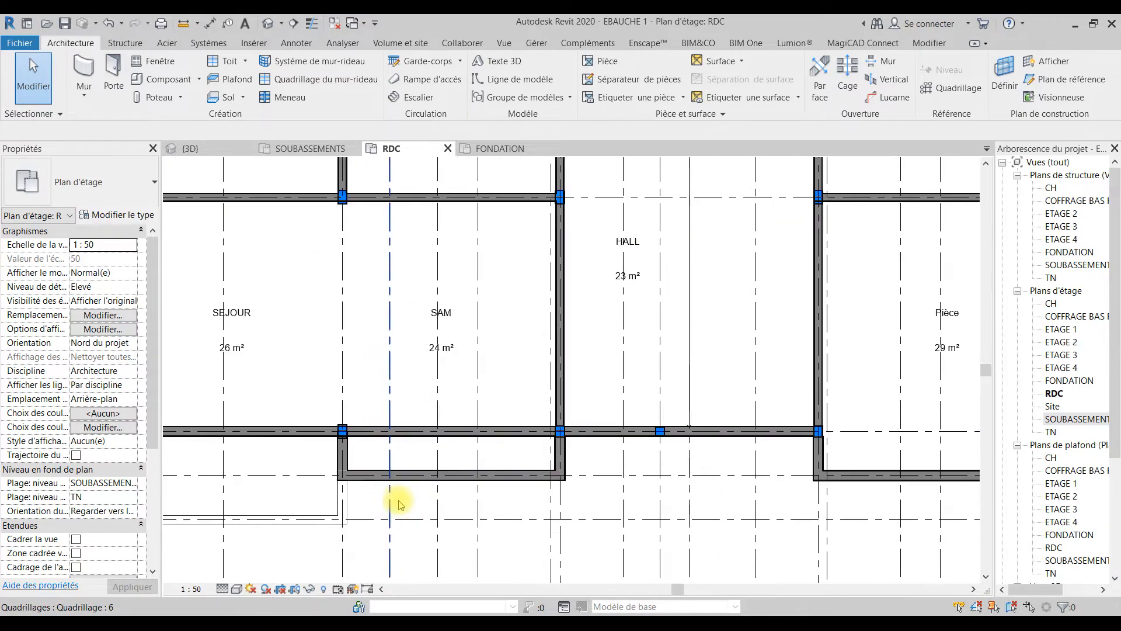
click(435, 484)
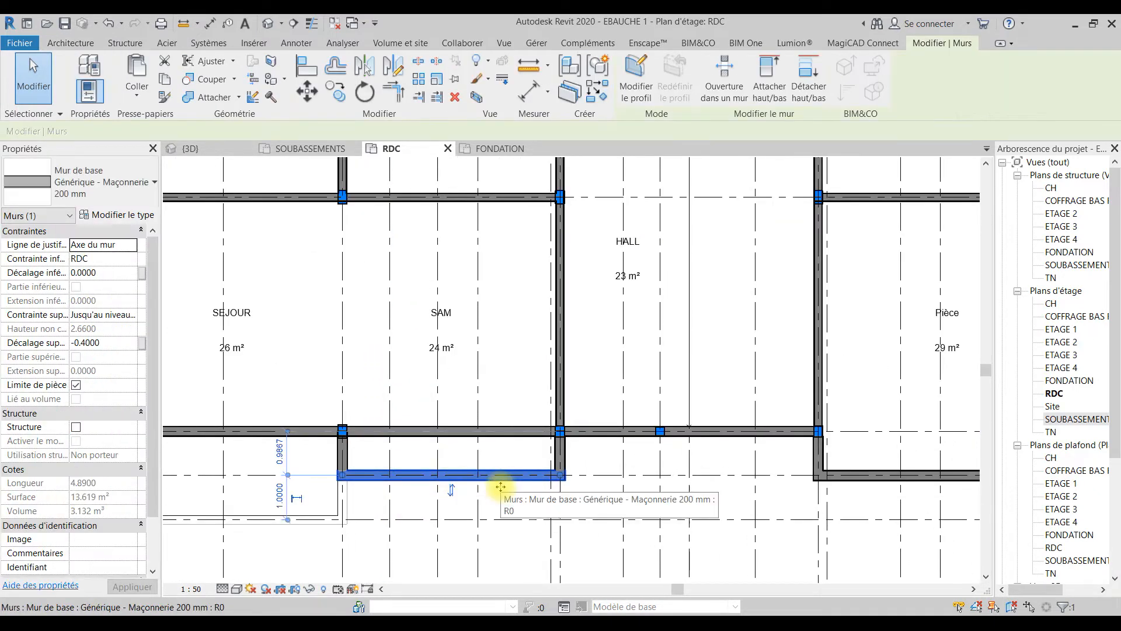
click(559, 454)
key(ctrl+x)
scroll(462, 466, down, 1)
Step: Extend the short wall on grid 5 below grid C to reach grid A
middle_drag(465, 465, 526, 487)
click(433, 494)
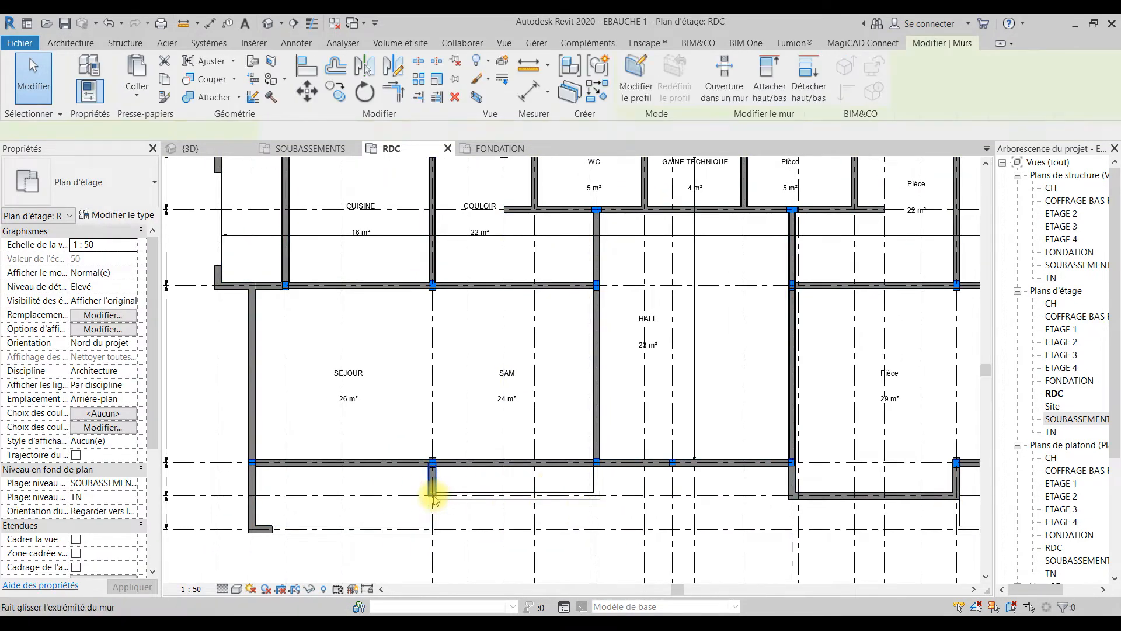
drag(432, 495, 432, 529)
key(Escape)
Step: Draw a short Générique - Maçonnerie 200 mm wall along grid A, from the grid 5 wall end towards grid 4
middle_drag(451, 518, 534, 469)
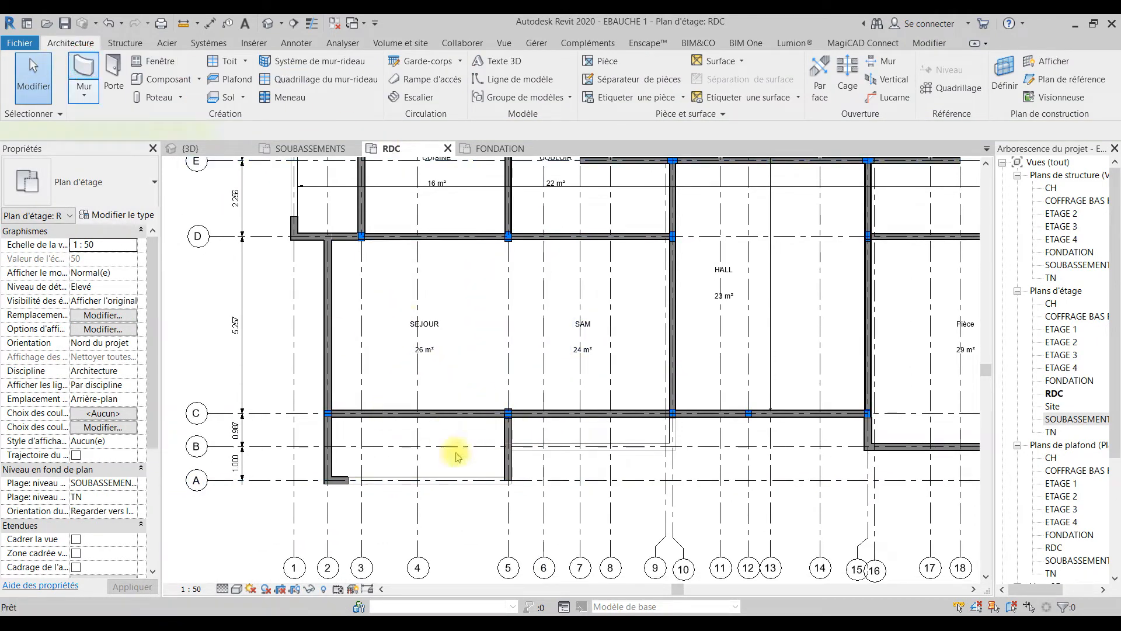
scroll(508, 476, up, 4)
click(508, 480)
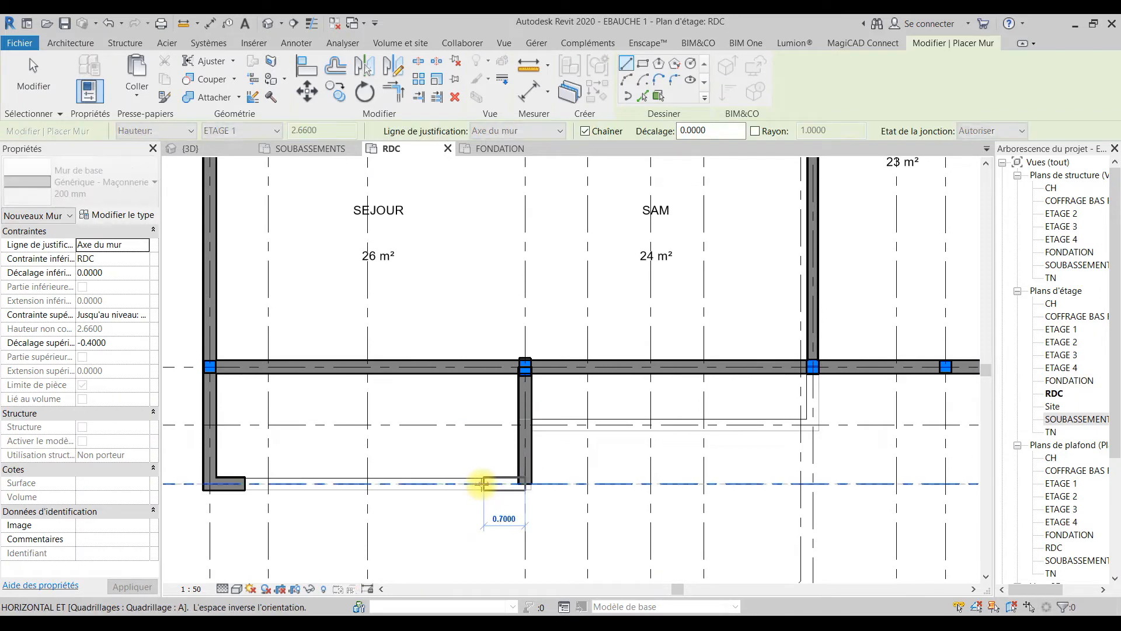
click(490, 483)
scroll(485, 480, down, 2)
key(Escape)
key(Escape)
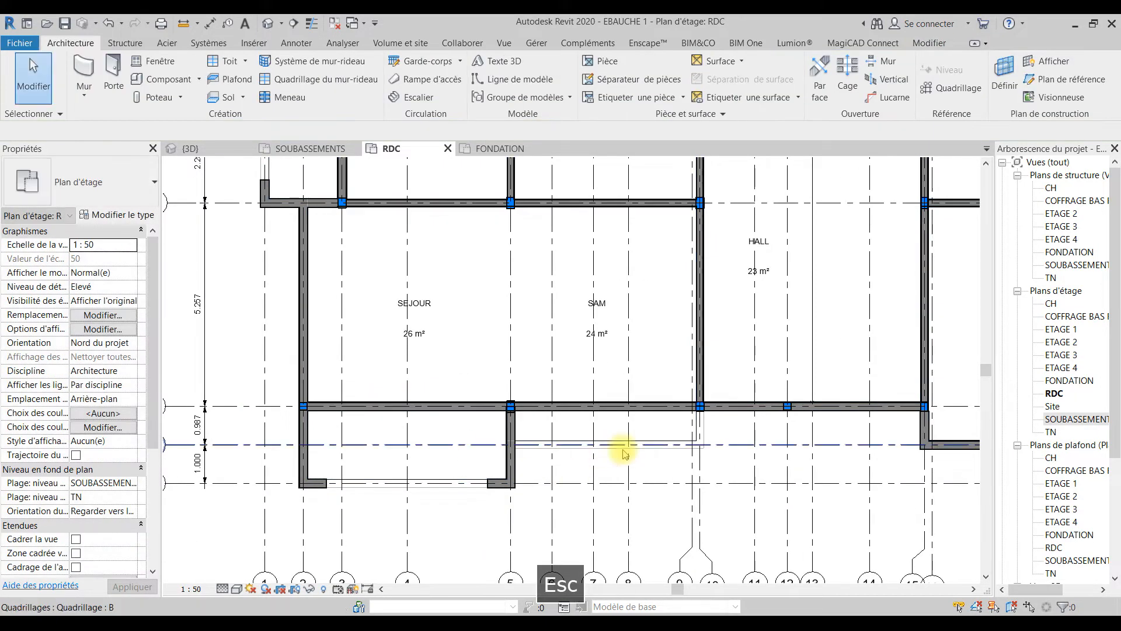
Step: Extend the wall on grid C between grids 20 and 23 across to the HALL wall on grid 15
scroll(467, 450, down, 4)
scroll(741, 453, up, 4)
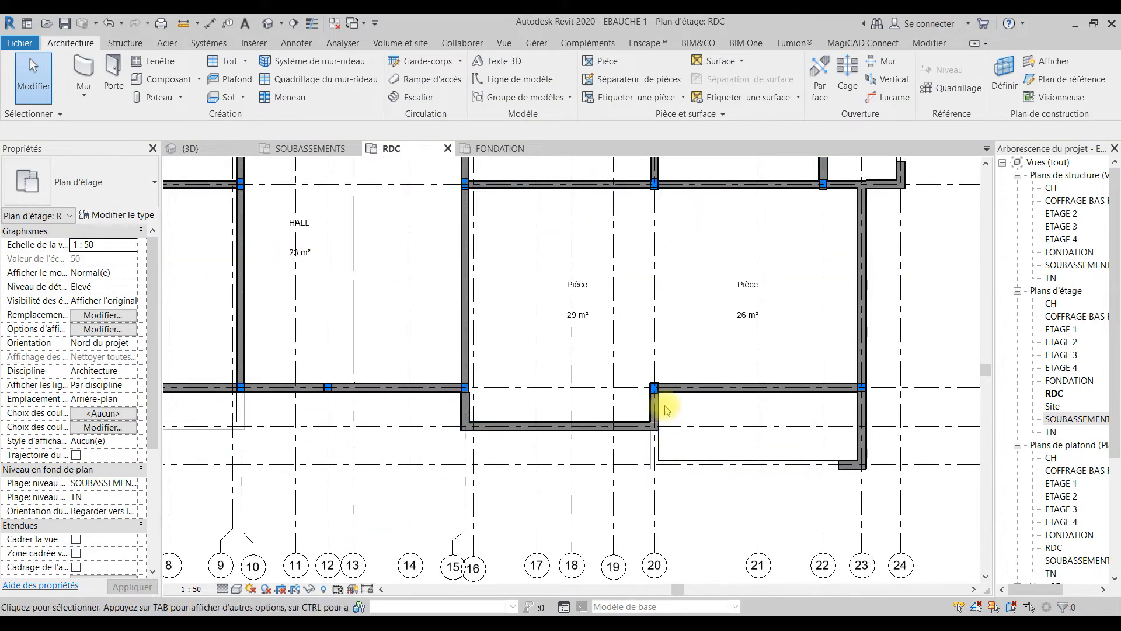
click(670, 400)
drag(654, 387, 465, 387)
key(Escape)
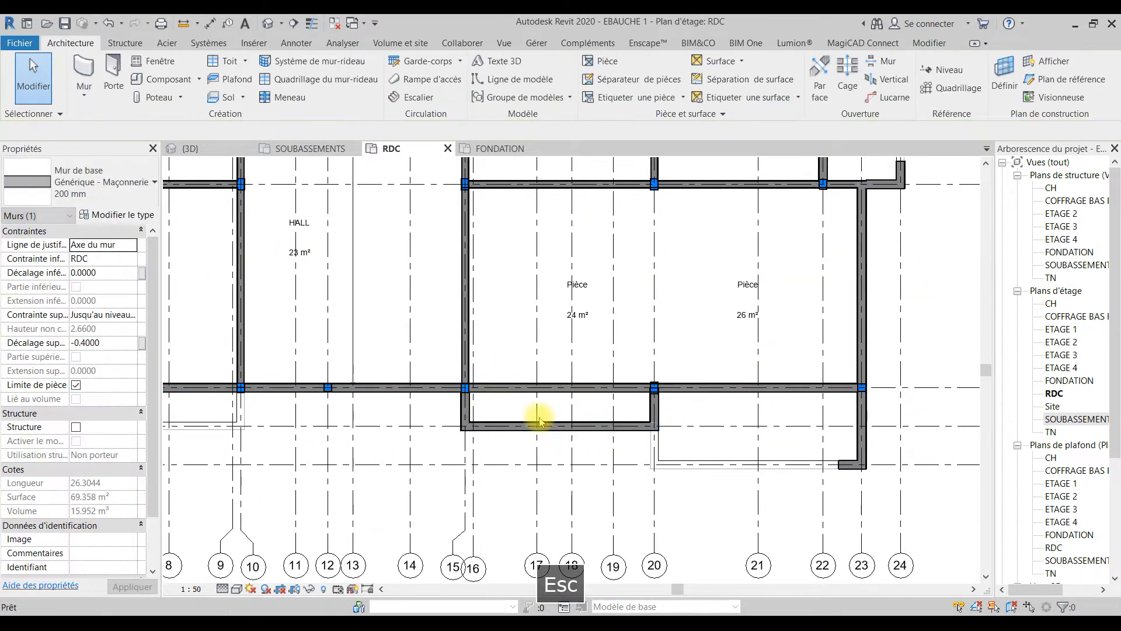
Step: Delete the wall on grid B between grids 15 and 20, and extend the short grid 20 wall to grid A
click(536, 426)
key(ctrl+x)
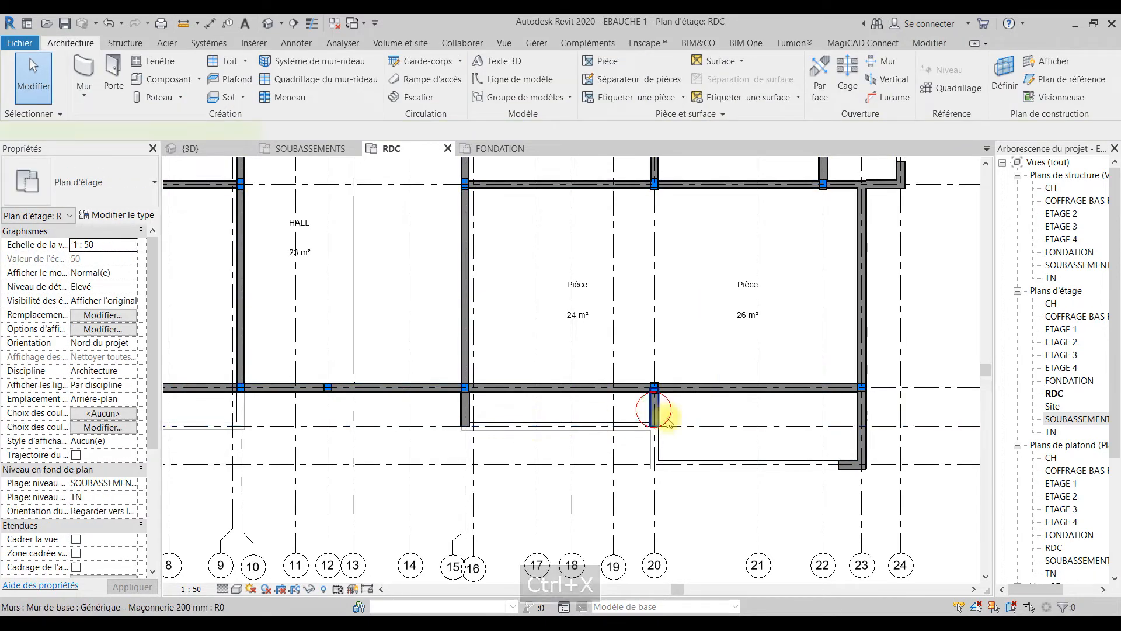
click(655, 409)
drag(655, 449, 654, 465)
key(Escape)
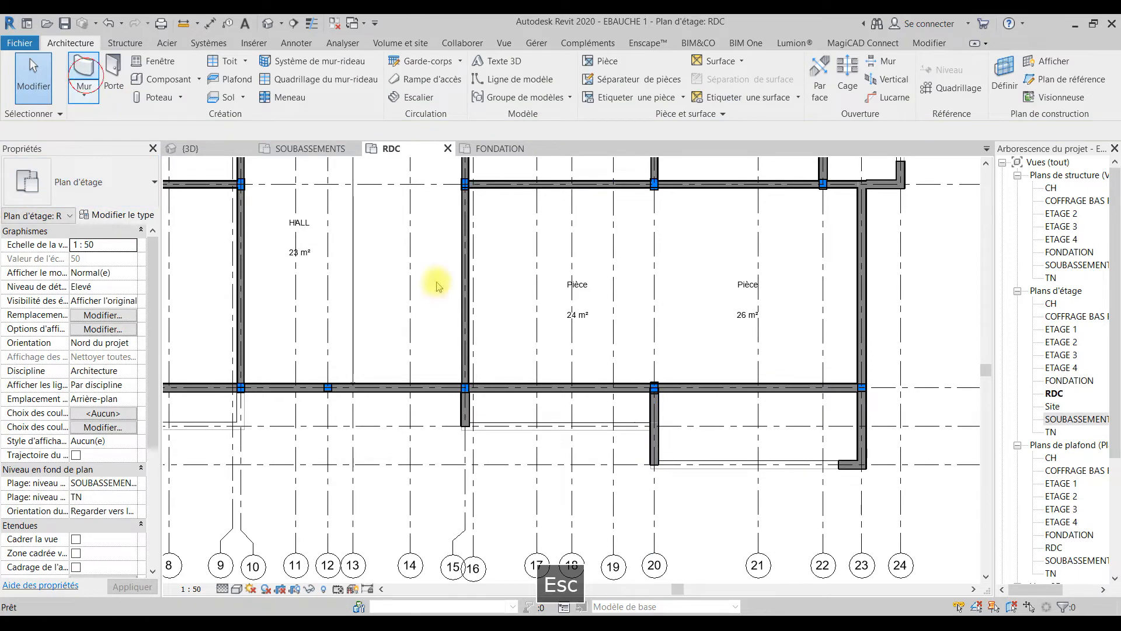
Step: Draw a short Générique - Maçonnerie 200 mm wall along grid A, from the grid 20 wall end towards grid 21
key(w)
key(a)
scroll(654, 464, up, 4)
click(650, 458)
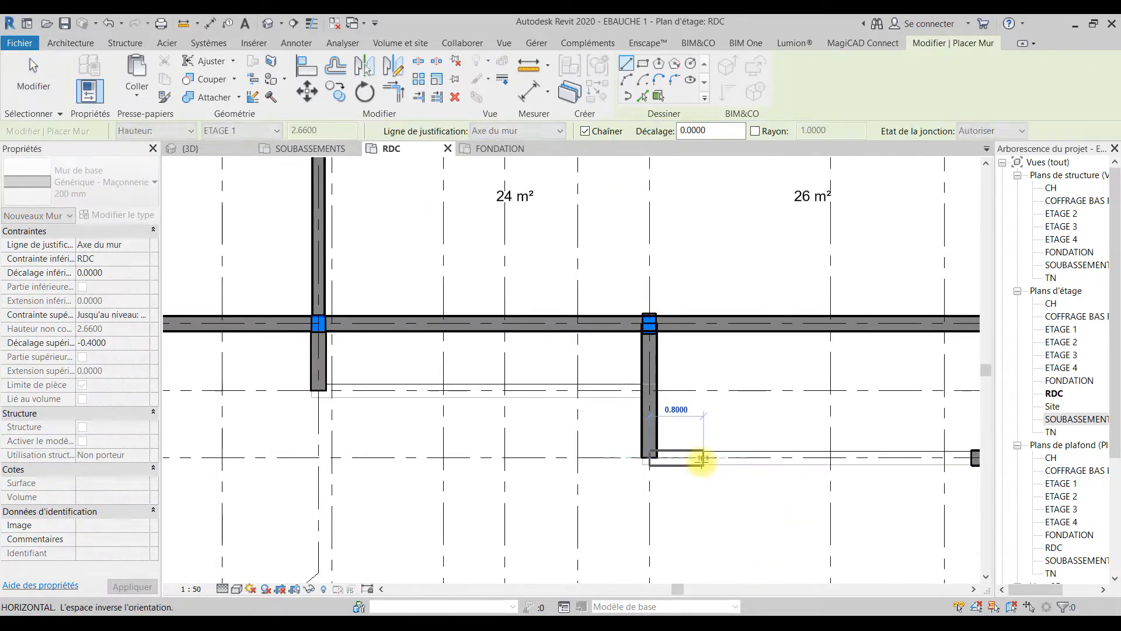
click(691, 460)
key(Escape)
key(Escape)
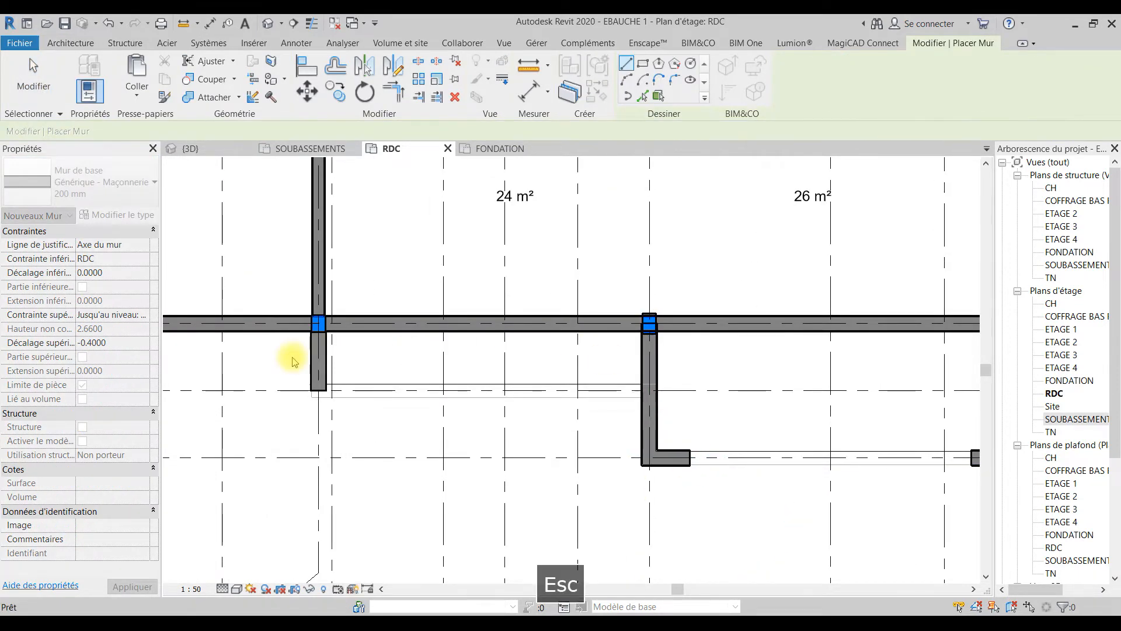
Step: Delete the leftover short wall on grid 15 between grids C and B
click(318, 388)
drag(319, 352, 331, 411)
key(ctrl+x)
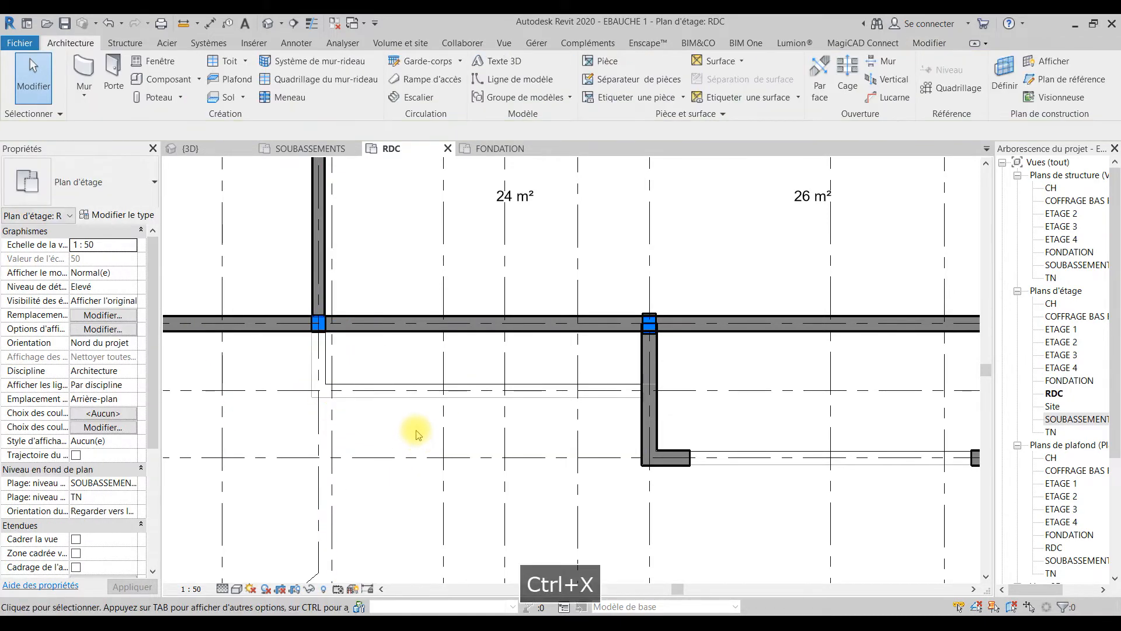
Step: In the SOUBASSEMENTS plan, move the MUR SOUBASSEMENT wall between grids 5 and 10 from grid B to grid C, detaching the attached elements
click(299, 149)
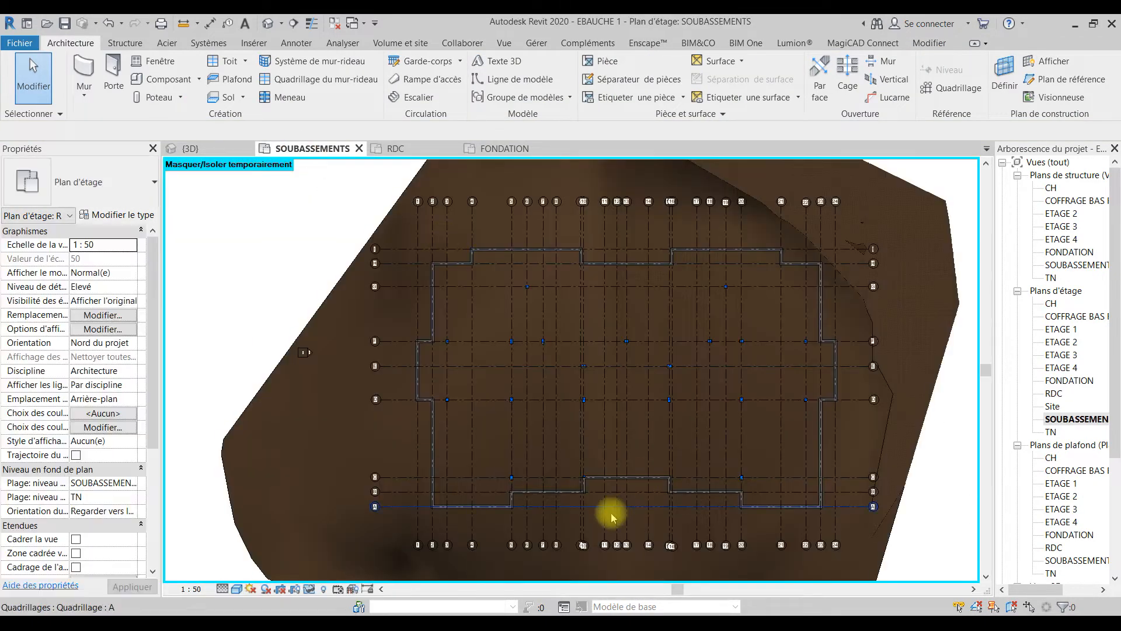
scroll(583, 513, up, 4)
scroll(536, 493, up, 3)
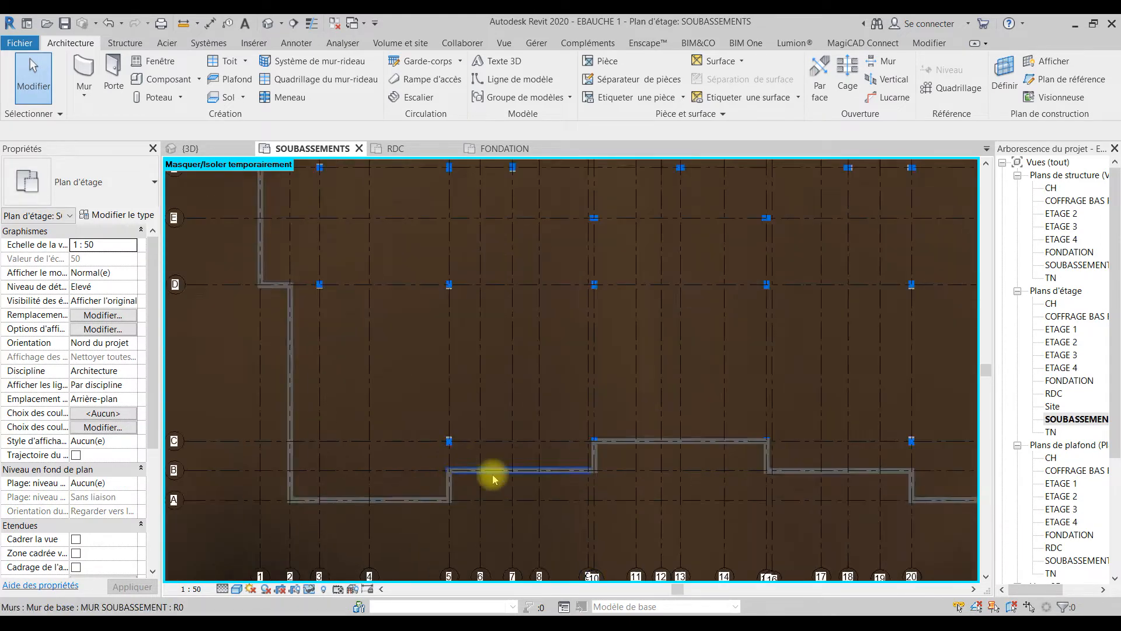
click(533, 473)
click(531, 473)
drag(530, 441, 531, 436)
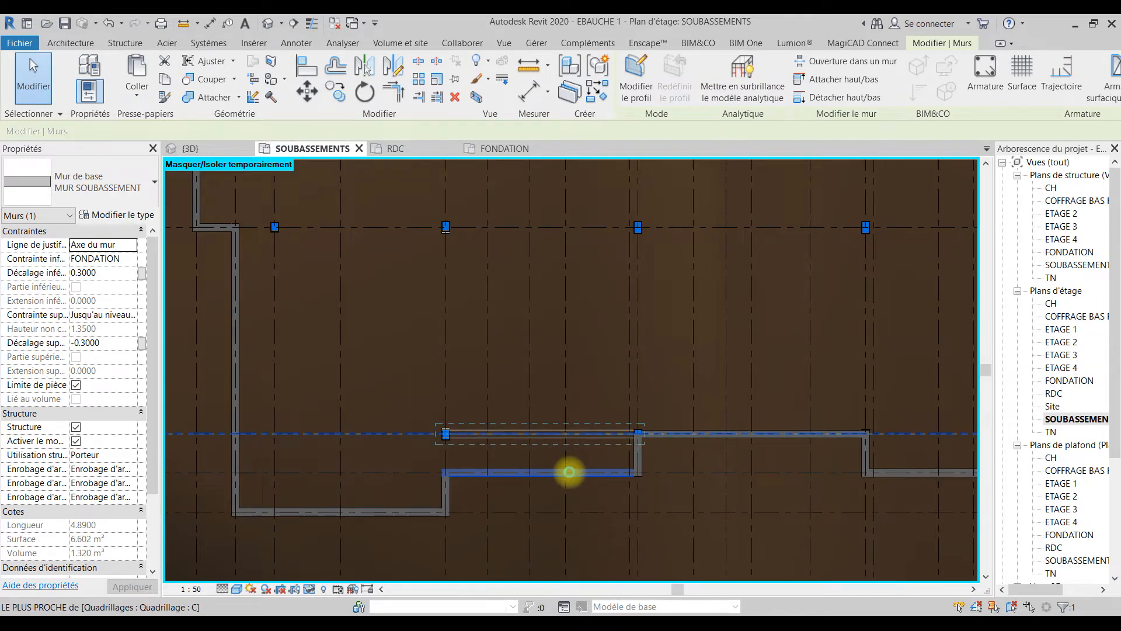
drag(570, 472, 570, 470)
click(842, 498)
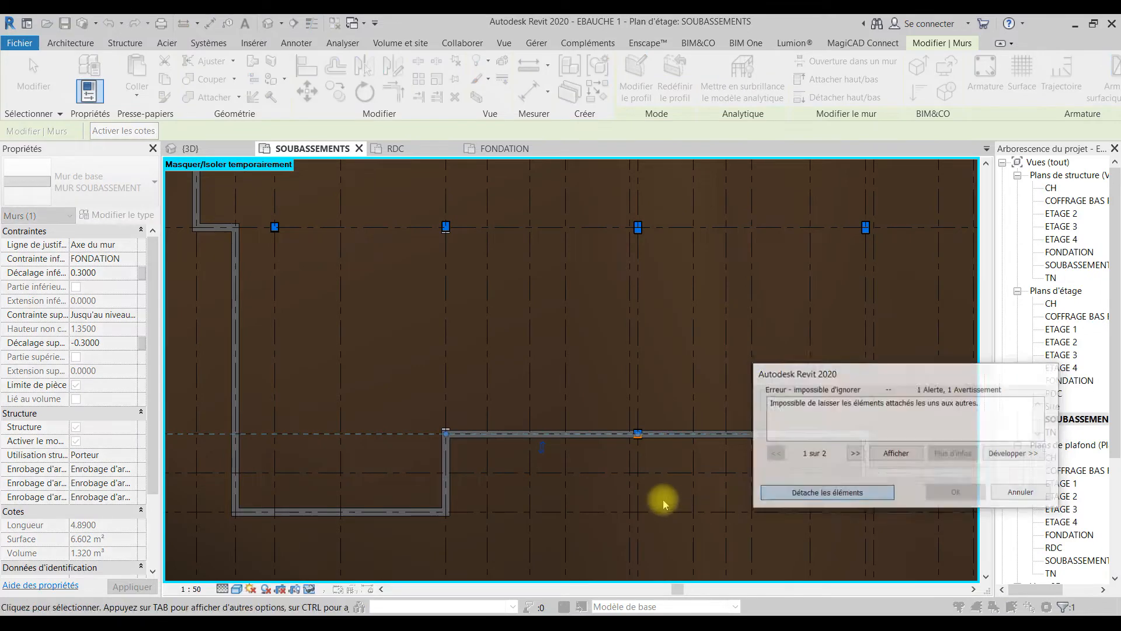
click(664, 496)
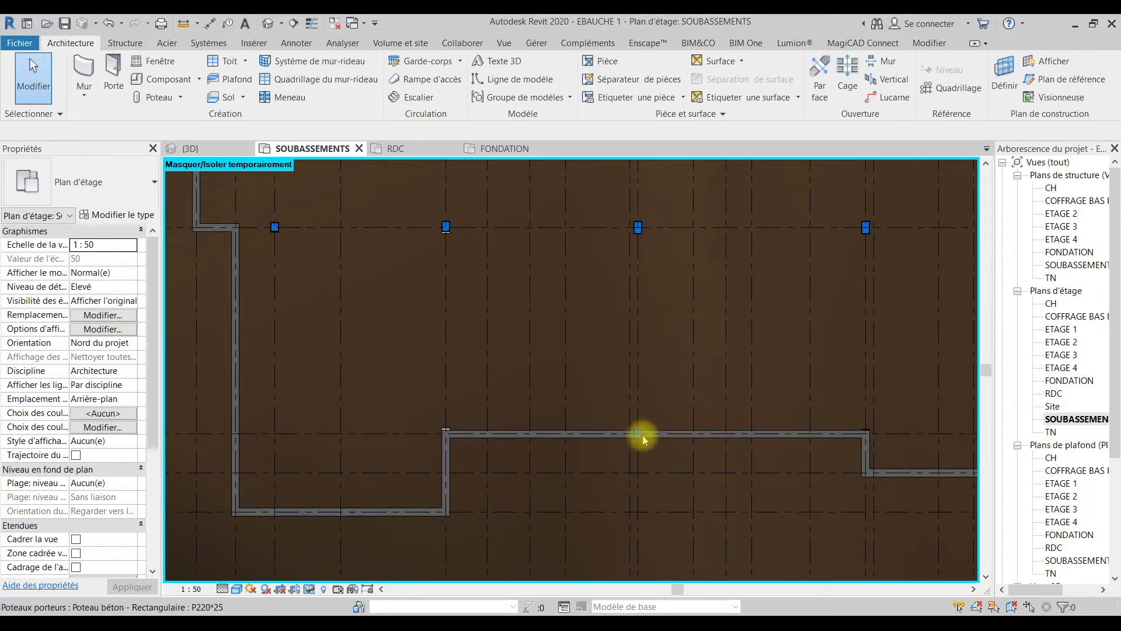
Step: Move the MUR SOUBASSEMENT wall between grids 15 and 20 from grid B to grid C, deleting the occurrences that cause the error
middle_drag(790, 522, 397, 495)
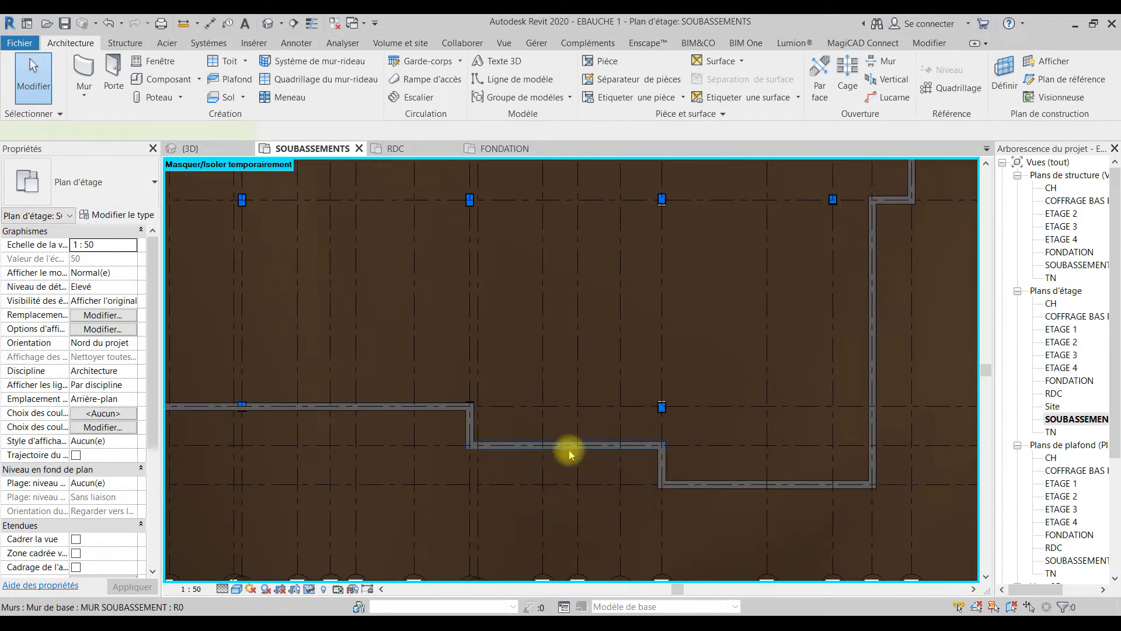
click(570, 450)
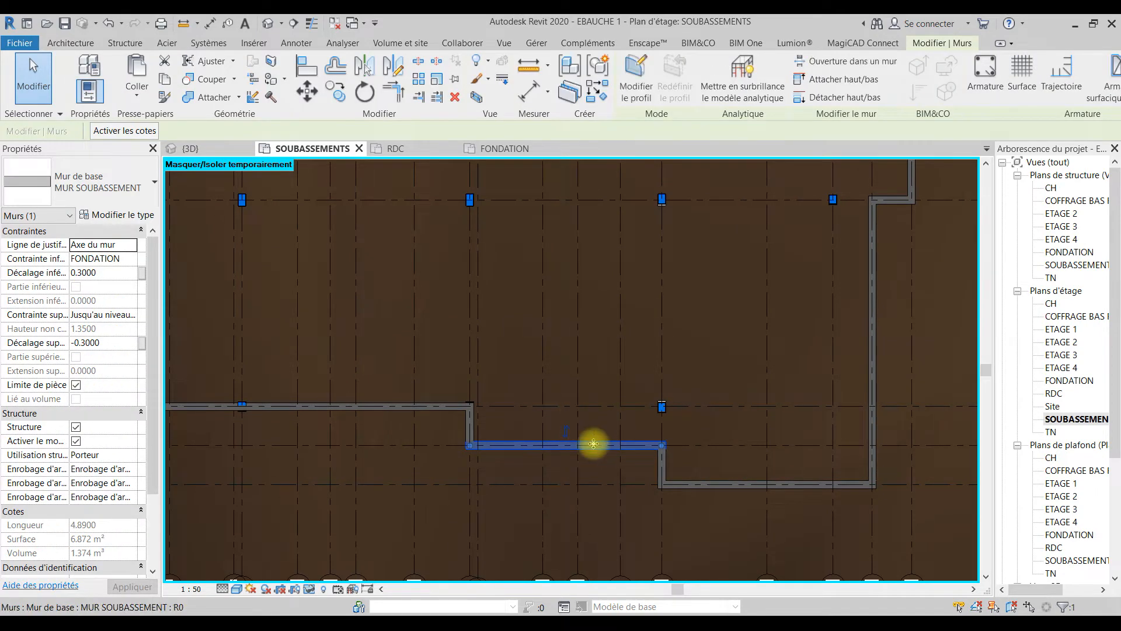
drag(594, 444, 600, 394)
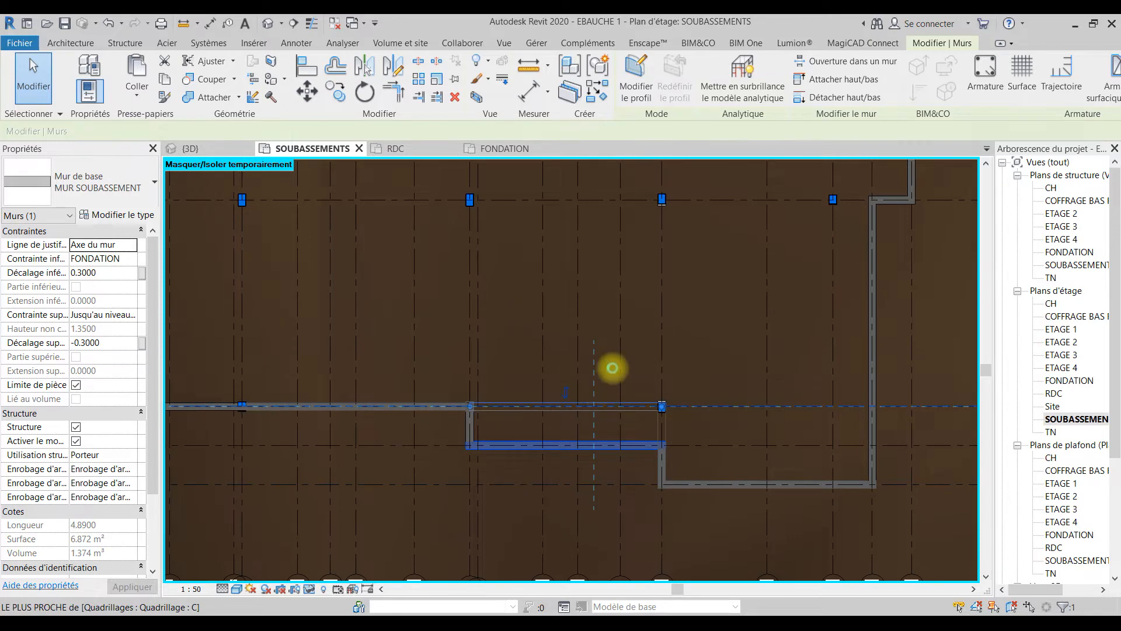
drag(612, 368, 609, 369)
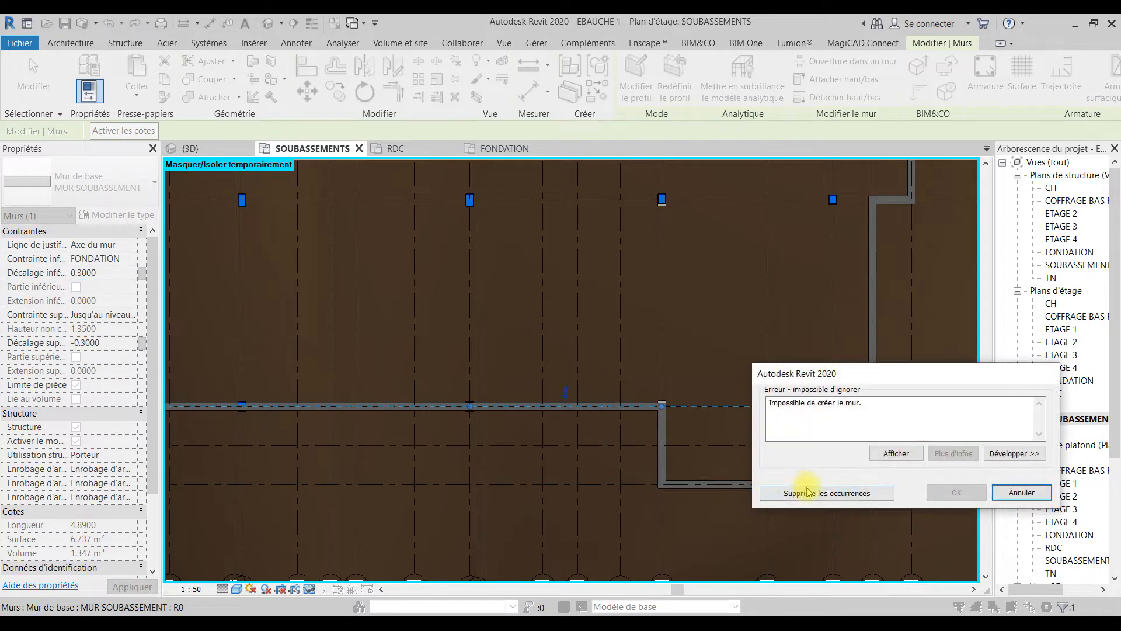
click(1021, 492)
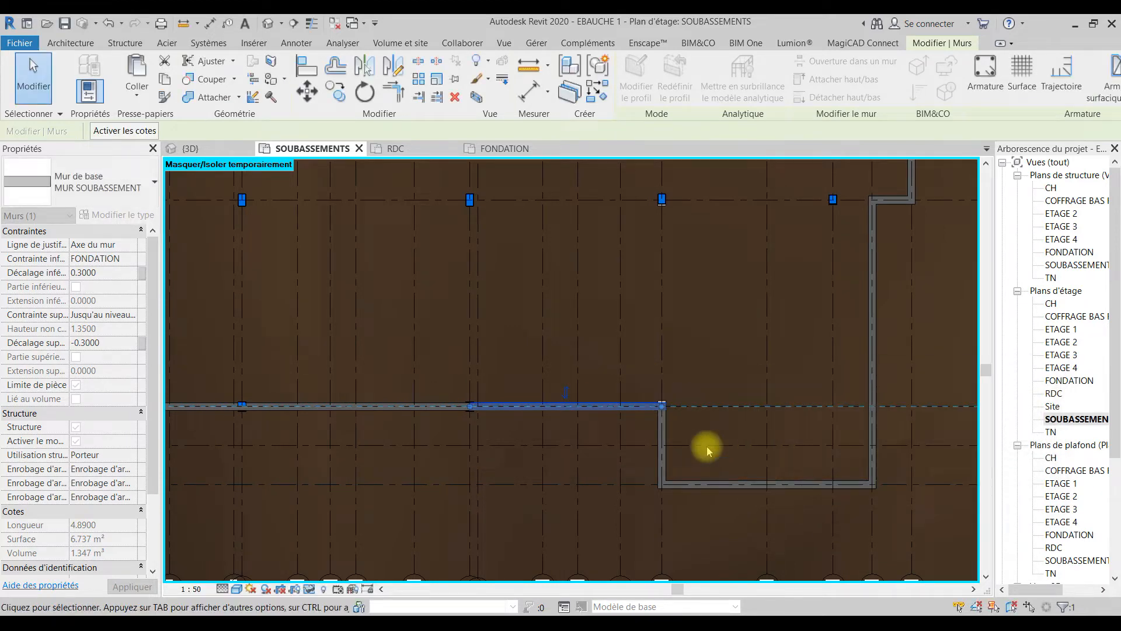
click(660, 344)
Step: Examine the footings along grids A to C in the FONDATION plan and open the COFFRAGE BAS RDC ceiling plan
click(505, 150)
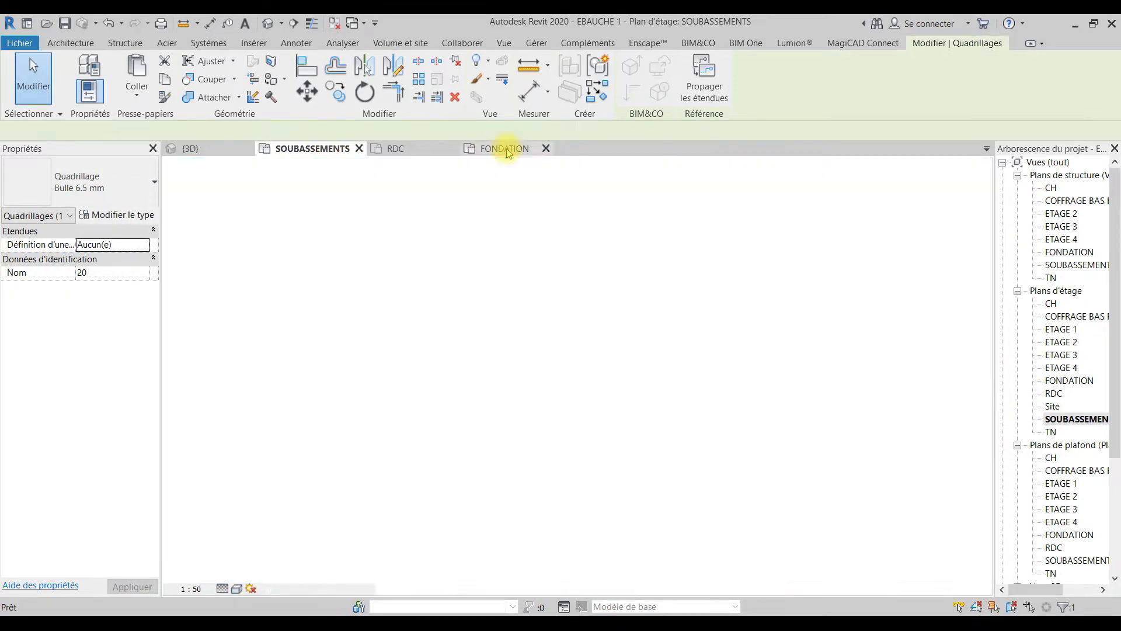
scroll(468, 444, up, 5)
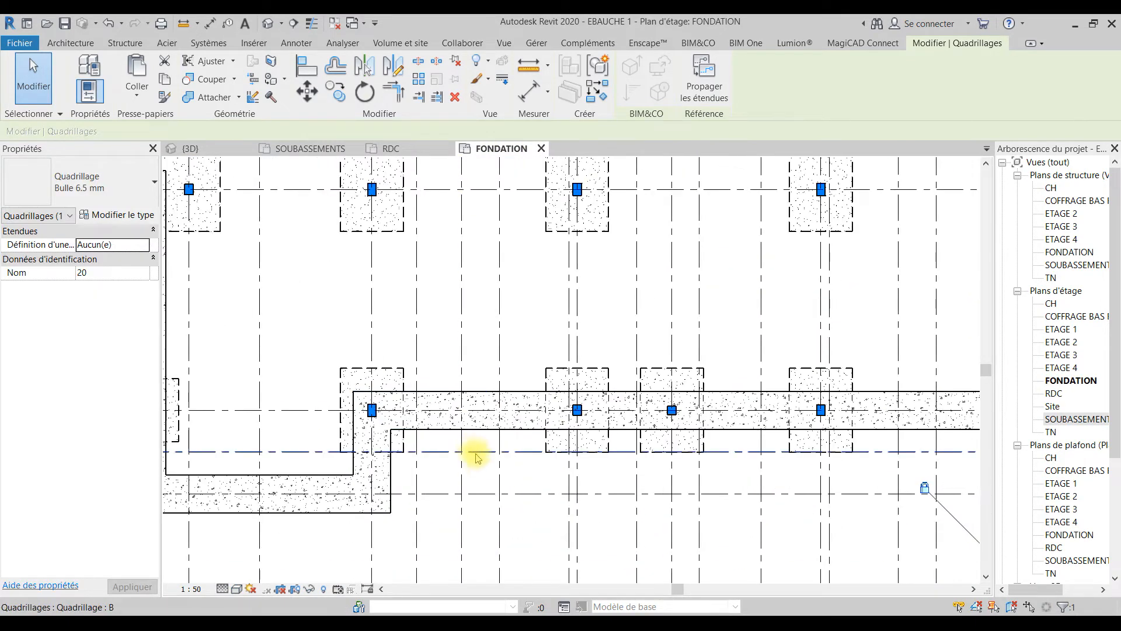
scroll(429, 433, down, 5)
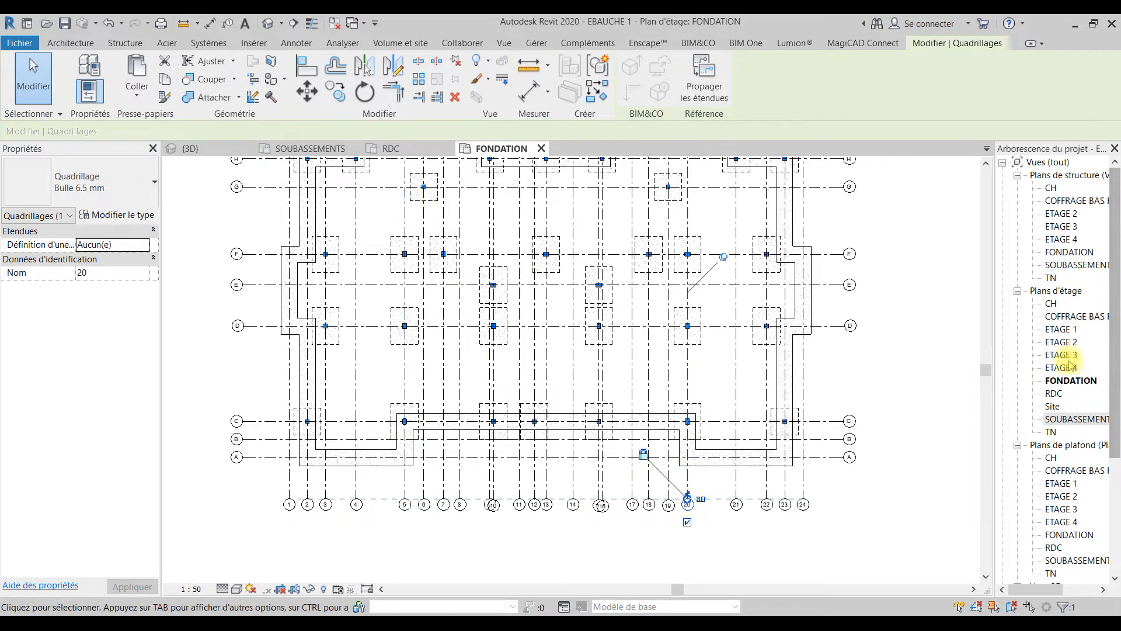
scroll(1079, 409, down, 1)
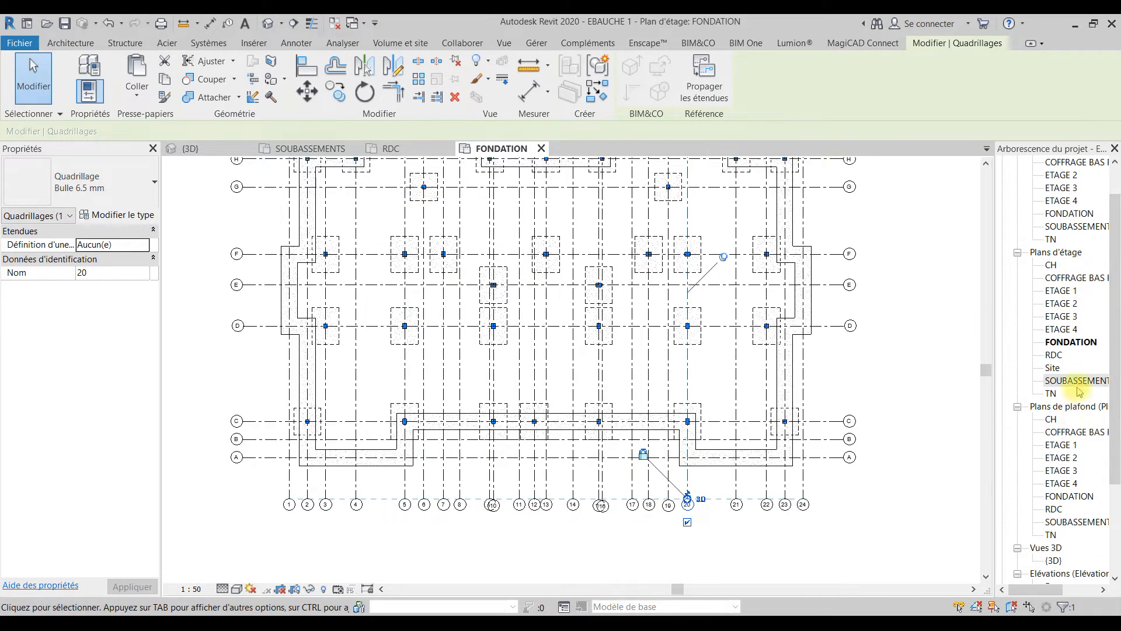
click(1087, 435)
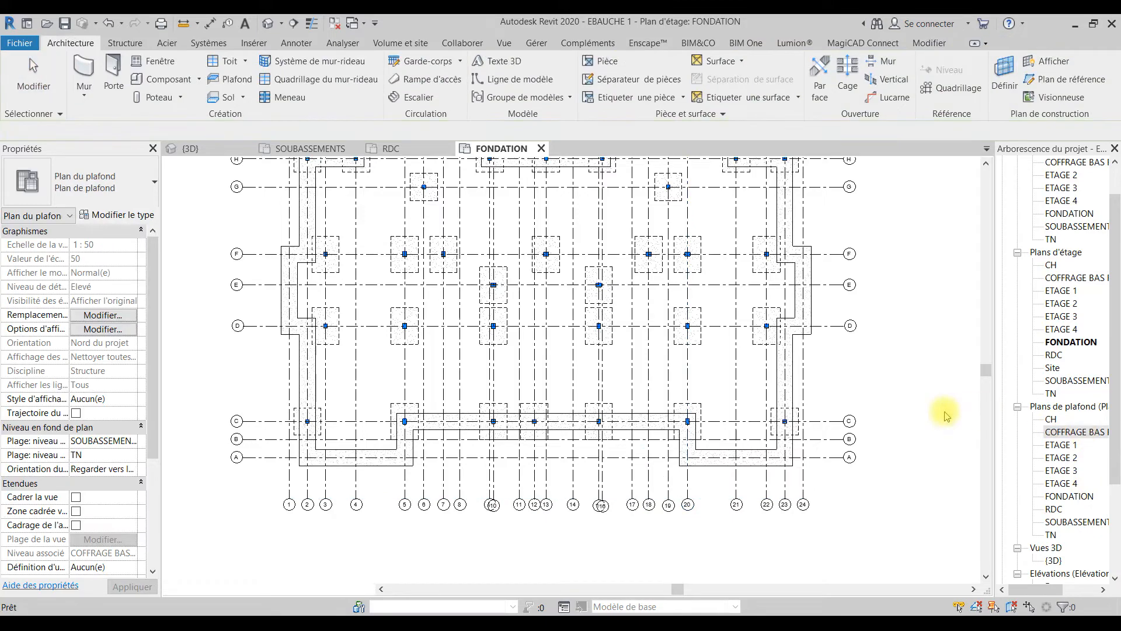
scroll(440, 445, up, 1)
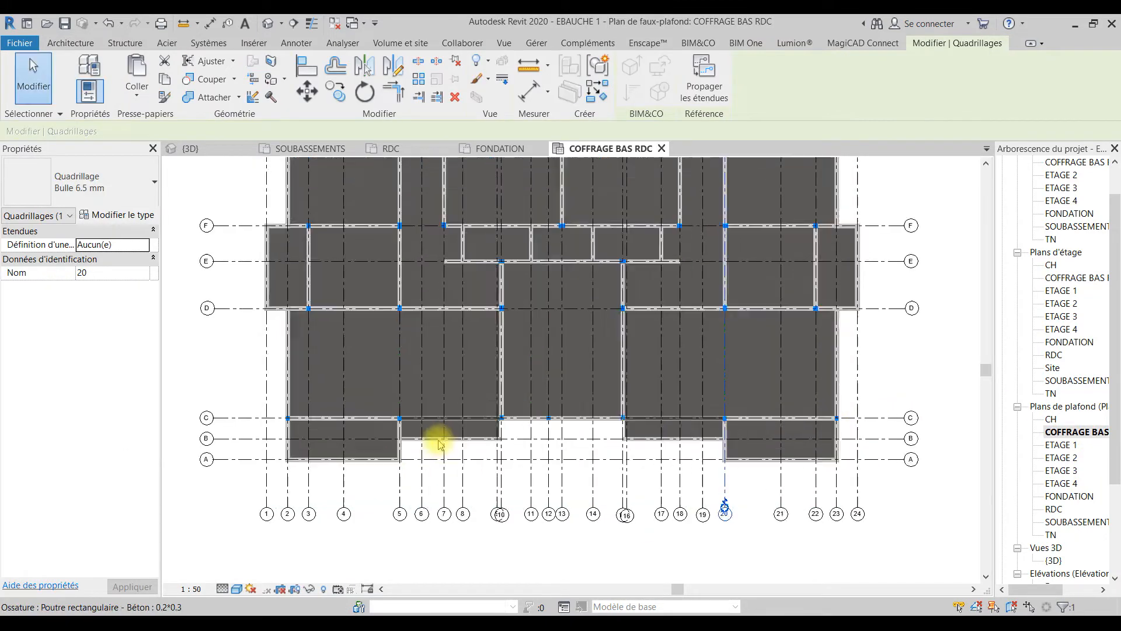
scroll(440, 444, up, 3)
click(476, 461)
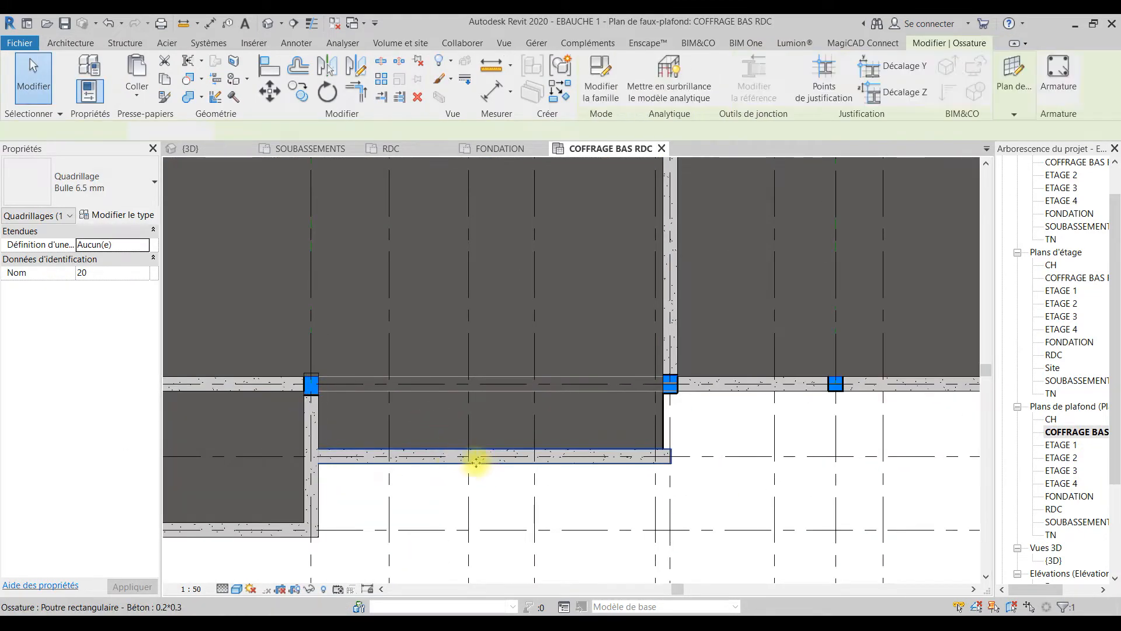
click(267, 383)
click(404, 448)
click(346, 456)
click(401, 470)
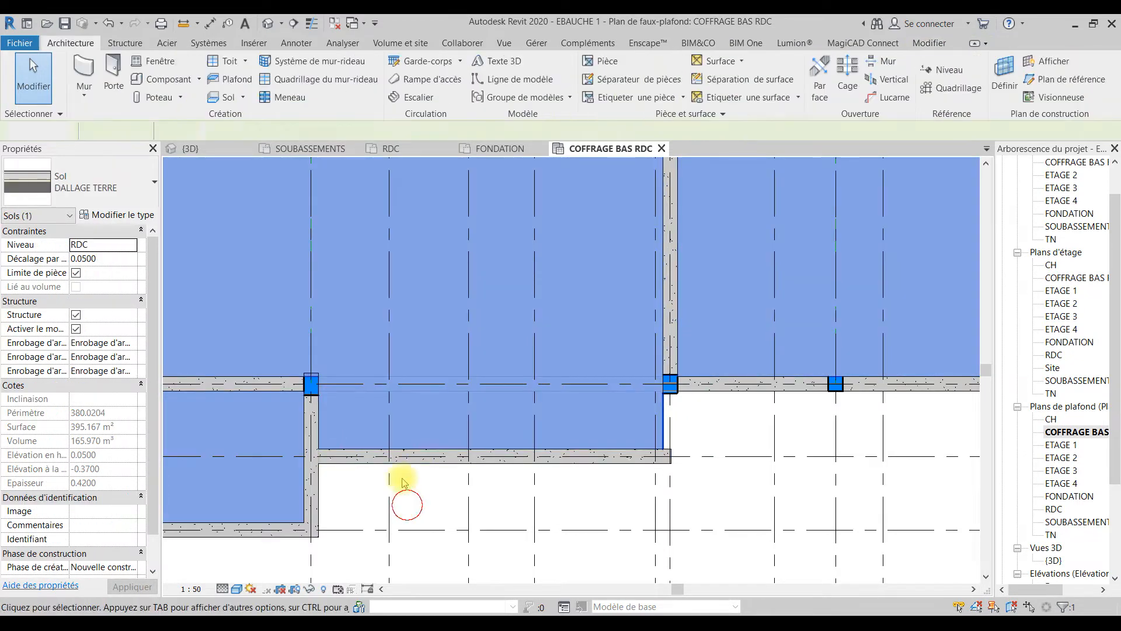
Step: Move the 0.2*0.3 concrete beam between grids 5 and 10 from grid B to the columns on grid C
click(337, 459)
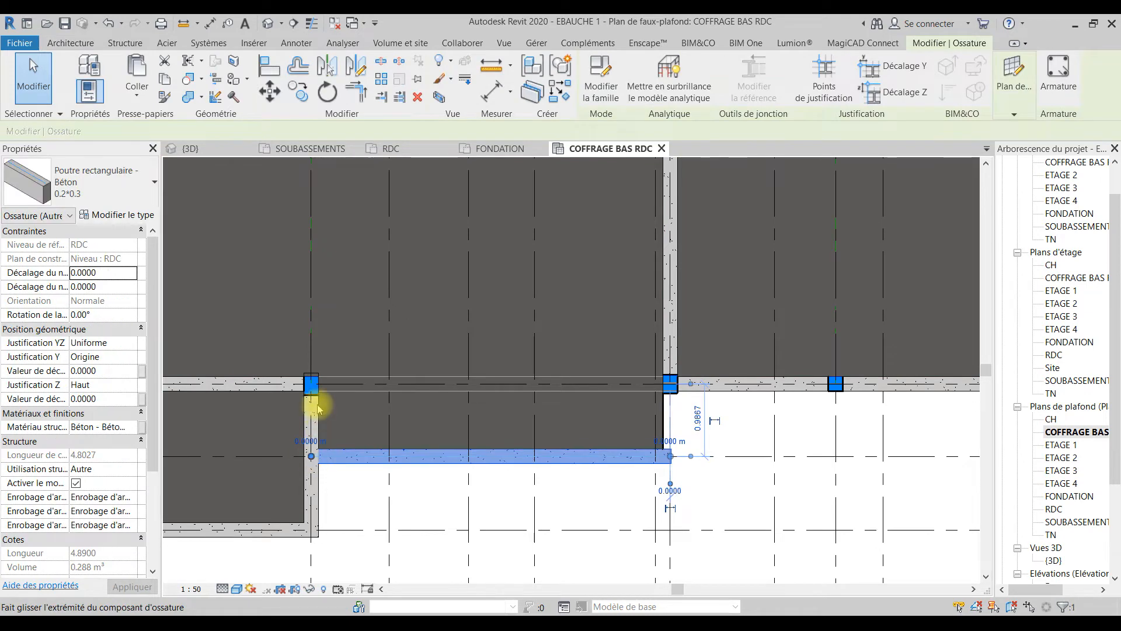
key(r)
key(o)
click(311, 383)
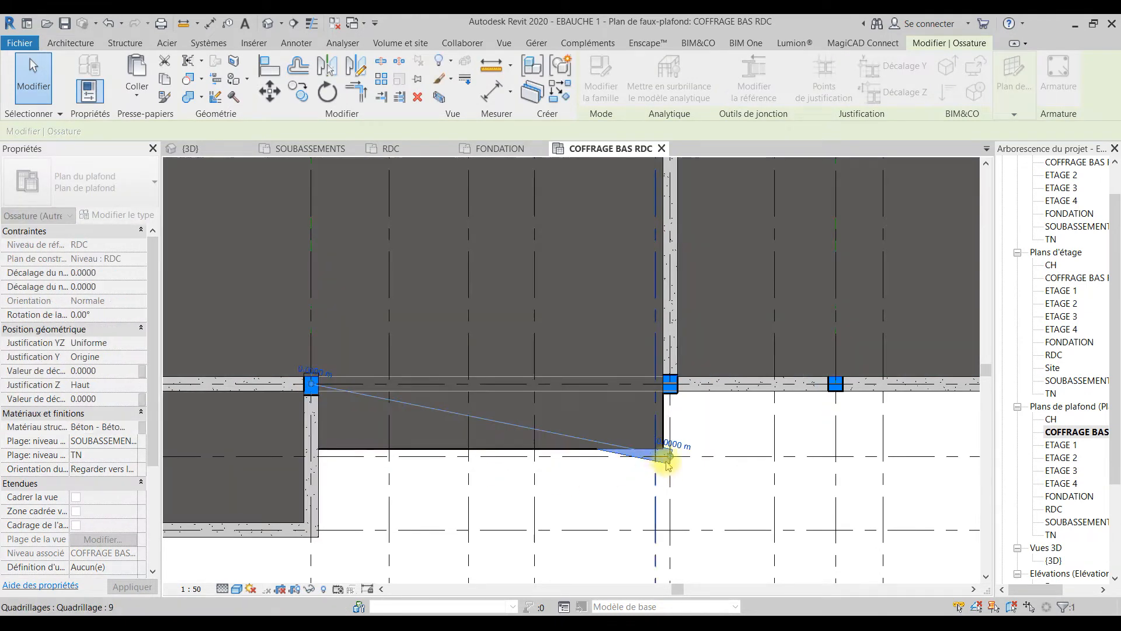
drag(669, 456, 672, 383)
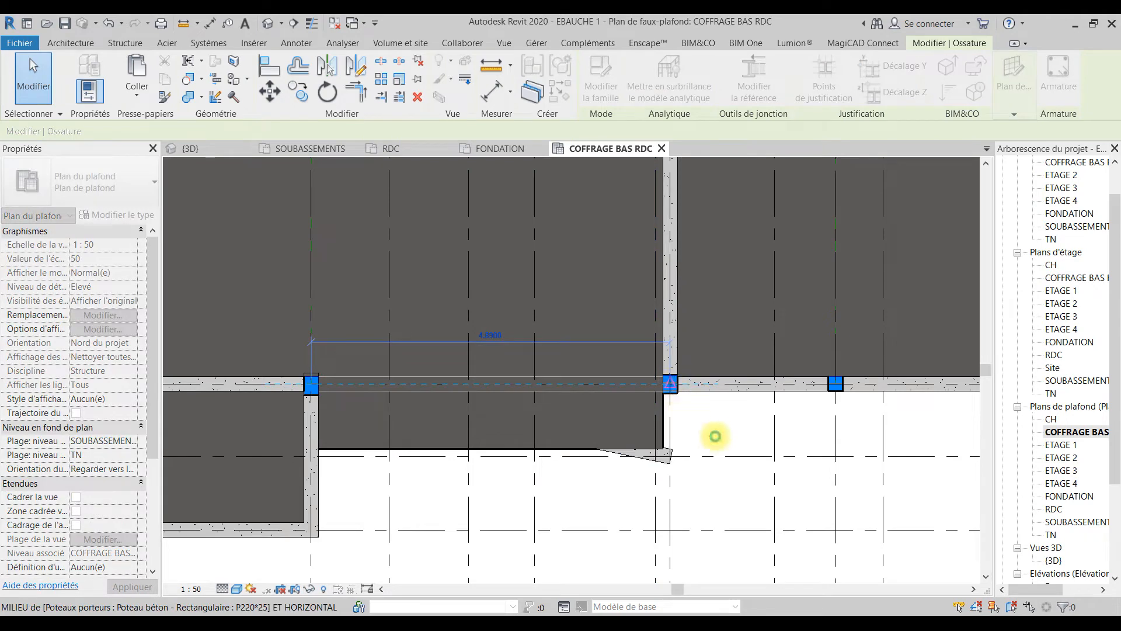
drag(717, 441, 713, 437)
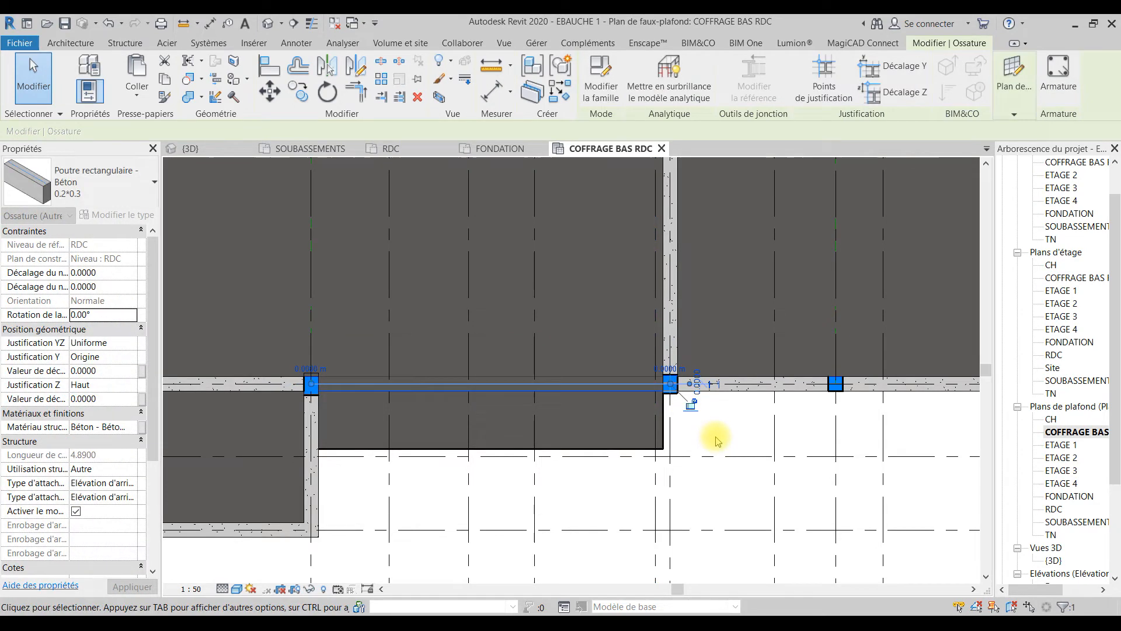
click(624, 450)
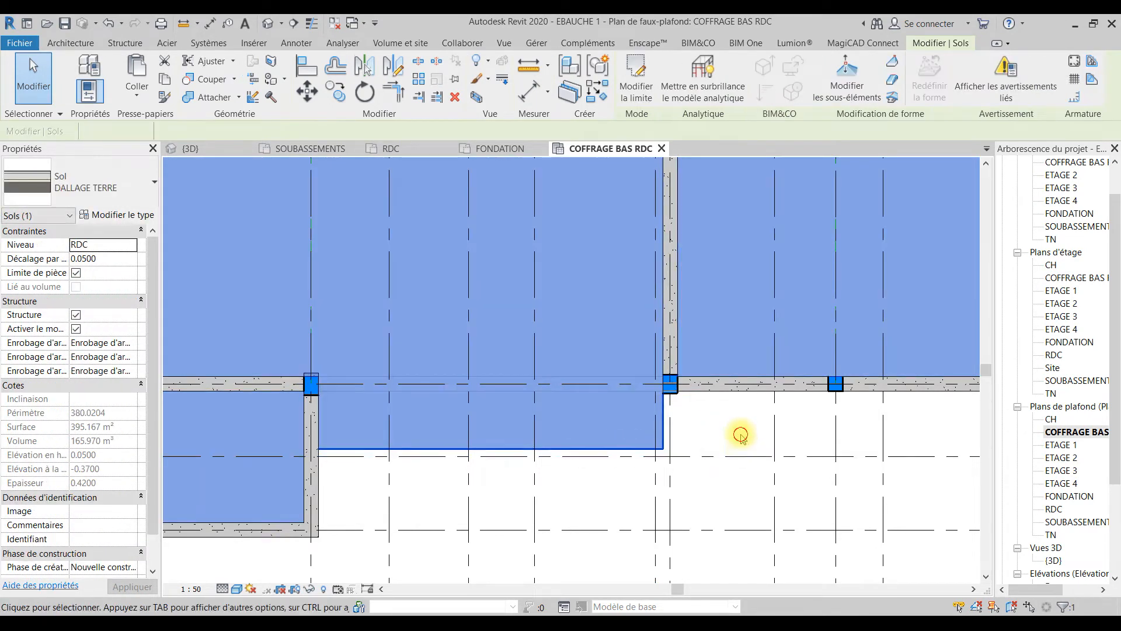
click(740, 433)
Step: Move the 0.2*0.3 concrete beam between grids 15 and 20 from grid B to the columns on grid C
scroll(773, 446, down, 3)
middle_drag(773, 446, 180, 468)
scroll(512, 478, up, 2)
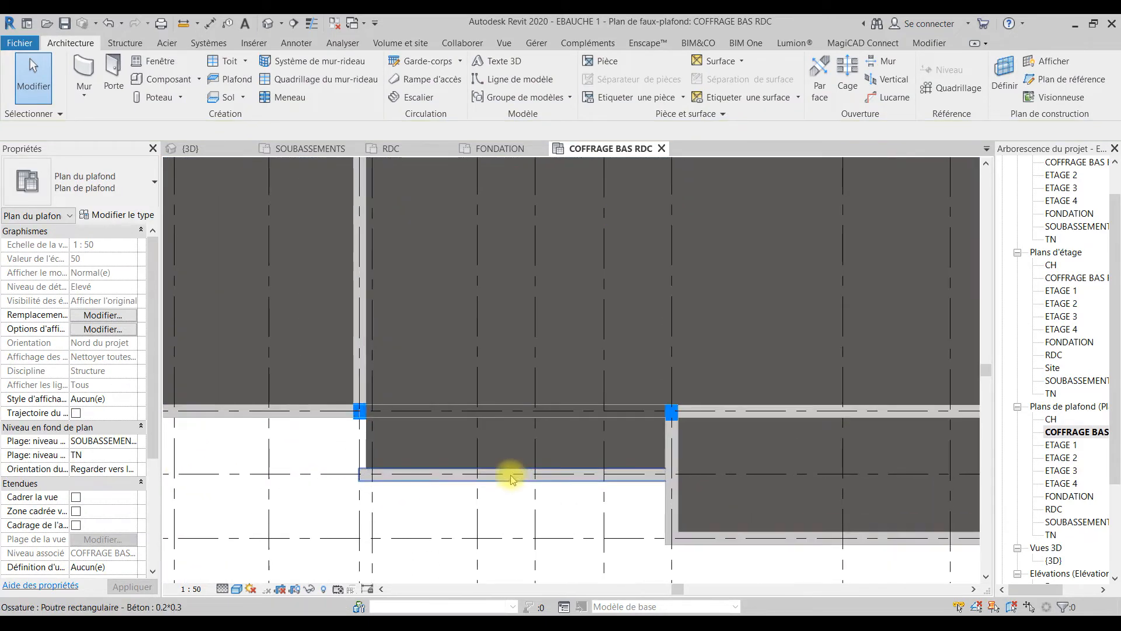
click(641, 482)
drag(665, 474, 671, 412)
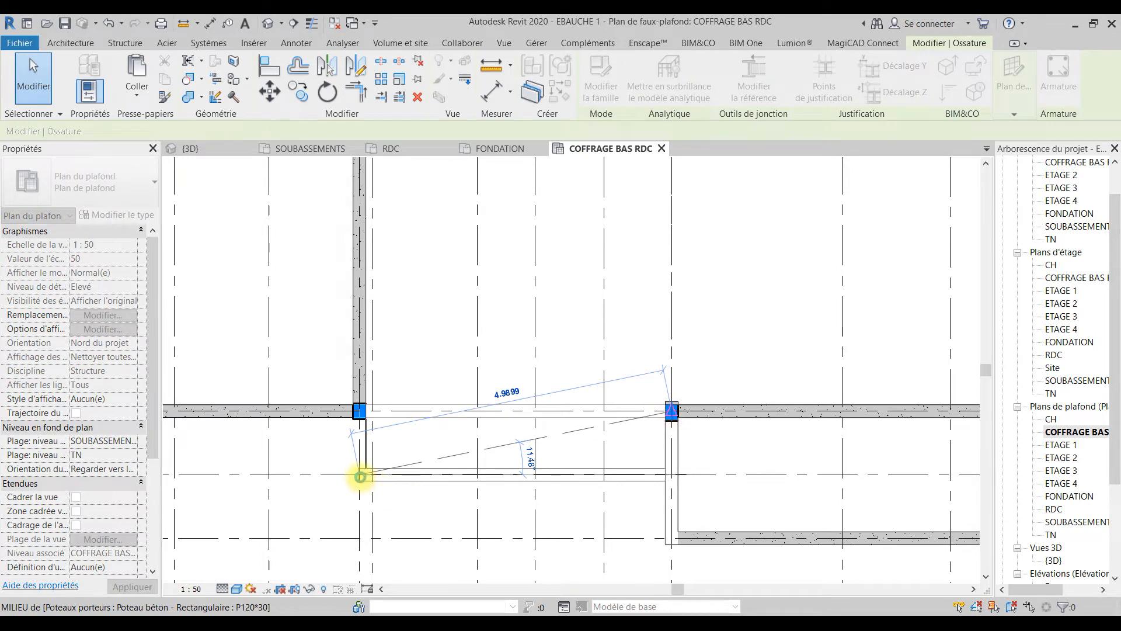
drag(362, 478, 359, 410)
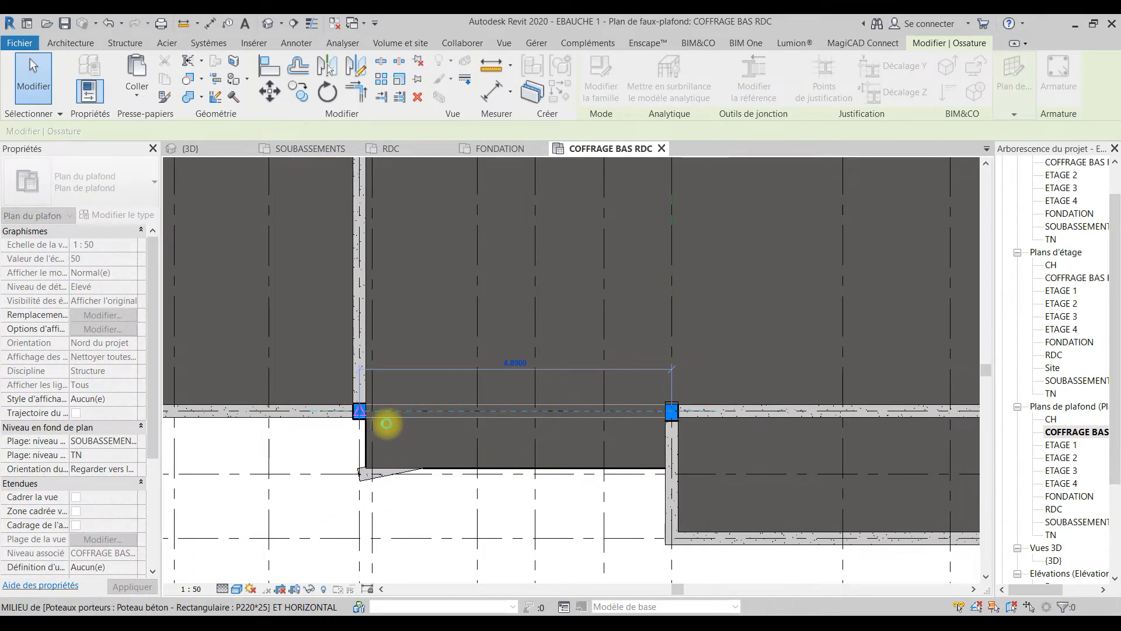
drag(323, 429, 320, 433)
click(320, 433)
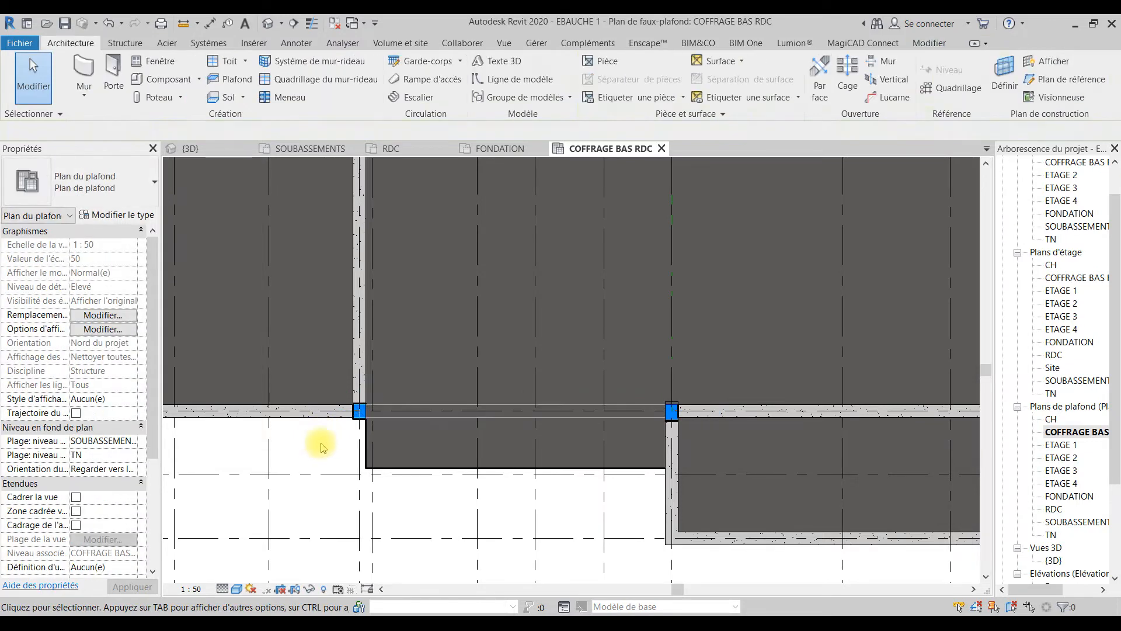
click(465, 401)
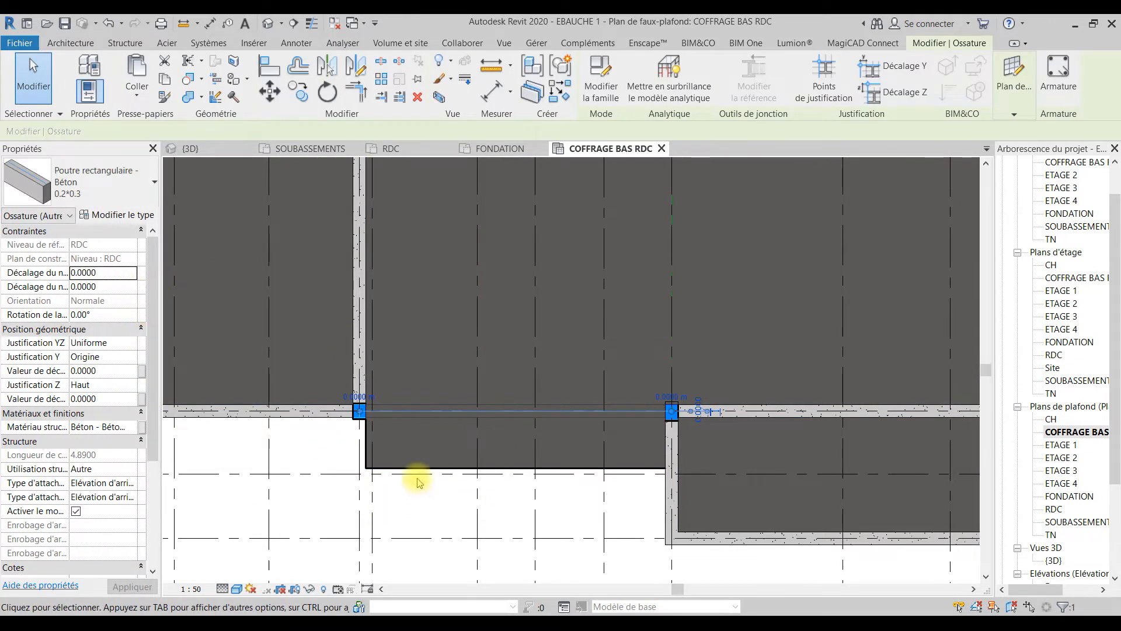
Step: Open the DALLAGE TERRE floor boundary for editing and try to move its front edge between grids 15 and 20 to grid C
click(475, 470)
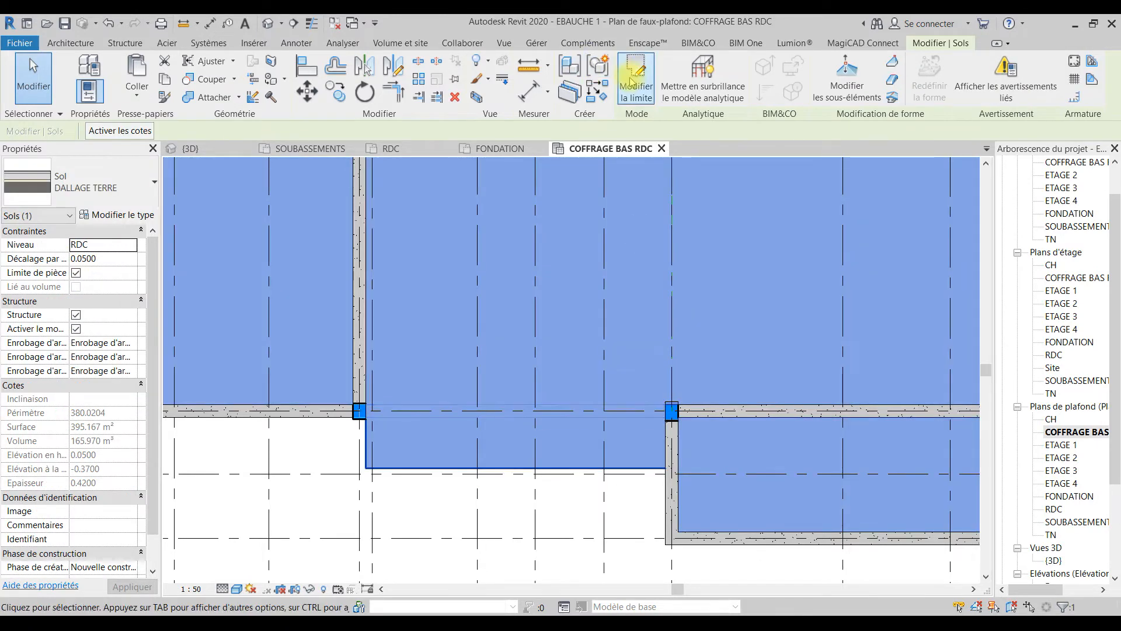
double_click(456, 471)
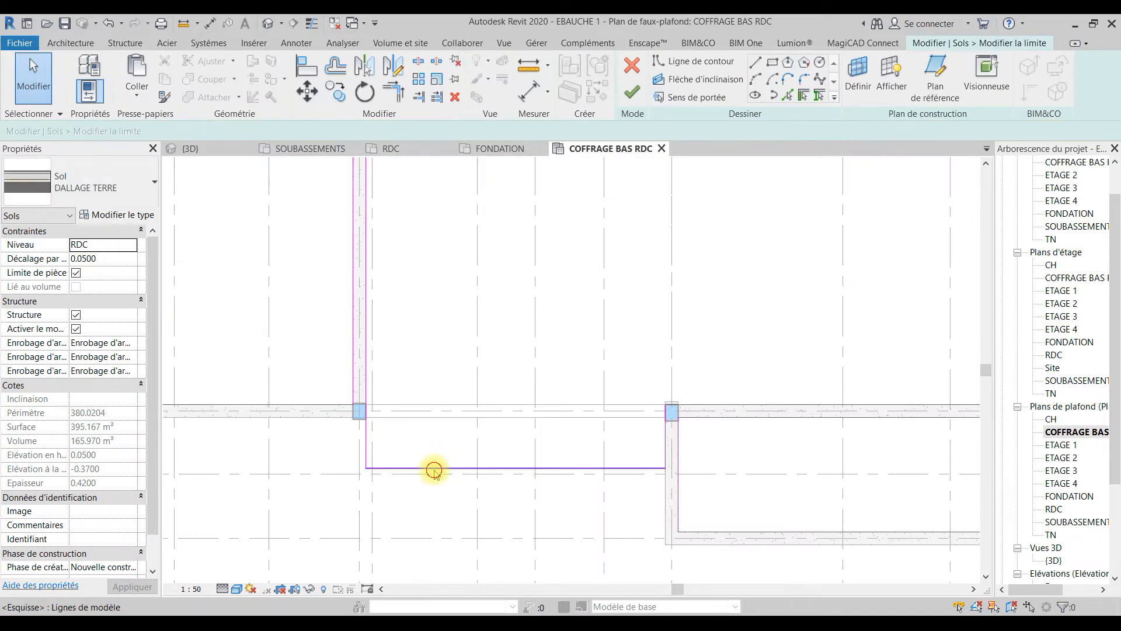
click(445, 468)
drag(446, 467, 481, 402)
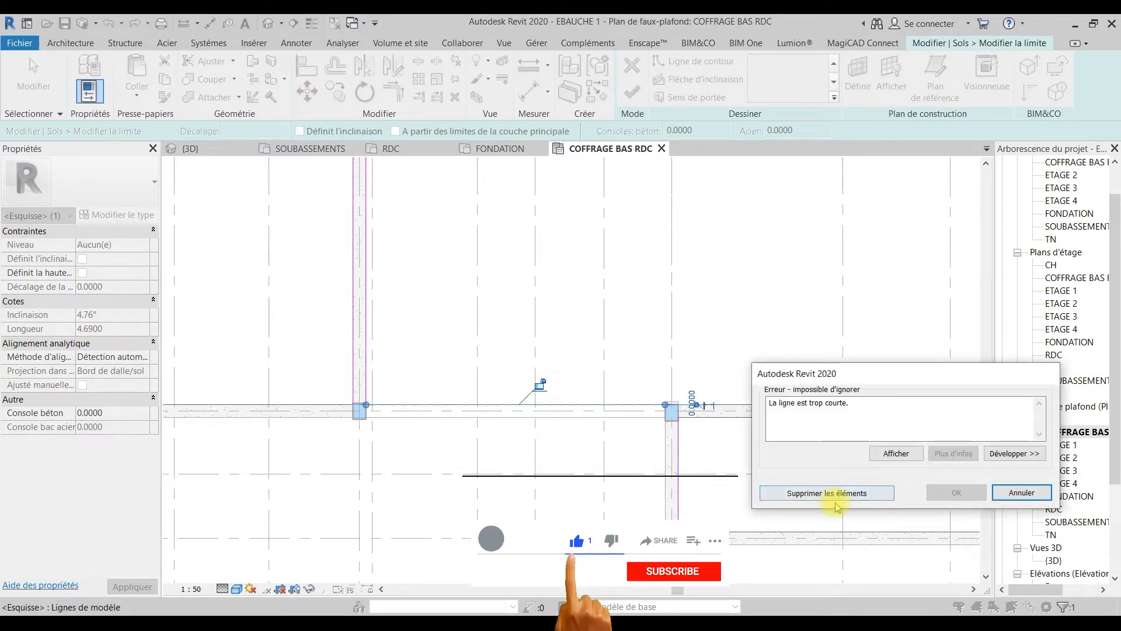
click(1021, 492)
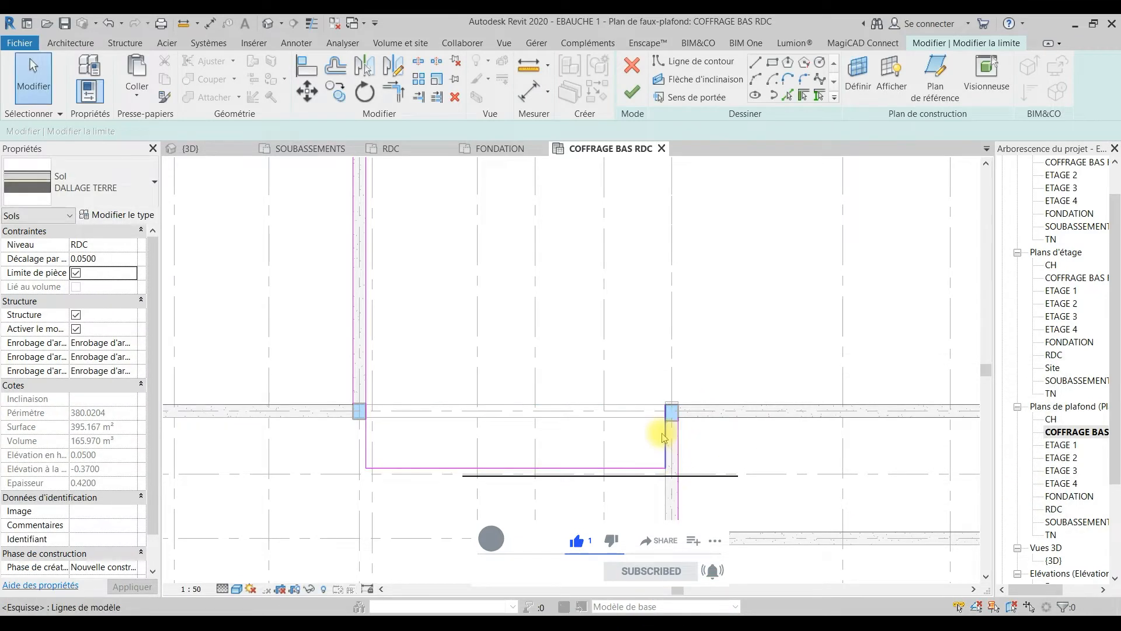
Step: Extend the floor boundary line along grid C from grid 20 to the grid 15 edge and delete the leftover boundary lines in front
click(693, 403)
drag(665, 405, 363, 404)
key(t)
key(r)
click(363, 344)
click(393, 401)
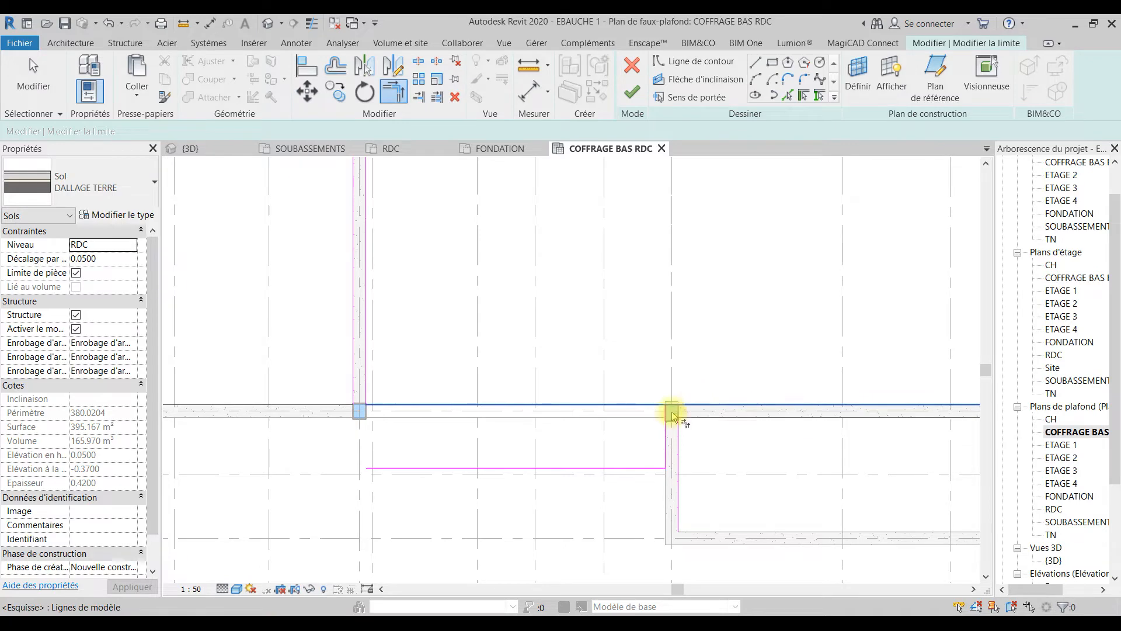
key(Escape)
key(Escape)
click(666, 457)
key(ctrl+x)
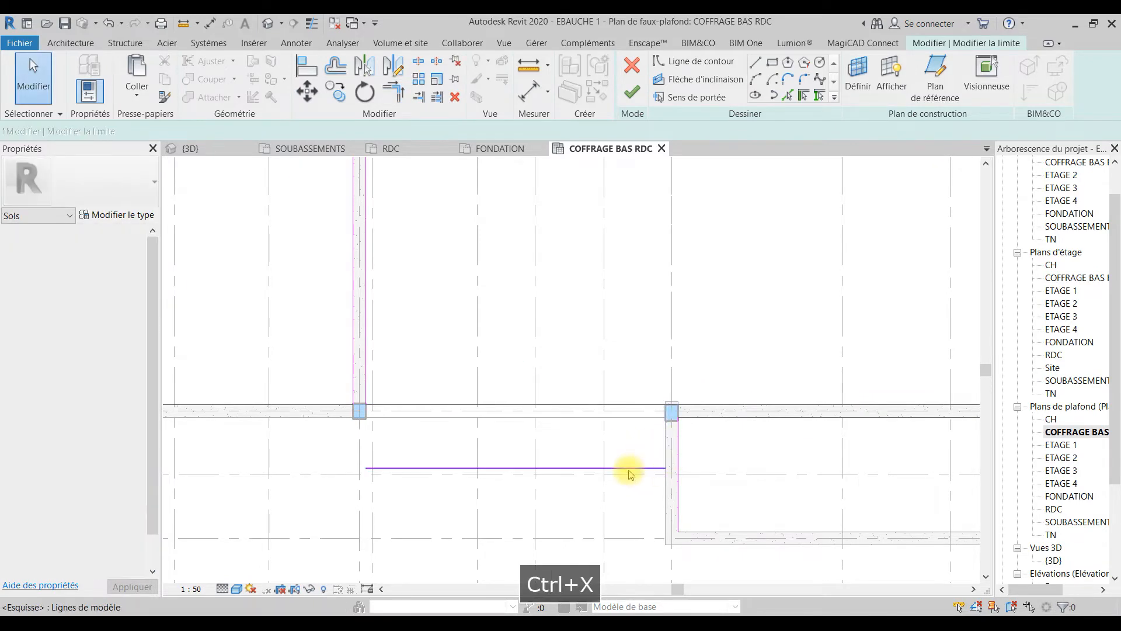
Step: Extend the floor boundary line along grid C from grid 5 to grid 10 and trim it into a corner with the grid 10 edge
scroll(625, 468, down, 4)
middle_drag(463, 463, 728, 471)
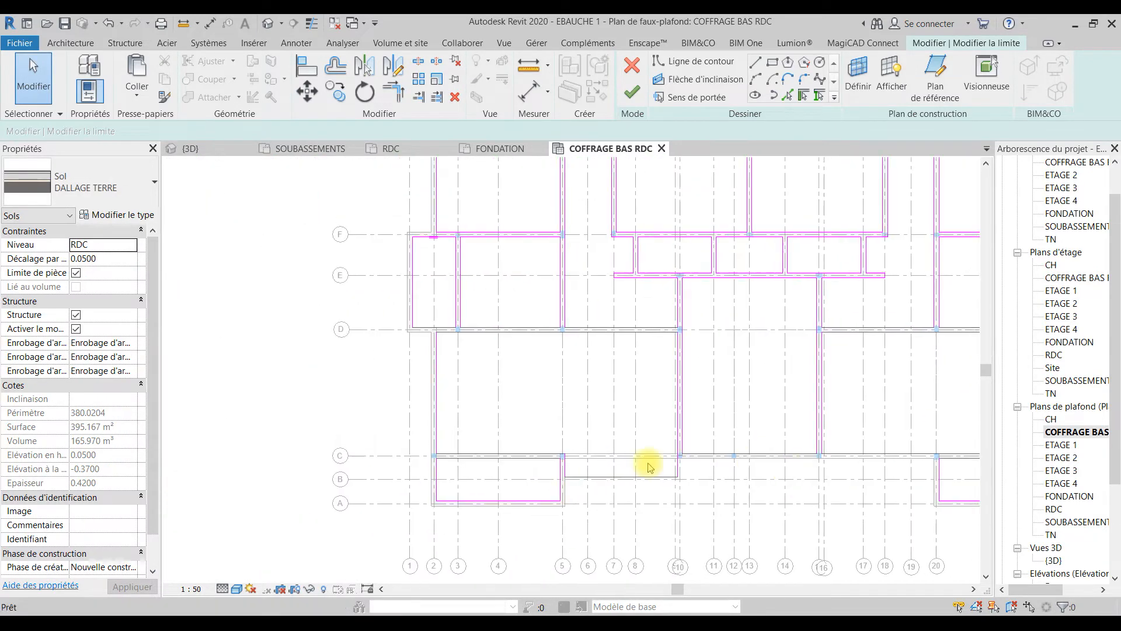
scroll(570, 478, up, 4)
click(421, 408)
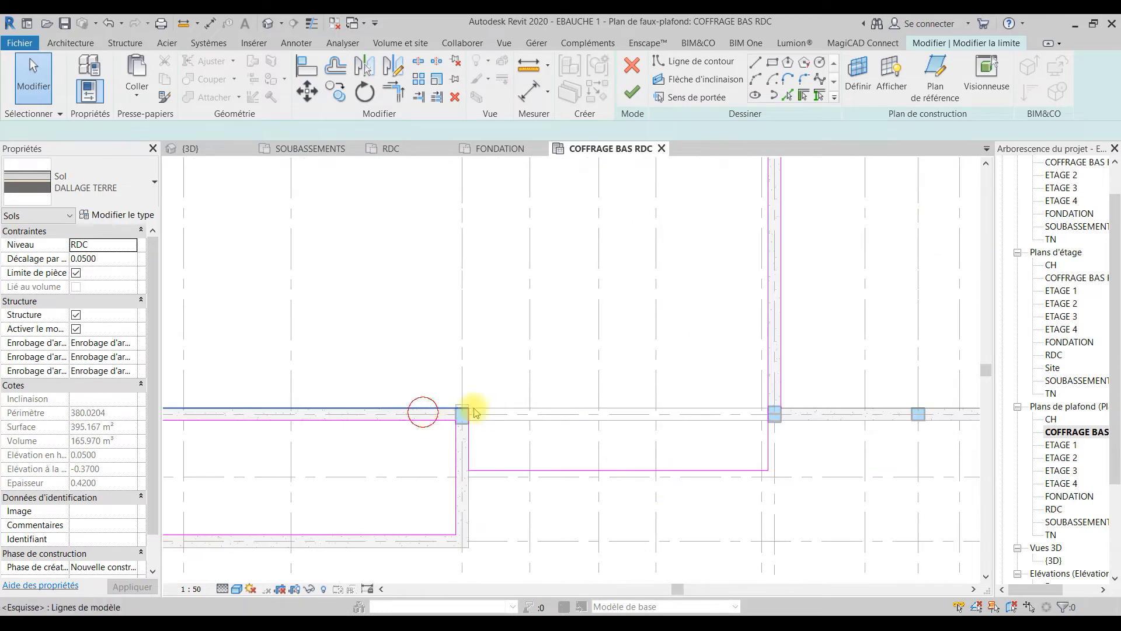
drag(465, 407, 768, 407)
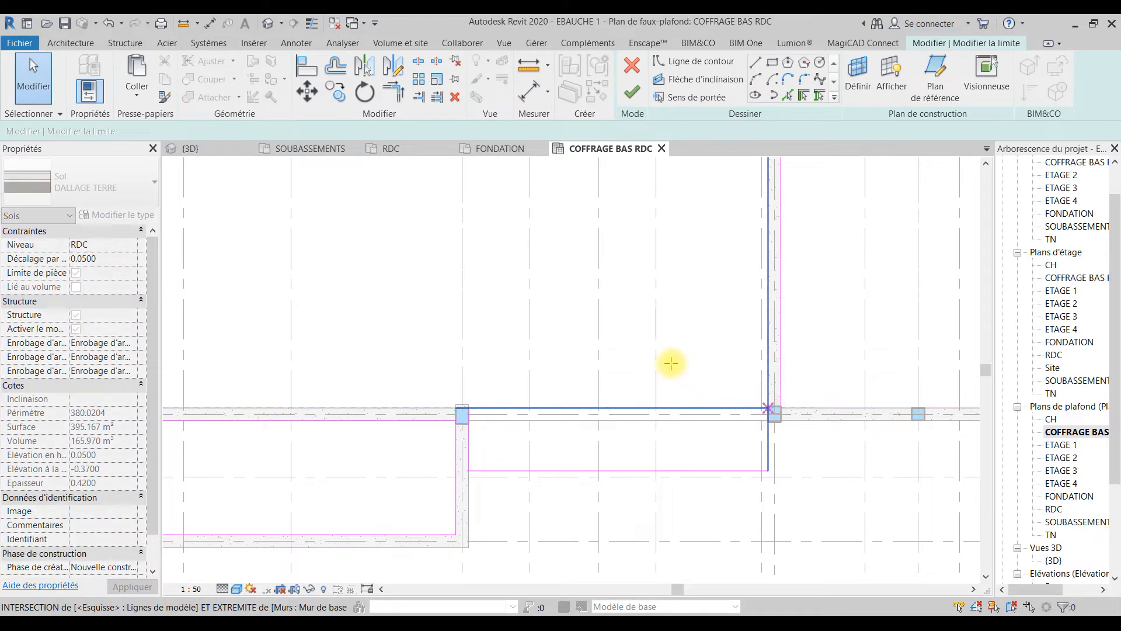
click(713, 390)
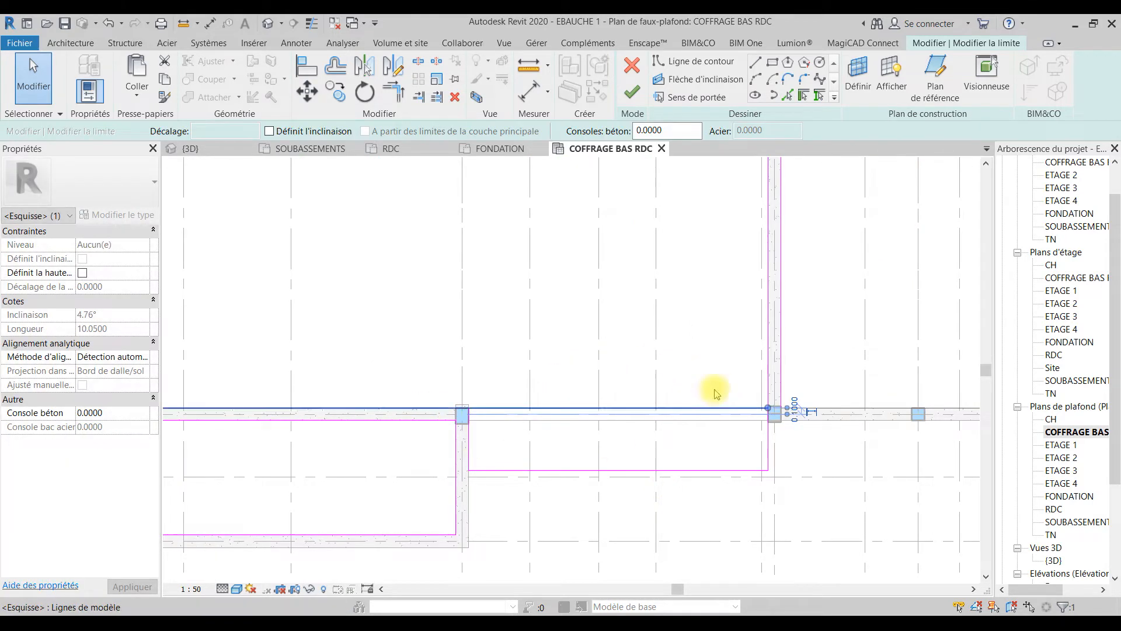
click(393, 91)
click(769, 371)
click(753, 403)
key(Escape)
Step: Delete the leftover boundary line near grid B between grids 5 and 10 and finish the floor boundary without attaching the walls
click(705, 470)
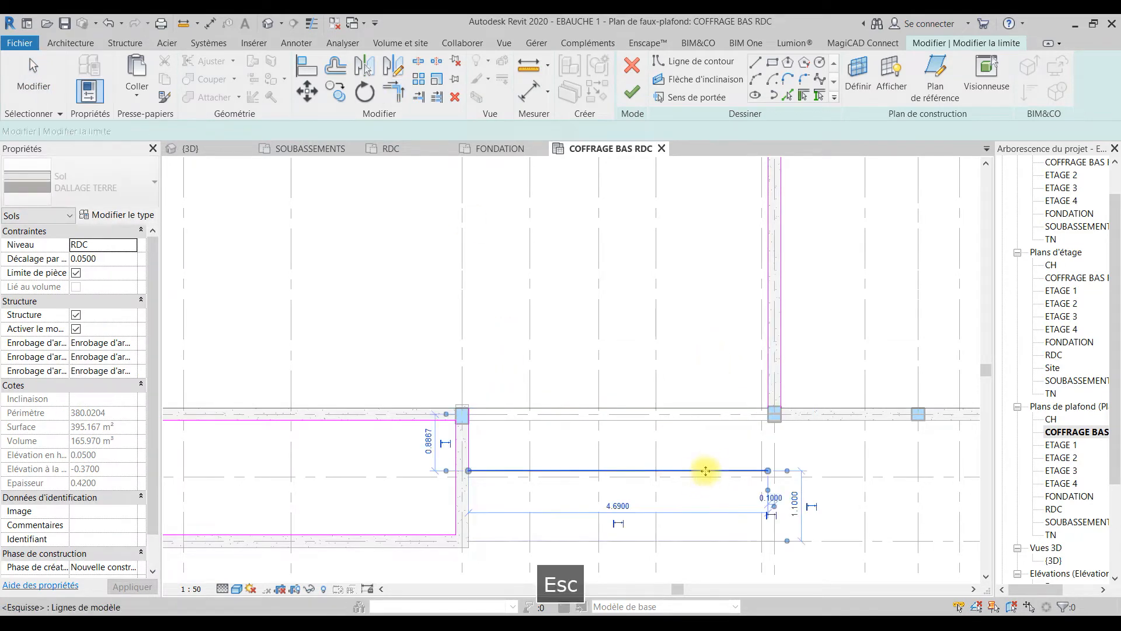
key(ctrl+x)
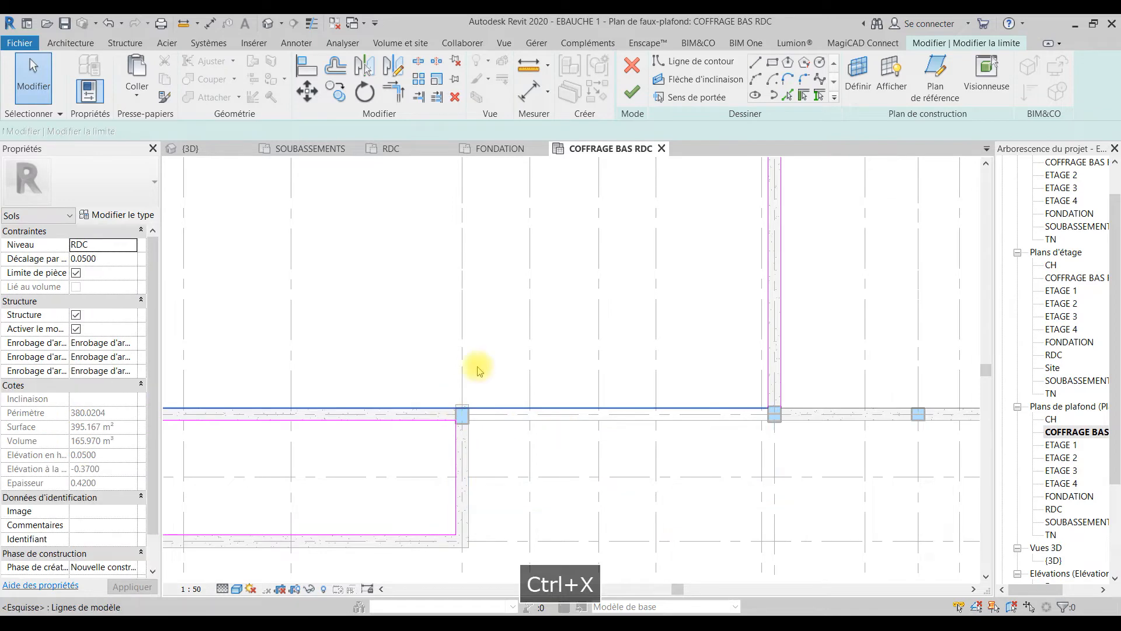
scroll(443, 401, down, 4)
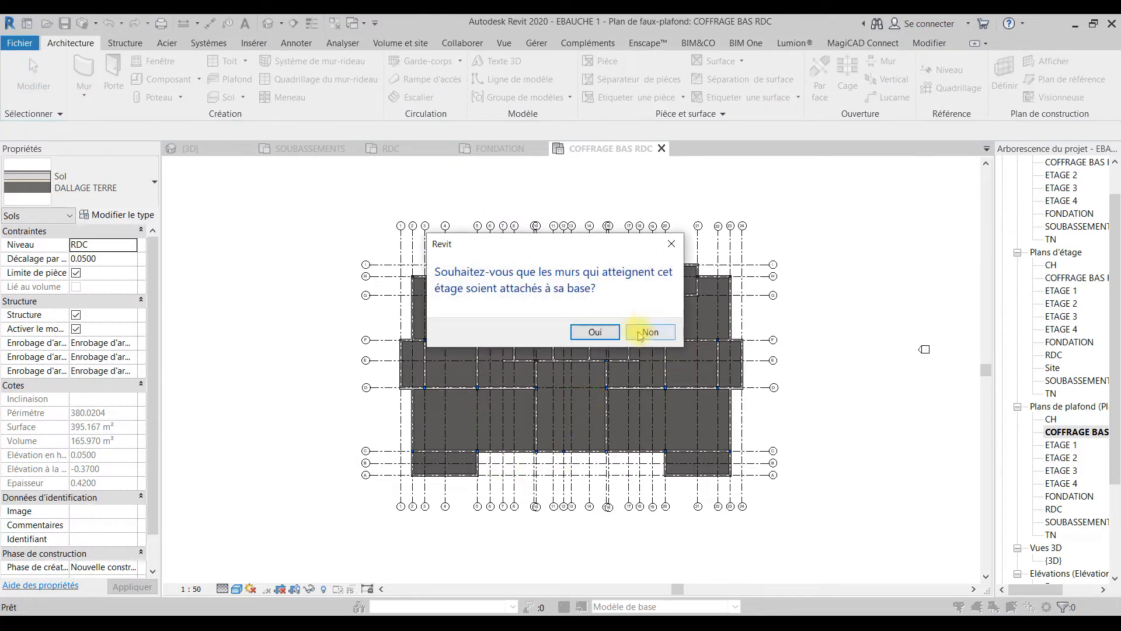
click(644, 332)
Step: Check the realigned front along grid C in the COFFRAGE BAS RDC, SOUBASSEMENTS, RDC and FONDATION plans
scroll(514, 453, up, 5)
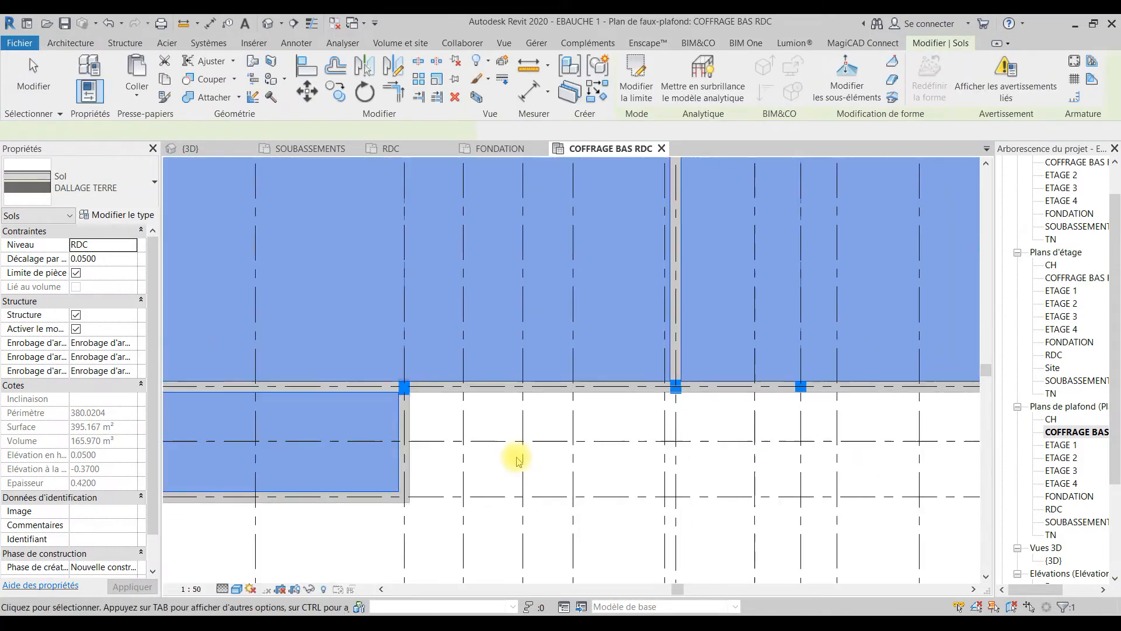
scroll(491, 447, down, 6)
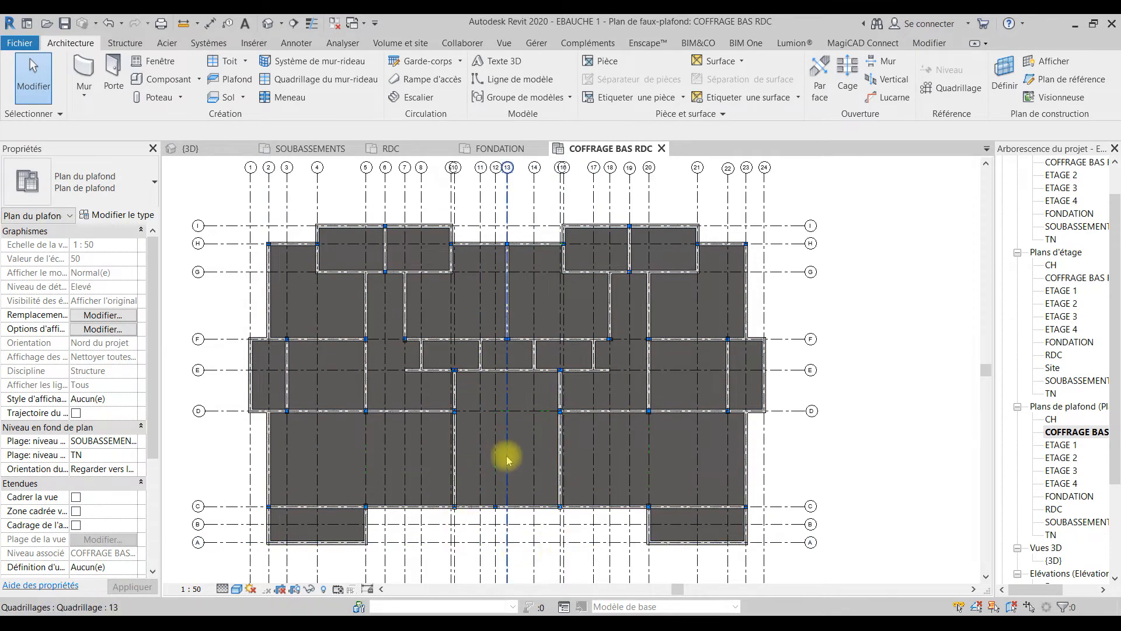
click(308, 148)
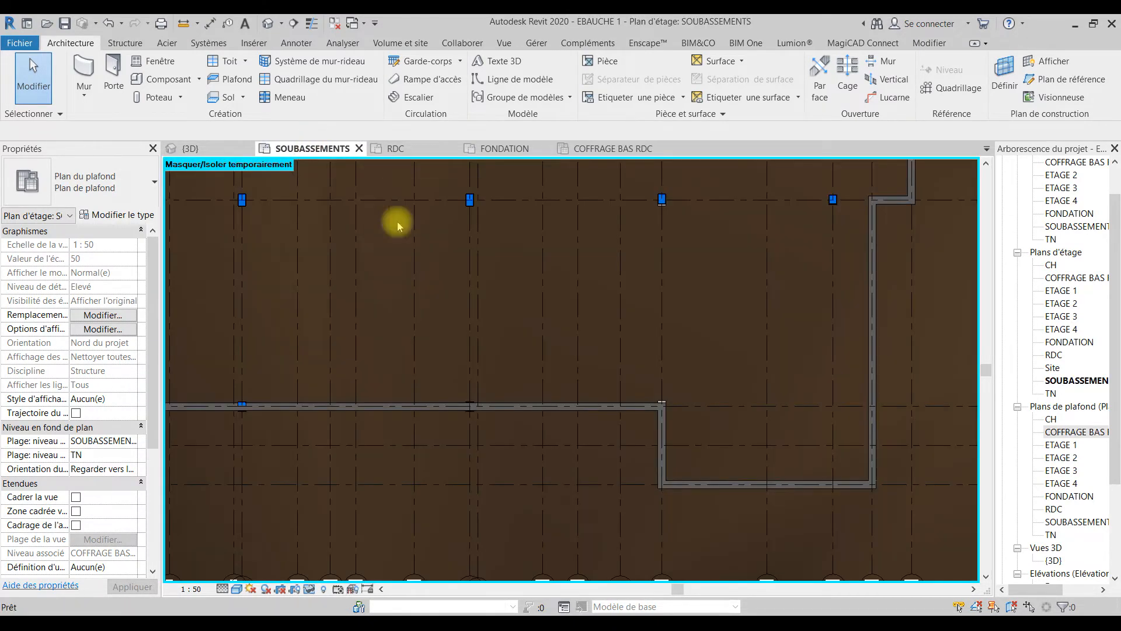
scroll(586, 385, down, 6)
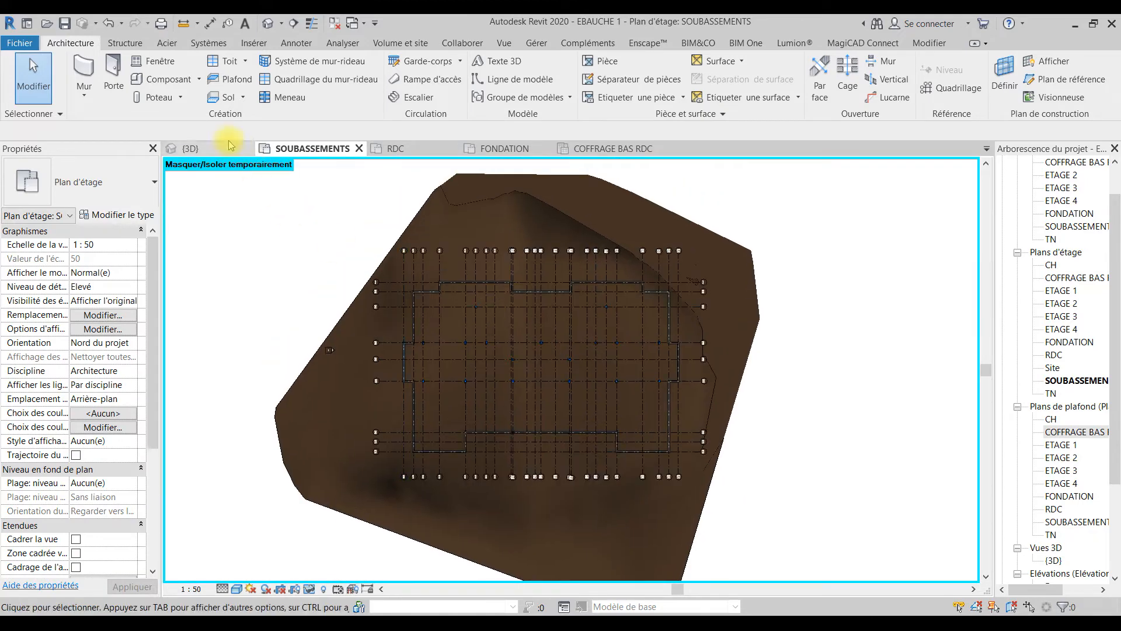
key(ctrl+Tab)
scroll(560, 351, down, 5)
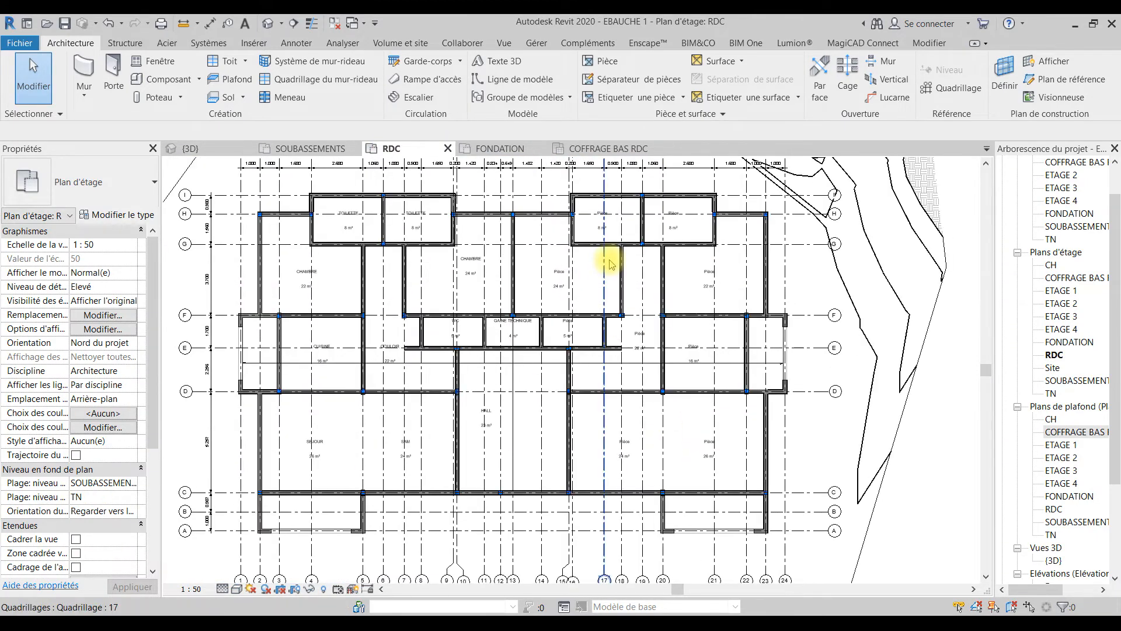
click(514, 151)
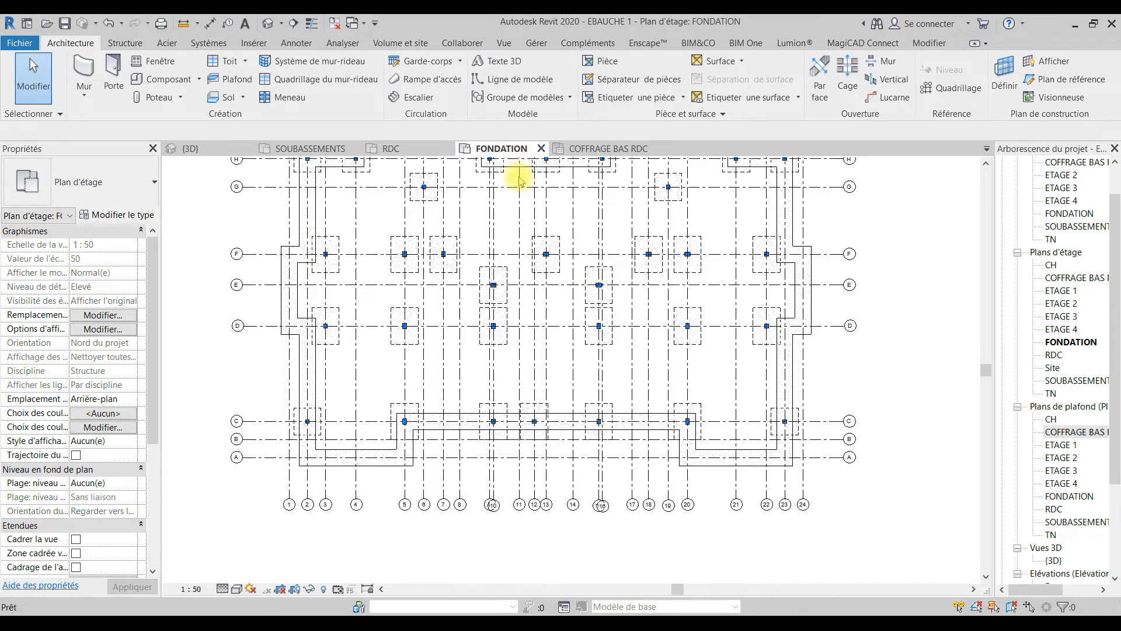
middle_drag(681, 325, 695, 371)
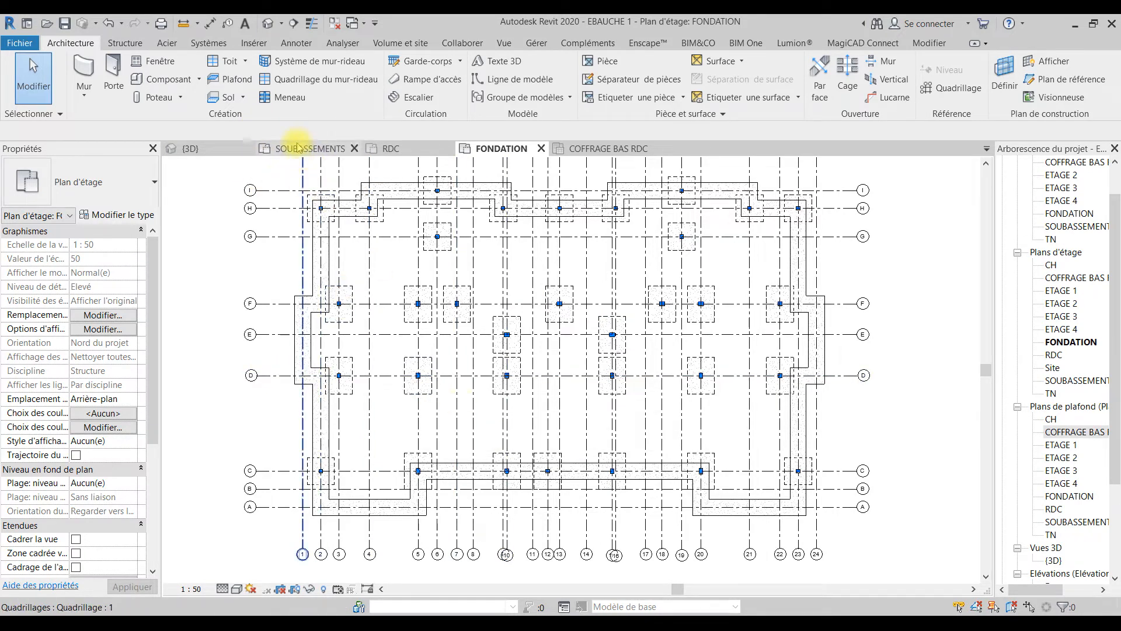
Step: Check the realigned front walls and base beams in the 3D view
click(187, 149)
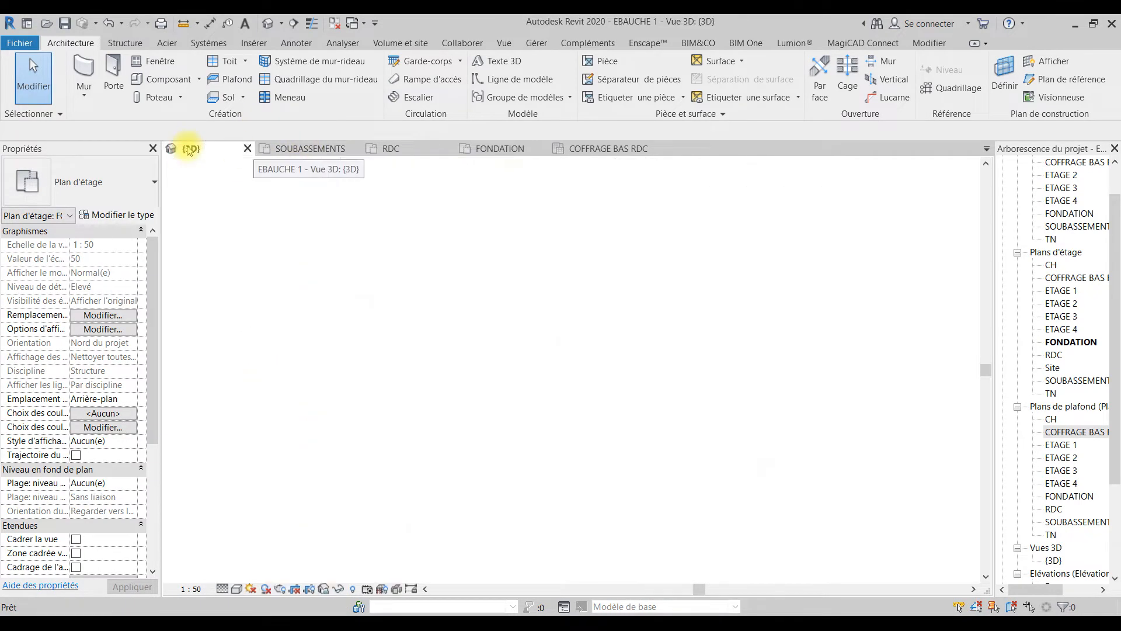
middle_drag(653, 445, 607, 445)
scroll(652, 423, up, 5)
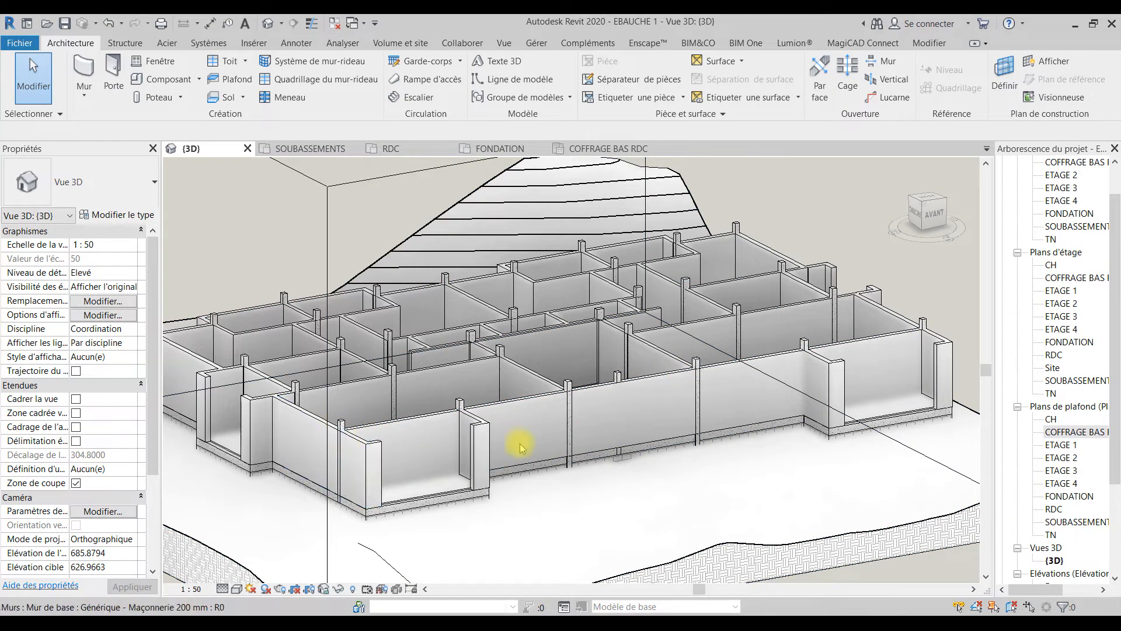
scroll(518, 443, down, 1)
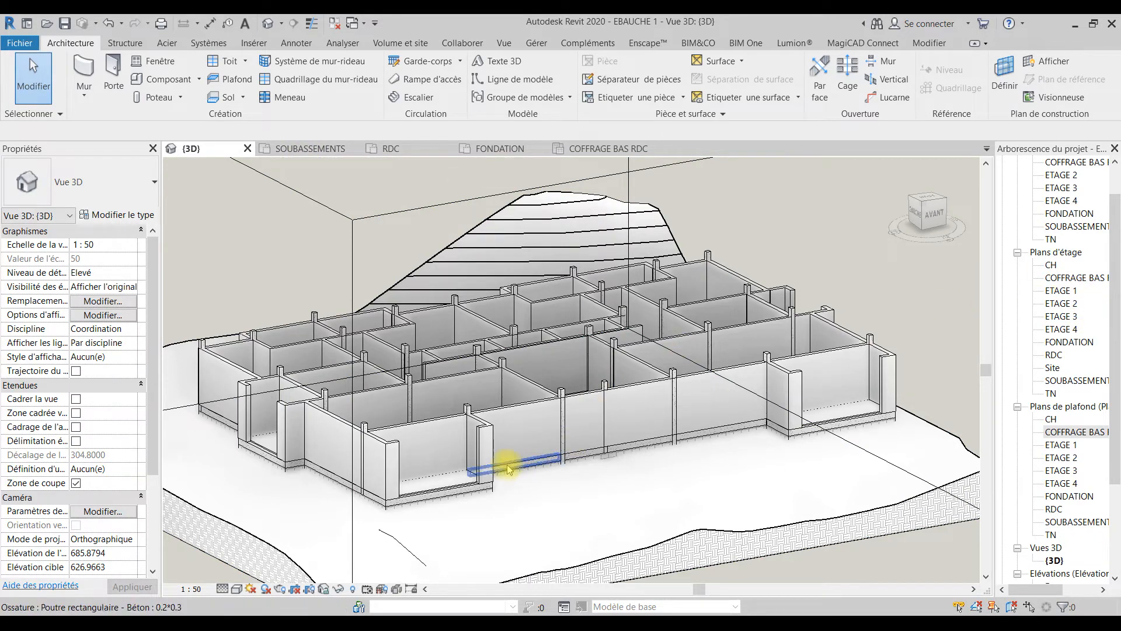
Step: Copy all 0.2*0.3 concrete beams of the RDC level and paste them aligned to the ETAGE 1 level
click(445, 495)
right_click(431, 494)
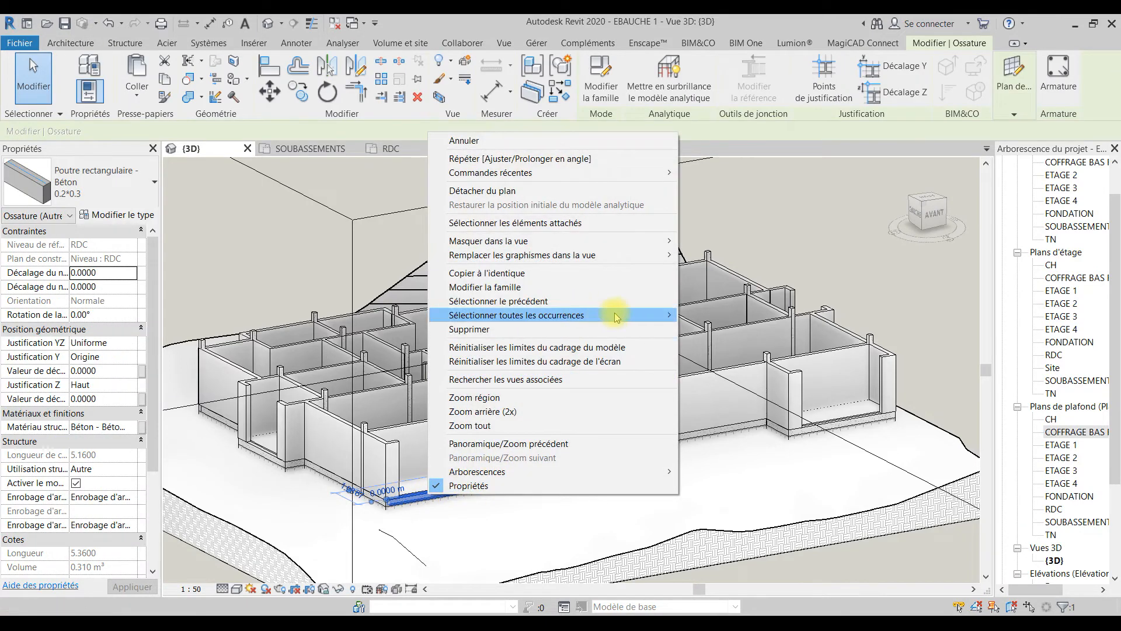
mouse_move(617, 315)
click(717, 320)
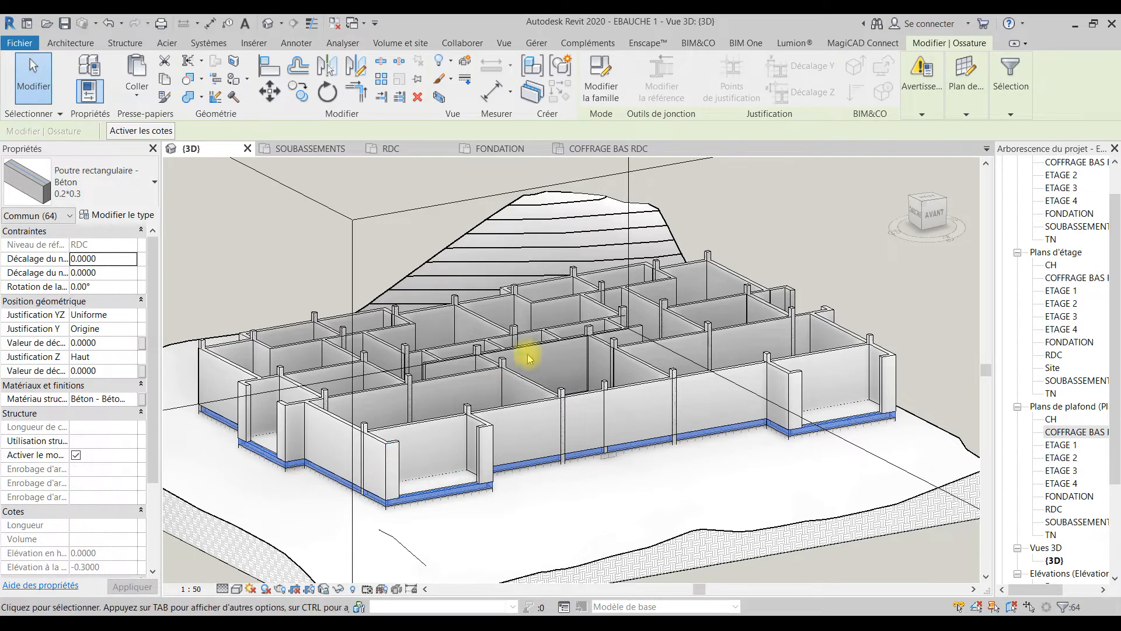
click(167, 80)
click(140, 96)
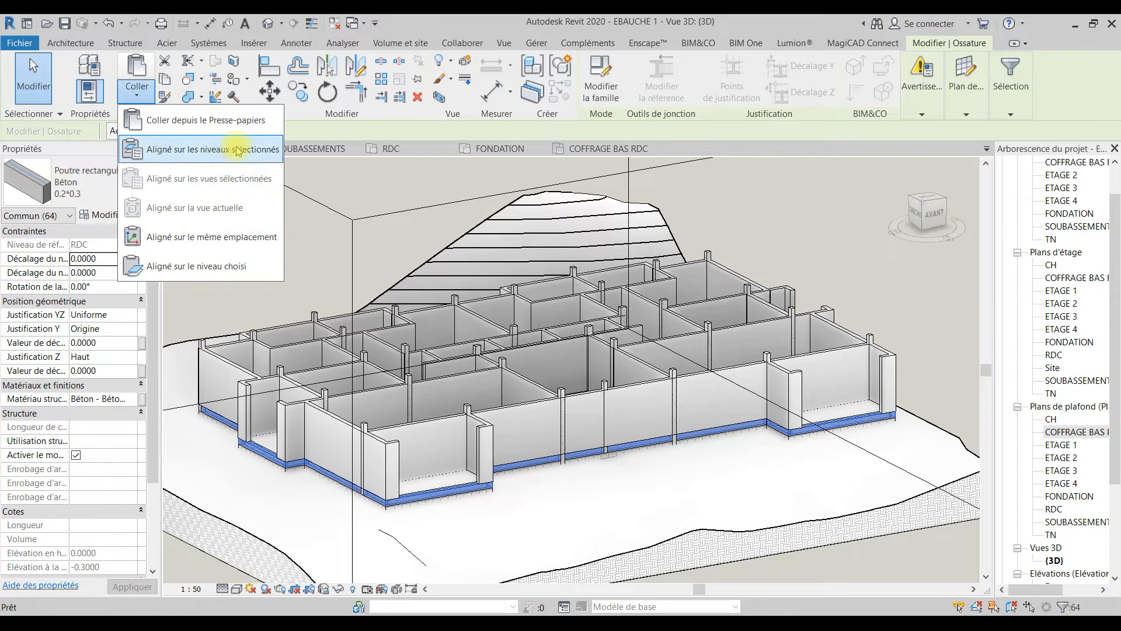
click(275, 150)
click(499, 244)
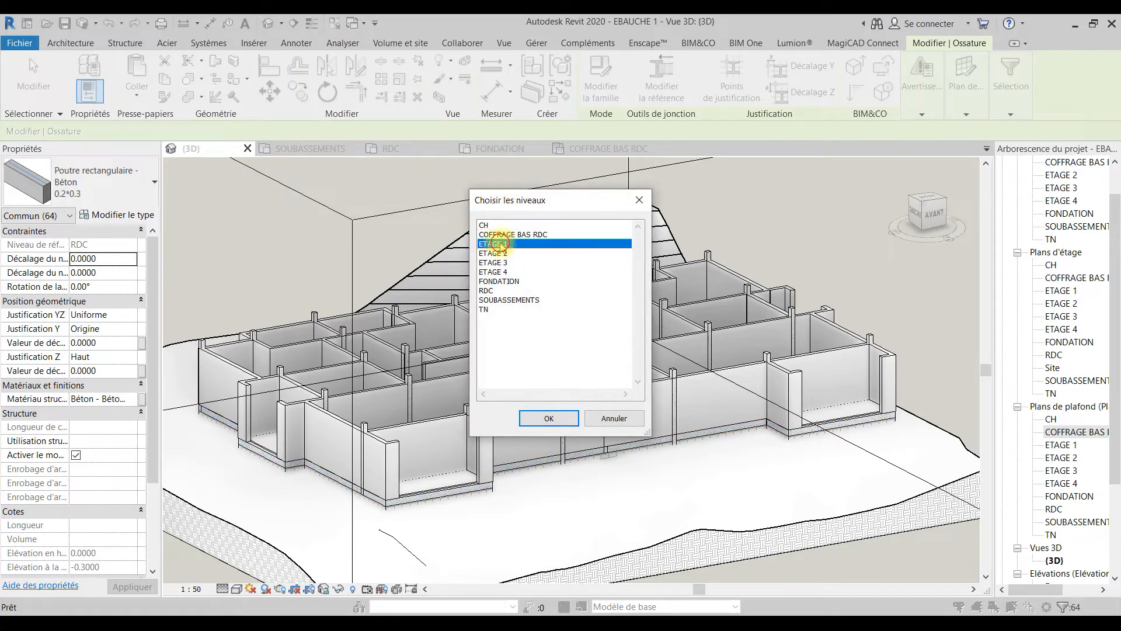
click(547, 420)
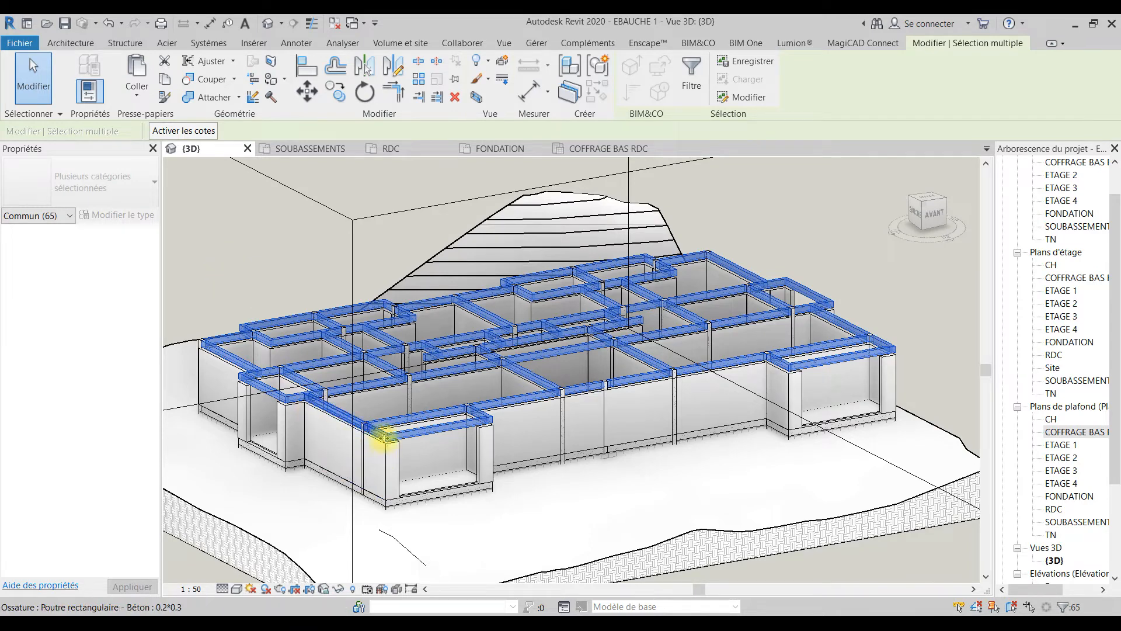
click(546, 528)
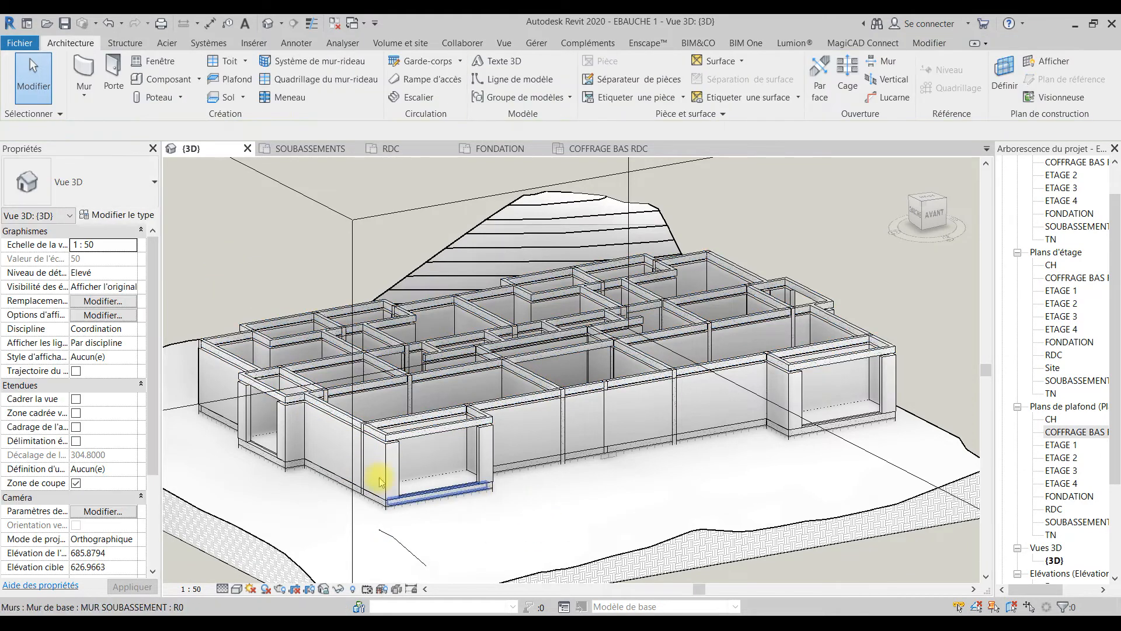
scroll(313, 470, up, 4)
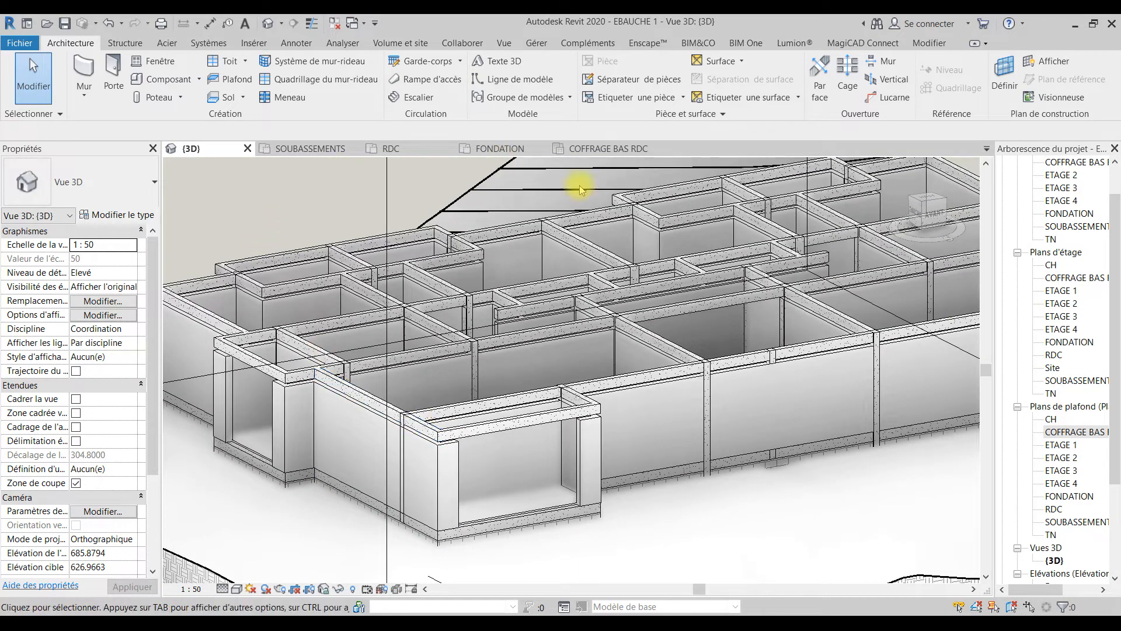
Step: Examine the RDC, COFFRAGE BAS RDC and ETAGE 1 level lines against the beams in the Est elevation
scroll(1074, 491, down, 3)
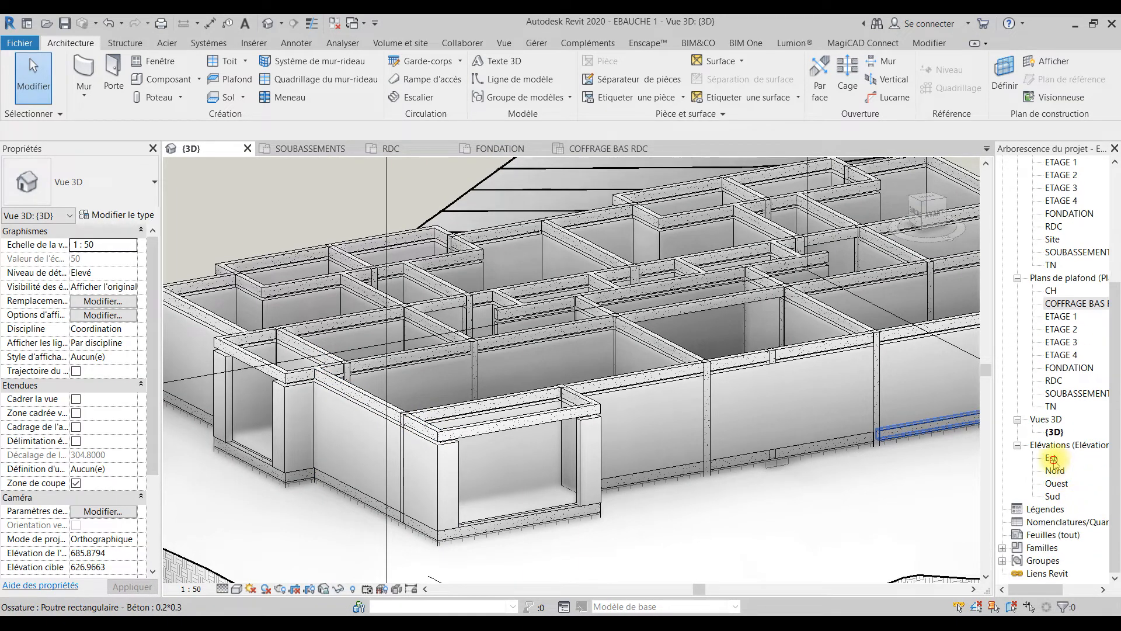
double_click(1052, 459)
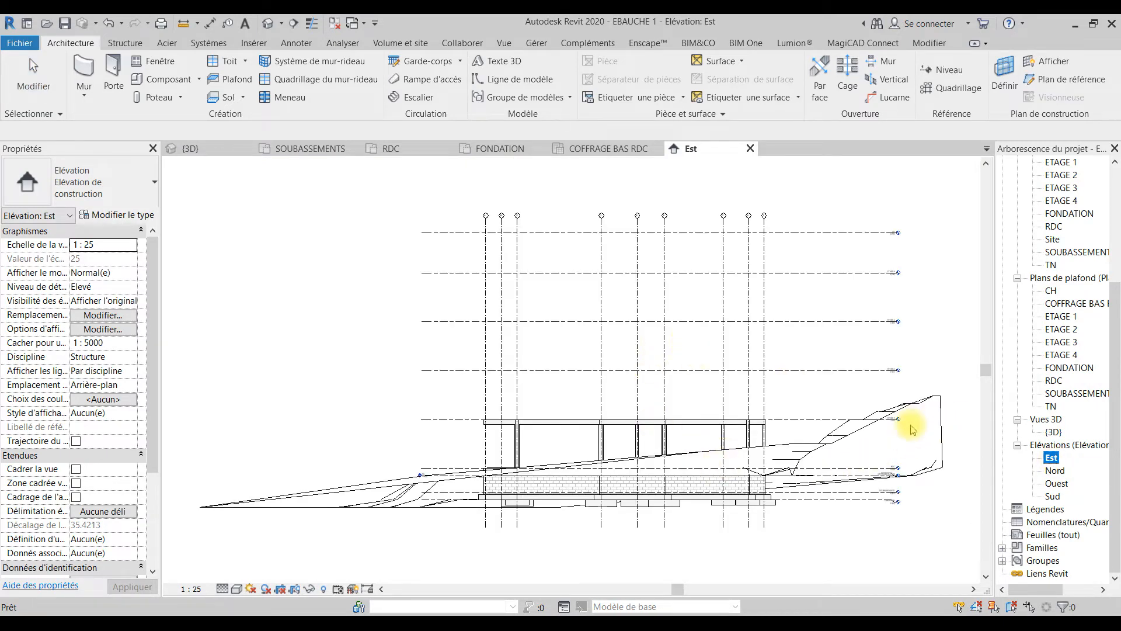
scroll(910, 426, up, 3)
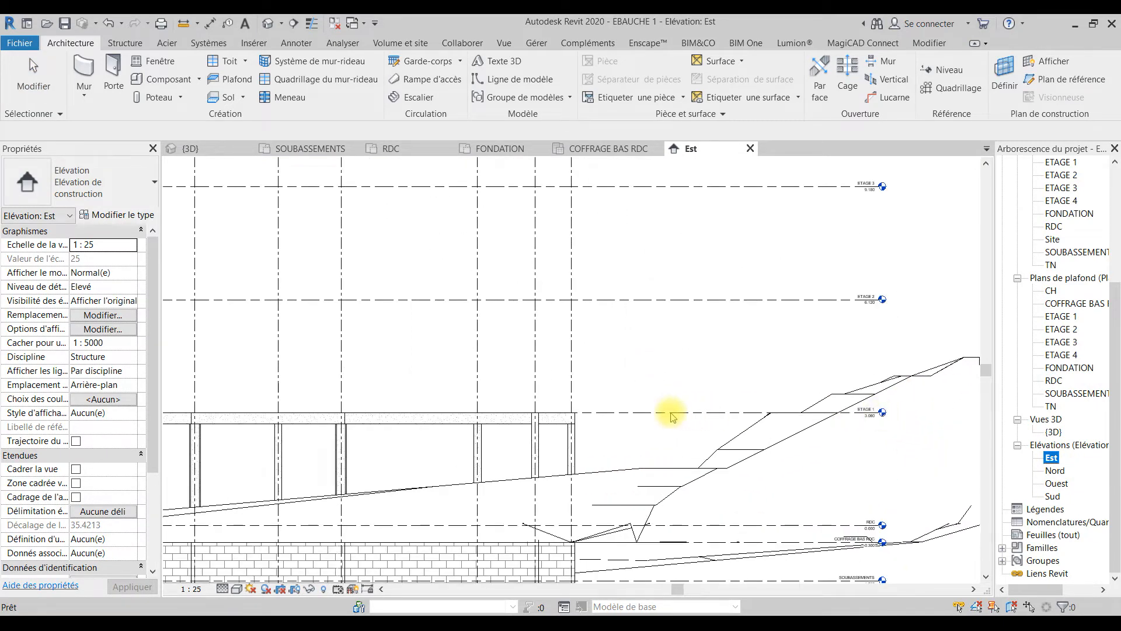
scroll(753, 497, up, 4)
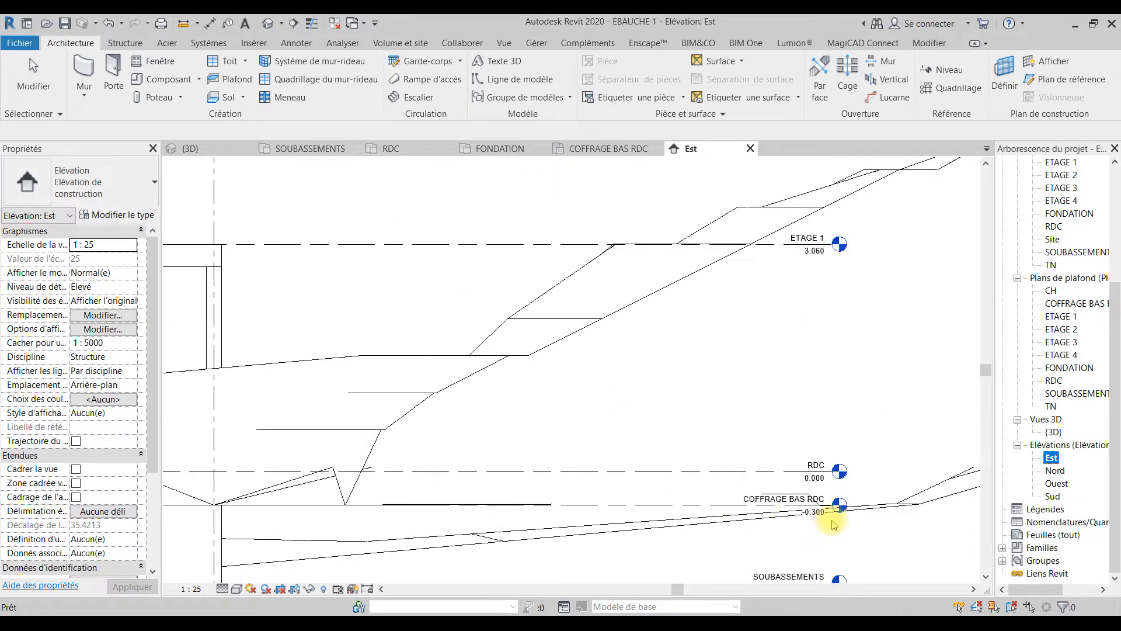
scroll(807, 489, down, 3)
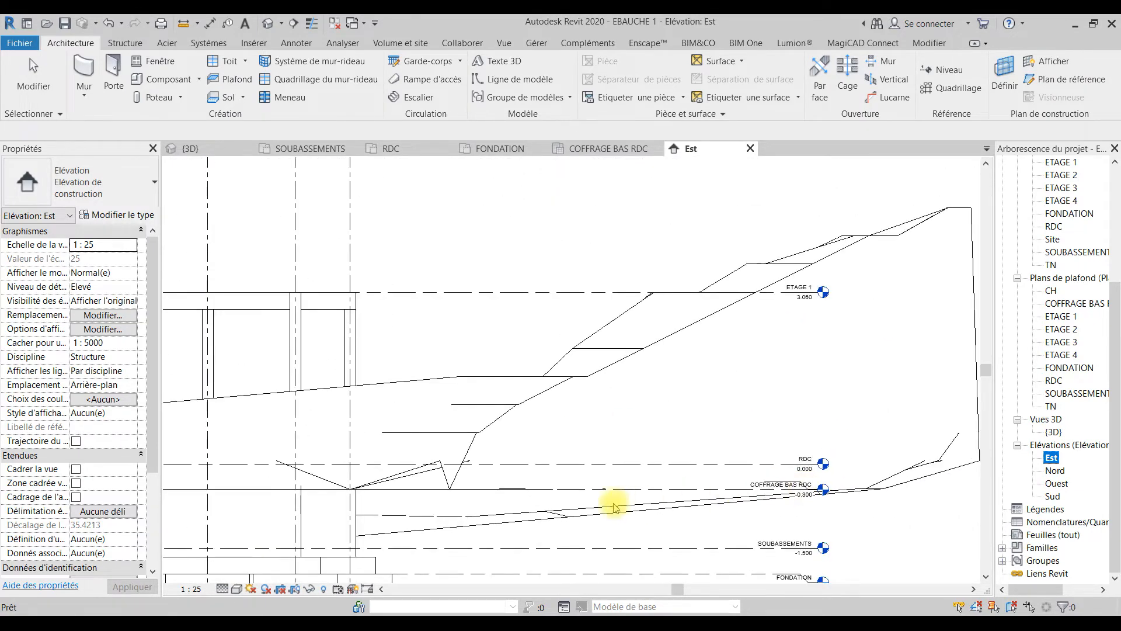
click(482, 453)
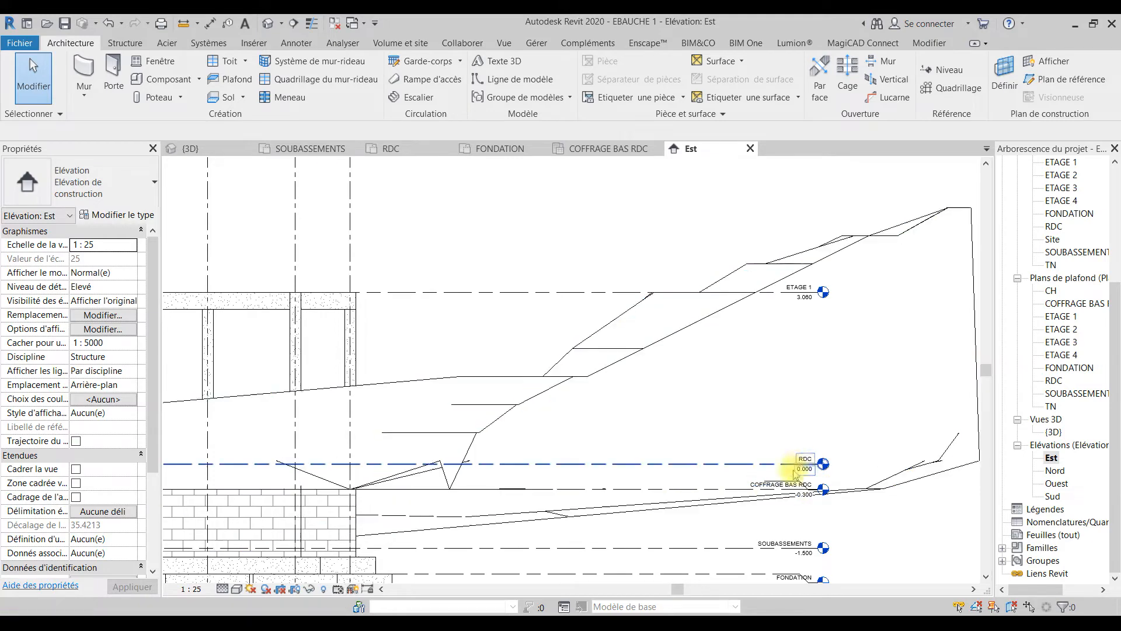
scroll(797, 490, up, 3)
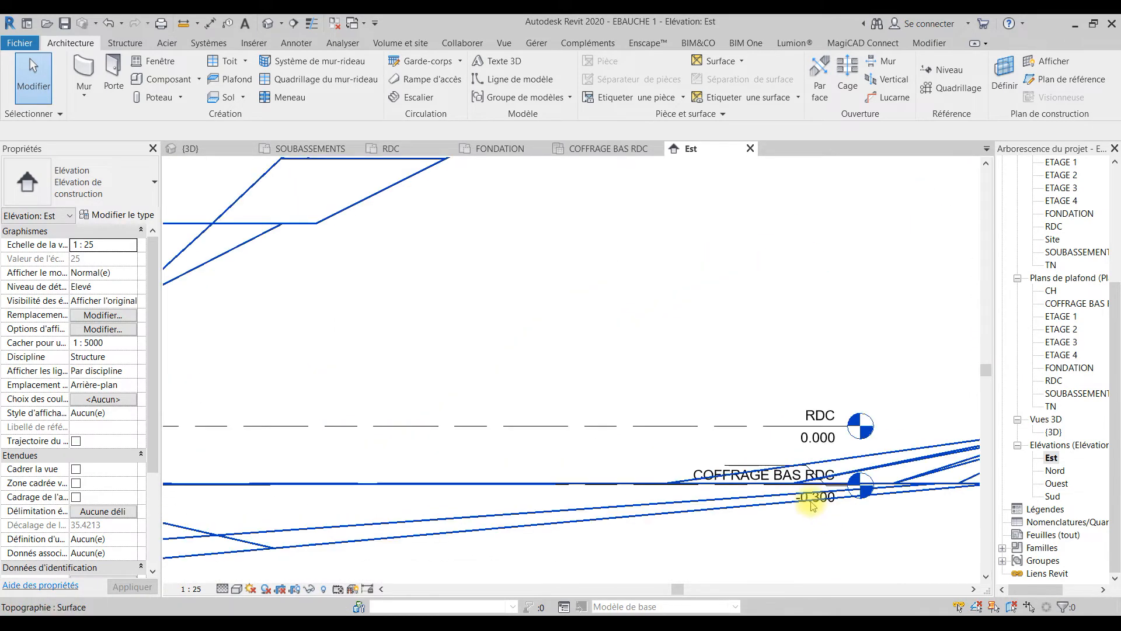
scroll(832, 506, down, 3)
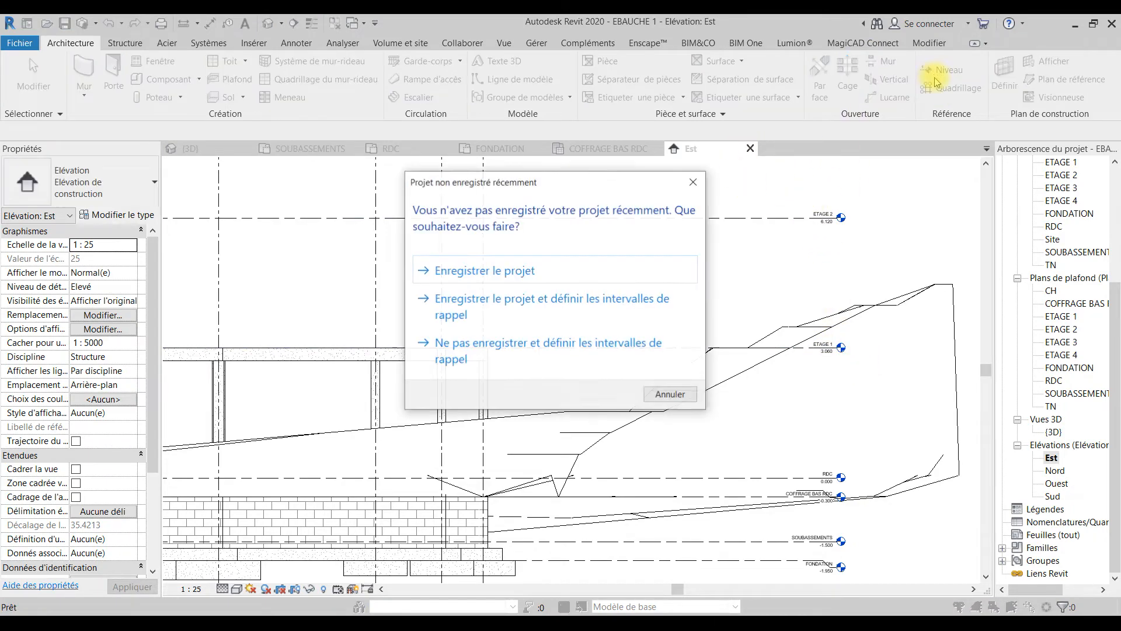
click(694, 181)
key(g)
key(r)
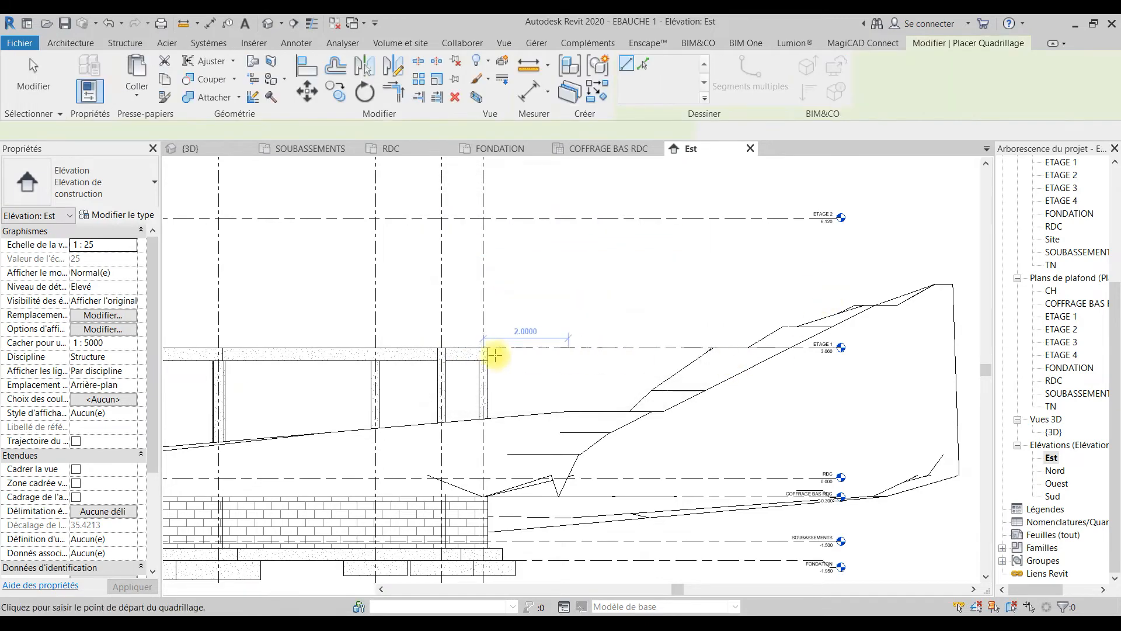
click(445, 354)
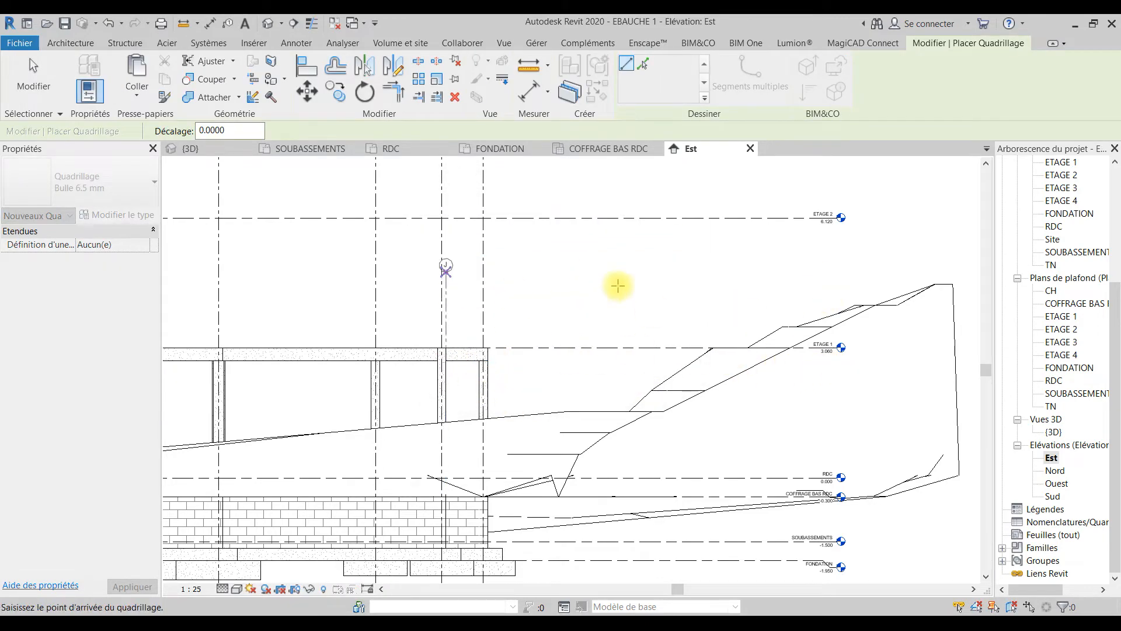
key(Escape)
key(Escape)
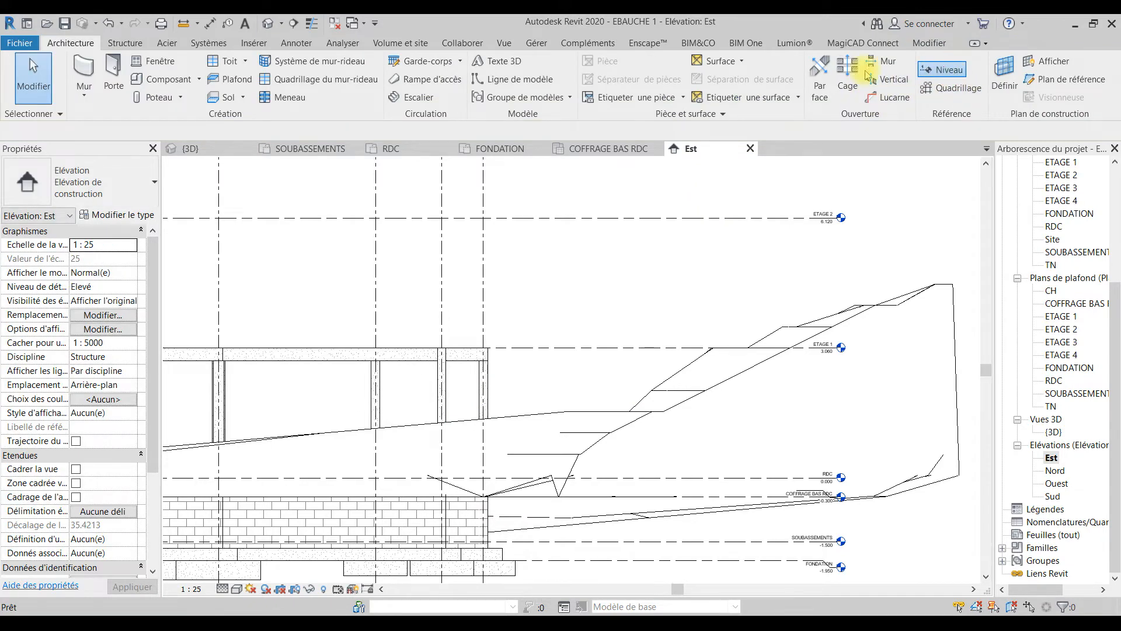
Step: Draw a new level along the underside of the ETAGE 1 beams, extending it to align with the other level heads
click(942, 70)
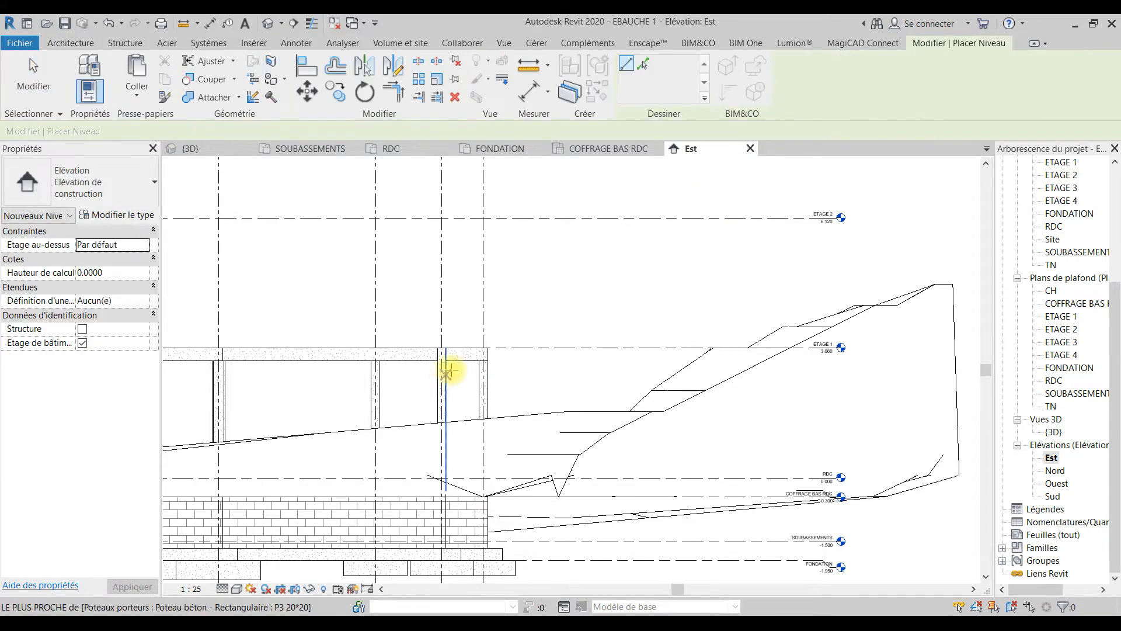
click(487, 360)
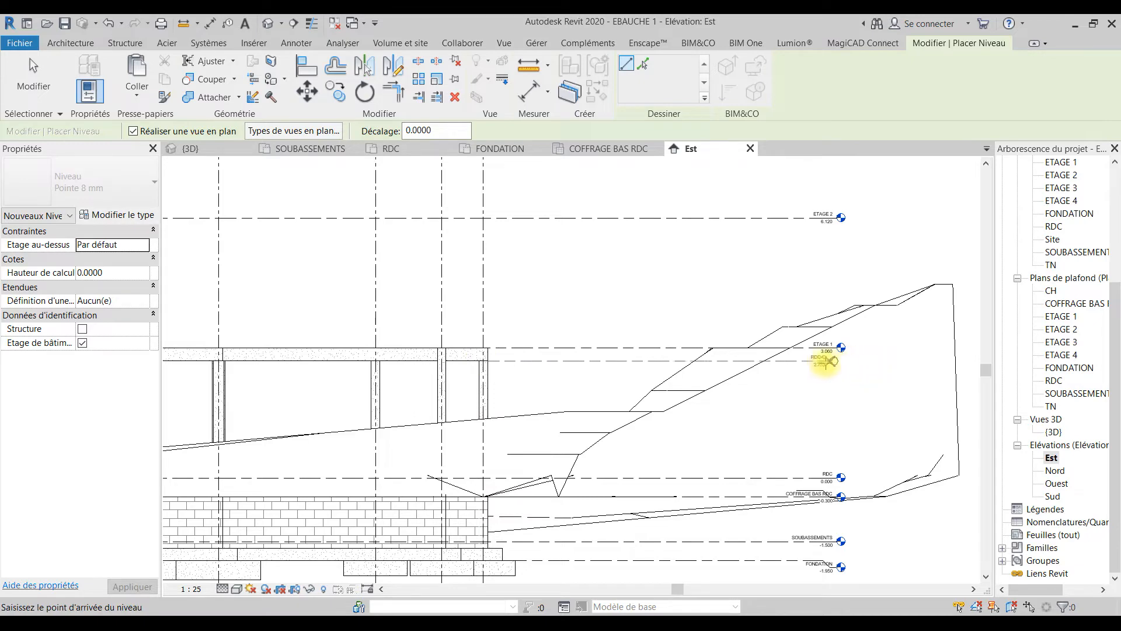
click(834, 362)
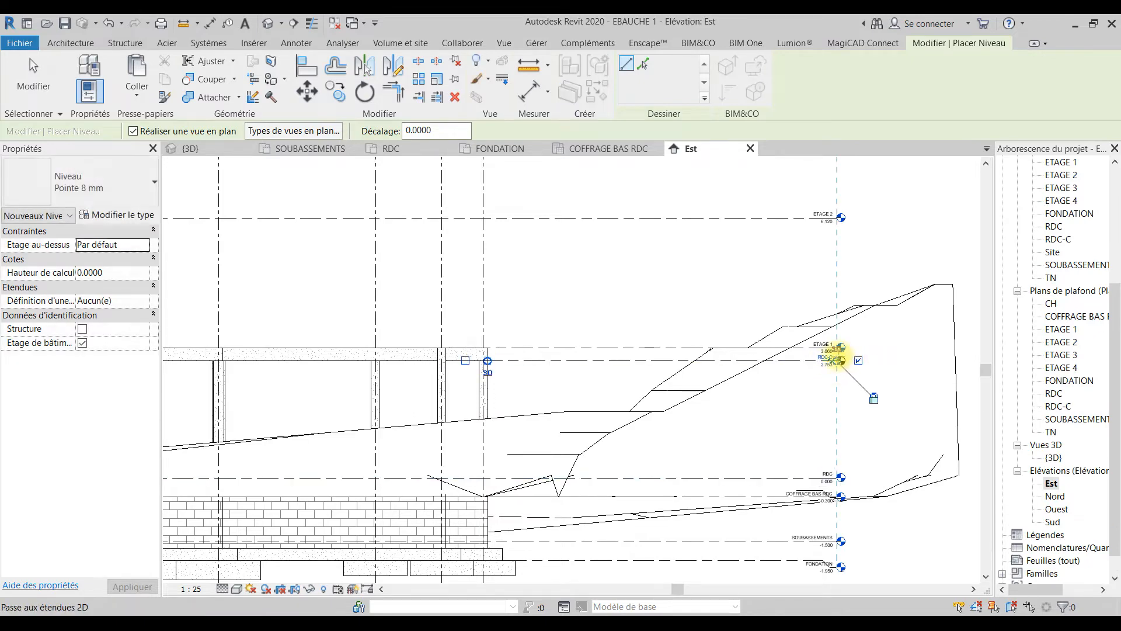
scroll(844, 367, up, 4)
key(Escape)
Step: Rename the new level below ETAGE 1 as COFFRAGE PLANCHER HAUT RDC
click(766, 362)
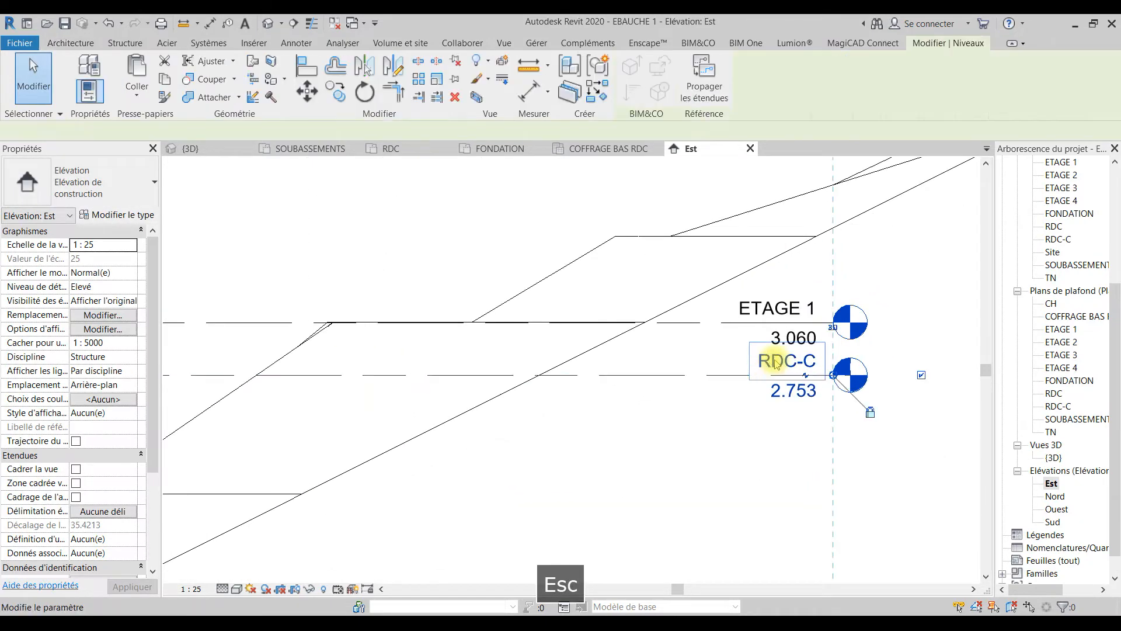
click(785, 361)
text(CO)
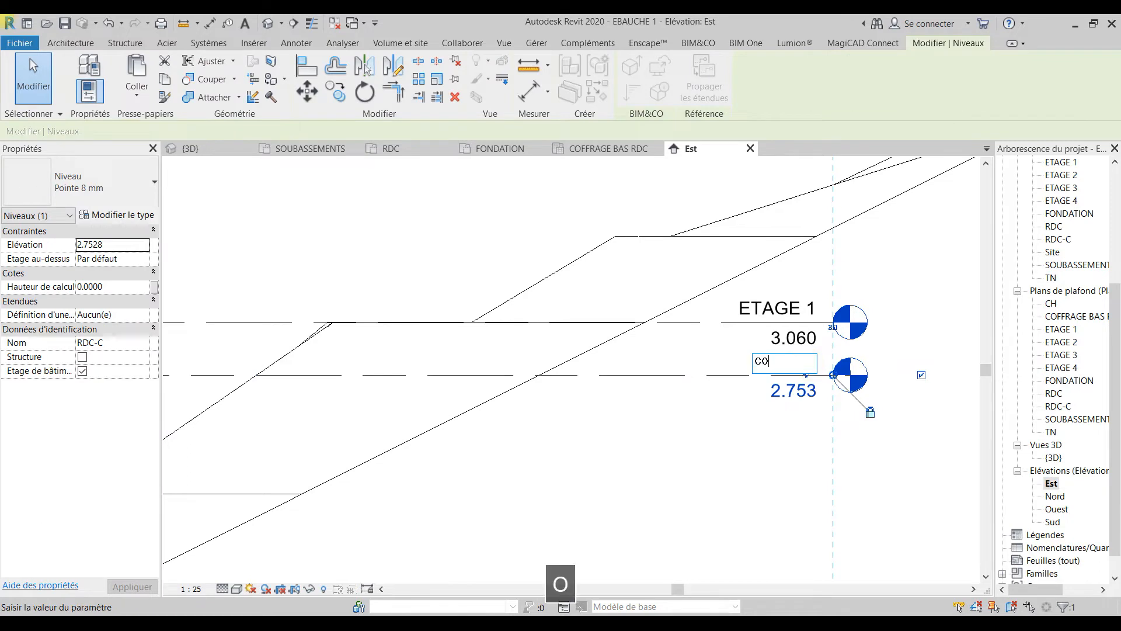
text(FFRAGE BAS)
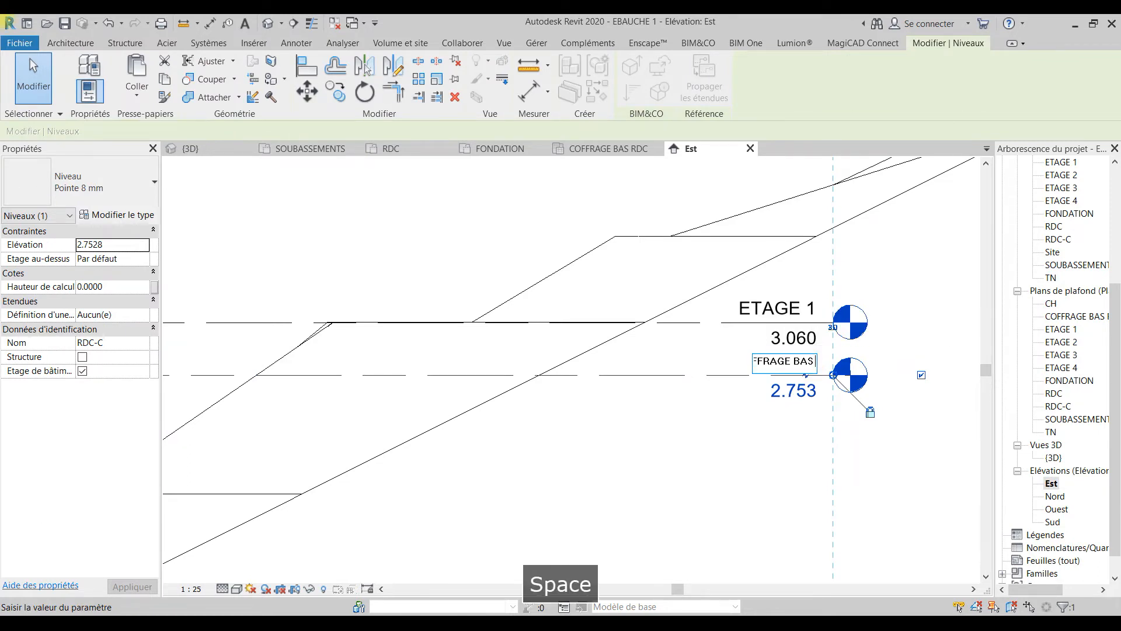
key(BackSpace)
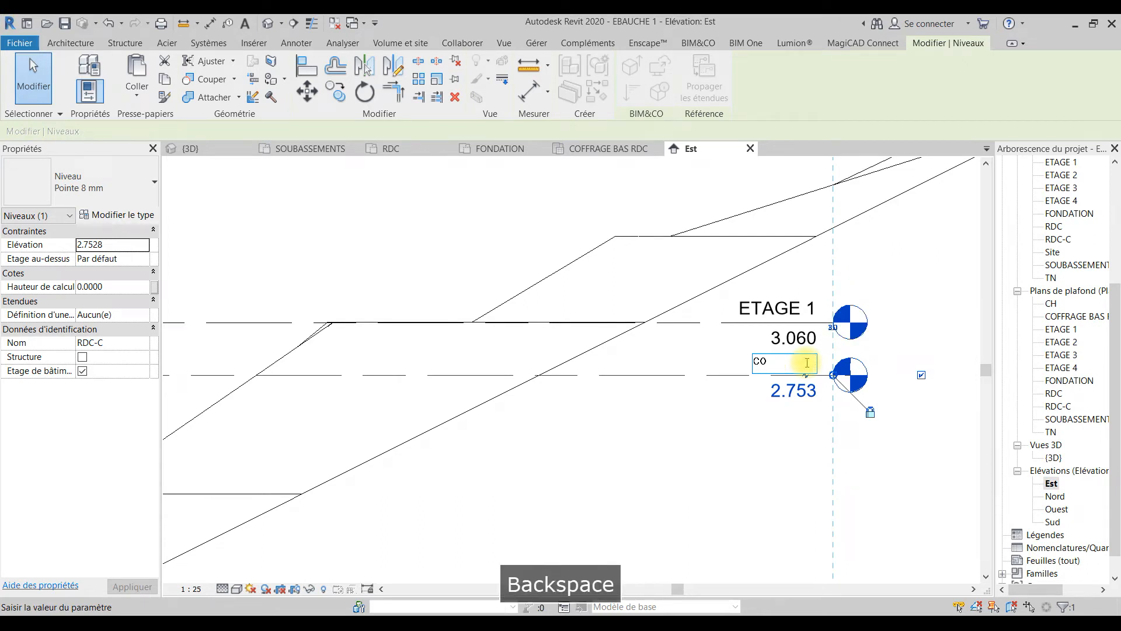
text(FFRAGE)
key(BackSpace)
text(AGE PL)
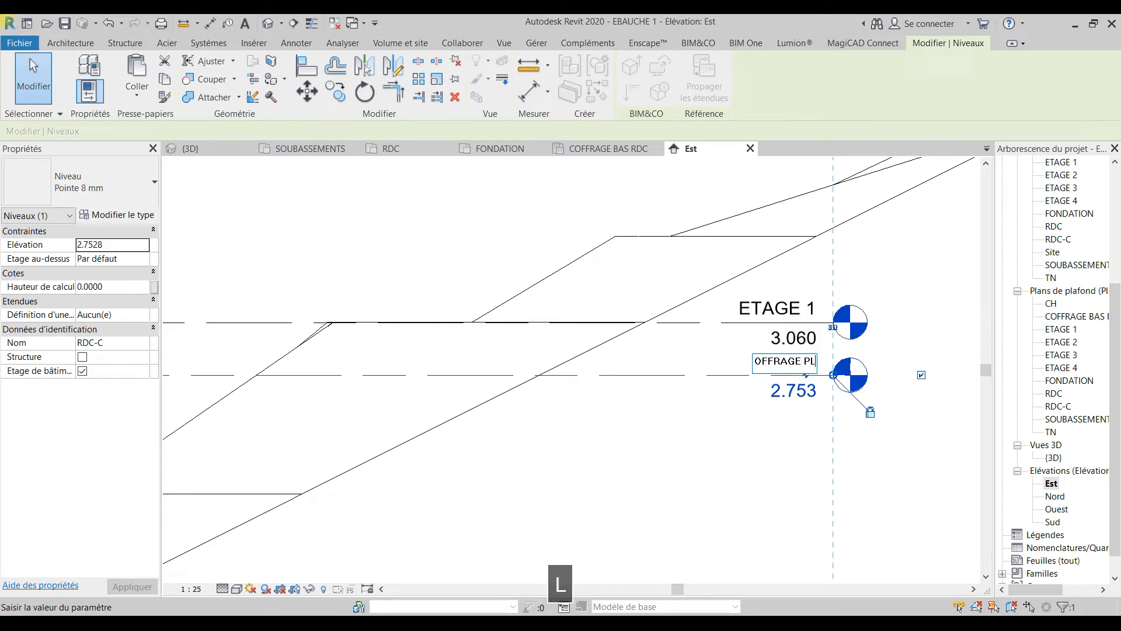
text(AB)
key(BackSpace)
text(NCHER HA)
text(UT RDC)
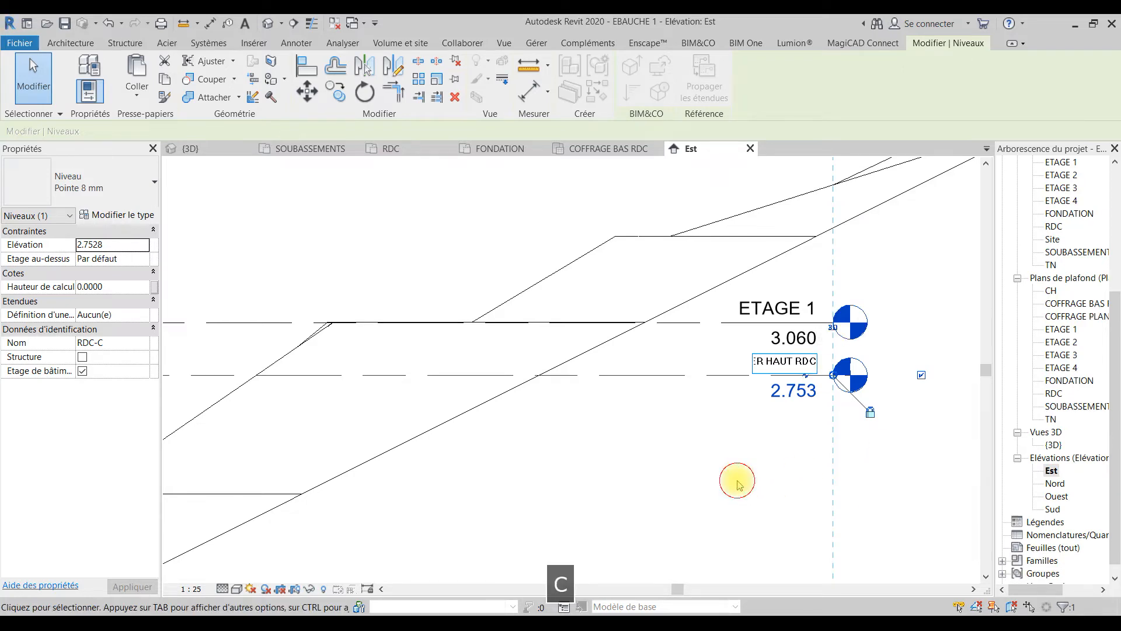
click(788, 428)
key(Escape)
scroll(747, 408, down, 4)
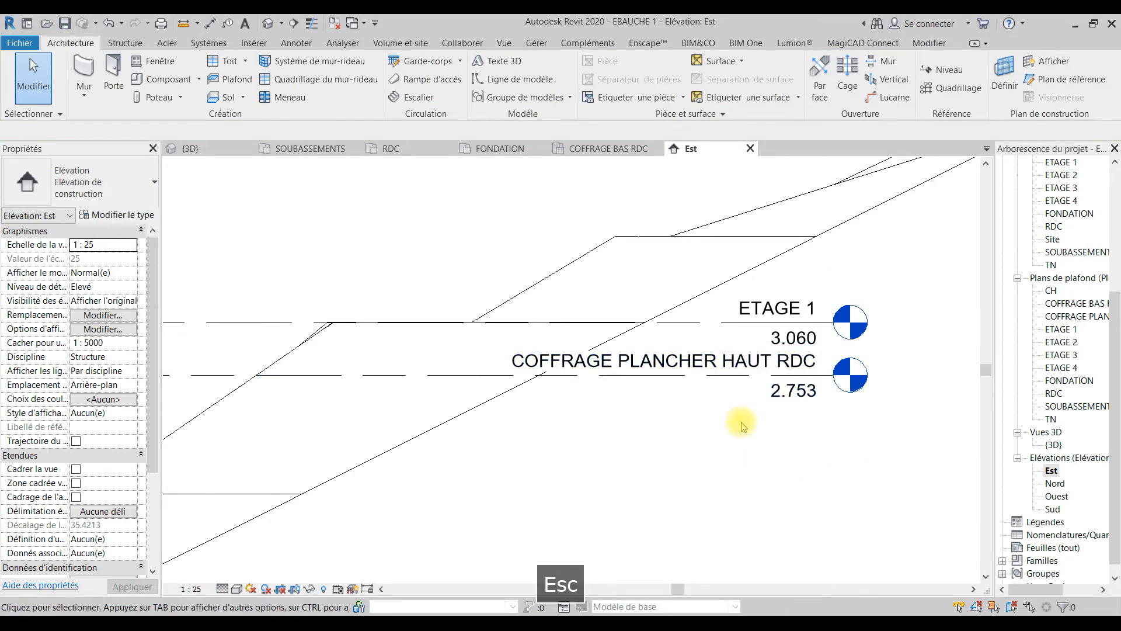
Step: Examine the ETAGE 1 beams against the ETAGE 1 and COFFRAGE PLANCHER HAUT RDC levels in the Est elevation
scroll(766, 412, up, 3)
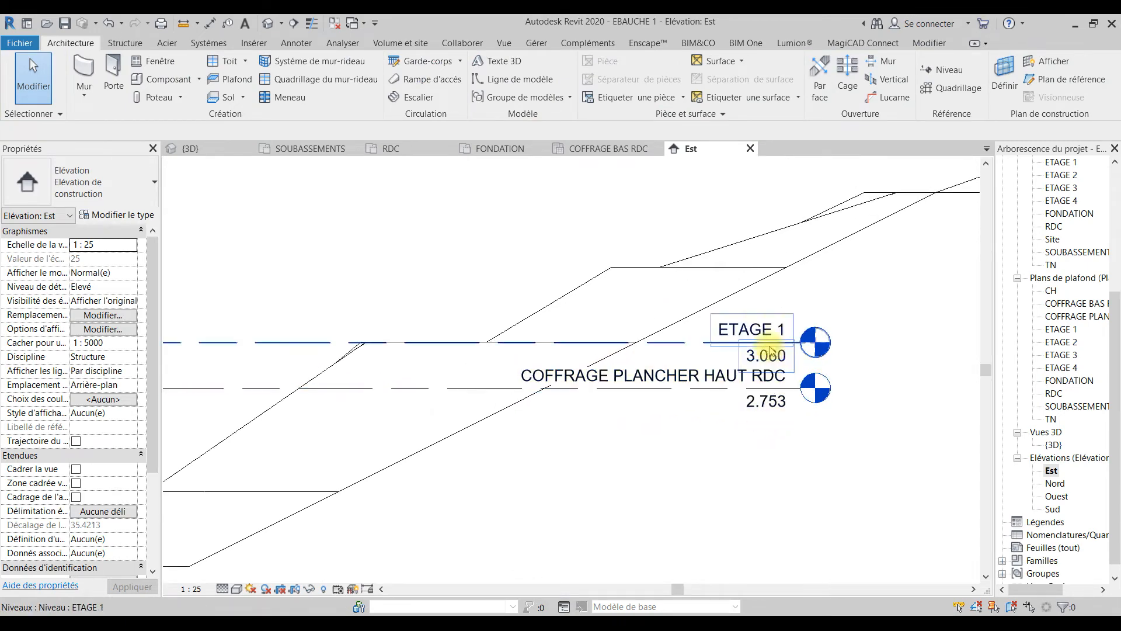
scroll(729, 425, down, 1)
scroll(720, 433, down, 1)
scroll(645, 461, up, 4)
click(577, 402)
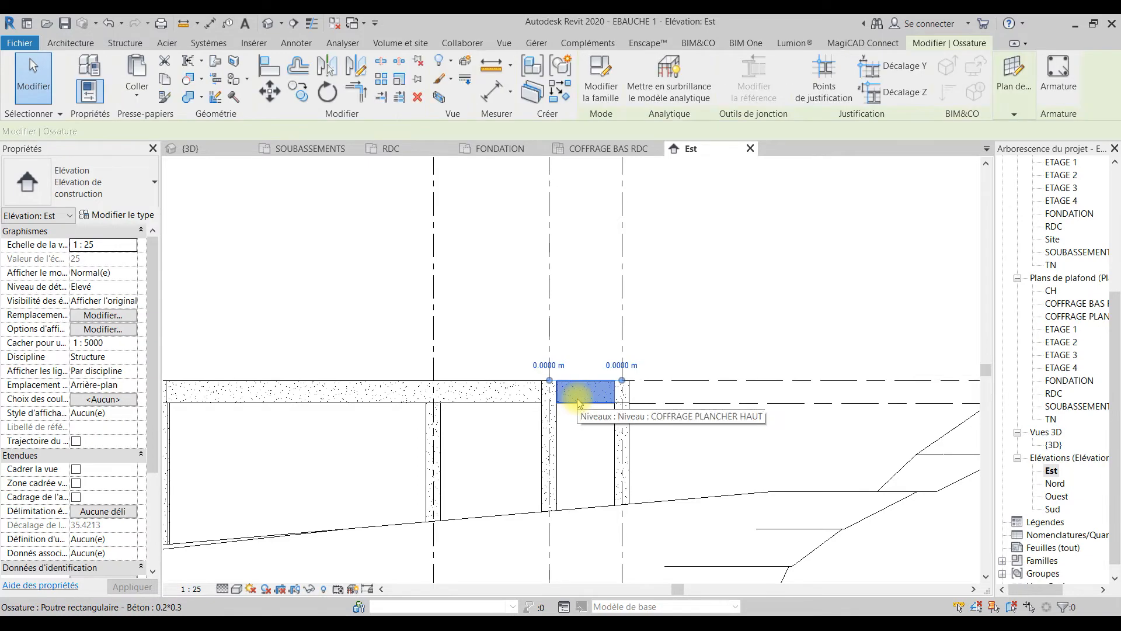
middle_drag(775, 425, 332, 437)
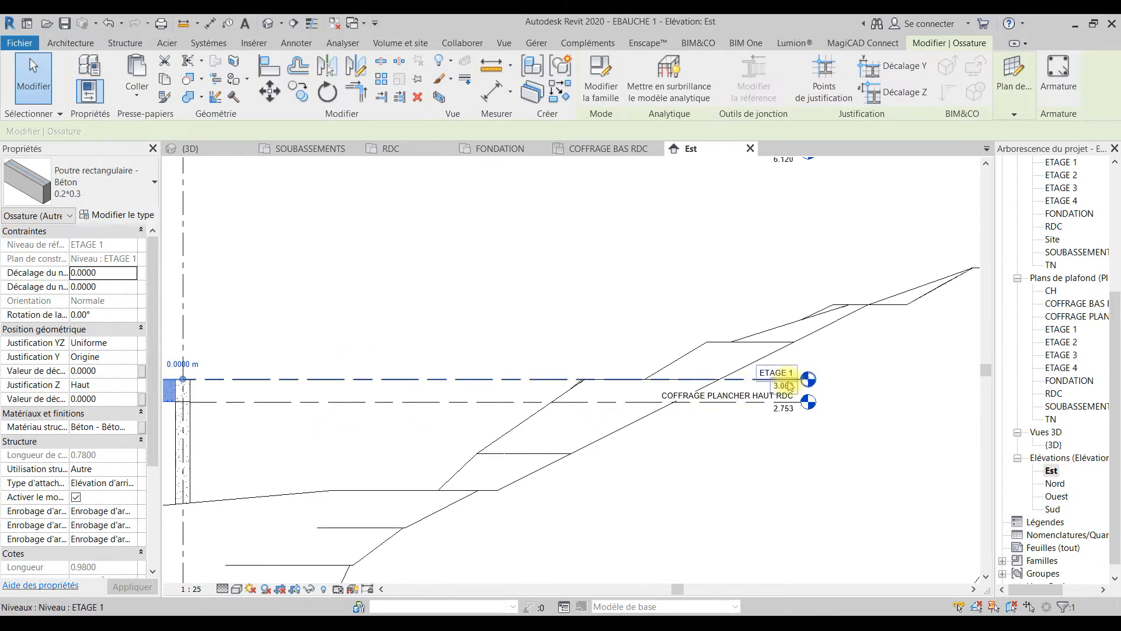
scroll(788, 378, up, 3)
Step: Set the distance between the COFFRAGE PLANCHER HAUT RDC level and the ETAGE 1 level above it to 0.4 m
click(548, 375)
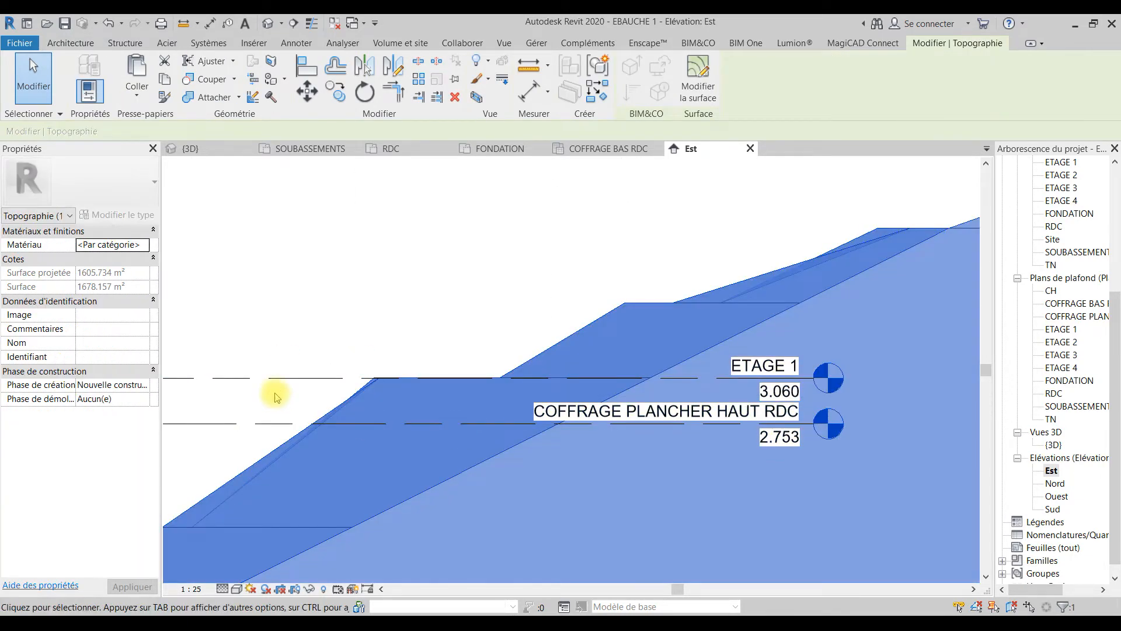
click(295, 327)
click(259, 378)
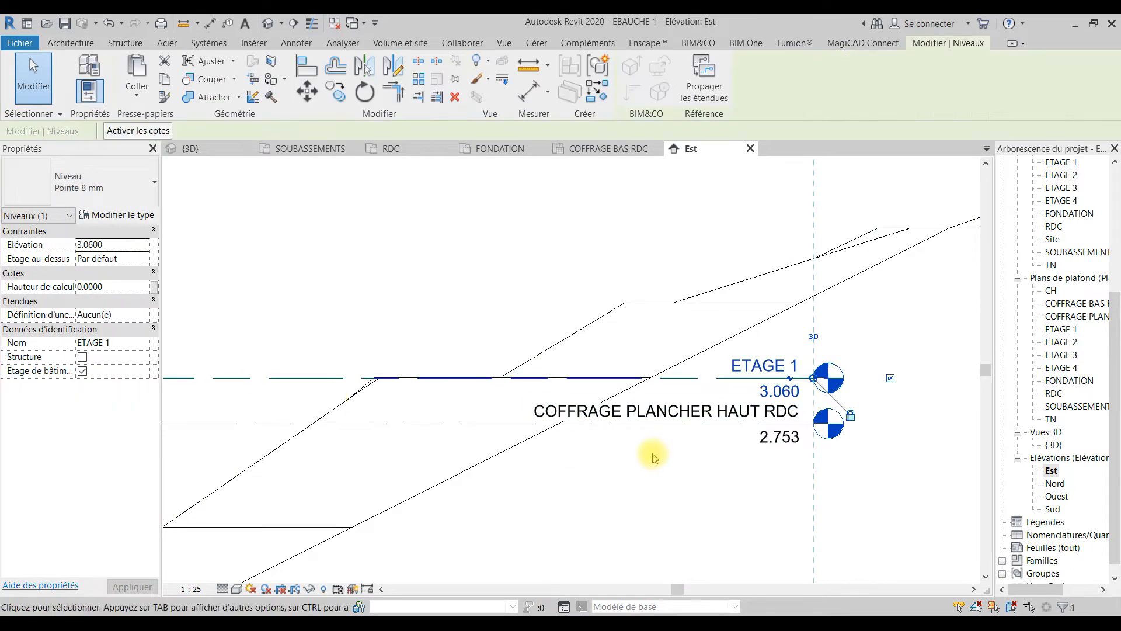
middle_drag(421, 439, 668, 458)
click(431, 442)
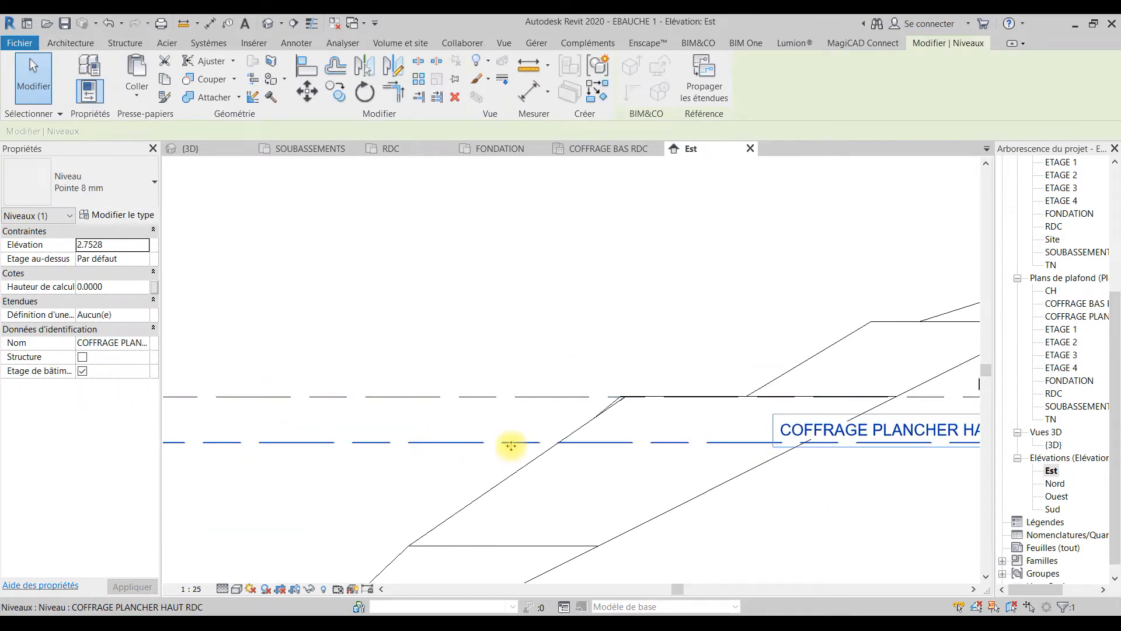
scroll(508, 448, down, 3)
scroll(305, 440, up, 3)
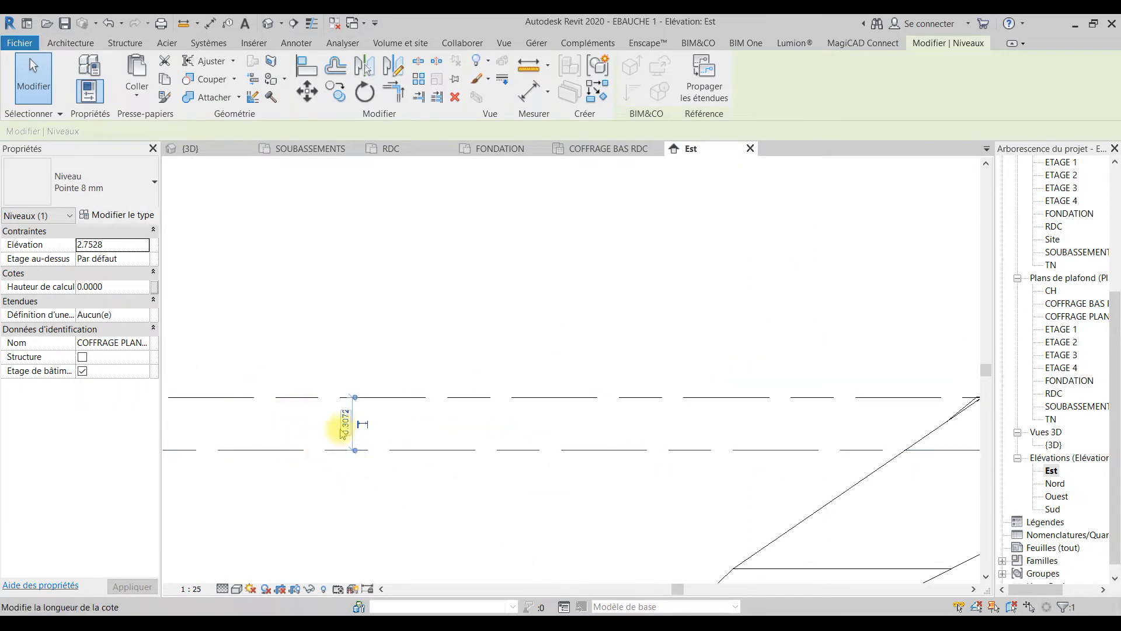
scroll(345, 434, up, 2)
click(348, 421)
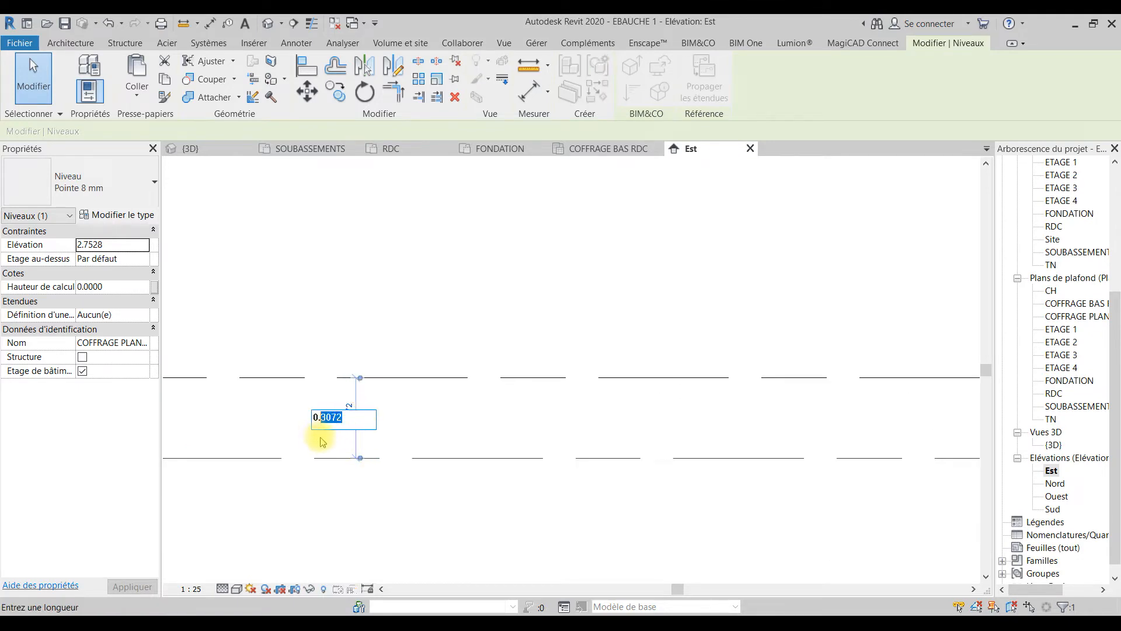
text(4)
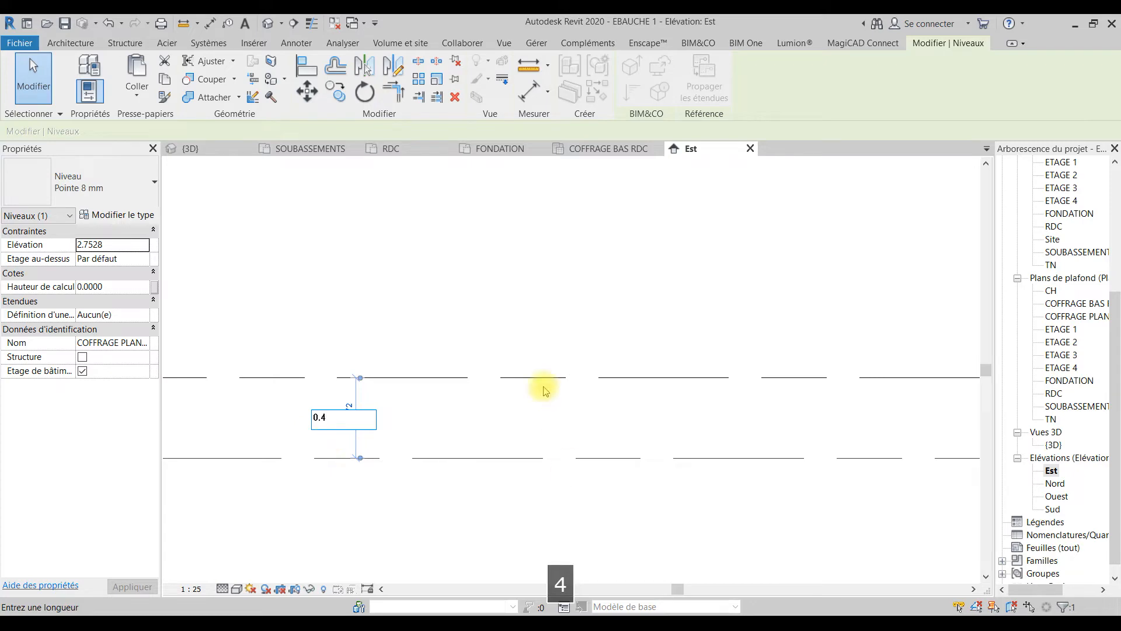
key(Return)
key(Escape)
scroll(470, 391, down, 2)
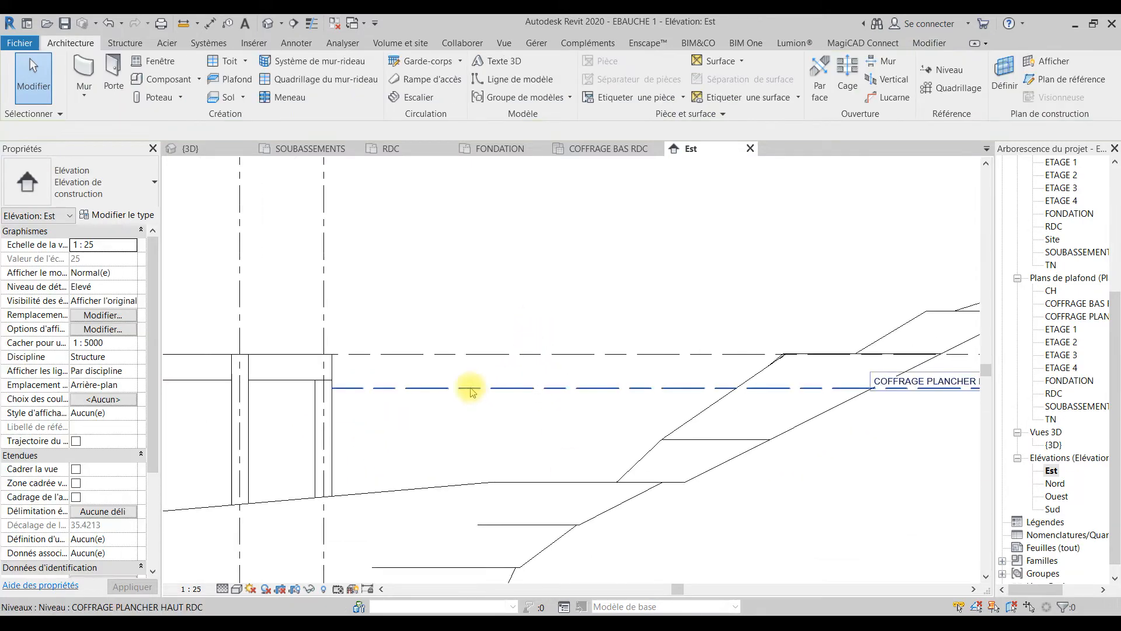
scroll(456, 390, down, 1)
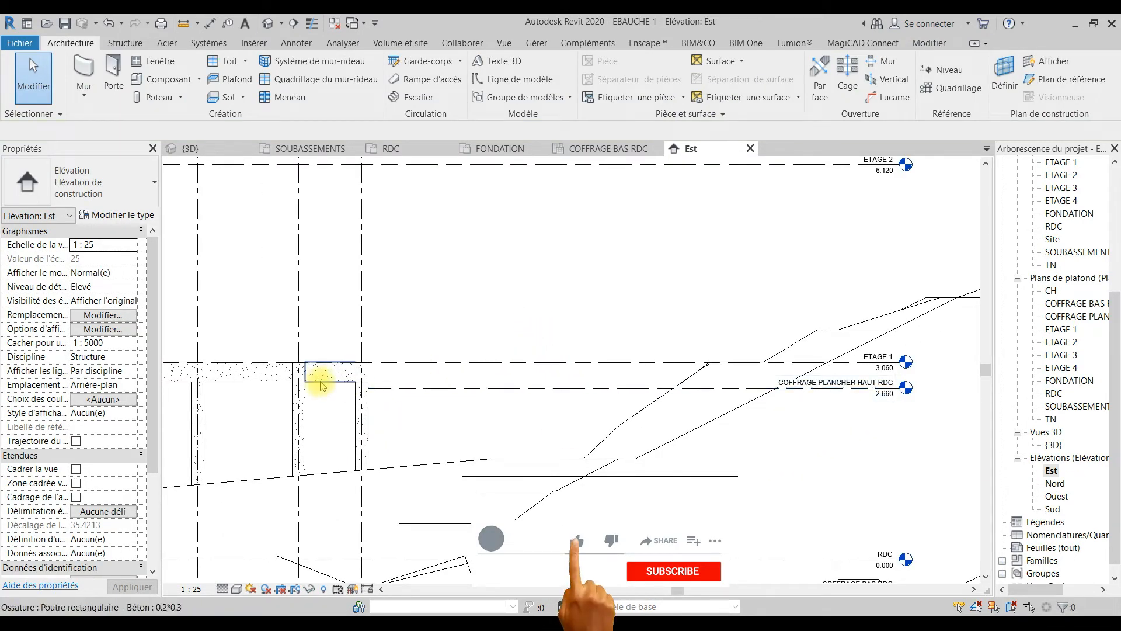
Step: Open the COFFRAGE PLANCHER HAUT RDC ceiling plan and hide all imported categories in that view
double_click(1093, 318)
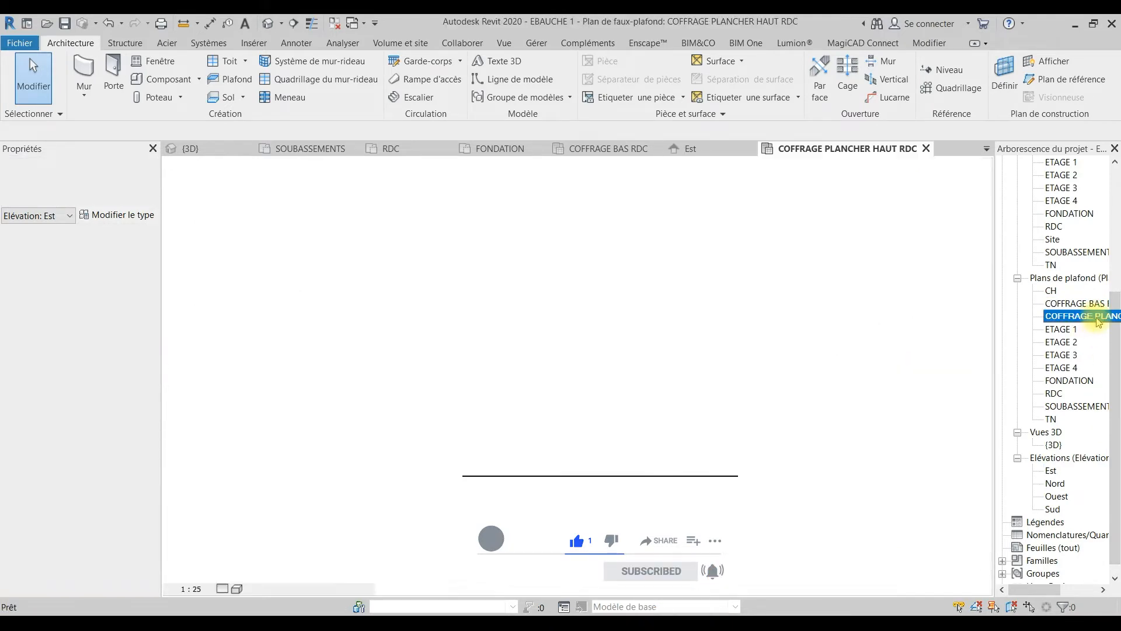
key(v)
key(v)
click(581, 124)
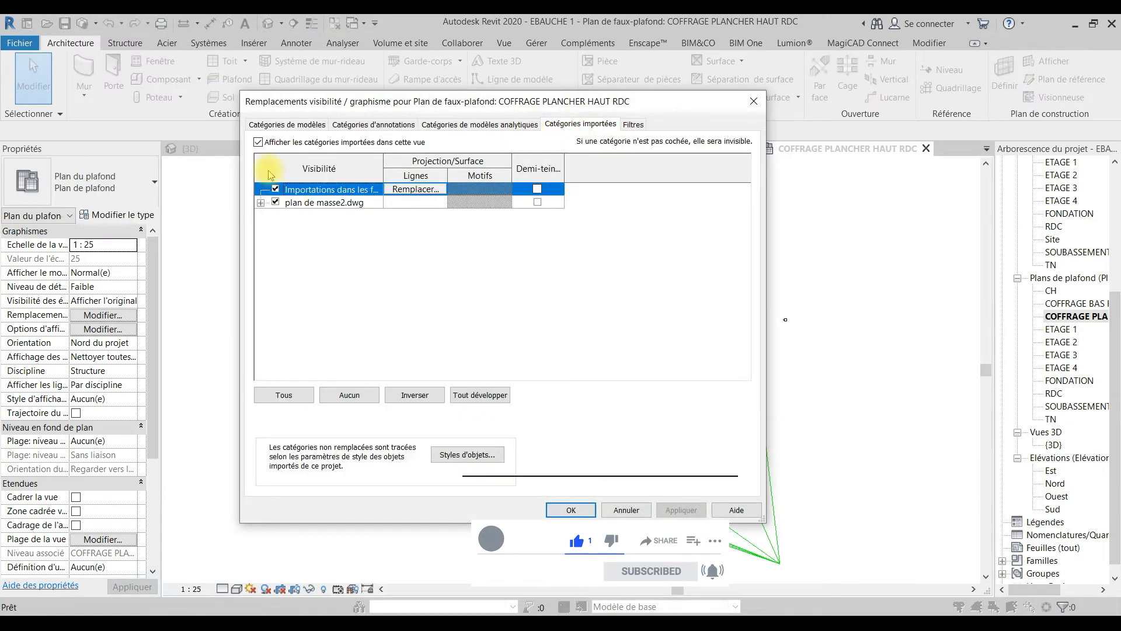
click(258, 142)
click(571, 511)
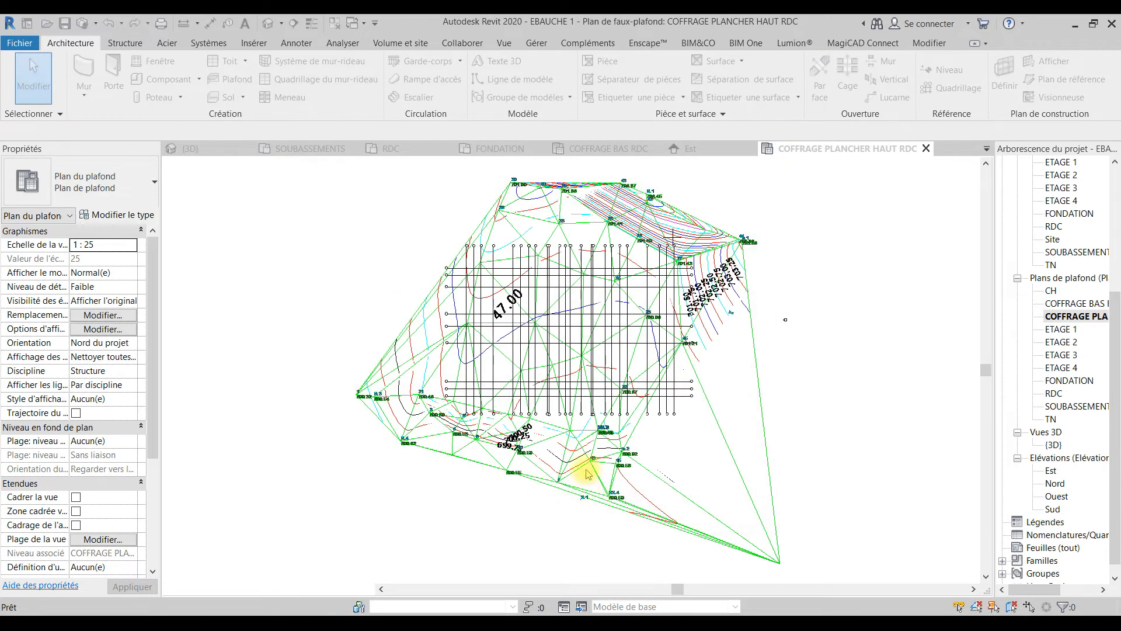
scroll(576, 457, up, 3)
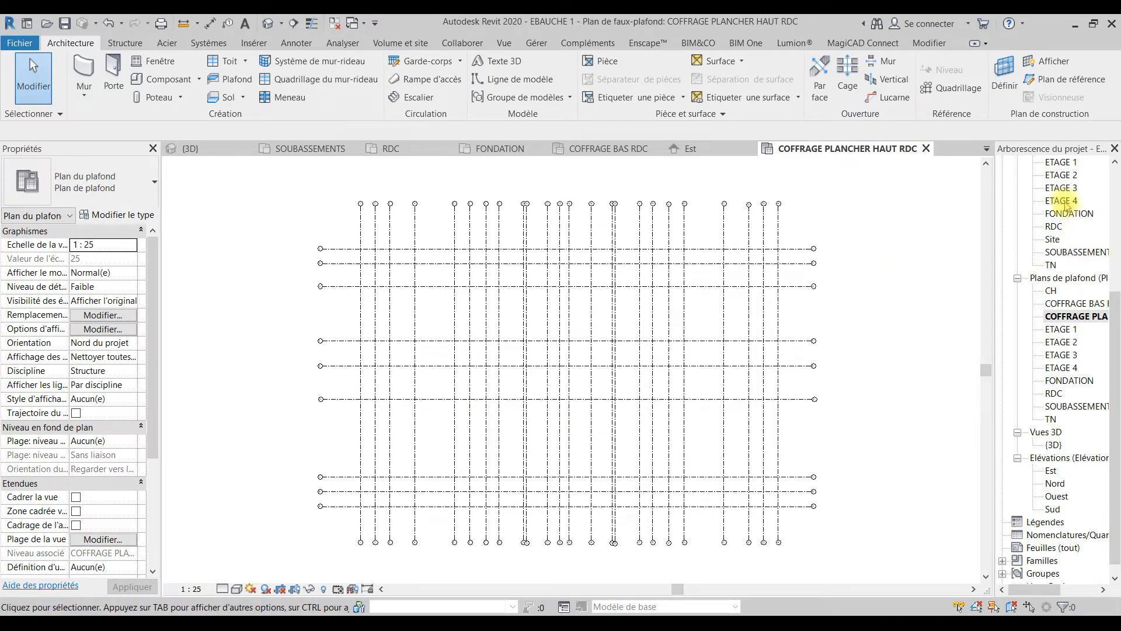
Step: Open the ETAGE 1 floor plan and hide all imported categories in that view
scroll(1067, 263, up, 5)
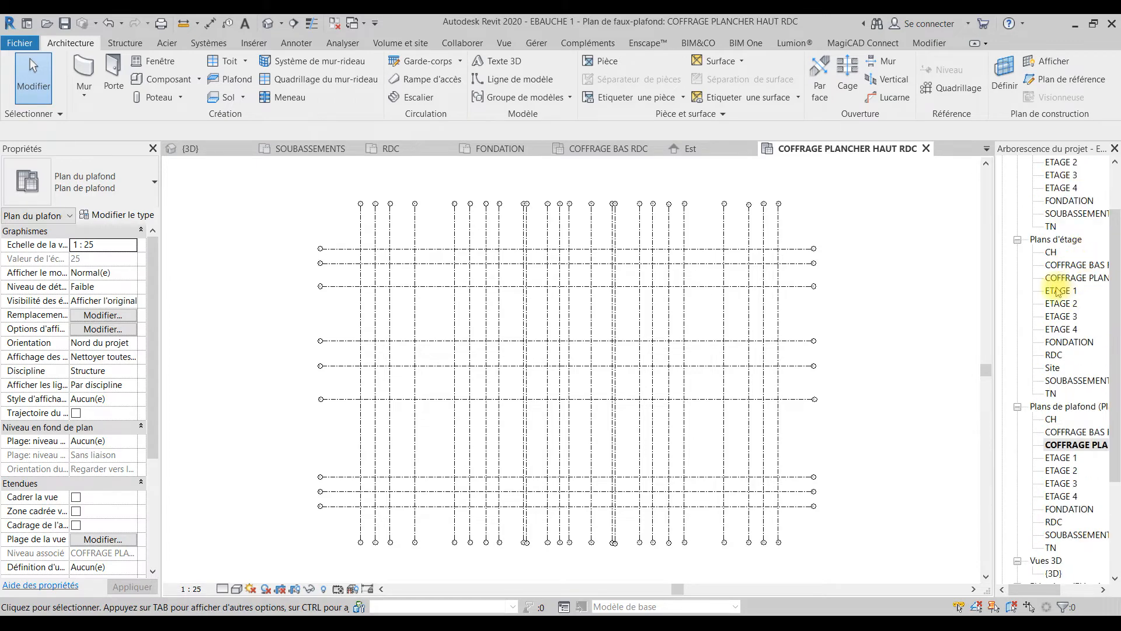
click(1062, 291)
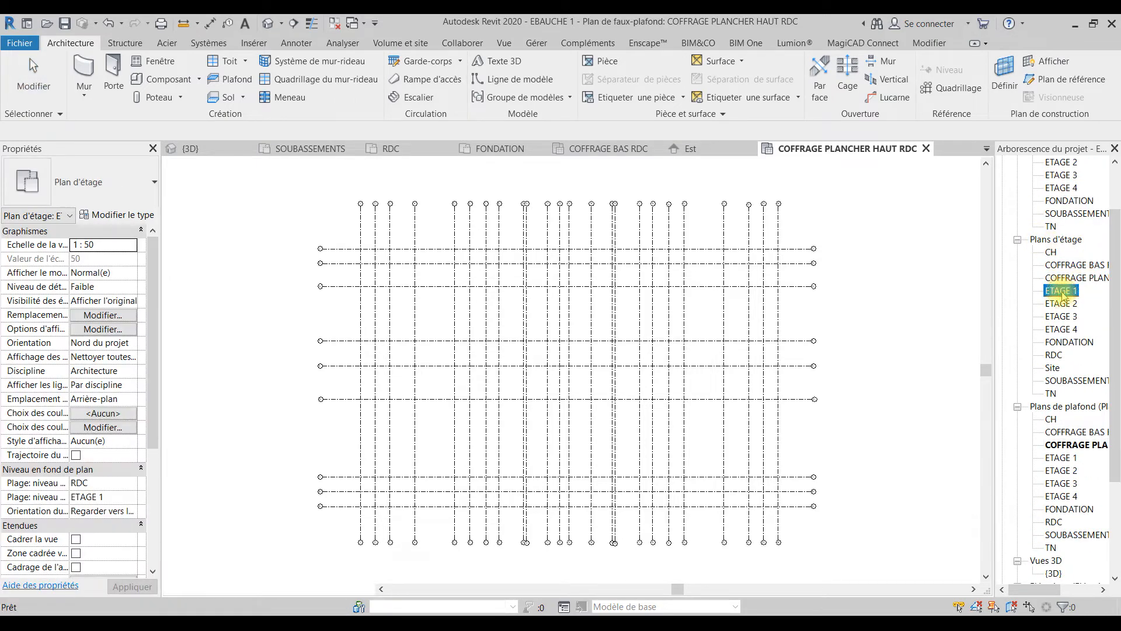
double_click(1061, 291)
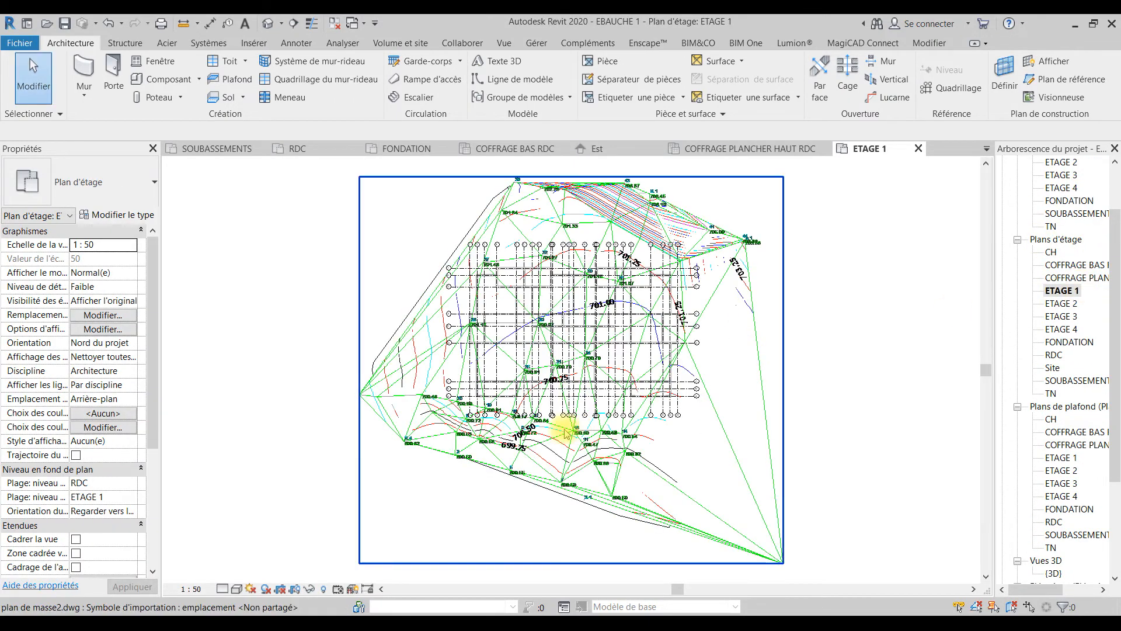
key(v)
key(v)
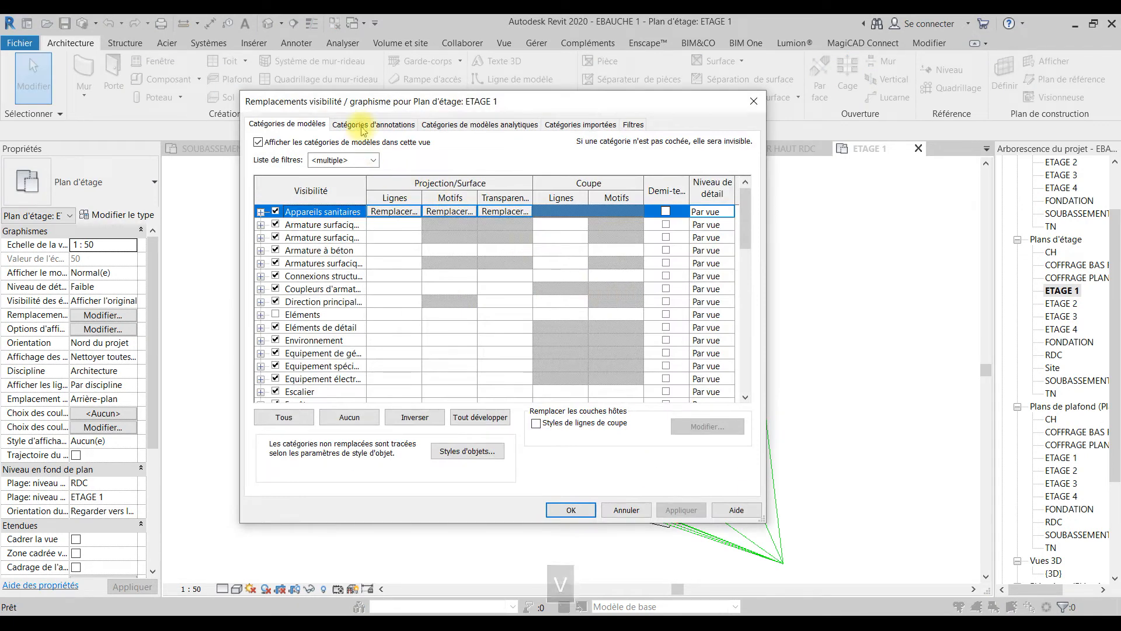
click(635, 125)
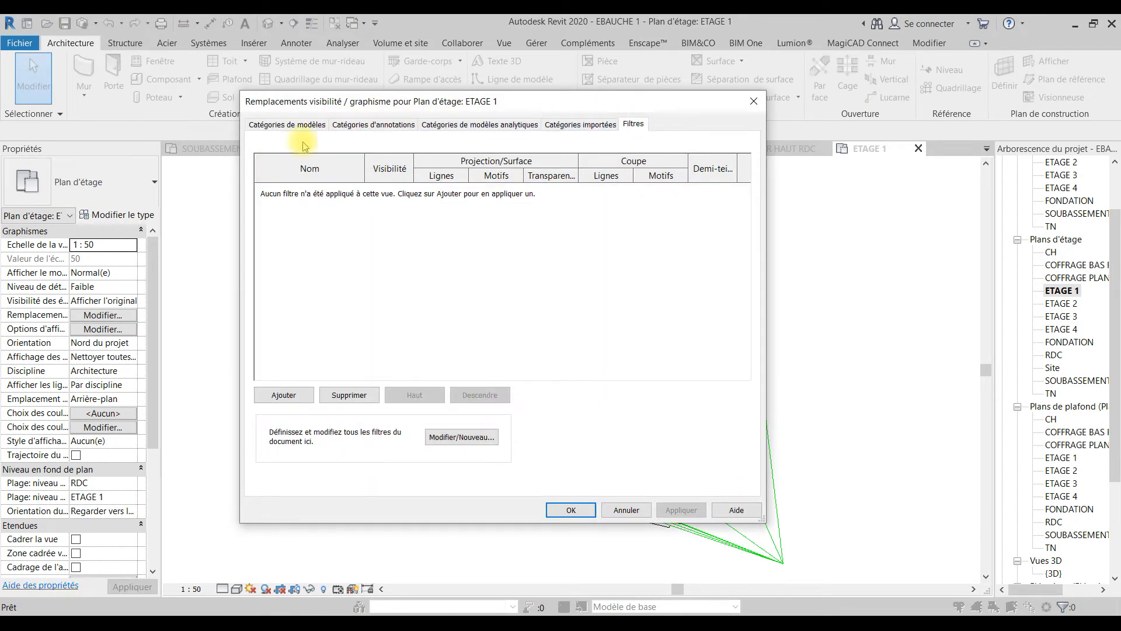
click(551, 128)
click(259, 142)
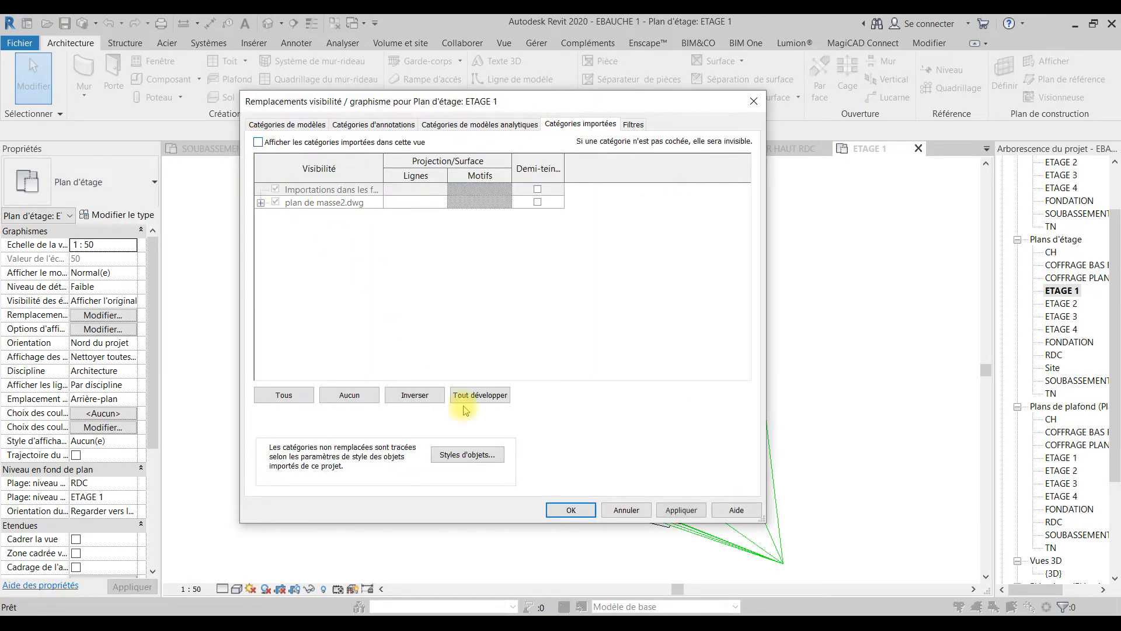
click(559, 501)
scroll(500, 385, up, 3)
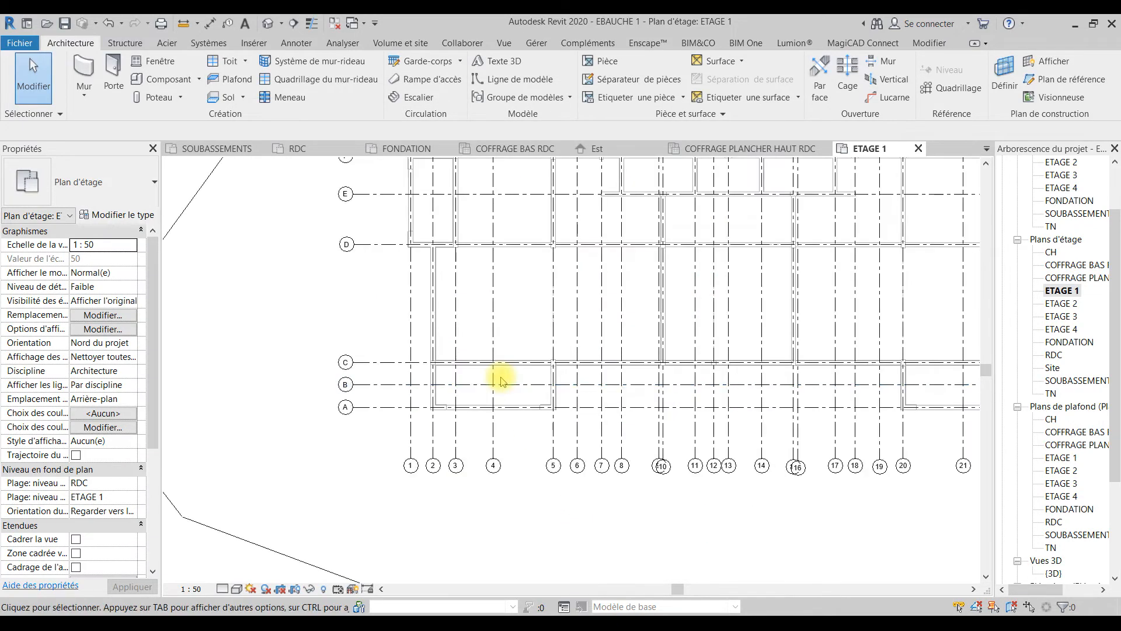
scroll(425, 334, up, 3)
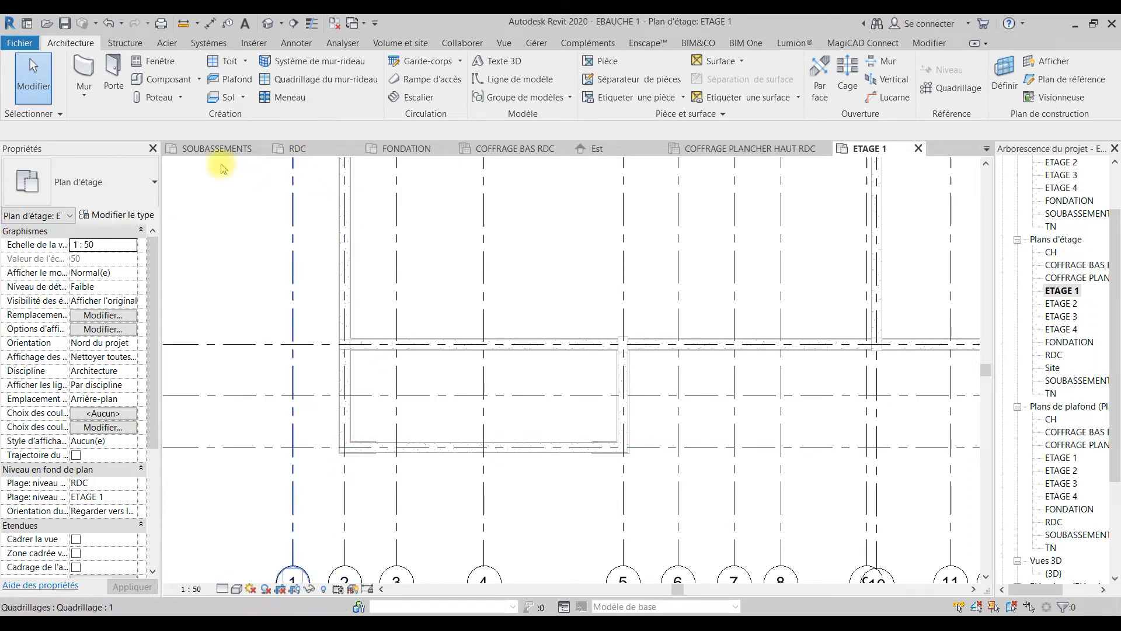
Step: Select all instances of the 0.2*0.3 concrete beam visible in the 3D view
click(268, 24)
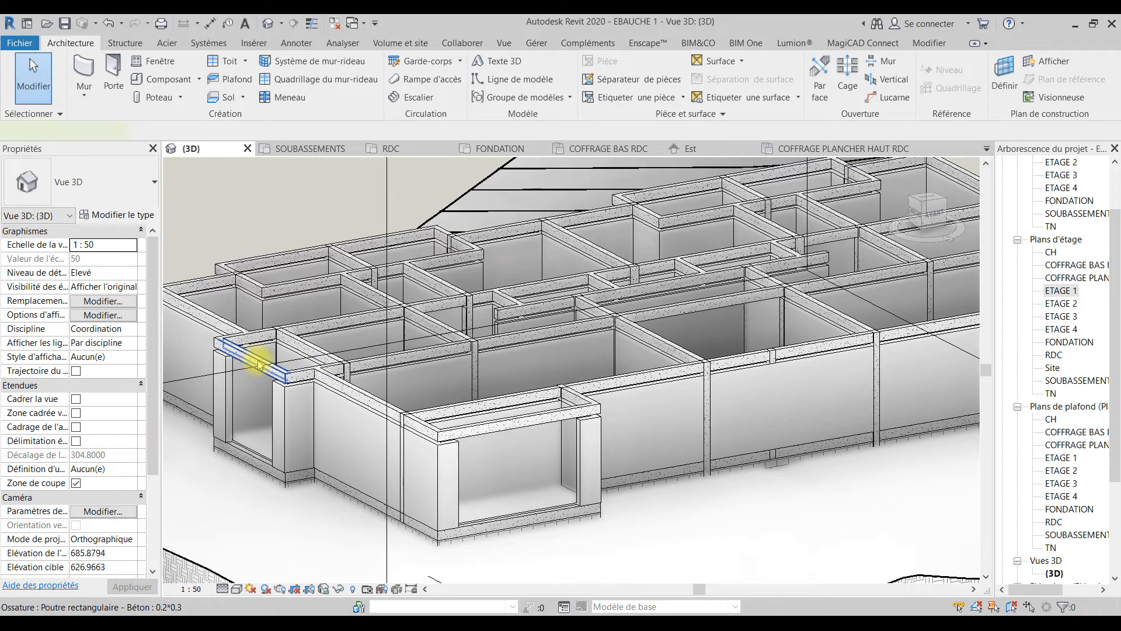
right_click(259, 365)
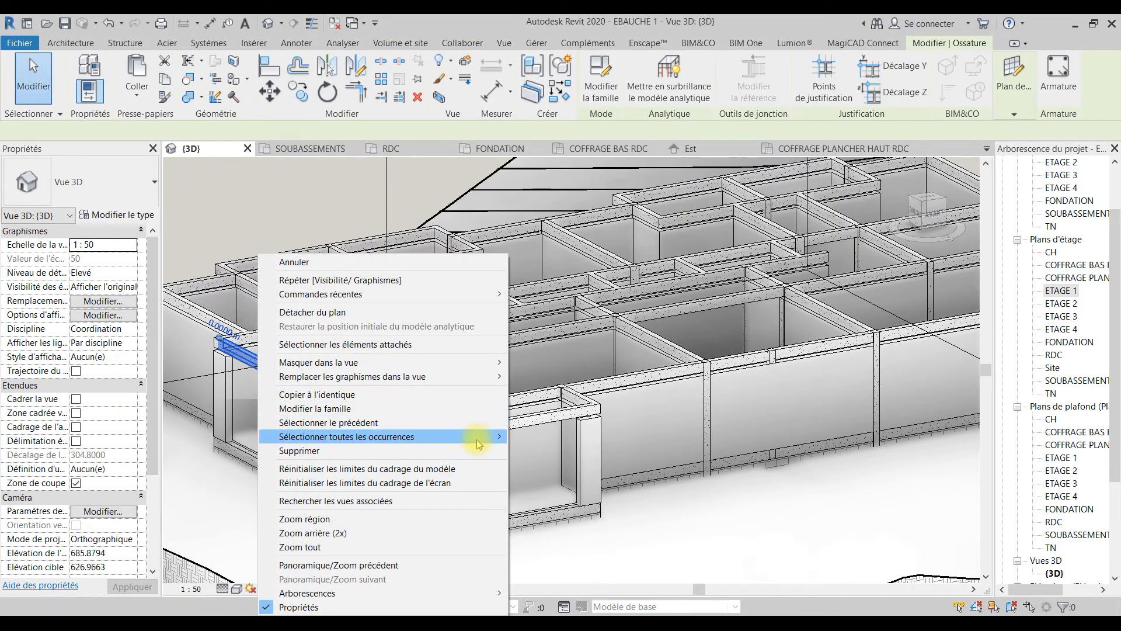
mouse_move(479, 439)
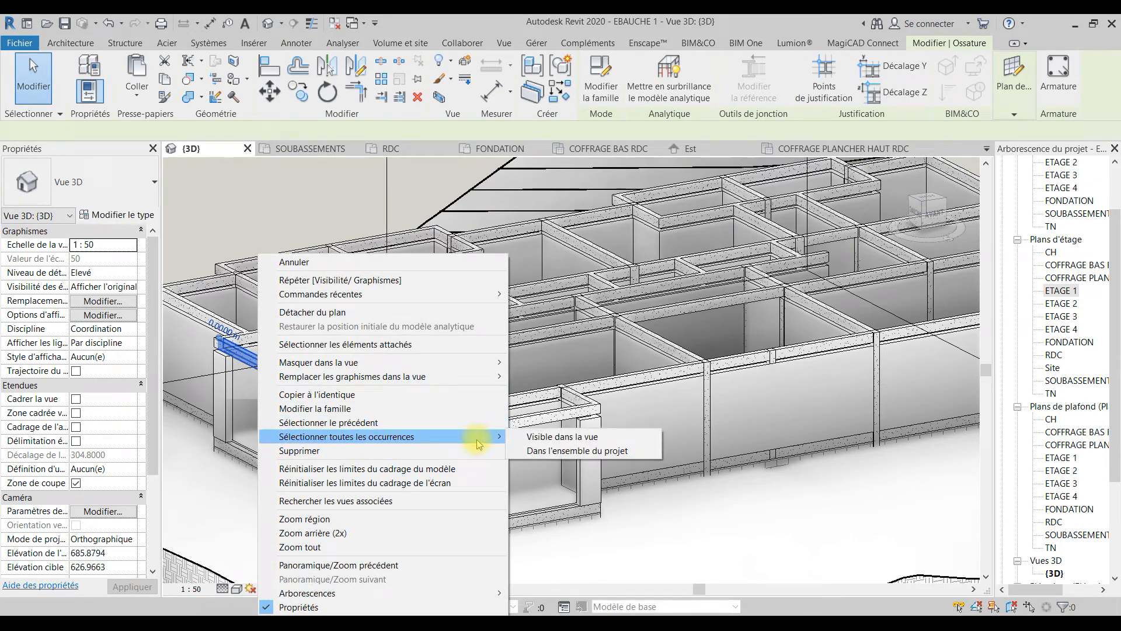
click(557, 439)
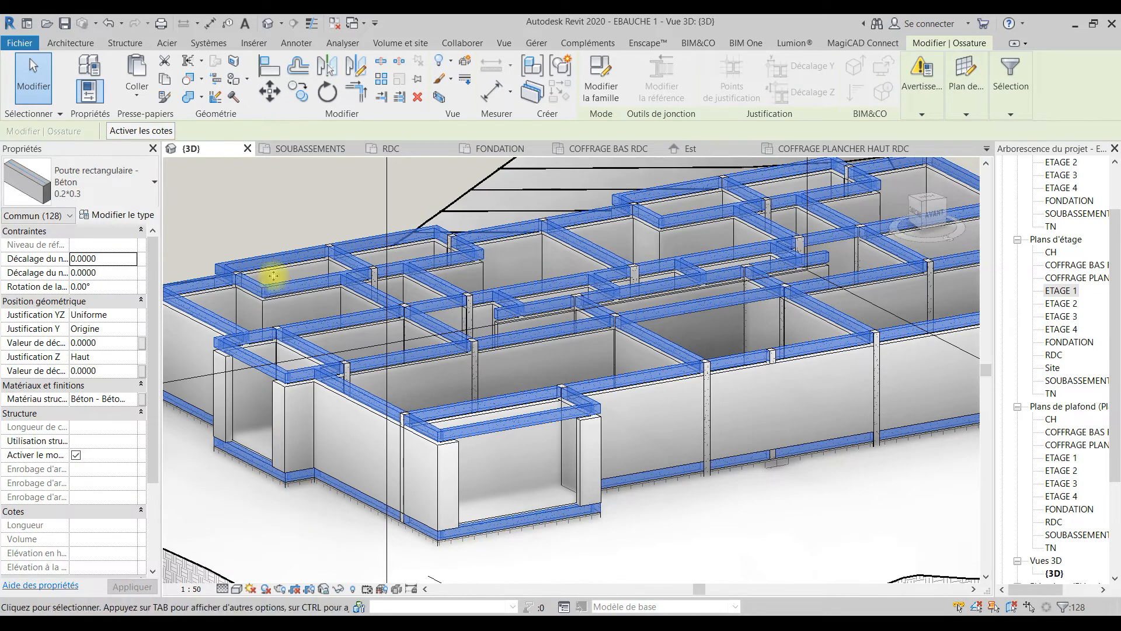
click(116, 215)
click(494, 210)
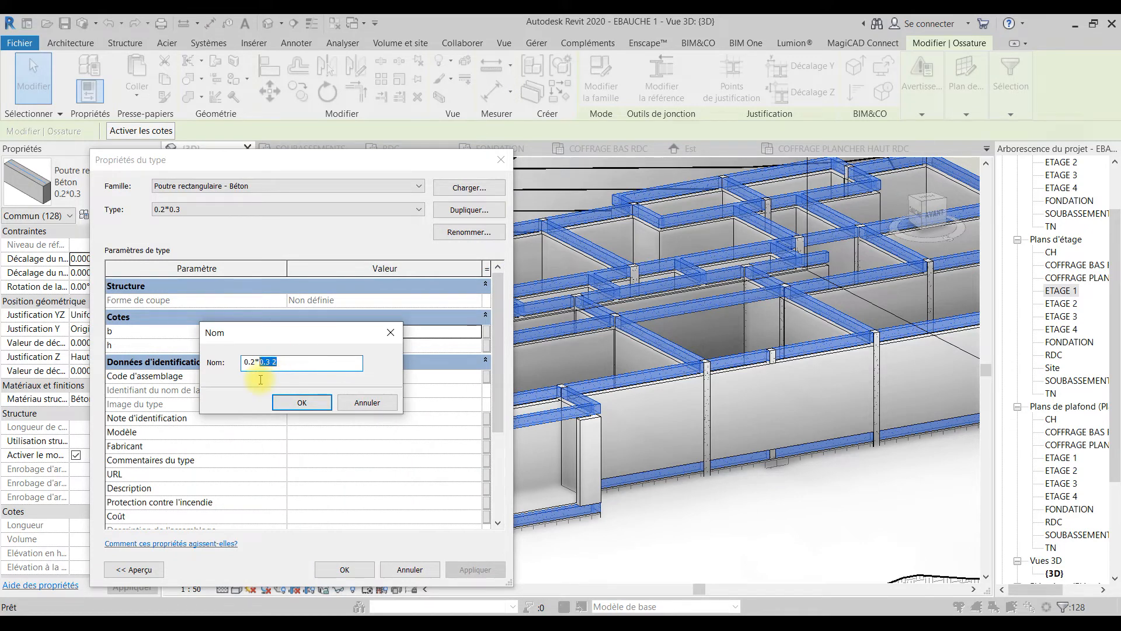
text(0)
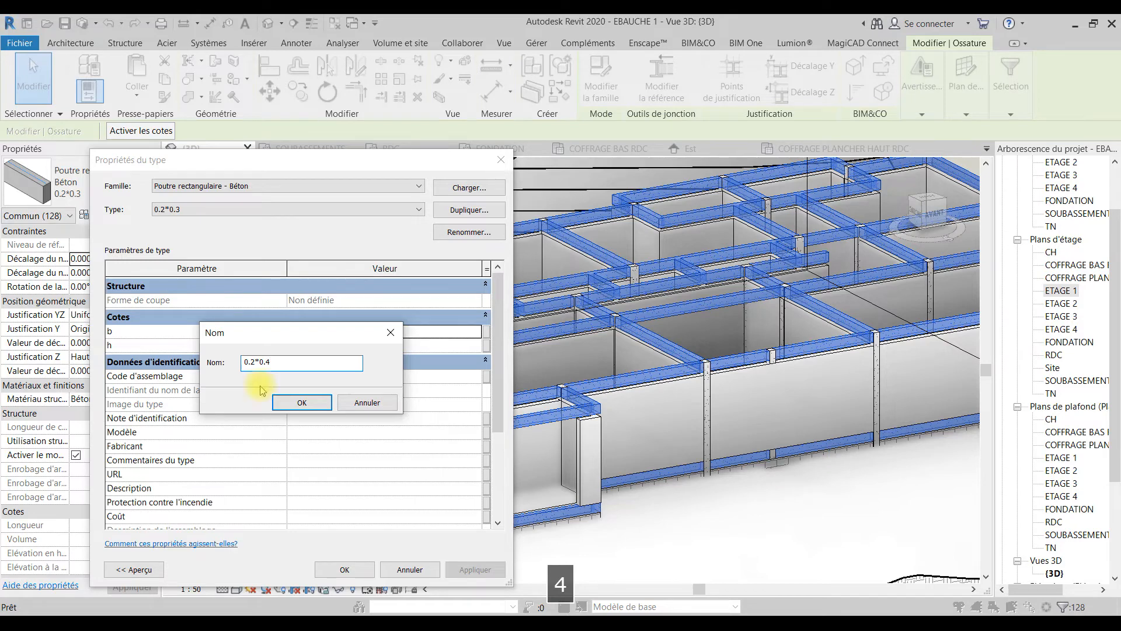
click(298, 401)
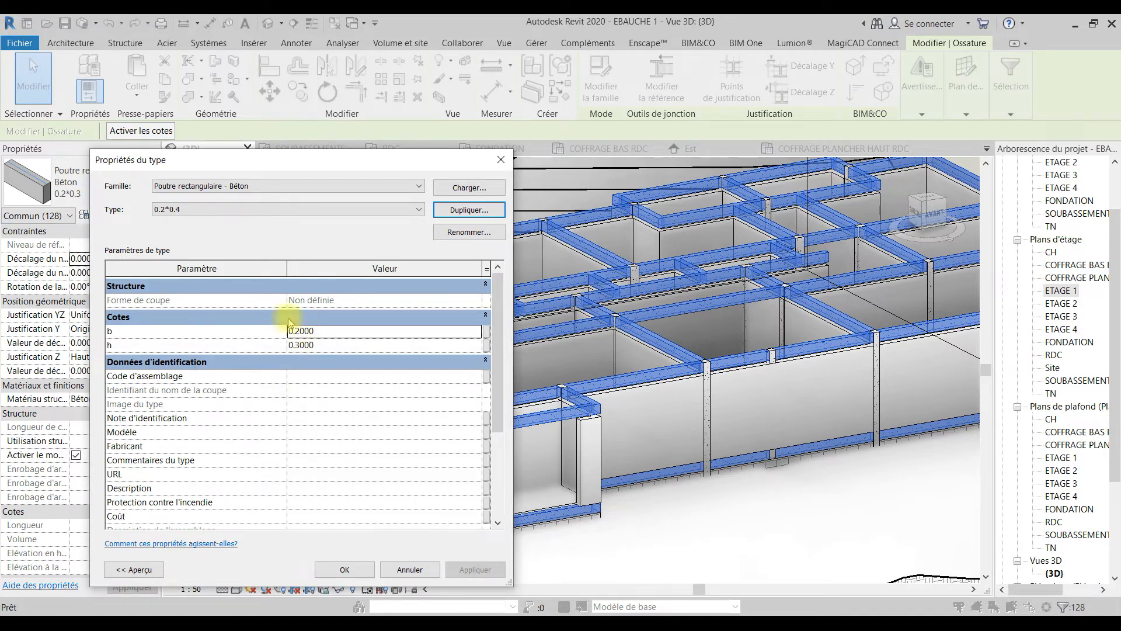
click(412, 568)
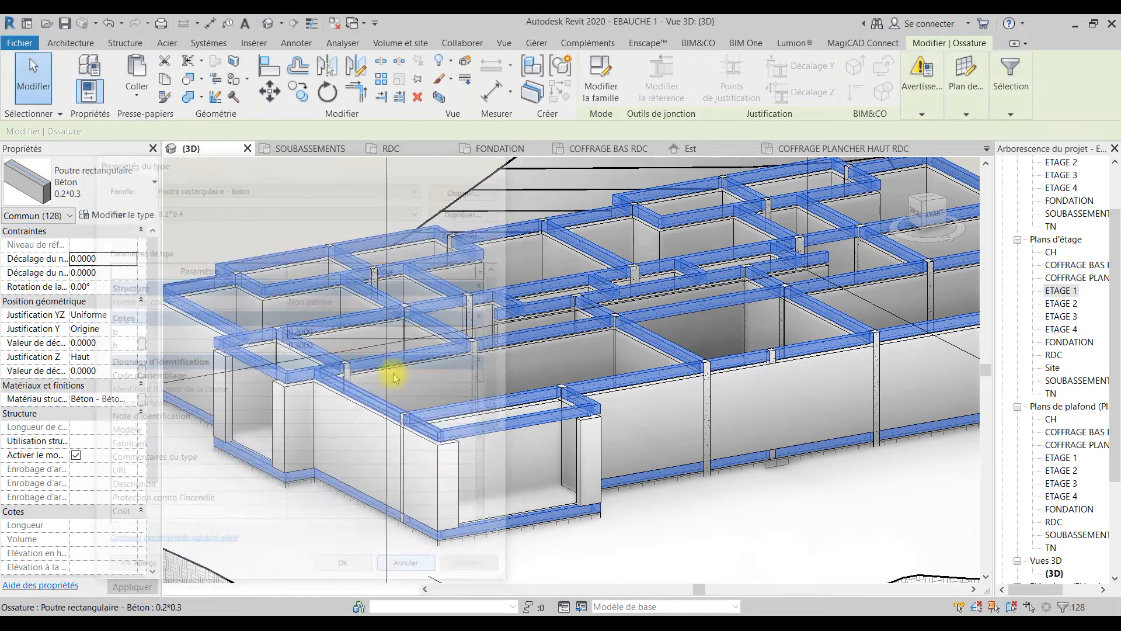
Step: Duplicate the selected beams' type under the name 0.2*0.4
click(100, 215)
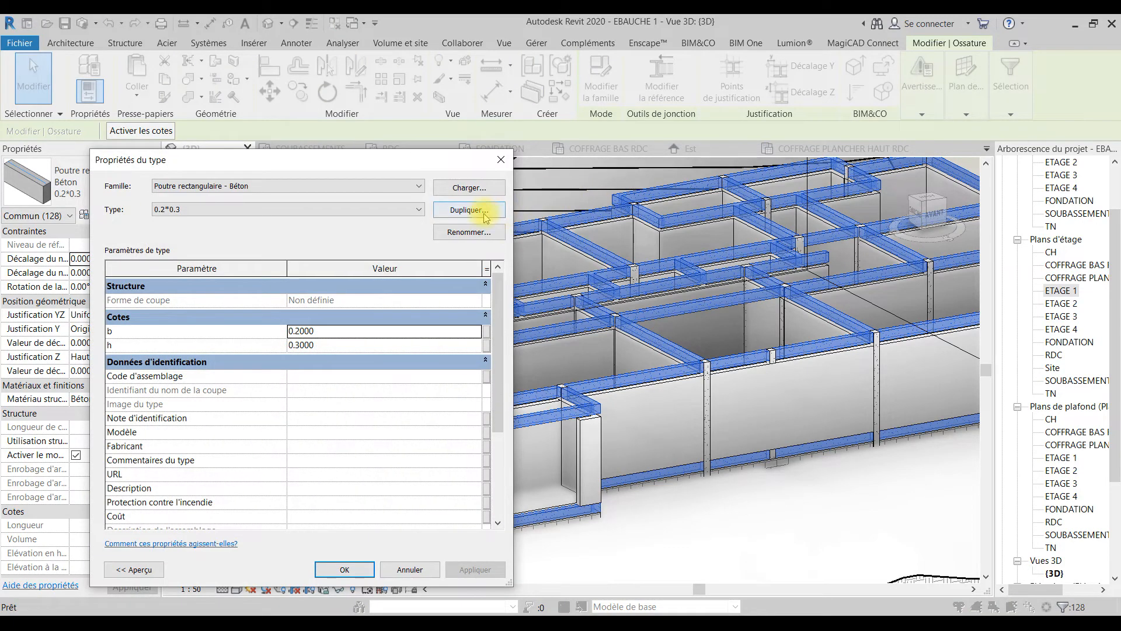
click(485, 214)
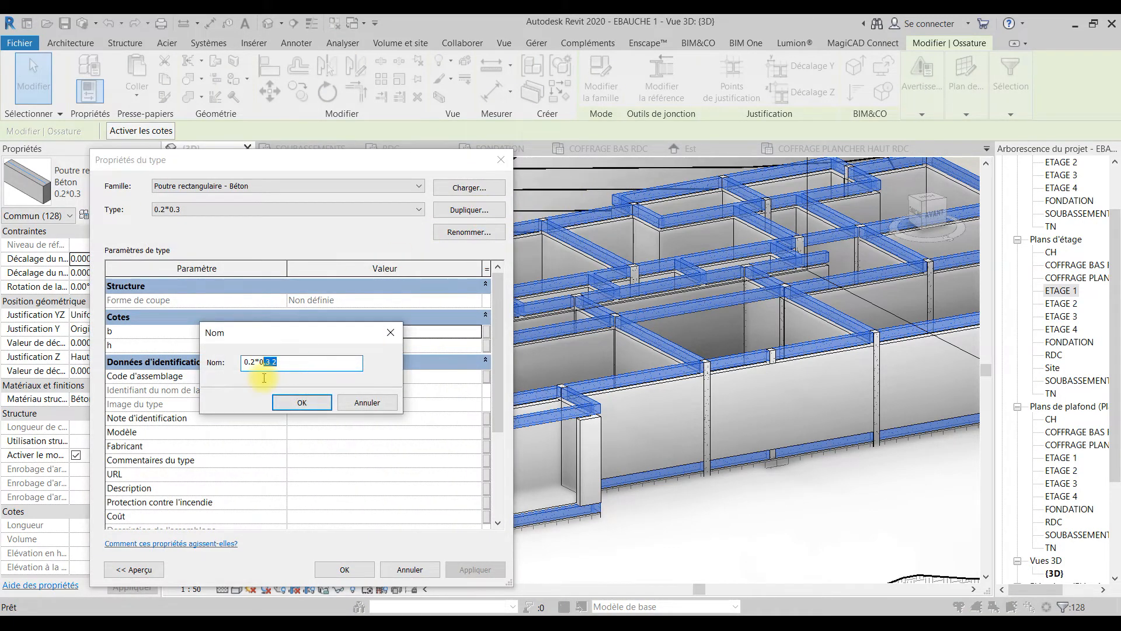
text(4)
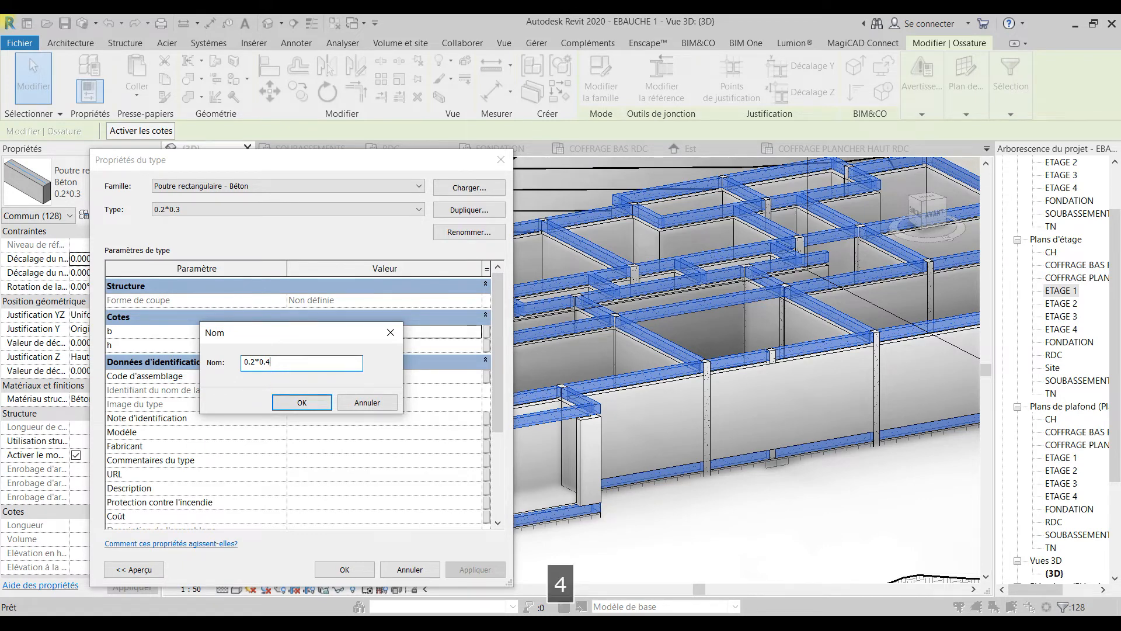
click(301, 403)
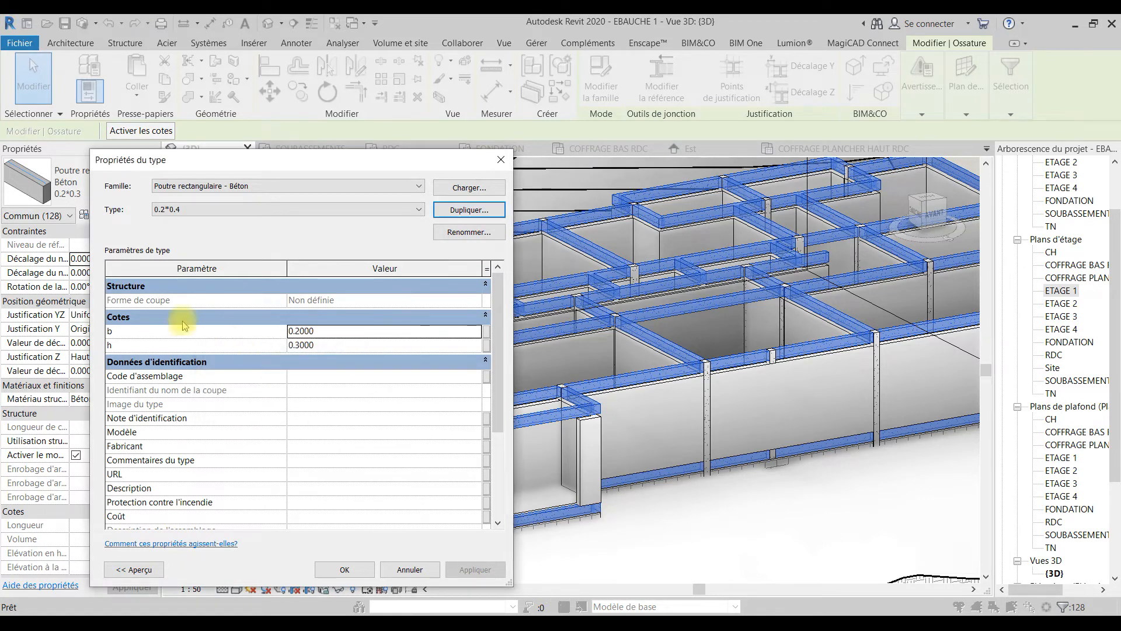
Step: Set the height h of the 0.2*0.4 concrete beam type to 0.4 and apply the type to the selected beams
drag(317, 345, 292, 357)
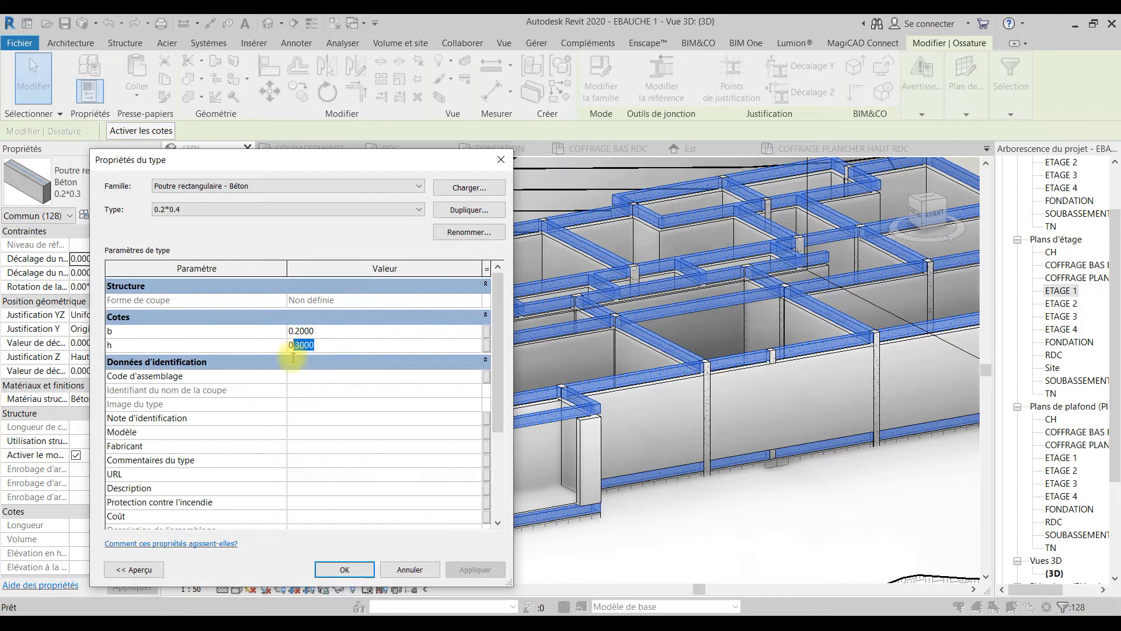
text(4)
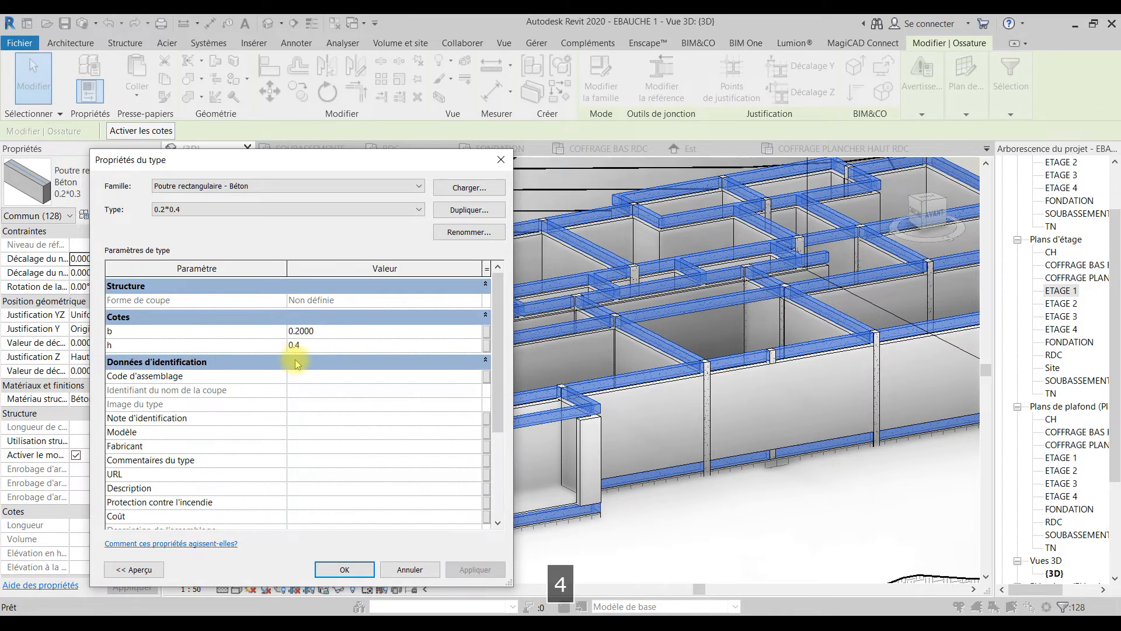
click(344, 567)
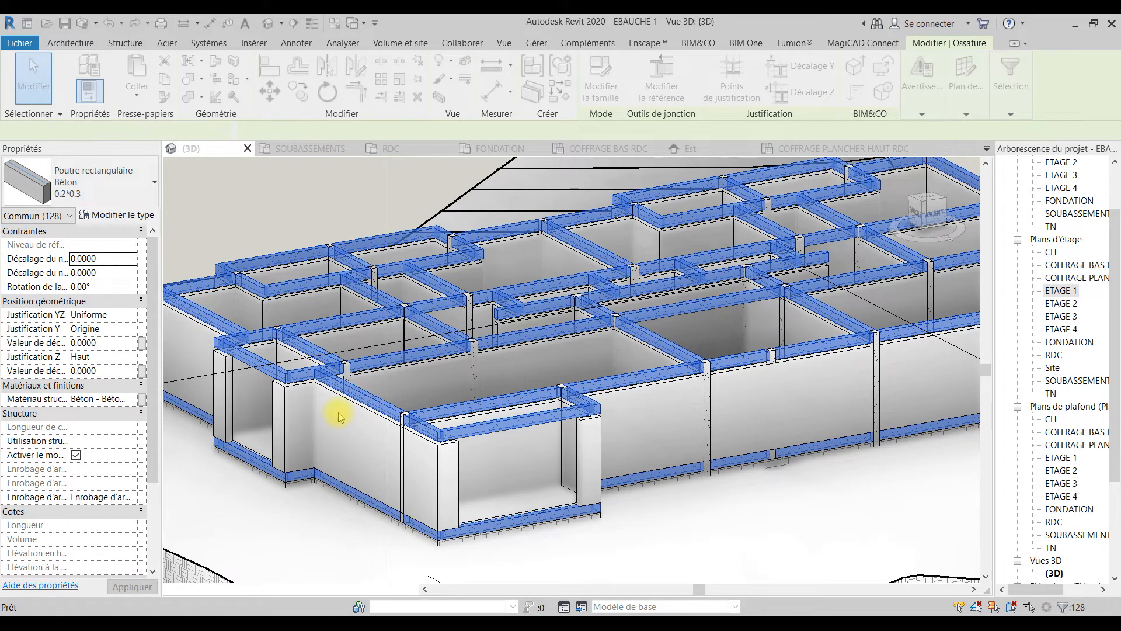
click(676, 535)
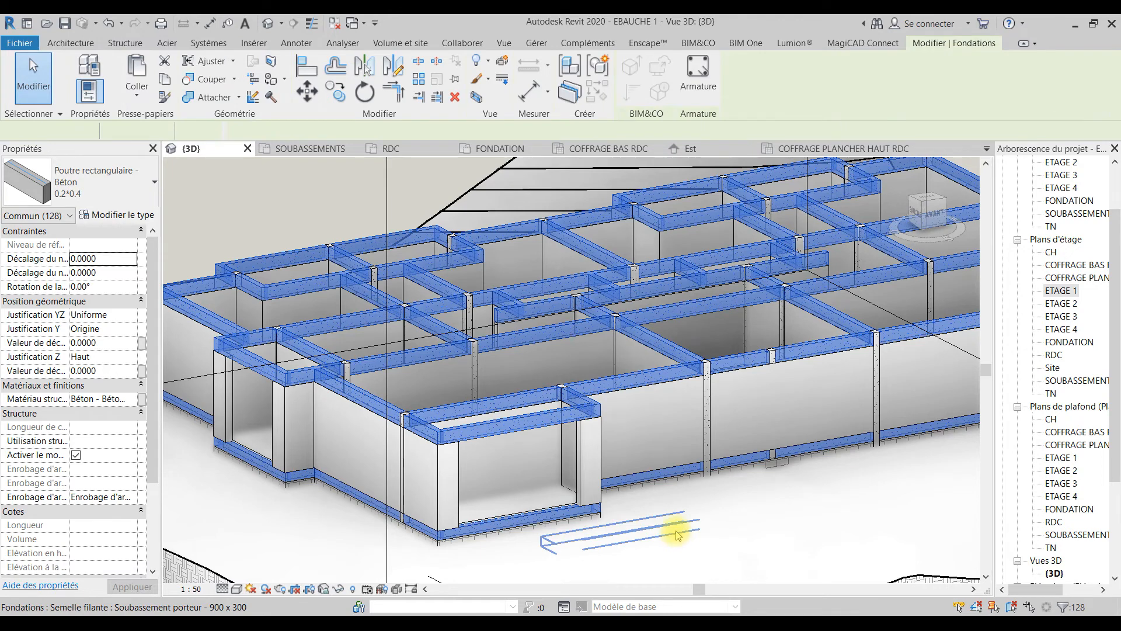
click(676, 535)
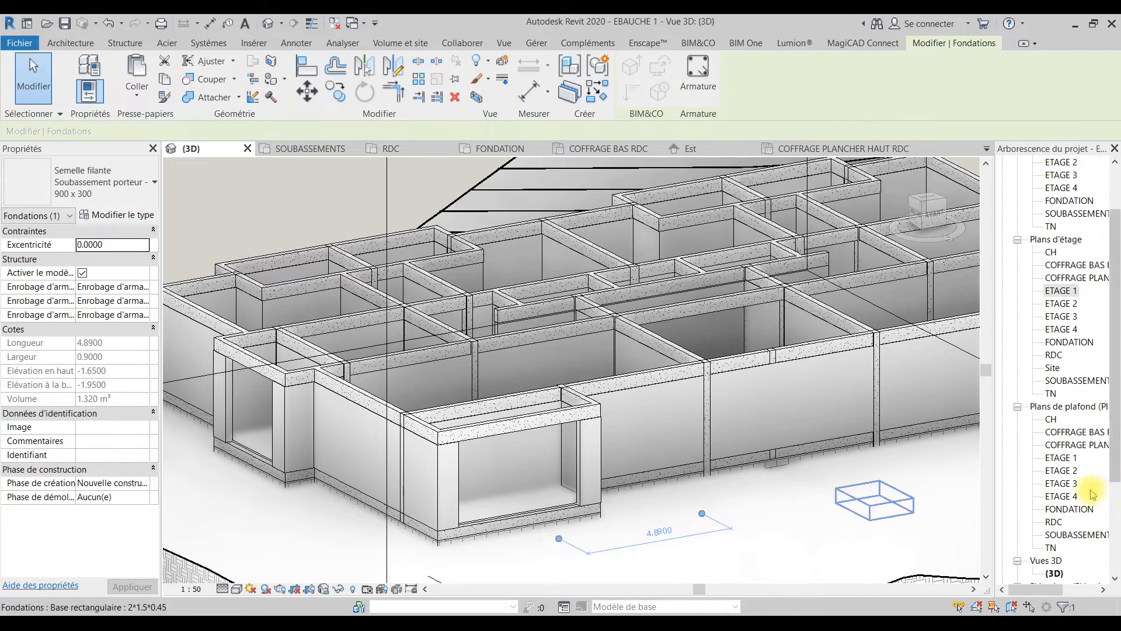
Step: Open the COFFRAGE BAS RDC ceiling plan and select all instances of the 0.2*0.4 beam in the entire project
click(1079, 432)
double_click(1078, 433)
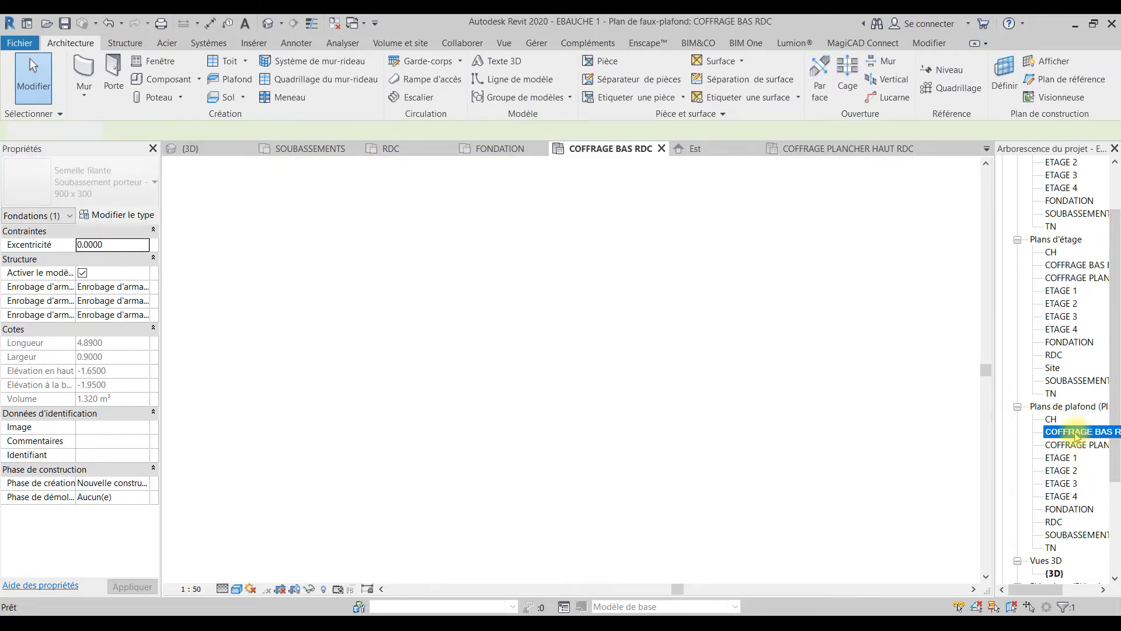
click(761, 474)
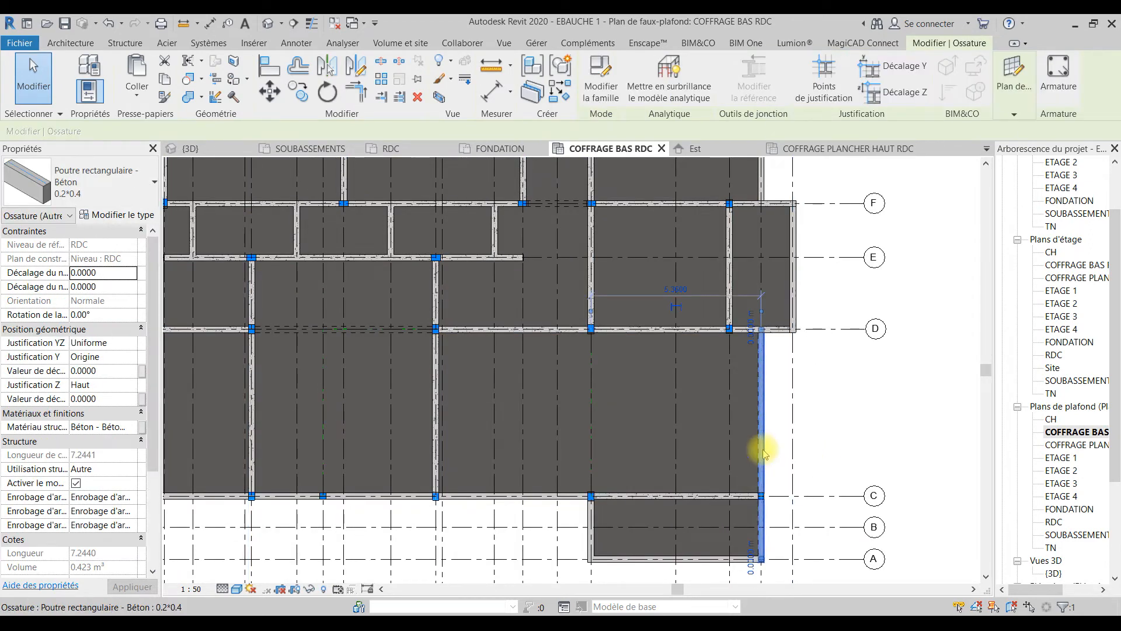
right_click(763, 453)
mouse_move(891, 303)
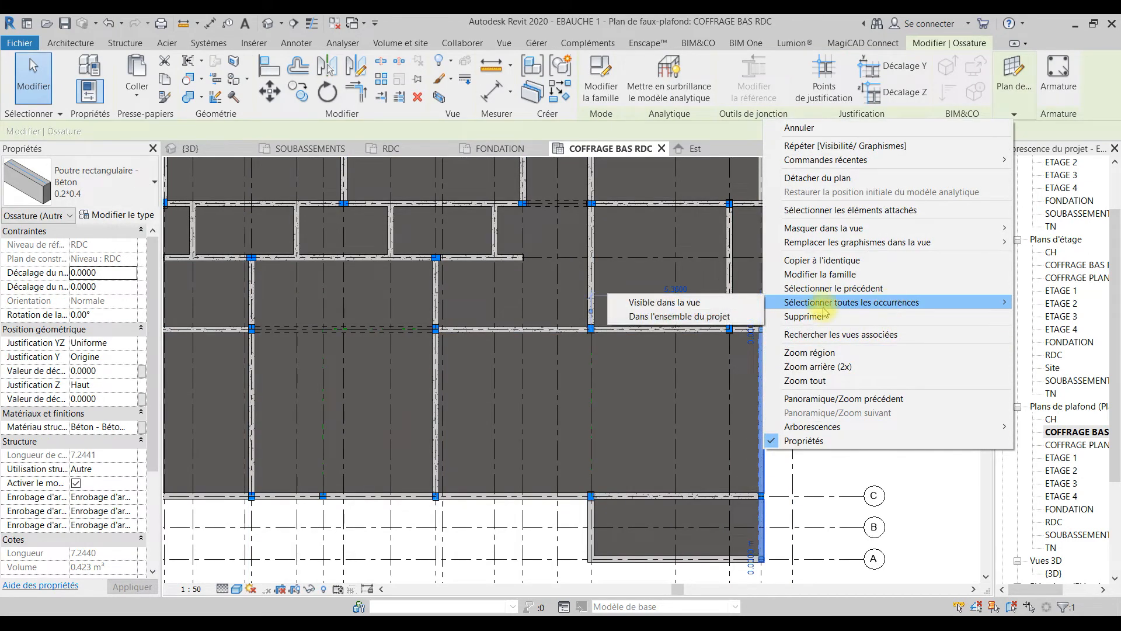
click(724, 314)
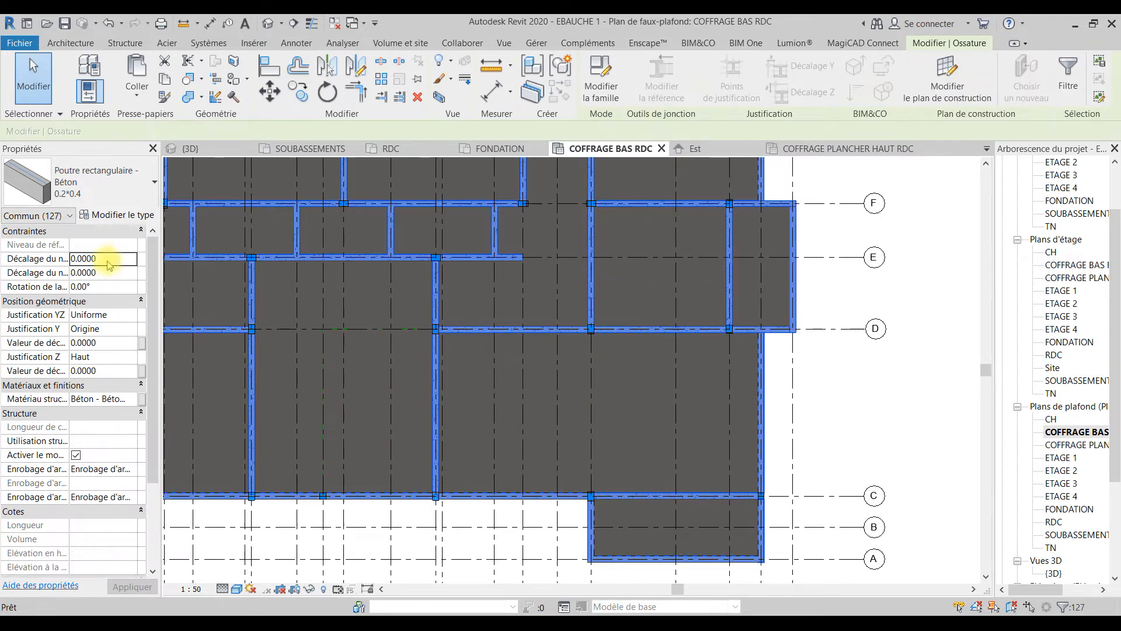
Step: Try to change the selected beams to the 0.2*0.3 type and check the result in the 3D view
click(117, 190)
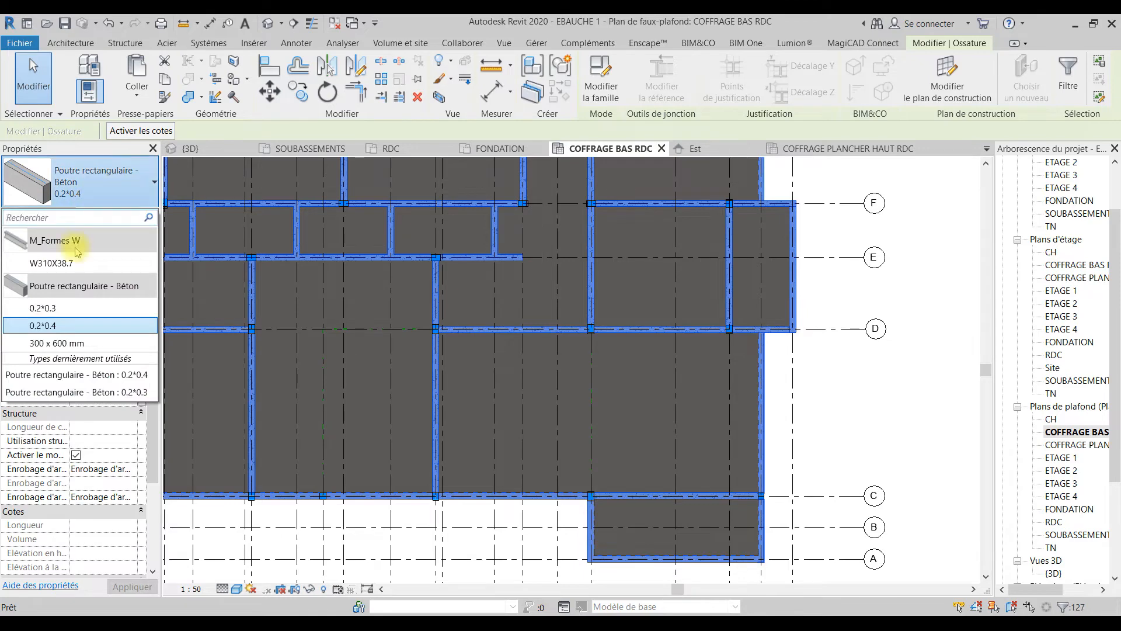
click(139, 397)
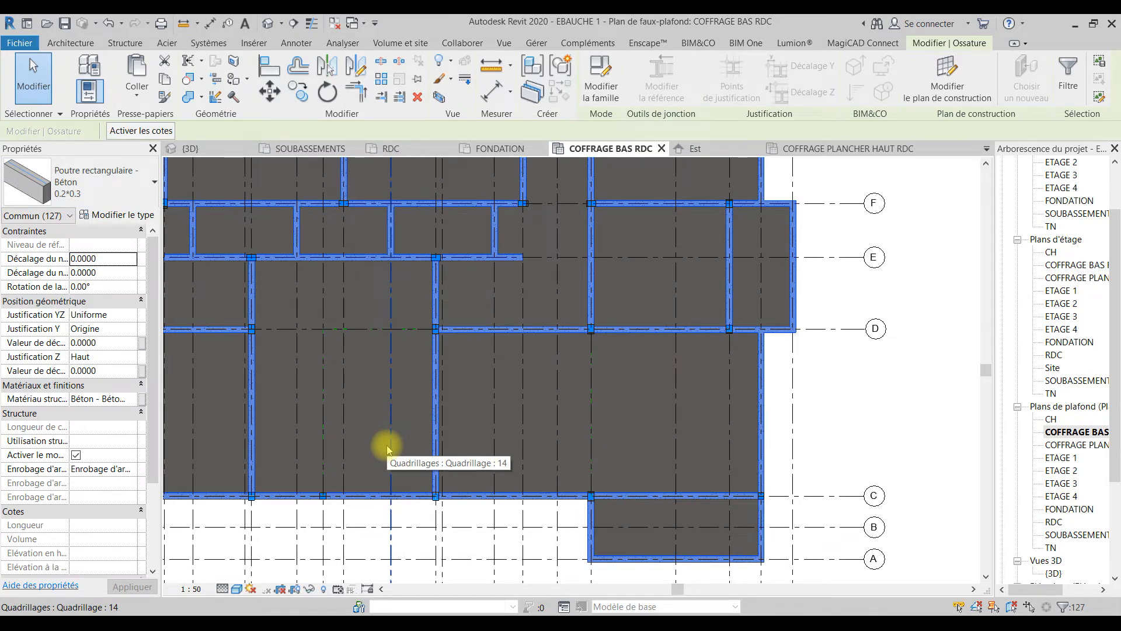
click(913, 392)
click(206, 150)
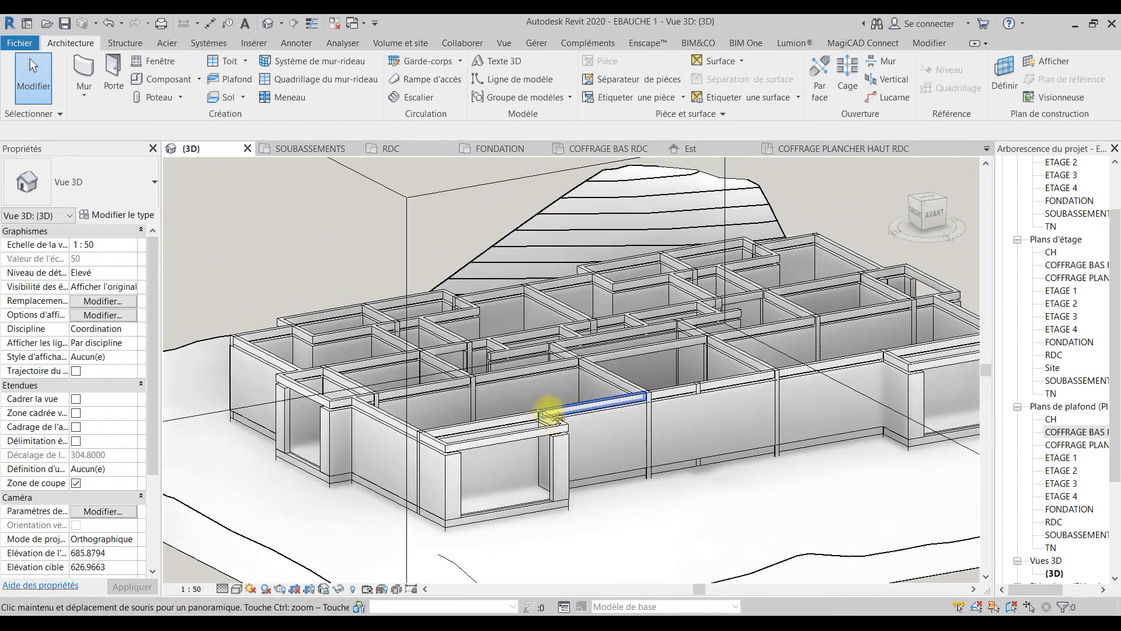
shift+middle_drag(552, 412, 474, 391)
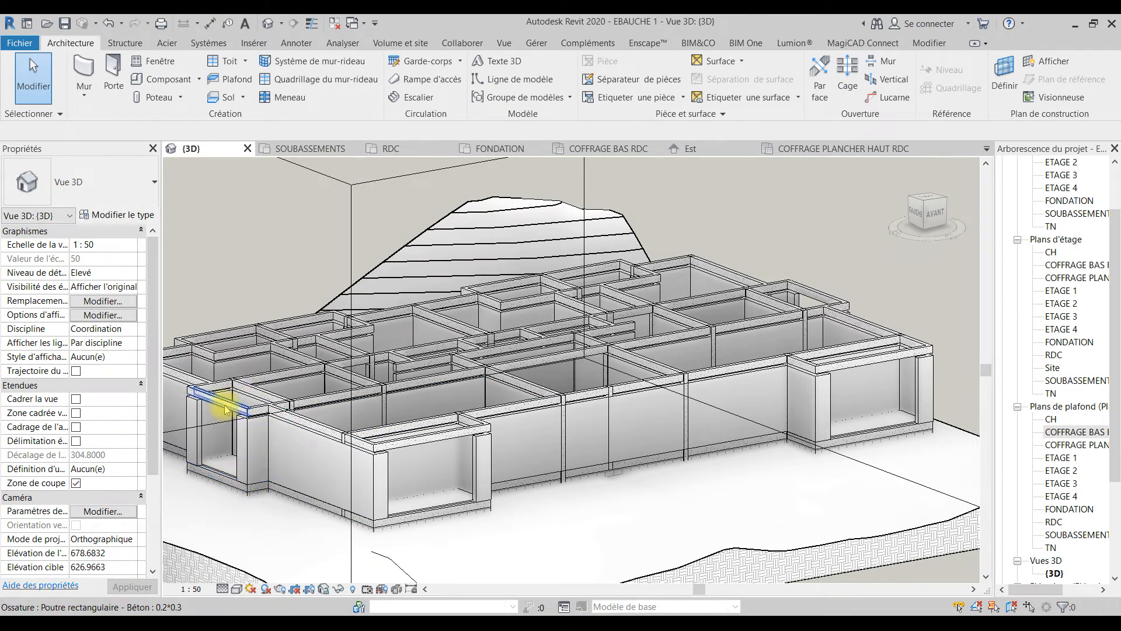
Step: Look at the COFFRAGE PLANCHER HAUT RDC ceiling plan, return to the 3D view and undo the last beam type change
click(833, 150)
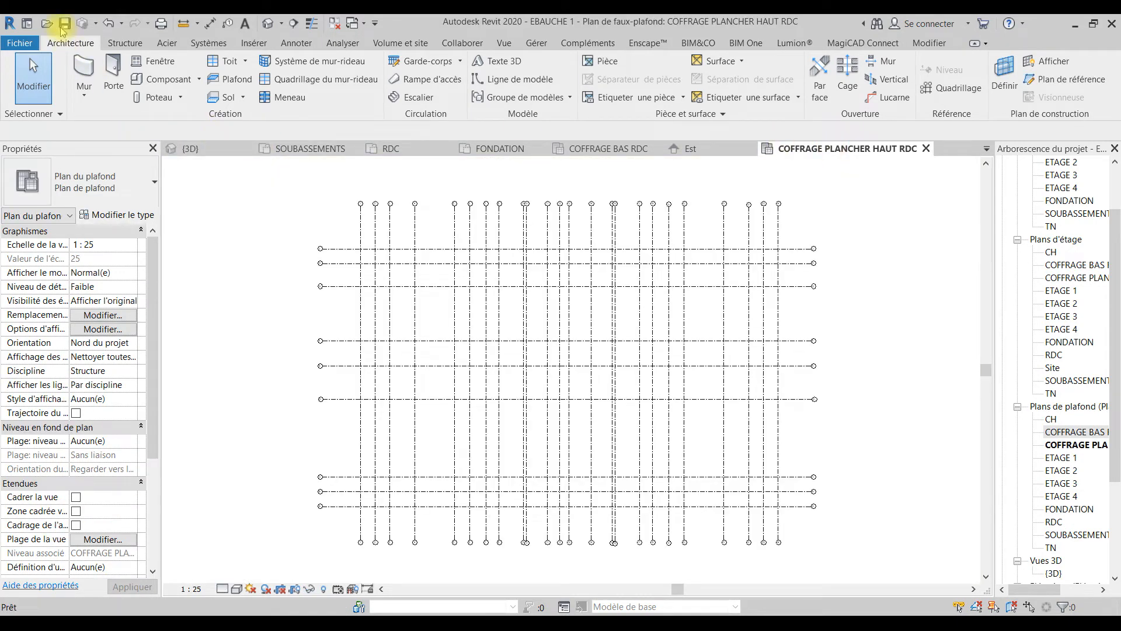
click(188, 147)
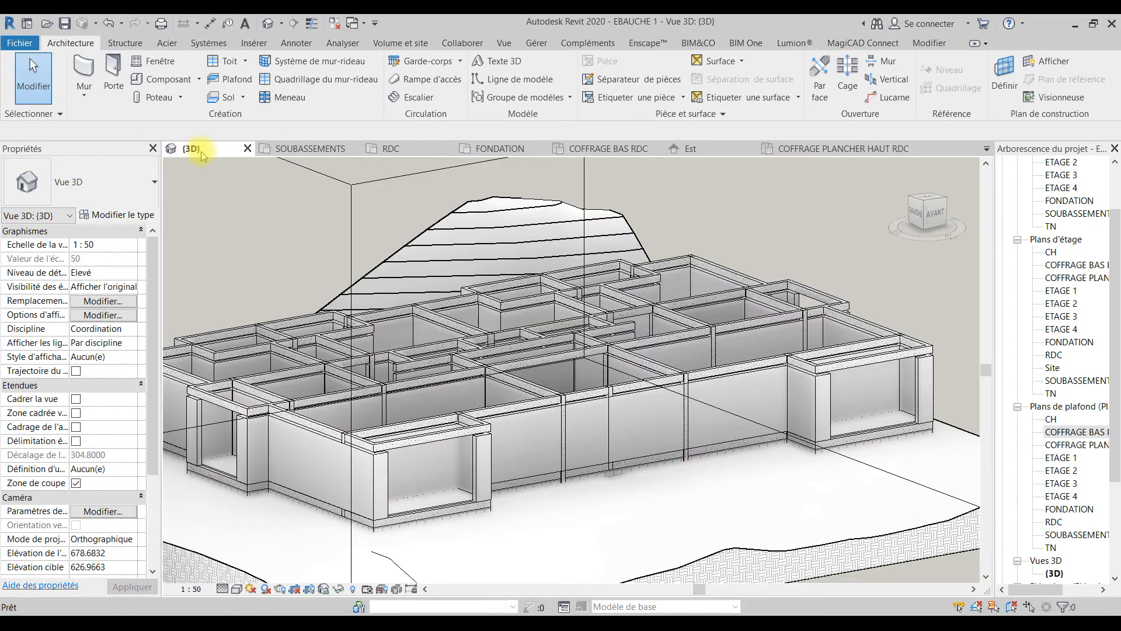
click(110, 23)
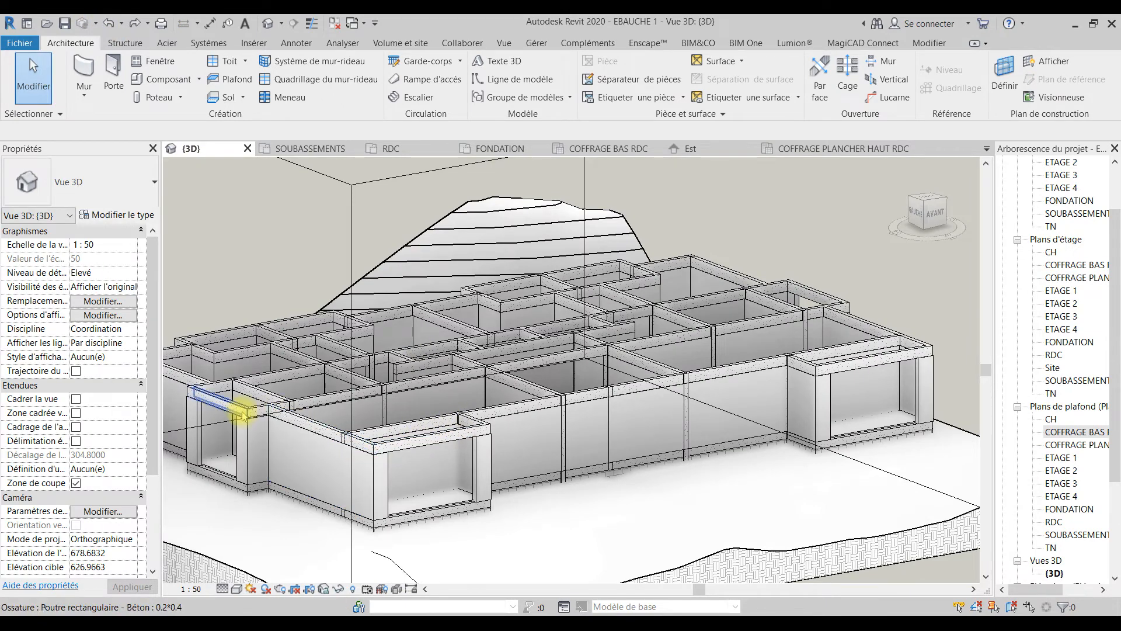
Step: Select the axis C beam between axes 20 and 23 in the COFFRAGE BAS RDC ceiling plan and locate it in the 3D view
double_click(1080, 432)
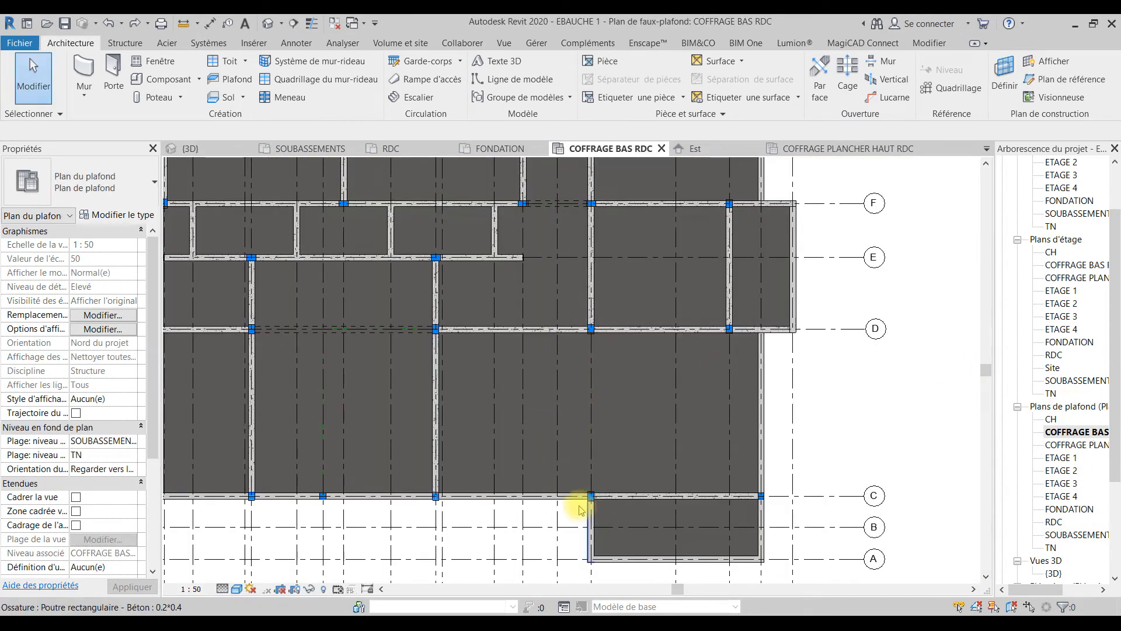
click(616, 500)
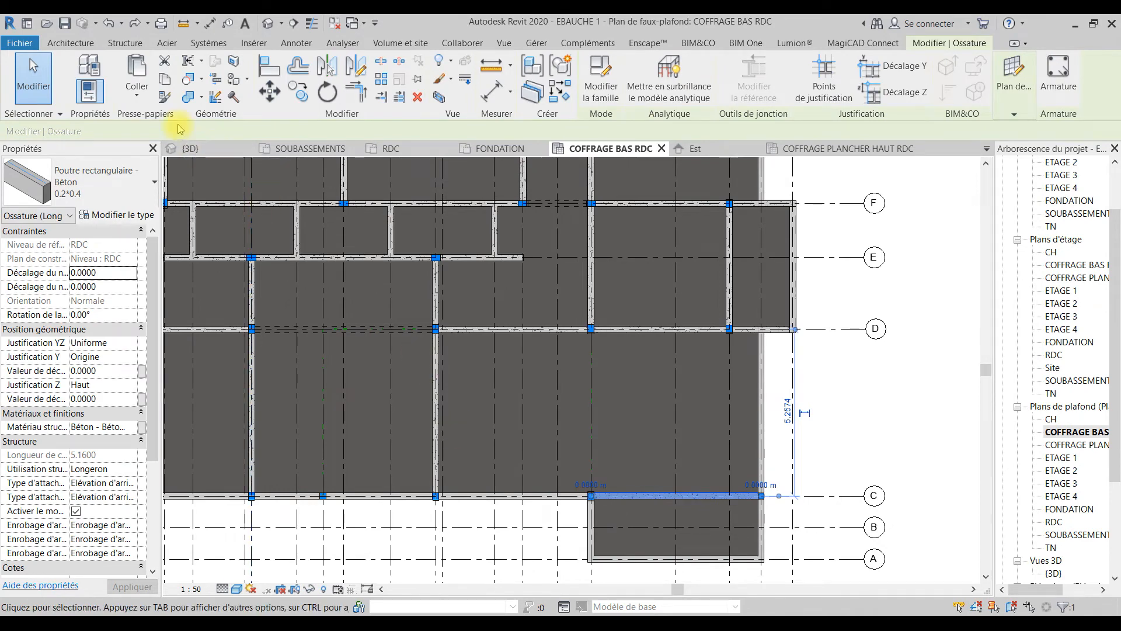
click(191, 152)
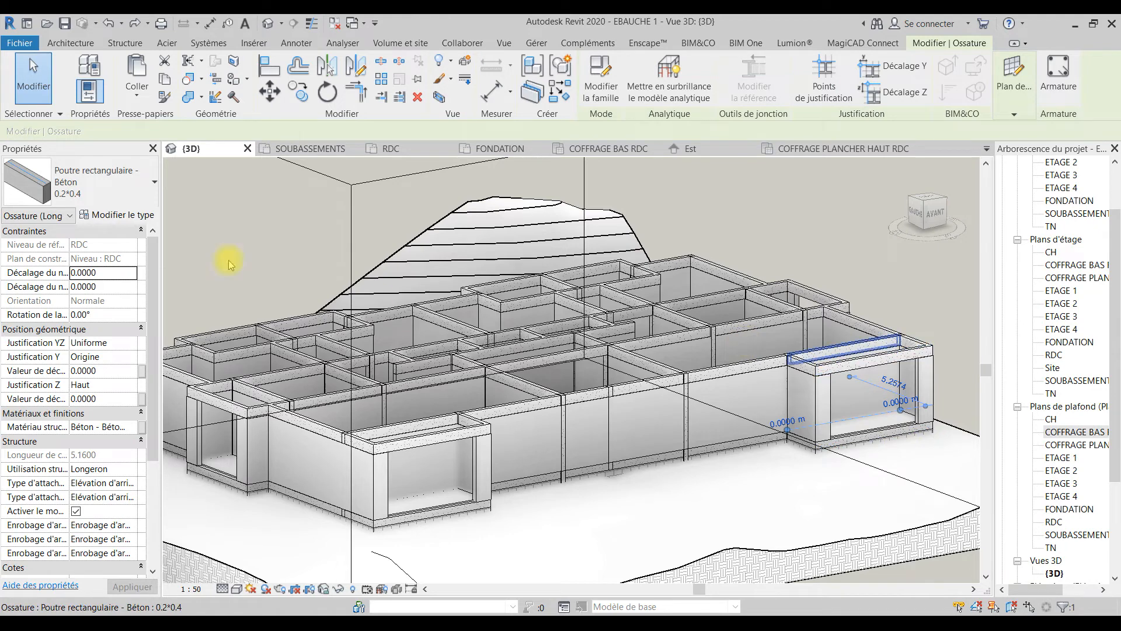
click(621, 148)
right_click(613, 495)
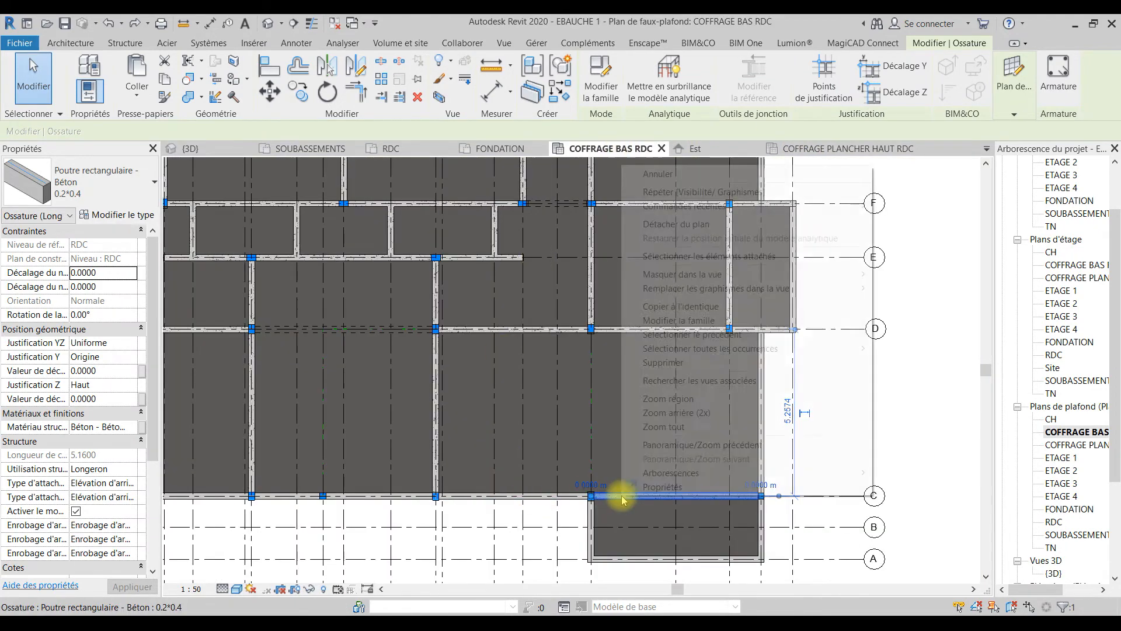
mouse_move(821, 349)
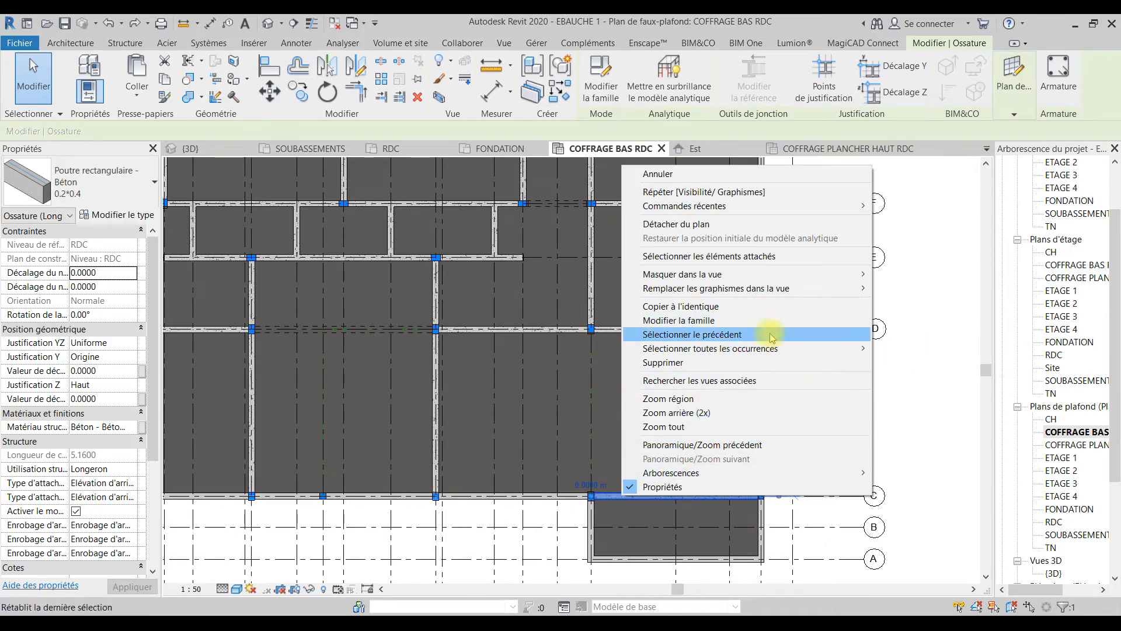
click(926, 348)
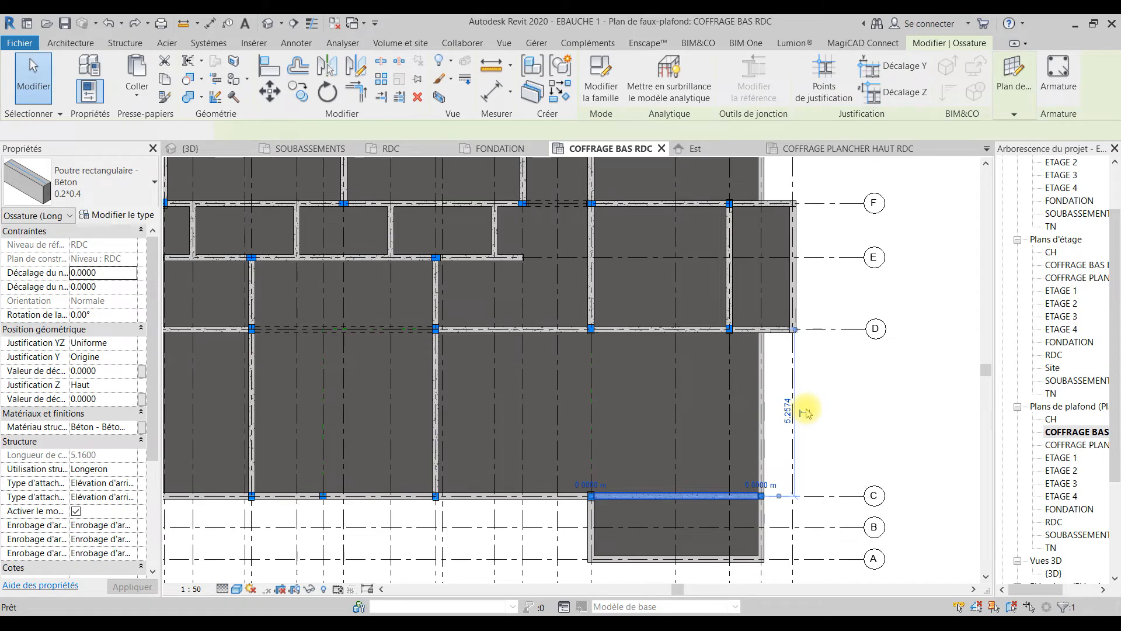
Step: Examine all instances of the 0.2*0.4 beam as a selection in the 3D view and clear that selection
click(189, 149)
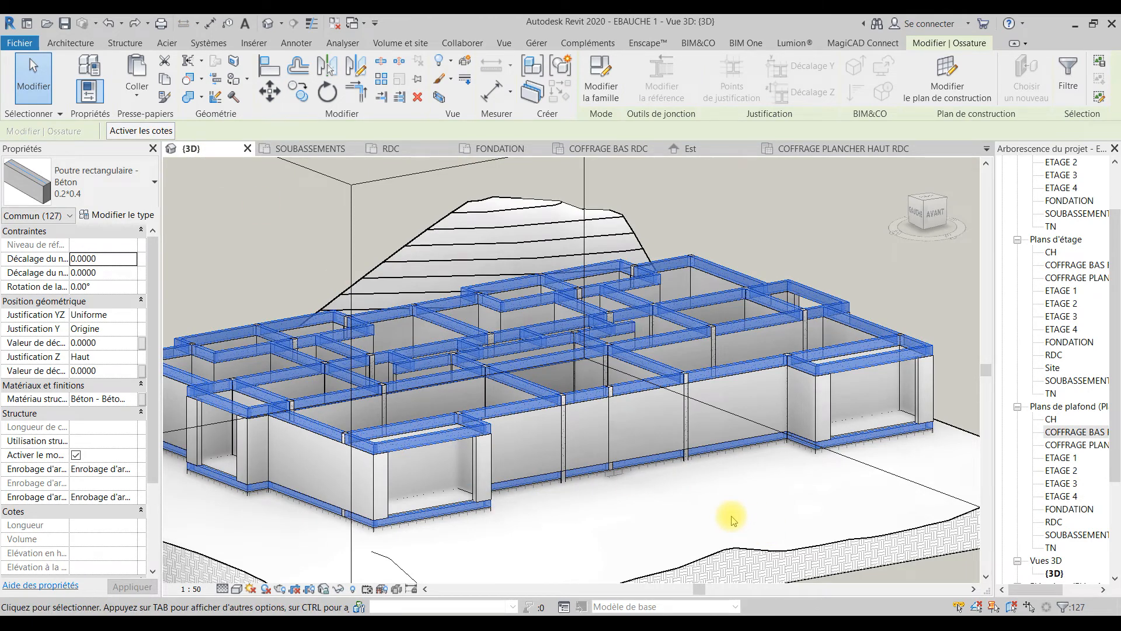
mouse_move(479, 448)
middle_down()
mouse_move(625, 449)
mouse_move(474, 441)
middle_up()
drag(474, 445, 594, 526)
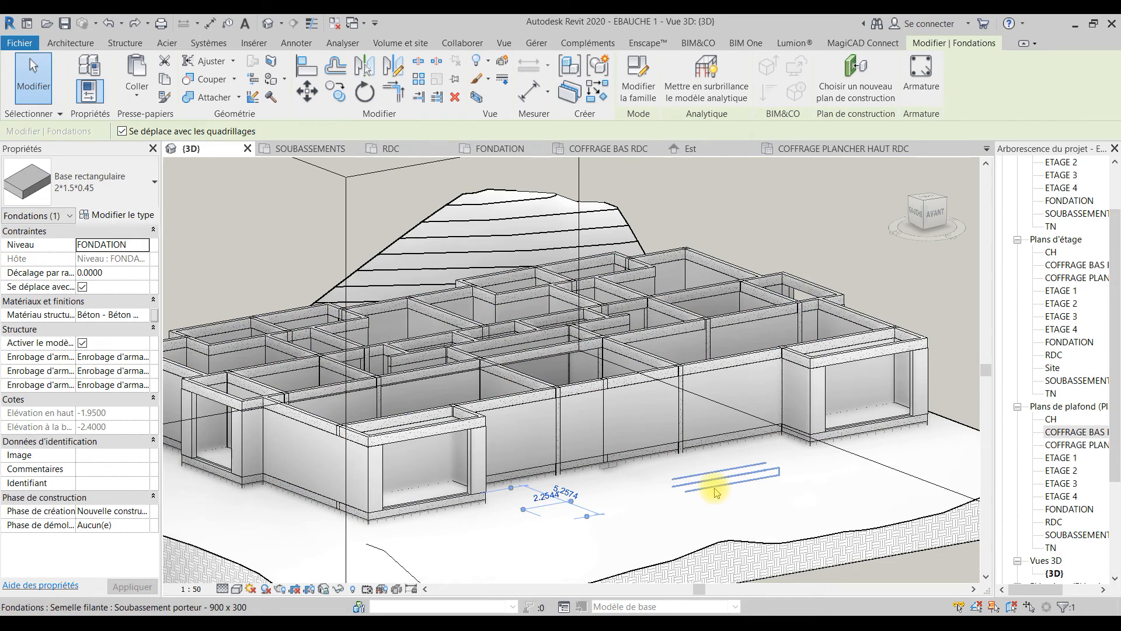
Step: In the COFFRAGE BAS RDC ceiling plan, select the beams around the bay between axes A and C and axes 20 and 23
click(619, 148)
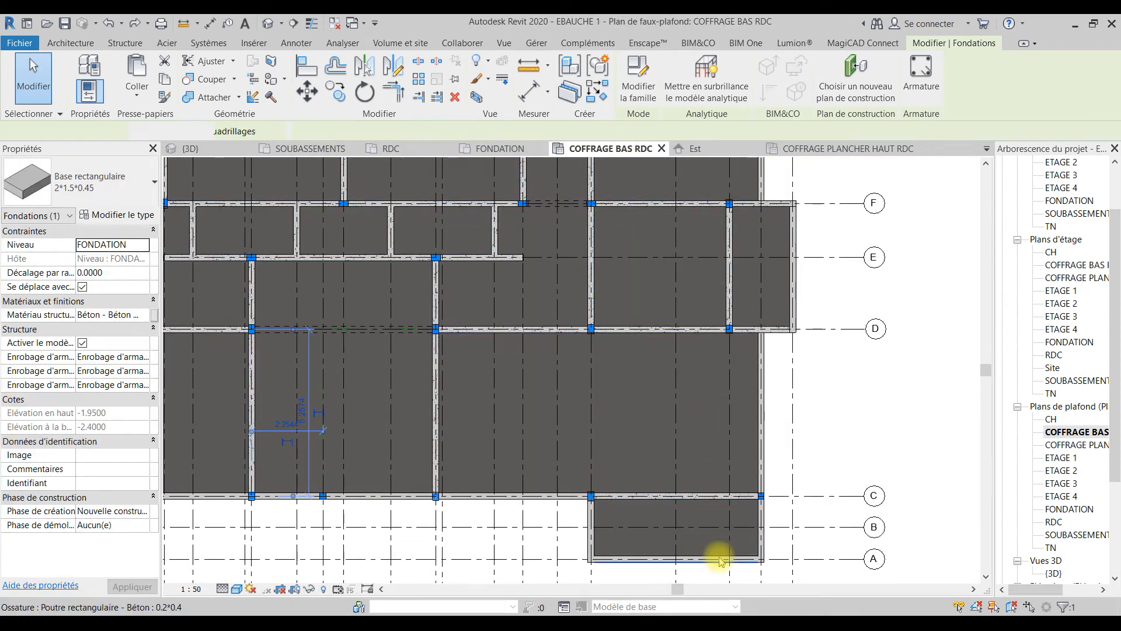
click(720, 560)
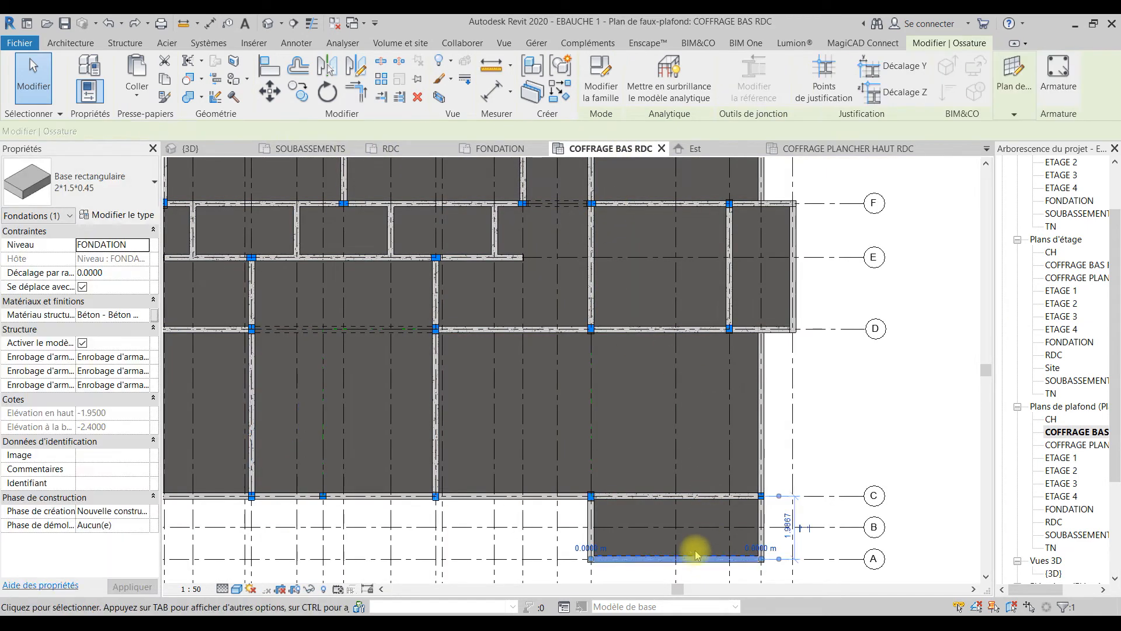
click(846, 413)
scroll(830, 425, down, 4)
middle_drag(830, 425, 861, 458)
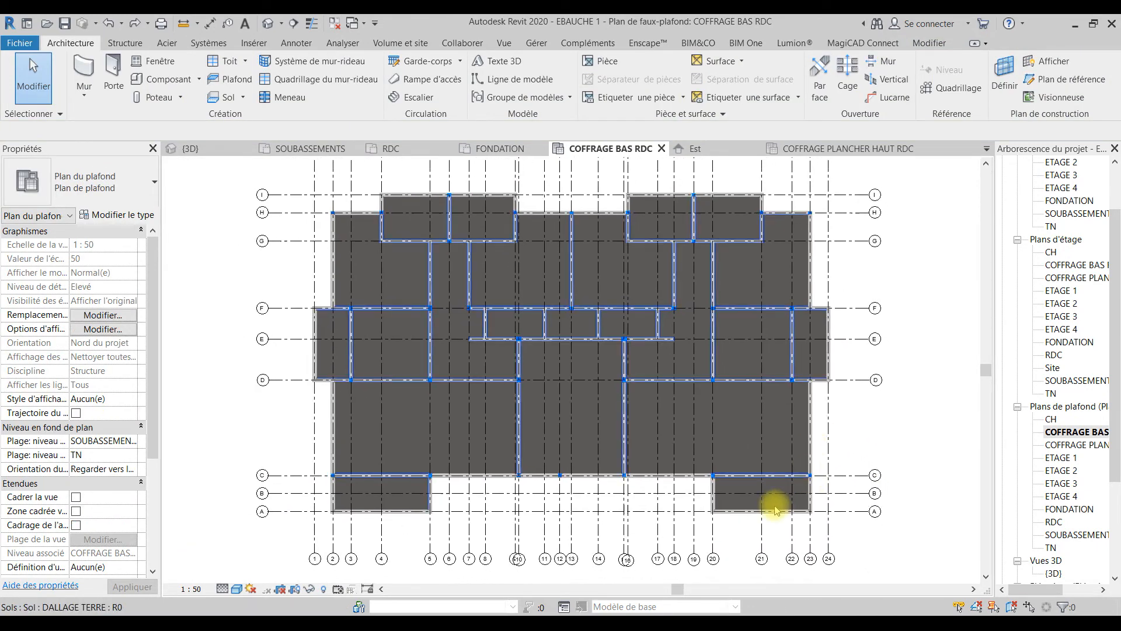
click(772, 513)
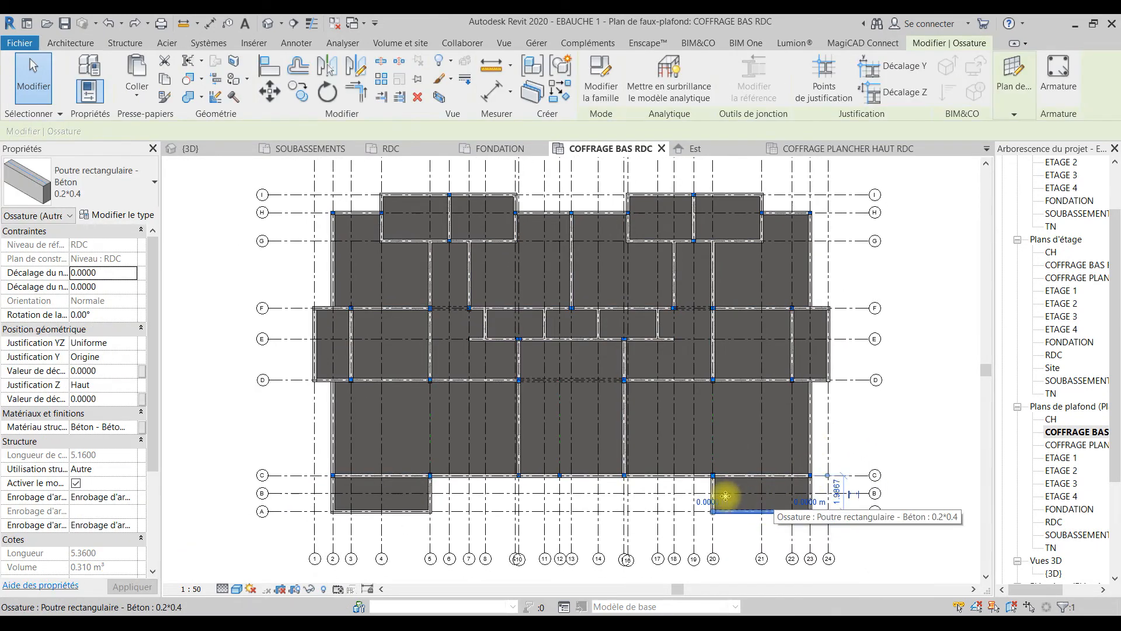
ctrl+click(750, 475)
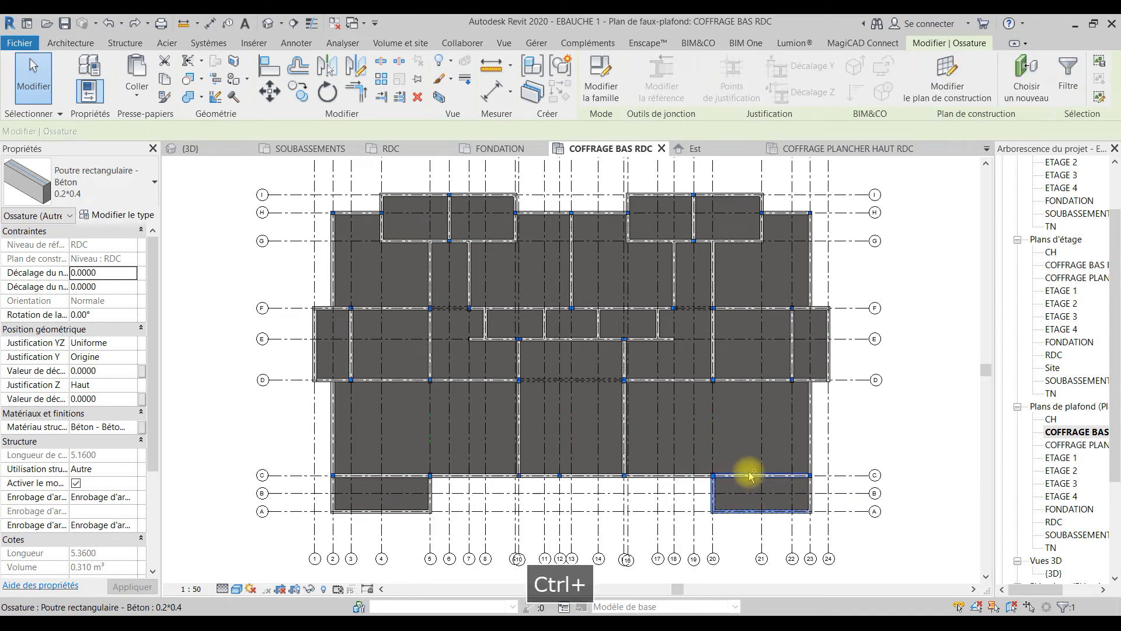
ctrl+click(817, 465)
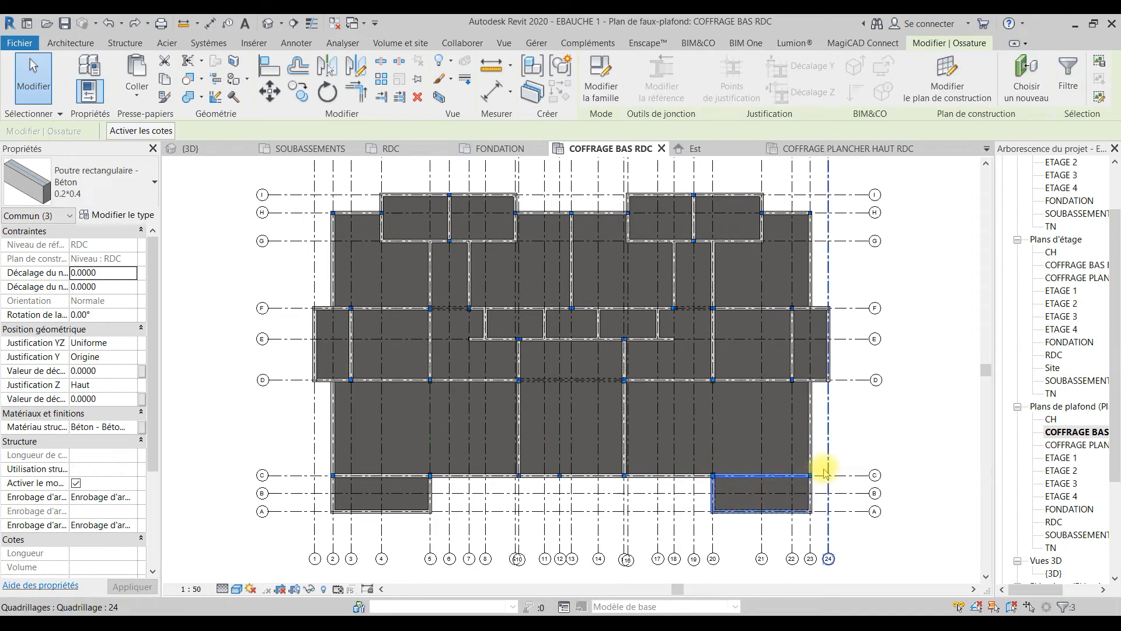
scroll(811, 478, up, 4)
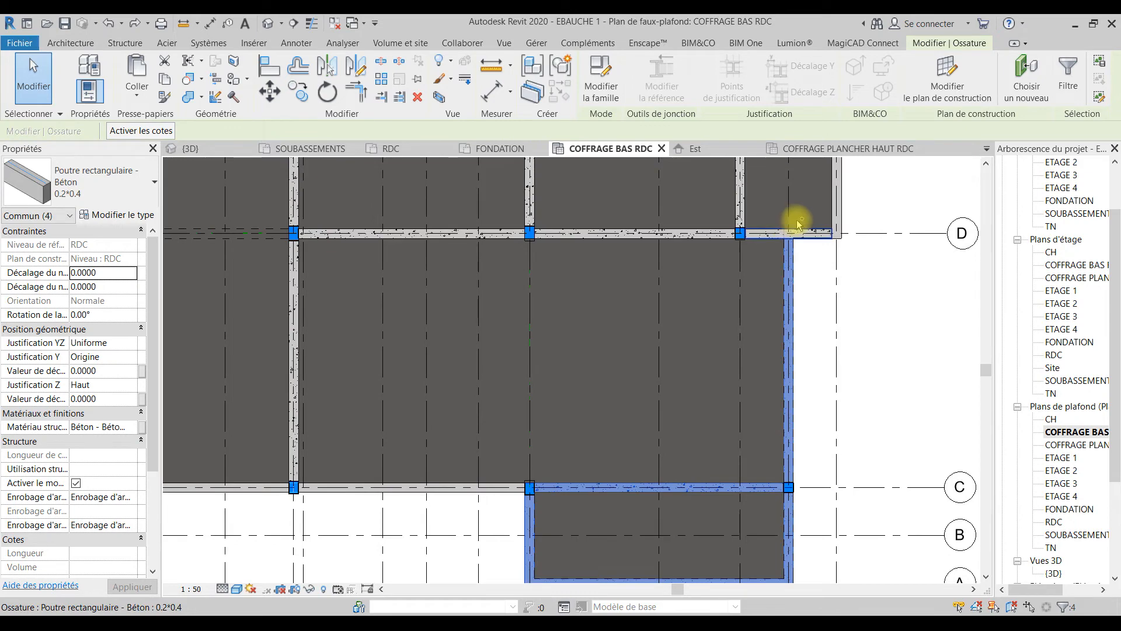
Step: Add the axis D beam run ending at axis 22 and the axis C beams between axes 5 and 20 to the selection
ctrl+click(643, 232)
ctrl+click(484, 489)
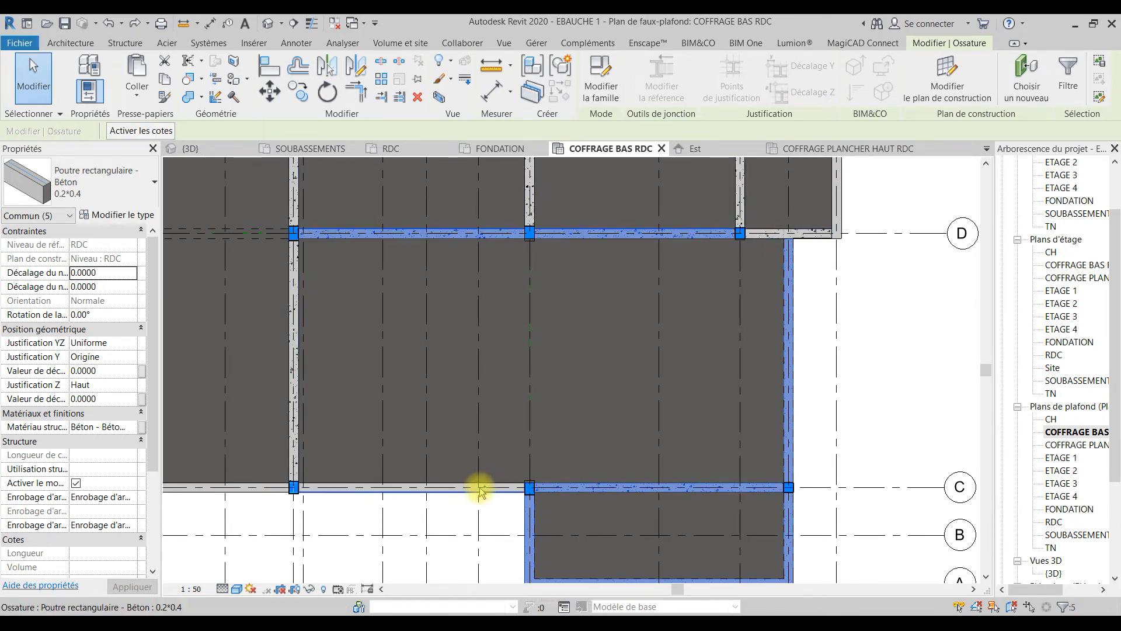
middle_drag(687, 482, 950, 461)
ctrl+click(580, 448)
ctrl+click(465, 448)
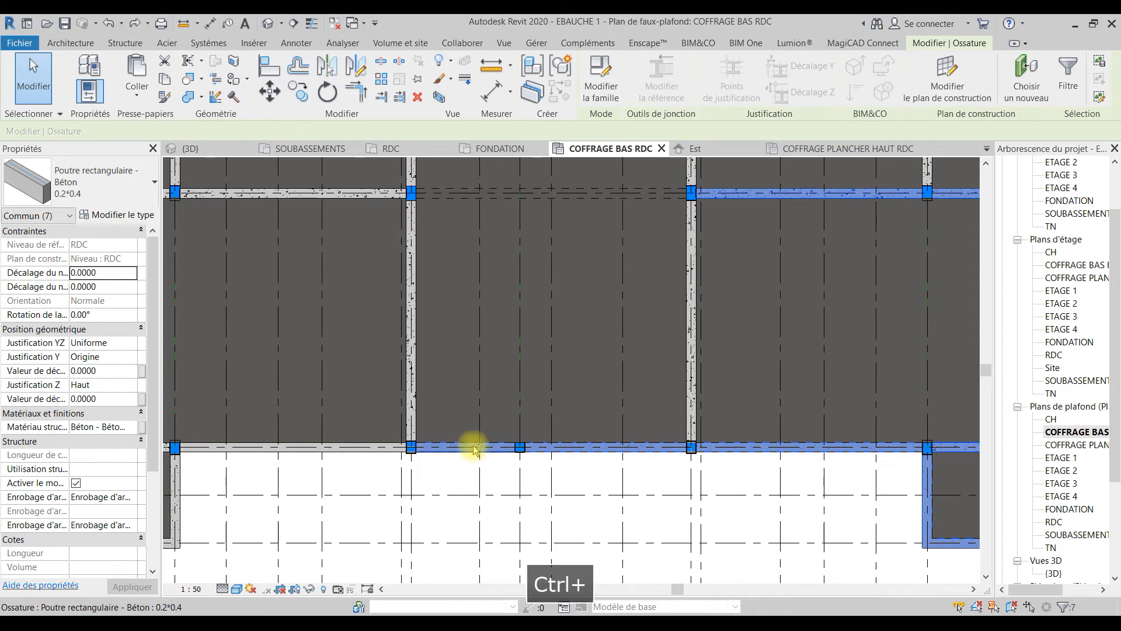
ctrl+click(340, 450)
Step: Add the beams around the bay between axes A and C and axes 2 and 5, plus the axis 2 beam between C and D, to the selection
middle_drag(360, 463, 503, 463)
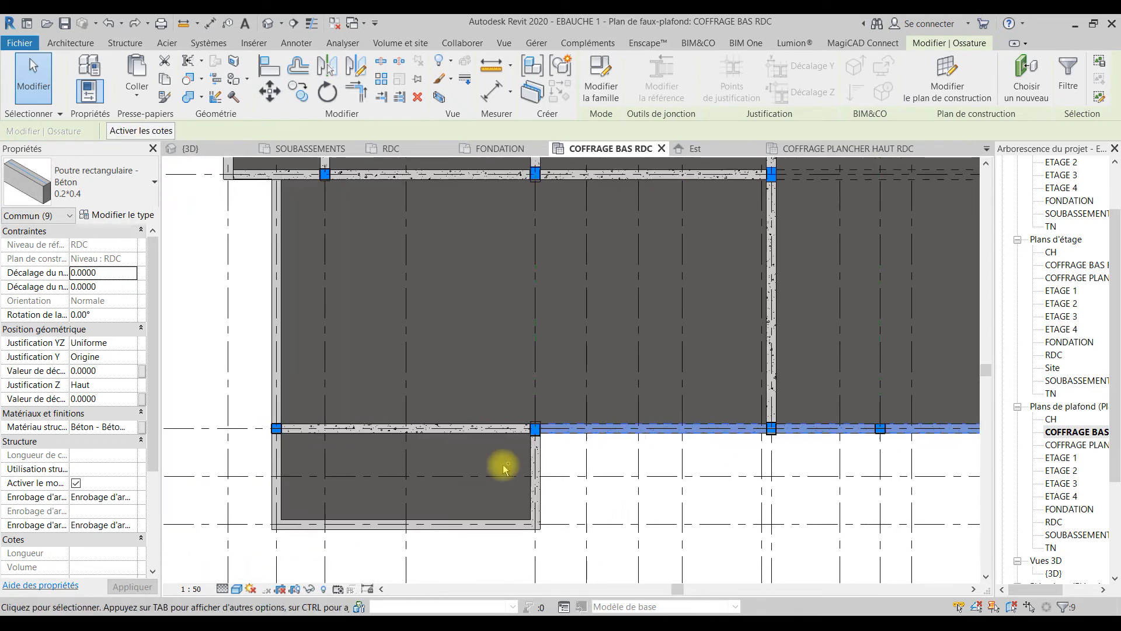
ctrl+click(533, 464)
ctrl+click(357, 524)
ctrl+click(277, 491)
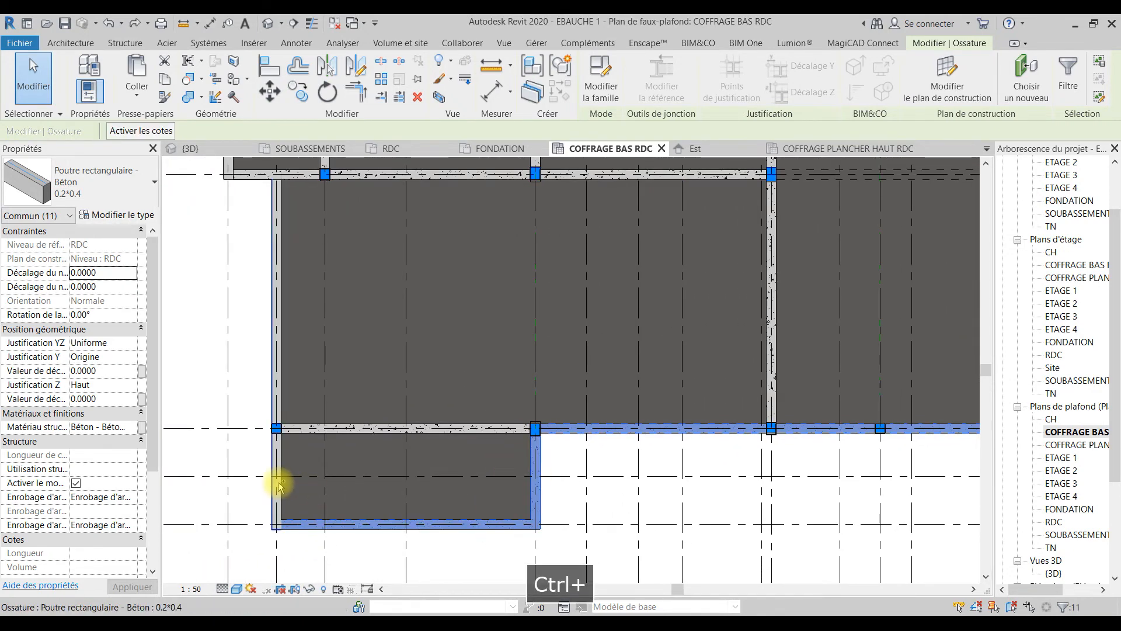
ctrl+click(278, 411)
ctrl+click(367, 429)
Step: Add the beams flanking the central bay between axes C and D and the beams between axes D and F from axis 1 to 5
middle_drag(497, 356, 363, 467)
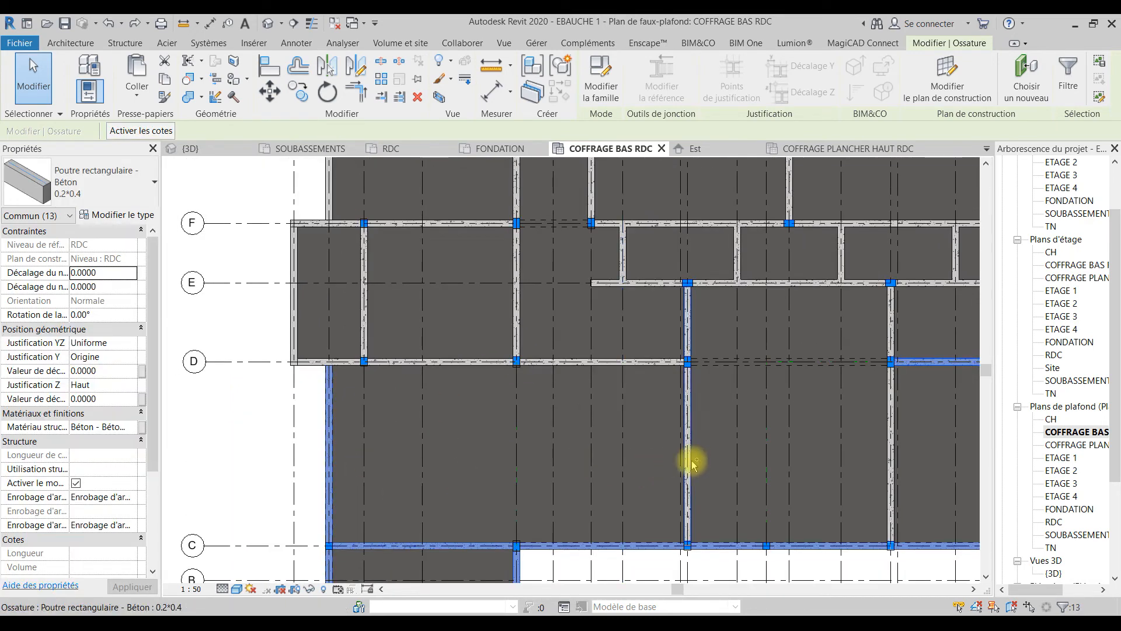
ctrl+click(687, 459)
ctrl+click(892, 429)
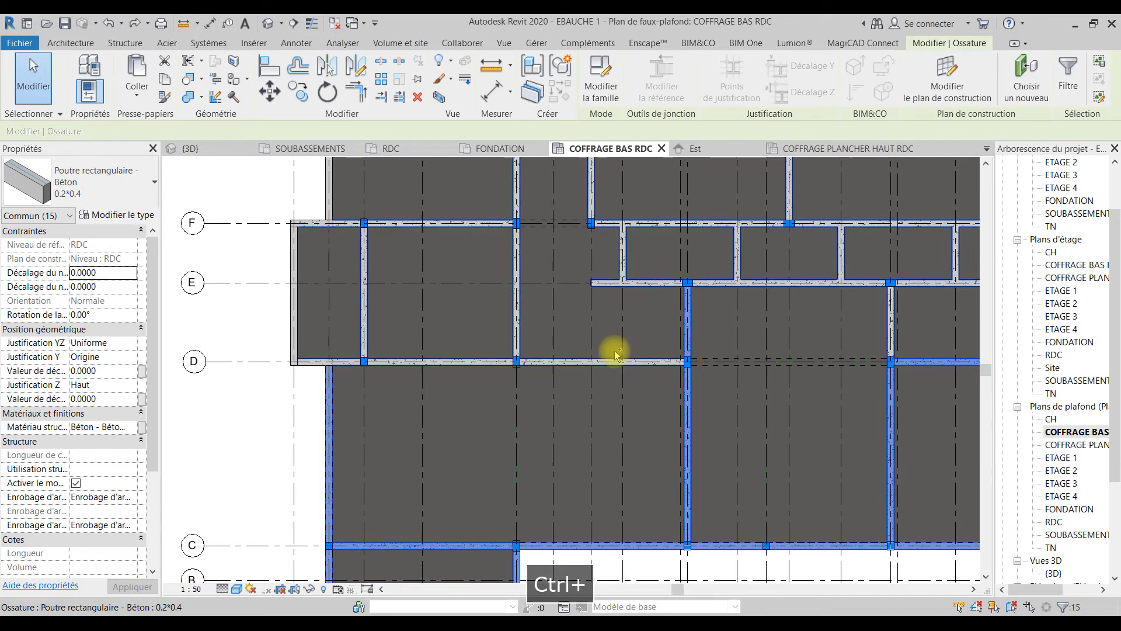
ctrl+click(435, 363)
ctrl+click(320, 362)
ctrl+click(294, 280)
ctrl+click(377, 223)
ctrl+click(363, 305)
middle_drag(437, 296, 363, 399)
ctrl+click(444, 402)
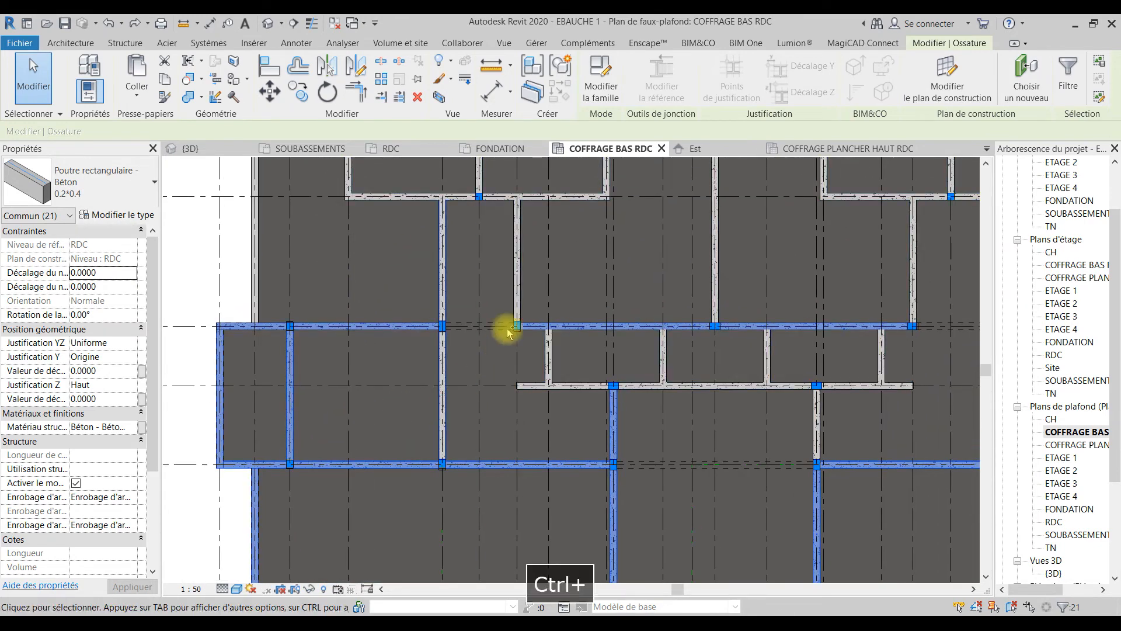
Step: Add the beams around the row of small bays between axes E and F and the adjoining central cross beams to the selection
ctrl+click(515, 282)
ctrl+click(528, 386)
ctrl+click(548, 360)
ctrl+click(662, 364)
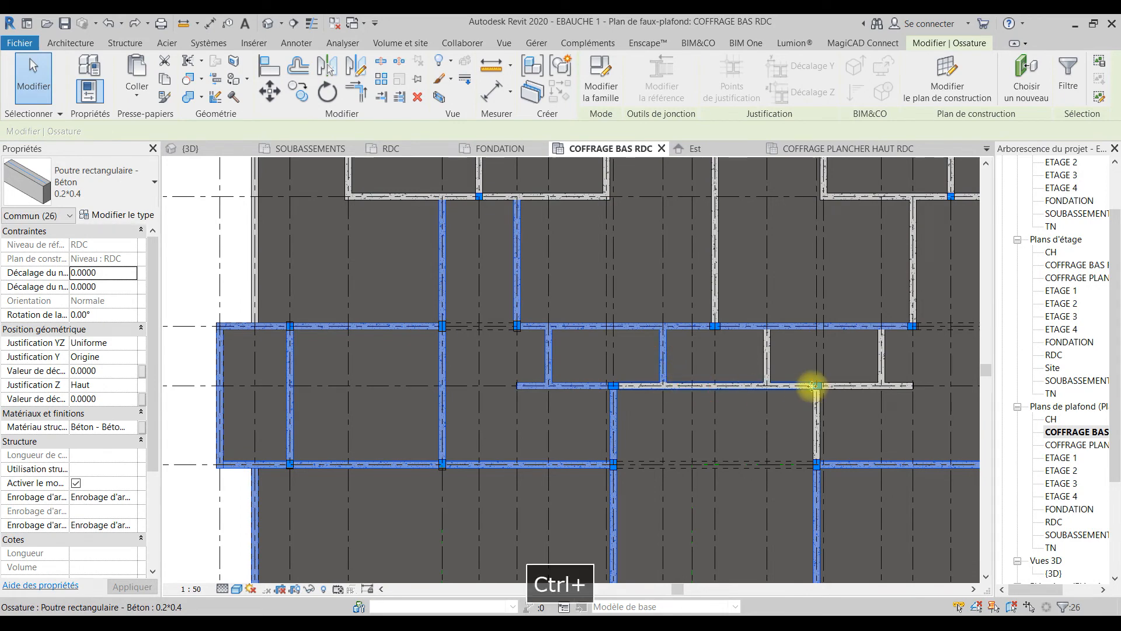
ctrl+click(765, 358)
ctrl+click(714, 280)
ctrl+click(817, 426)
ctrl+click(879, 360)
Step: Extend the selection with the beams of the projecting block between axes G and I that starts at axis 4
middle_drag(868, 397, 713, 514)
ctrl+click(257, 312)
ctrl+click(322, 265)
ctrl+click(297, 225)
ctrl+click(375, 224)
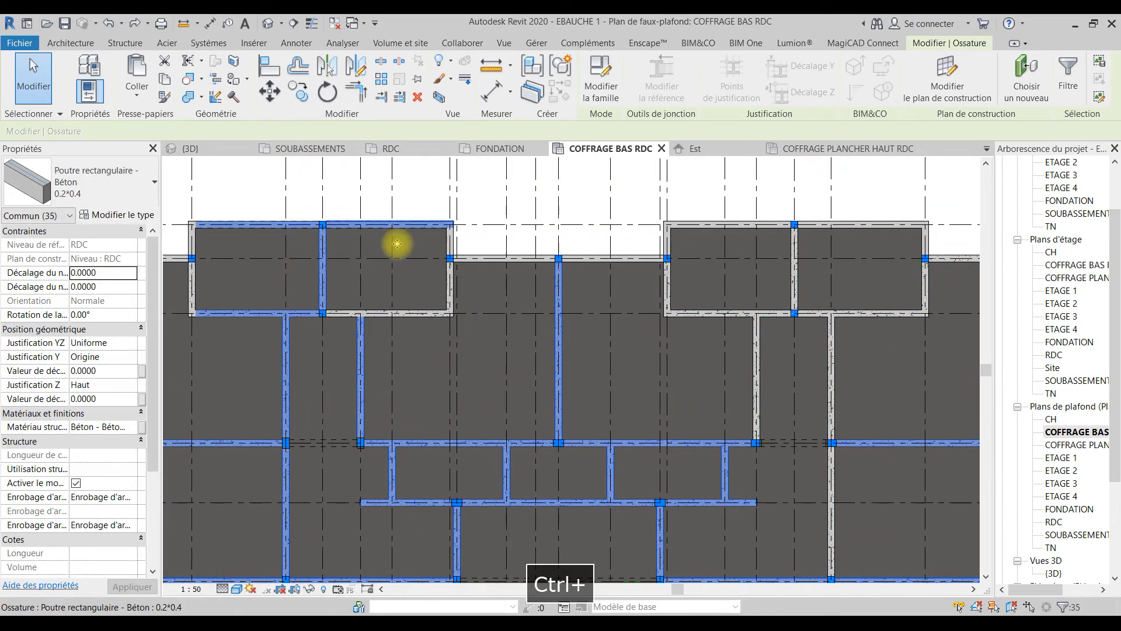
ctrl+click(449, 282)
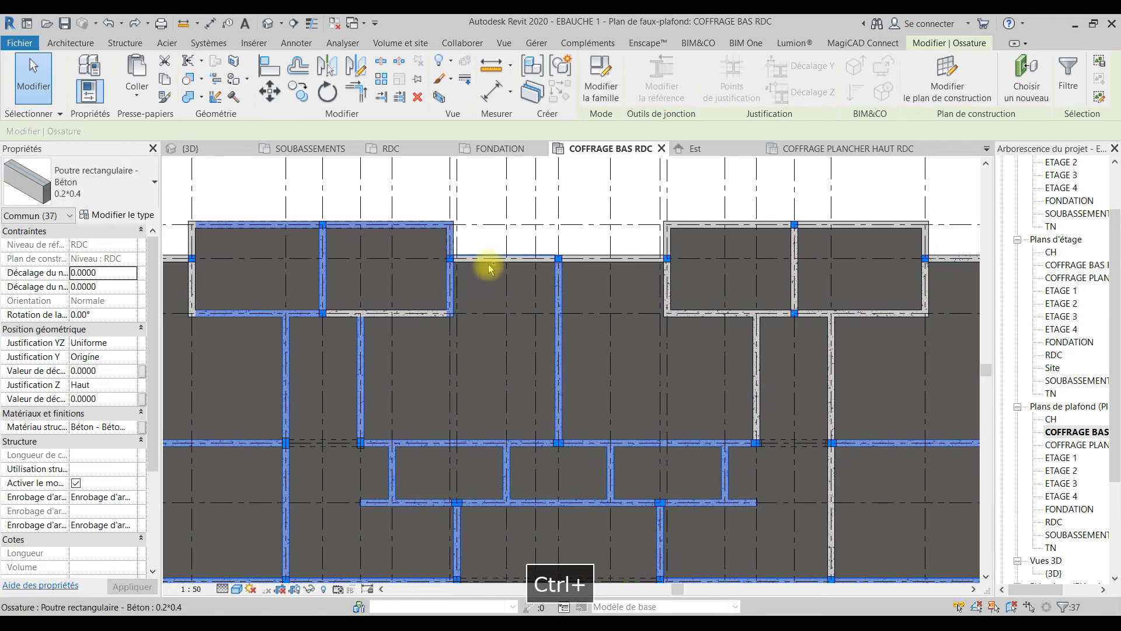
Step: Add the beams of the projecting block between axes G and I that ends at axis 21, with its adjoining axis H beam
ctrl+click(757, 370)
ctrl+click(709, 313)
ctrl+click(669, 294)
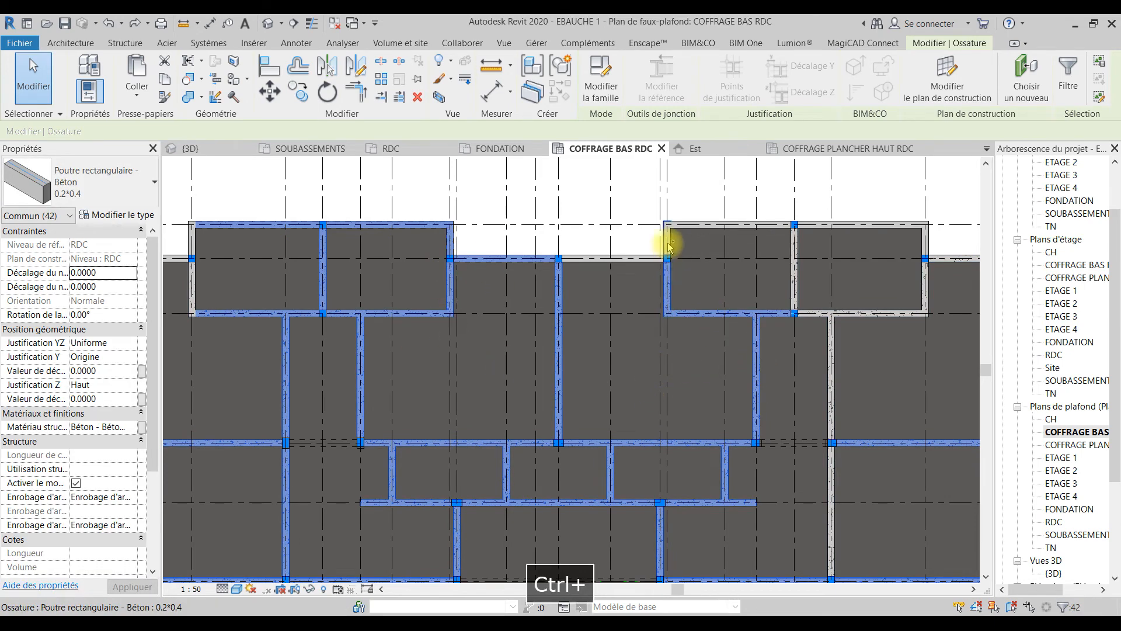
ctrl+click(633, 256)
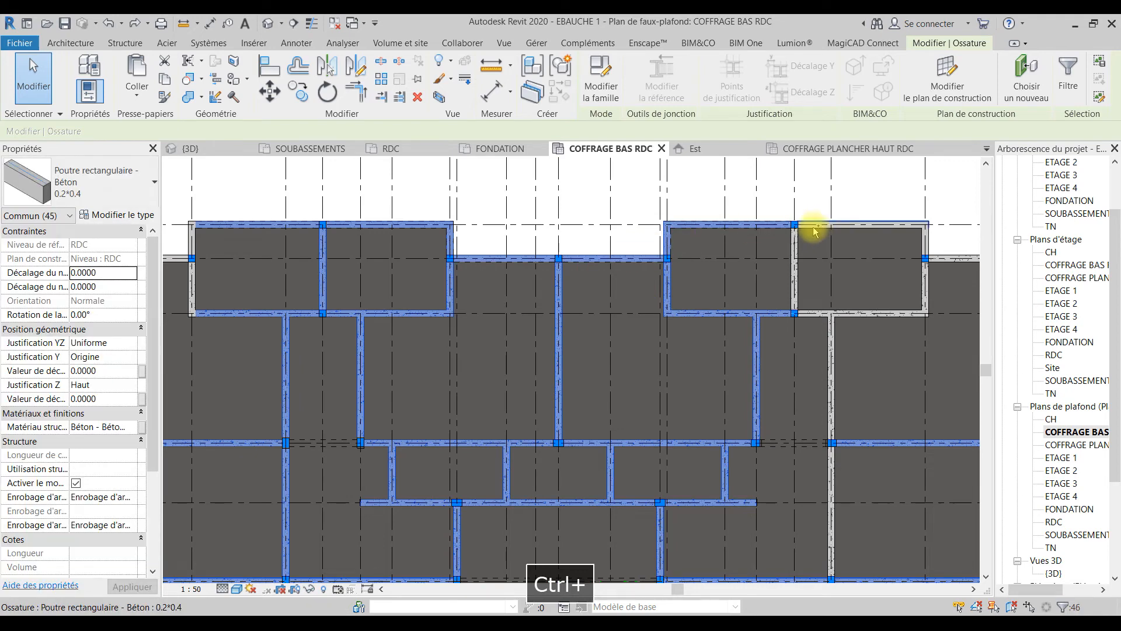
ctrl+click(795, 262)
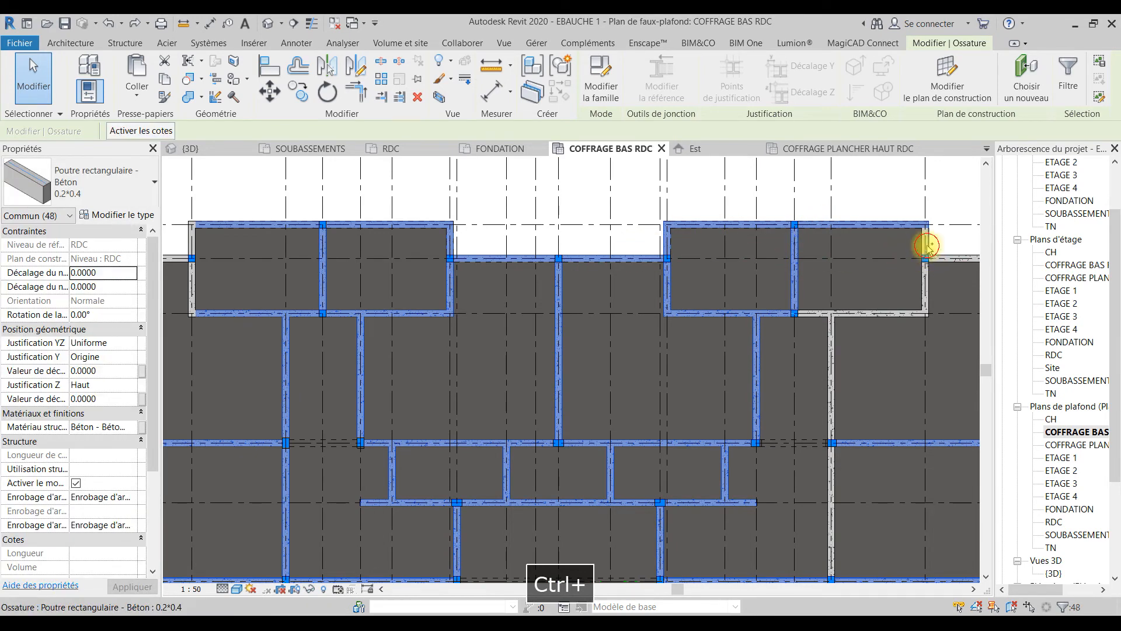
ctrl+click(926, 283)
ctrl+click(888, 314)
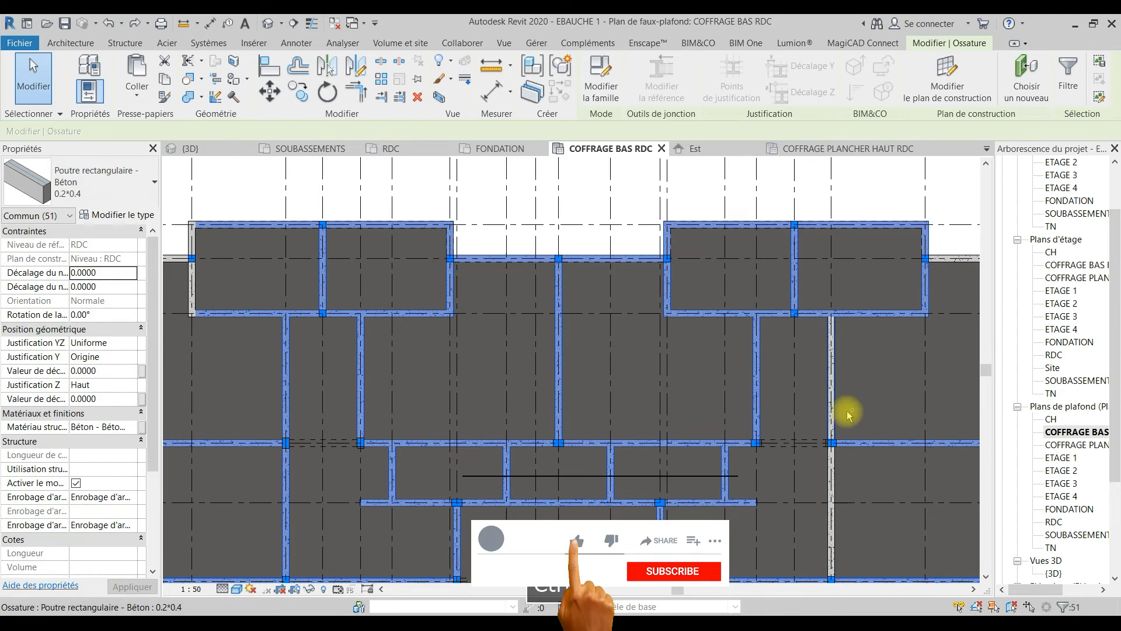
Step: Add the remaining beams of the end bays between axes D and H, from axis 20 to axis 24, to the selection
scroll(607, 333, up, 3)
ctrl+click(512, 408)
ctrl+click(702, 290)
ctrl+click(675, 194)
ctrl+click(672, 419)
middle_drag(792, 435, 844, 267)
ctrl+click(770, 349)
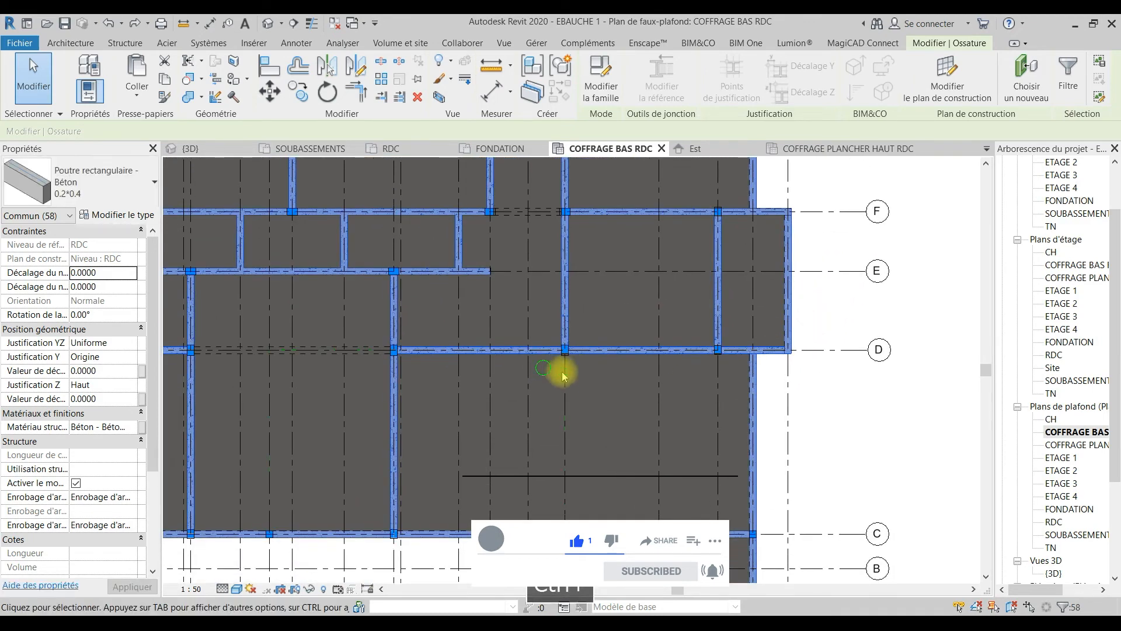
Step: Complete the selection with the axis 2 beam between F and H, the axis H beam from axis 2 to 4, and the axis 4 beams
middle_drag(564, 376, 993, 450)
ctrl+click(280, 244)
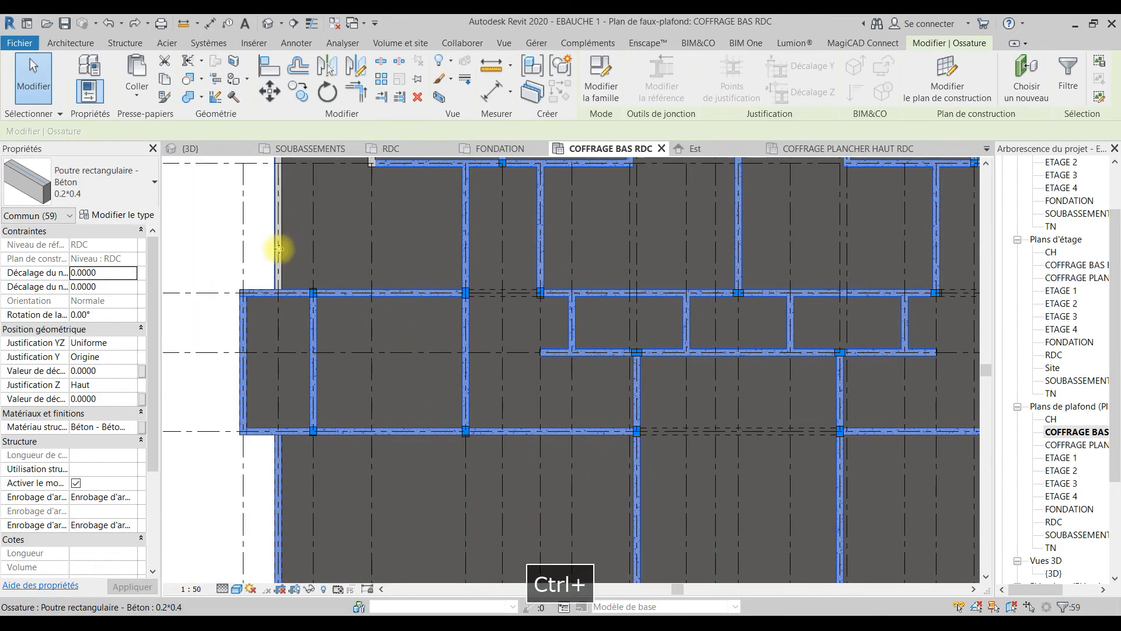
ctrl+click(279, 249)
scroll(279, 250, down, 3)
scroll(297, 188, up, 3)
middle_drag(320, 195, 350, 290)
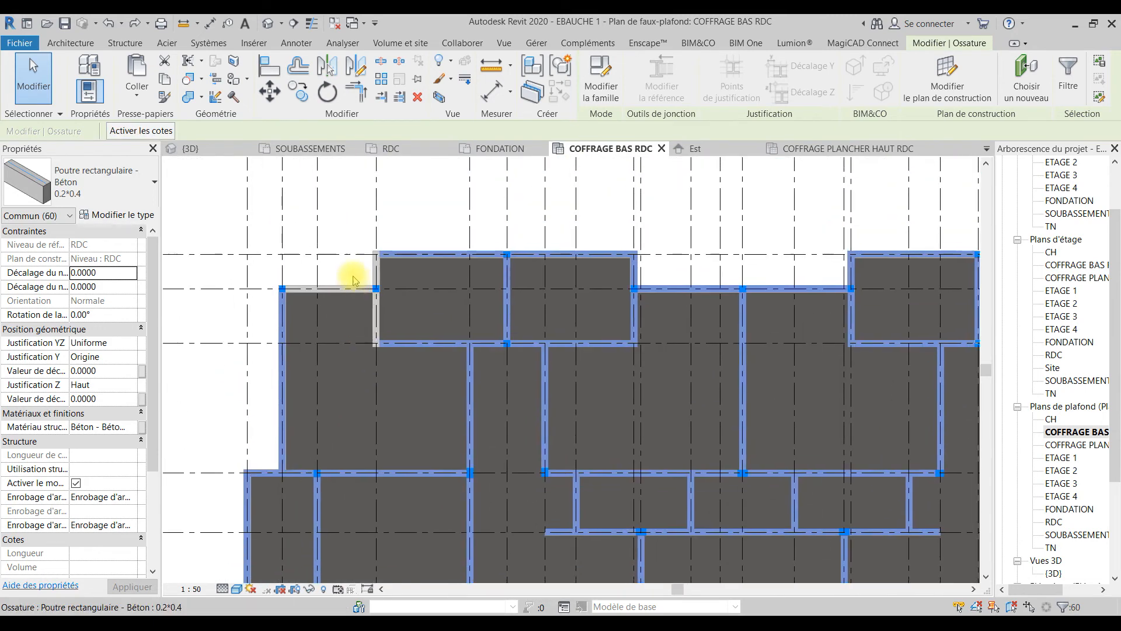
ctrl+click(372, 259)
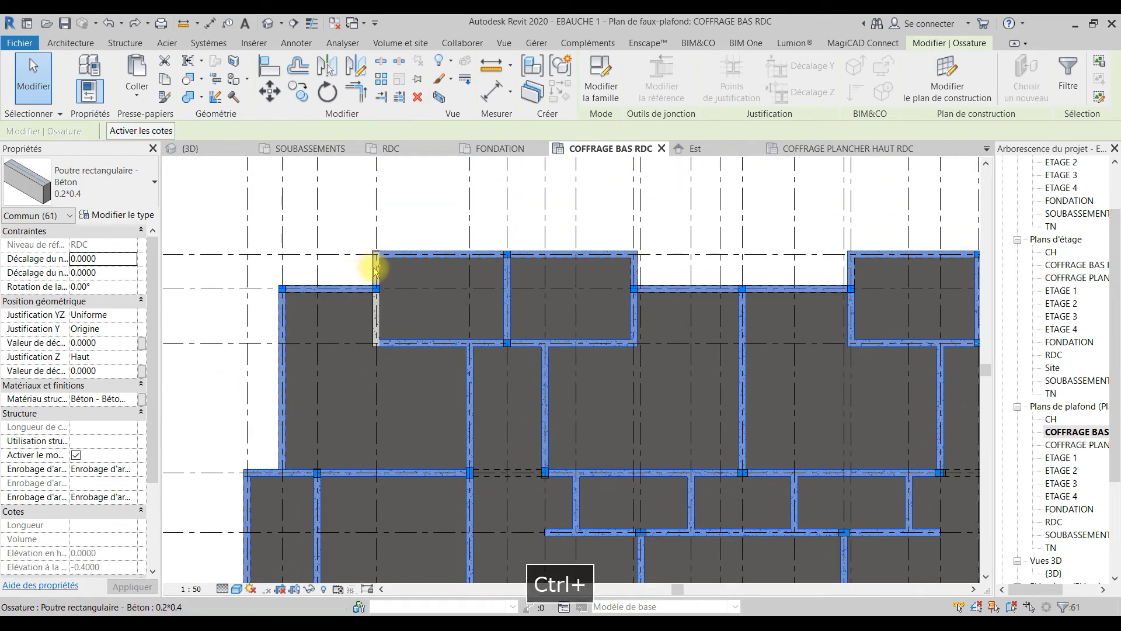
ctrl+click(376, 312)
Step: Change all selected beams to the 0.2*0.3 type, check its type dimensions, and clear the selection
ctrl+scroll(368, 309, down, 5)
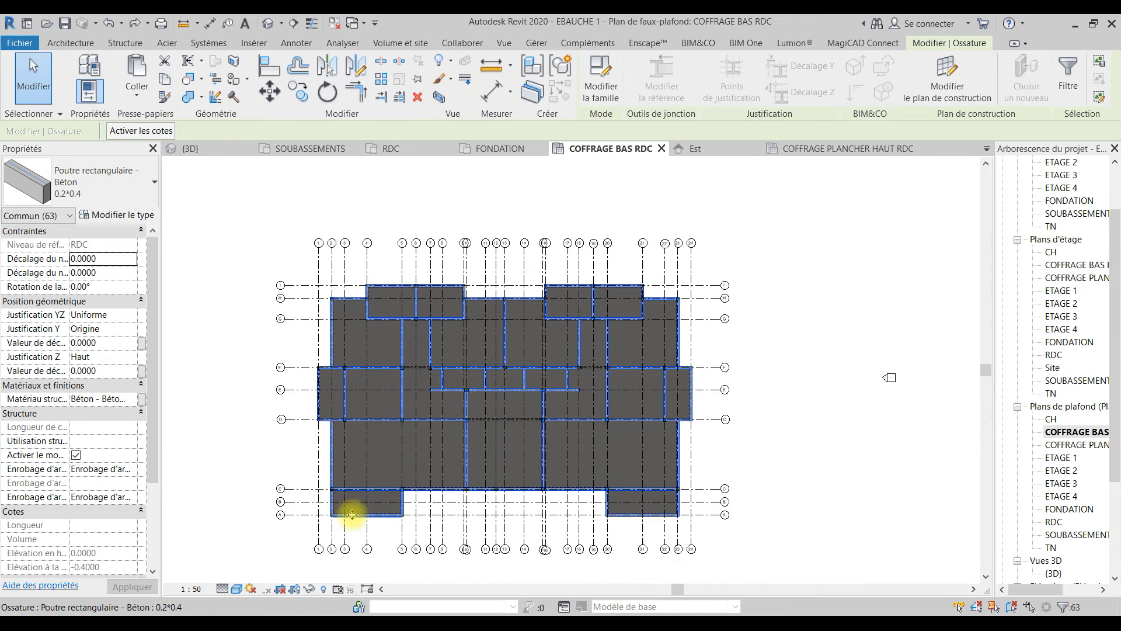
click(131, 194)
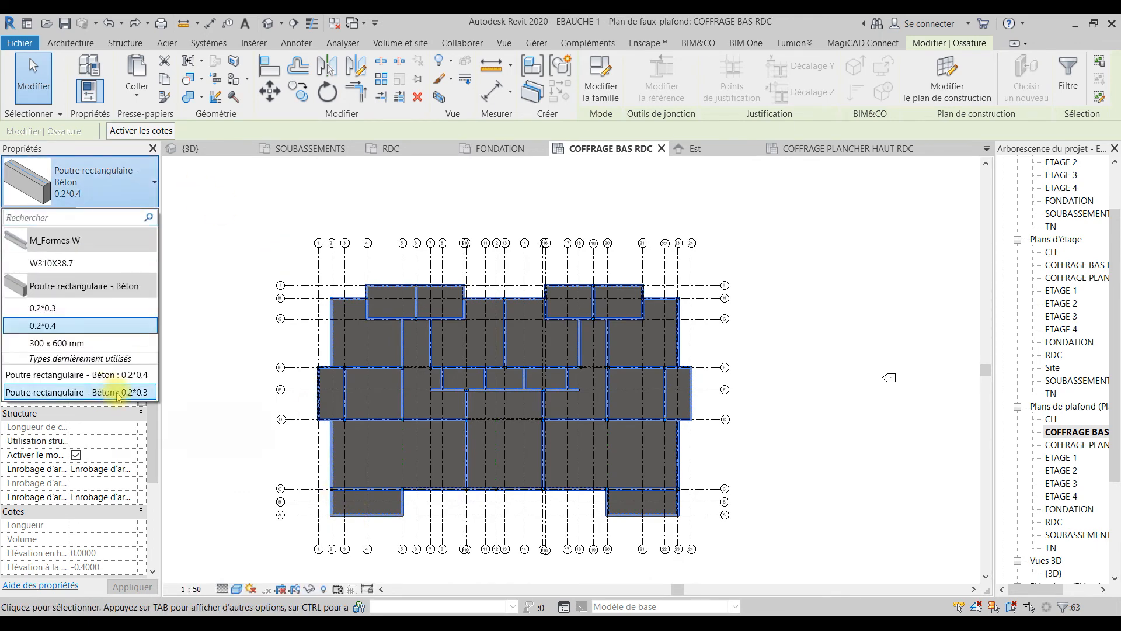
click(118, 392)
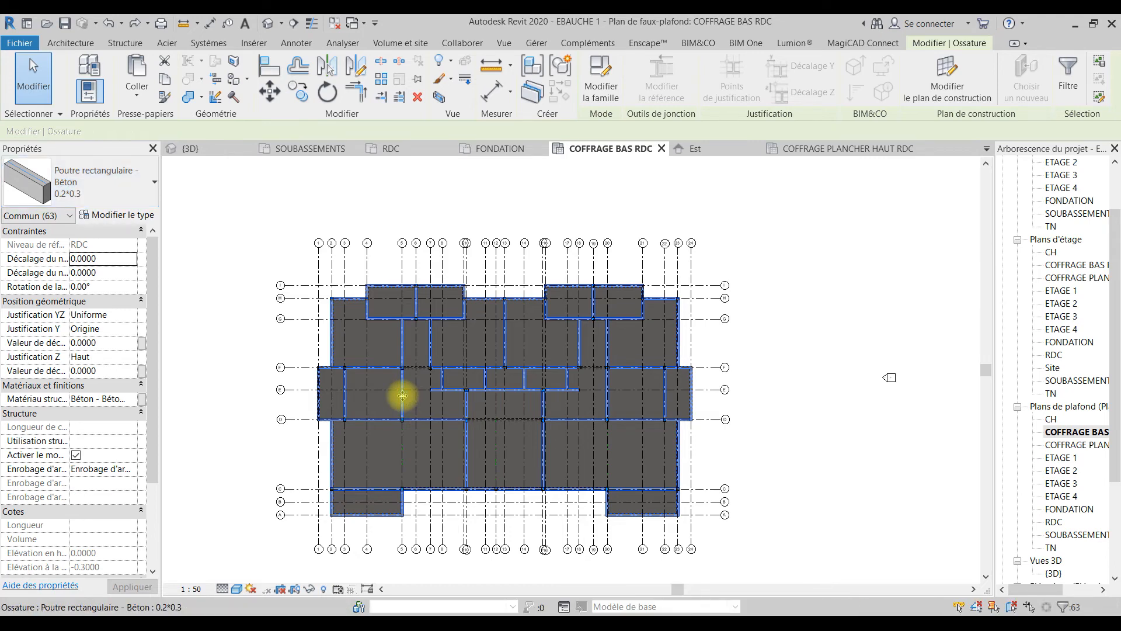
click(117, 214)
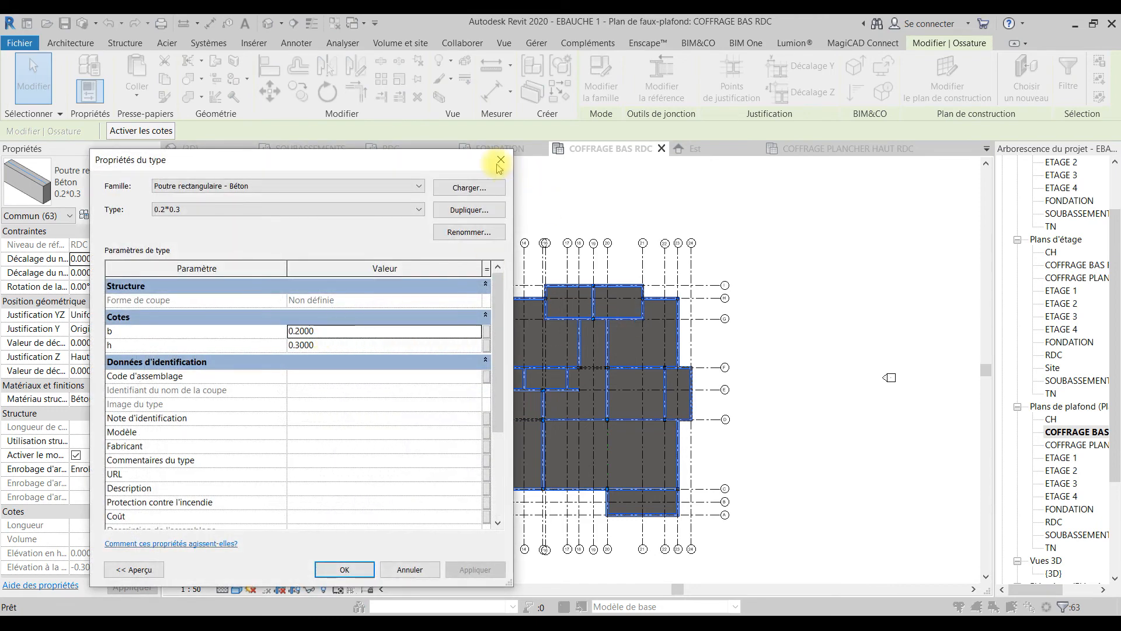
click(500, 160)
scroll(500, 450, up, 5)
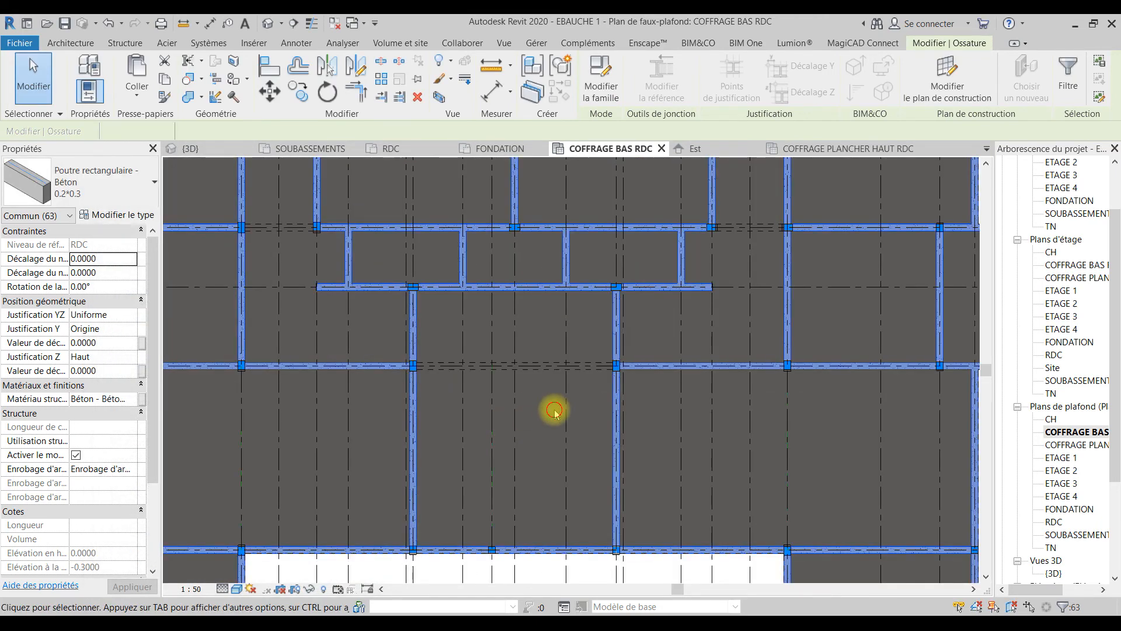
key(Escape)
Step: Change the dashed axis D beam spanning the central bay to the 0.2*0.3 type
scroll(440, 370, up, 5)
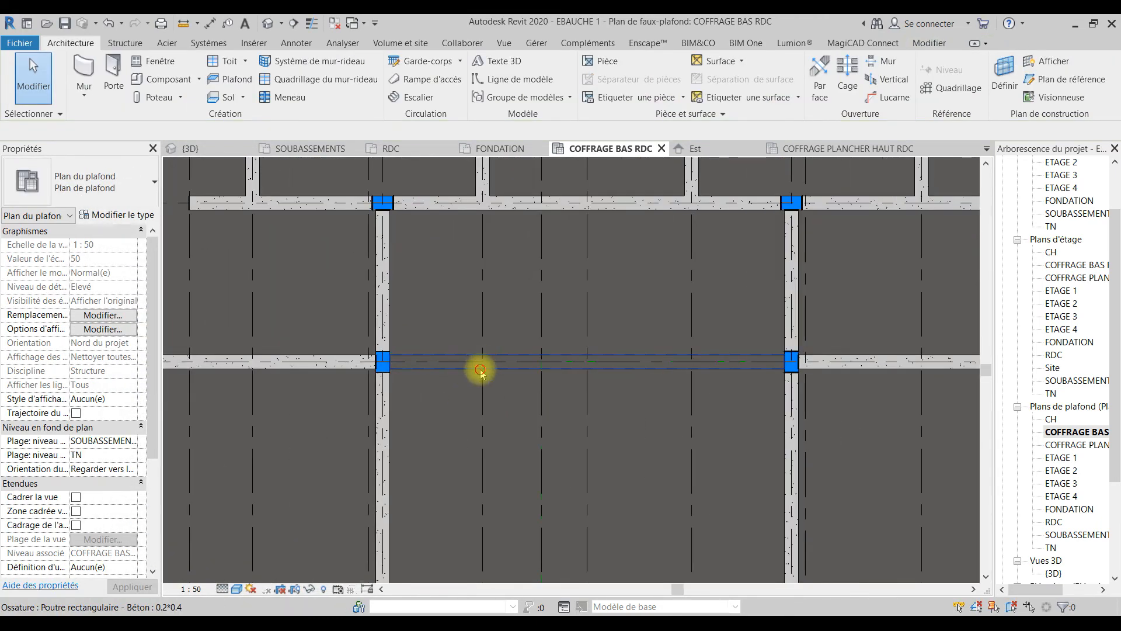
click(480, 373)
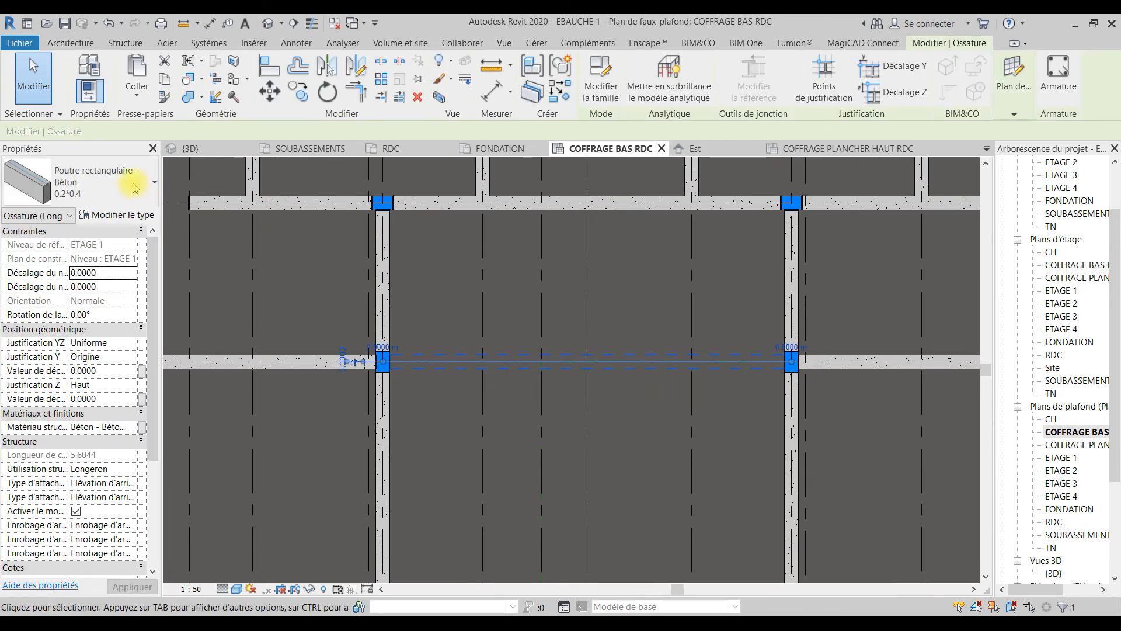
click(120, 184)
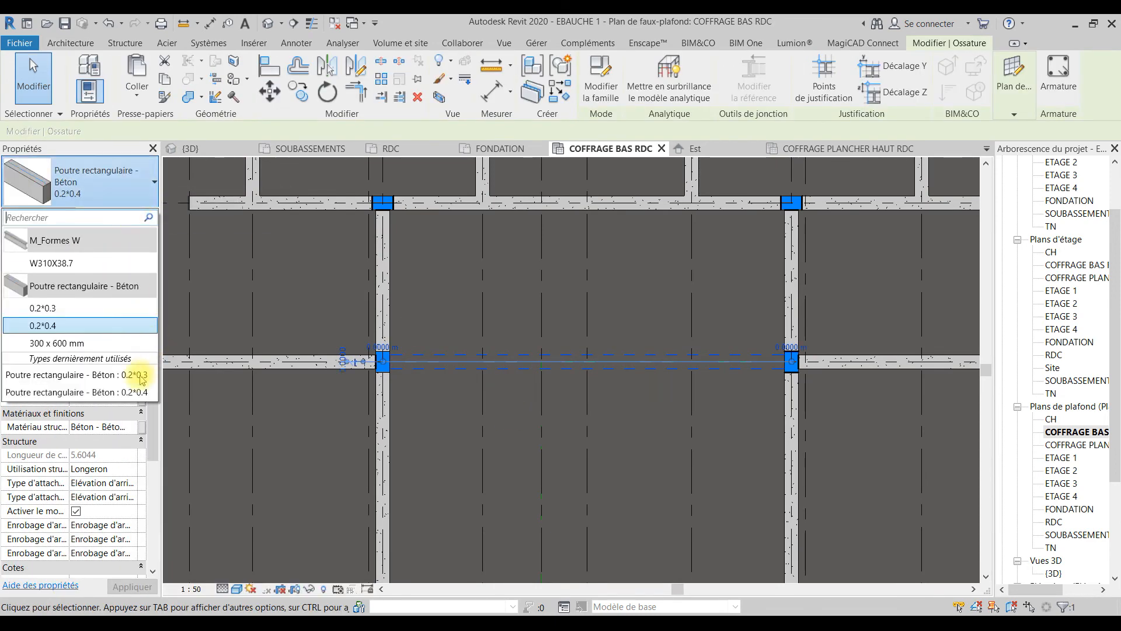
click(134, 374)
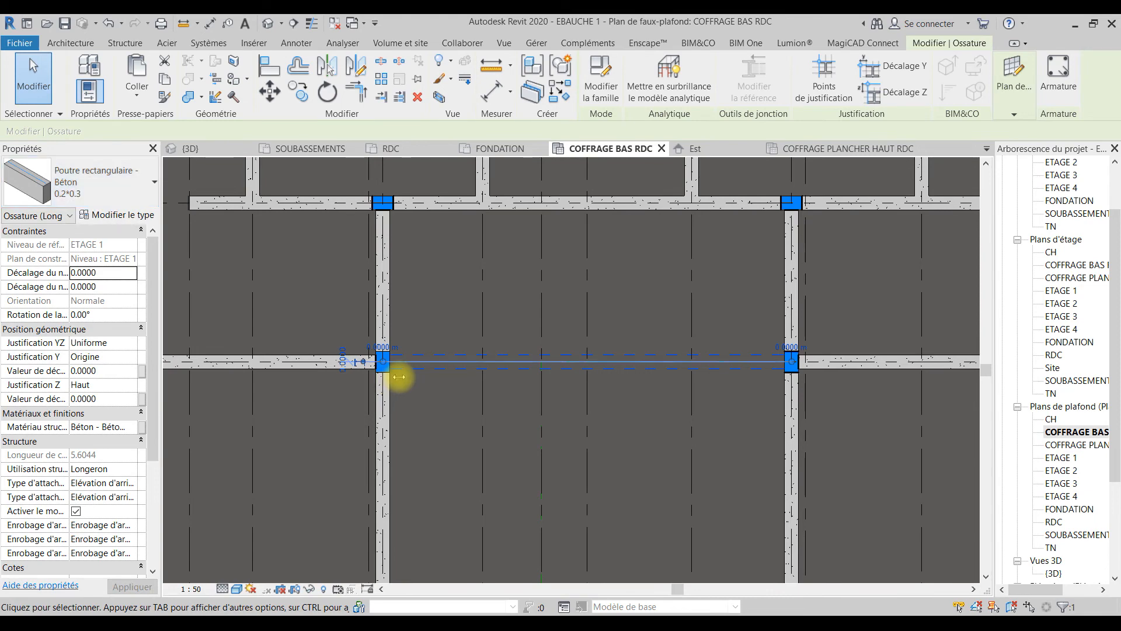
click(448, 401)
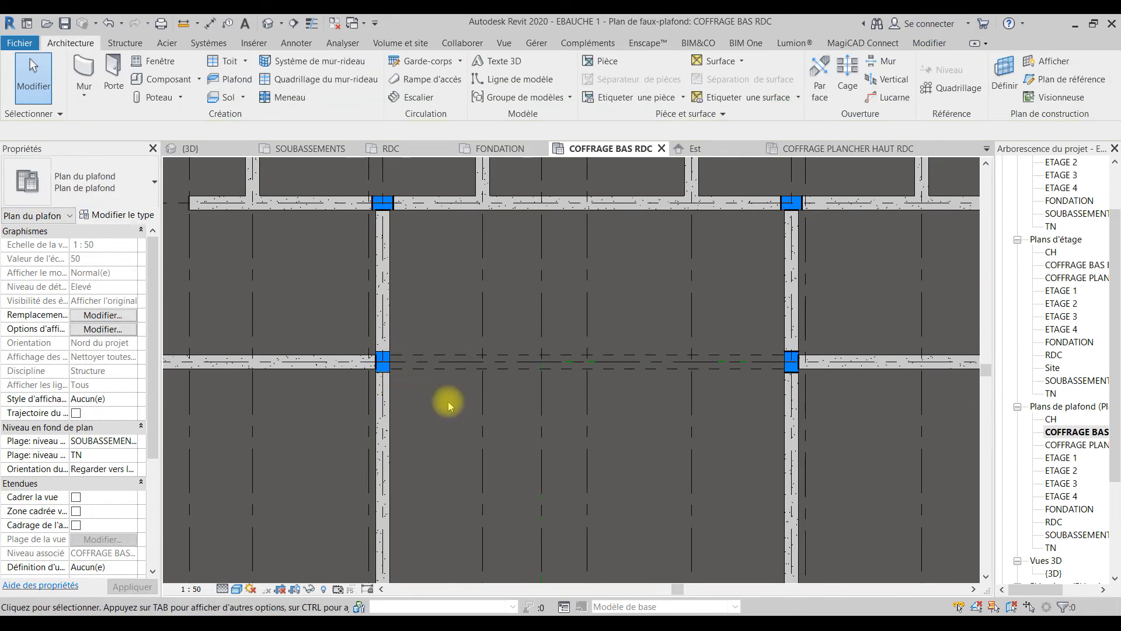
Step: Examine the beams across the COFFRAGE BAS RDC ceiling plan for any not yet changed
scroll(544, 371, down, 3)
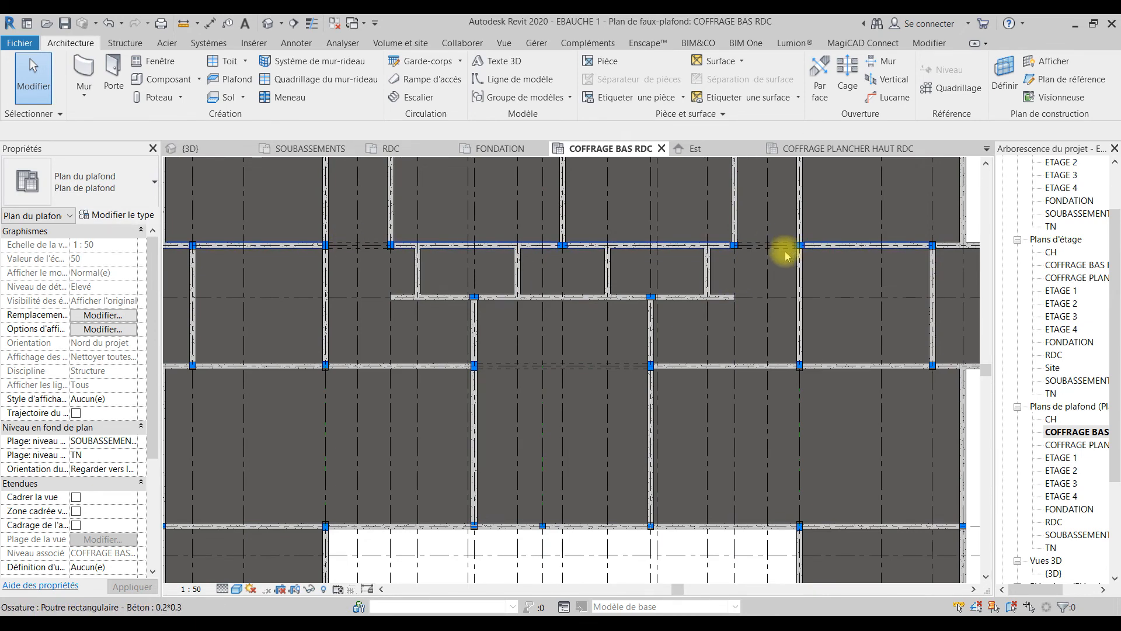
scroll(775, 383, down, 3)
scroll(783, 418, up, 3)
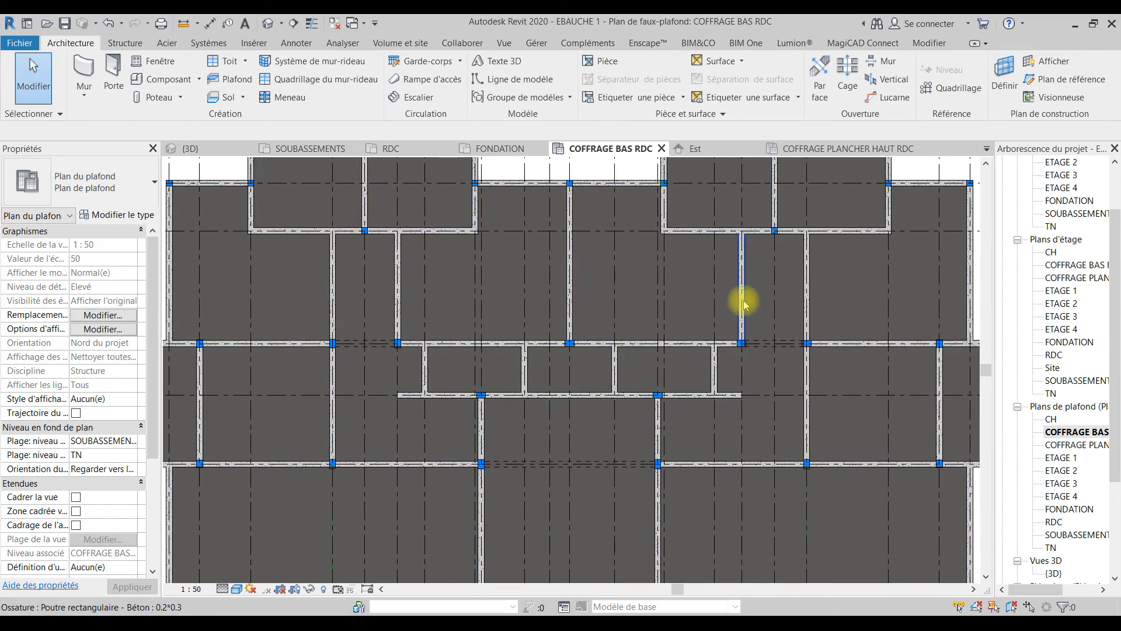
scroll(419, 312, down, 2)
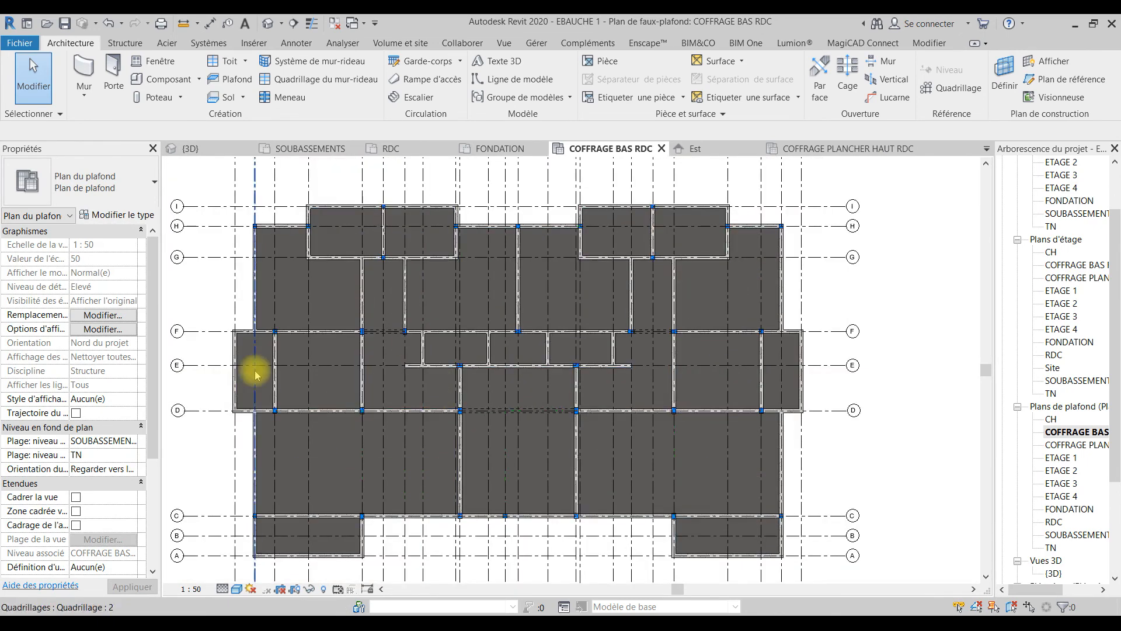
scroll(382, 329, up, 3)
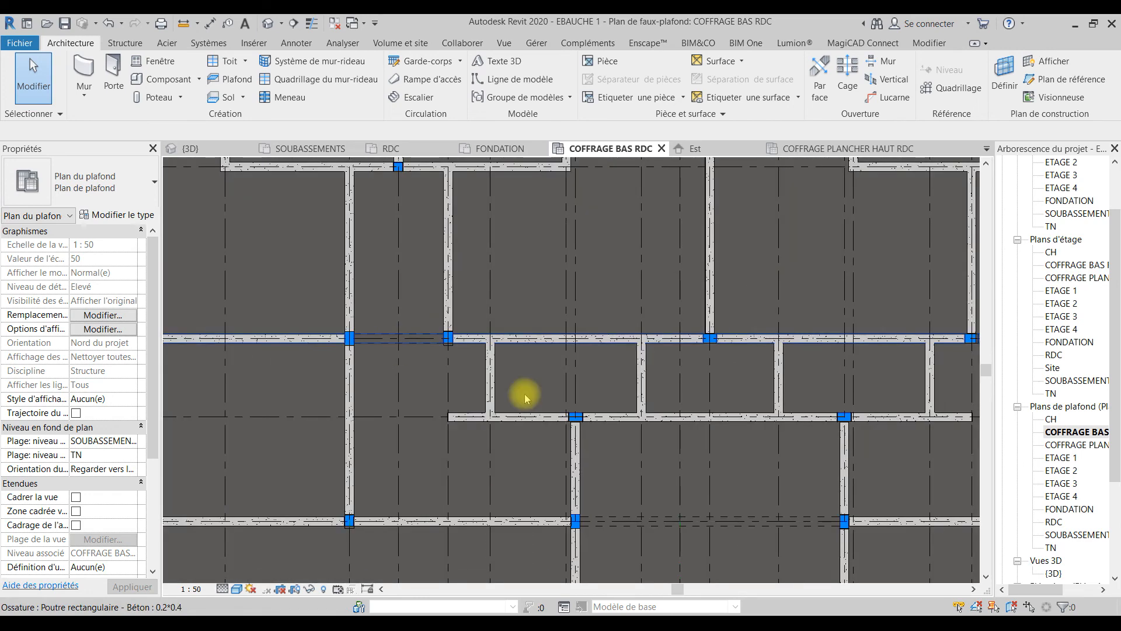
scroll(373, 356, down, 3)
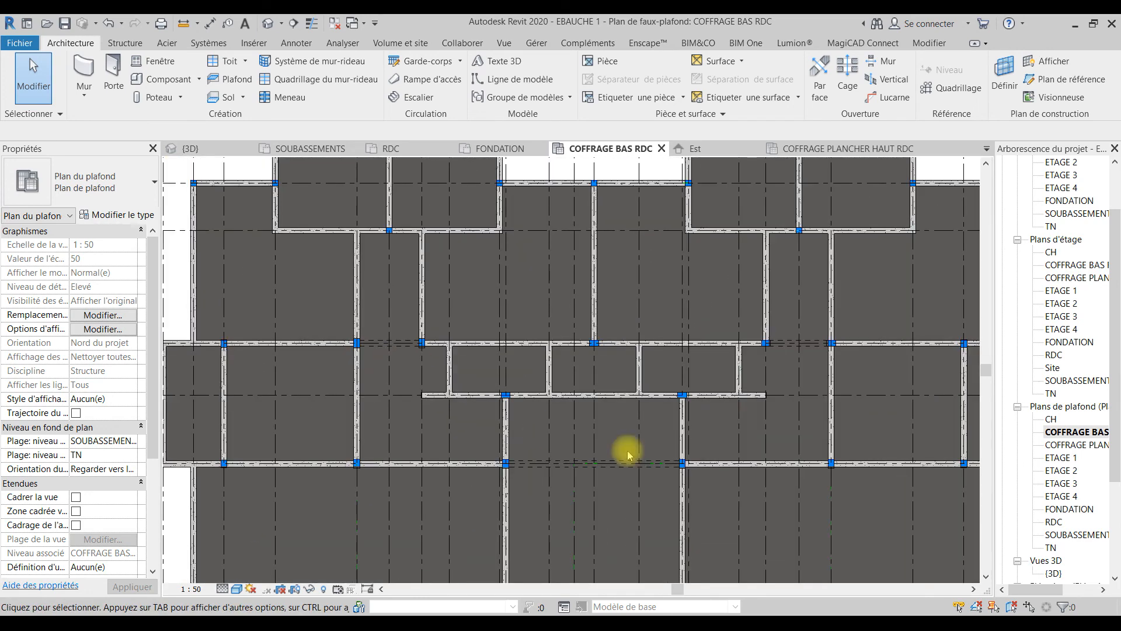
scroll(537, 377, up, 3)
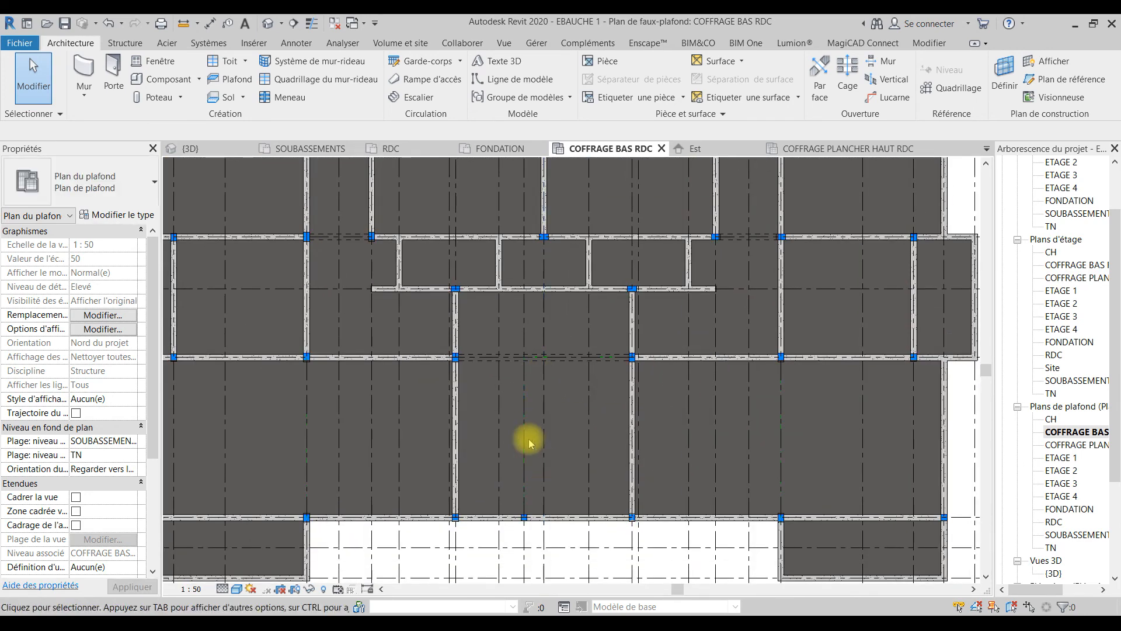
Step: Inspect the beams and foundations in the 3D view from above and below
click(200, 151)
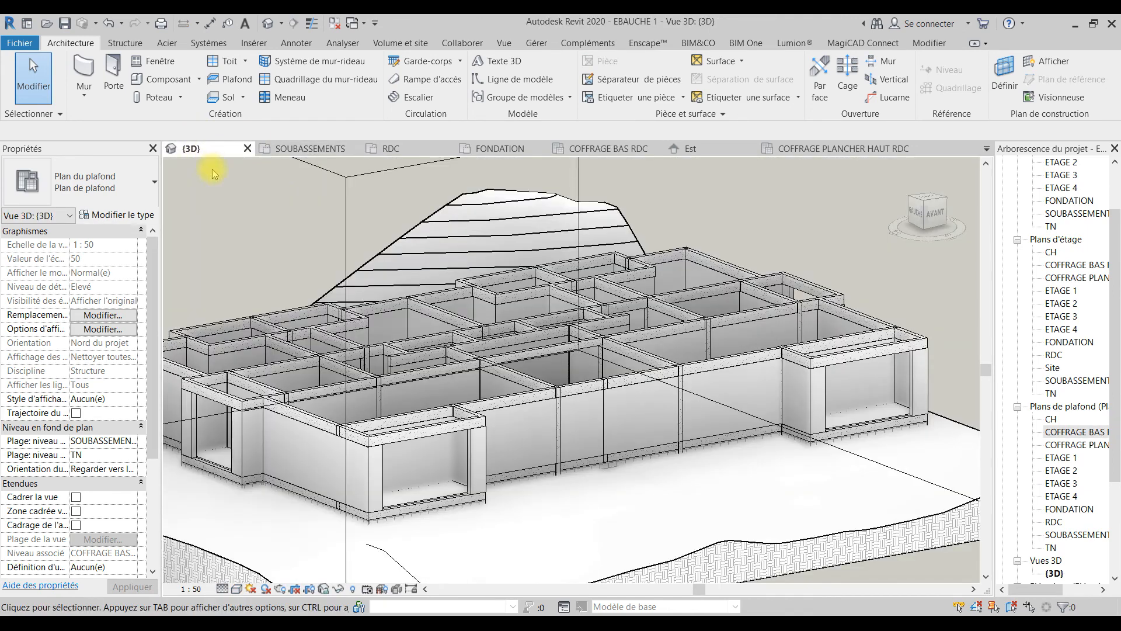
middle_drag(801, 510, 771, 506)
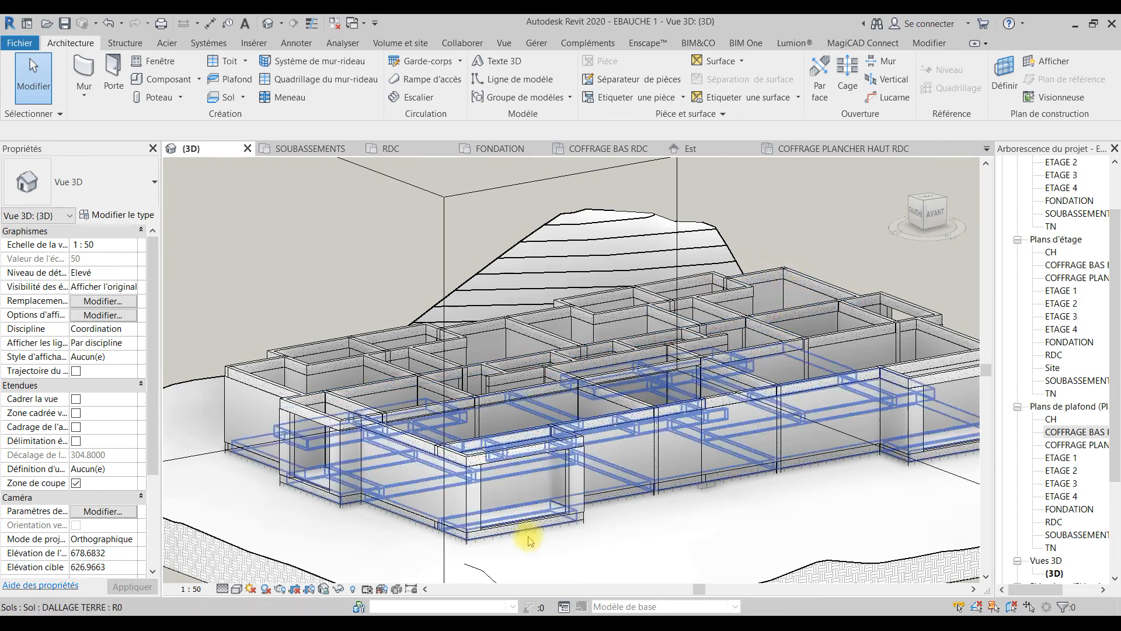
middle_drag(739, 526, 383, 448)
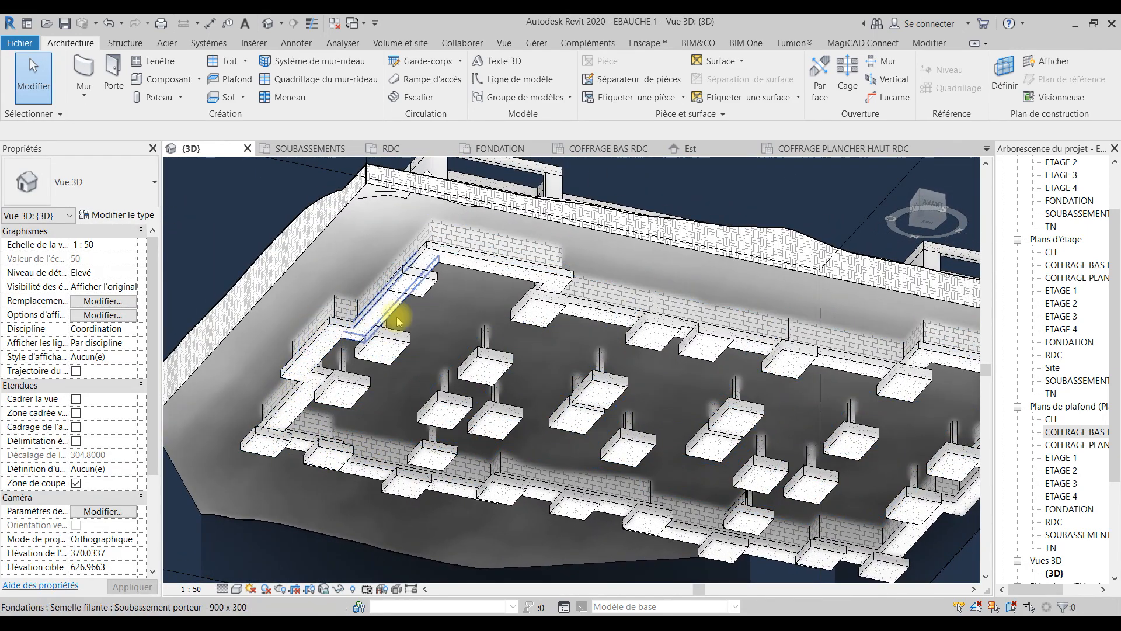
scroll(387, 328, down, 3)
middle_drag(387, 328, 420, 584)
scroll(562, 397, up, 4)
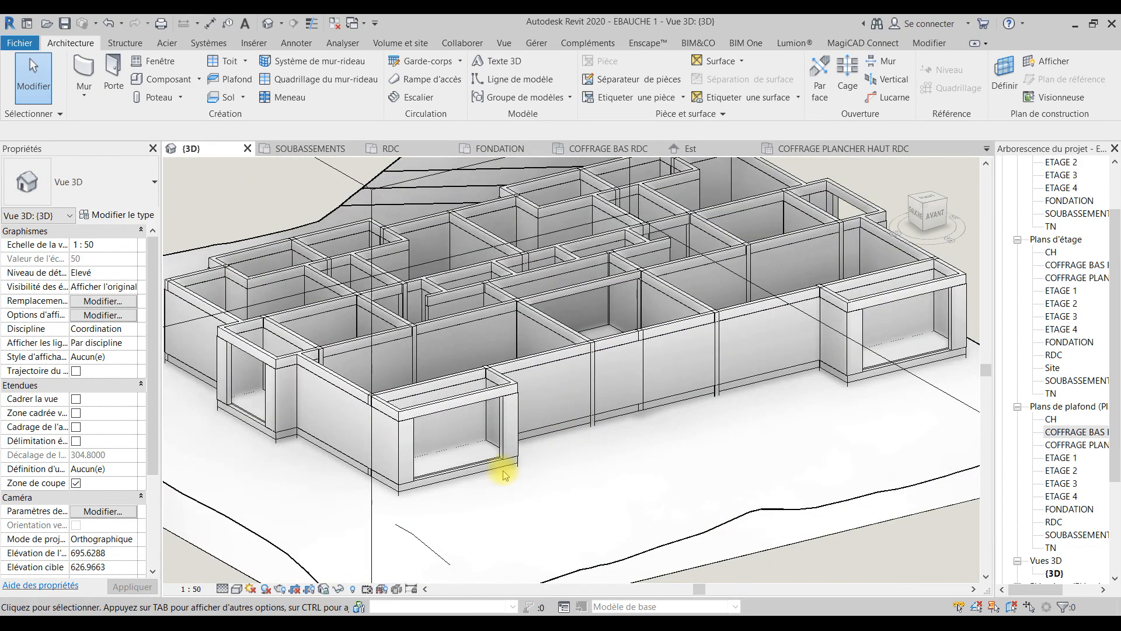
middle_drag(488, 334, 492, 362)
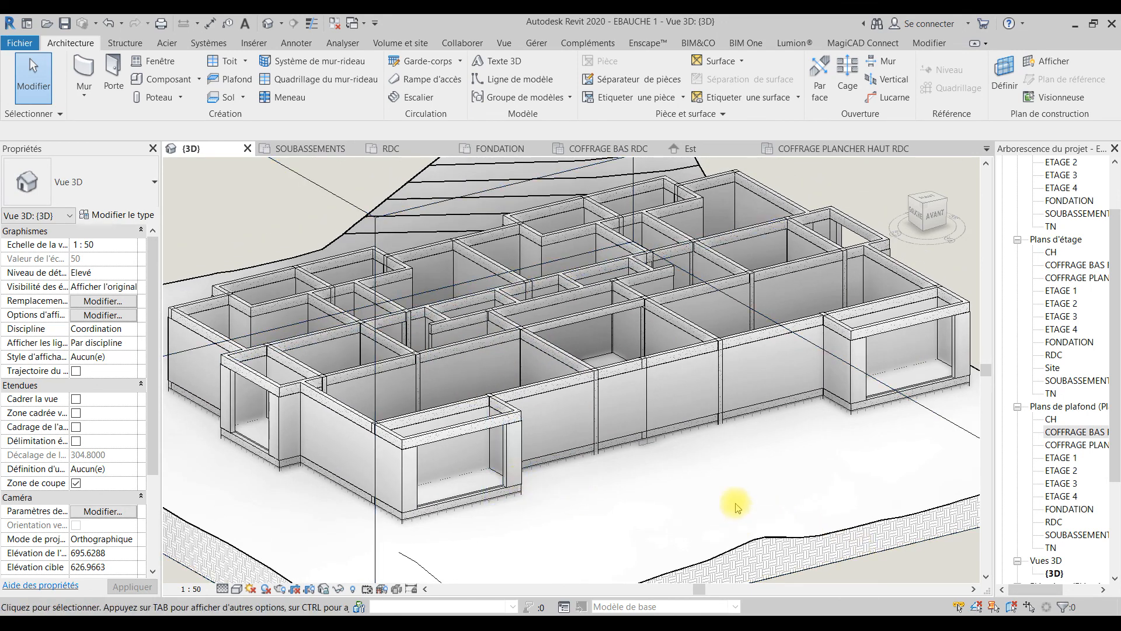